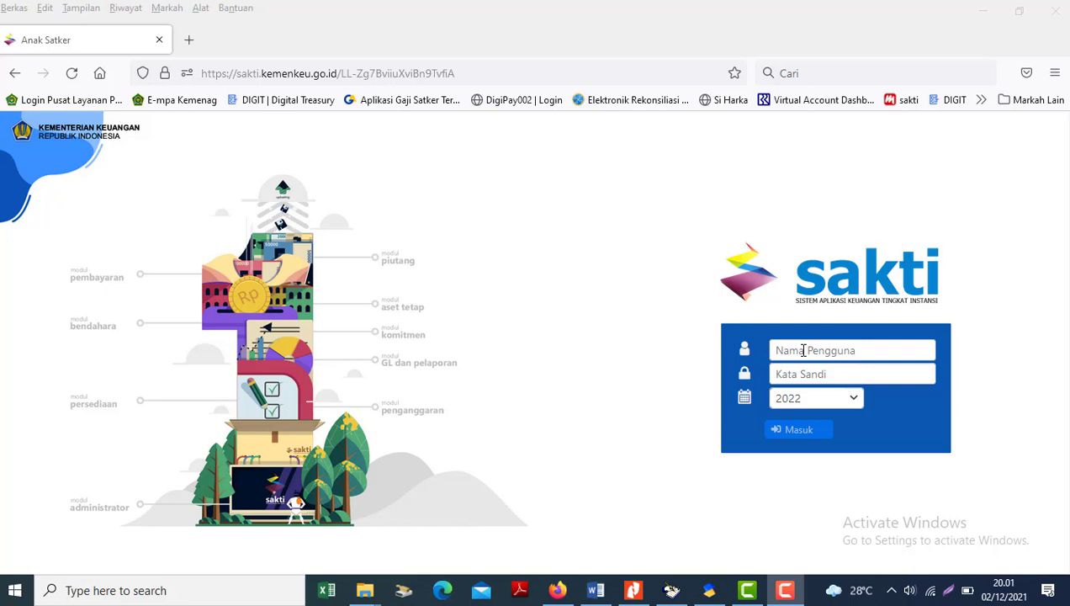
Step: Switch to the 'Petunjuk Teknis Pembuatan Gaji Januari 2022' PDF guide in Nitro Pro
click(635, 589)
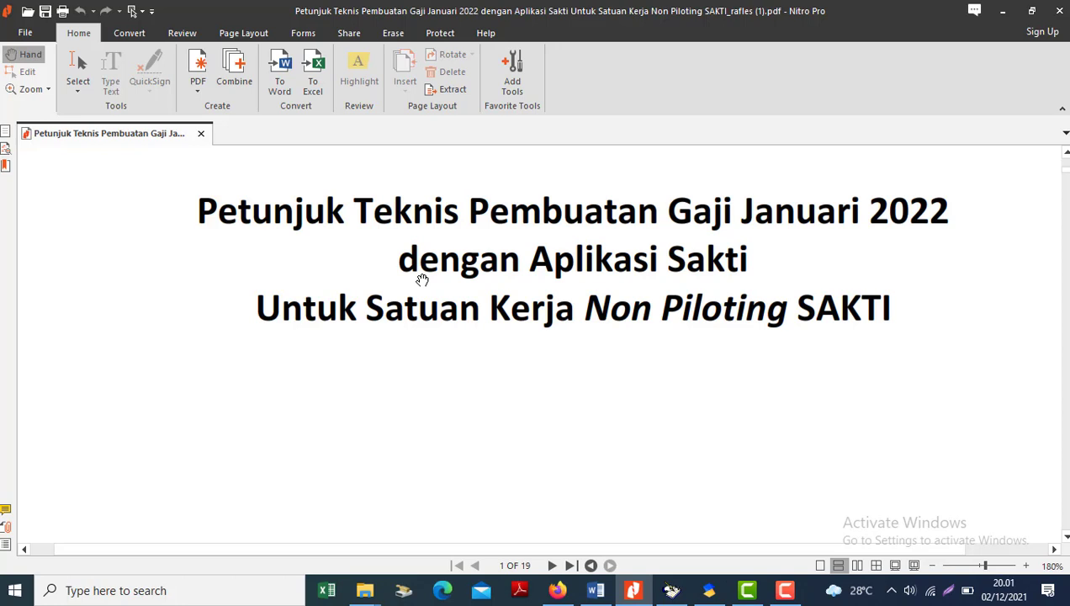
scroll(422, 279, up, 2)
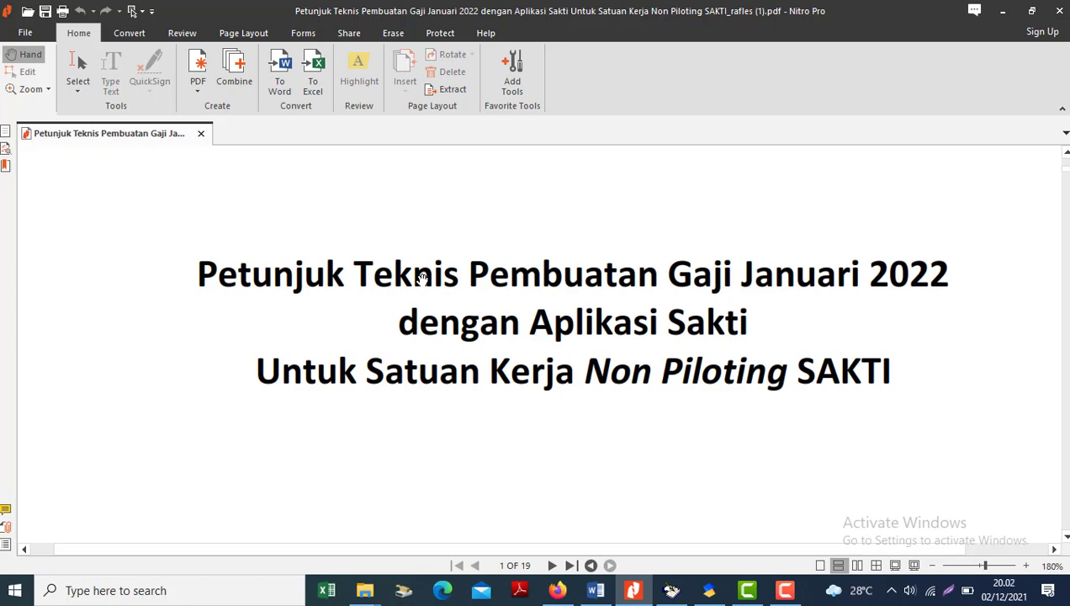
mouse_move(595, 588)
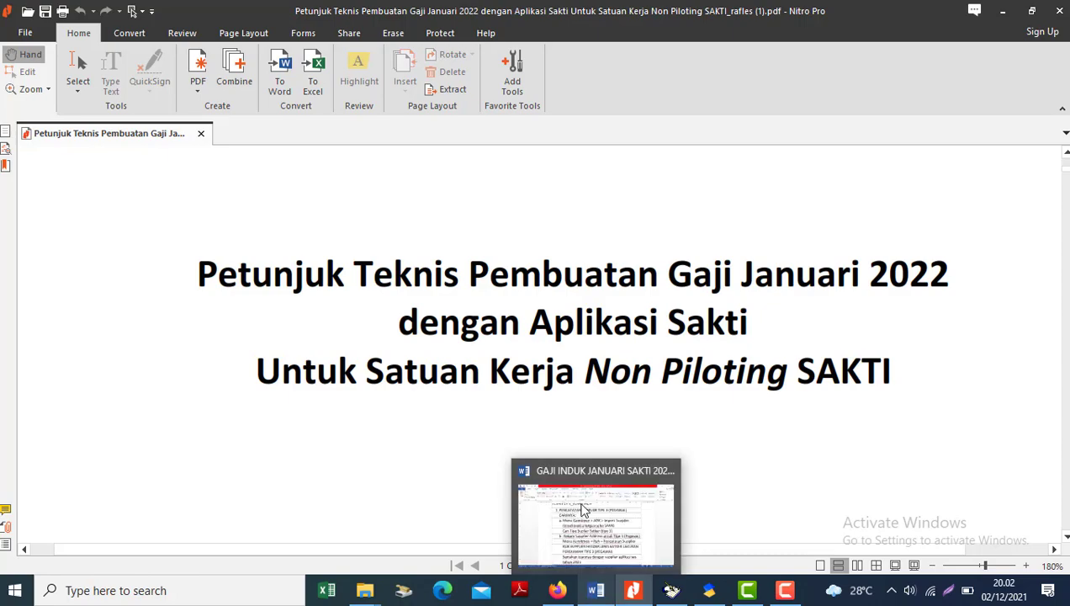
Step: Bring up the 'GAJI INDUK JANUARI SAKTI 2022' Word summary at its title
click(579, 507)
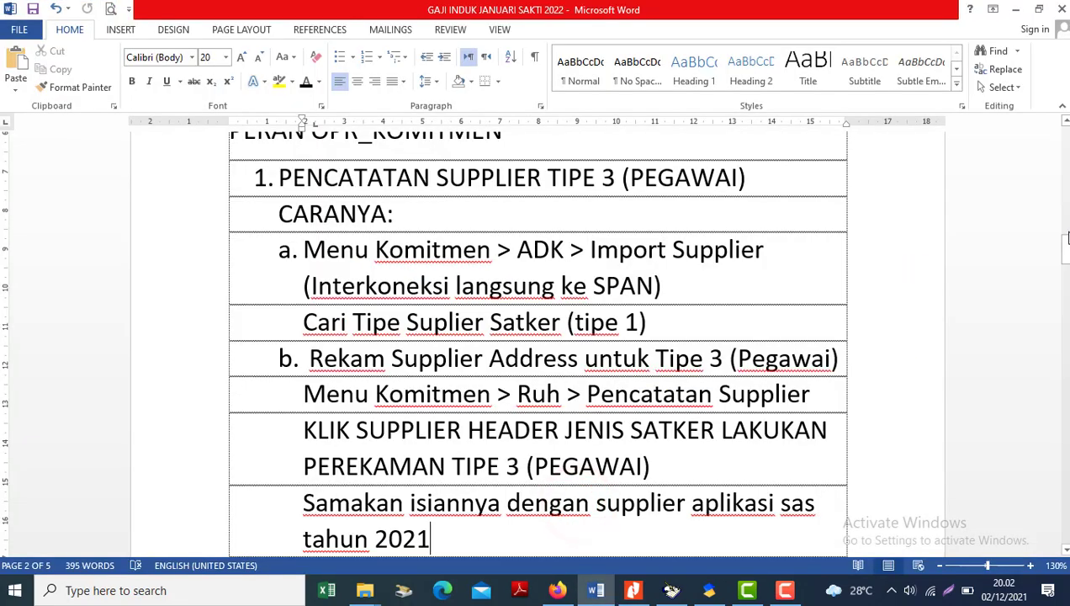
drag(1067, 239, 1067, 125)
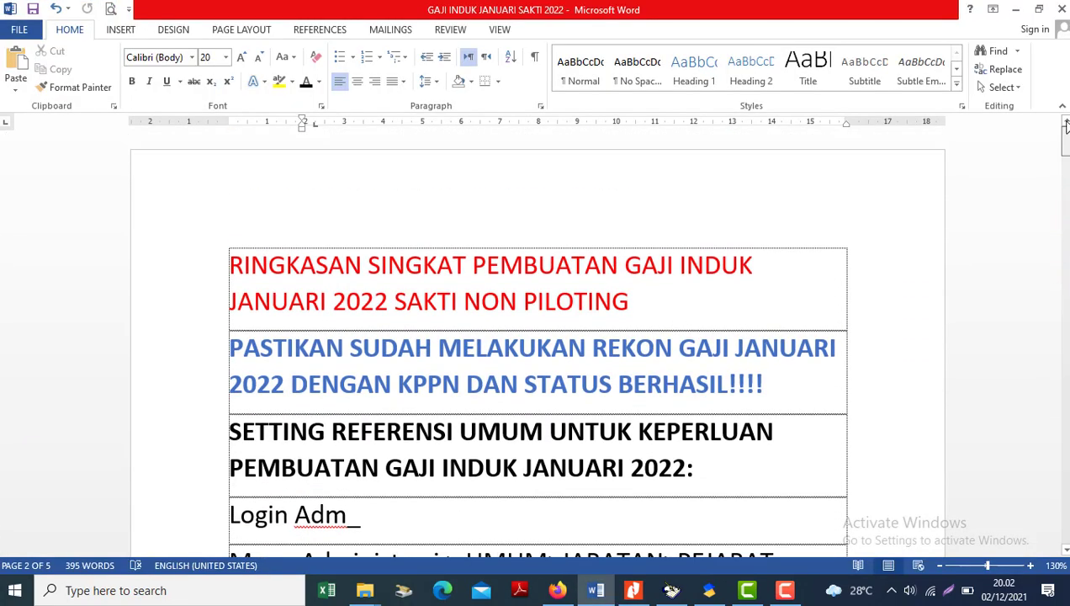
click(469, 308)
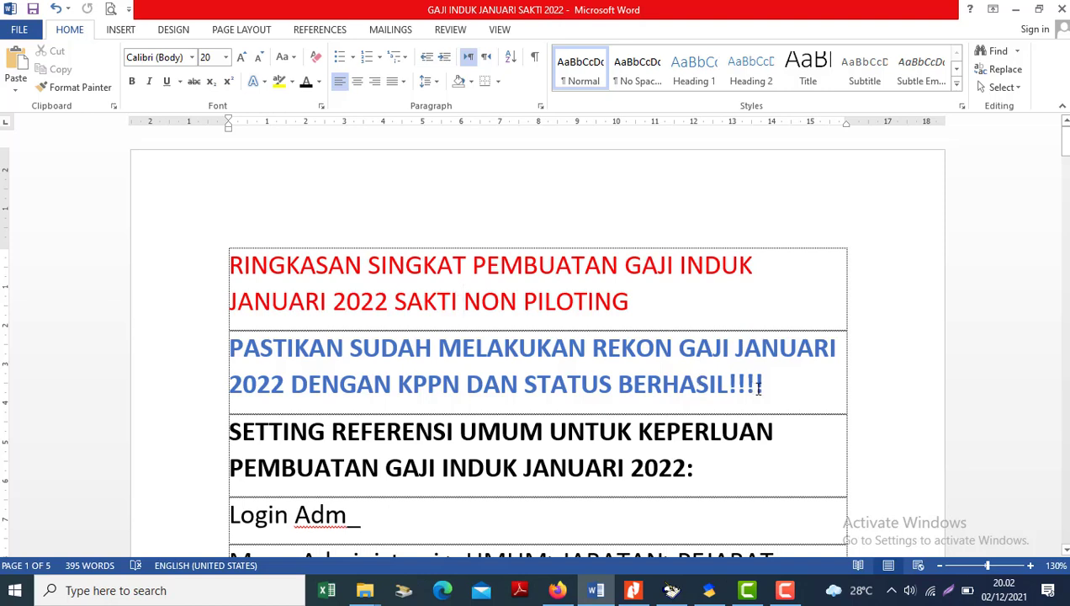
Step: Read down the summary to the Rekam Pejabat step, then return to the SAKTI login page
click(587, 409)
key(Down)
key(Down)
key(Down)
key(Down)
key(Down)
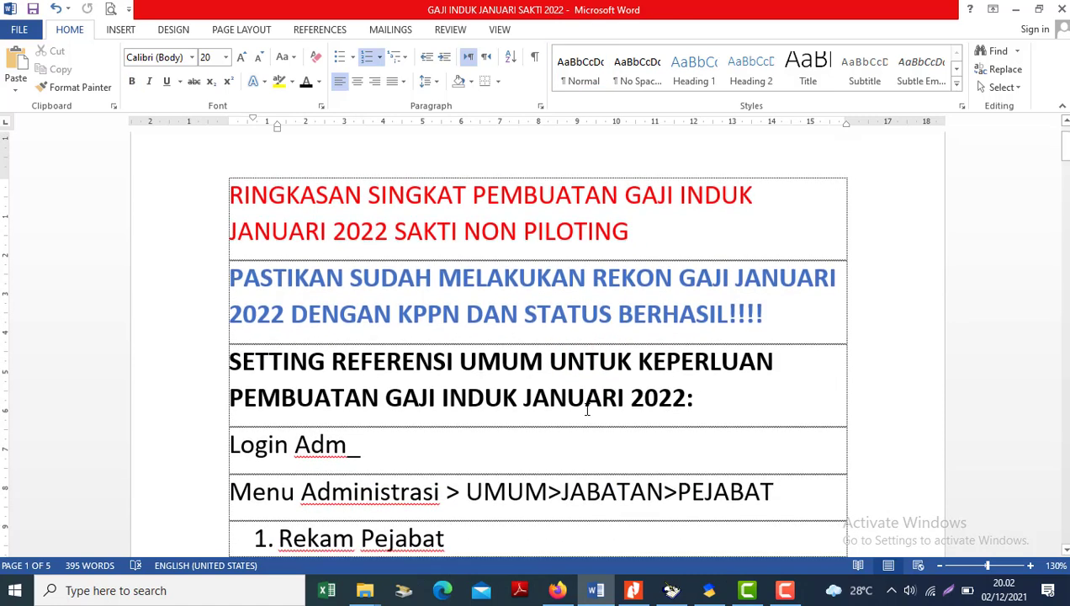
click(556, 593)
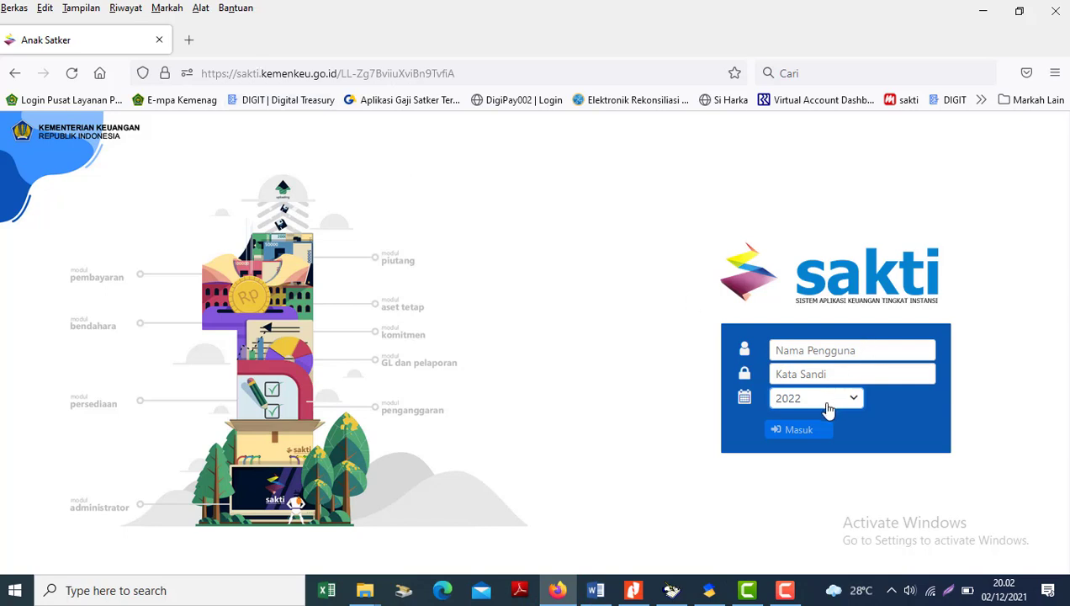
Step: Log in to SAKTI as admin with the saved credentials, then go back to the Word summary
click(595, 590)
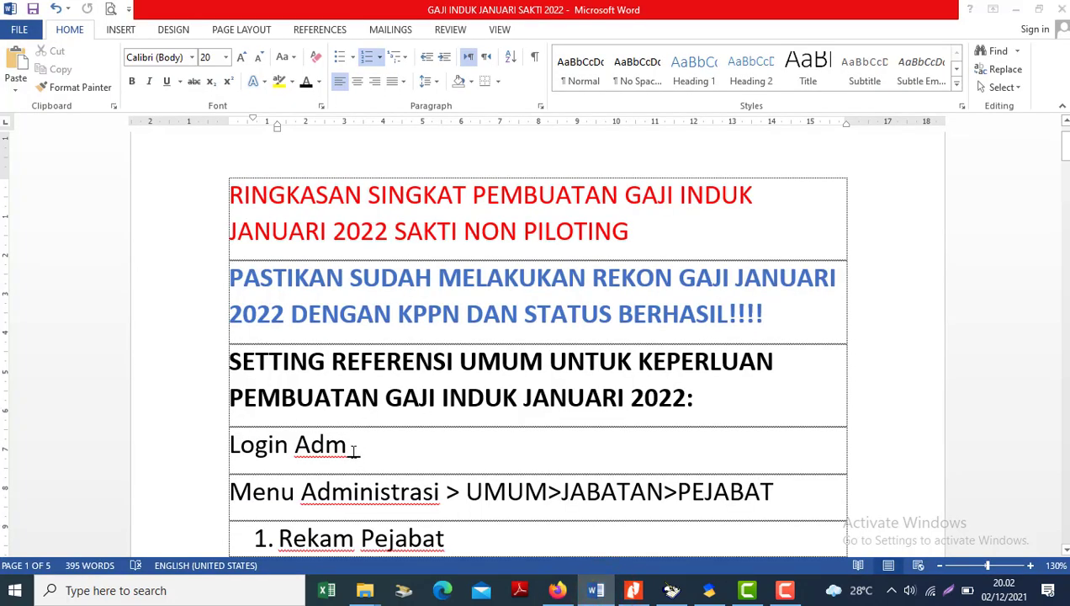
key(alt+Tab)
click(817, 345)
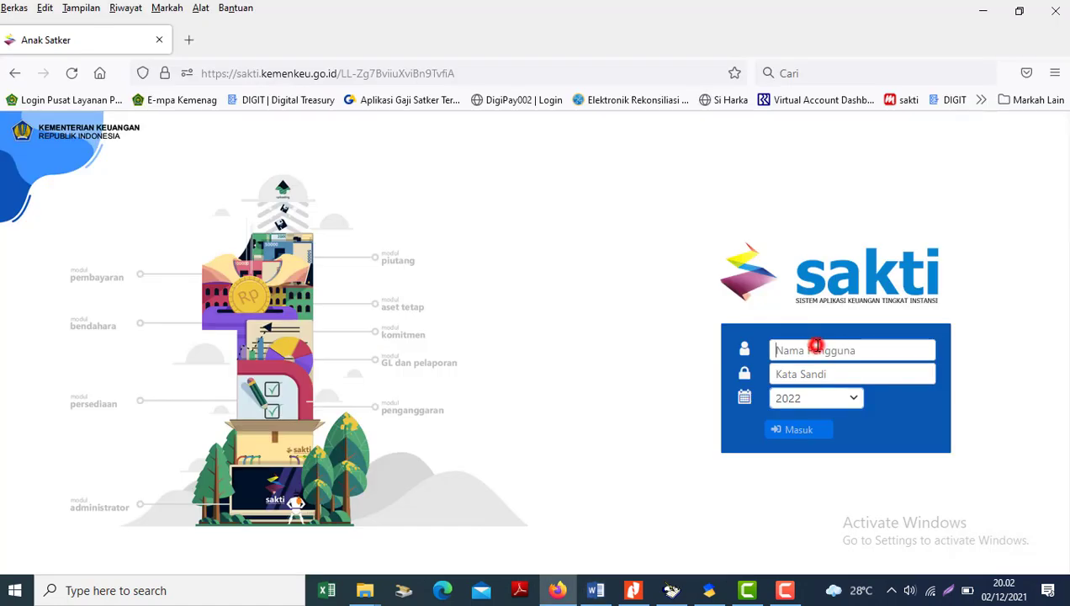
text(ad)
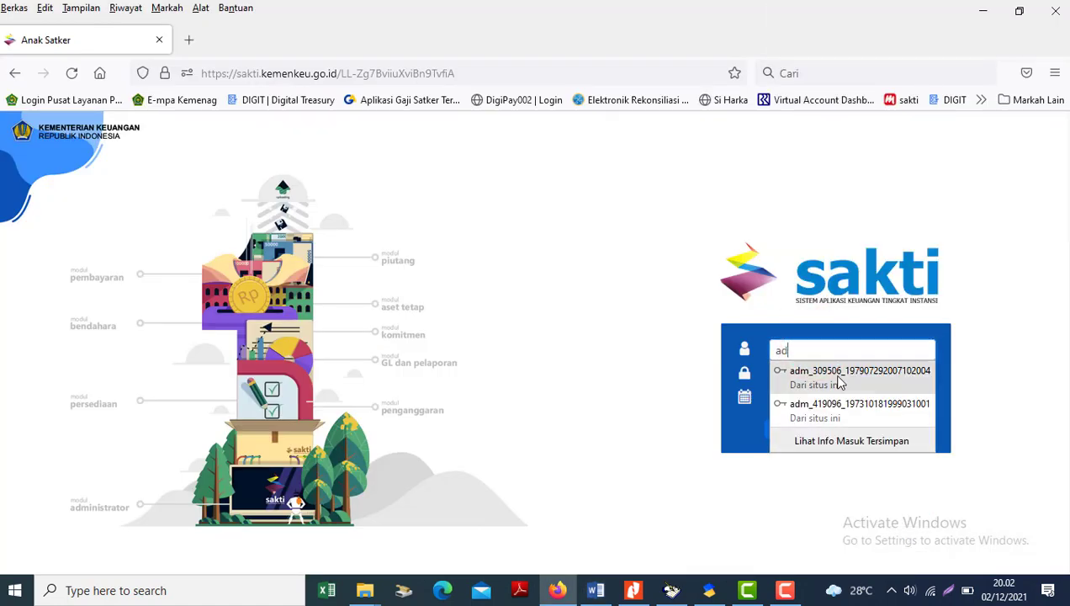
click(833, 376)
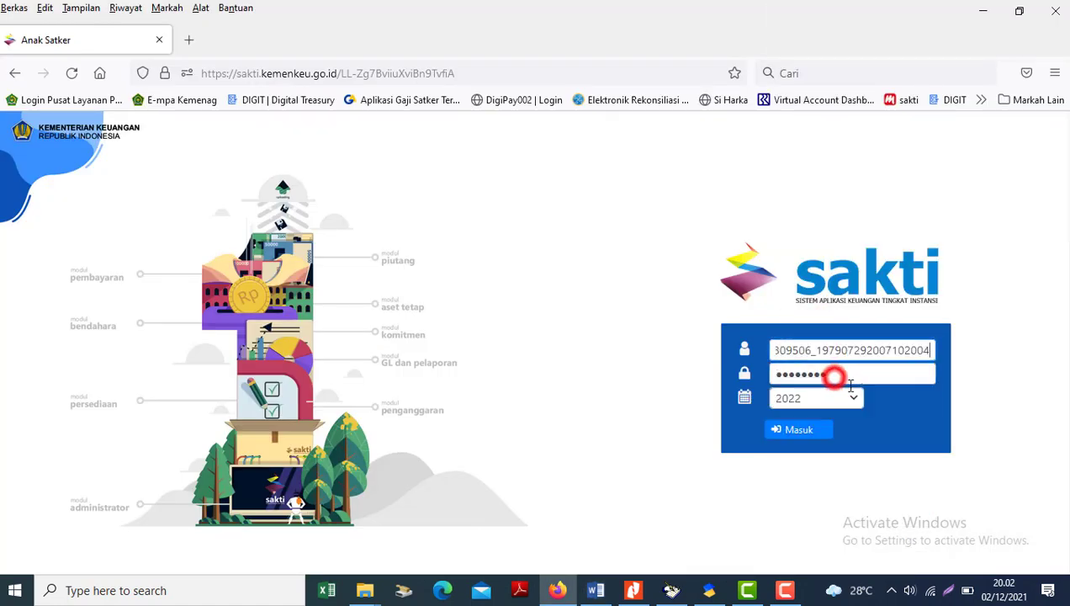
click(811, 432)
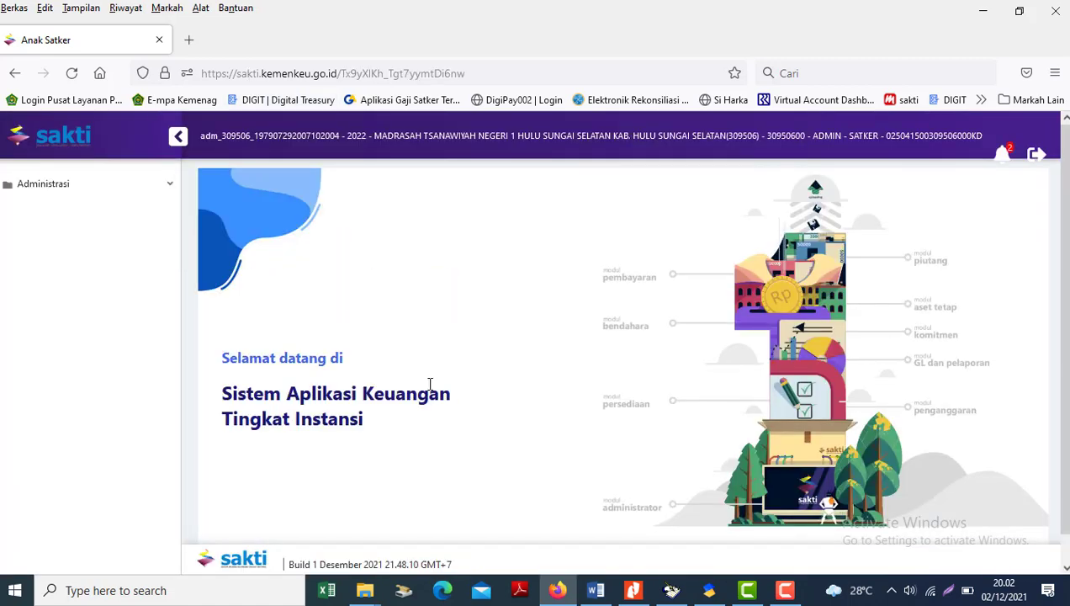
key(alt+Tab)
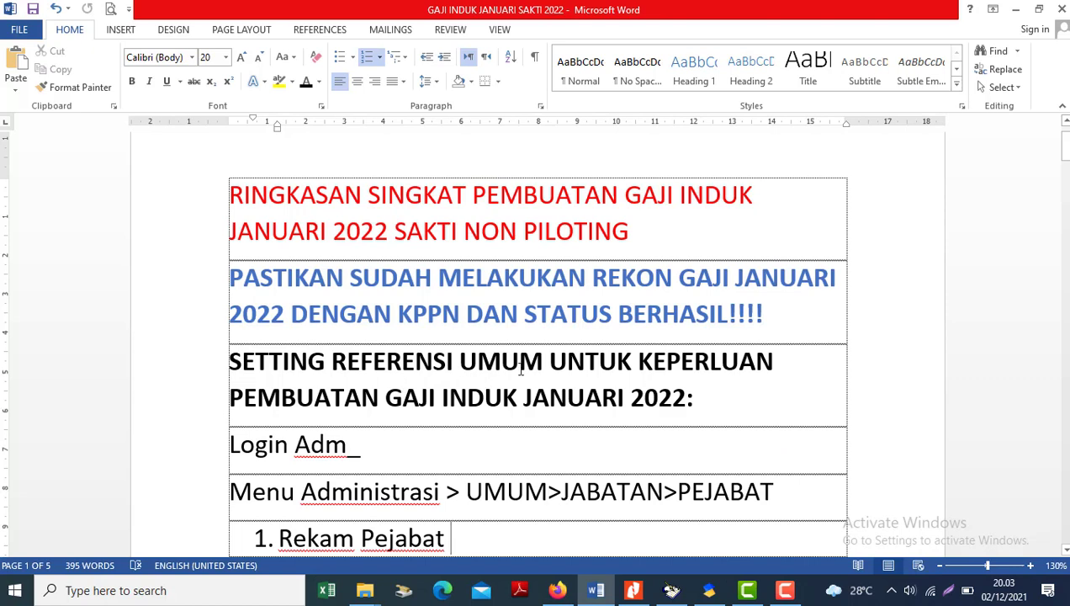
Step: Scroll the Word summary to the Rekam Pejabat instructions, then open SAKTI's Administrasi menu
click(610, 425)
scroll(612, 427, down, 2)
scroll(612, 427, down, 2)
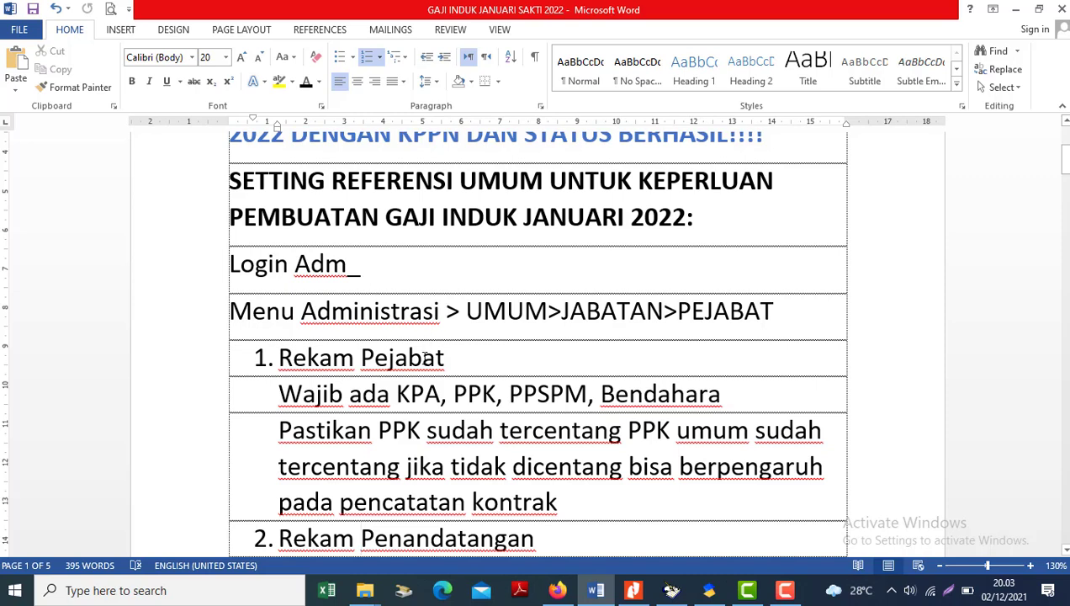
click(434, 366)
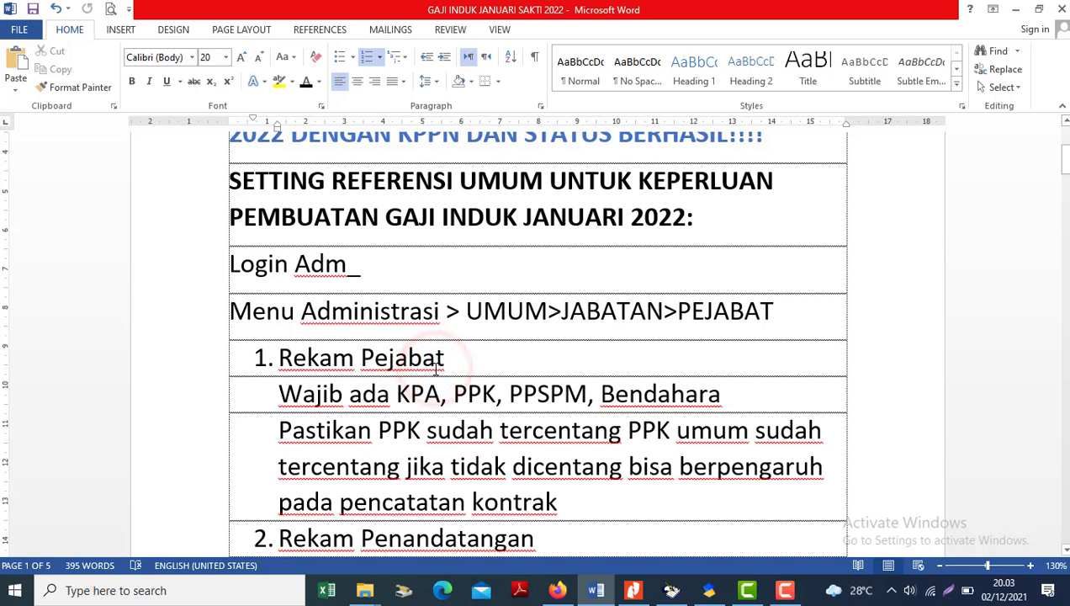
key(alt)
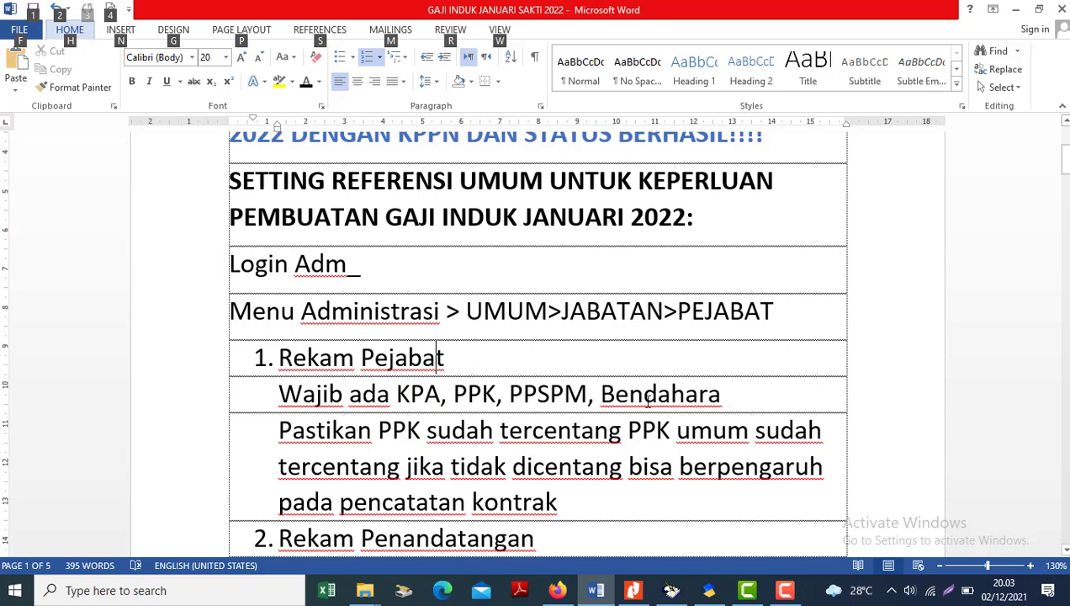
key(alt+Tab)
click(69, 184)
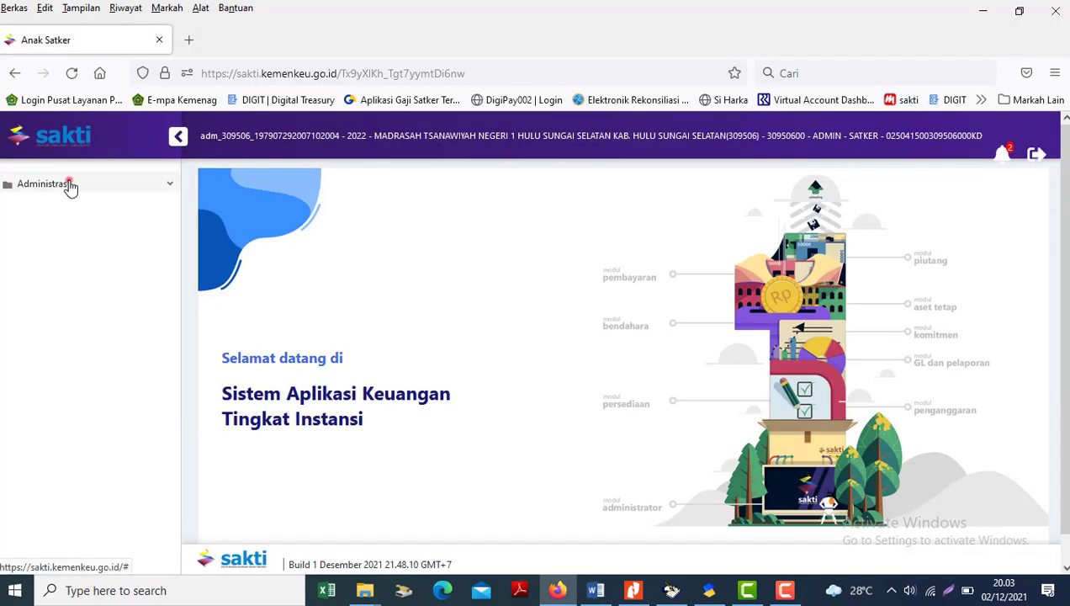
Step: Open Umum > Jabatan > Pejabat and review each official, ending on Pejabat Pembuat Komitmen
click(72, 328)
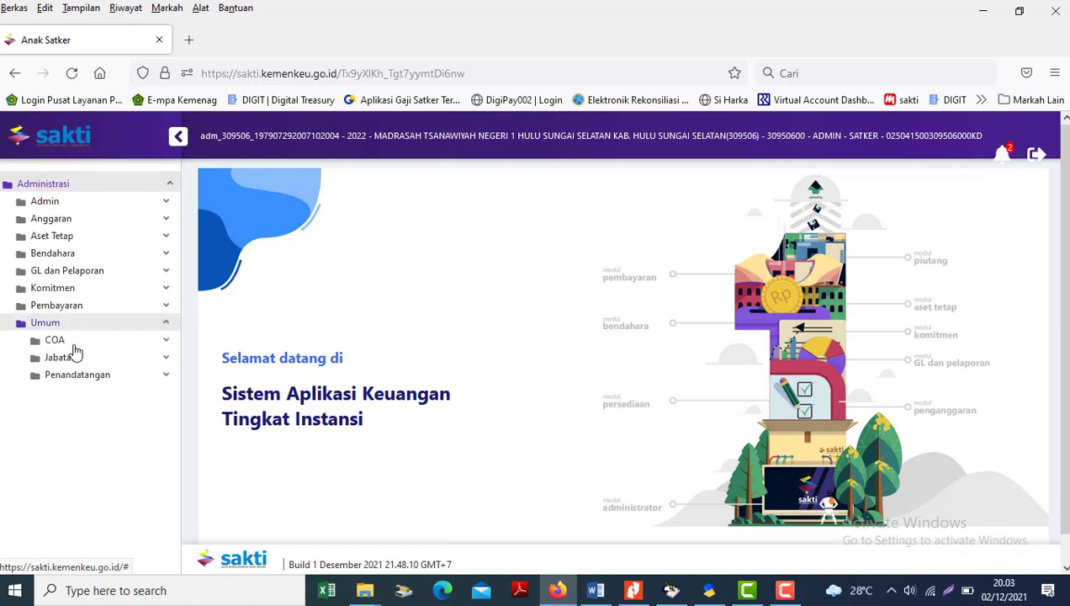
click(71, 360)
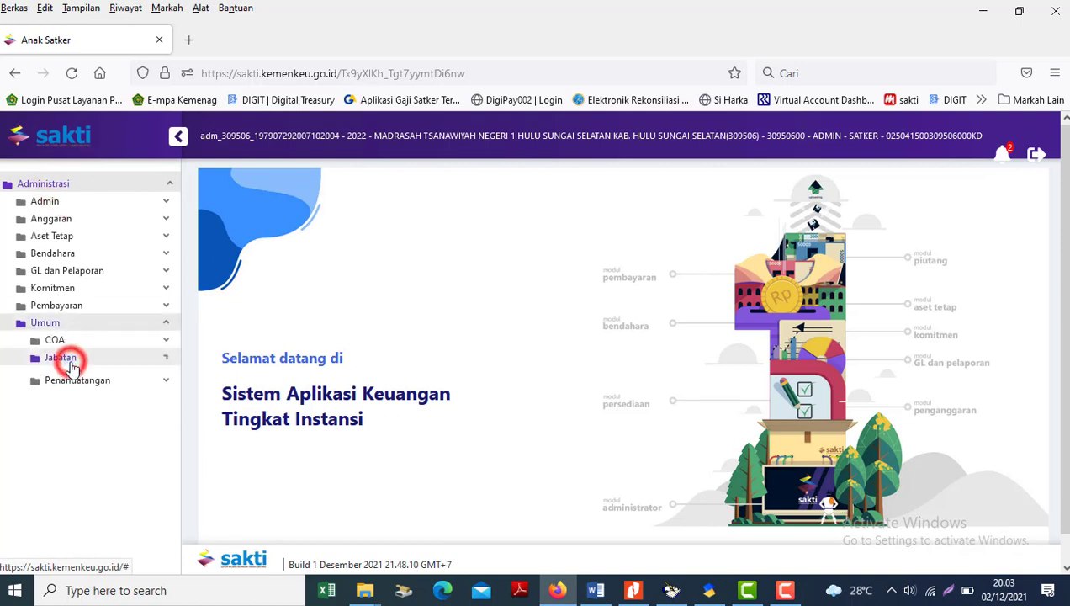
click(81, 376)
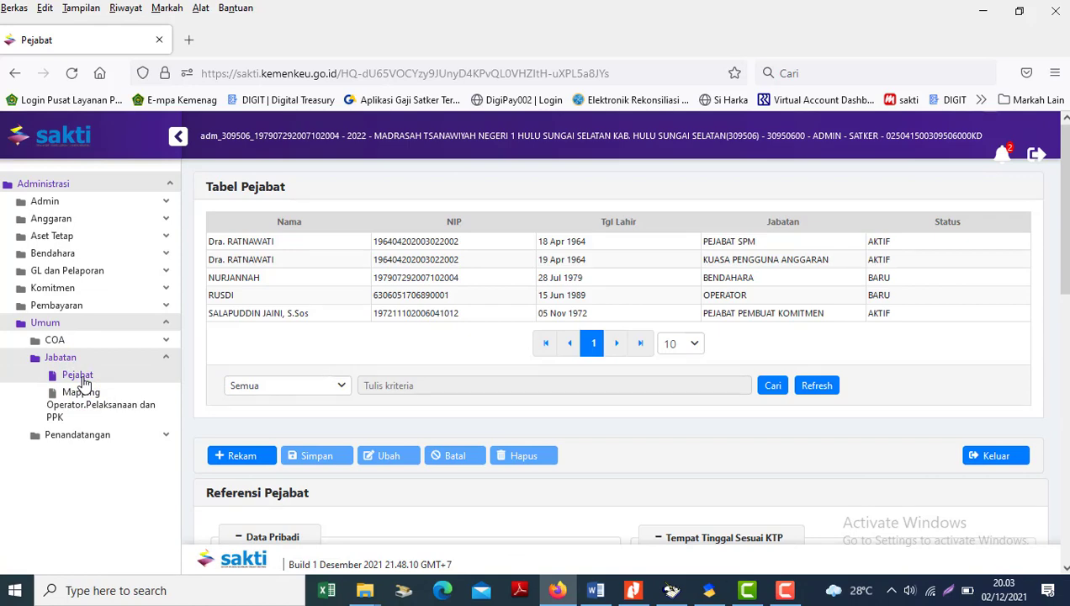
click(729, 242)
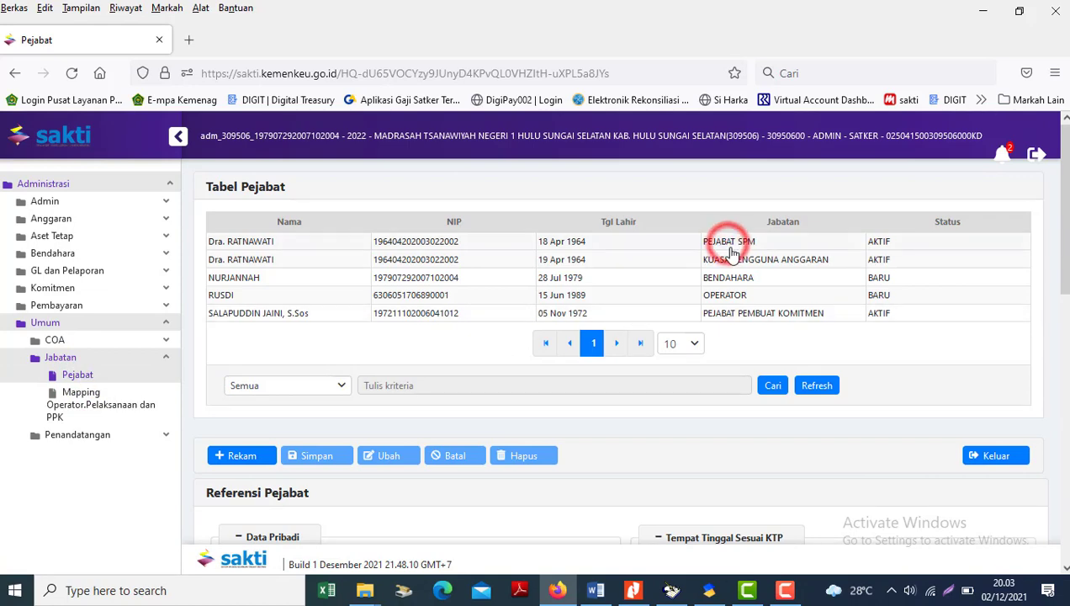
click(722, 258)
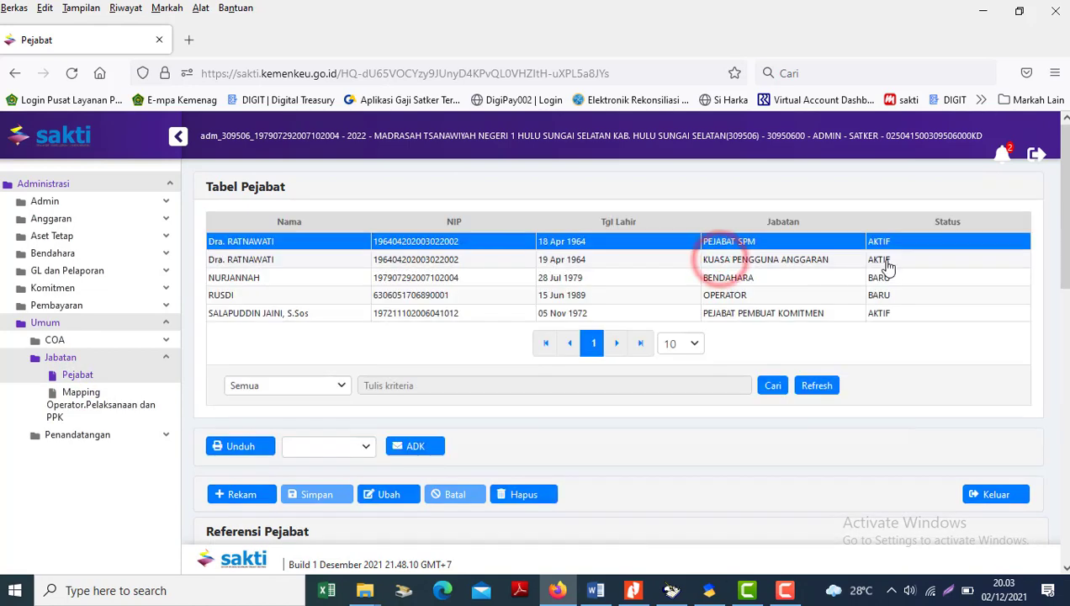
click(781, 317)
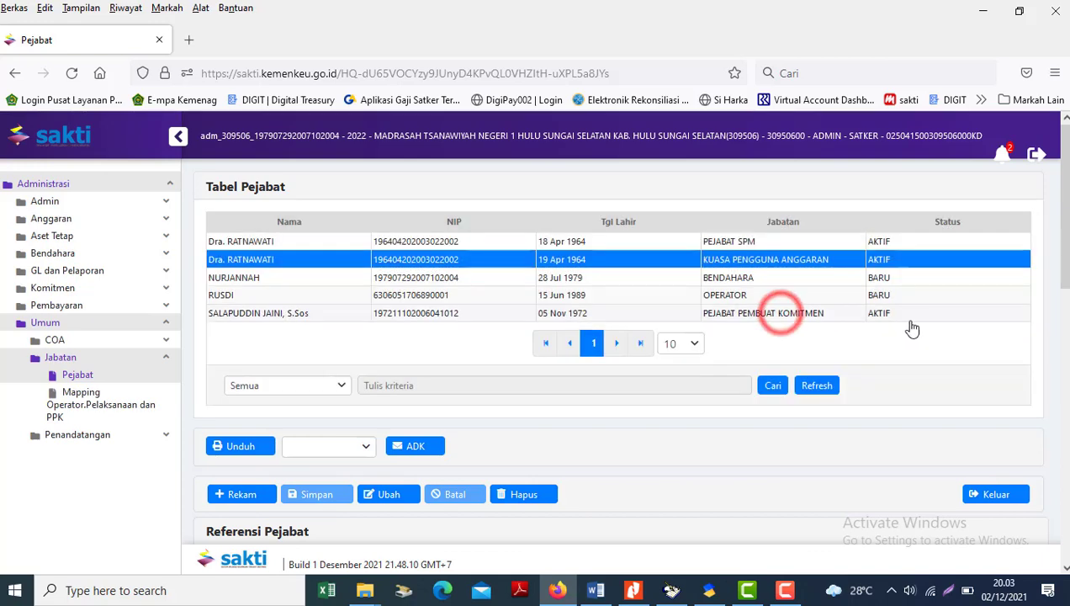
click(735, 271)
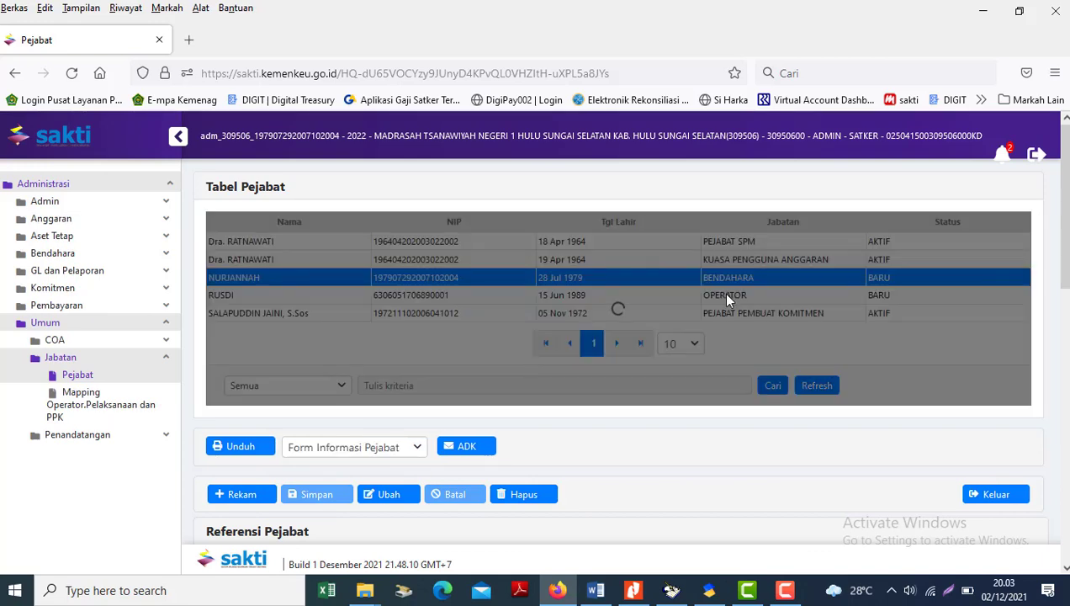
click(727, 295)
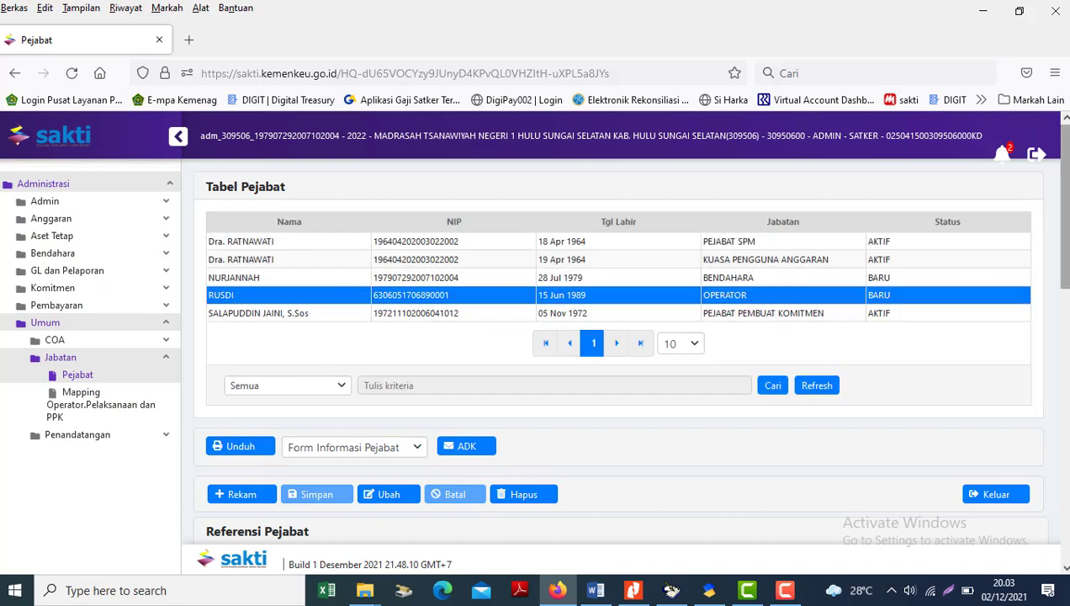
click(779, 315)
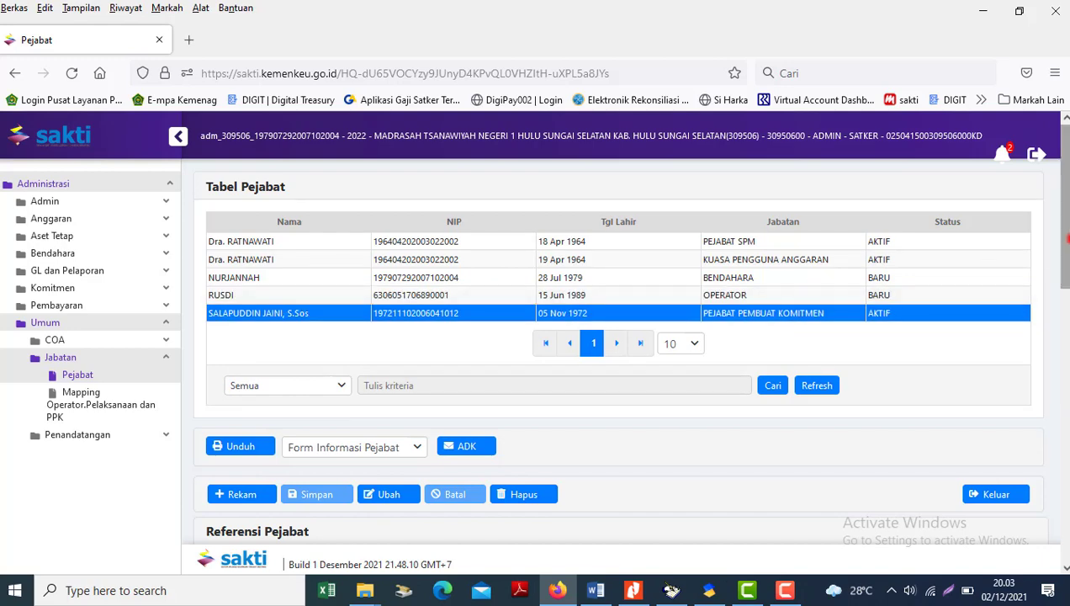
Step: Edit the Pejabat Pembuat Komitmen record, save it, and confirm with Ya
scroll(794, 228, down, 5)
scroll(793, 228, up, 5)
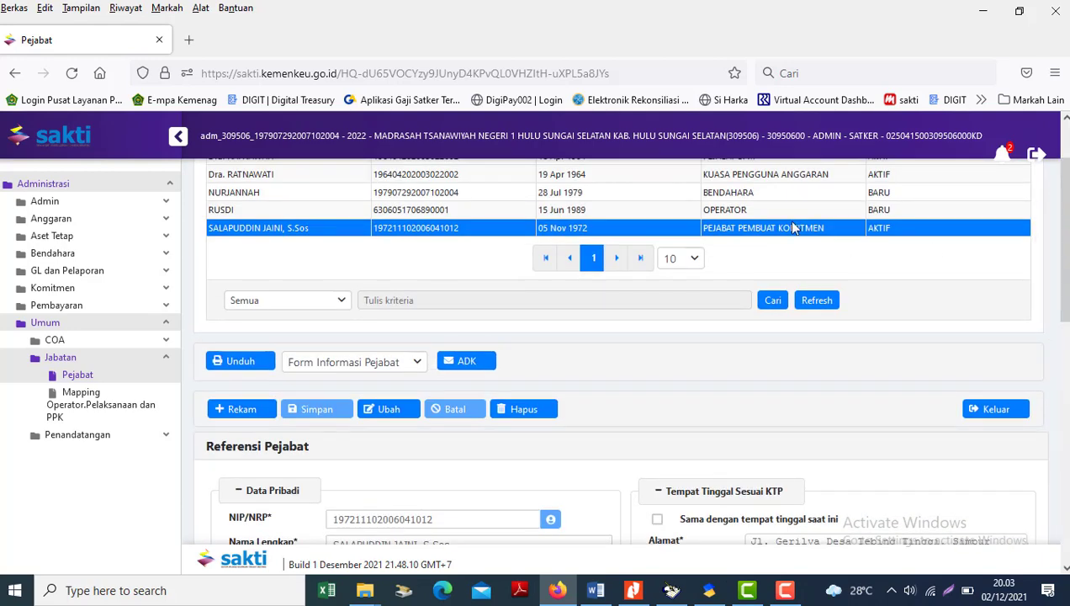
drag(1066, 237, 1066, 452)
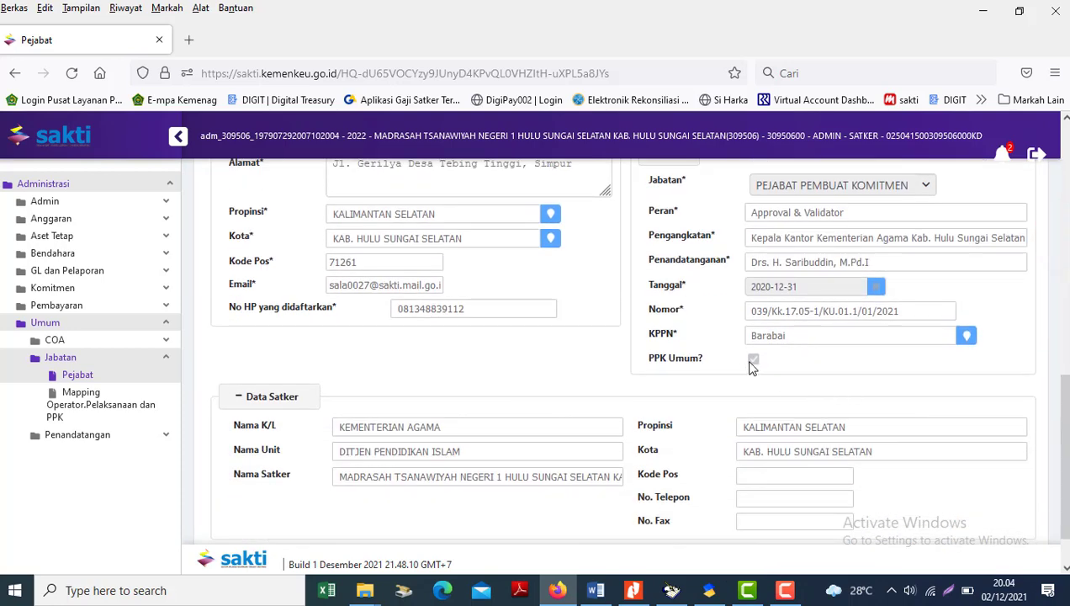
drag(1065, 383, 1063, 399)
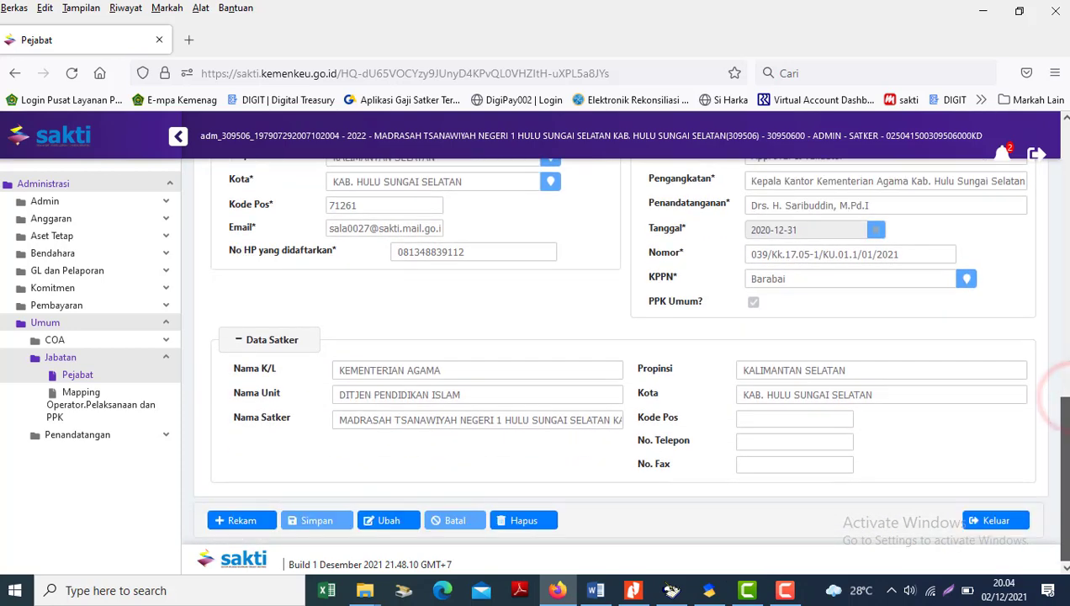
click(389, 518)
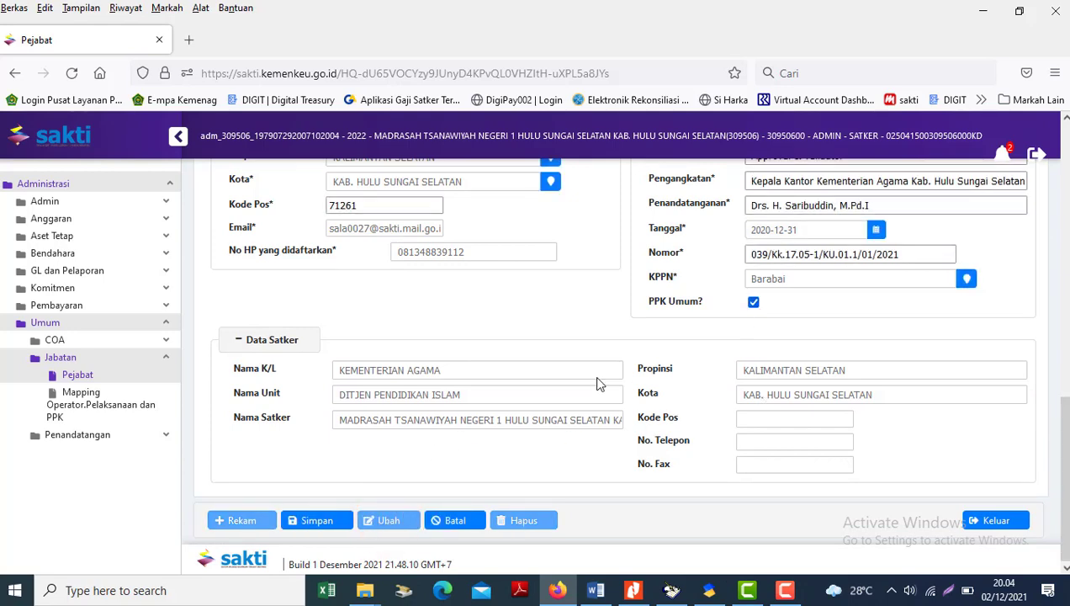
click(319, 523)
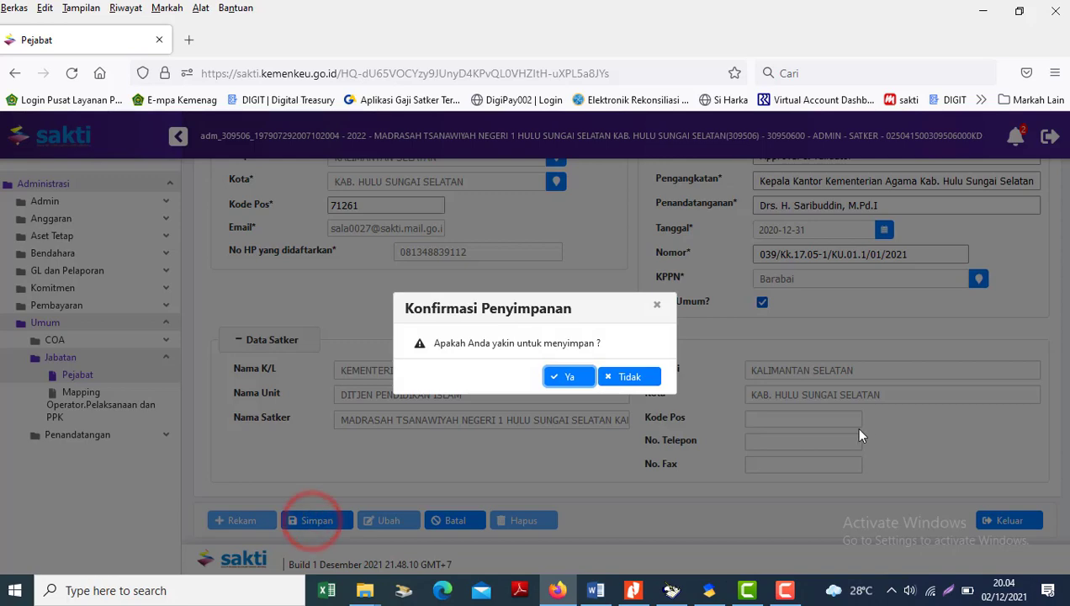
click(570, 375)
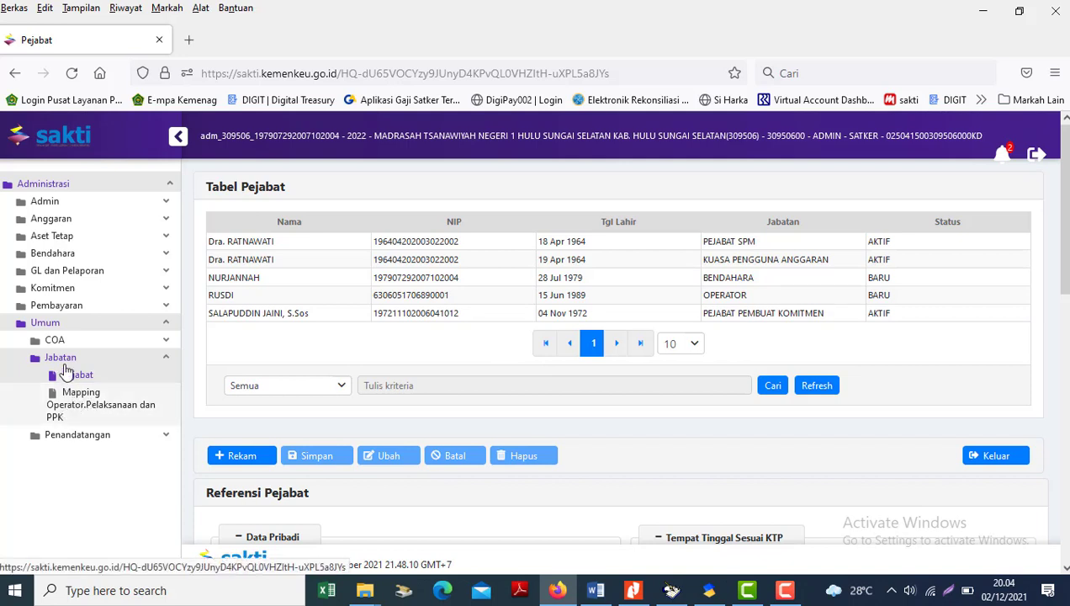
Step: Check the Assigned PPK for the first two operators in Mapping Operator.Pelaksanaan dan PPK, then return to the Word guide
click(68, 404)
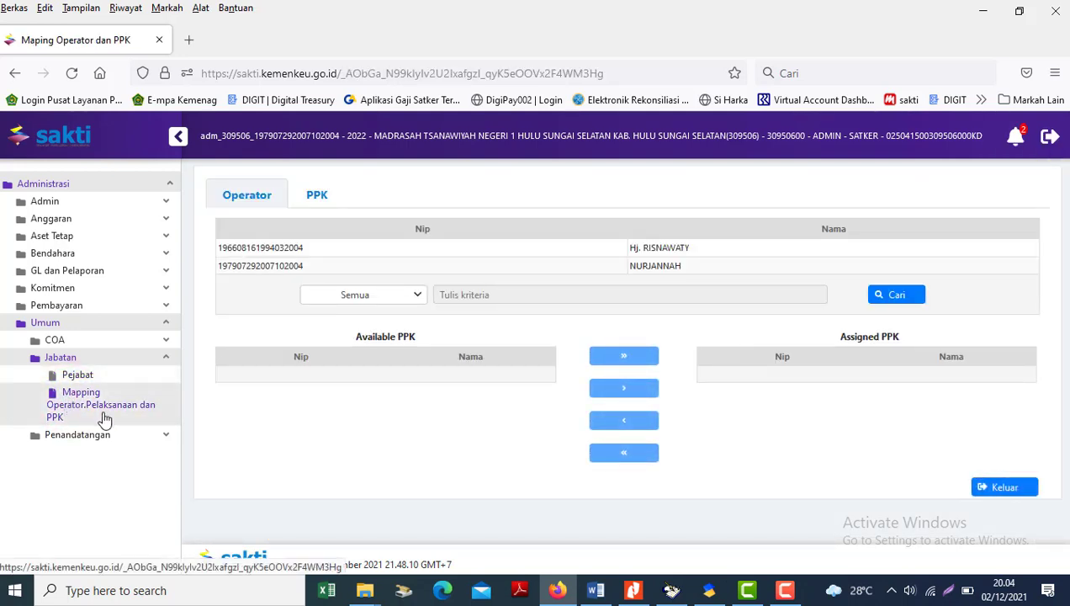
click(293, 249)
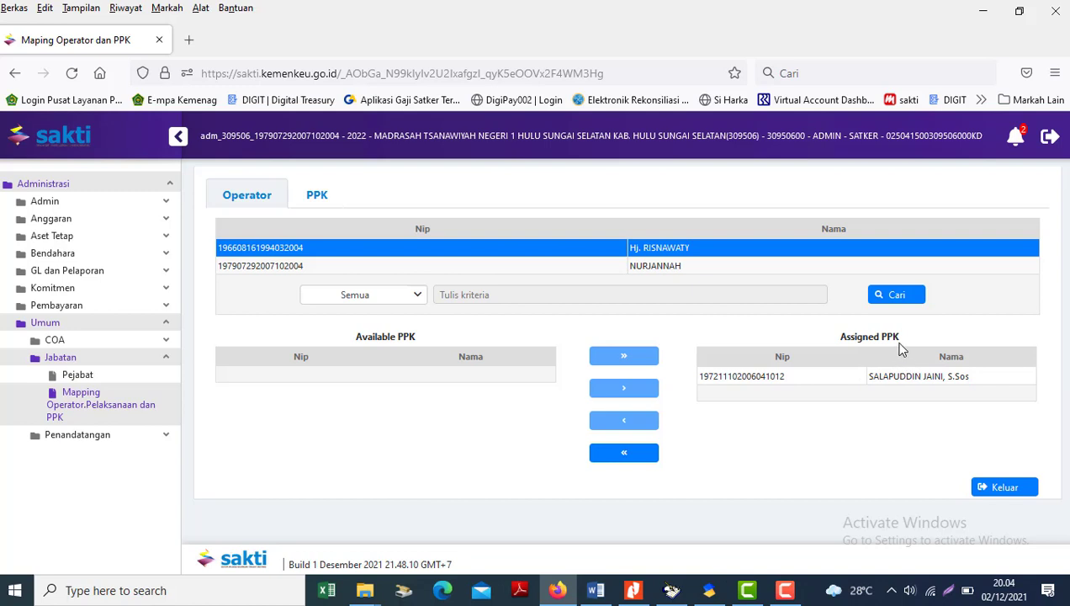
click(872, 385)
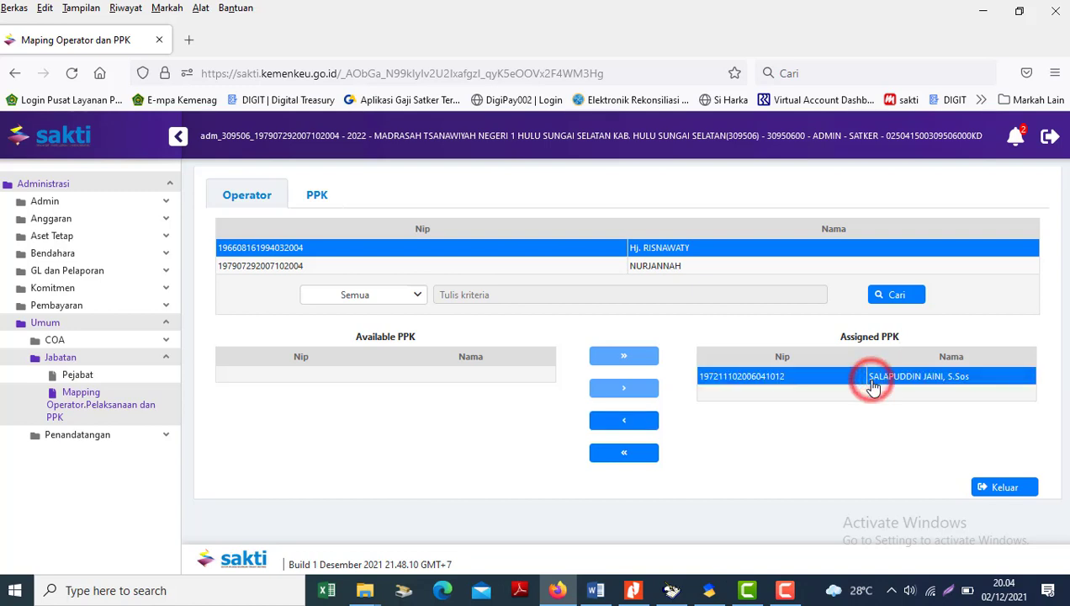
click(281, 268)
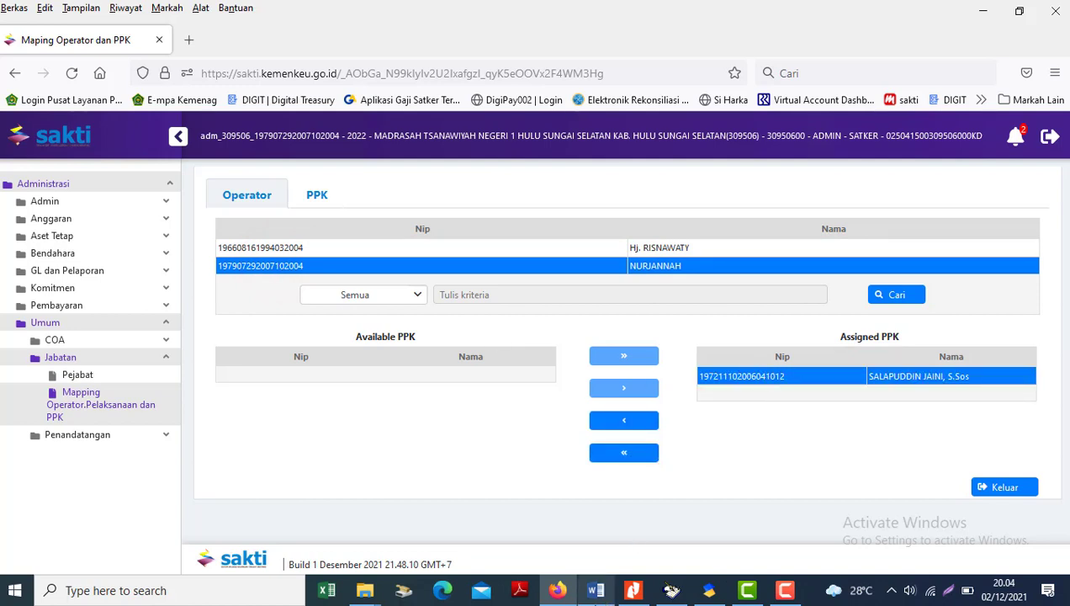
click(596, 590)
click(452, 430)
Step: Read the Rekam Penandatangan list (KPA, PPSPM, PPK, Bendahara), then return to SAKTI
key(Down)
key(Down)
key(Down)
key(Down)
key(Down)
key(Down)
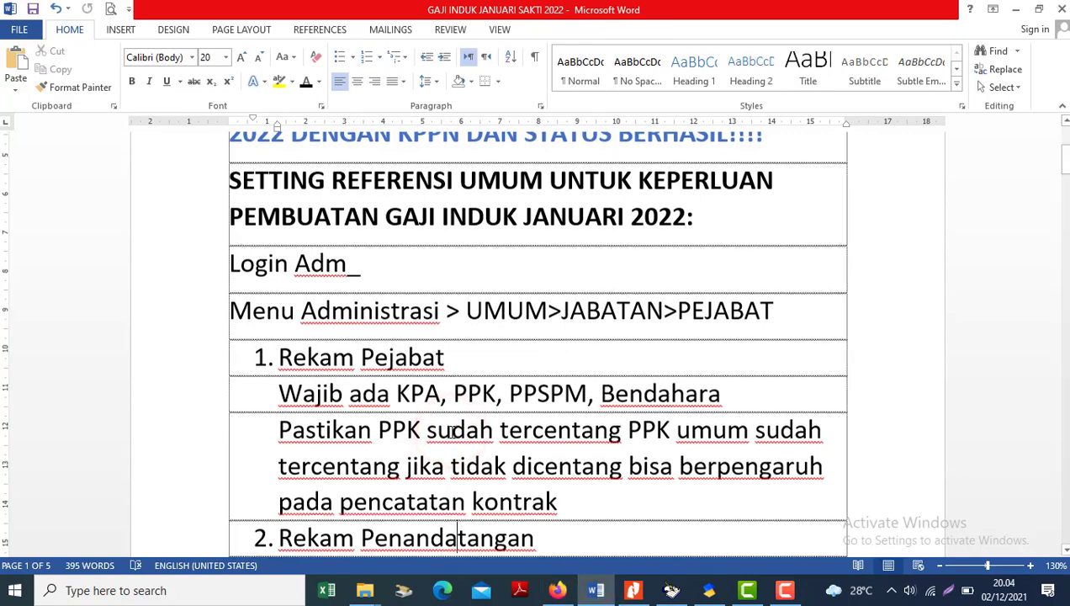
key(Down)
key(Down)
key(Down)
key(Down)
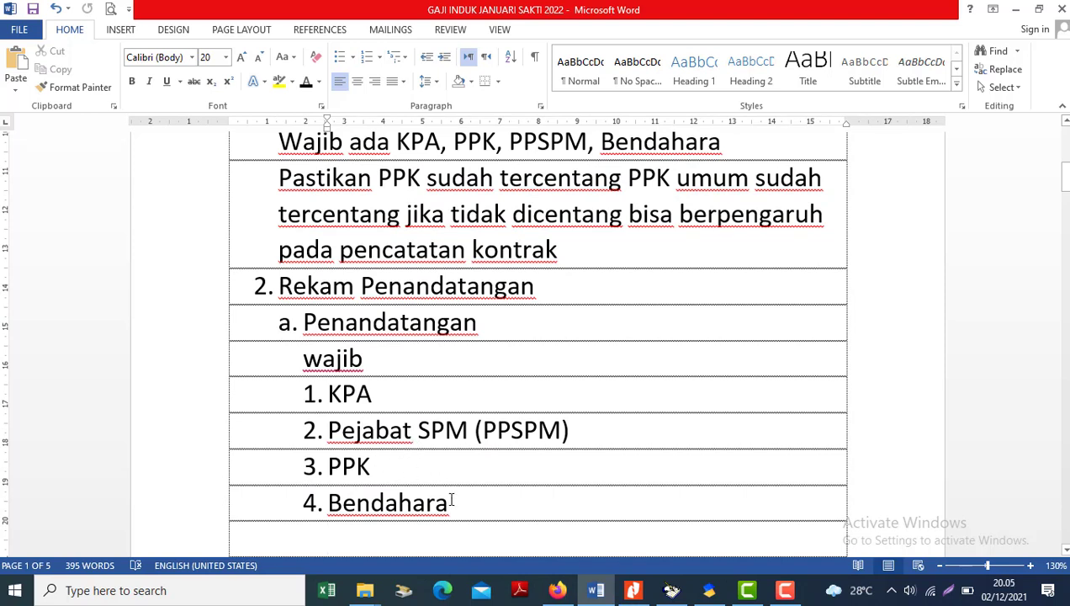
key(alt+Tab)
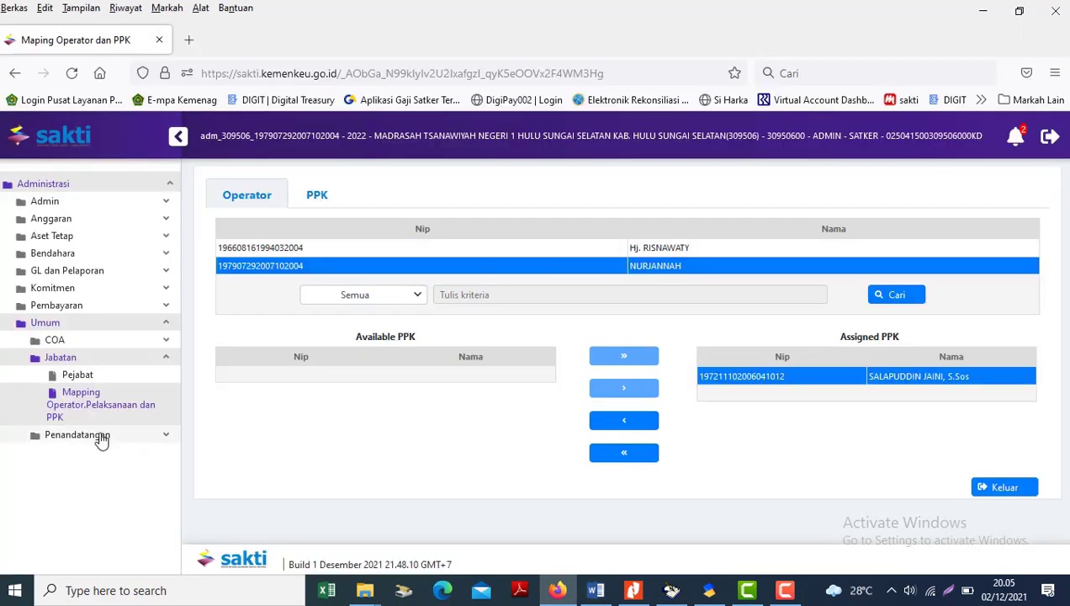
Step: Open the Penandatangan page and view the existing treasurer signatory's details
click(106, 435)
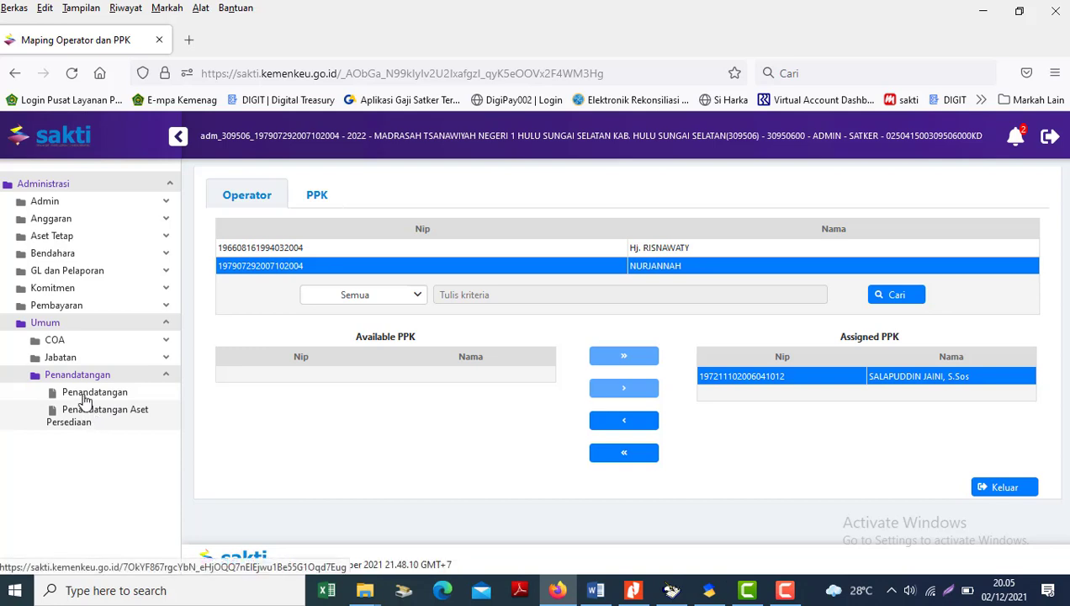
click(79, 395)
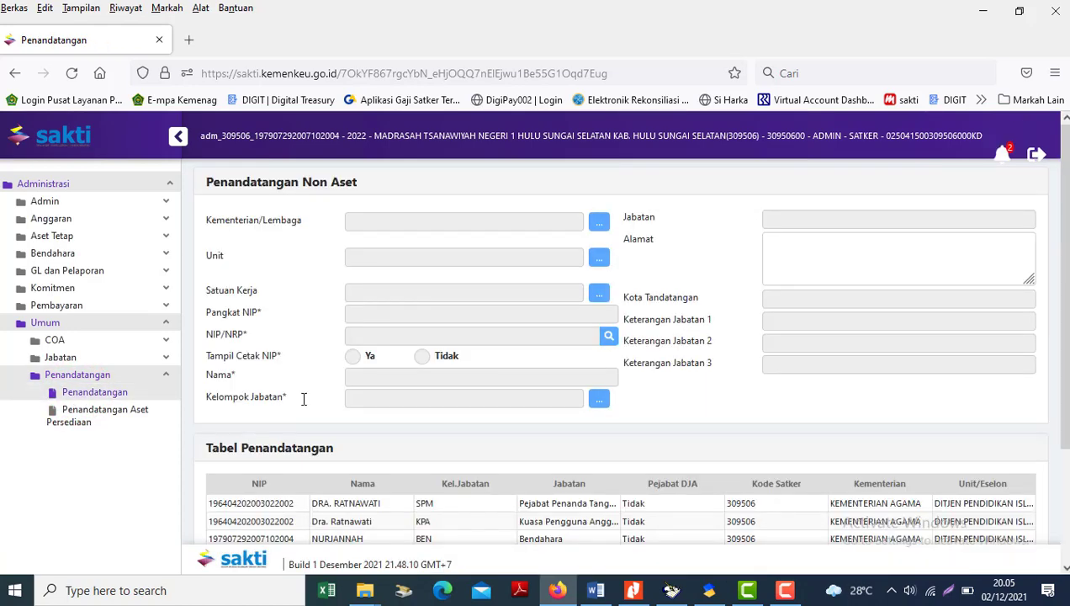
drag(1064, 311, 1063, 409)
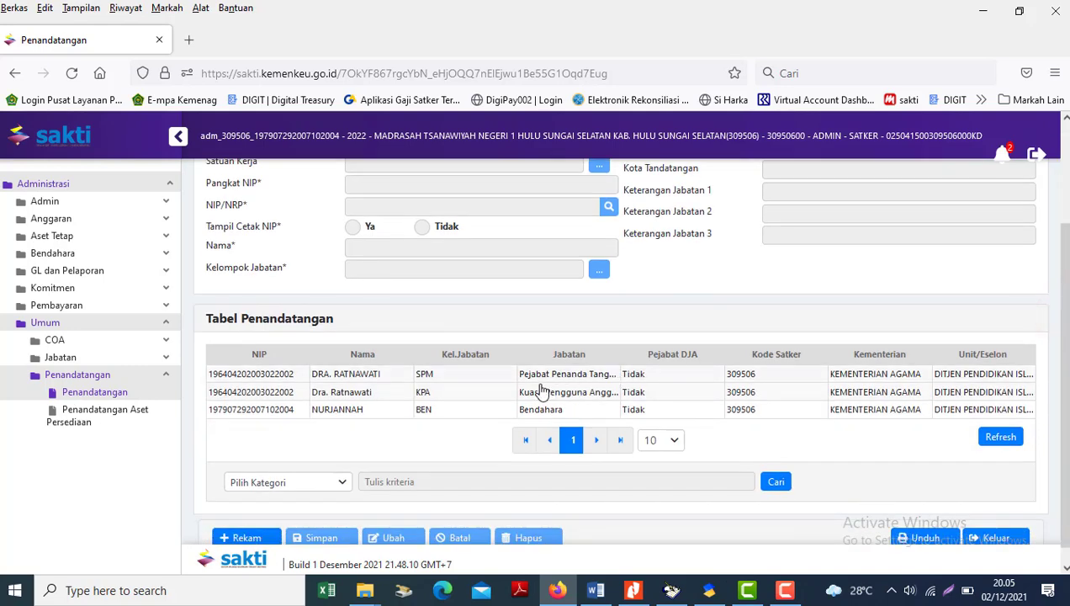
click(428, 410)
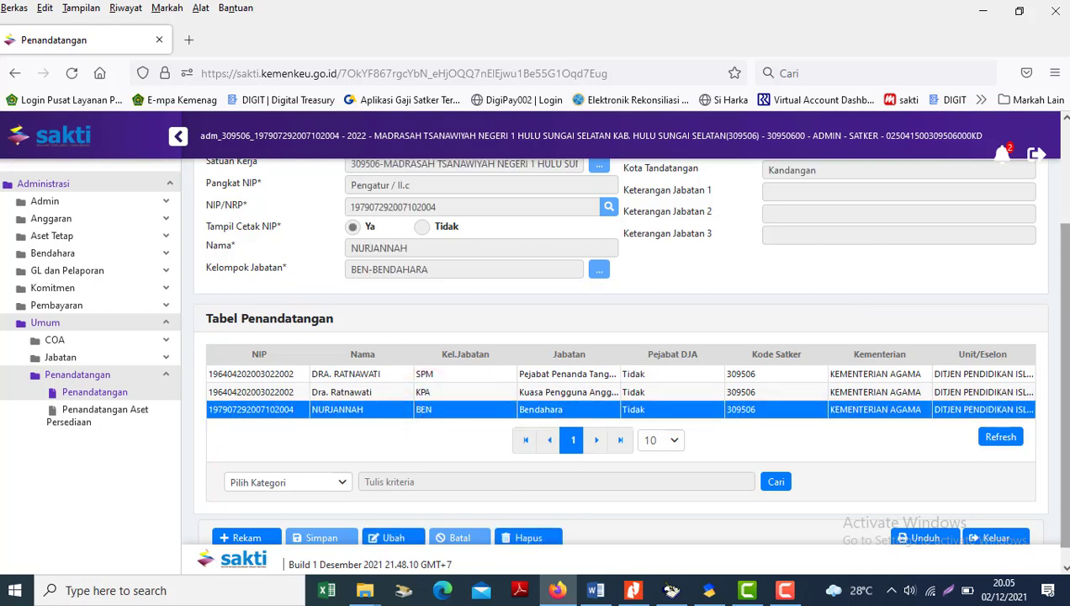
mouse_move(1064, 252)
mouse_down()
mouse_move(1062, 228)
mouse_move(1064, 244)
mouse_up()
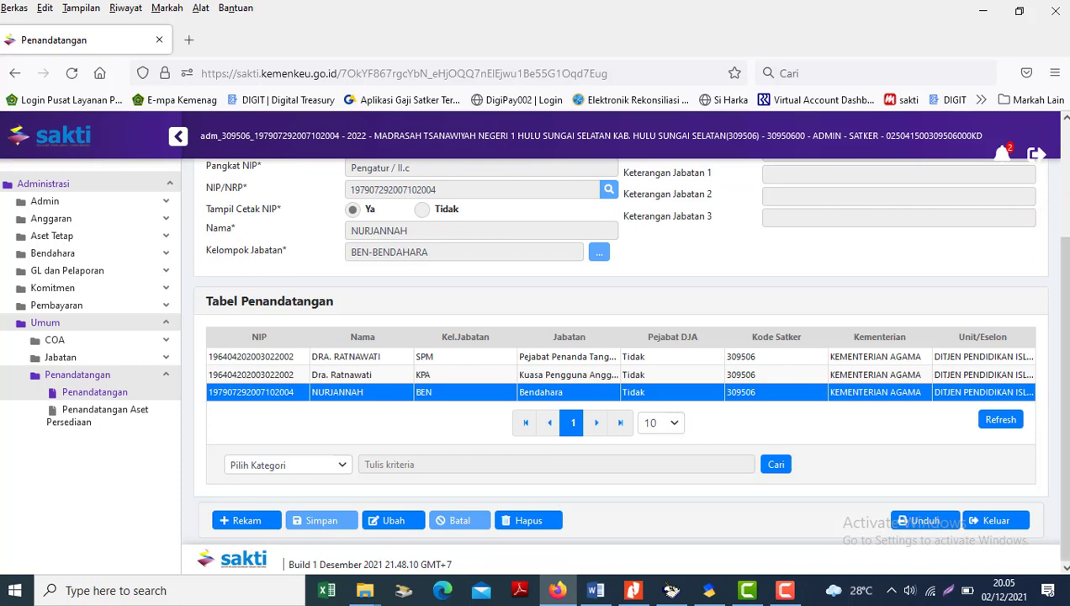
Step: Record a new signatory by looking up the PPK official's NIP, and enter 'NIP' as Pangkat
click(246, 521)
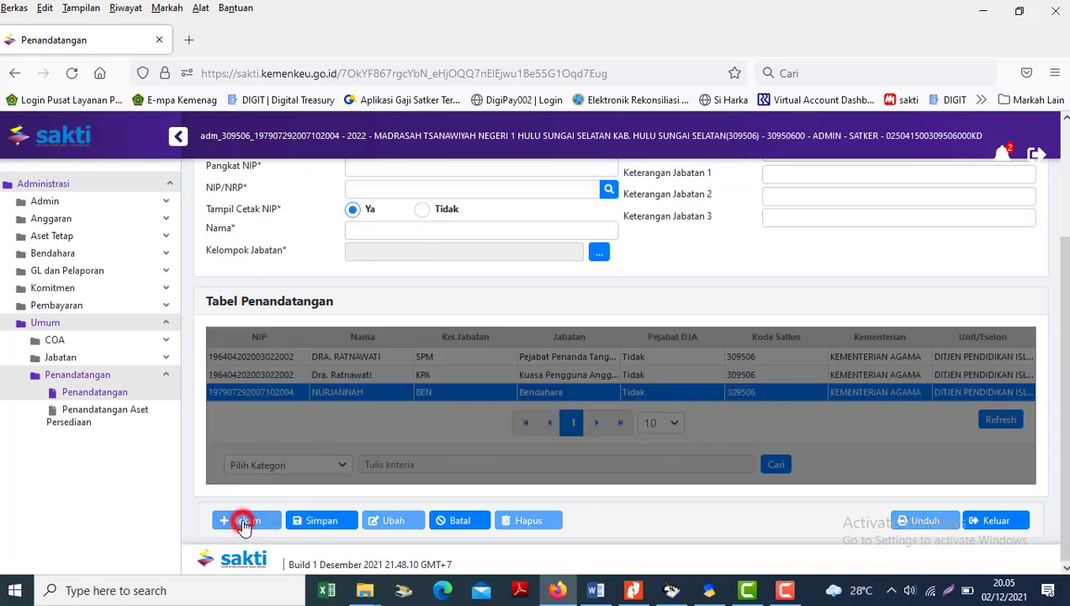
drag(1064, 494, 1063, 381)
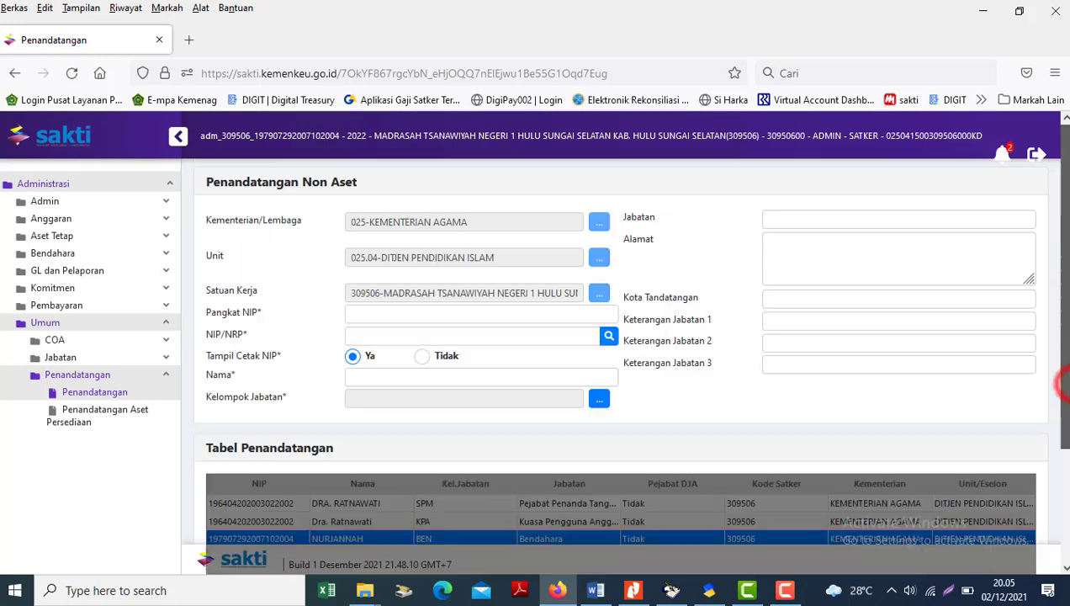
click(401, 335)
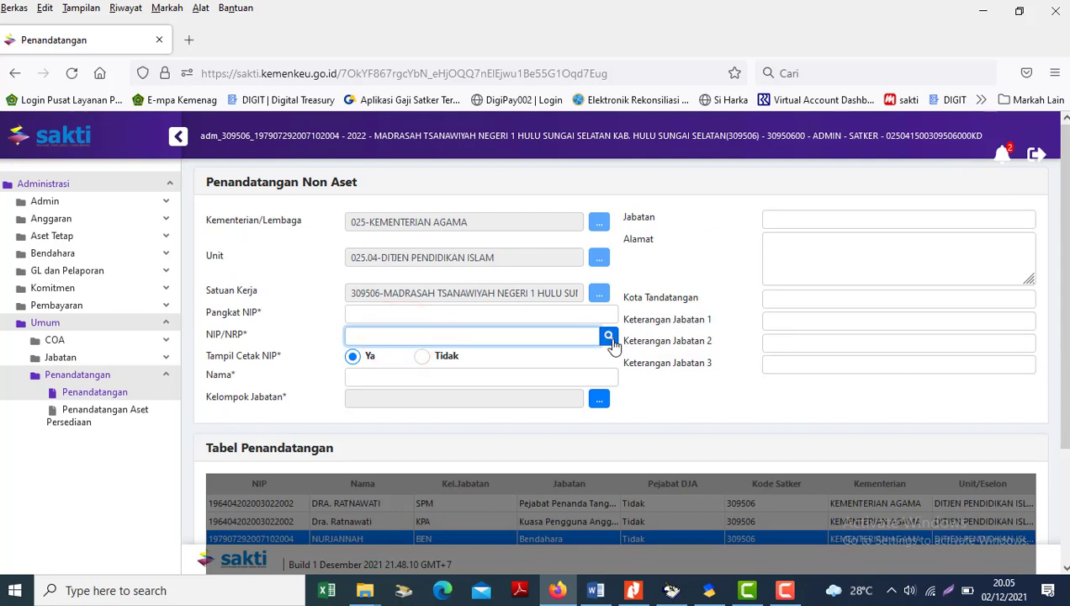
click(610, 341)
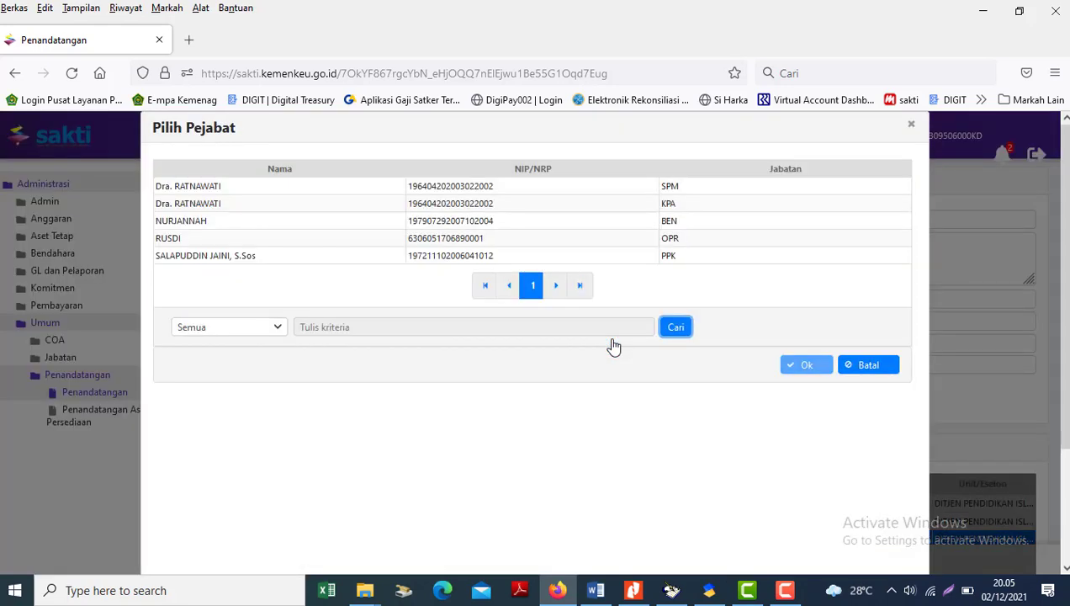
click(383, 256)
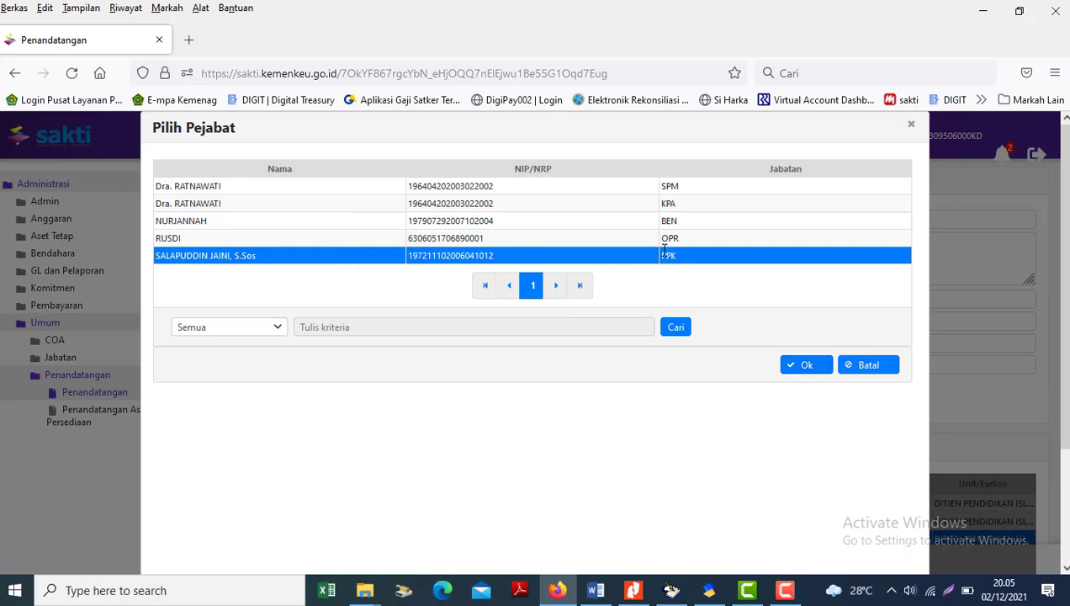
click(809, 365)
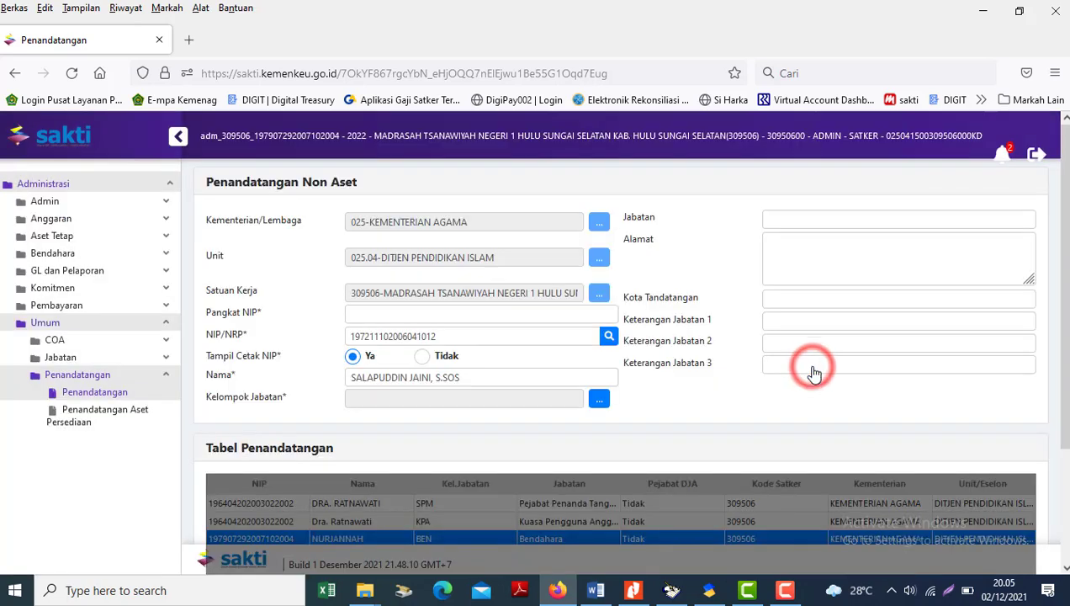
click(456, 310)
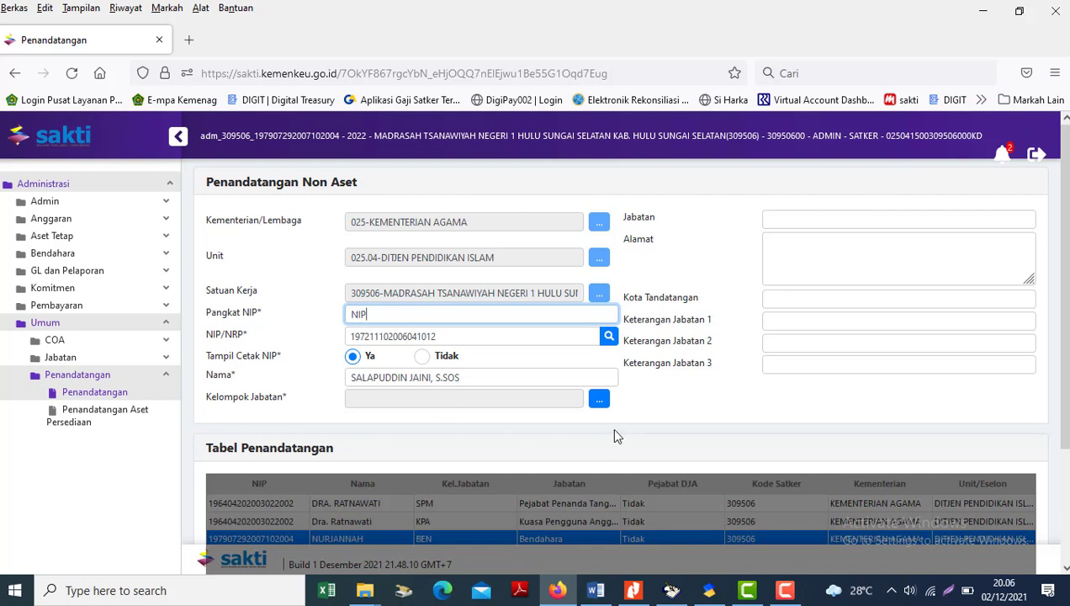
click(473, 406)
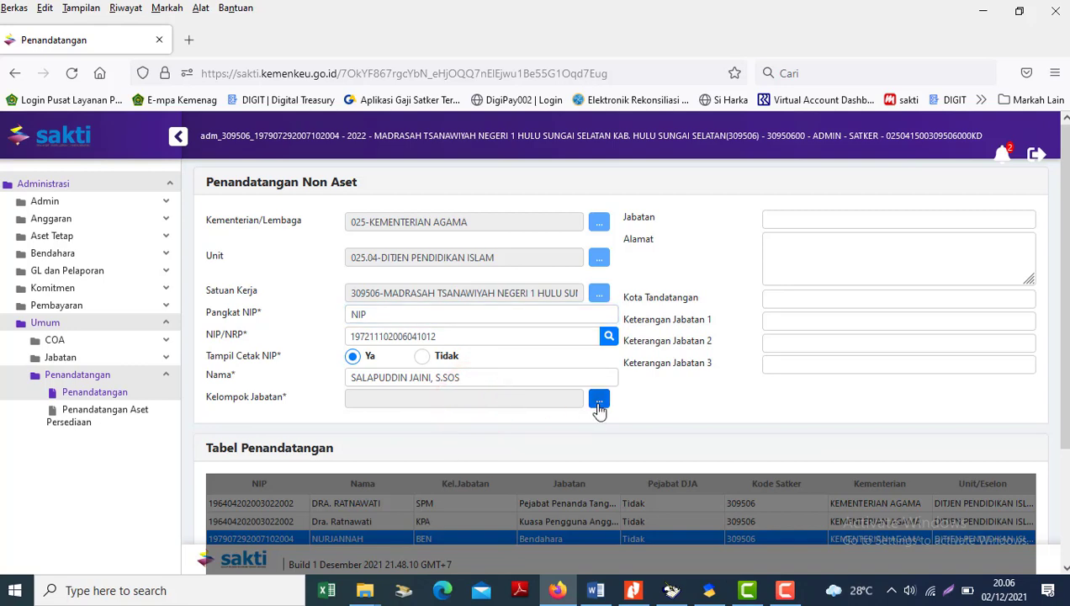
Step: Pick PPK - PEJABAT PEMBUAT KOMITMEN from page 2 of the Kelompok Jabatan list
click(599, 402)
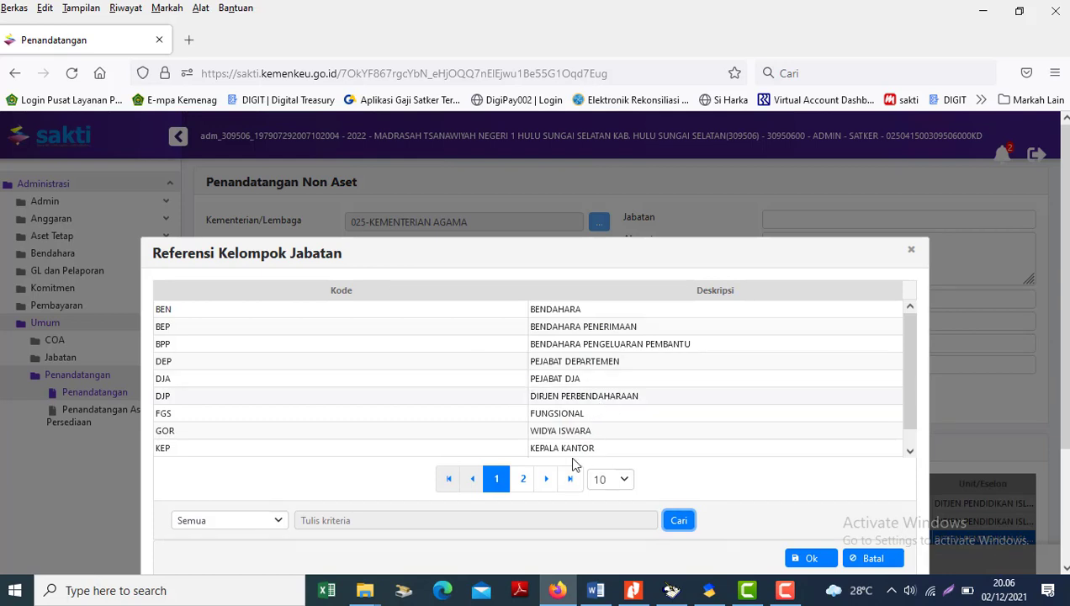
click(525, 480)
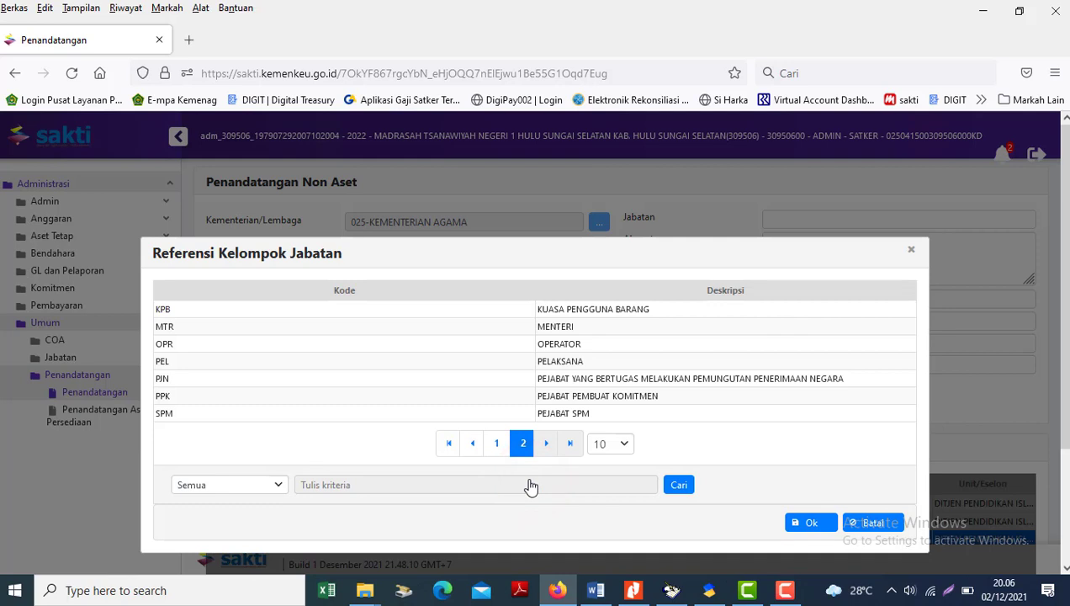
click(624, 445)
click(624, 445)
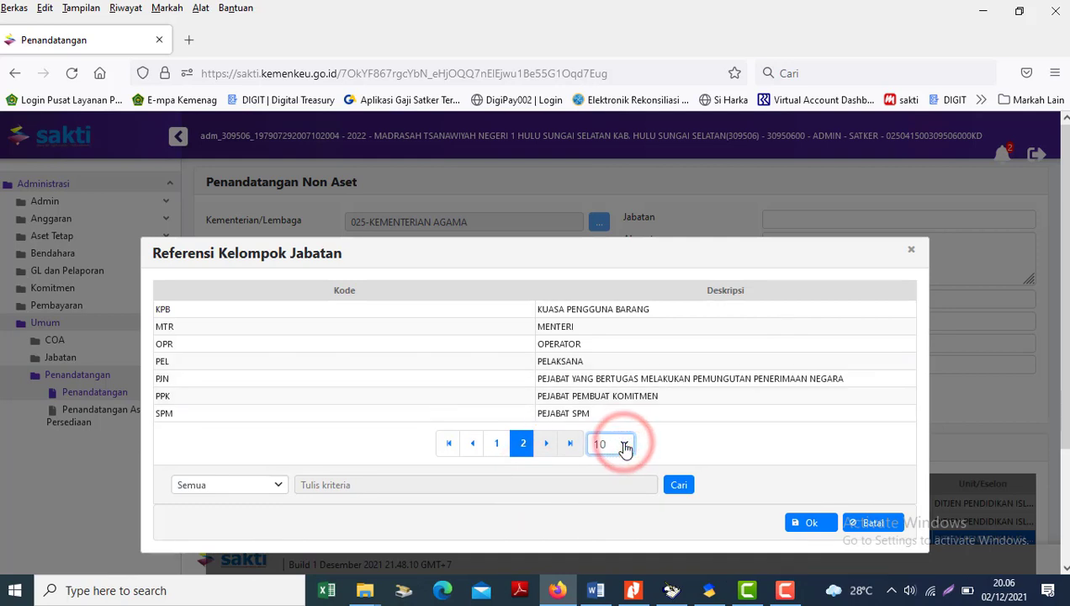
click(624, 446)
click(625, 446)
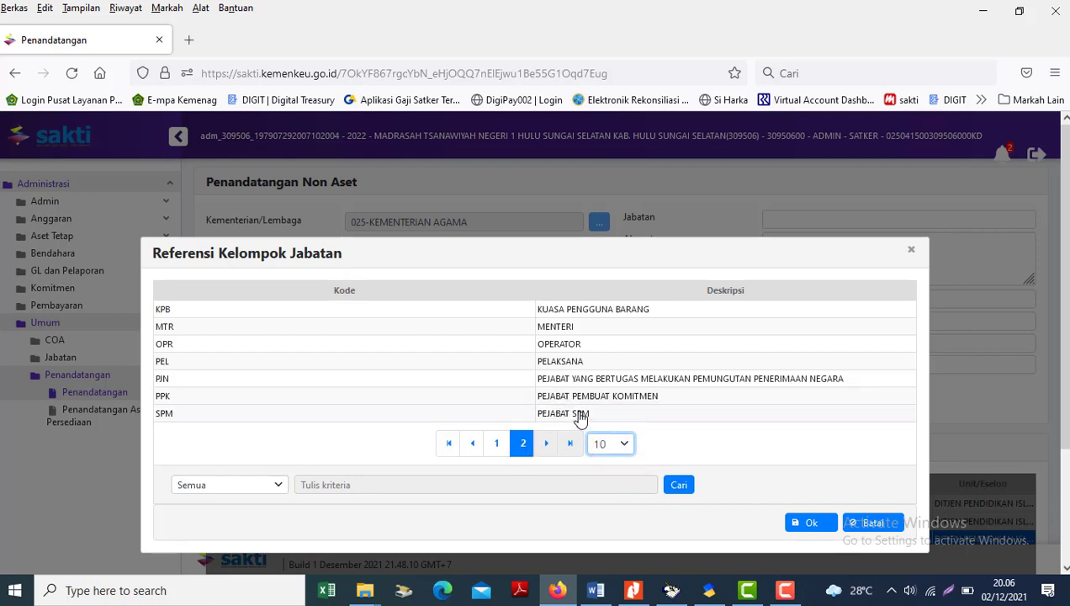
click(552, 397)
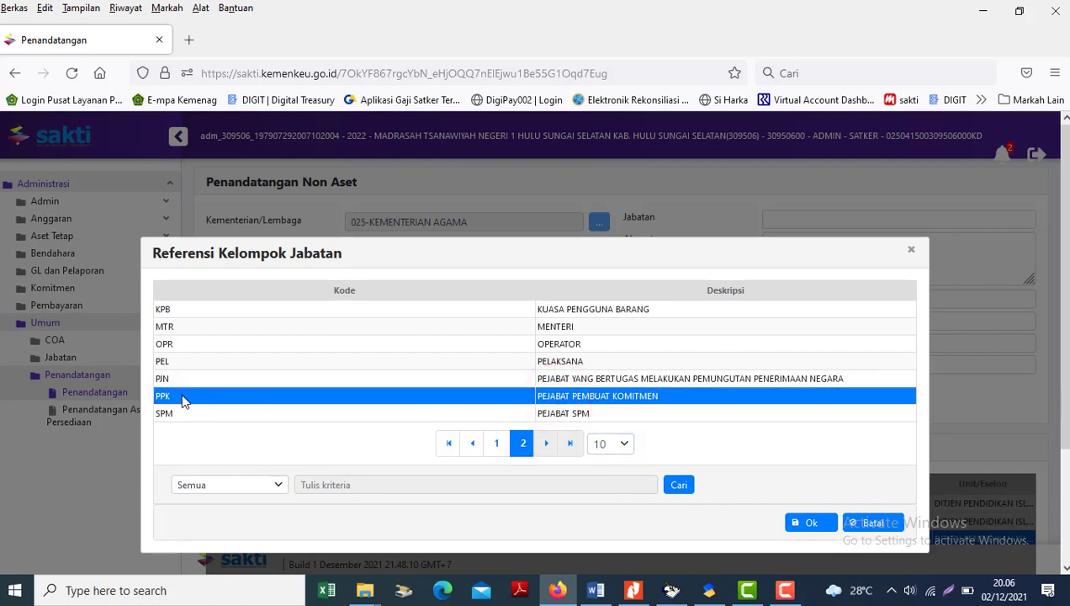
click(808, 524)
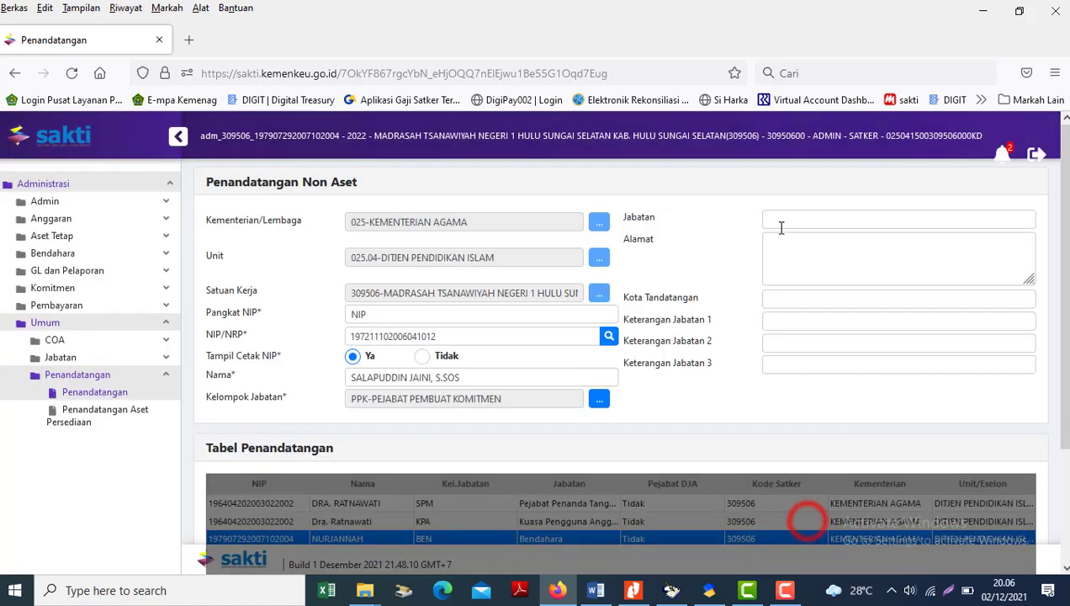
click(792, 221)
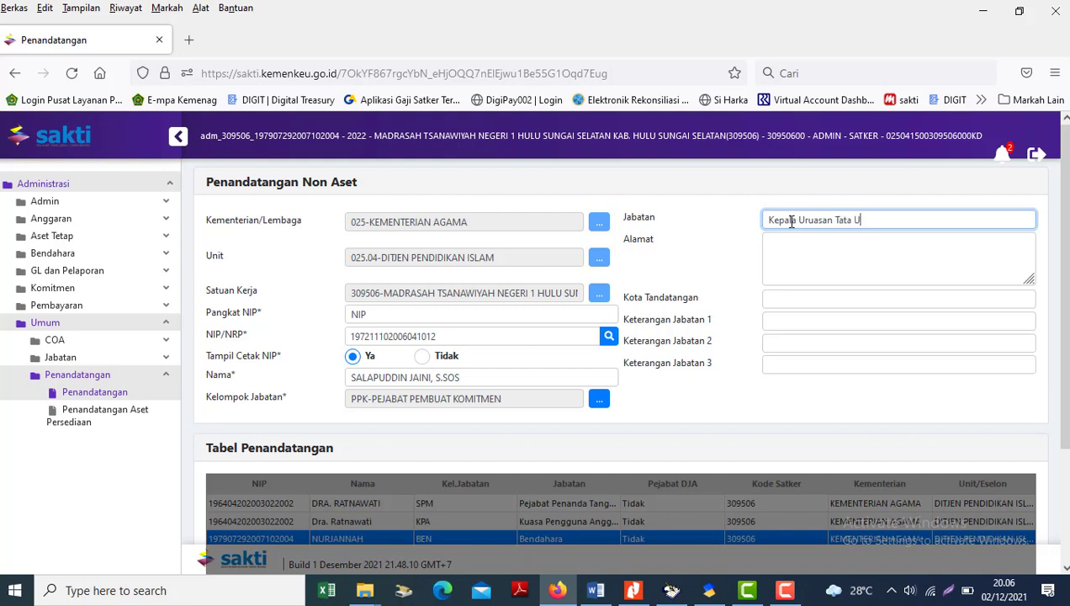
Step: Complete Jabatan as 'Kepala Urusan Tata Usaha' and enter 'Kandangan' for Alamat and Kota Tandatangan
click(809, 264)
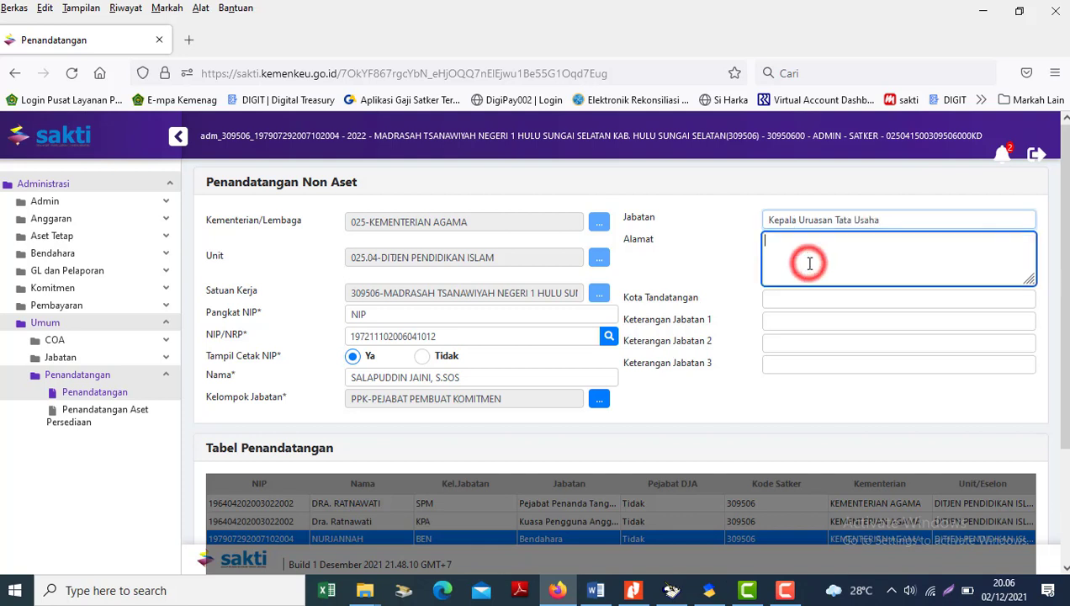
click(818, 218)
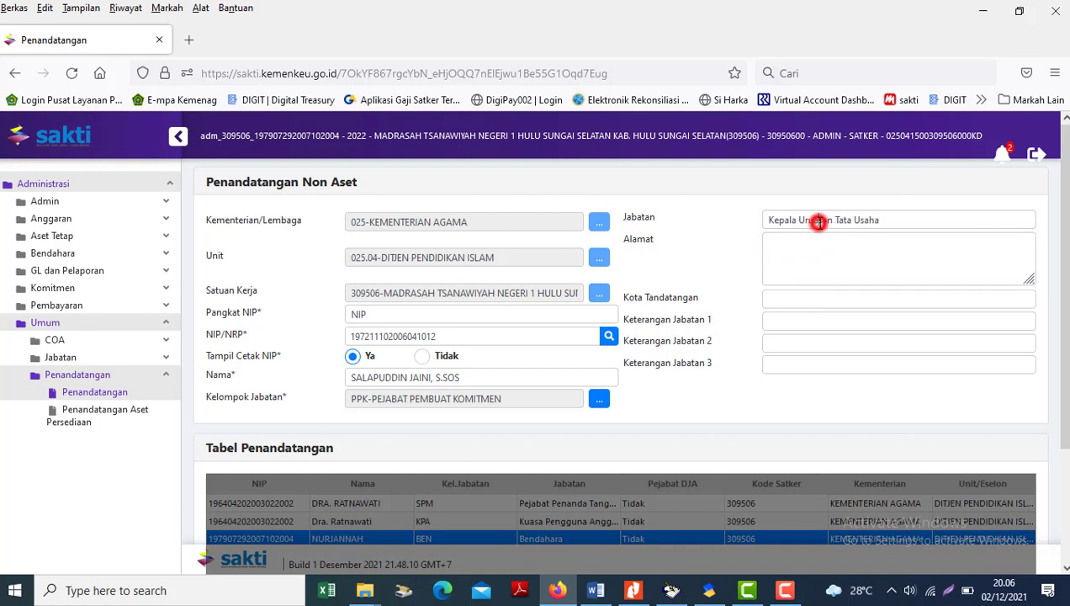
click(810, 255)
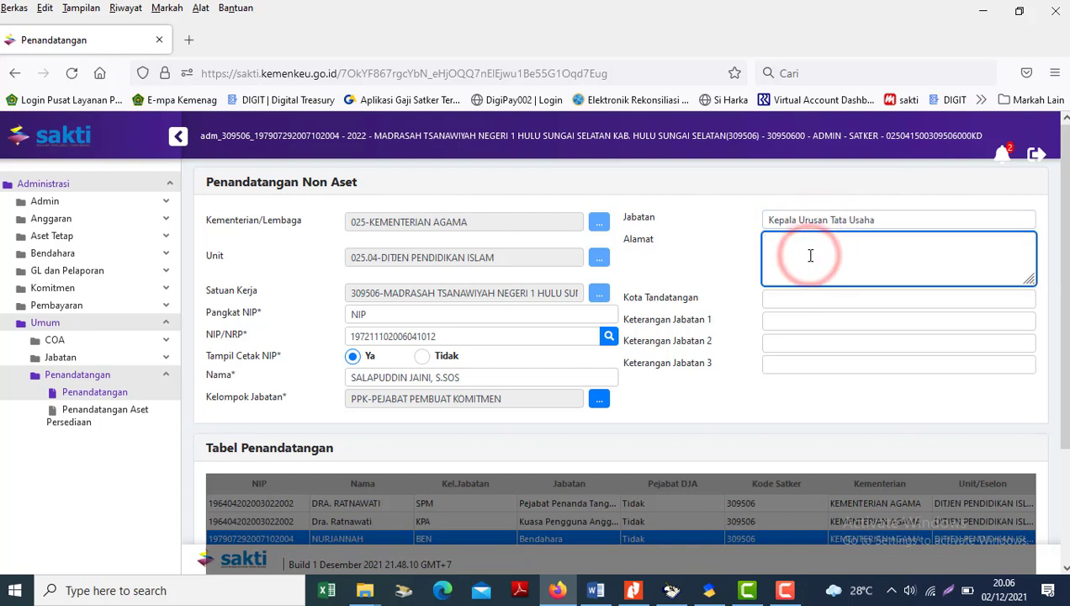
text(kan)
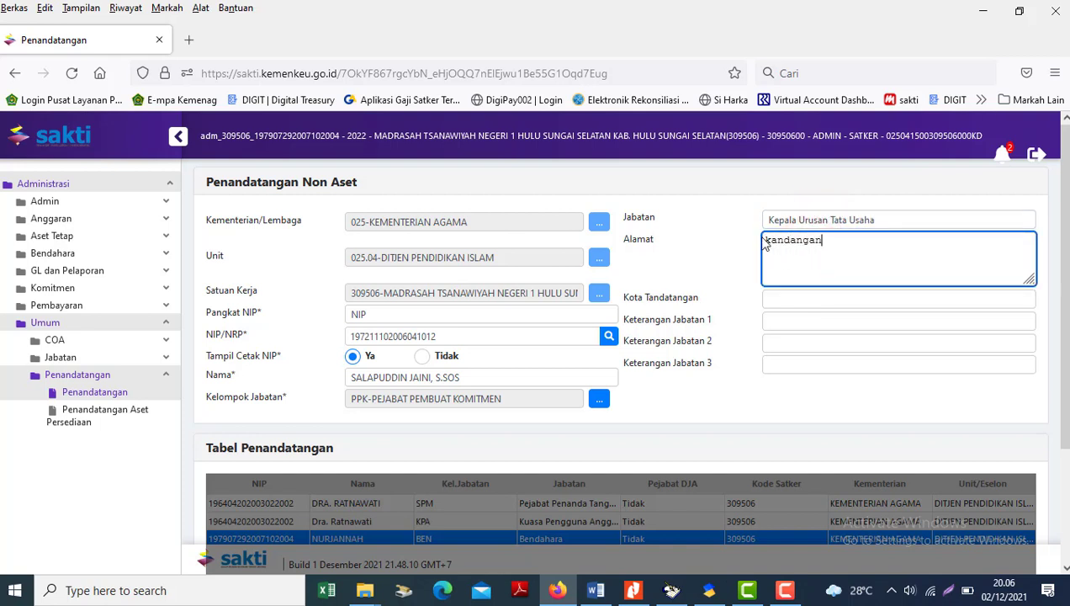
text(dangan)
click(768, 241)
key(Delete)
text(K)
click(760, 303)
click(802, 301)
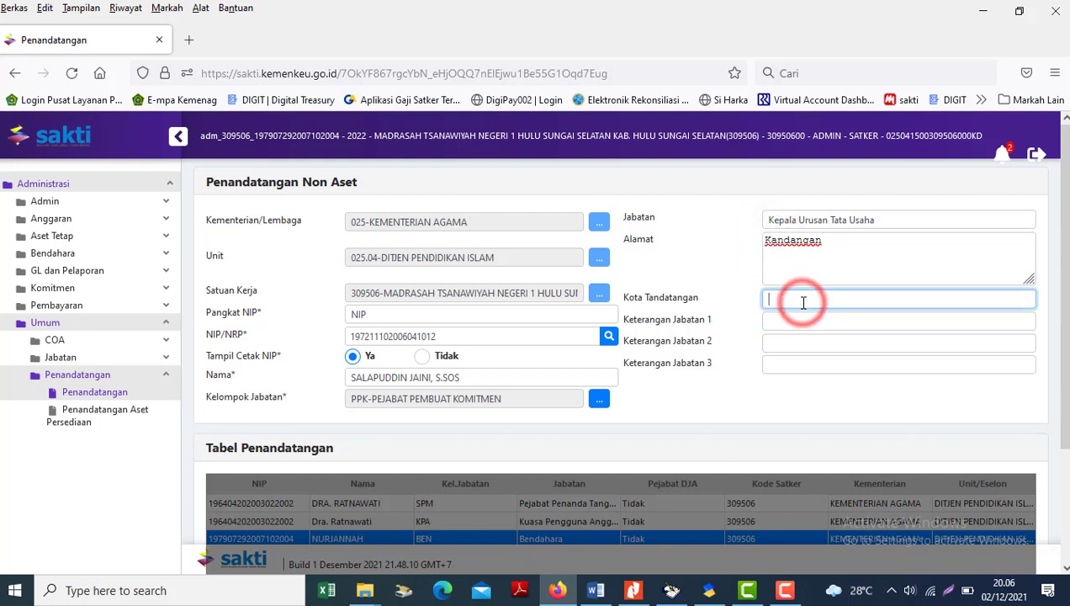
text(Kandangan)
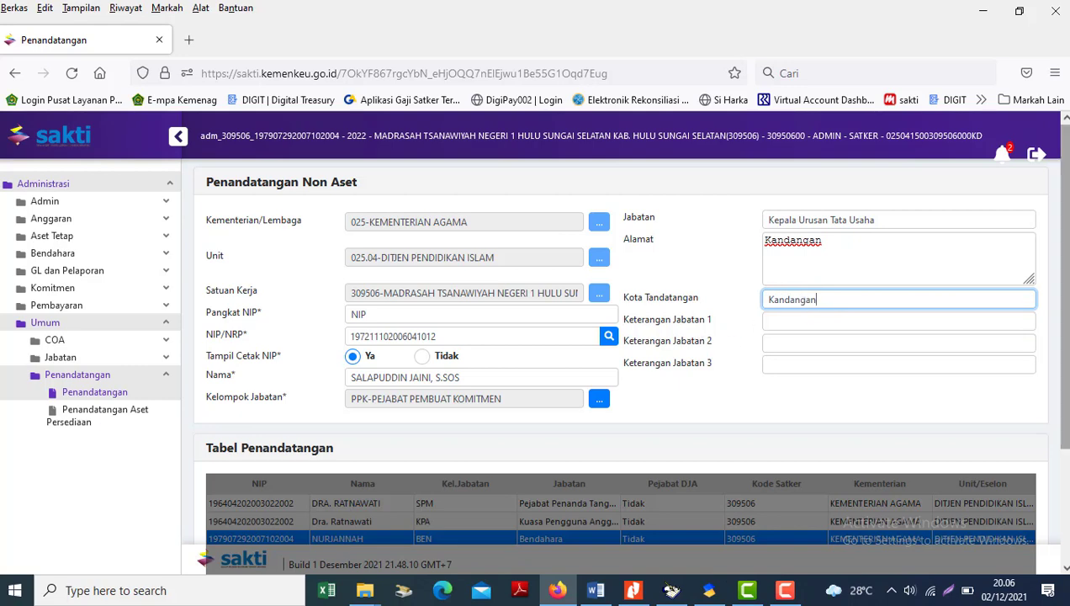
scroll(1062, 336, down, 1)
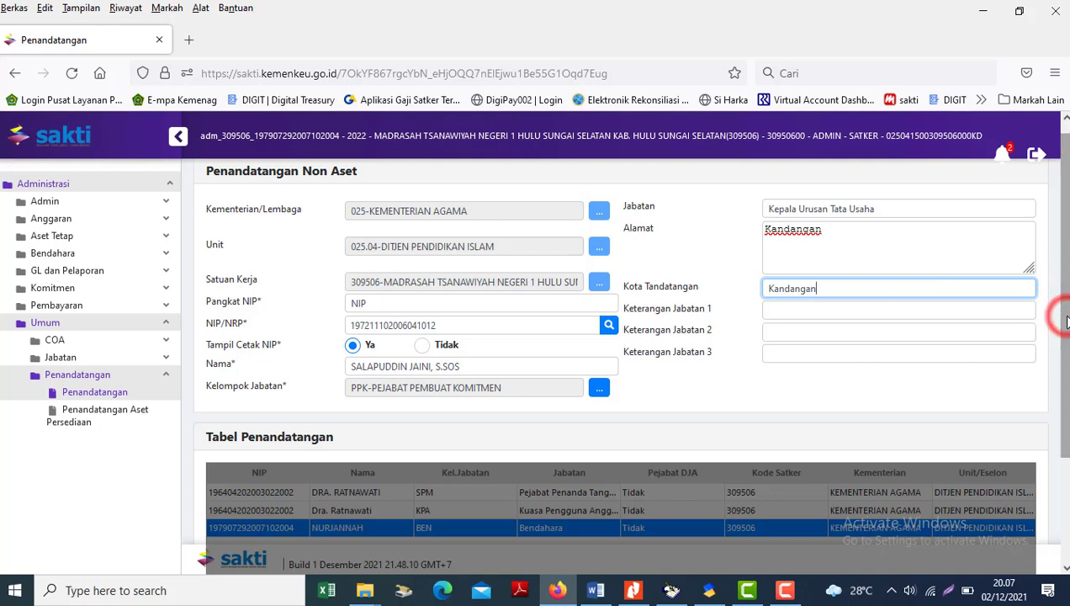
Step: Save the new PPK signatory, Kepala Urusan Tata Usaha, and confirm the save
drag(1066, 320, 1067, 338)
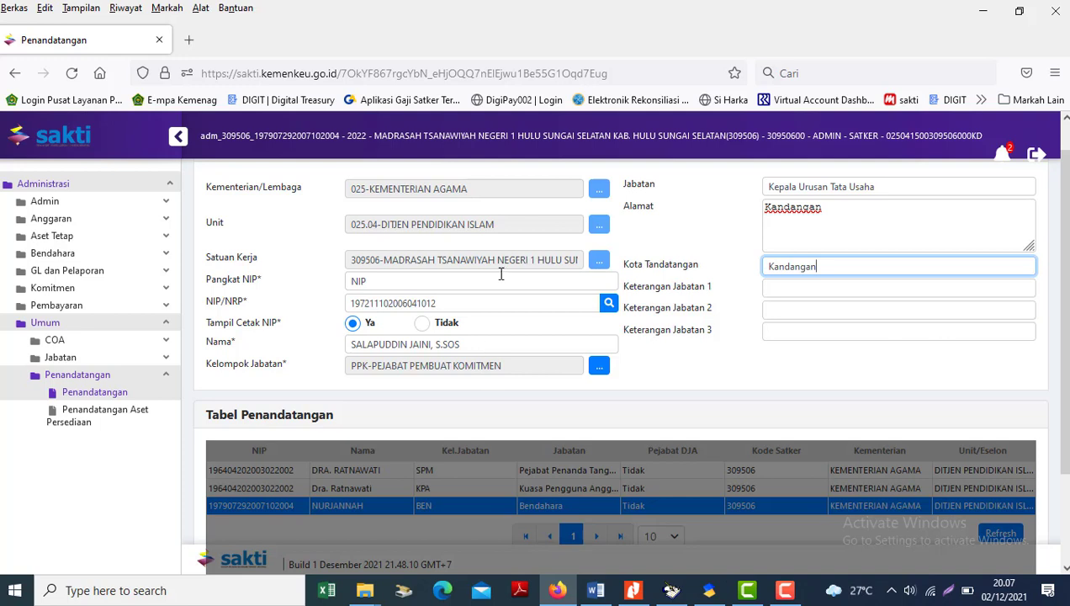
drag(1064, 310, 1064, 397)
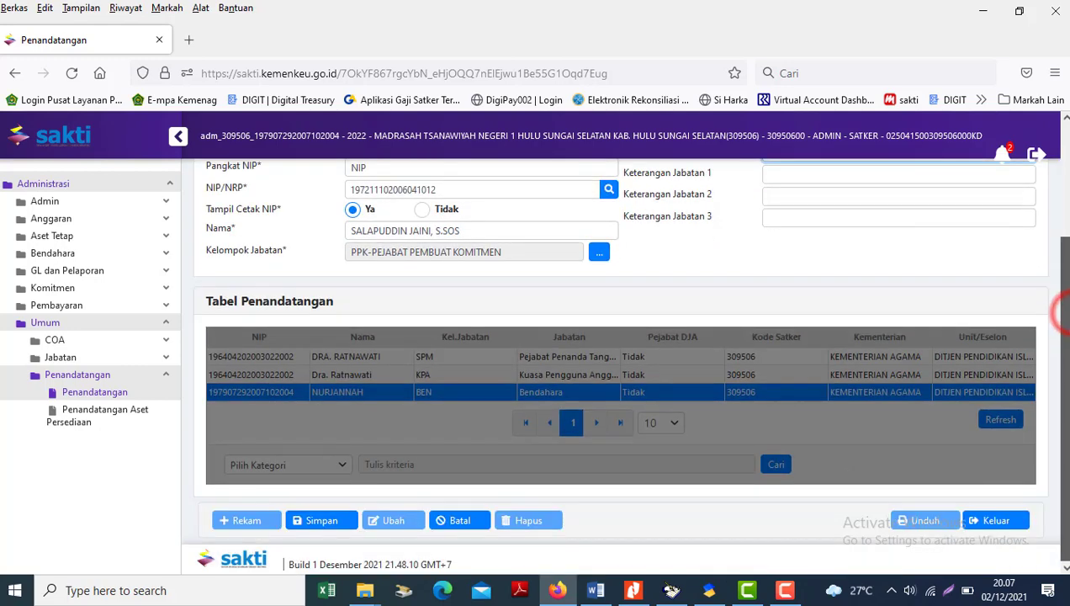
click(320, 519)
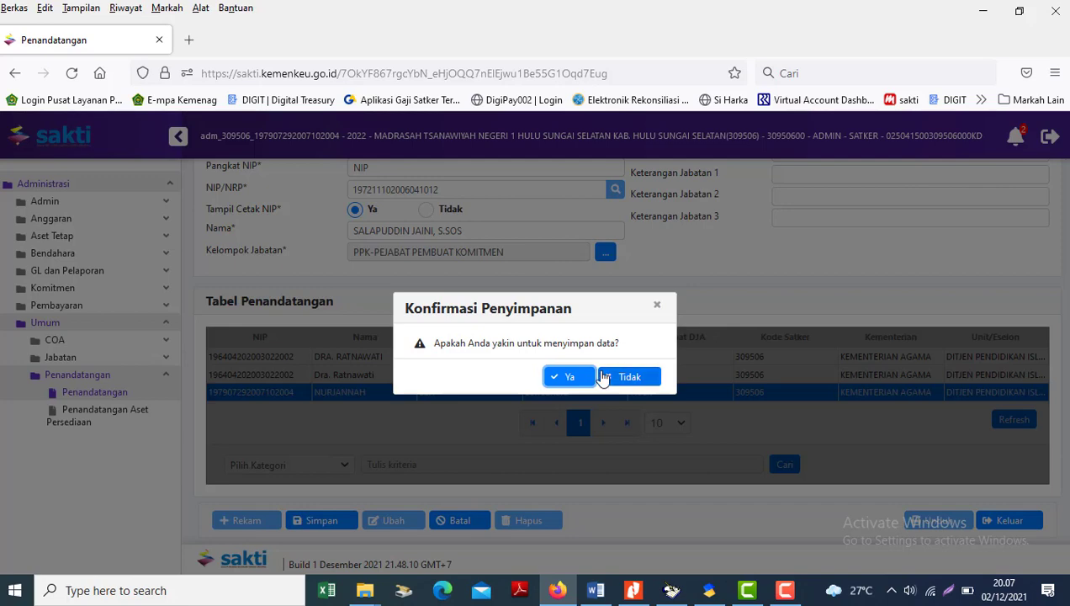
click(565, 380)
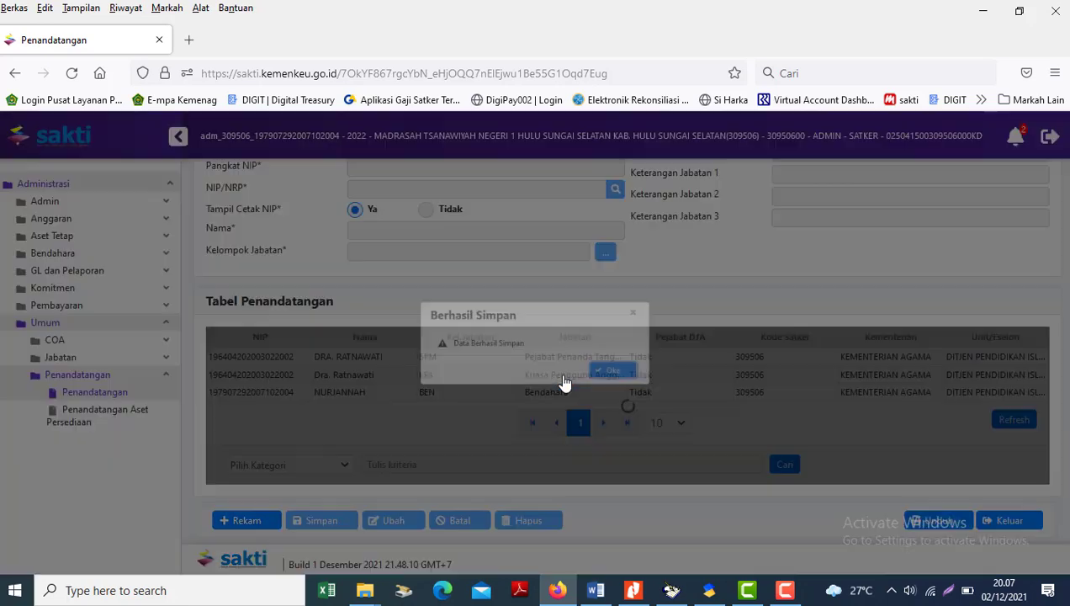
click(630, 377)
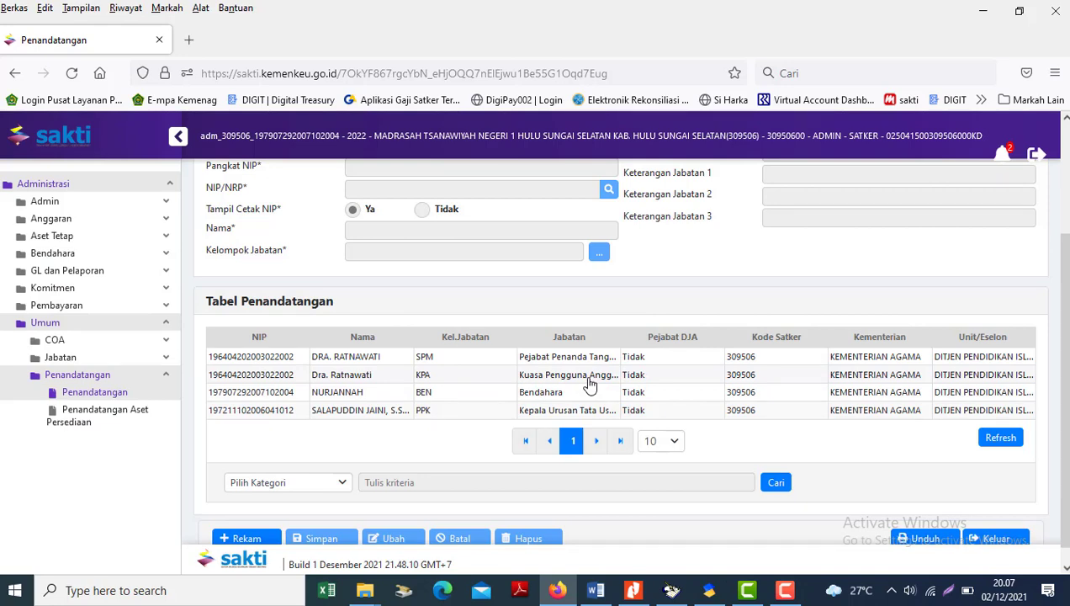
click(596, 590)
click(453, 446)
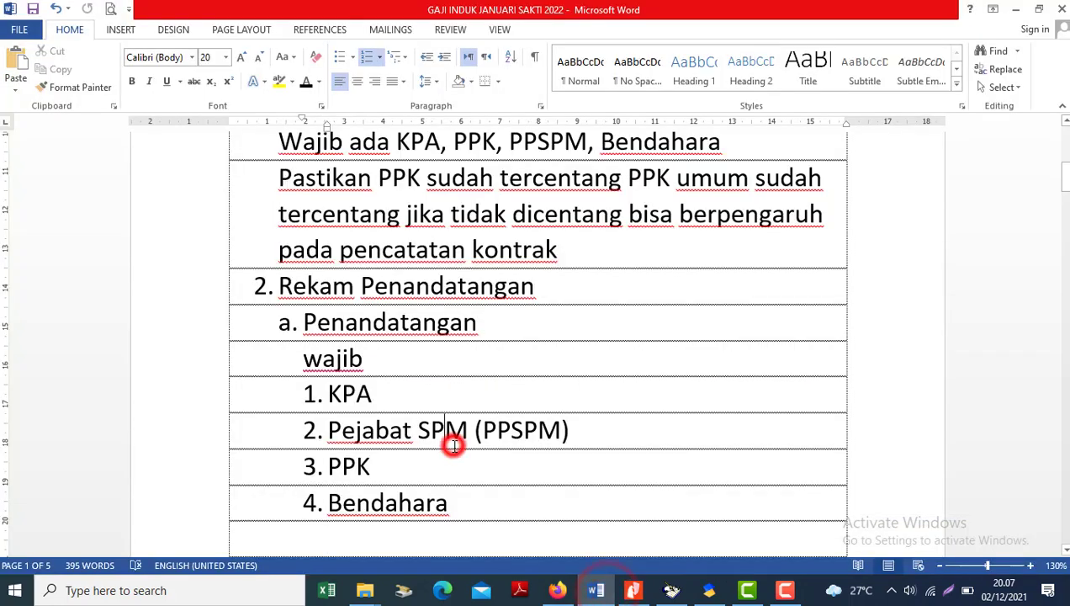
scroll(454, 442, down, 3)
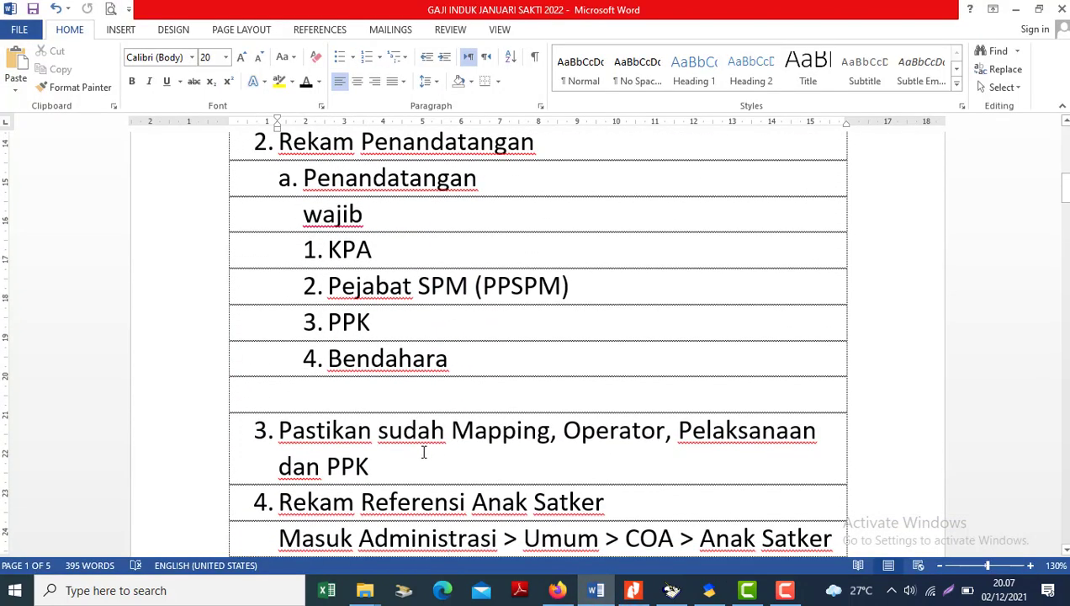
triple_click(424, 452)
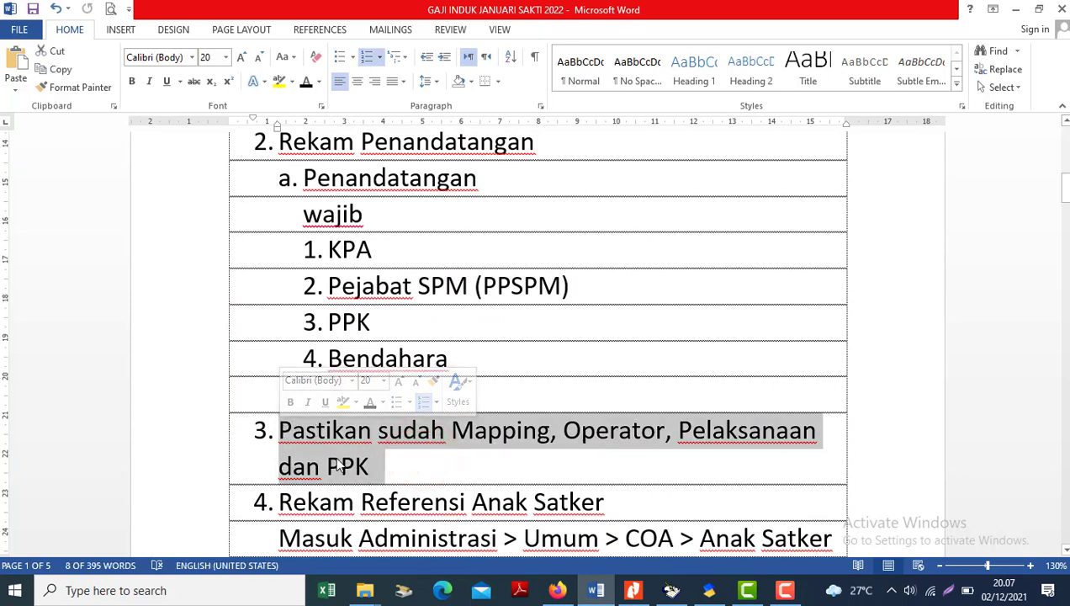
click(389, 199)
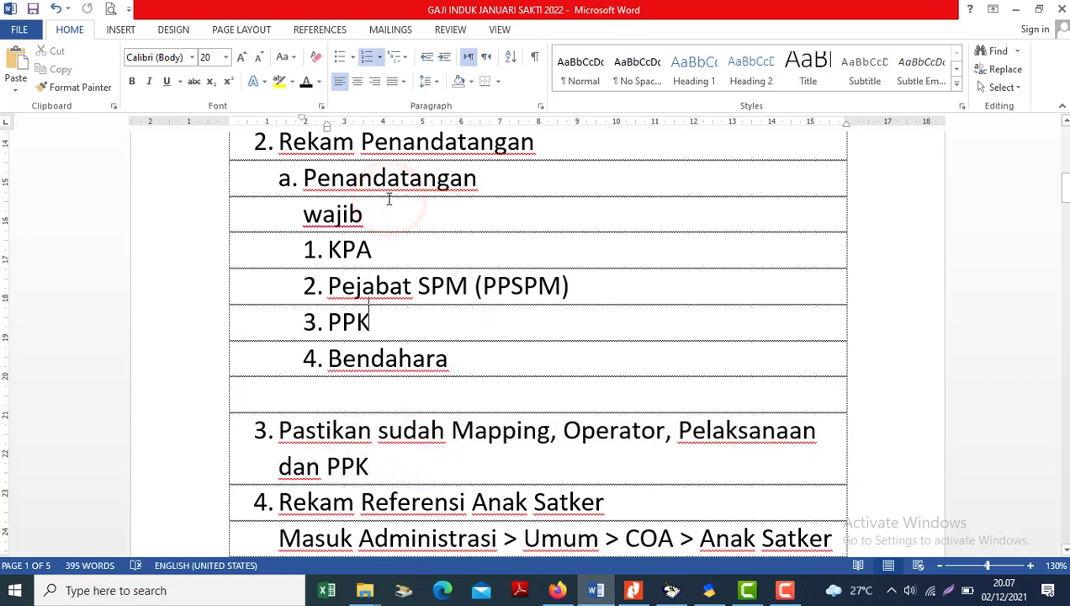
key(Down)
key(Down)
key(Down)
key(Down)
key(Down)
key(Down)
key(Down)
key(Down)
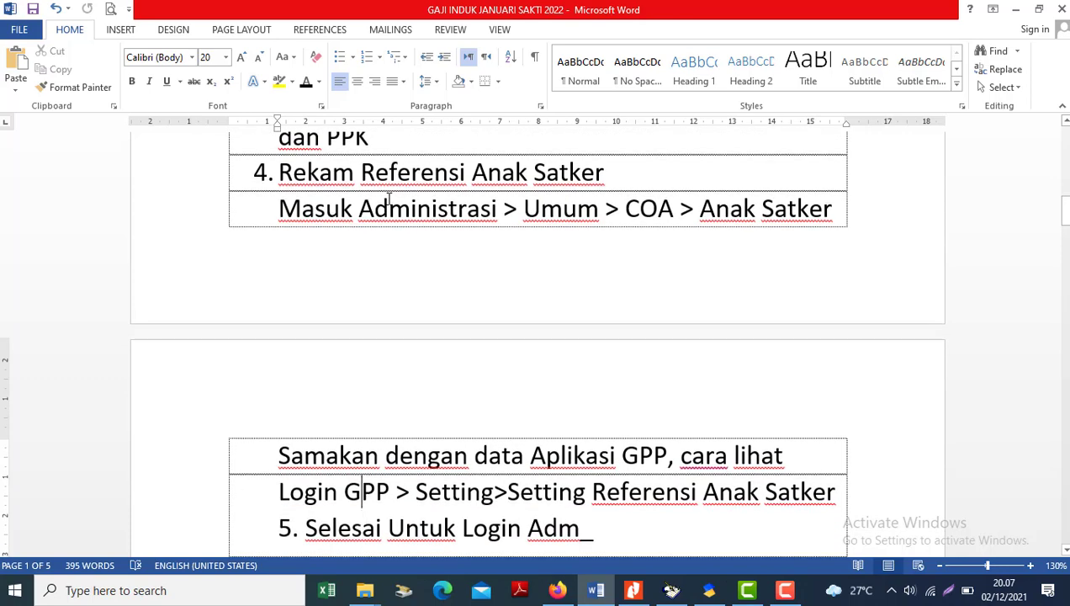
key(Up)
key(Up)
key(Up)
key(Up)
key(Up)
key(Up)
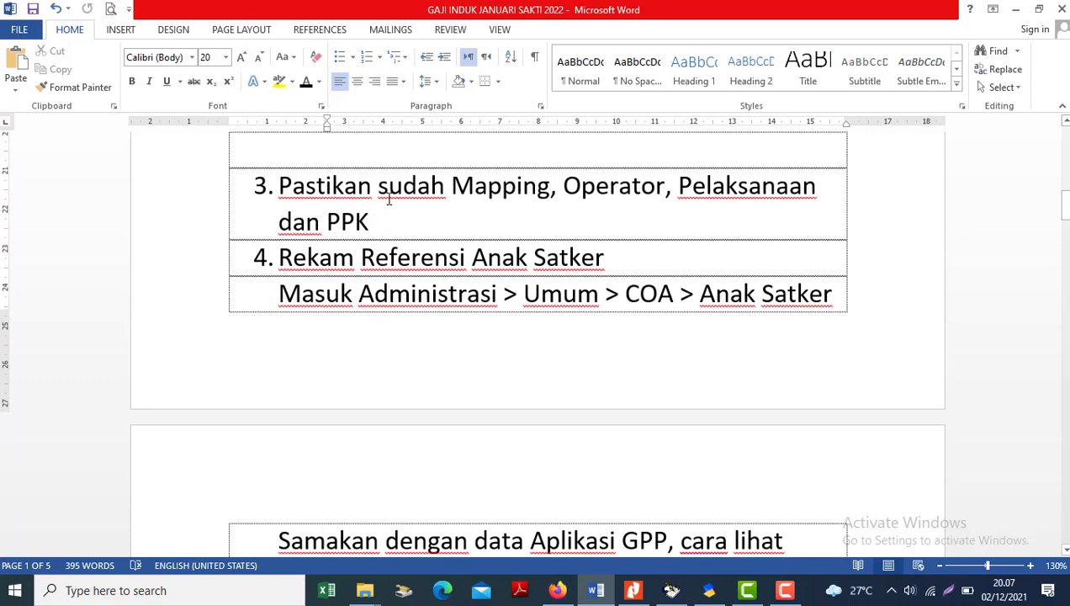
key(Down)
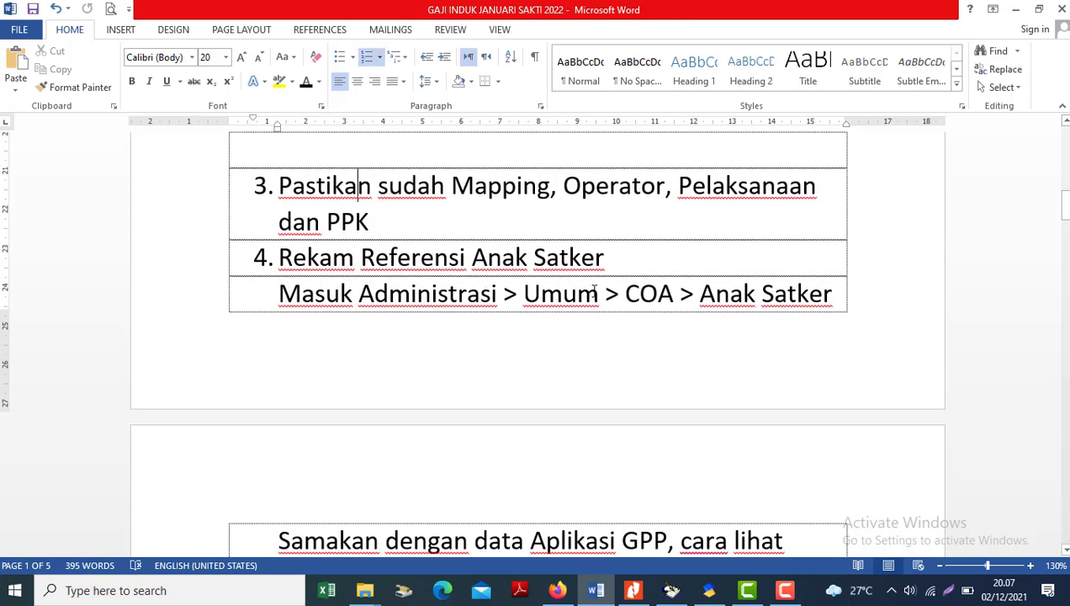
key(alt+Tab)
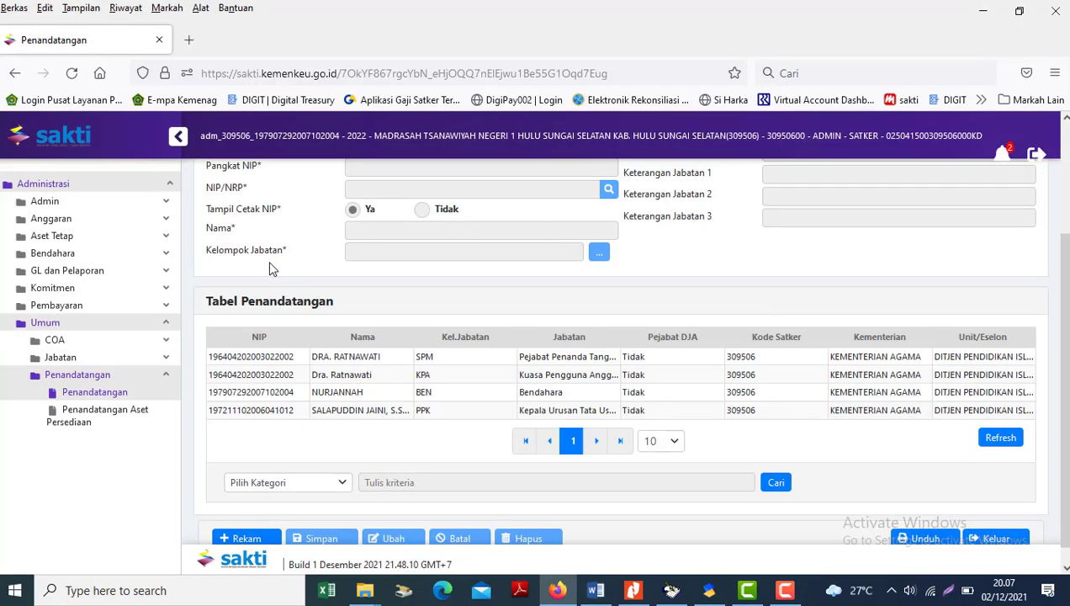
Step: Check SAKTI's empty COA > Anak Satker reference page, then bring up GPP 2021
click(63, 344)
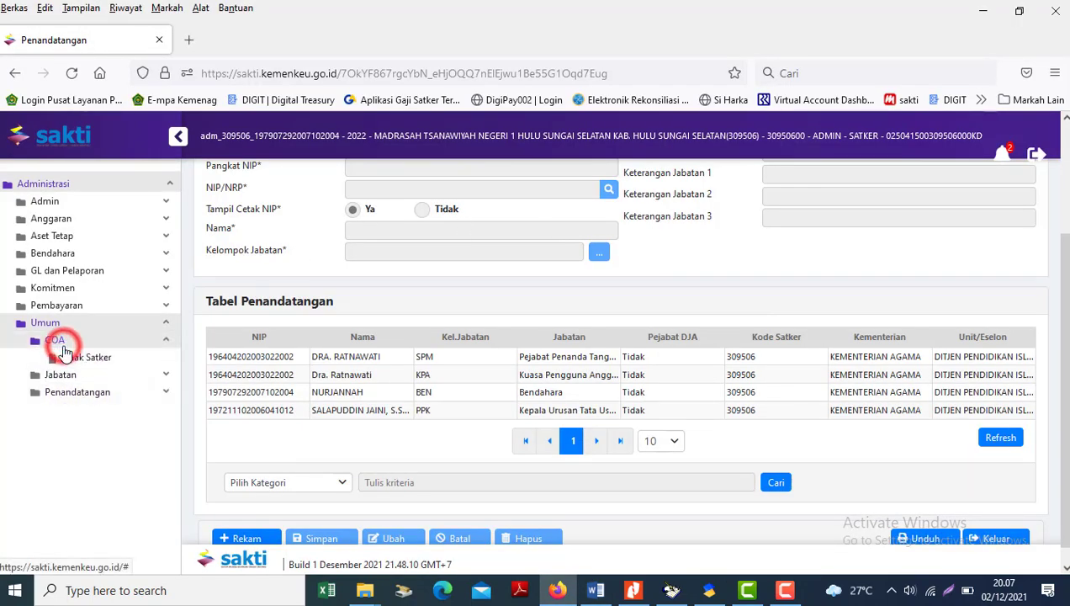
click(89, 360)
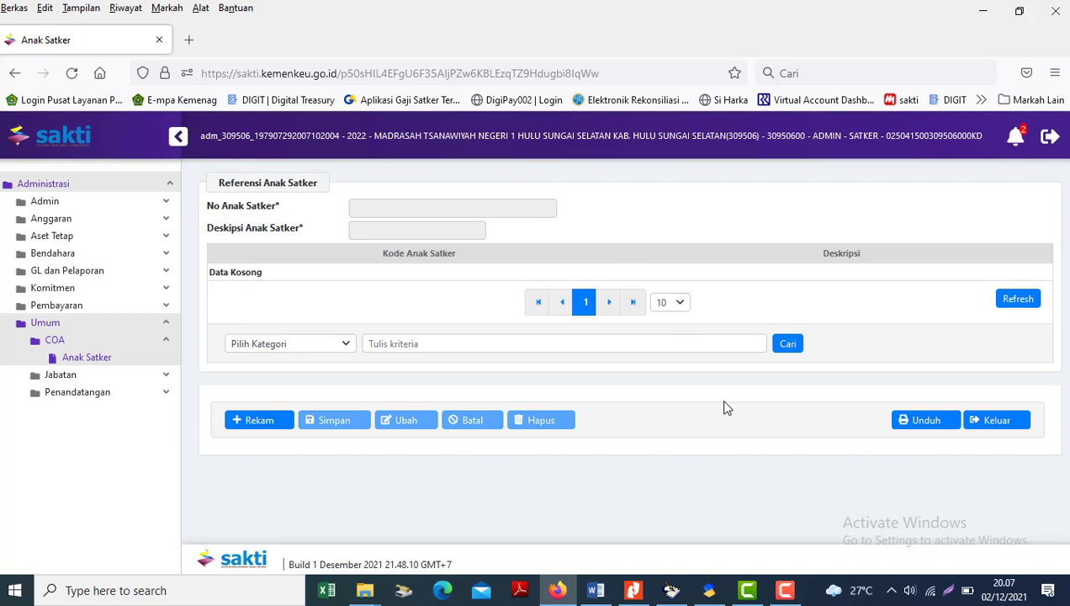
click(670, 592)
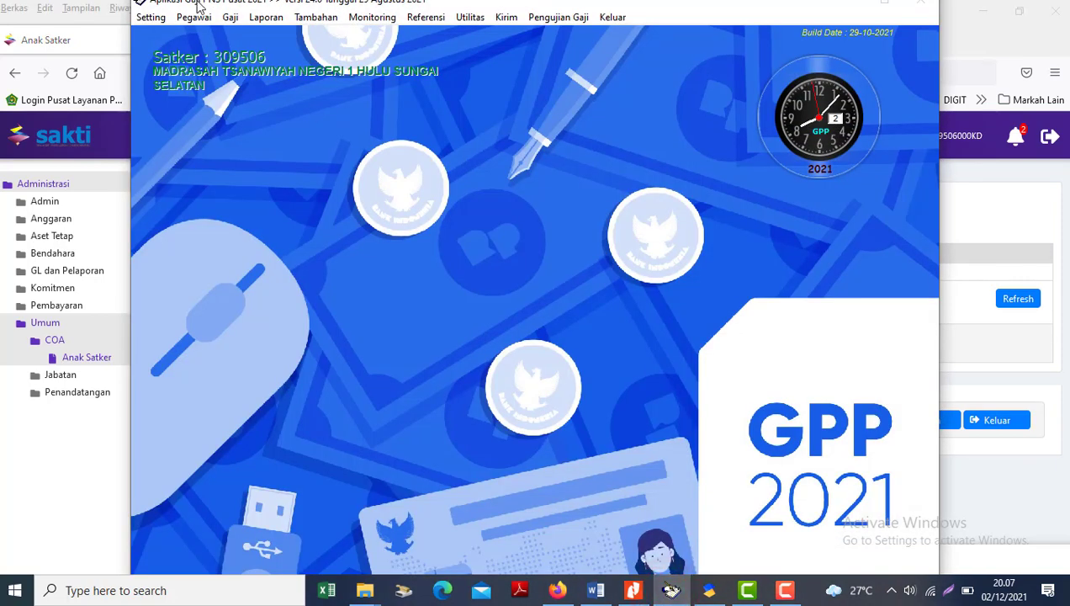
Step: Find sub-satker 00 MTsN AMAWANG in GPP's Anak Satker reference and start a new SAKTI record
click(157, 18)
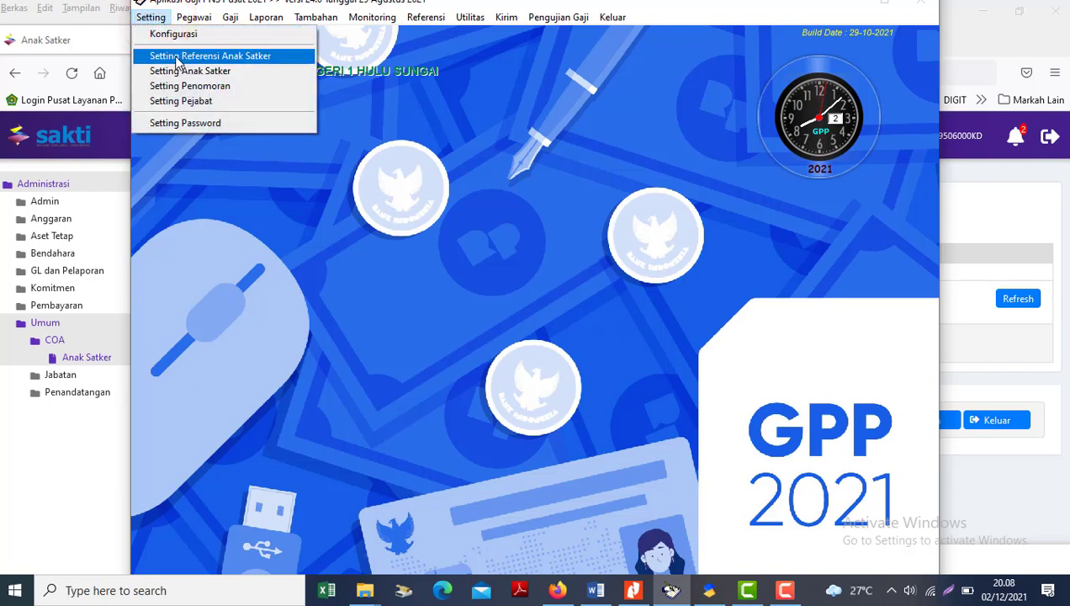
click(178, 57)
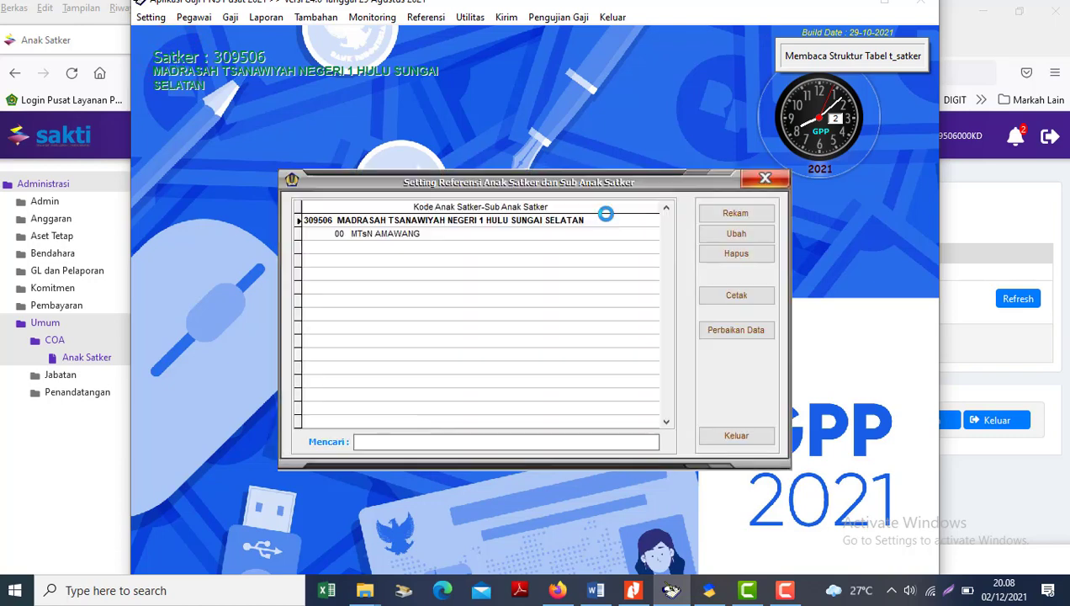
click(411, 235)
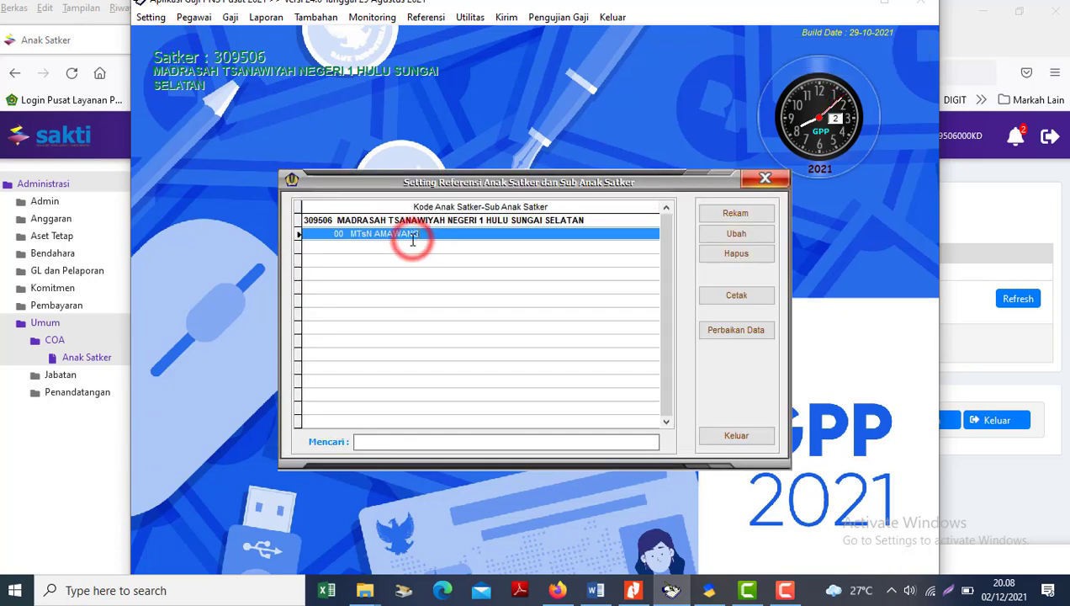
click(77, 452)
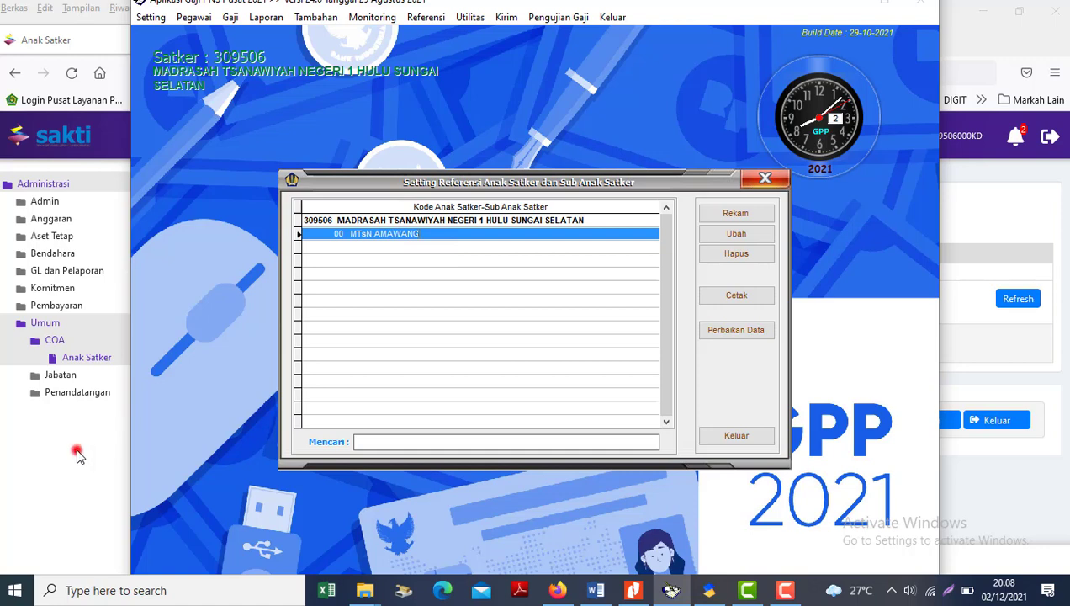
click(271, 418)
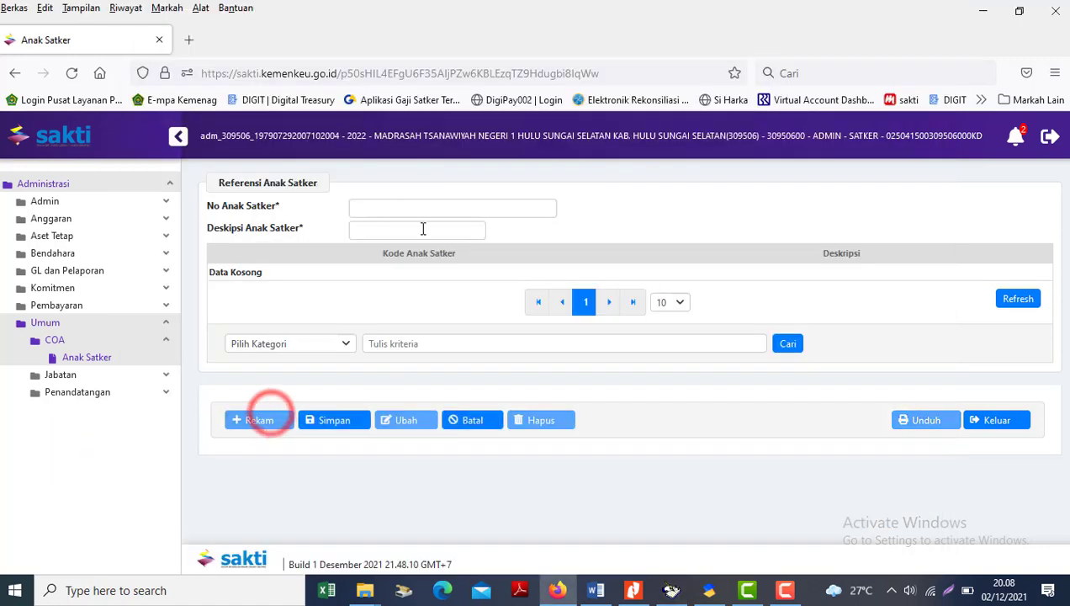
Step: Fill the Anak Satker form with number 00 and description MTsN AMAWANG copied from GPP
click(377, 206)
text(00)
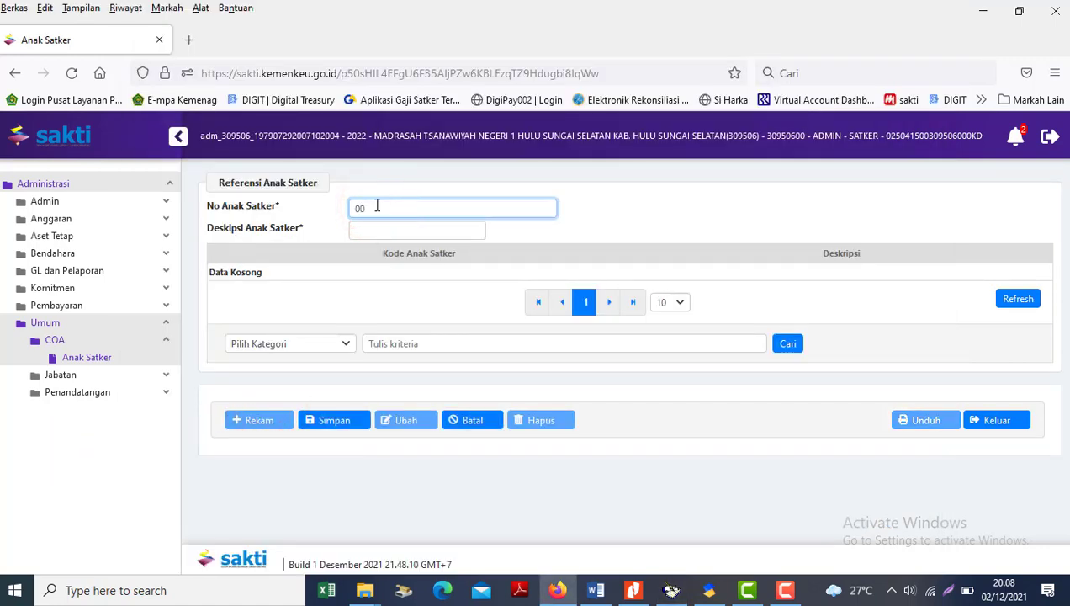
click(364, 227)
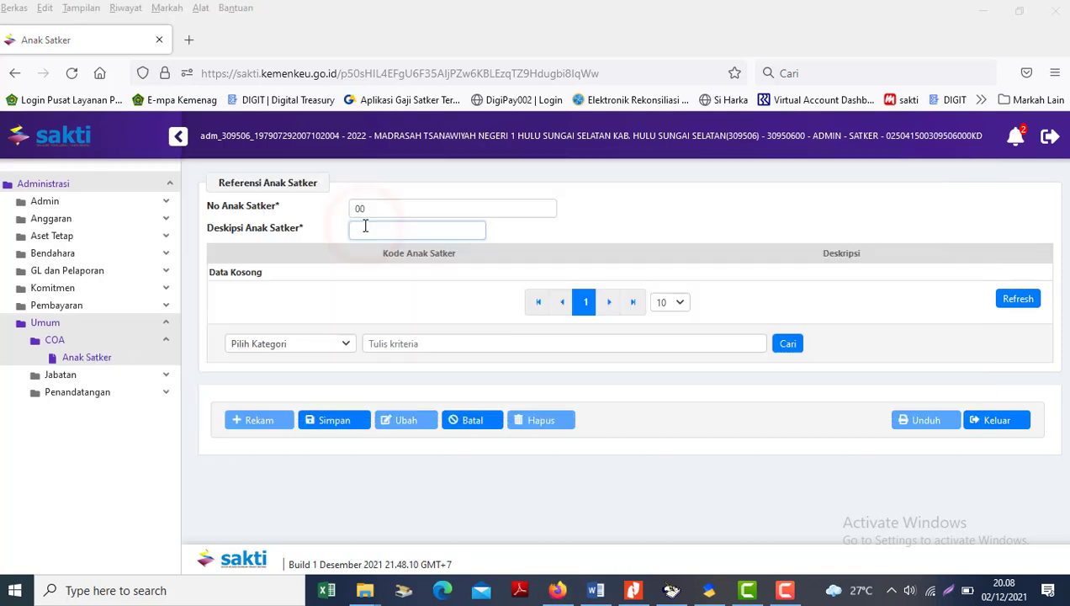
key(alt+Tab)
click(425, 234)
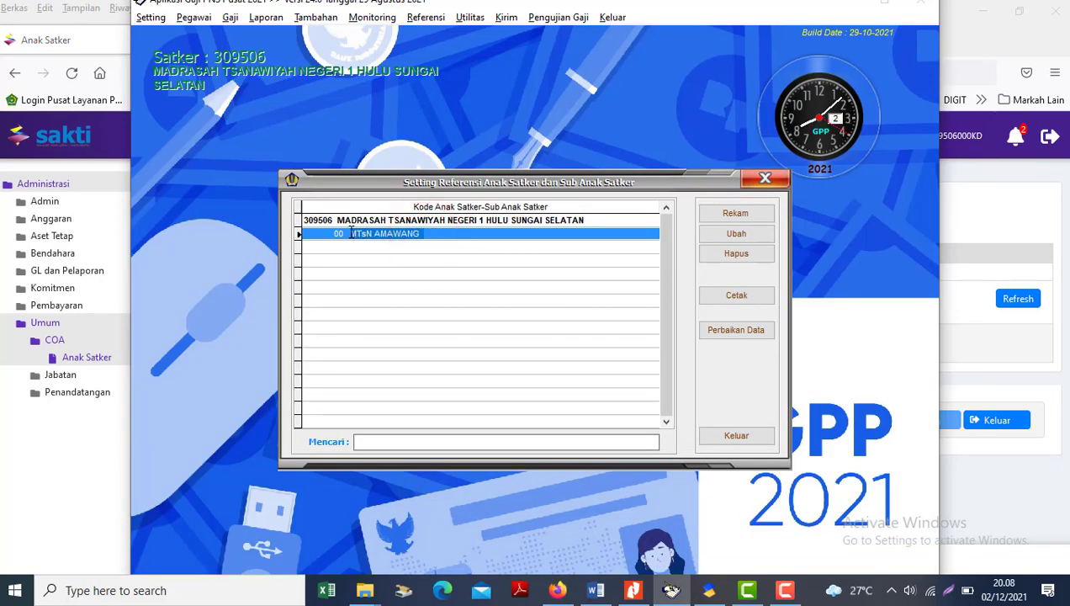
key(alt+Tab)
text(MTsN AMAWANG)
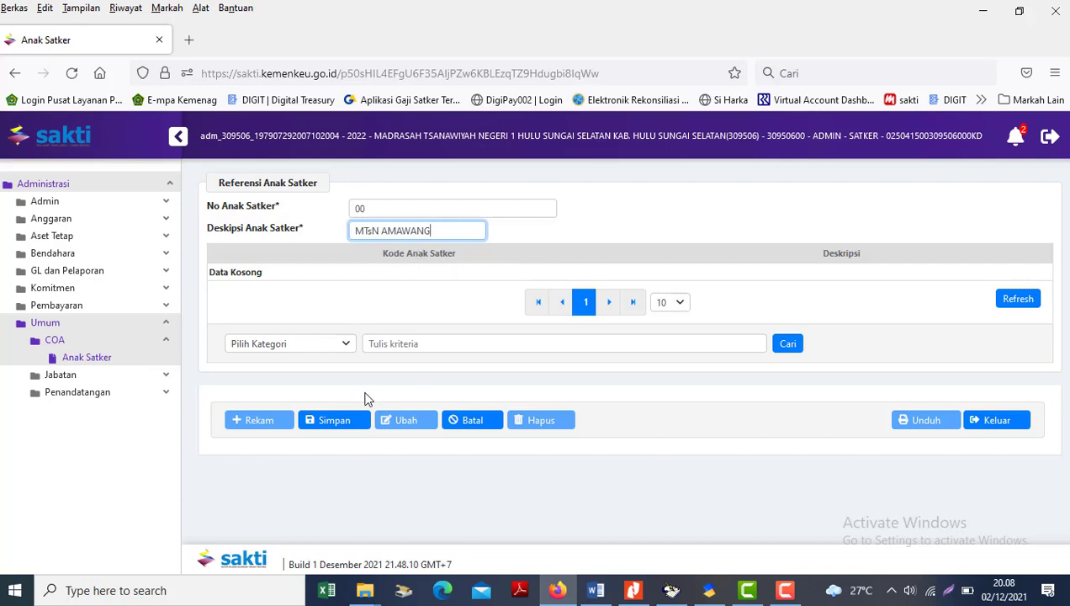
Step: Save the Anak Satker 00 MTsN AMAWANG record and confirm it
click(338, 427)
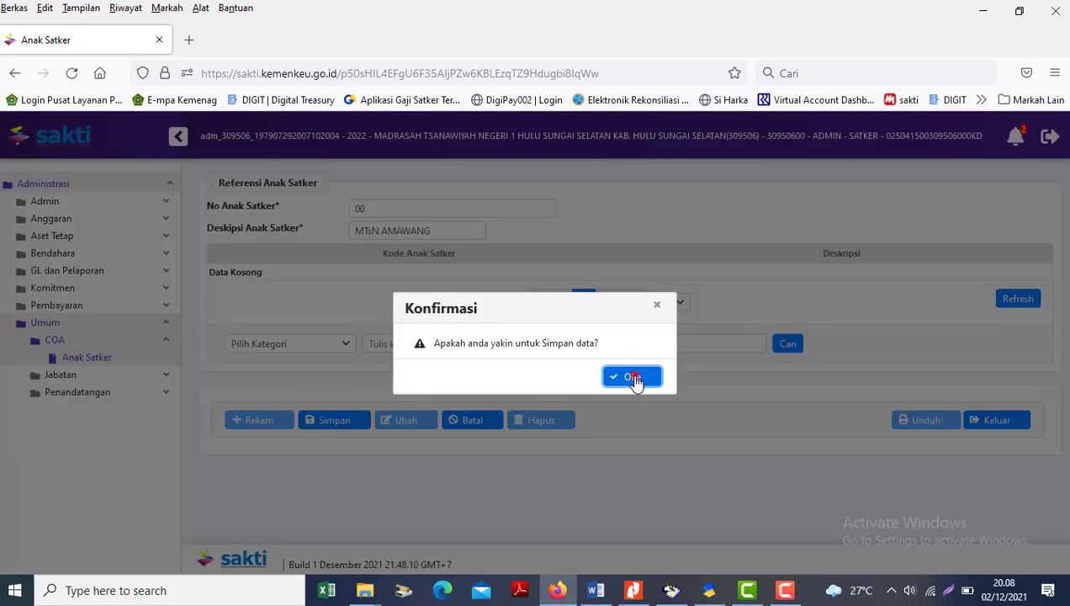
click(633, 376)
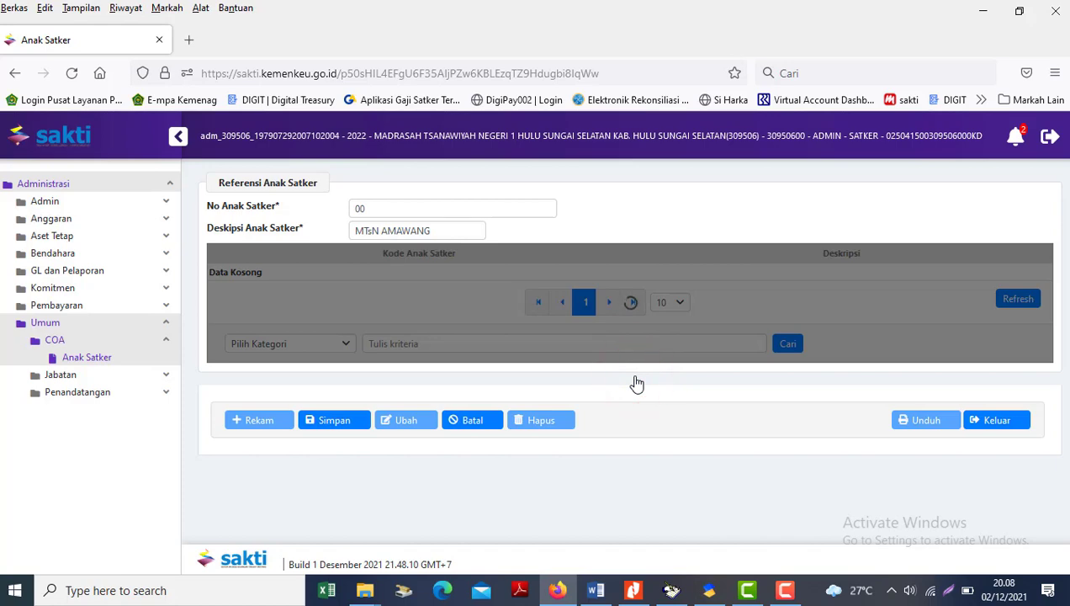
click(605, 590)
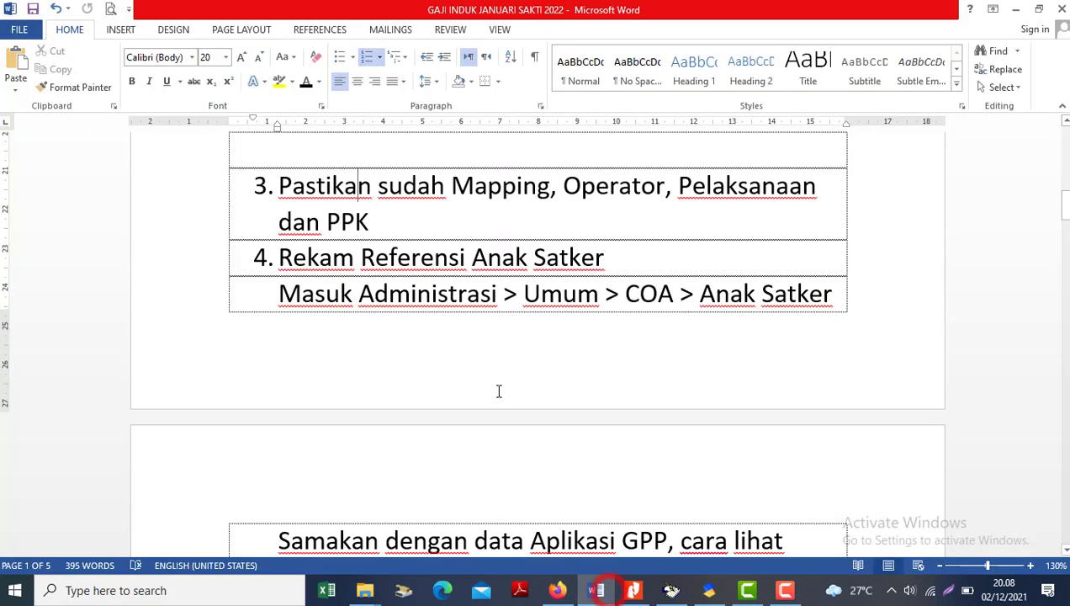
Step: Move down the Word guide past the Adm_ steps to the LOGIN OPR_ / PERAN OPR_KOMITMEN section
click(499, 391)
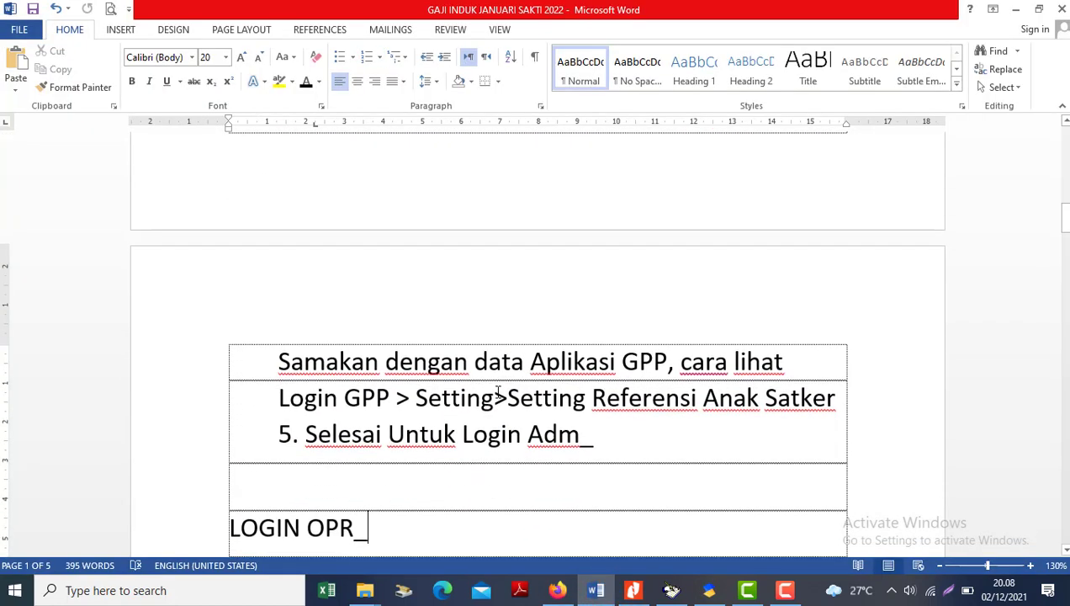
click(601, 435)
click(545, 454)
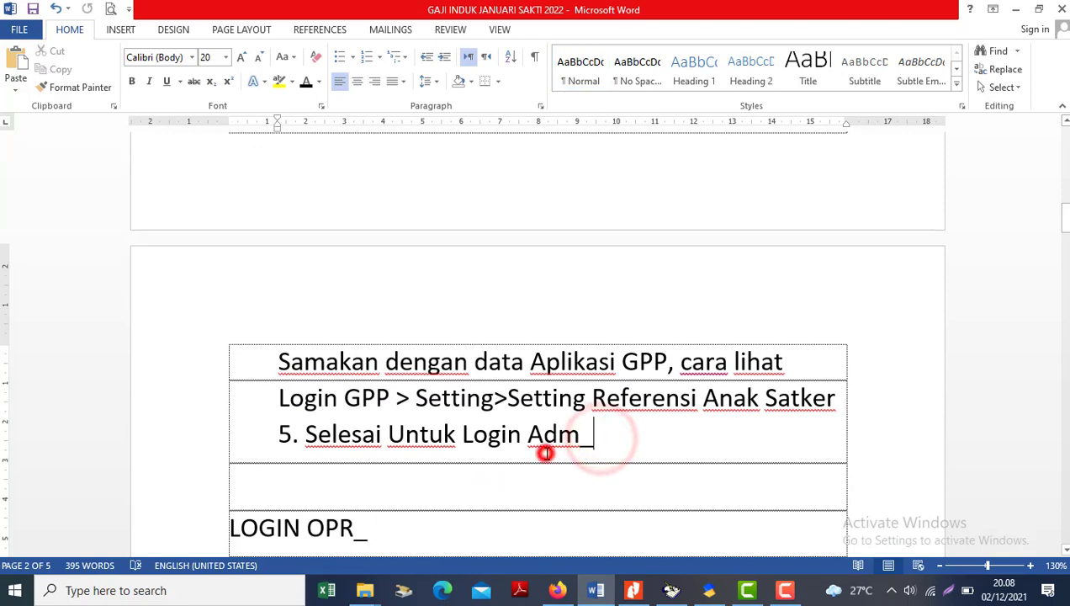
key(Down)
key(Down)
key(Down)
key(Down)
key(Down)
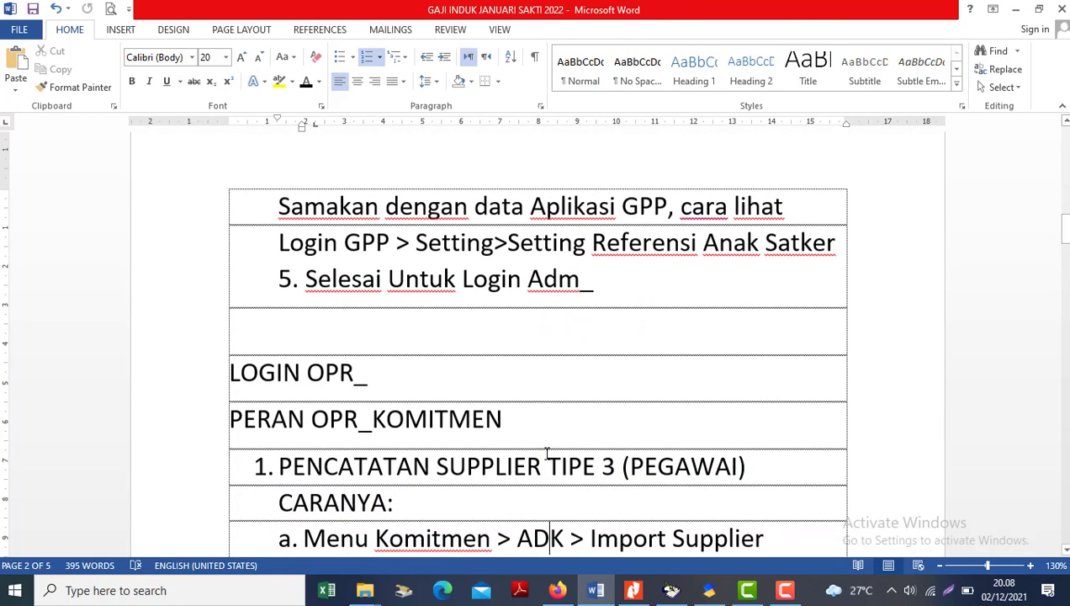
key(Down)
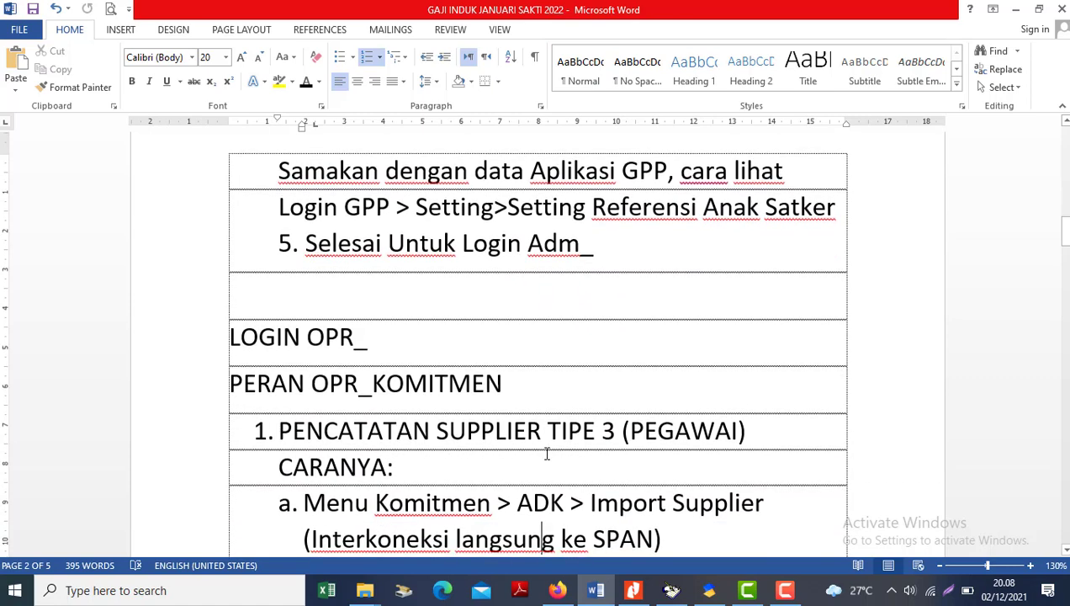
key(alt+Tab)
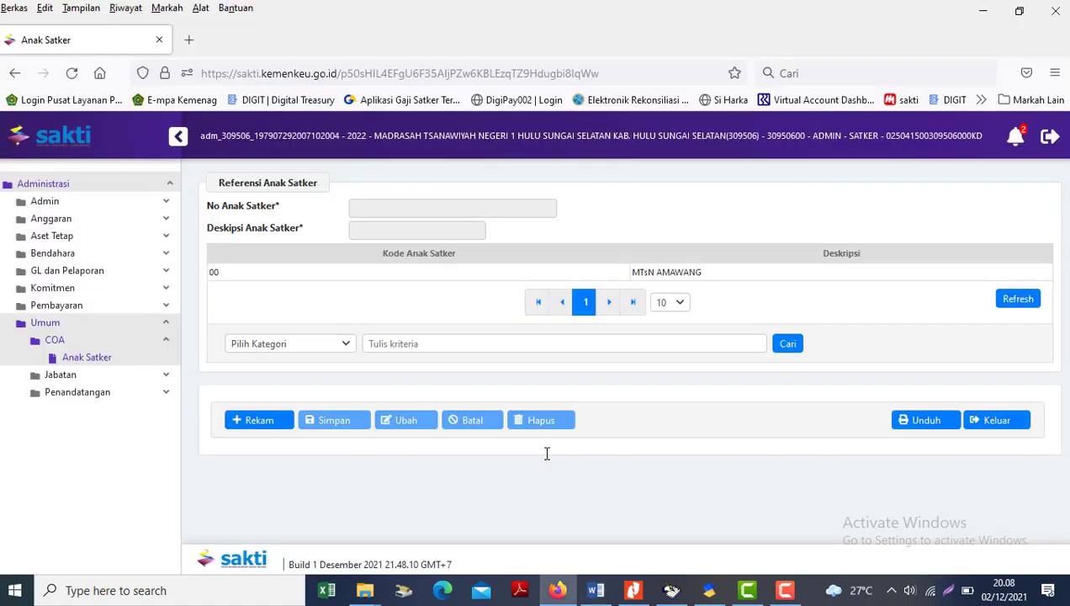
Step: Open Admin > Pengelolaan Pengguna dan Kontrol Akses > Pengelolaan Pengguna (SATKER)
key(alt+Tab)
key(alt+Tab)
click(80, 203)
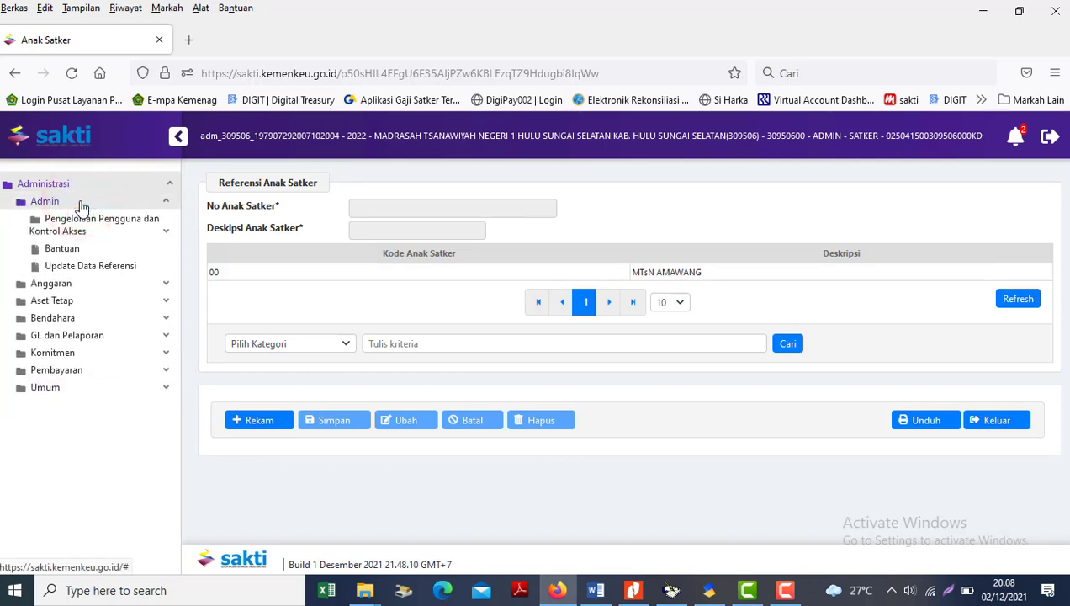
click(80, 233)
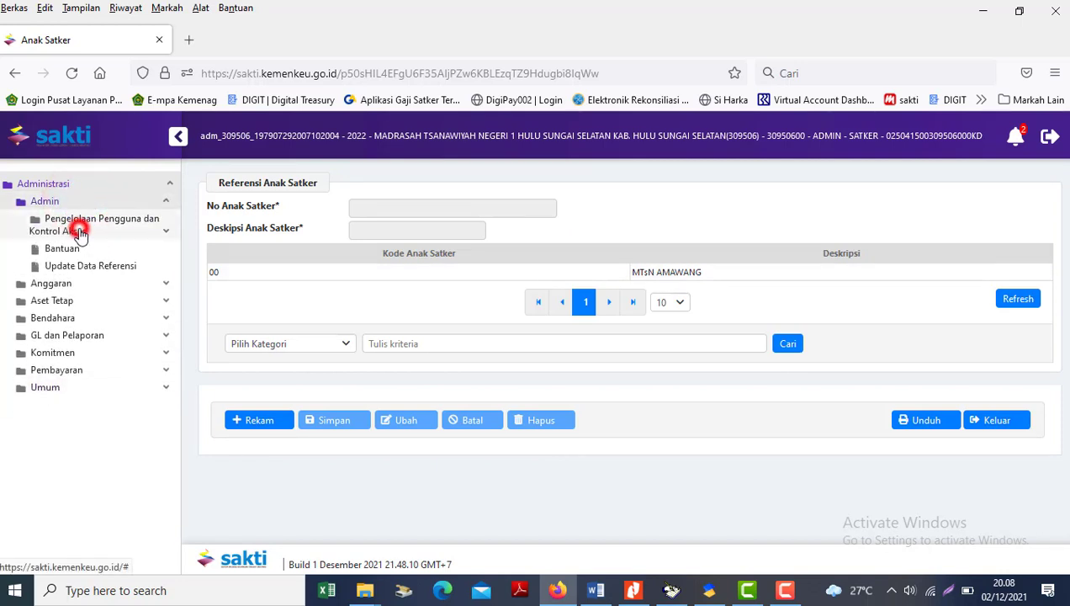
click(95, 280)
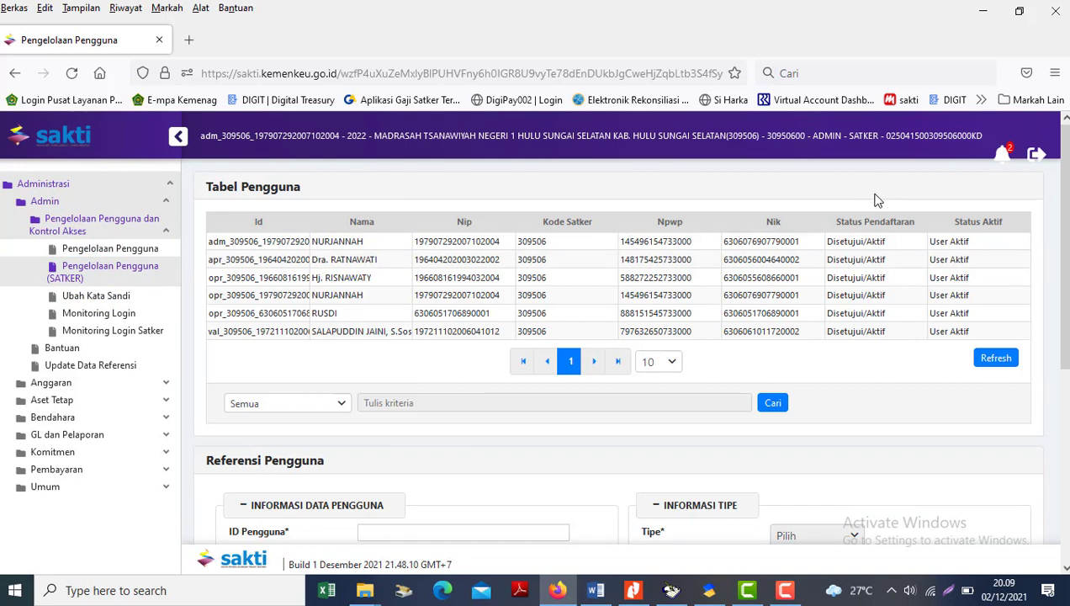
Step: Compare two operator accounts' Referensi Pengguna to find the one with OPERATOR KOMITMEN
click(345, 296)
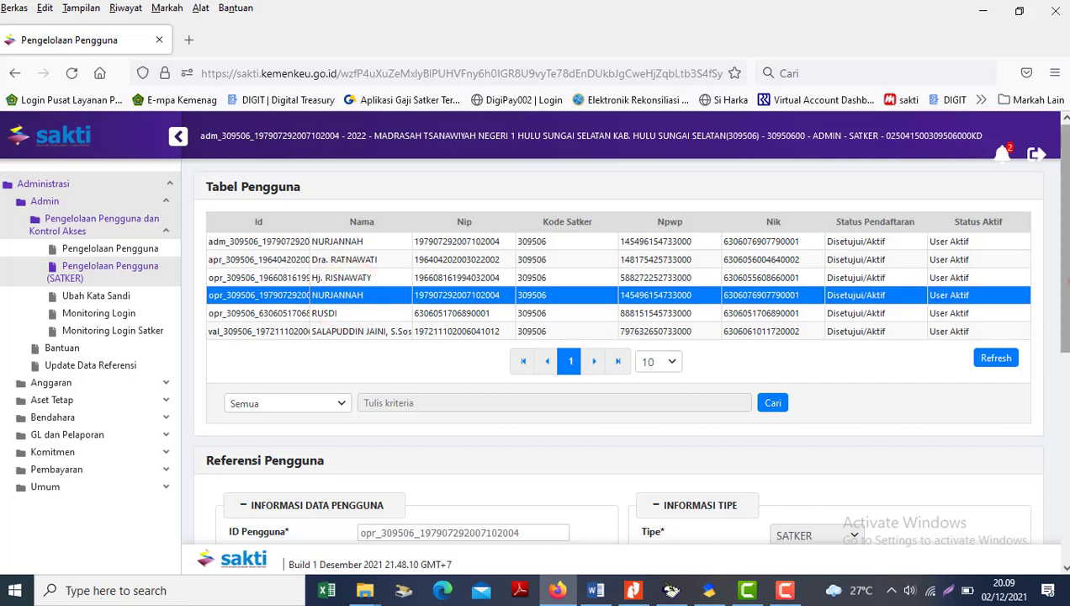
scroll(993, 358, down, 5)
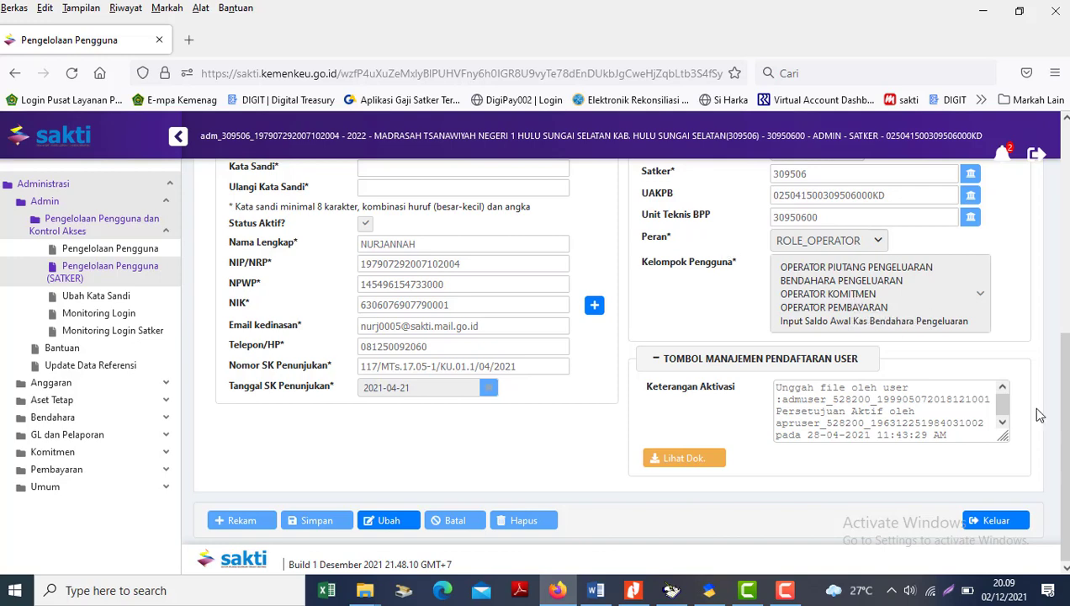
scroll(1062, 417, up, 5)
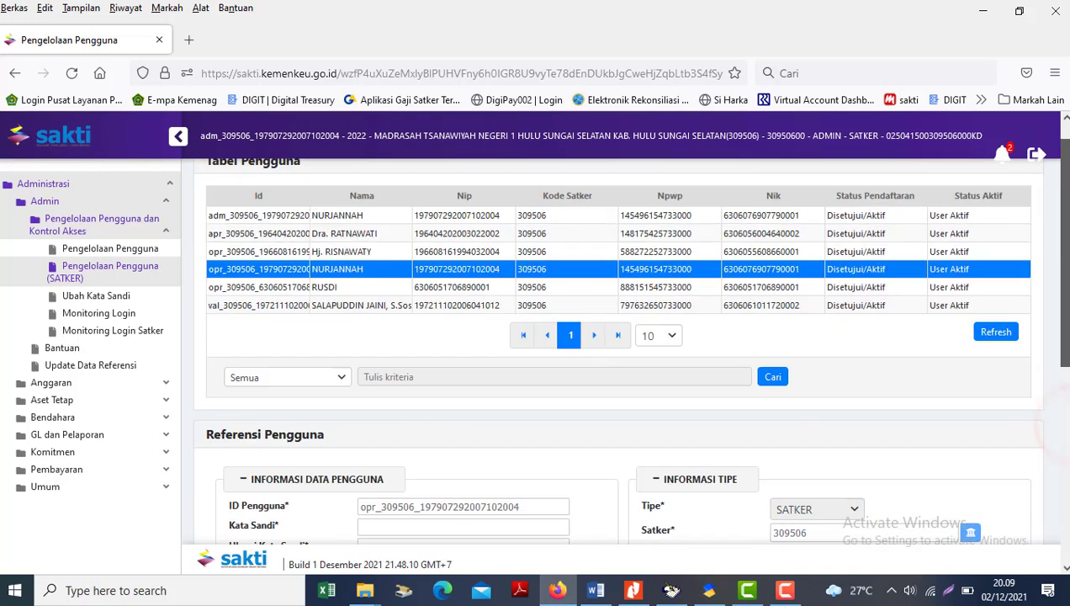
click(334, 250)
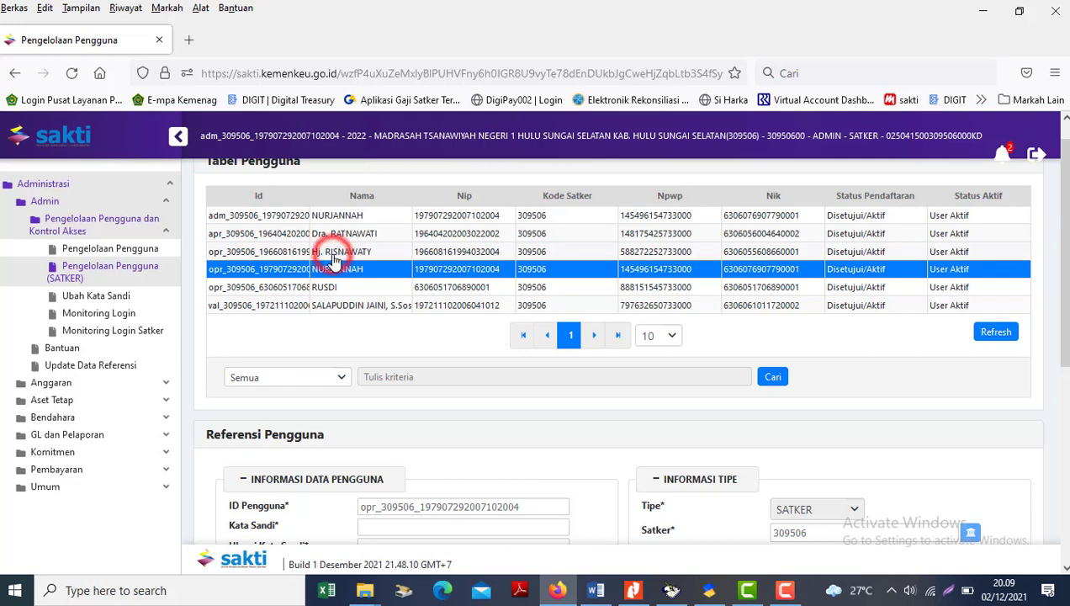
scroll(1062, 253, down, 5)
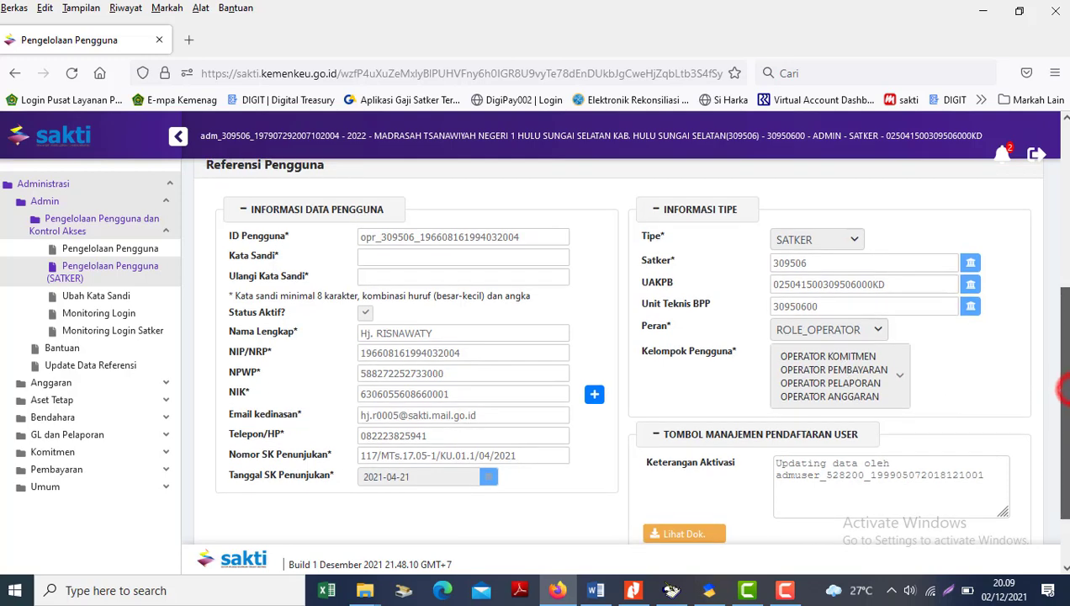
scroll(1063, 370, up, 1)
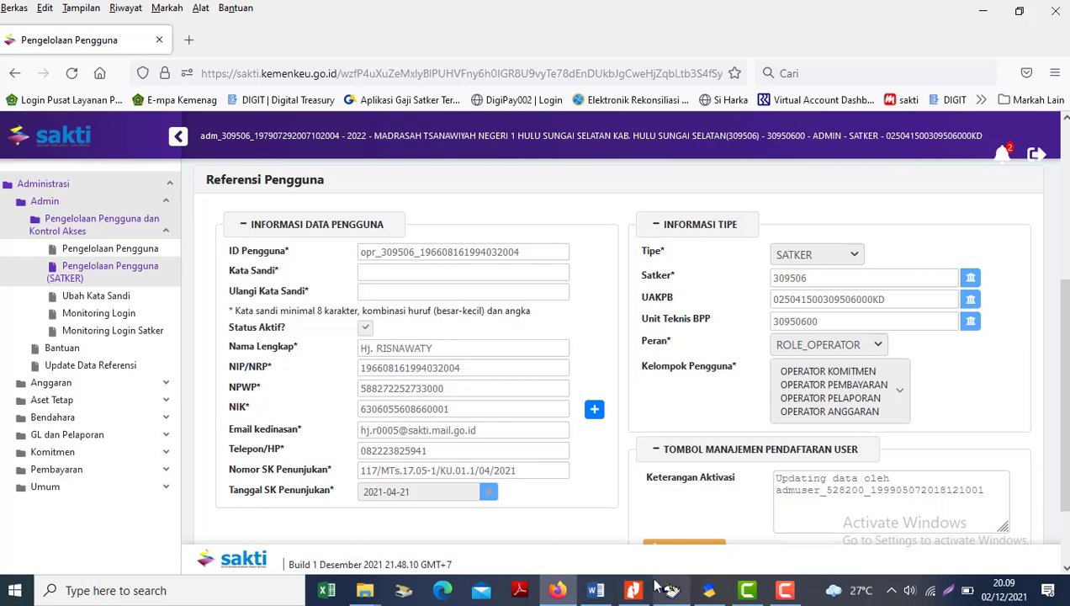
Step: Move down the Word guide to the supplier address step, then return to SAKTI
click(595, 590)
click(431, 430)
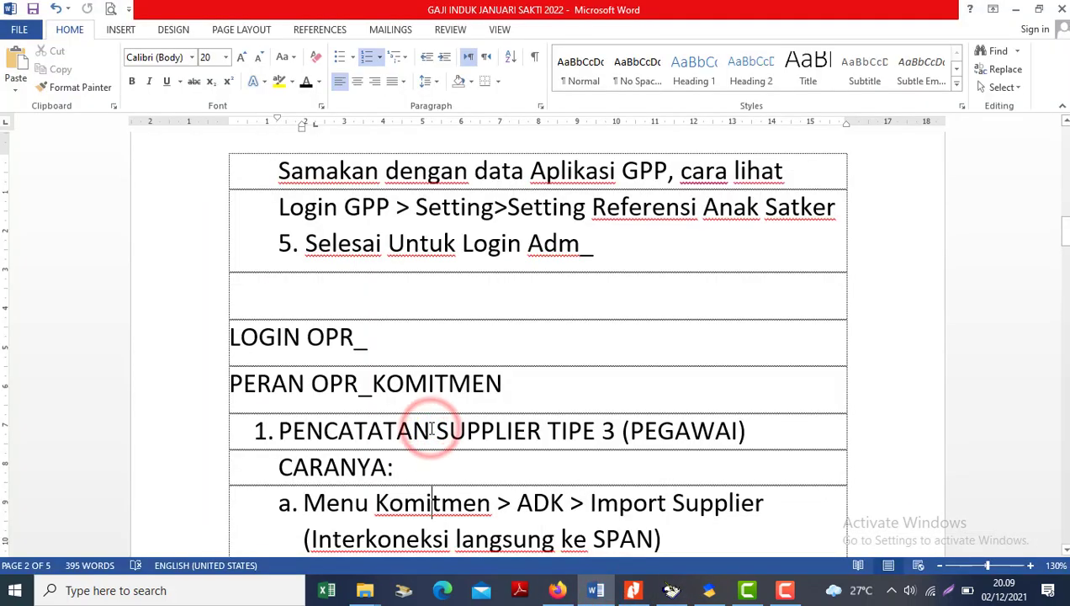
key(Down)
key(Down)
key(Down)
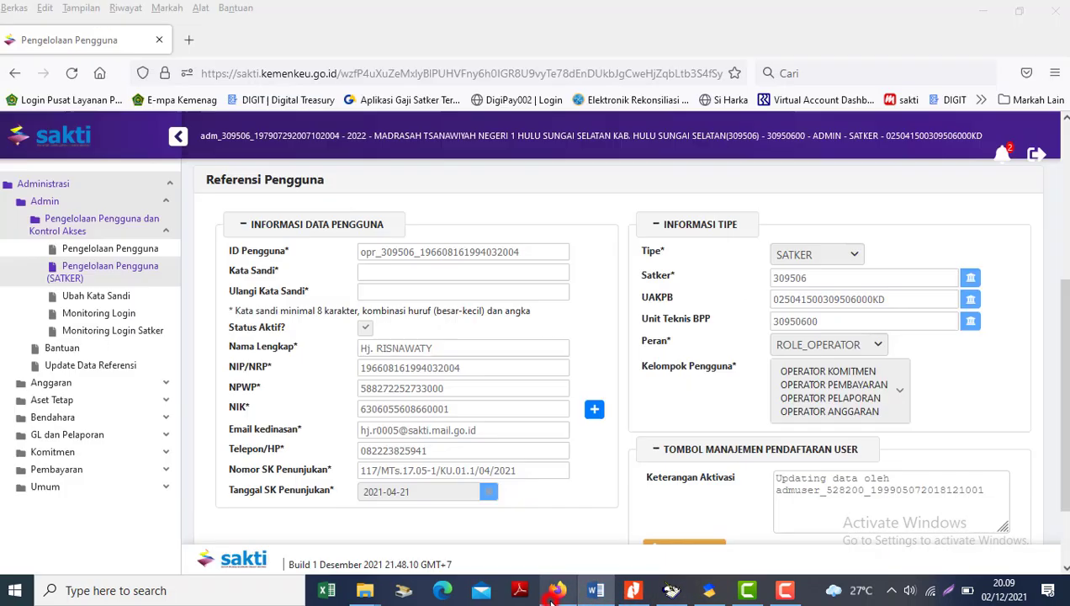
click(557, 590)
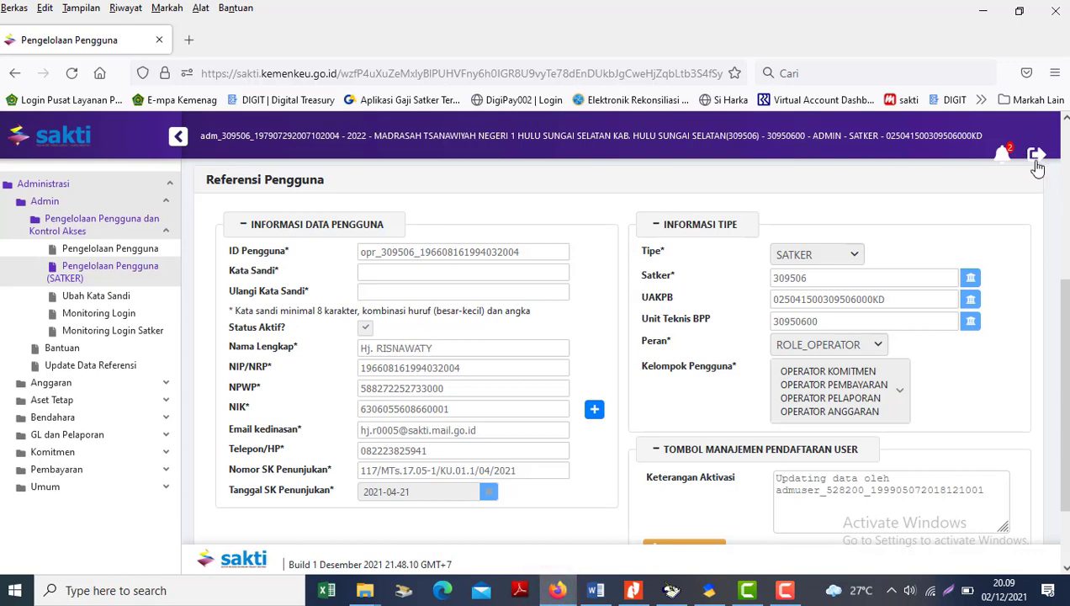
Step: Log out of admin and log in with the saved opr_ account for fiscal year 2022
click(1035, 155)
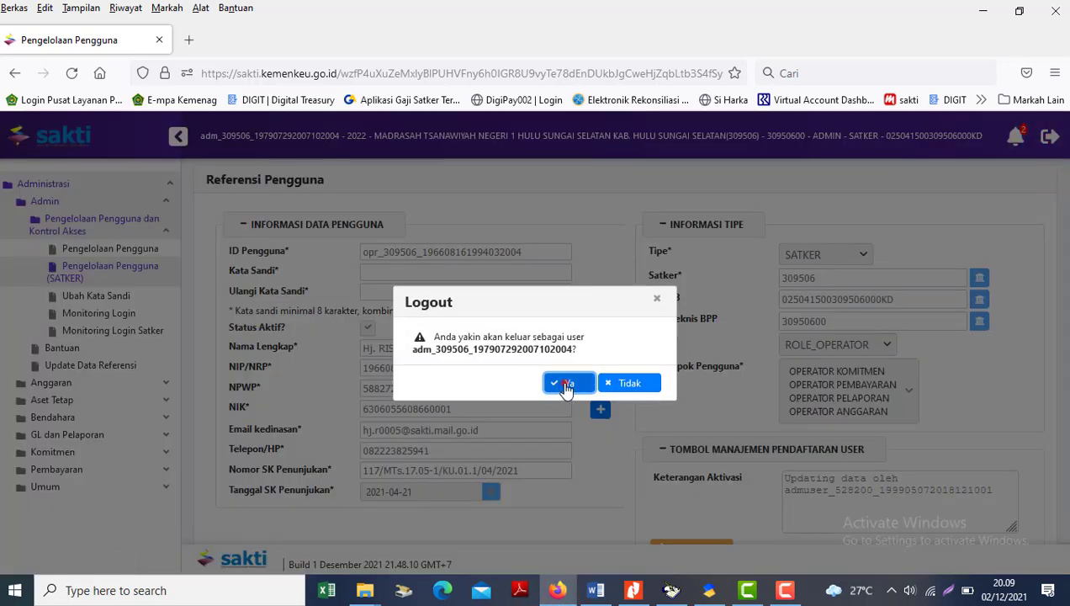
click(564, 385)
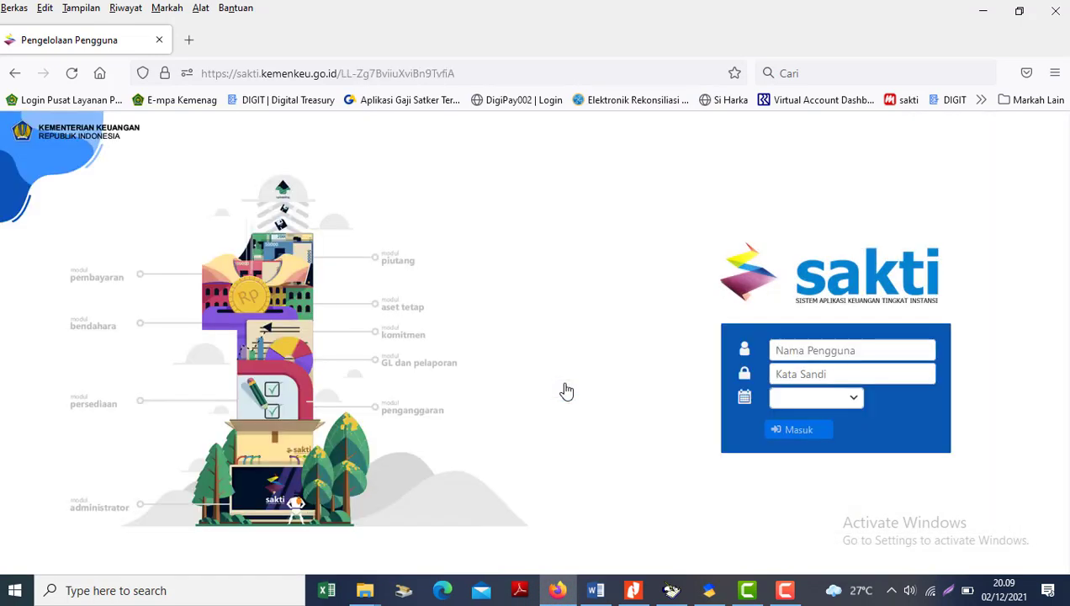
click(803, 351)
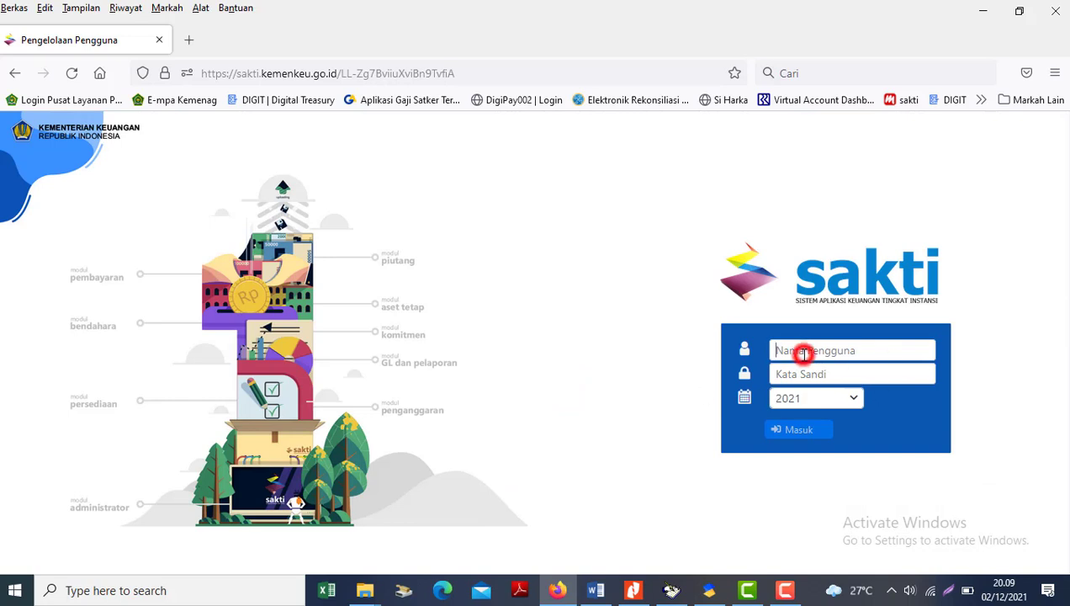
text(op)
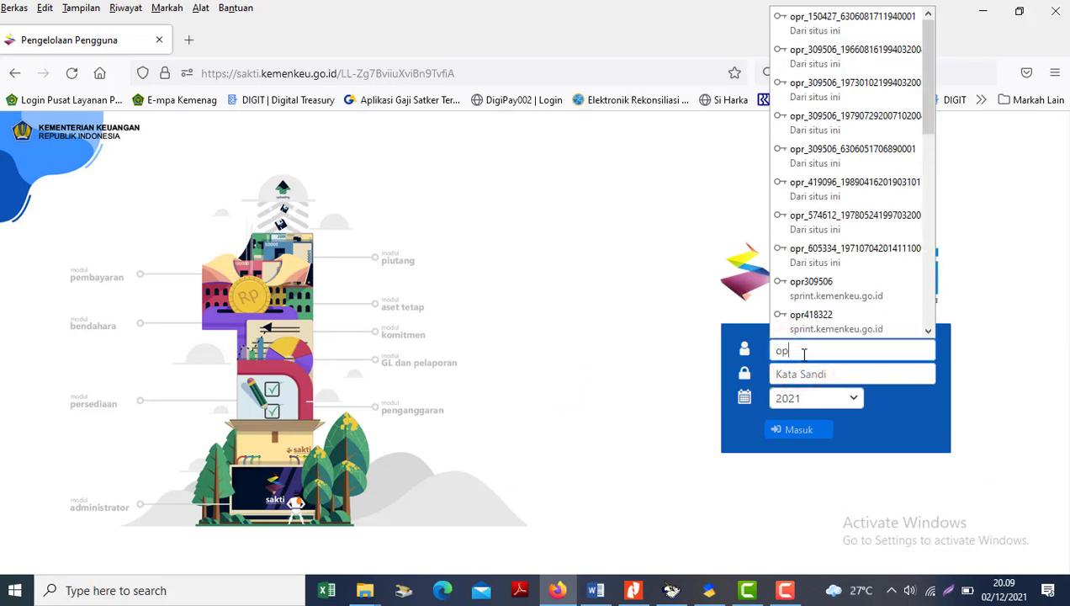
click(851, 49)
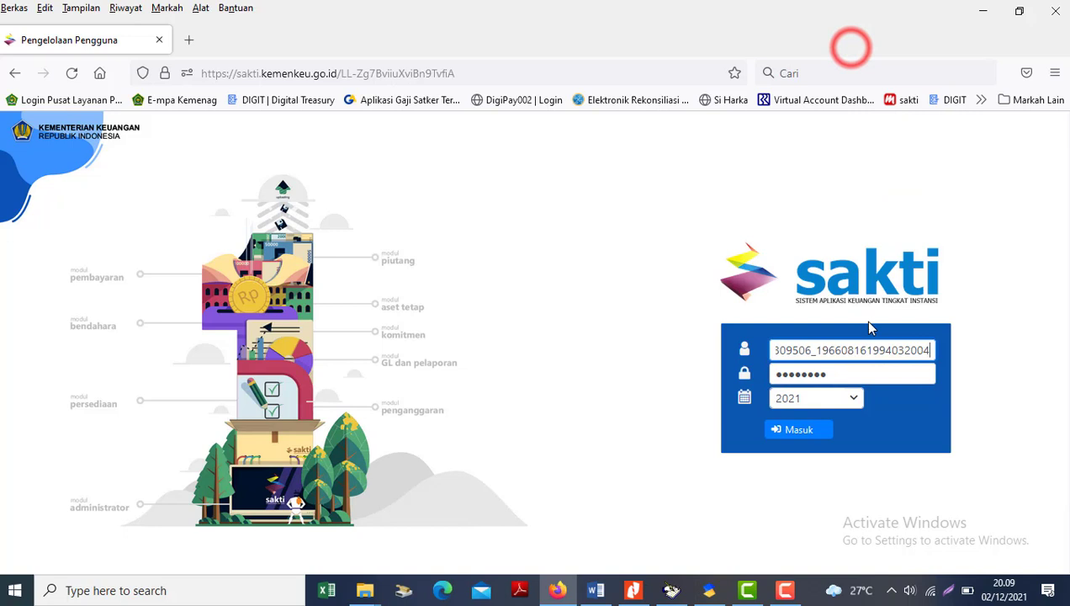
click(844, 401)
click(796, 559)
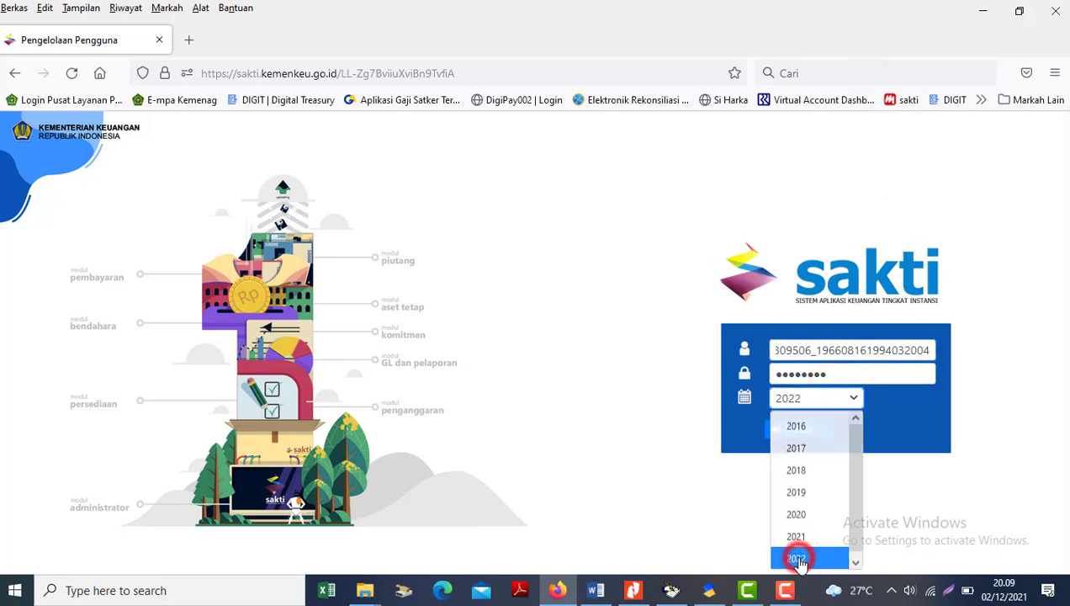
click(796, 434)
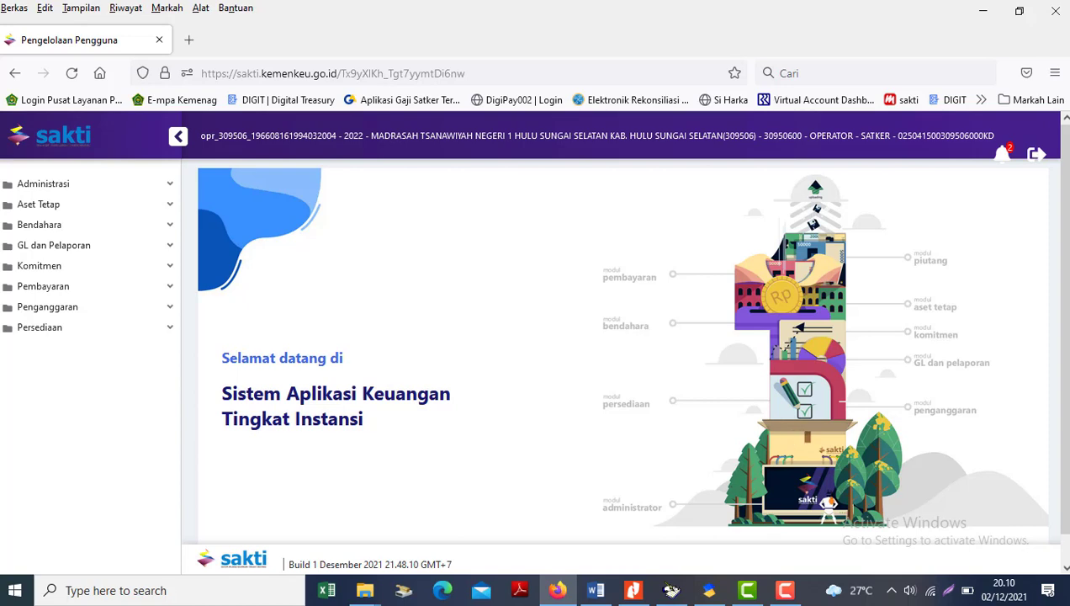
Step: Read the Word guide's Pencatatan Supplier and Import Supplier steps up to Cari Tipe Suplier Satker
click(596, 590)
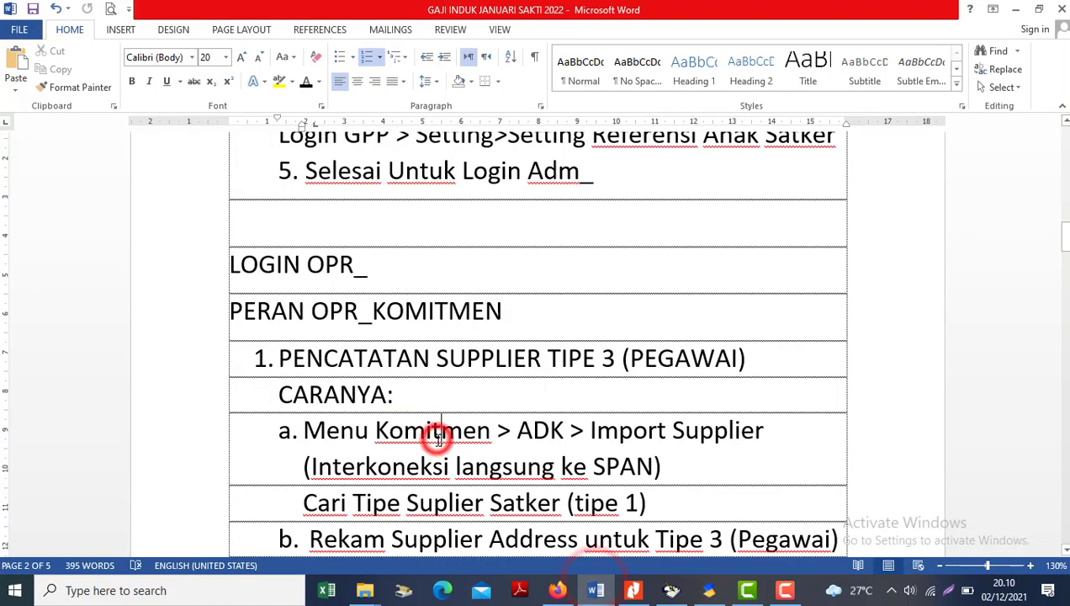
key(Down)
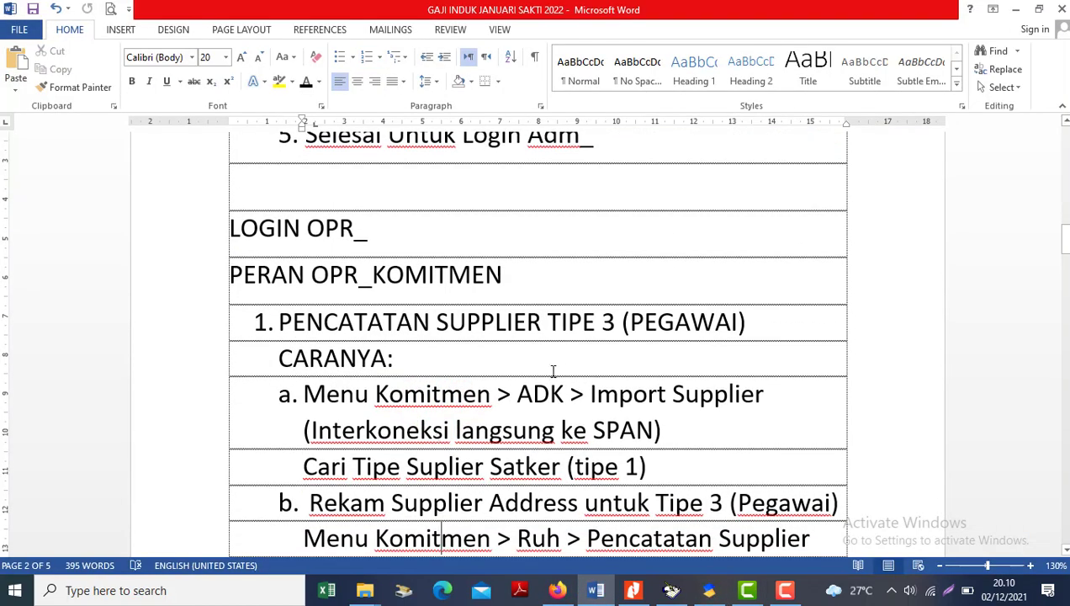
click(523, 414)
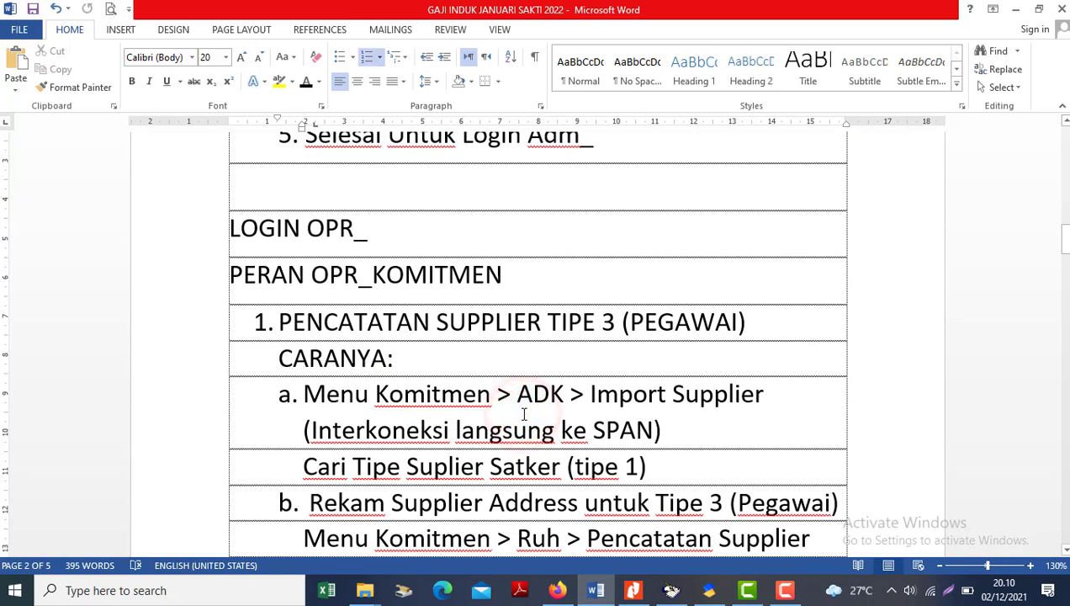
key(Down)
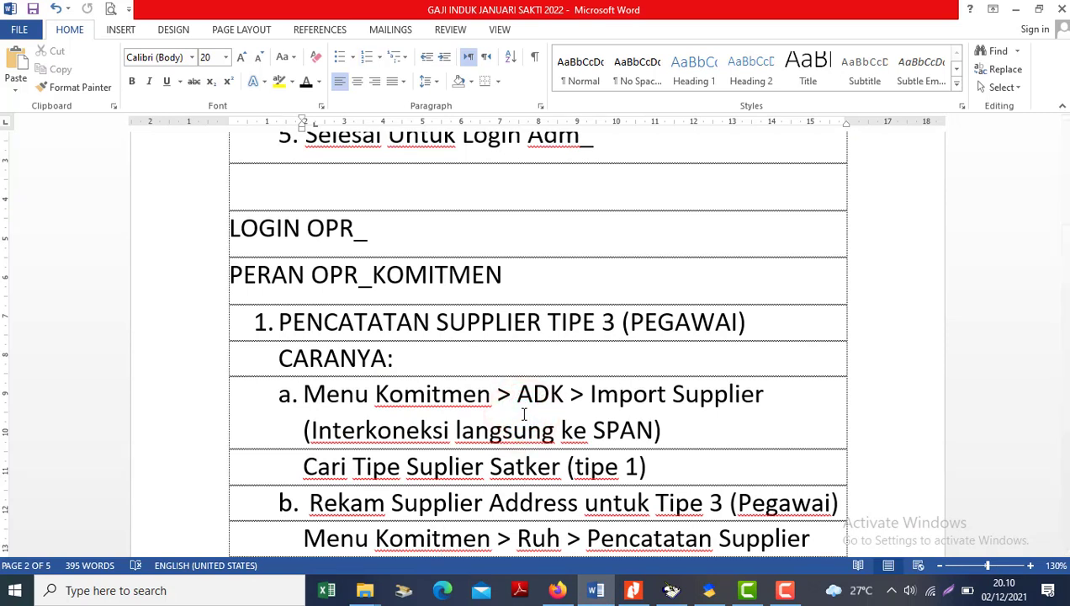
key(Up)
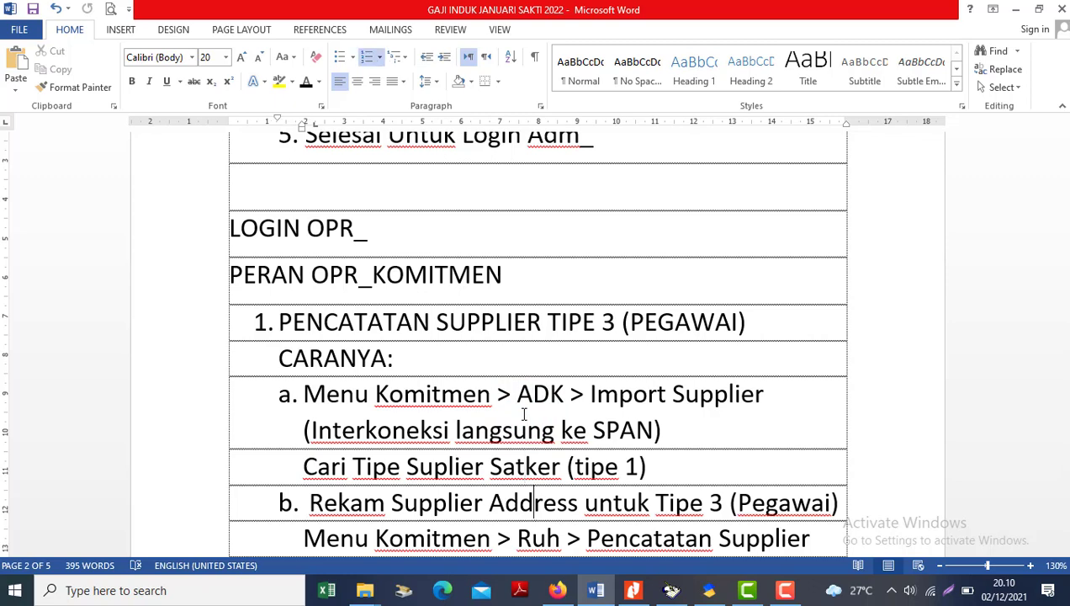
scroll(523, 413, down, 1)
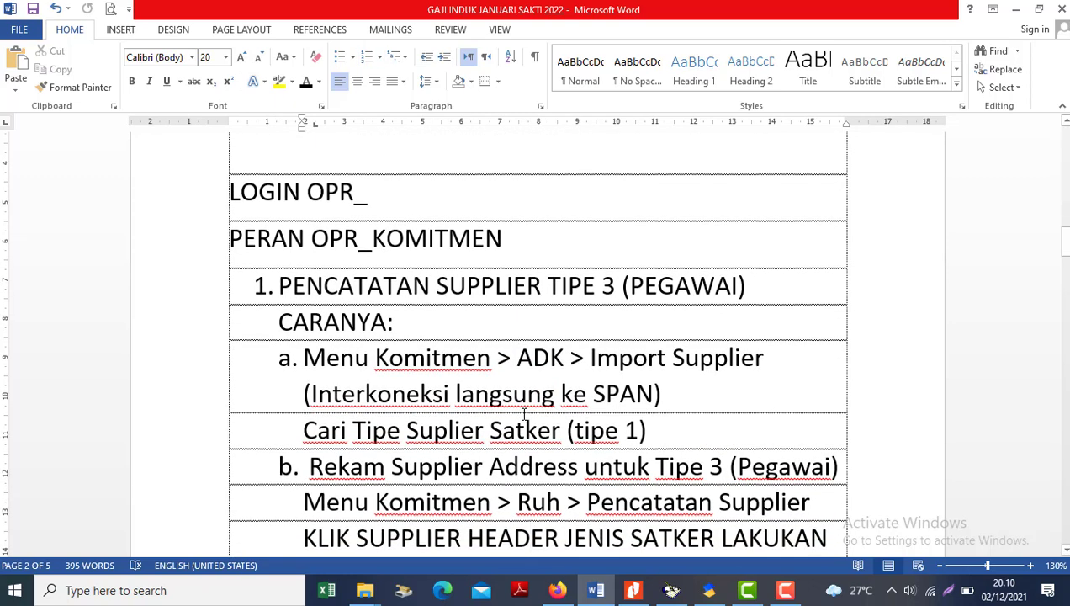
key(Up)
key(alt+Tab)
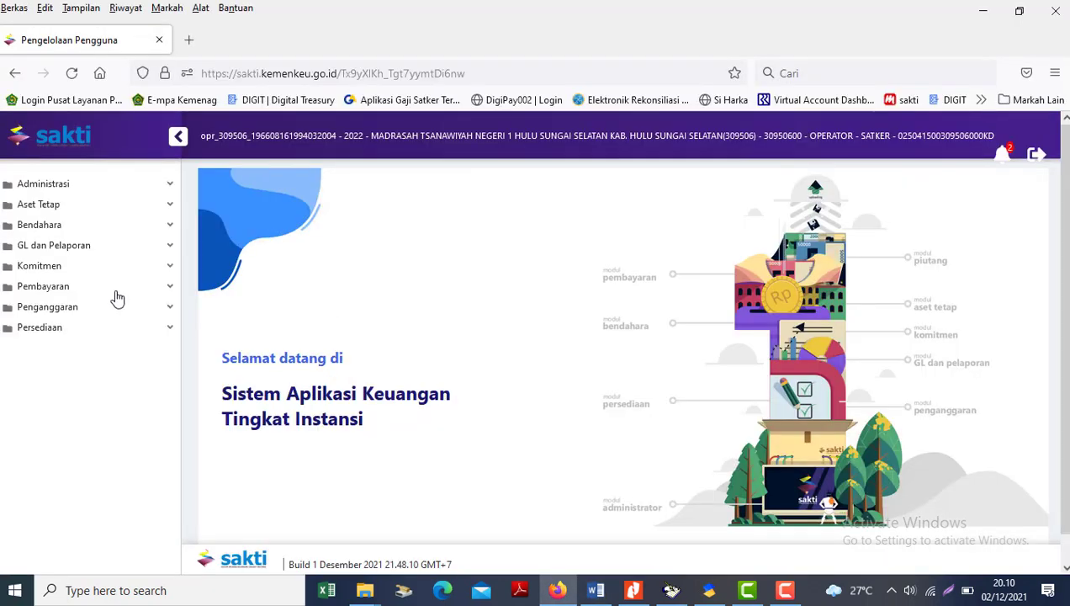
Step: Open Komitmen > ADK > Import Supplier (Interkoneksi Langsung SPAN)
click(42, 269)
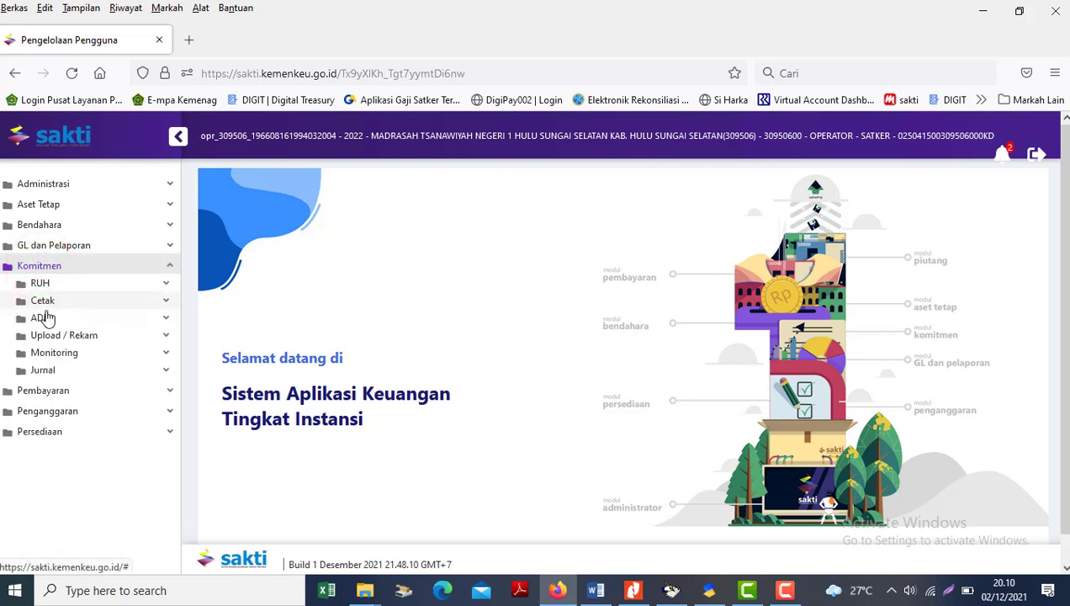
click(41, 317)
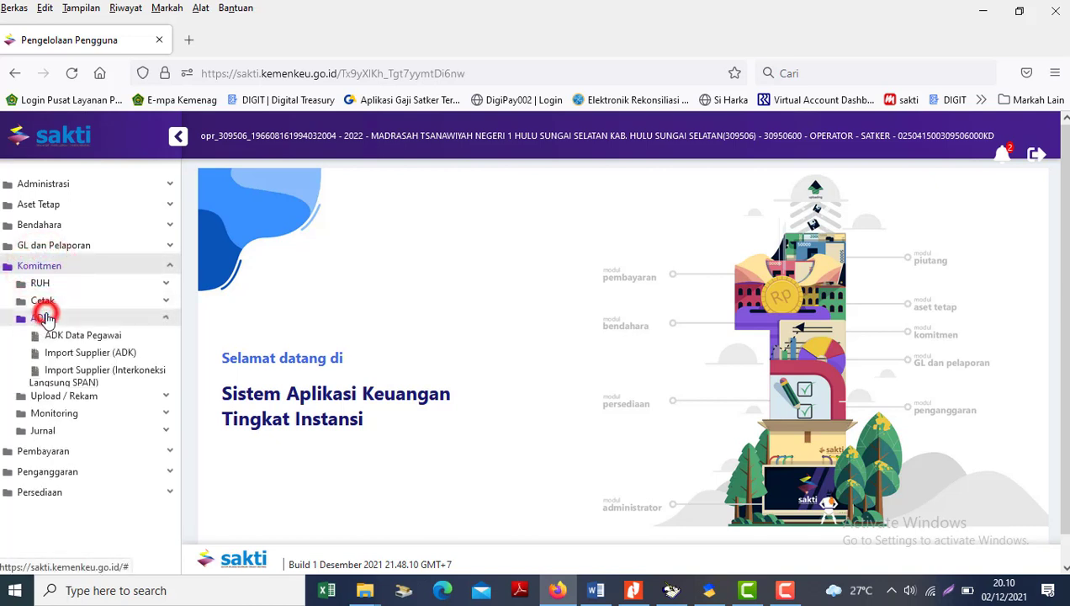
click(82, 383)
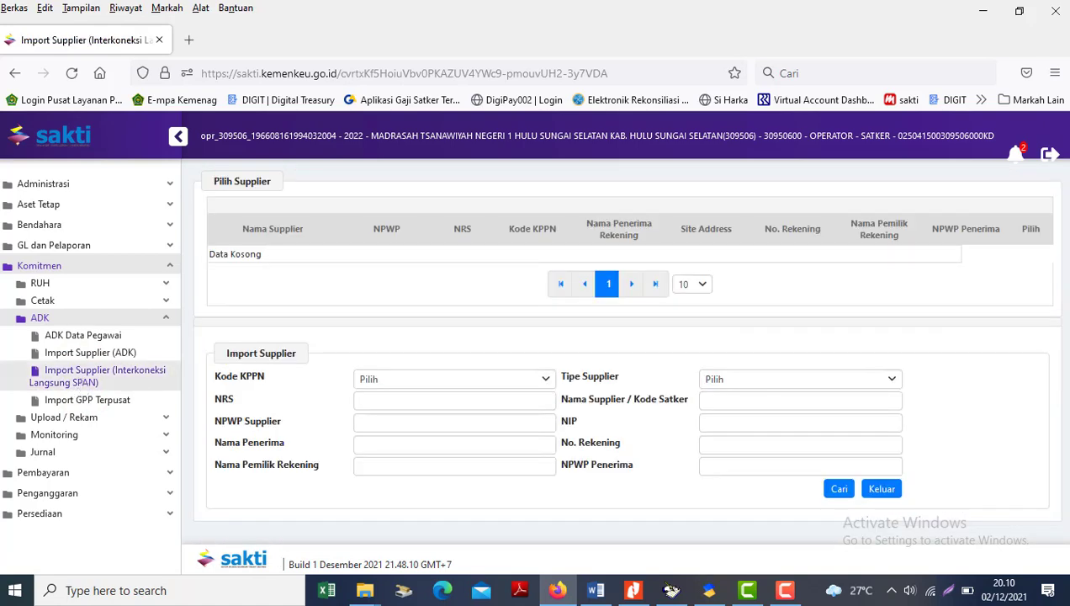
Step: Check the Word notes on searching tipe 1 suppliers and the Pegawai type
key(alt+Tab)
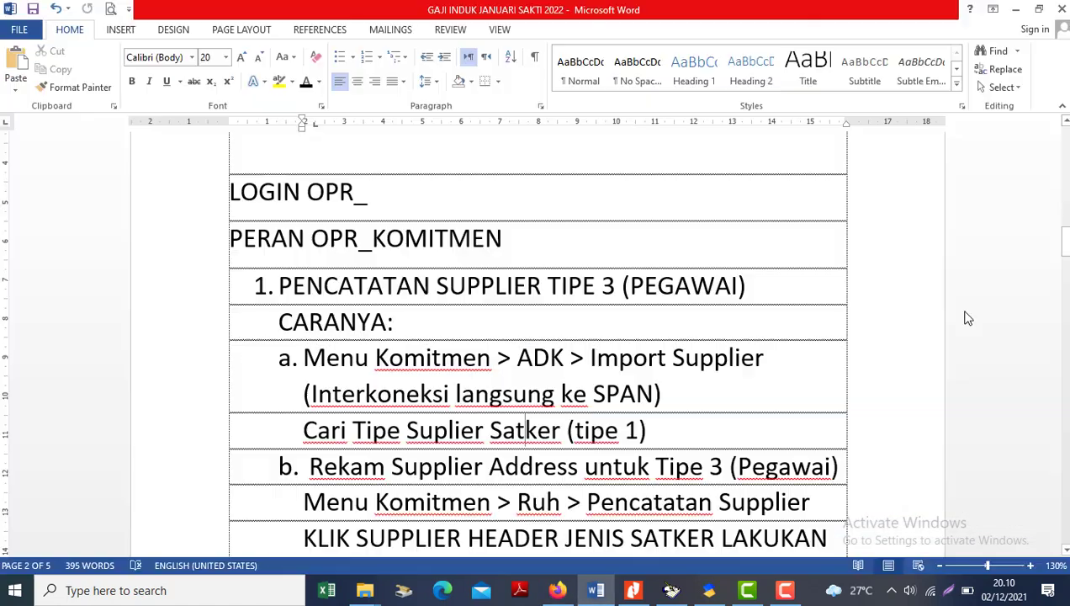
click(642, 430)
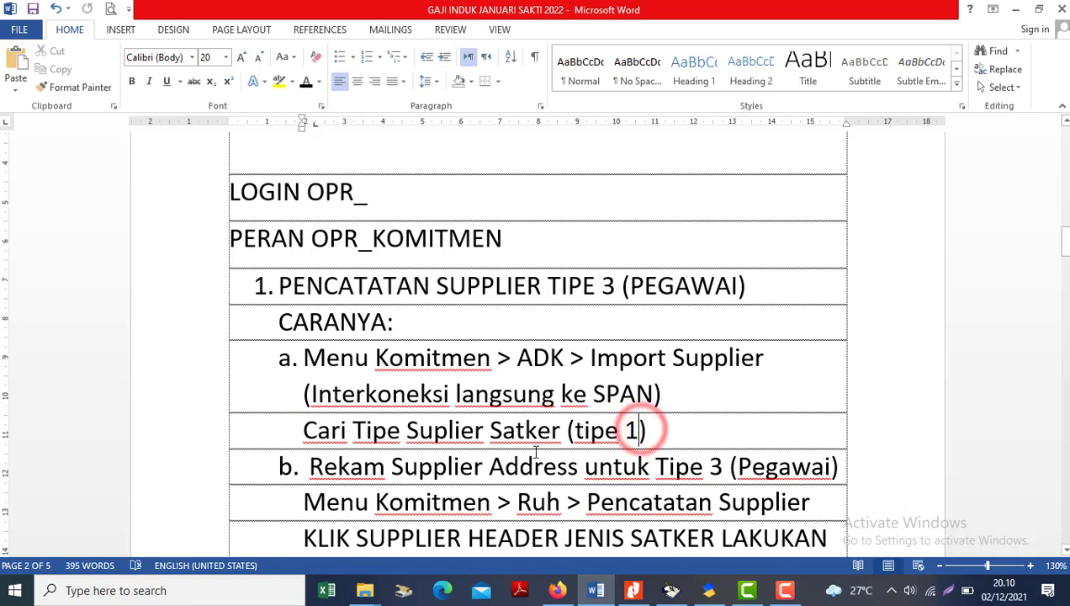
click(739, 477)
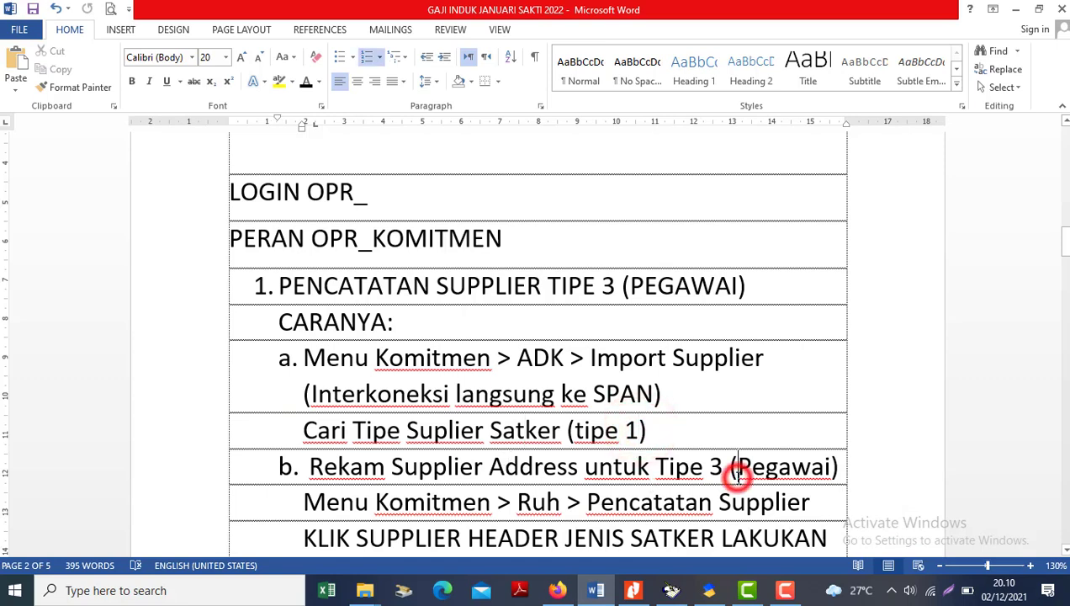
key(alt+Tab)
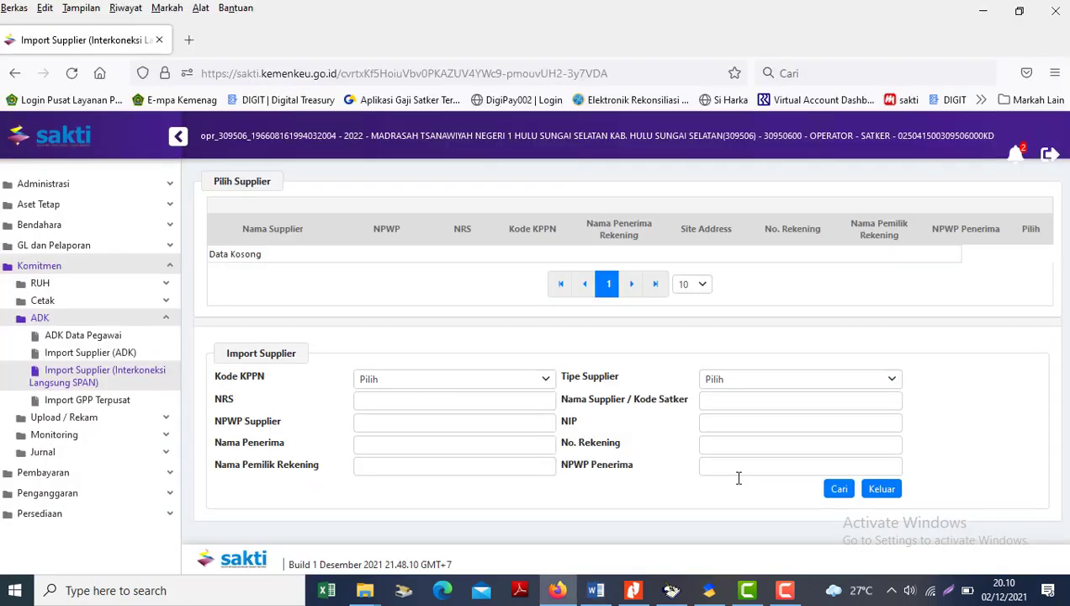
Step: Set the supplier filters to Tipe Supplier 1 - Satker and KPPN 110 - Barabai
click(760, 379)
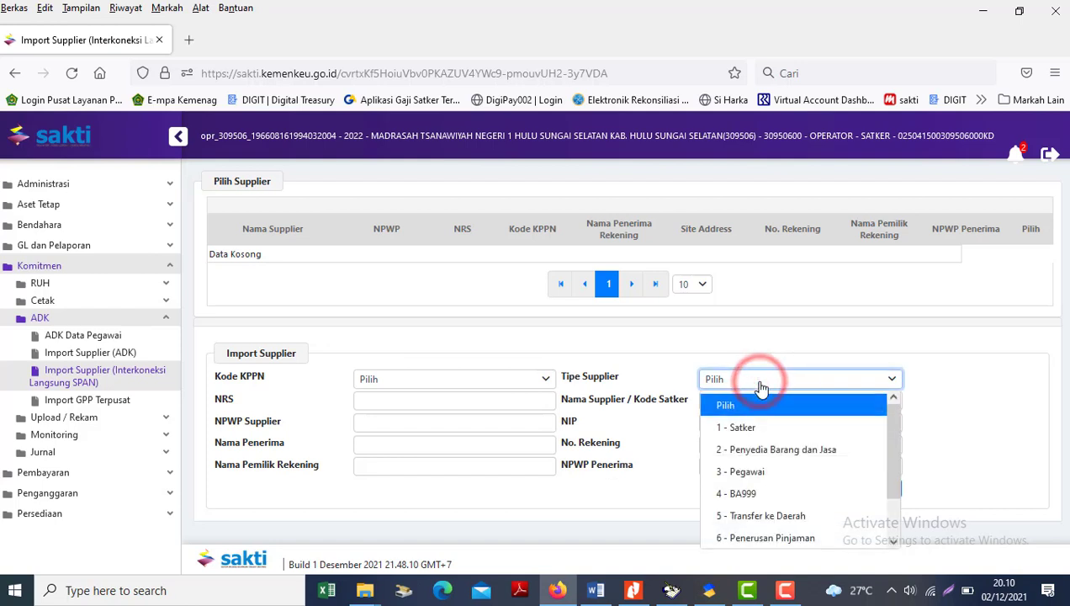
click(741, 429)
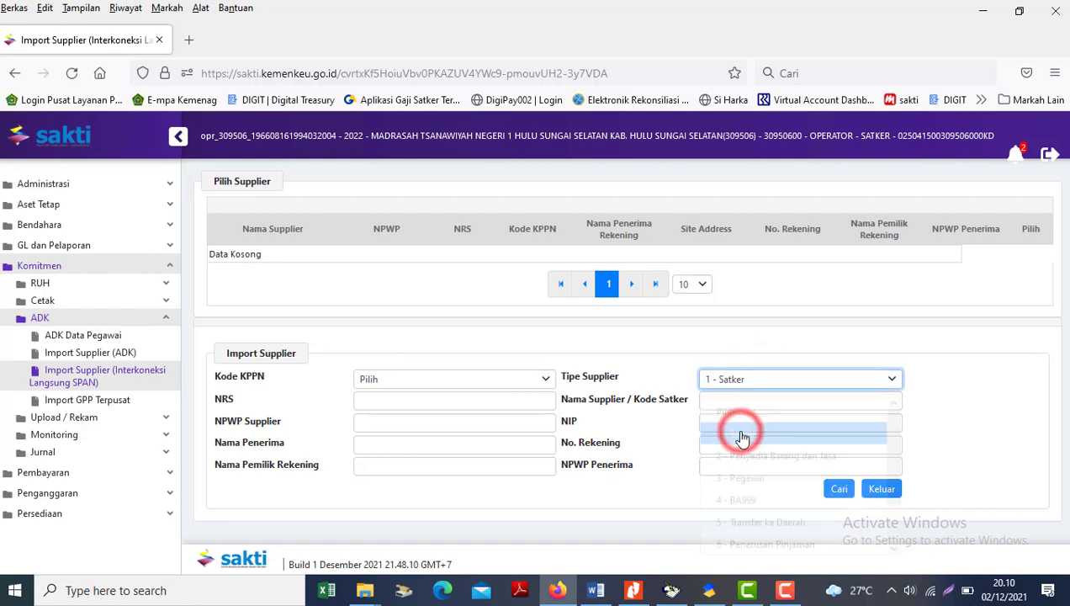
click(446, 377)
text(110)
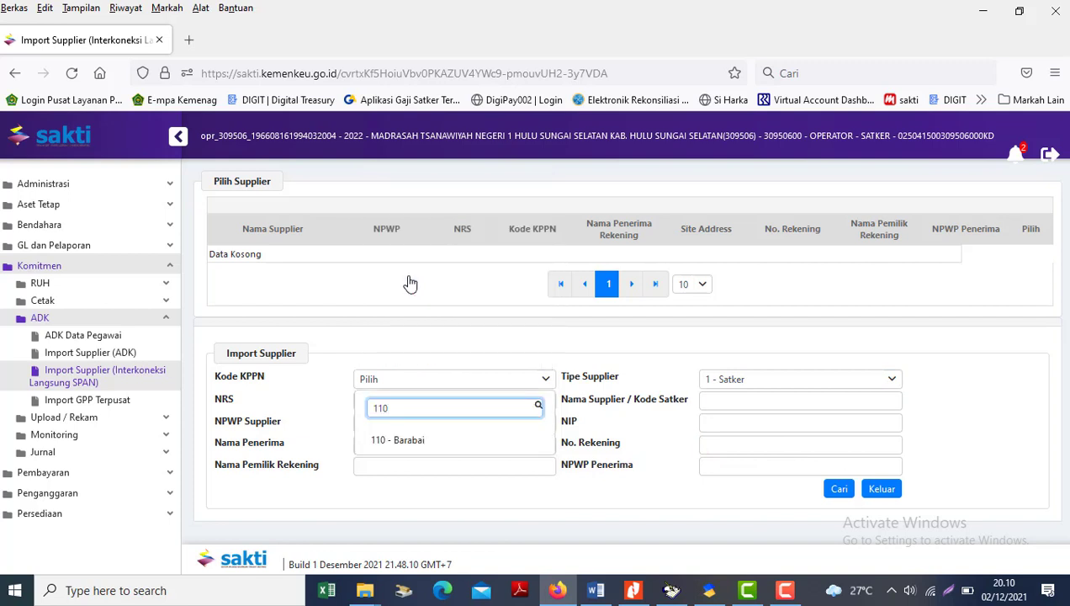
click(410, 283)
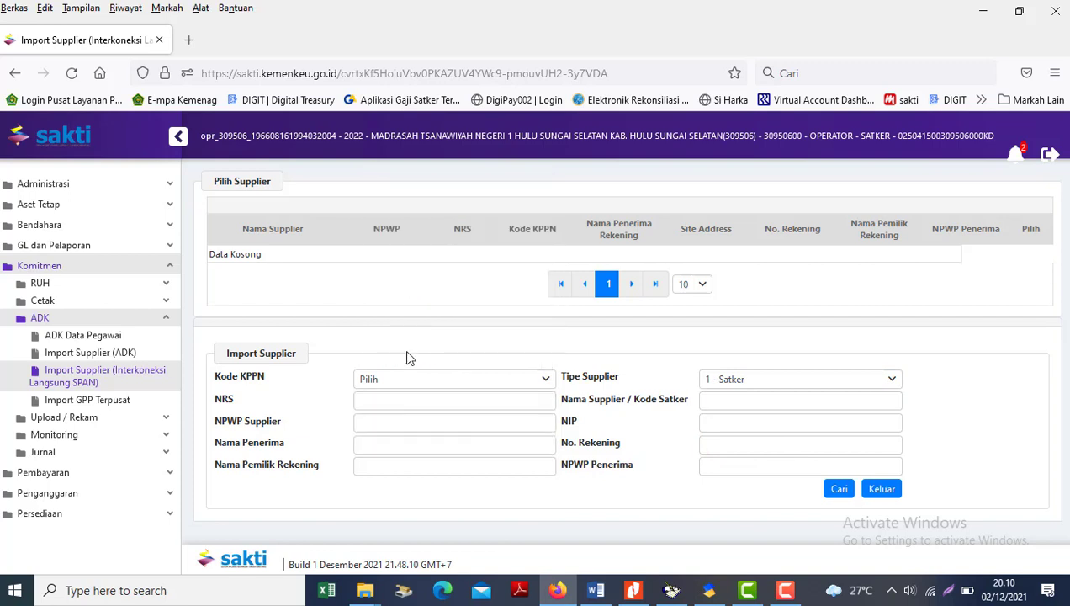
click(395, 378)
click(395, 437)
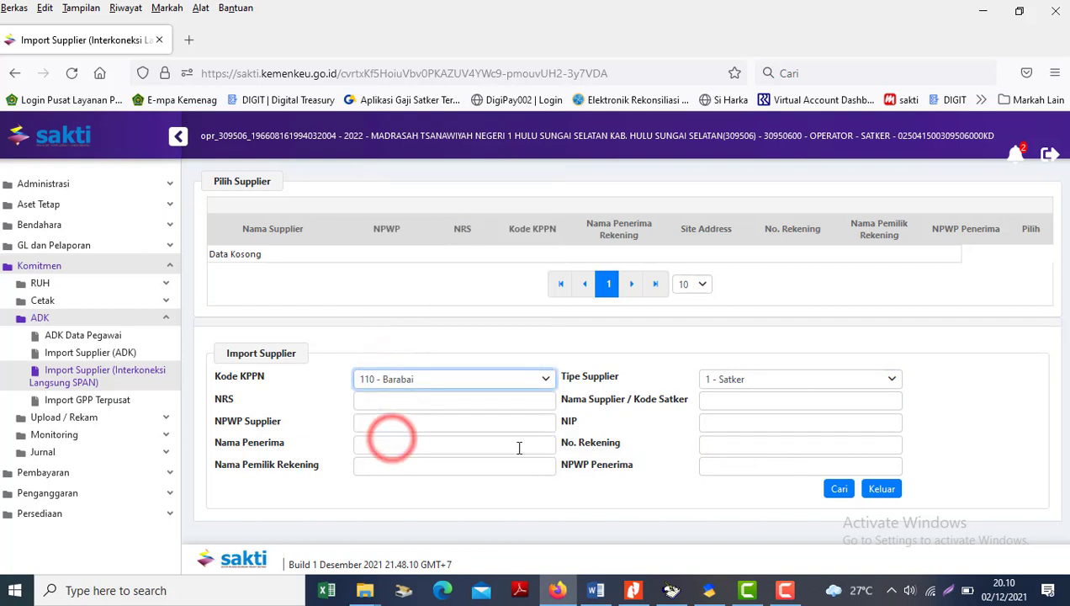
Step: Enter satker code 309506 and search, listing three madrasah supplier records
click(728, 404)
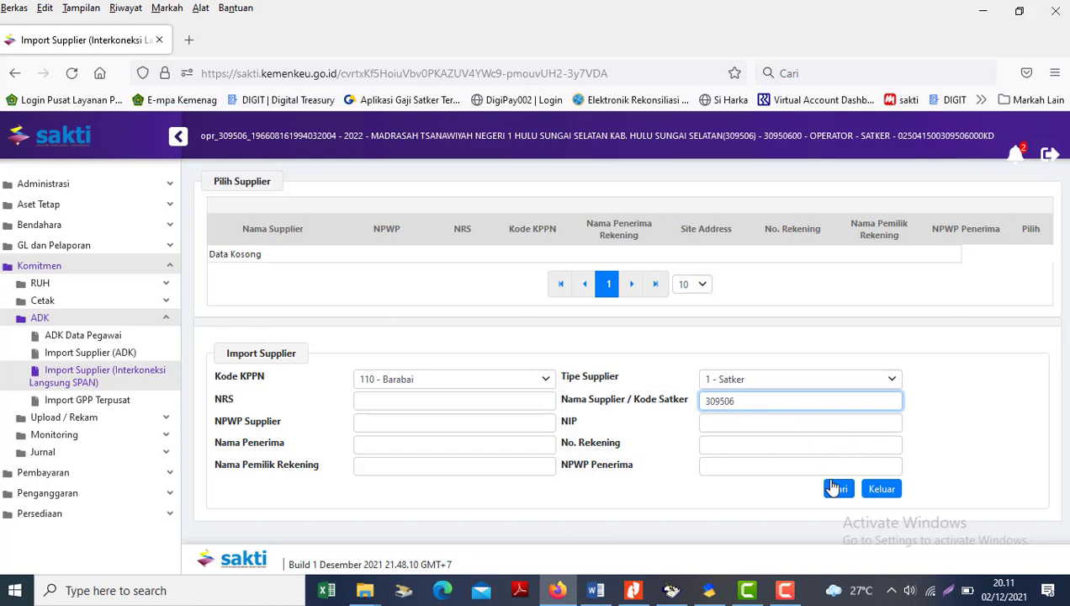
click(835, 490)
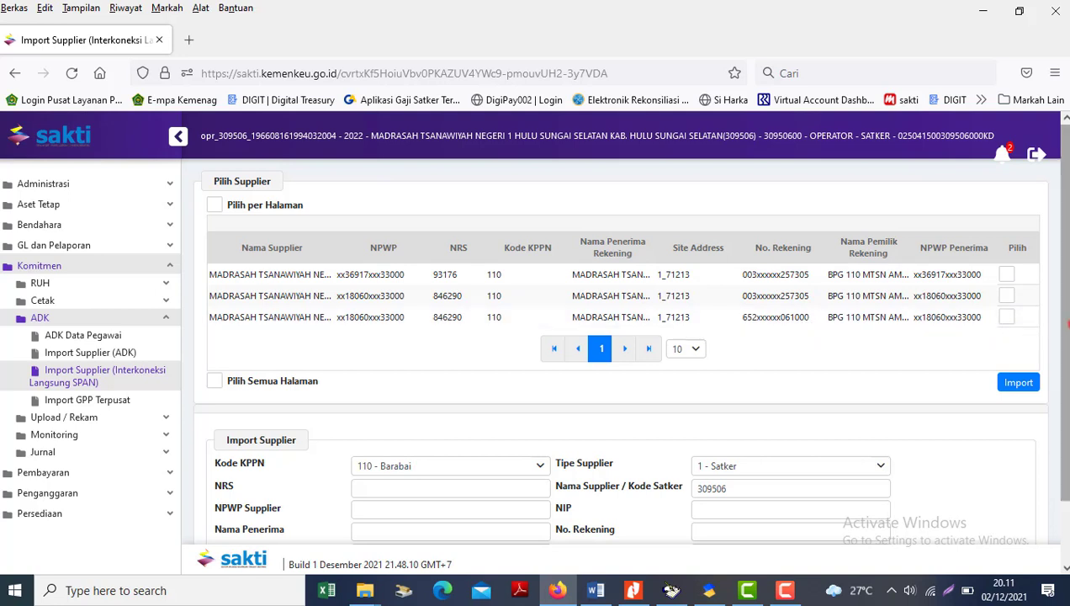
scroll(1050, 328, down, 2)
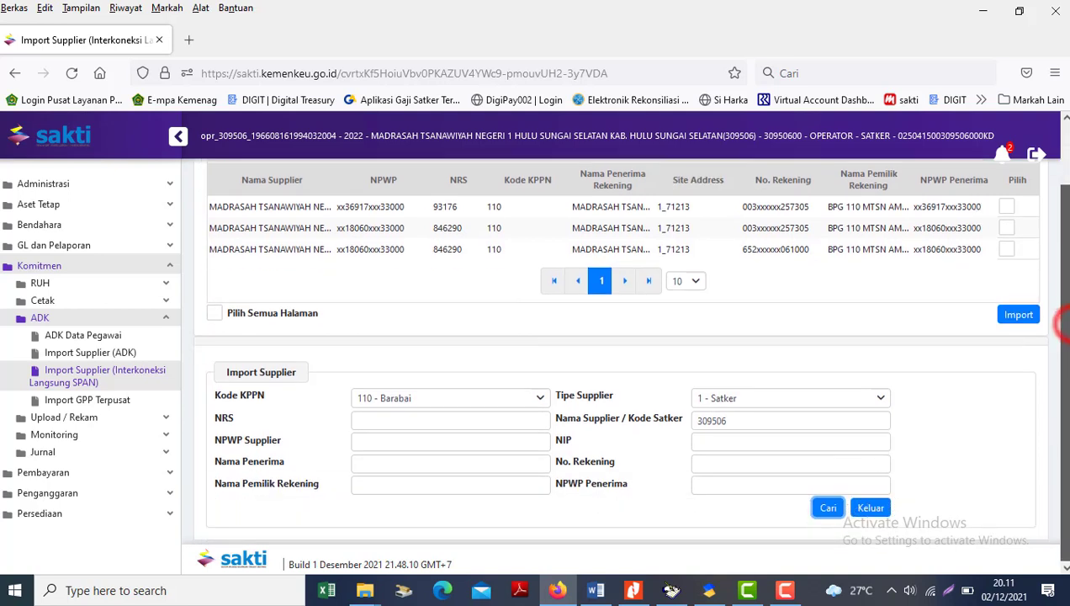
click(373, 418)
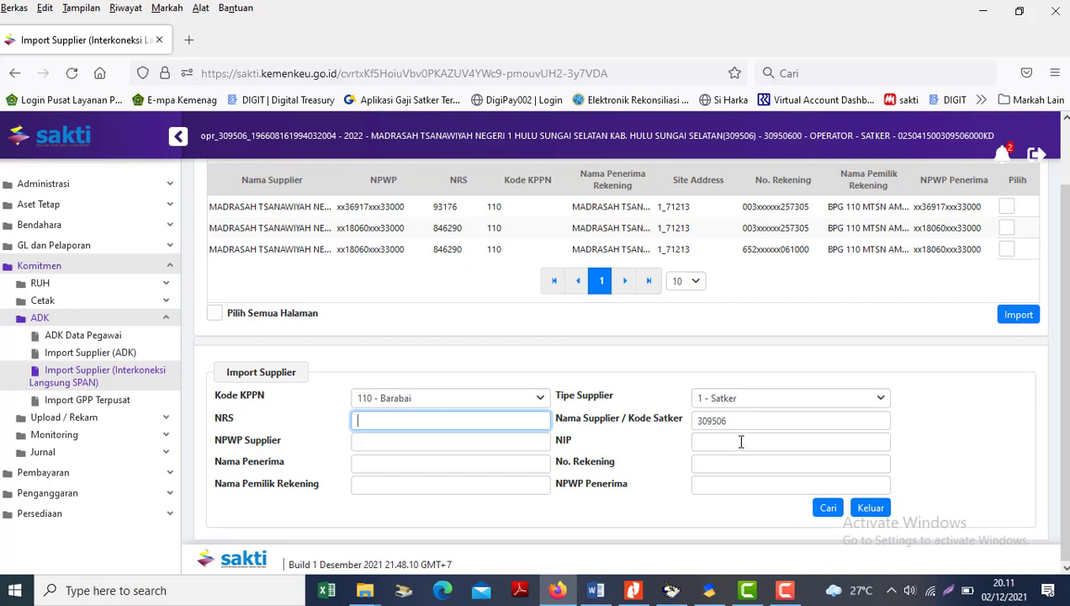
Step: In Aplikasi SAS 2021, open Referensi I > Supplier and expand supplier 0001 to its bank account
mouse_move(711, 593)
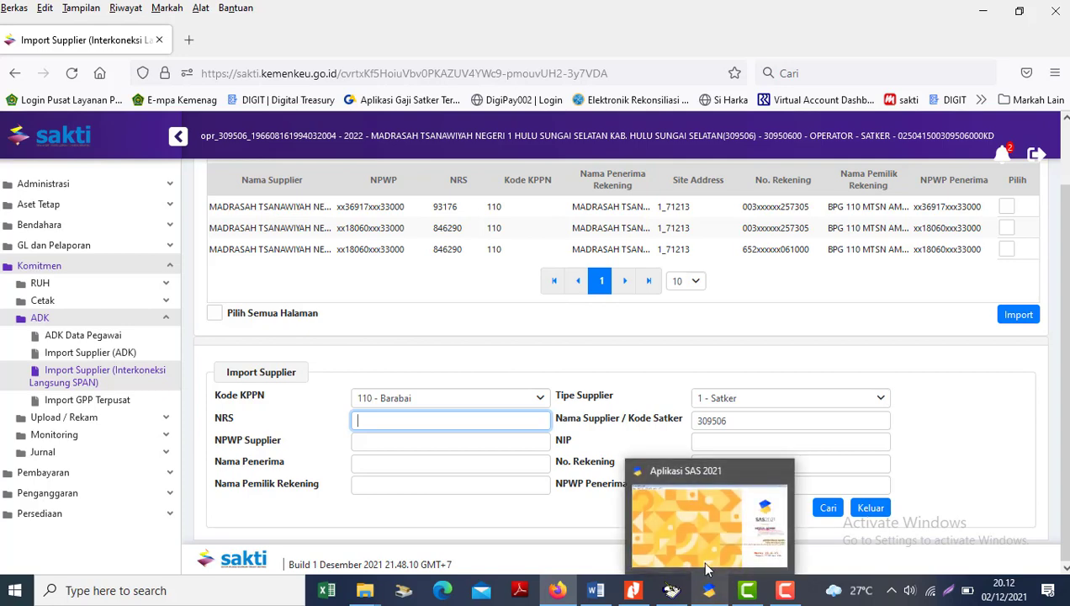
click(683, 525)
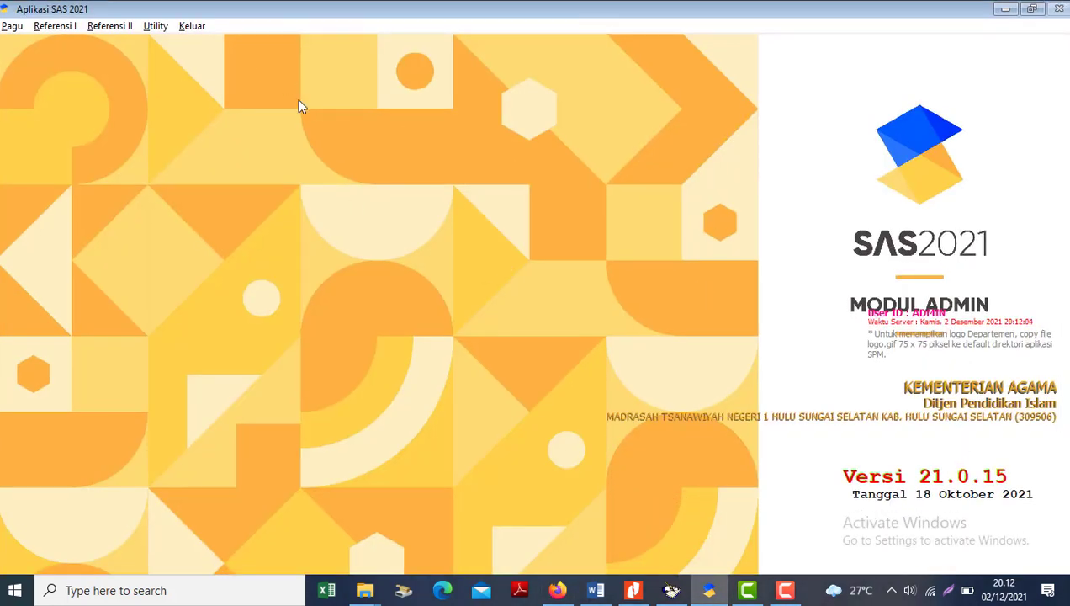
click(53, 27)
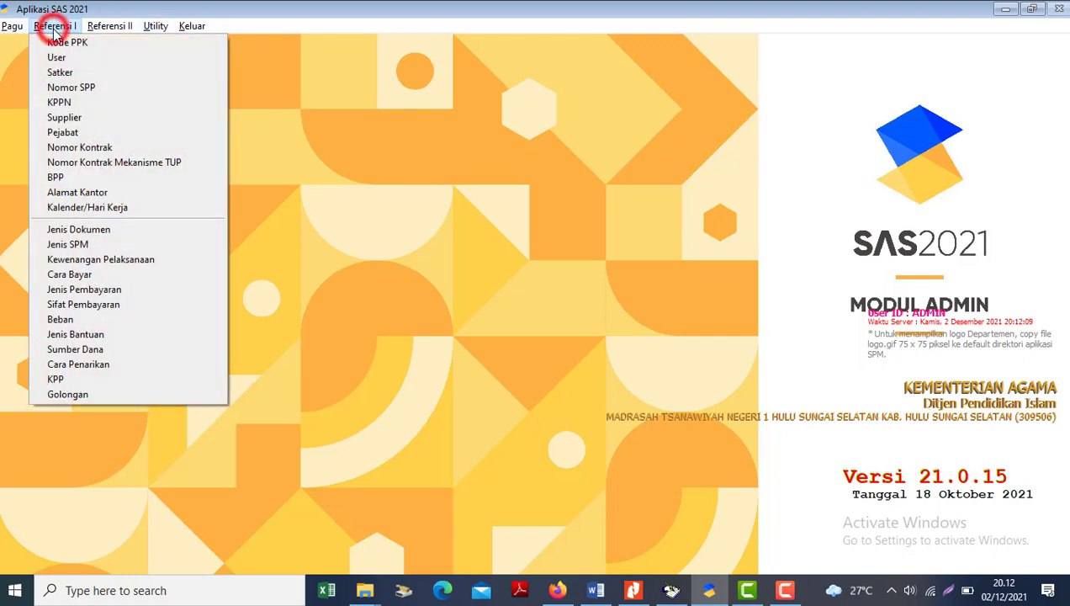
click(64, 118)
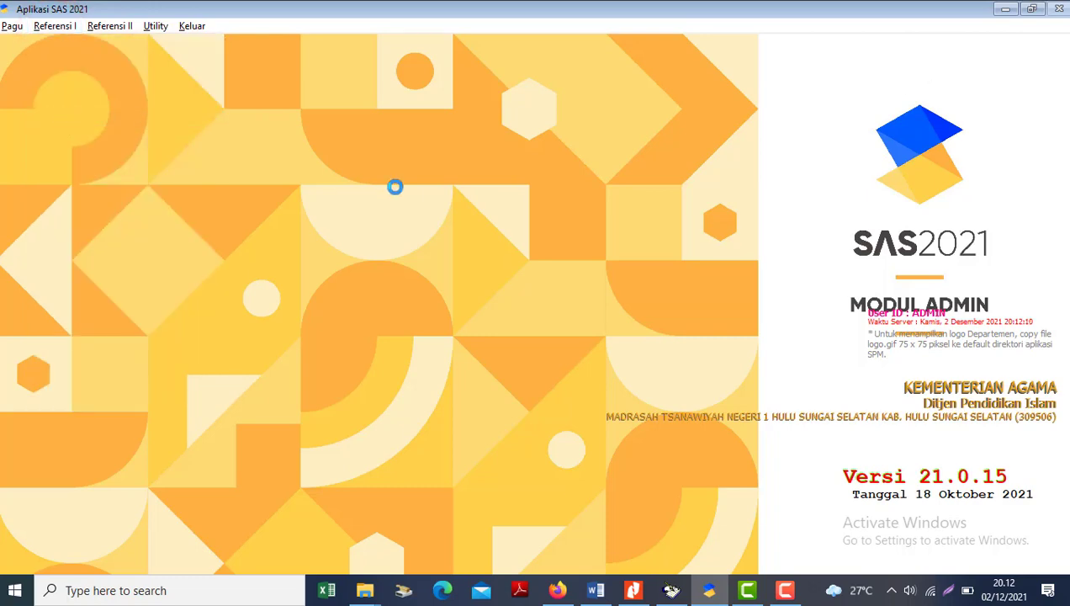
click(395, 141)
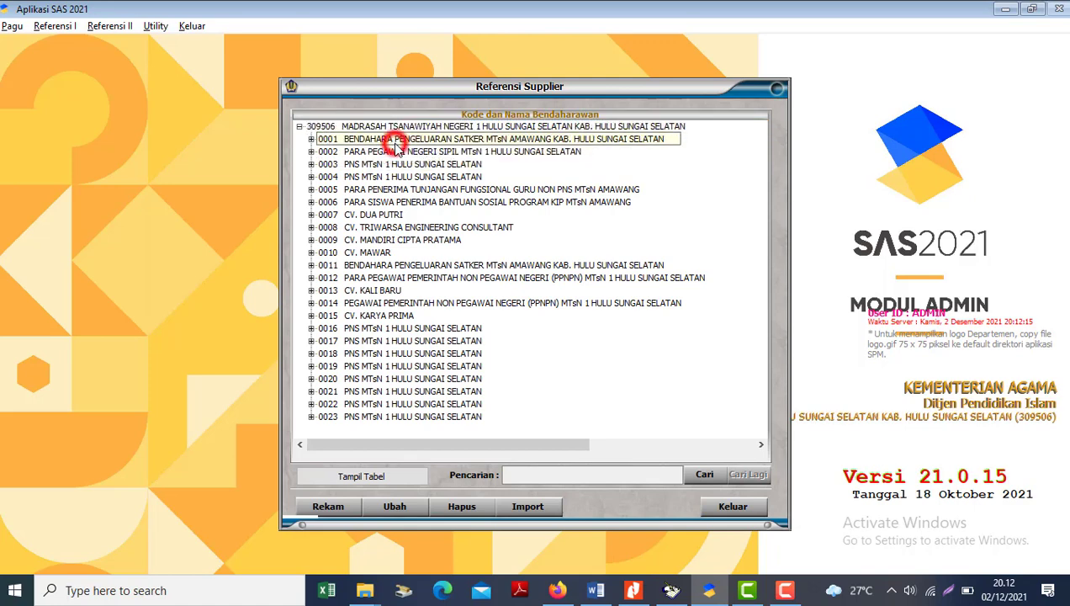
double_click(394, 143)
double_click(370, 152)
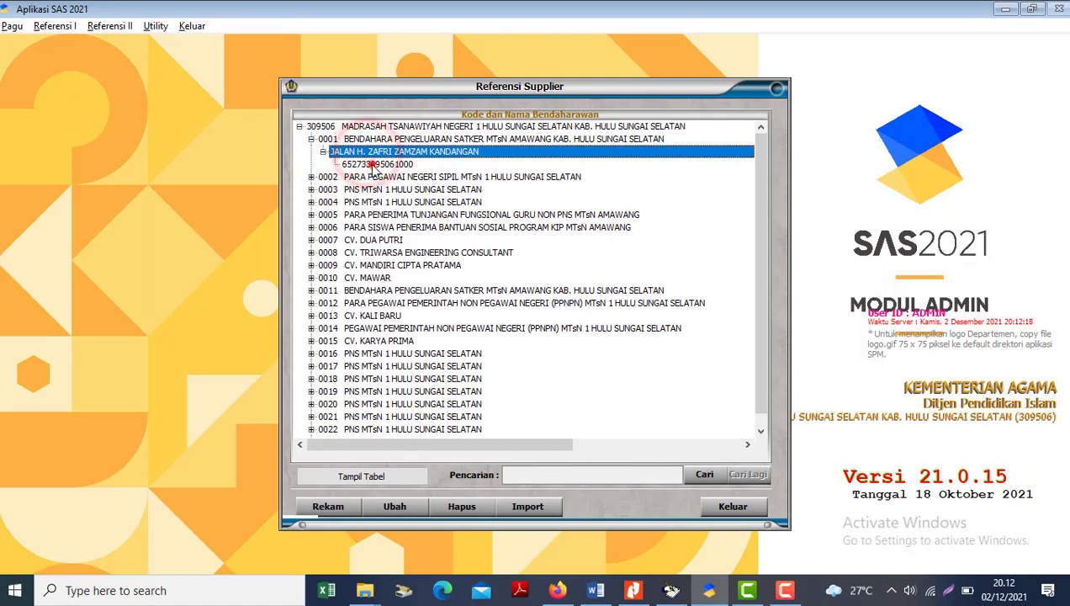
click(372, 164)
Step: Copy the Rekening number from supplier 0001's site address, then return to SAKTI
click(395, 506)
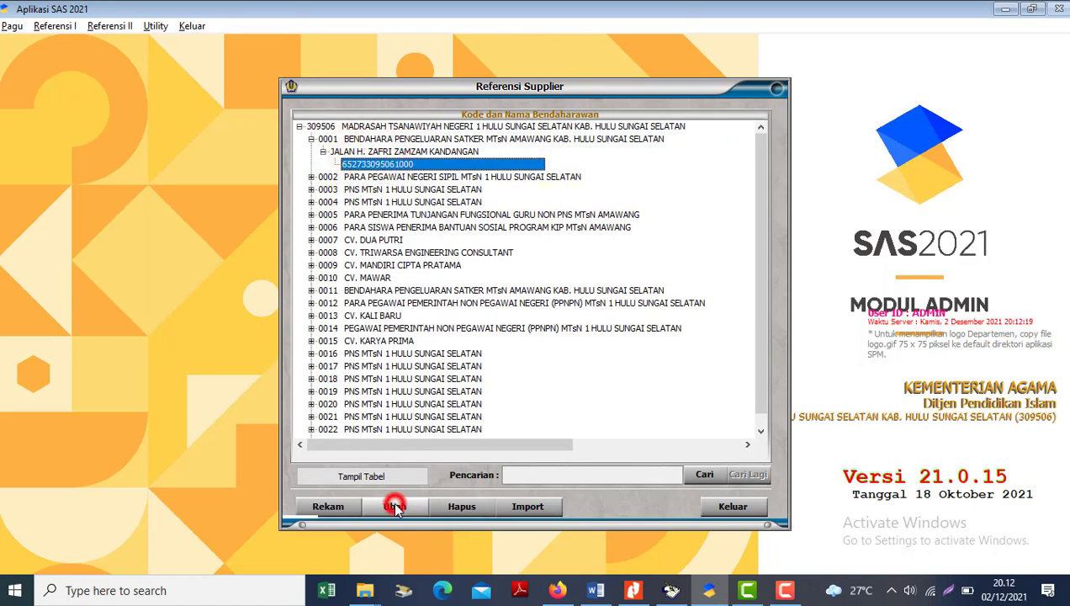
click(418, 372)
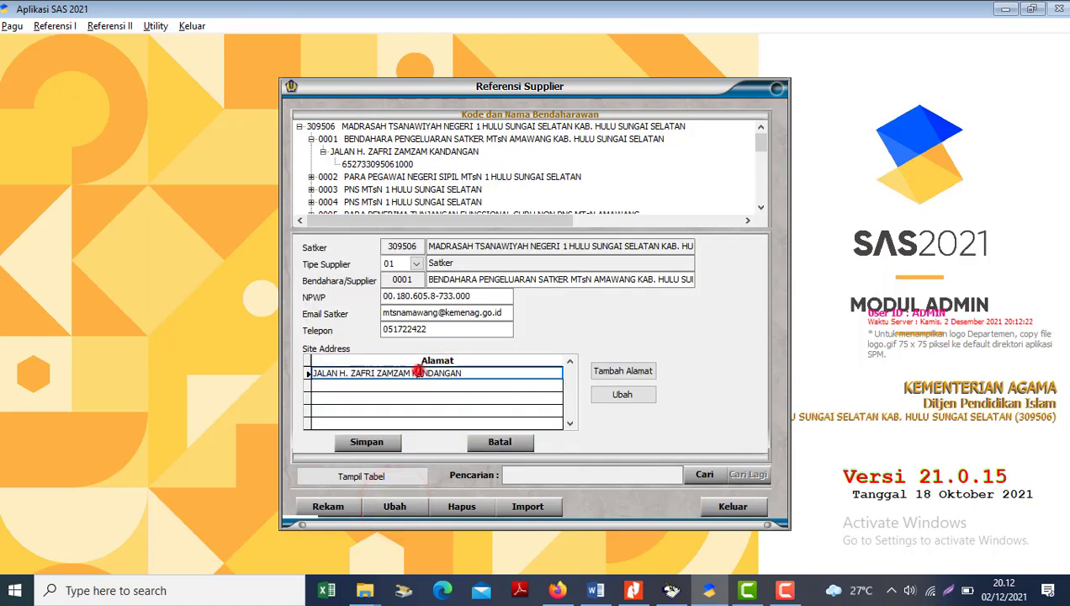
click(625, 396)
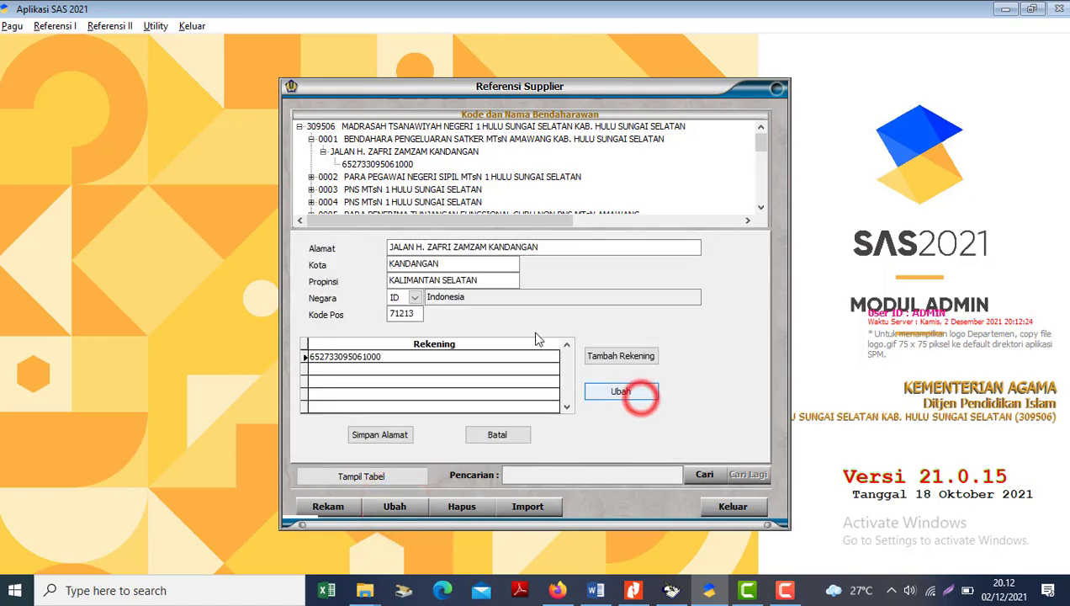
click(378, 357)
key(ctrl+c)
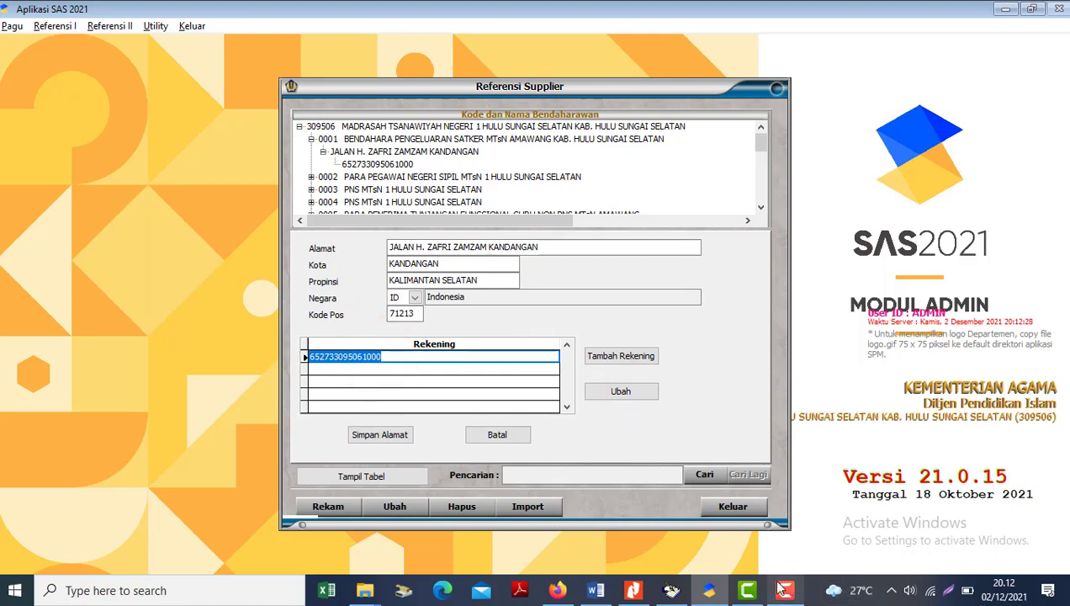
mouse_move(711, 591)
click(557, 590)
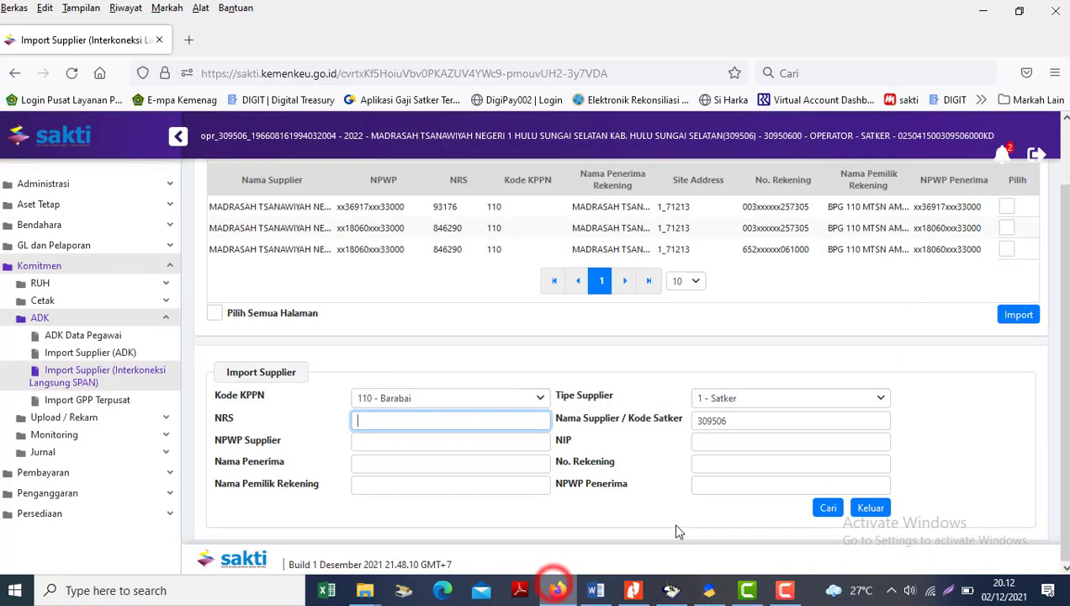
Step: Filter by the pasted treasurer account number, import the MADRASAH row, and acknowledge 'Import Data Supplier Berhasil'
click(707, 463)
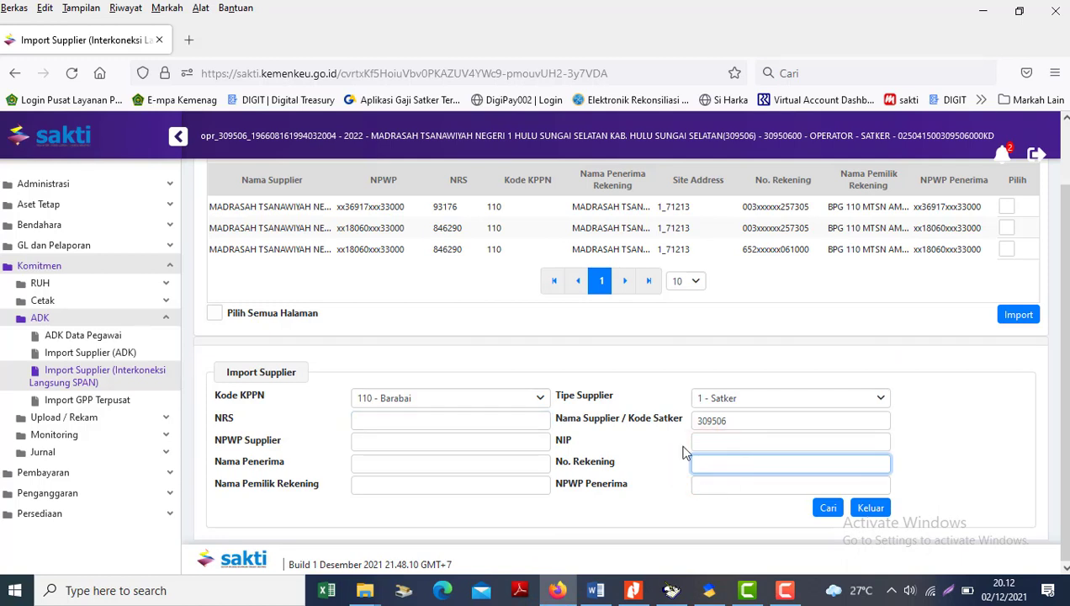
key(ctrl+v)
click(821, 507)
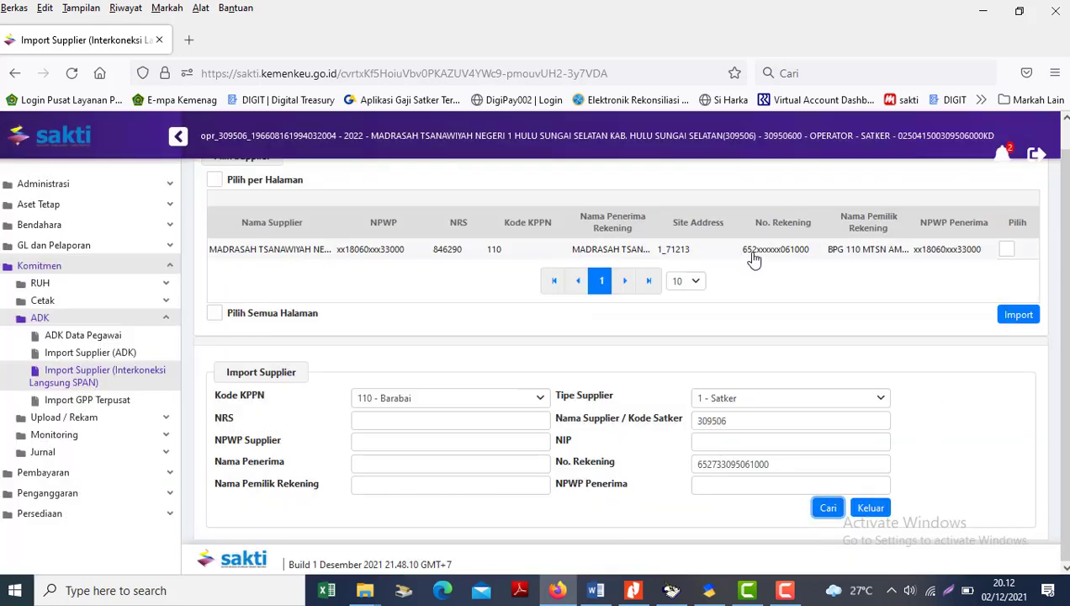
click(1006, 253)
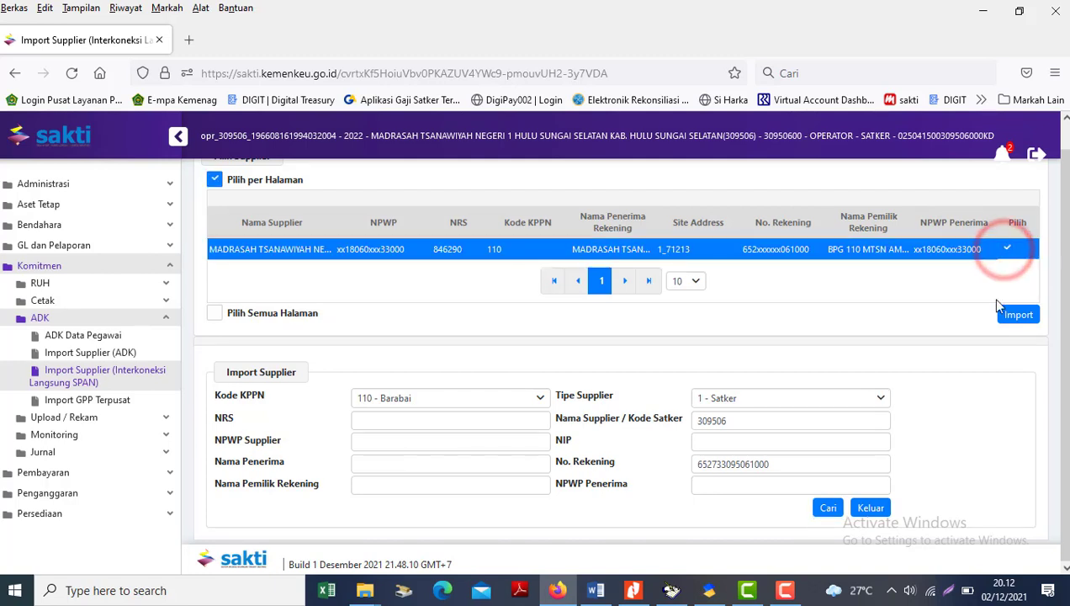
click(1014, 322)
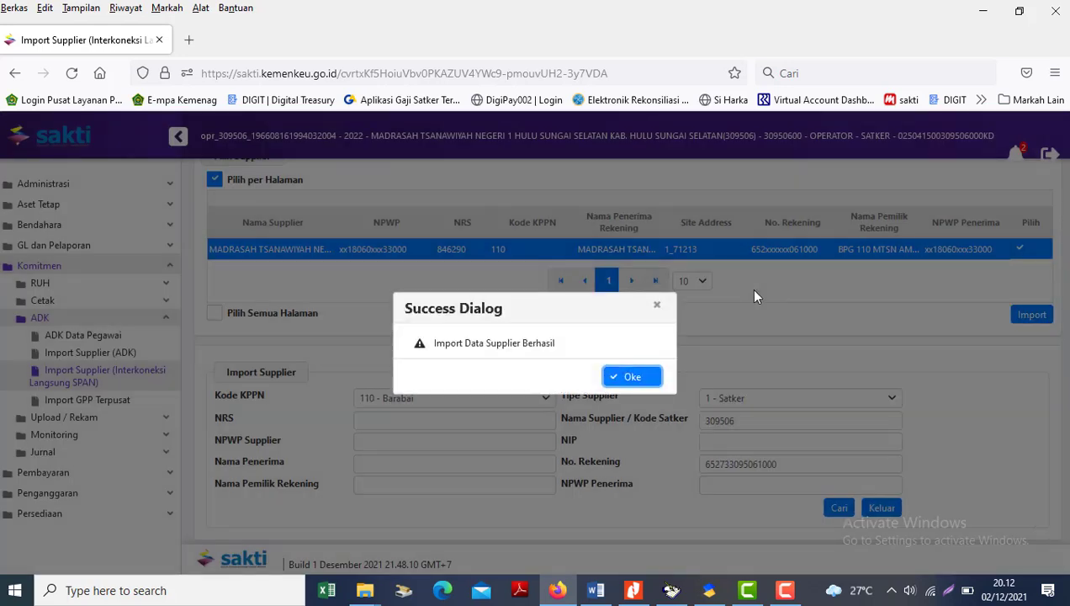
click(644, 377)
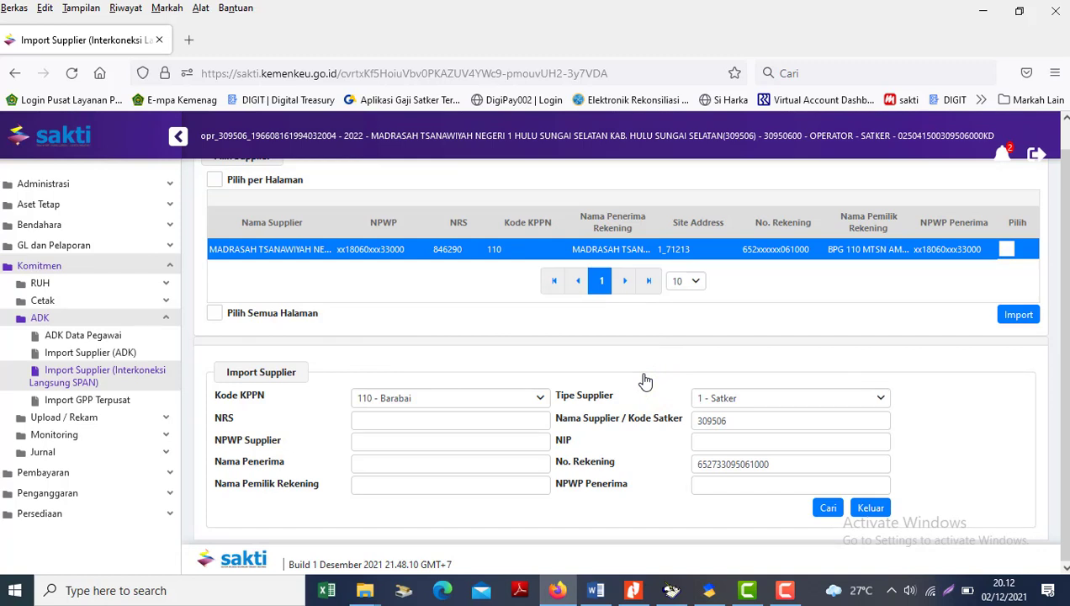
Step: Open Komitmen > RUH > Pencatatan Supplier, load the SATKER madrasah supplier, then switch to the Word notes
click(34, 287)
click(84, 303)
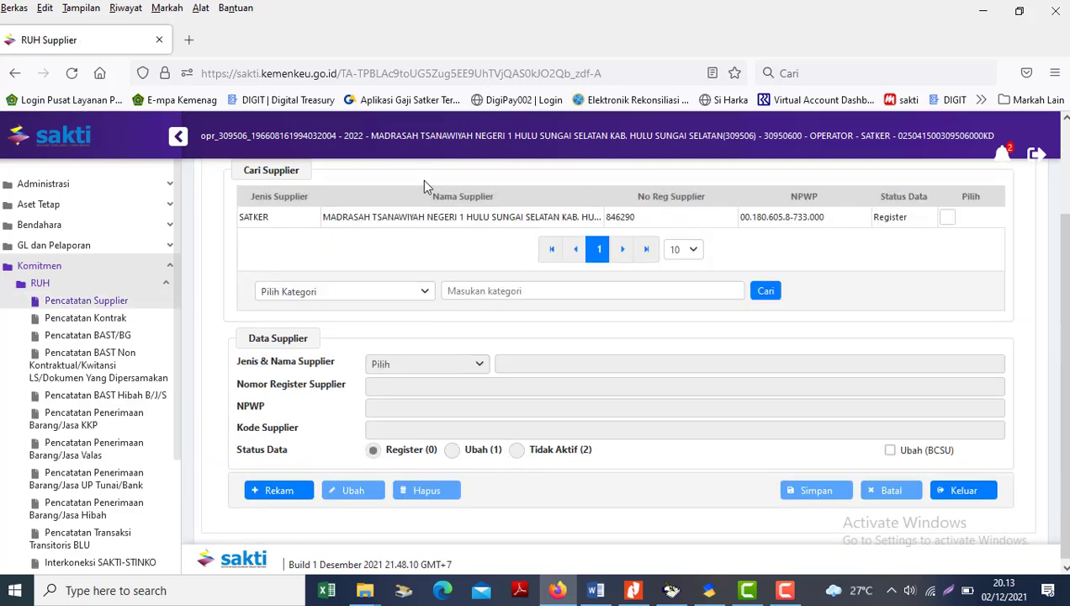
click(349, 217)
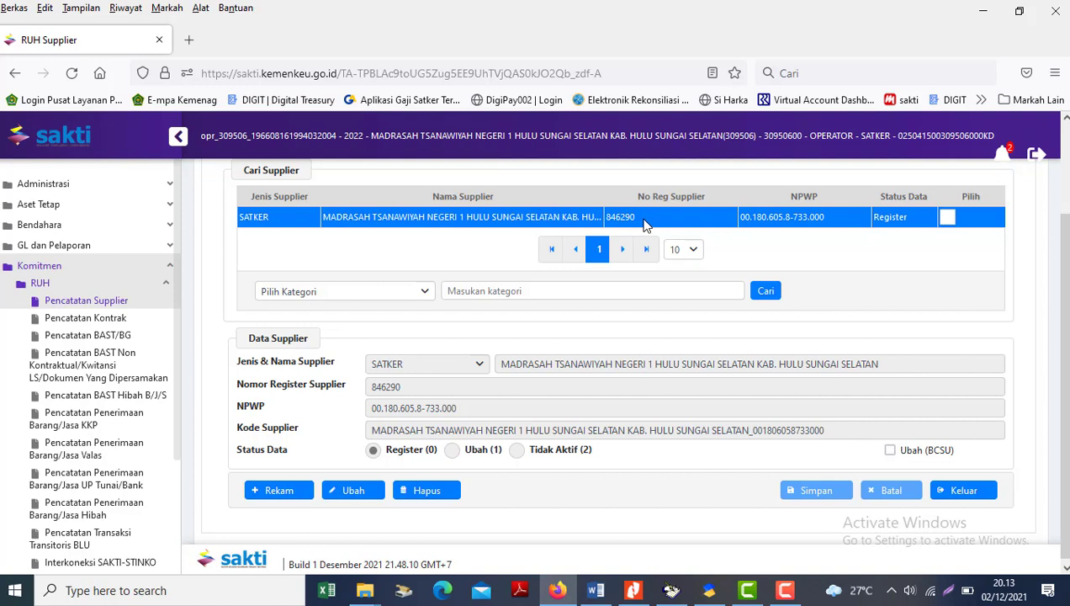
click(596, 590)
key(Down)
key(Down)
key(Down)
key(Down)
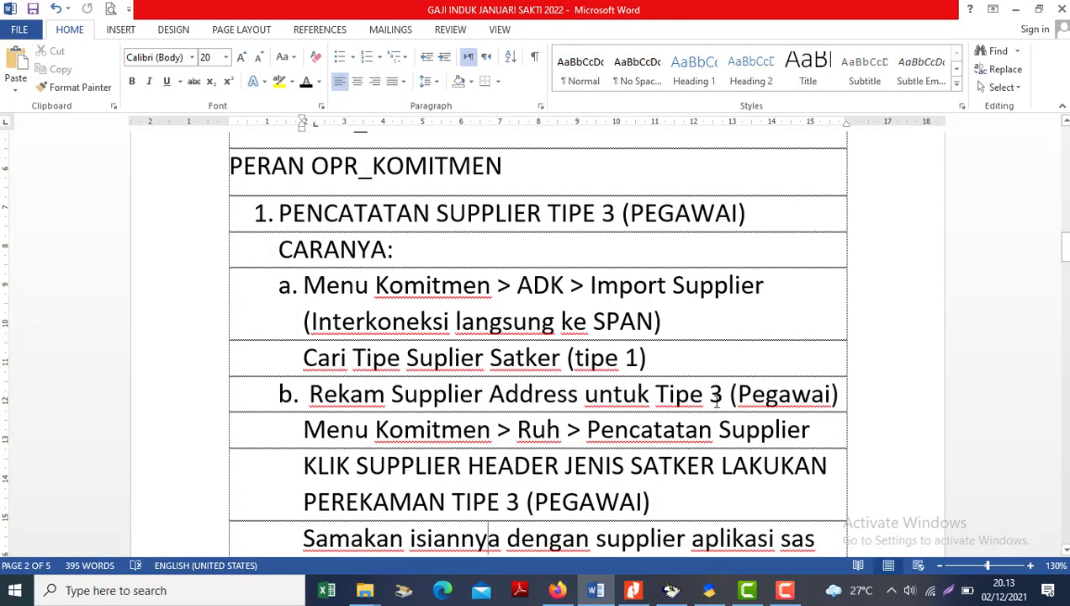
Step: Append 'tahun 2021' so the note reads 'aplikasi sas tahun 2021', then switch to the PDF guide
key(End)
text(tahun 2021)
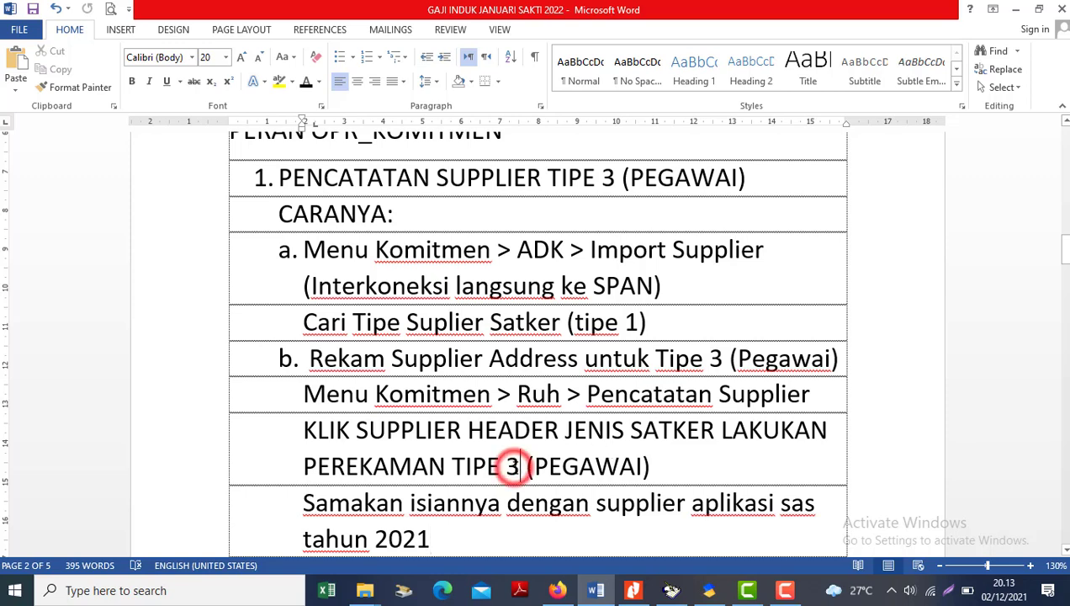
click(633, 590)
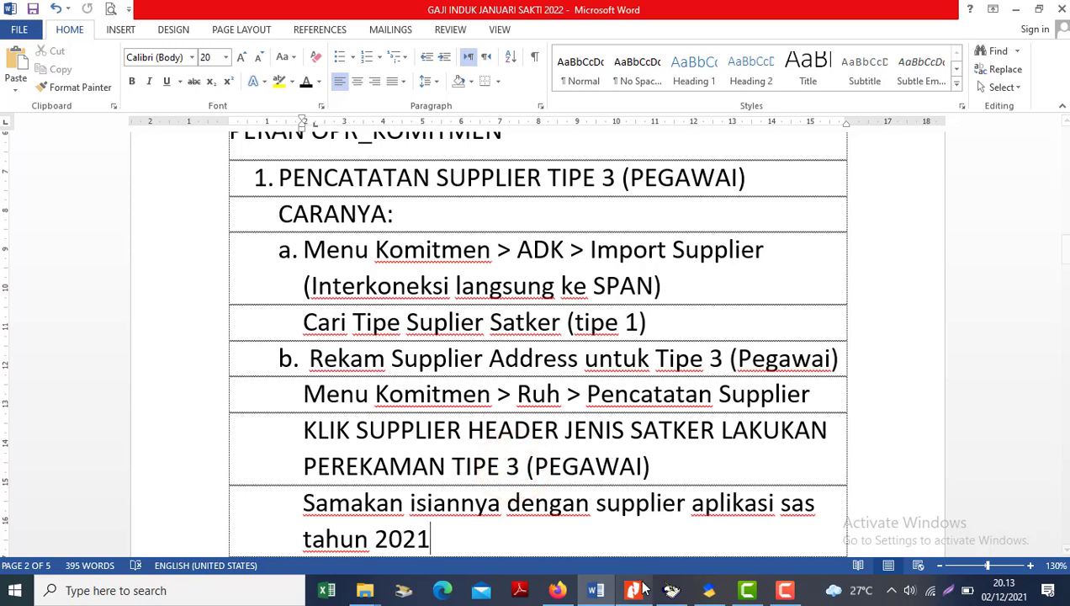
scroll(1064, 418, down, 15)
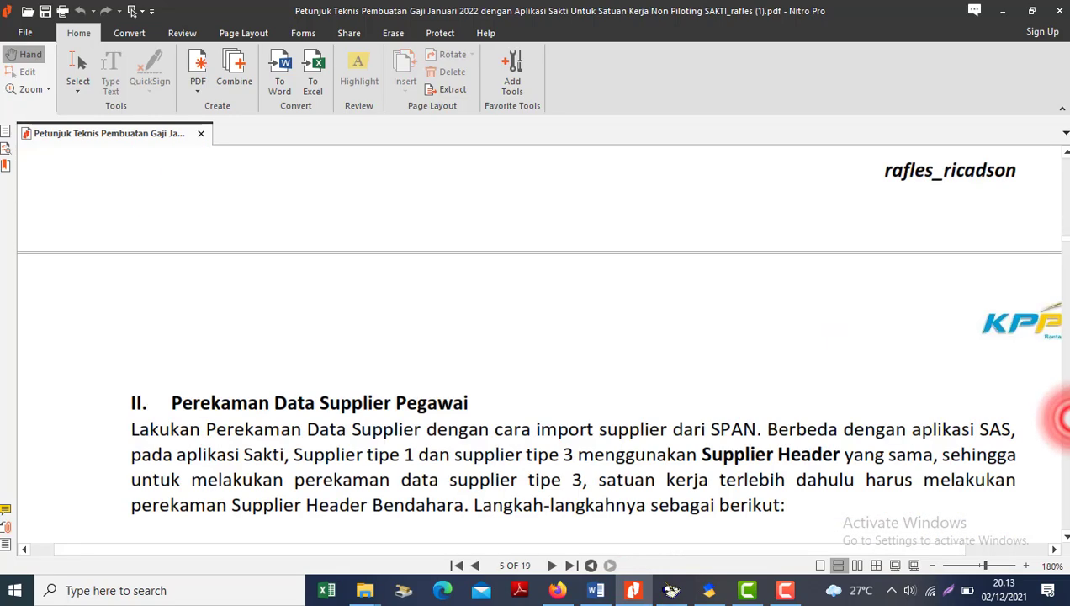
Step: Read the guide's Import Supplier and Pengisian data Alamat Supplier steps on pages 2–6, then return to SAKTI
scroll(1065, 418, down, 5)
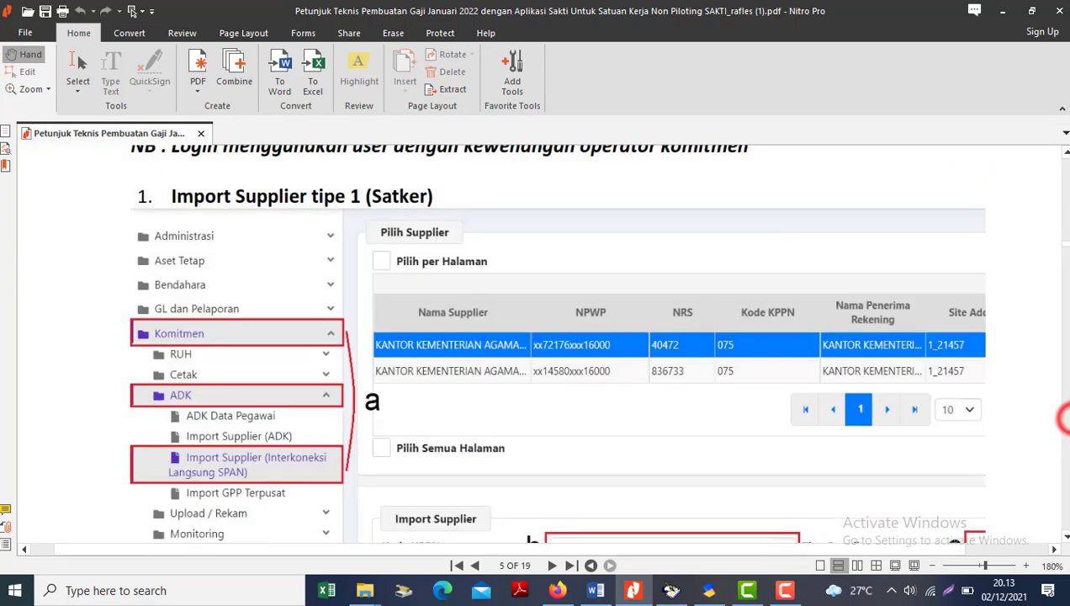
click(516, 355)
scroll(516, 354, down, 5)
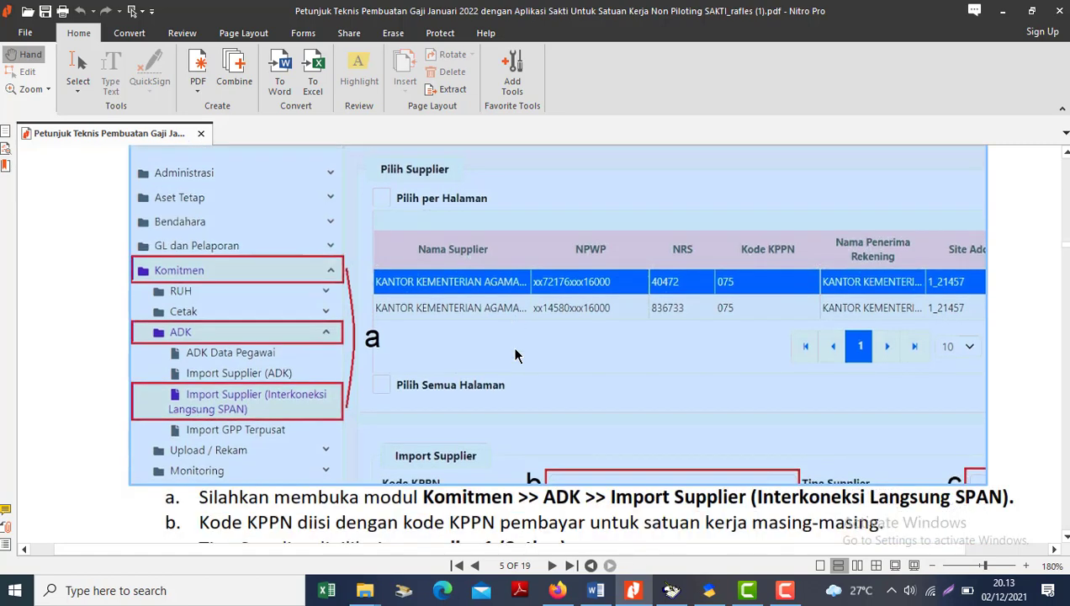
scroll(515, 355, down, 8)
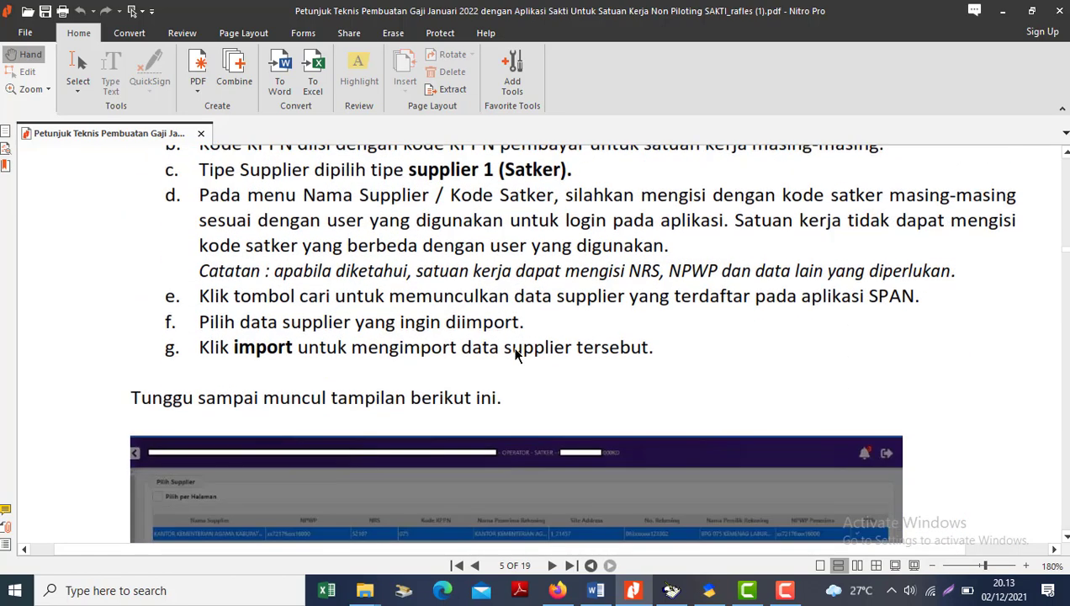
scroll(515, 355, down, 6)
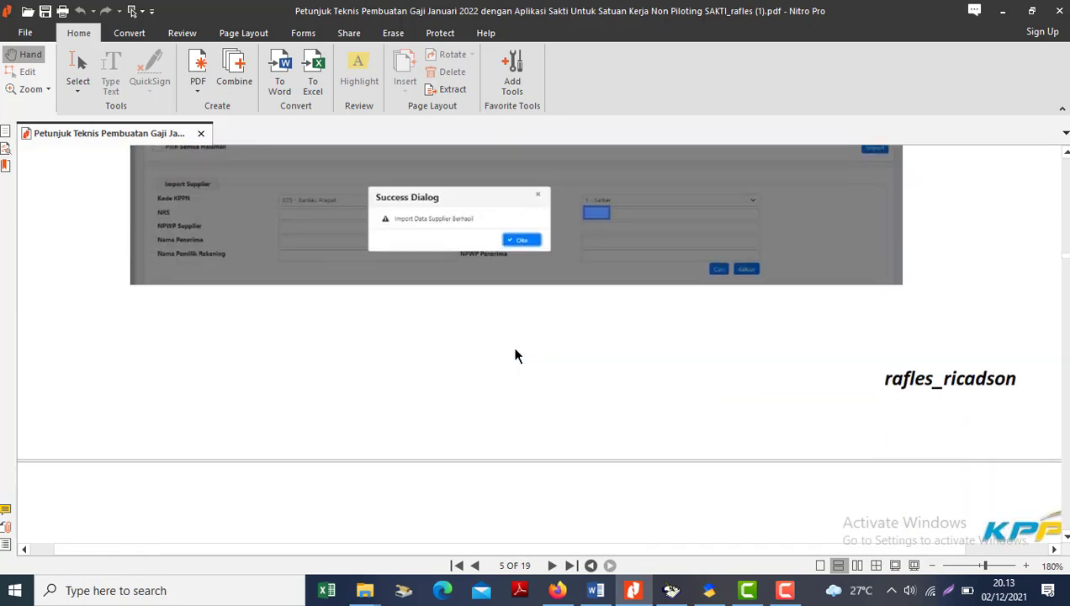
scroll(516, 354, down, 4)
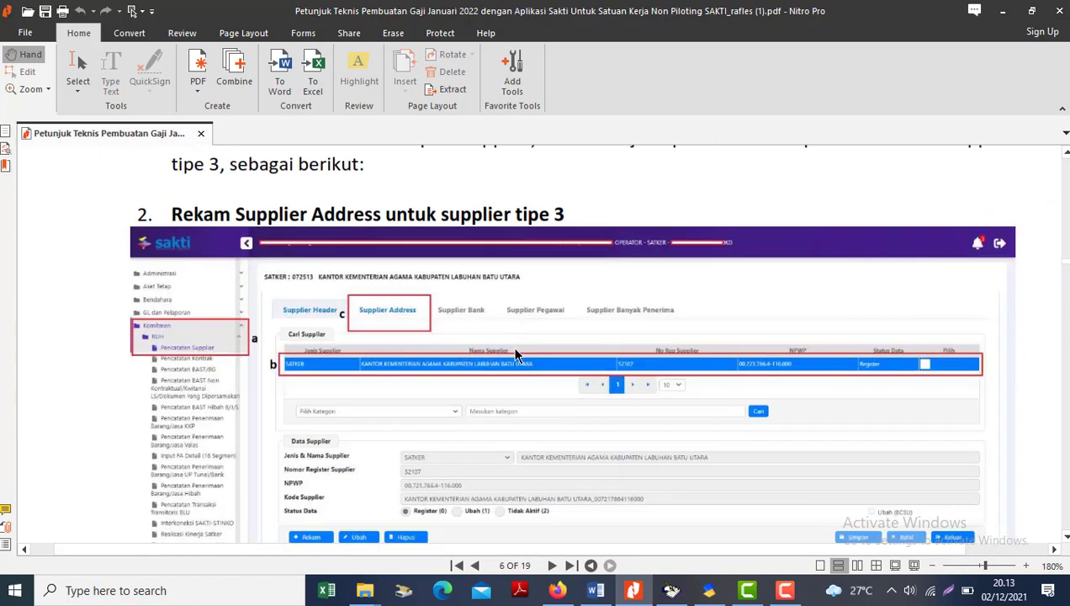
scroll(515, 354, down, 8)
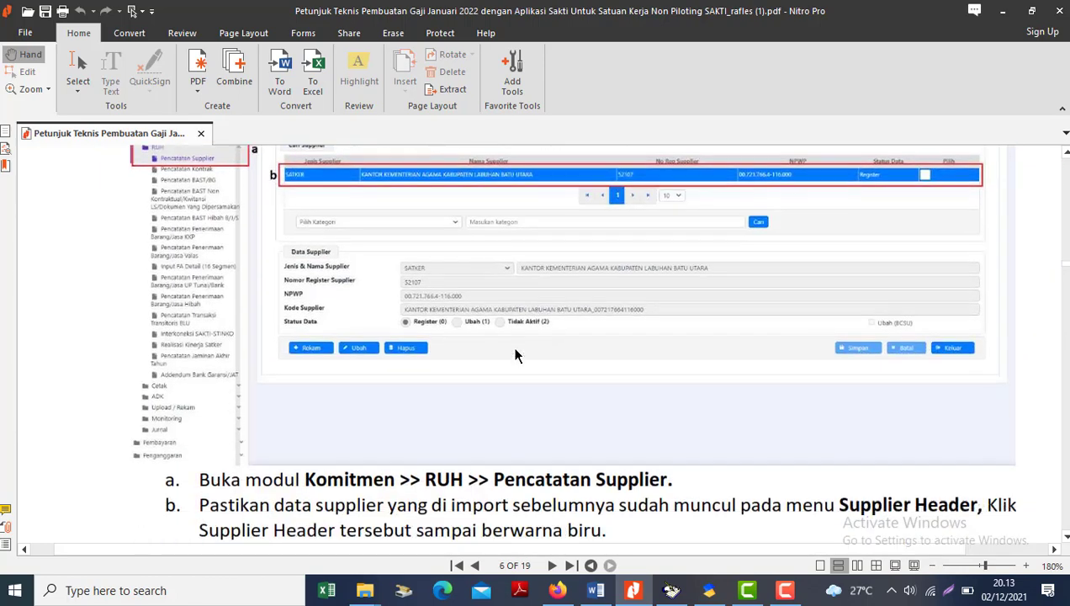
scroll(516, 354, down, 2)
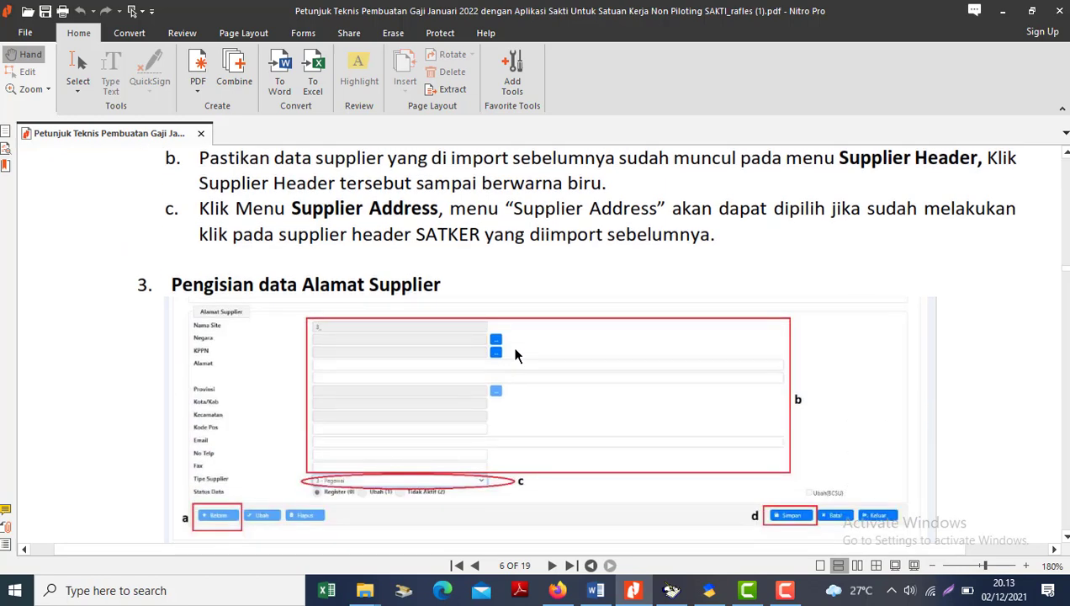
scroll(516, 355, up, 2)
scroll(516, 354, down, 6)
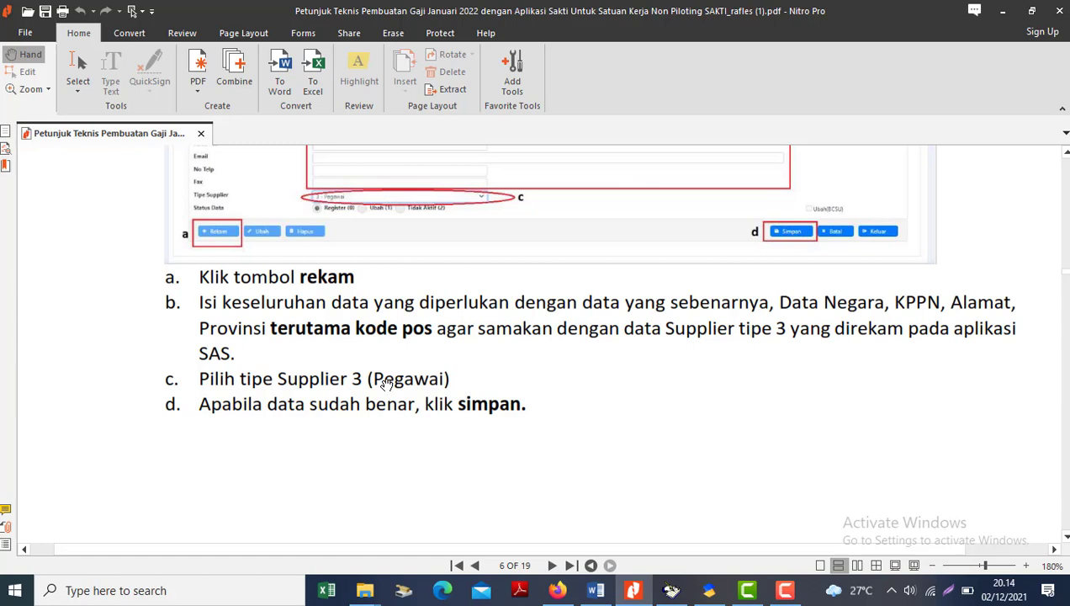
click(551, 593)
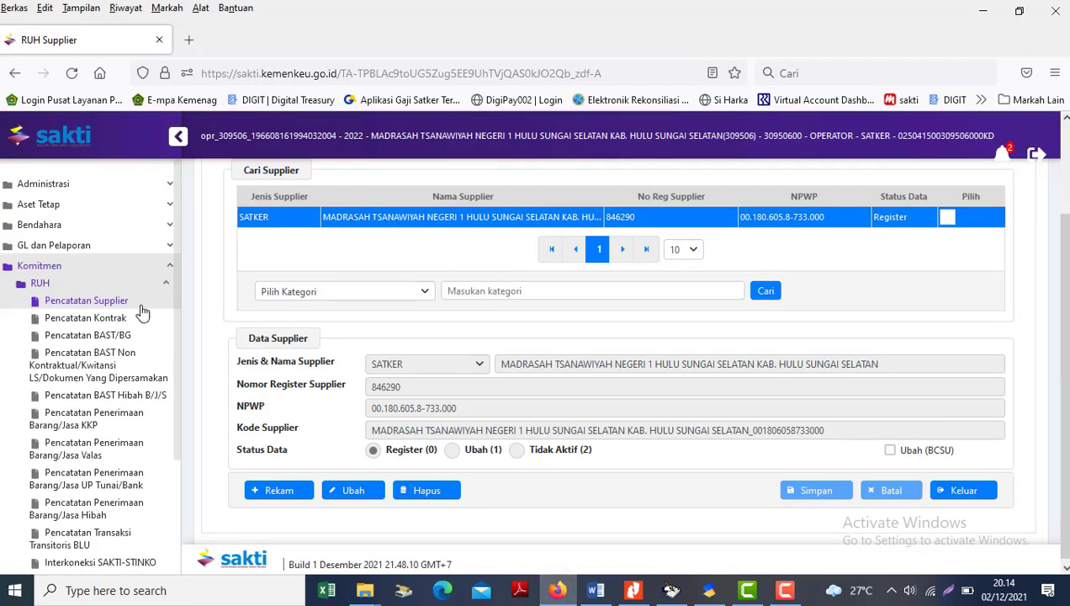
Step: Reload Pencatatan Supplier, select the SATKER madrasah supplier, and show its Supplier Address tab with site 1_71213
click(47, 283)
click(47, 283)
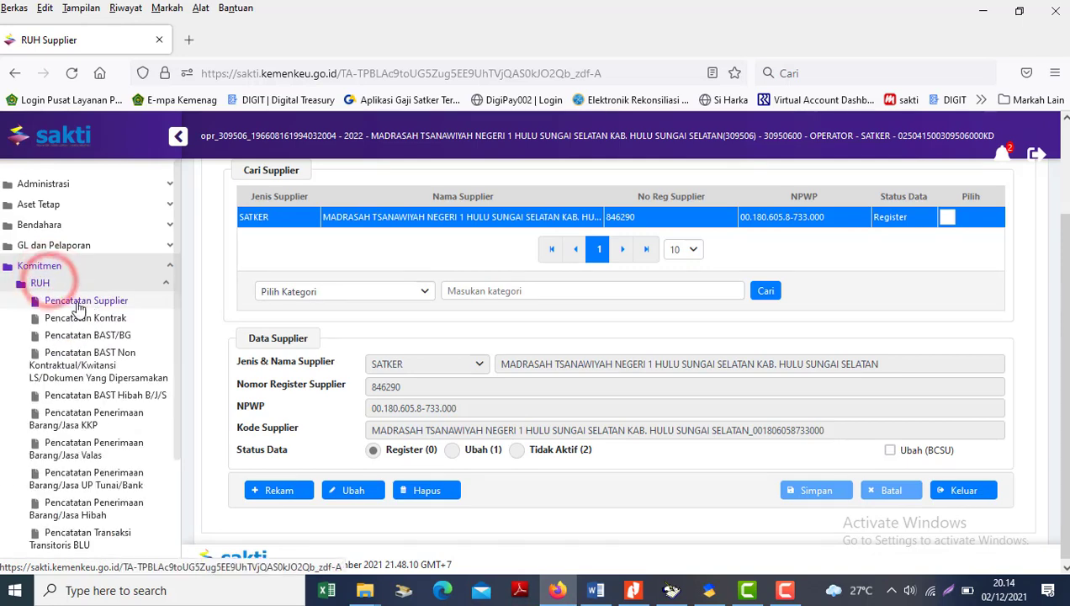
click(360, 217)
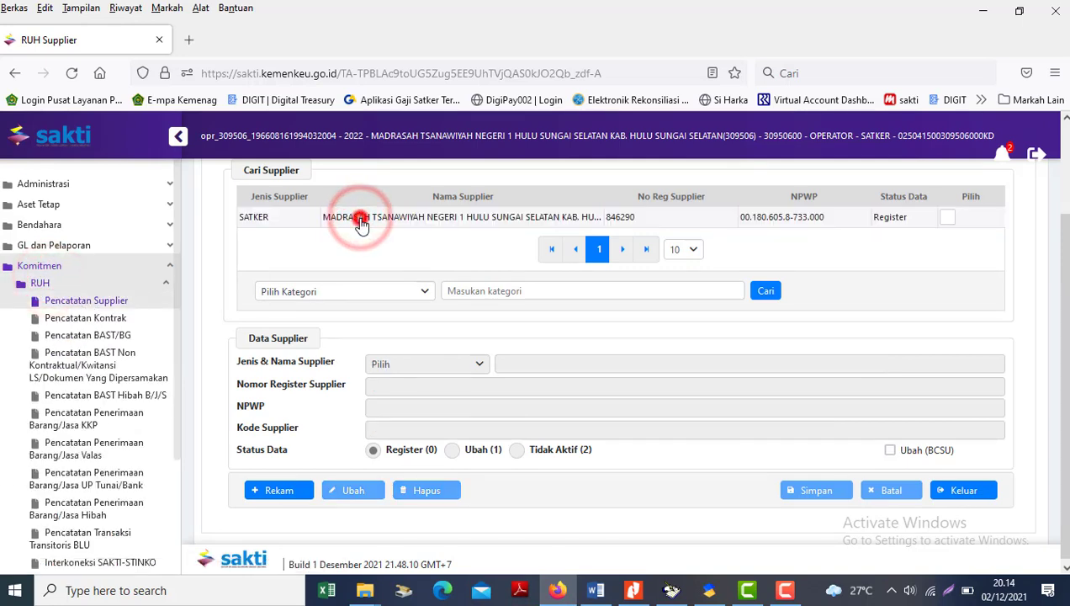
click(360, 217)
drag(1065, 299, 1065, 219)
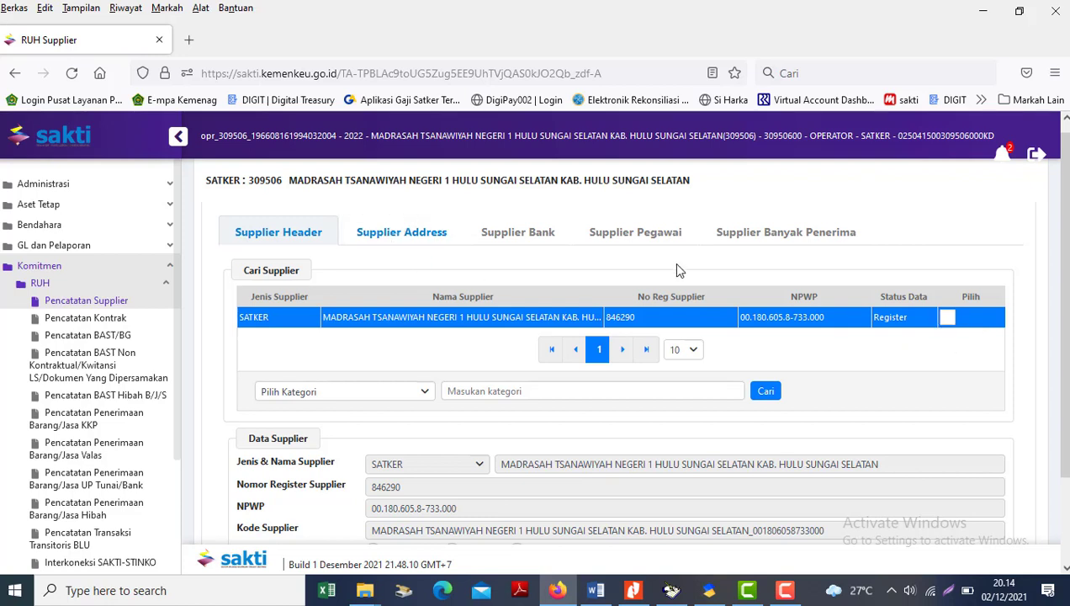
click(416, 237)
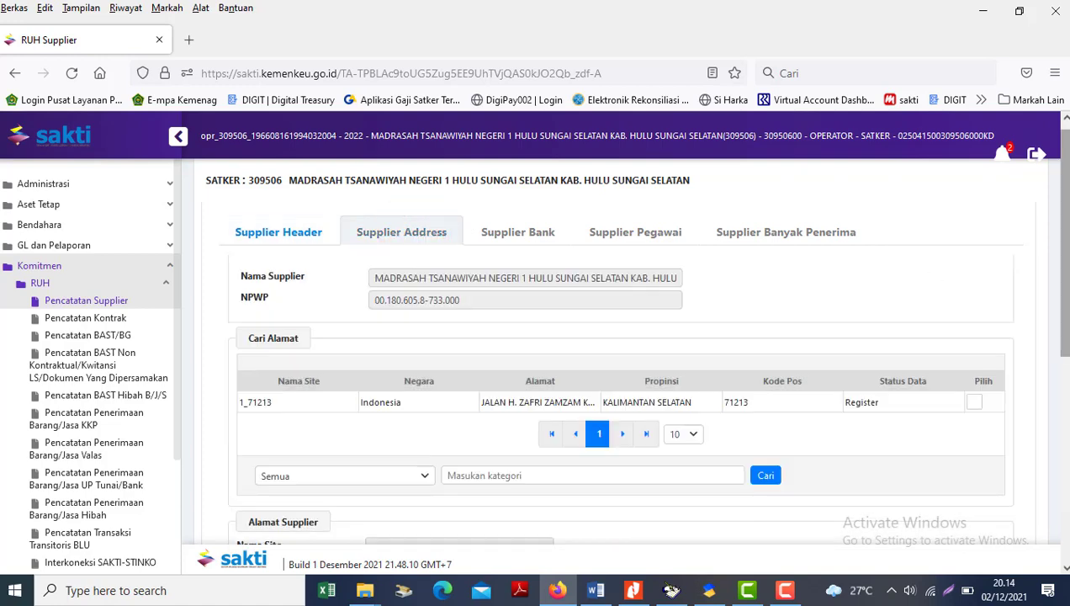
drag(1065, 192, 1065, 261)
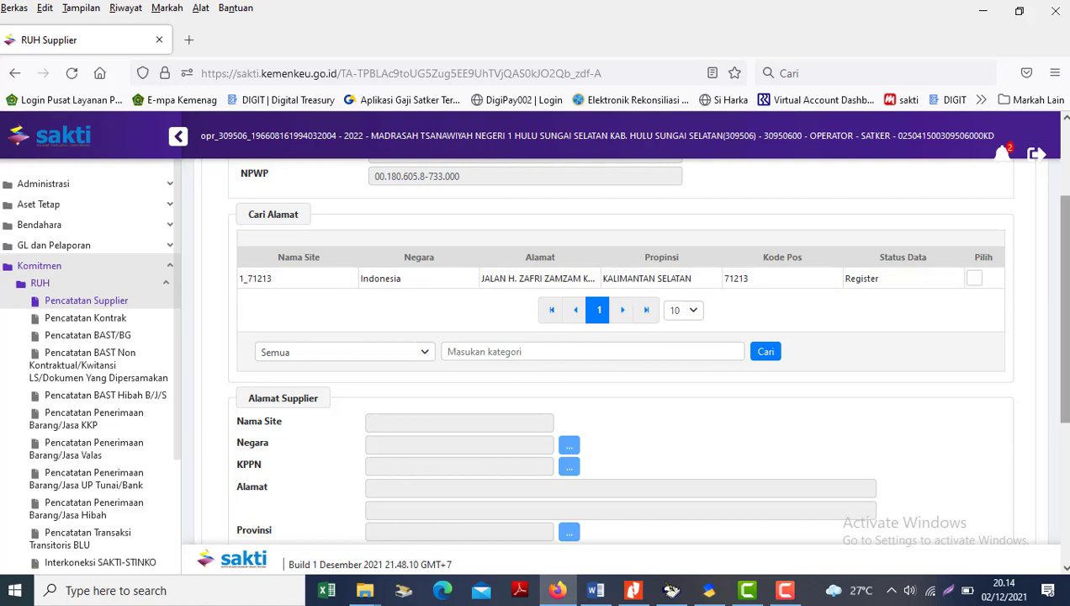
drag(1064, 307, 1064, 450)
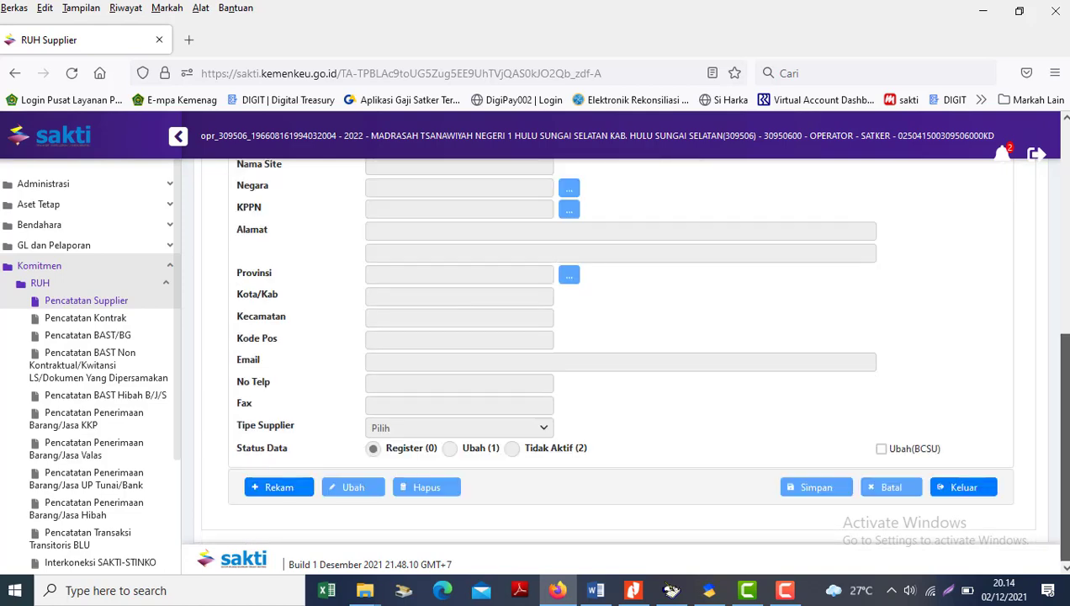
Step: Start a new supplier address and set Negara to Indonesia by searching country code 'id'
click(278, 492)
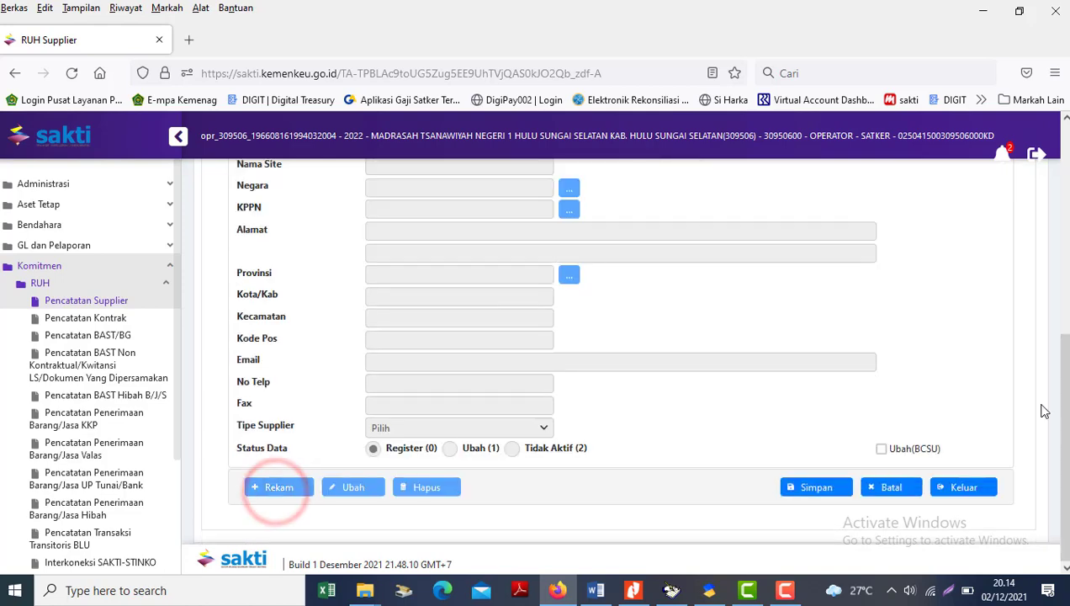
drag(1064, 396, 1064, 311)
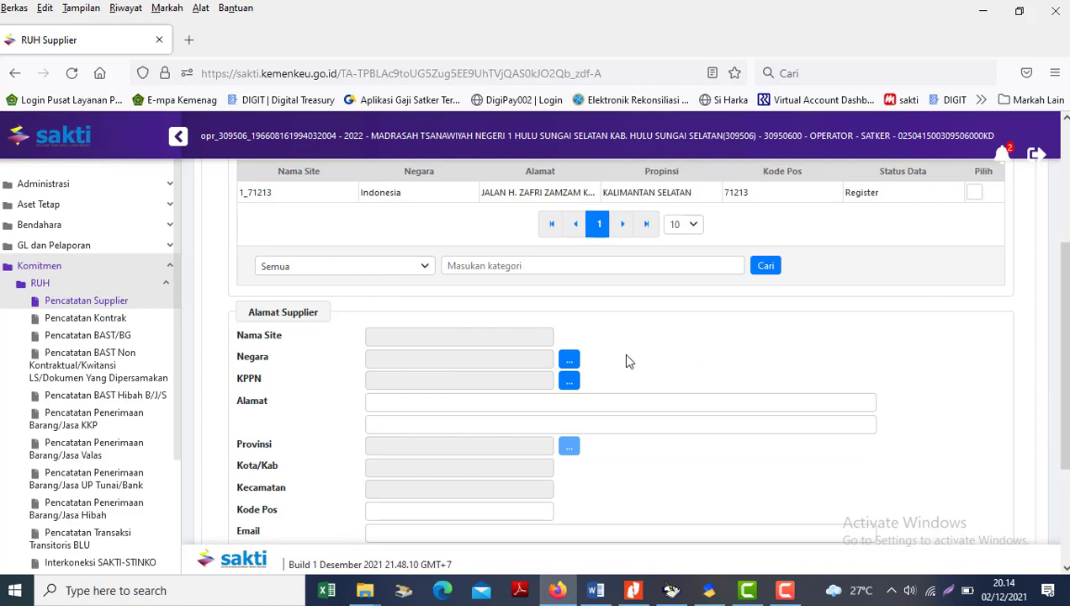
click(569, 359)
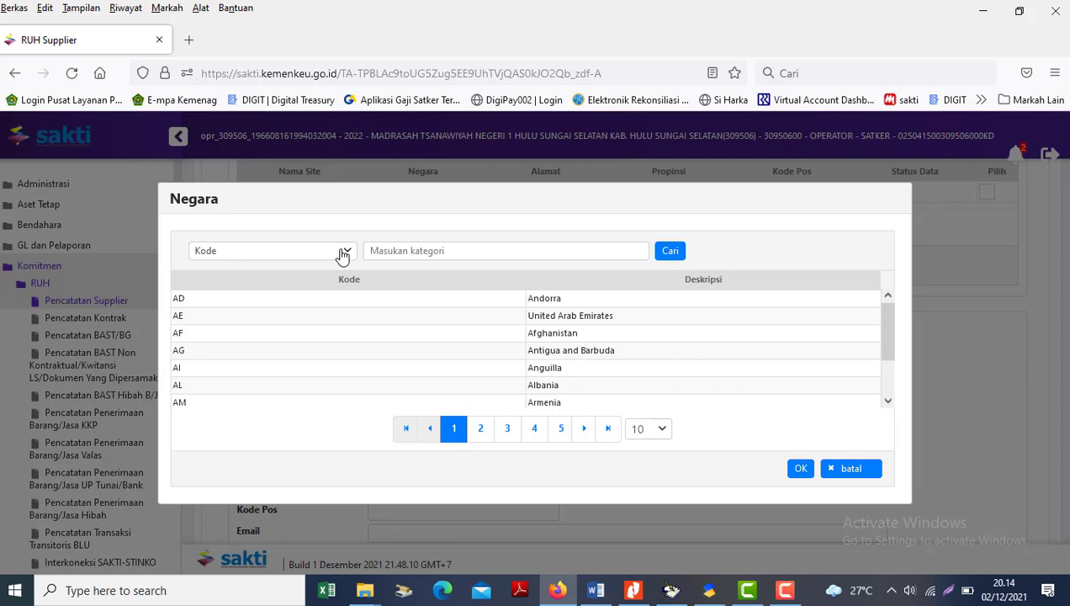
click(341, 251)
click(341, 249)
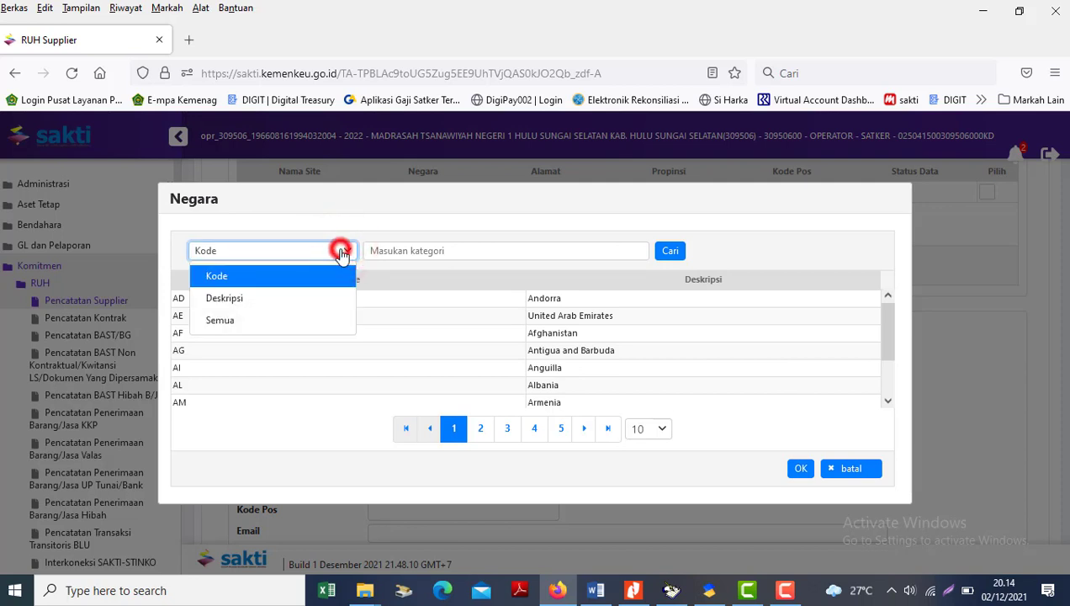
click(396, 254)
text(id)
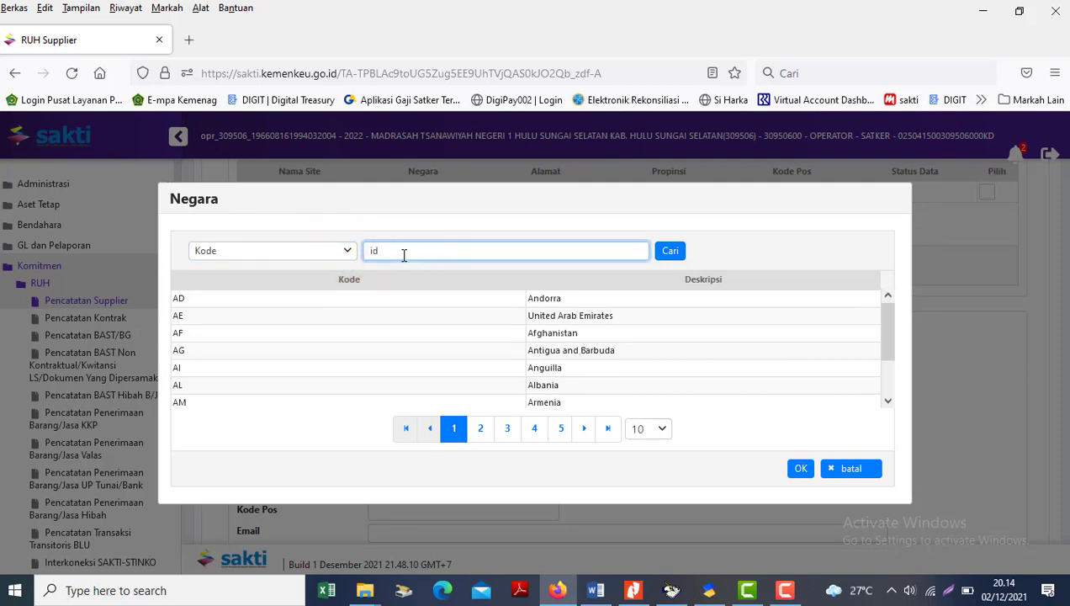
click(669, 254)
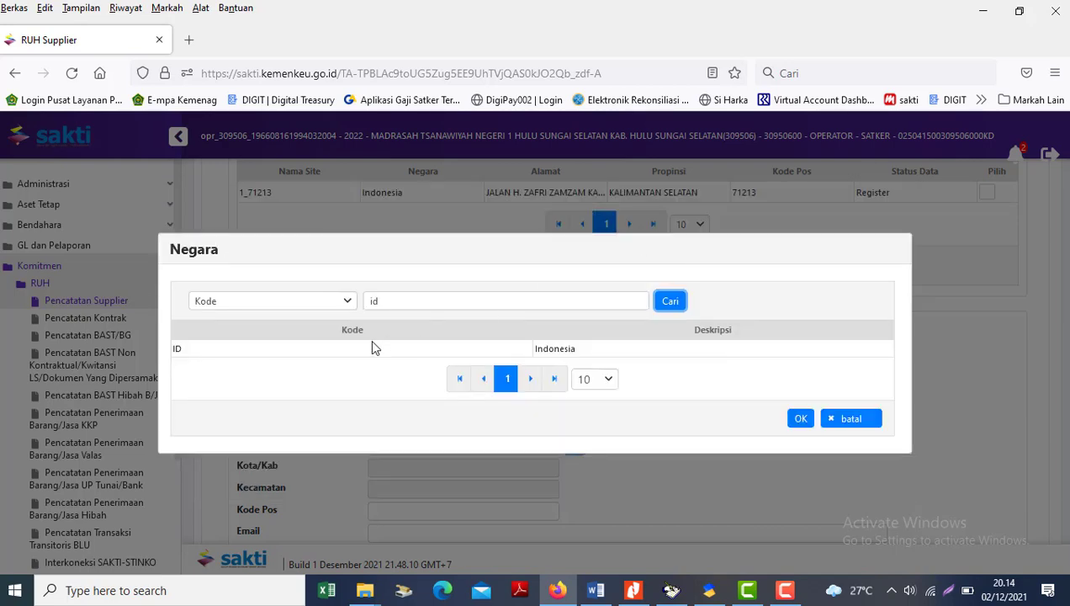
click(335, 346)
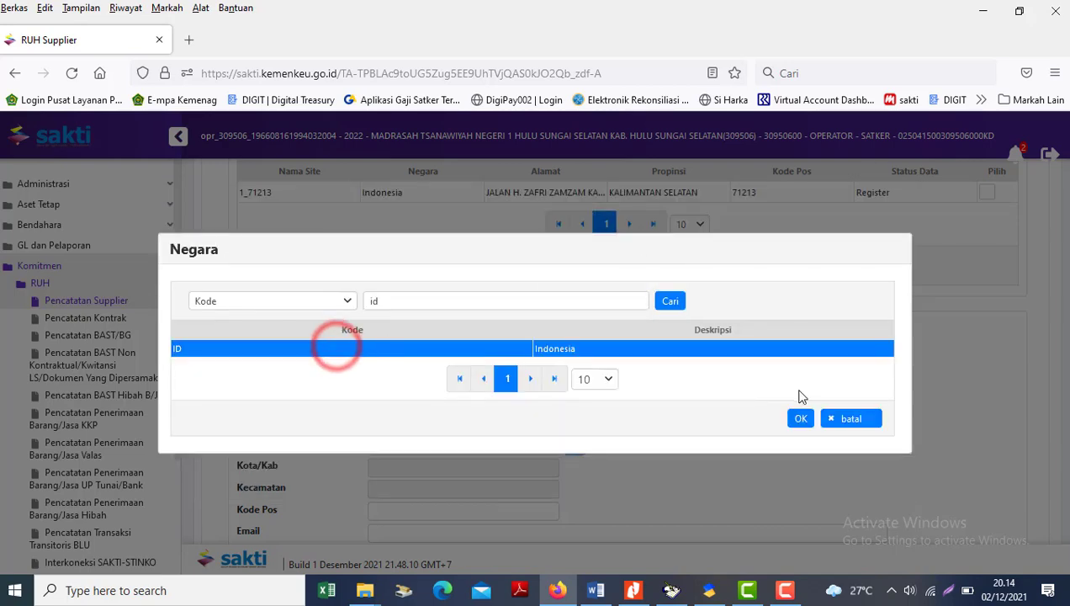
click(795, 423)
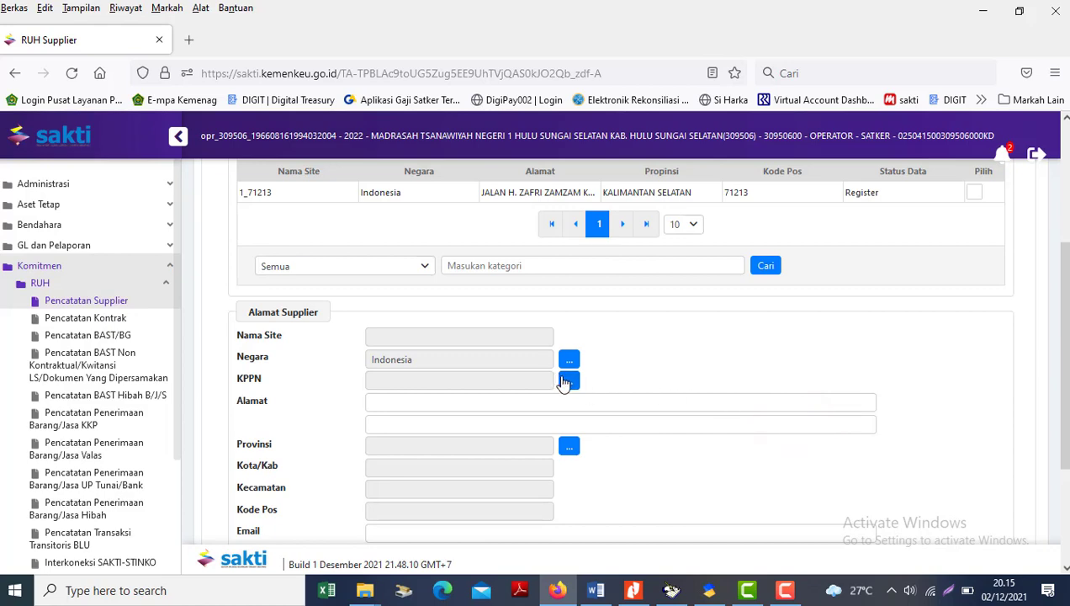
Step: Set the address's KPPN to 110 Barabai via the KPPN lookup
click(569, 384)
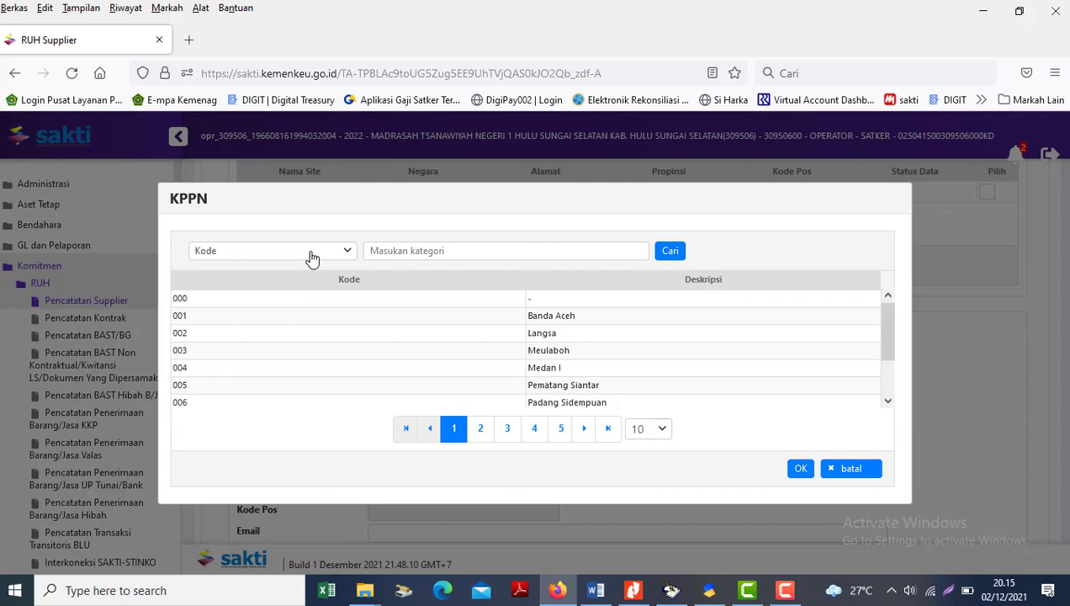
click(406, 253)
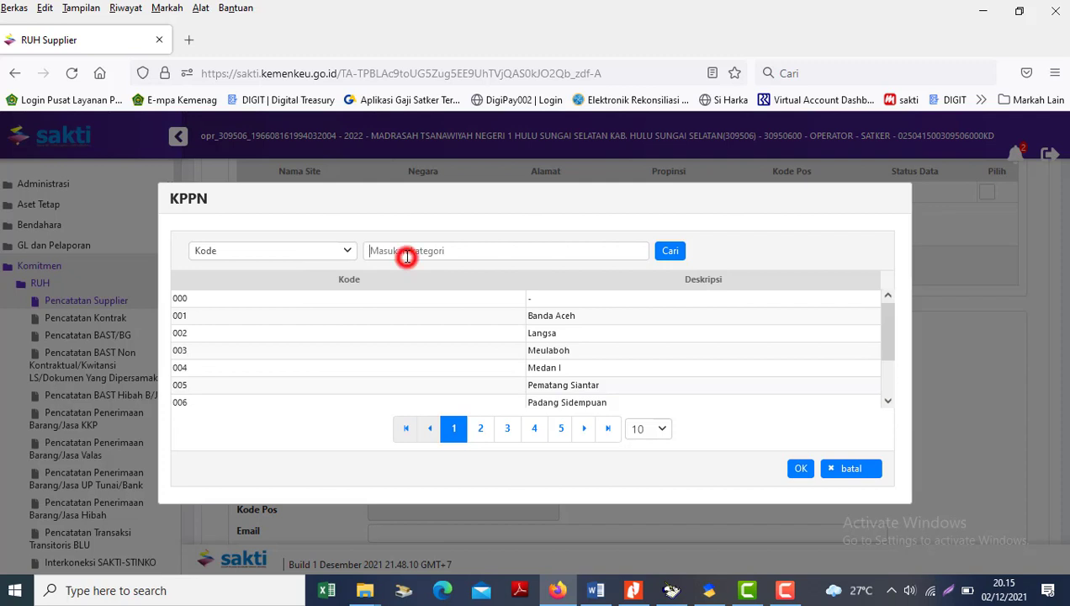
text(110)
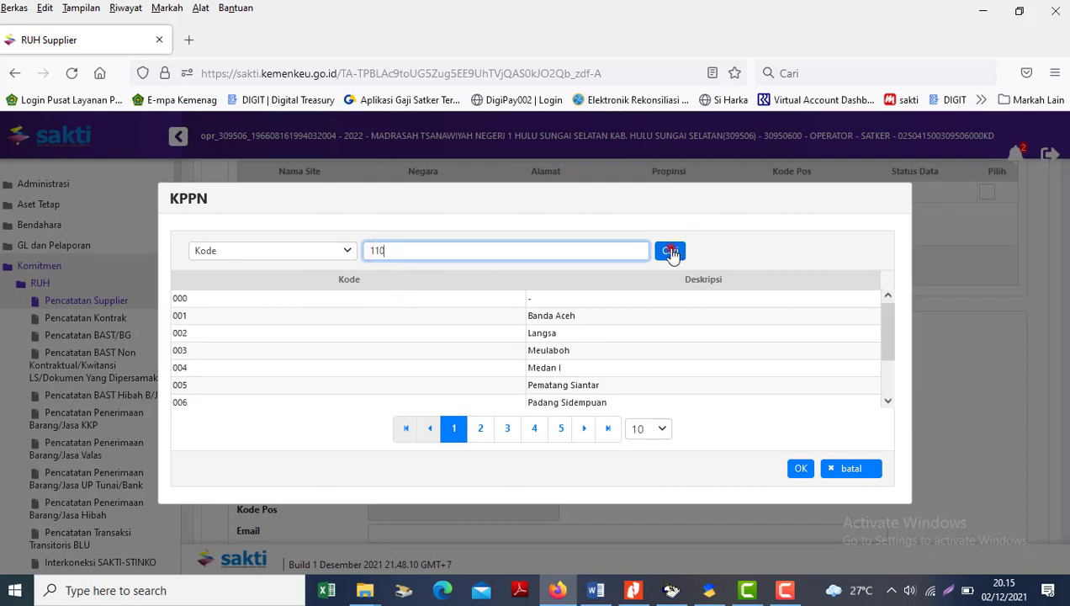
click(671, 250)
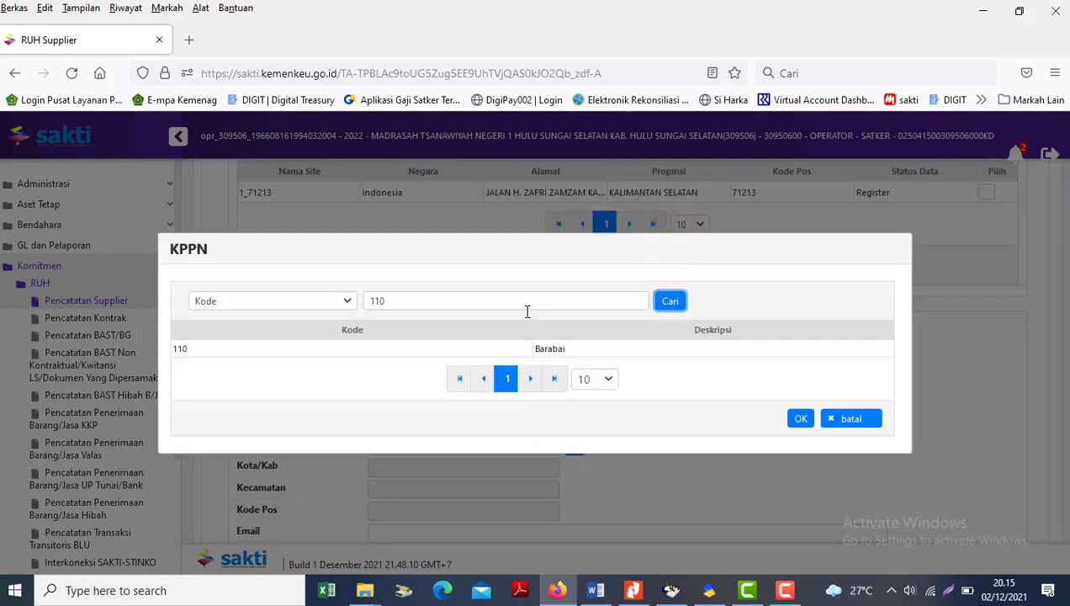
click(478, 349)
click(796, 421)
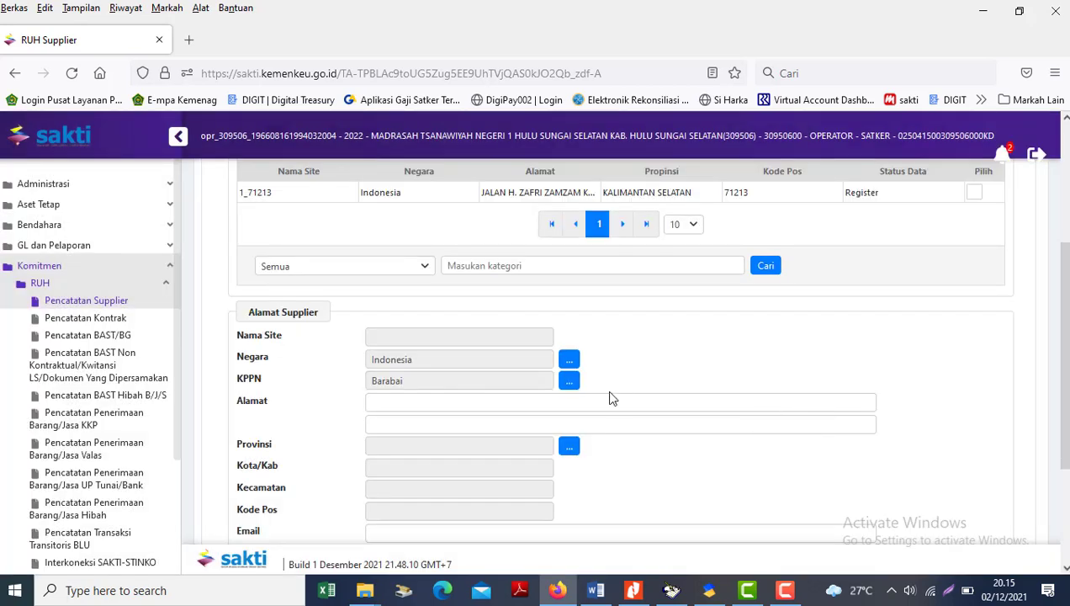
Step: Fill Alamat with the supplier's street address copied from Aplikasi SAS 2021
click(491, 406)
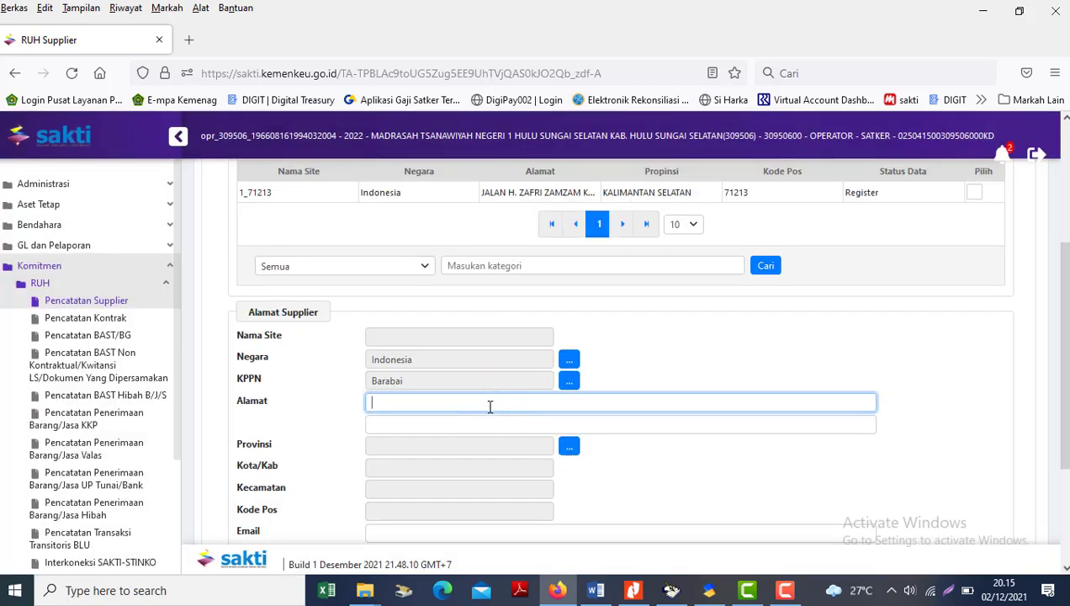
click(708, 590)
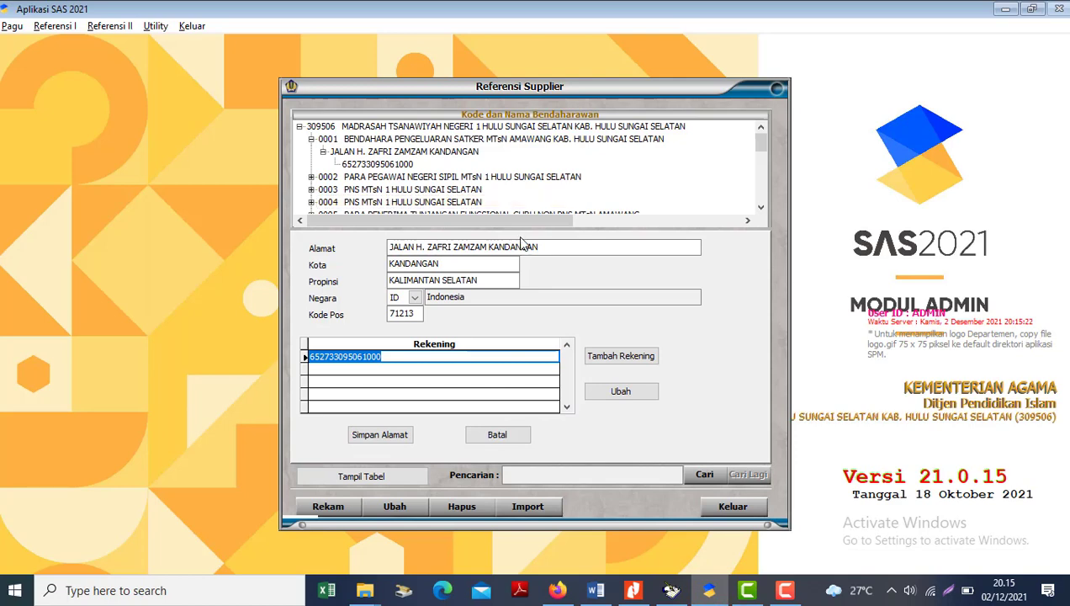
drag(539, 247, 370, 237)
key(ctrl+c)
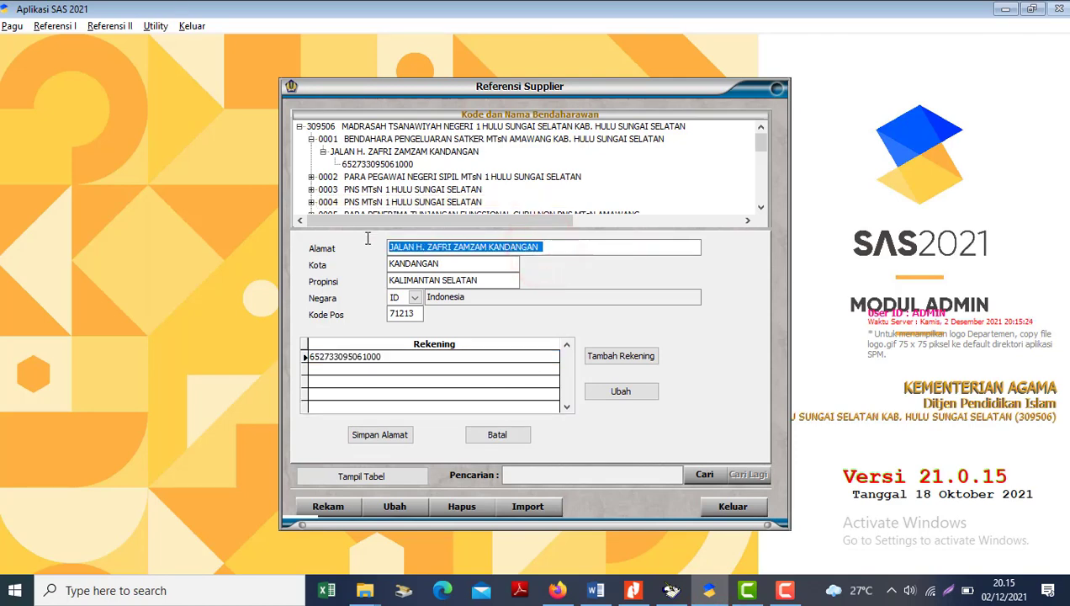
key(alt+Tab)
click(614, 397)
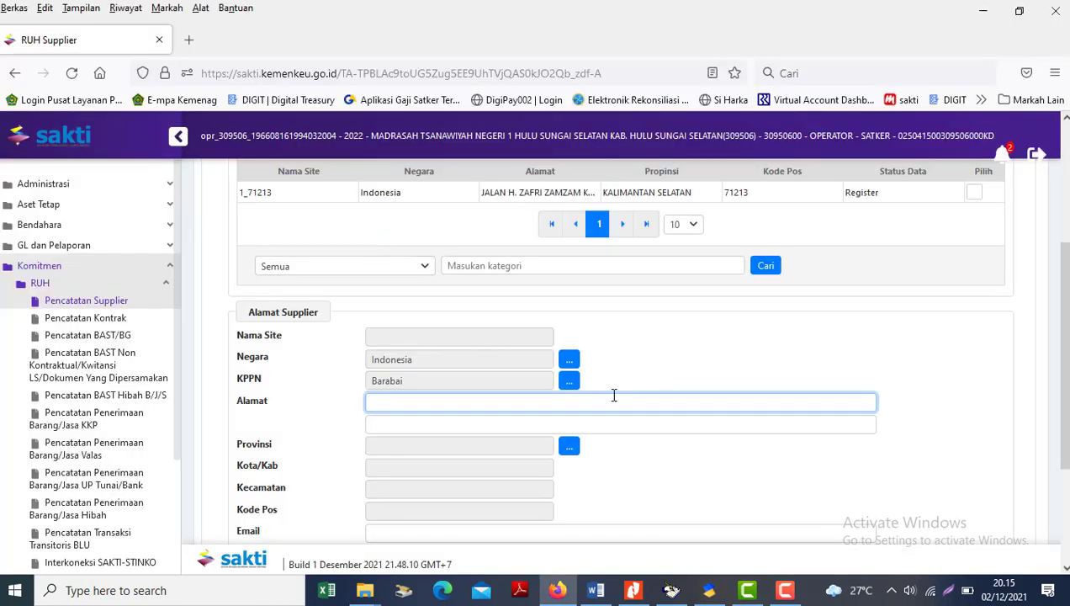
key(ctrl+v)
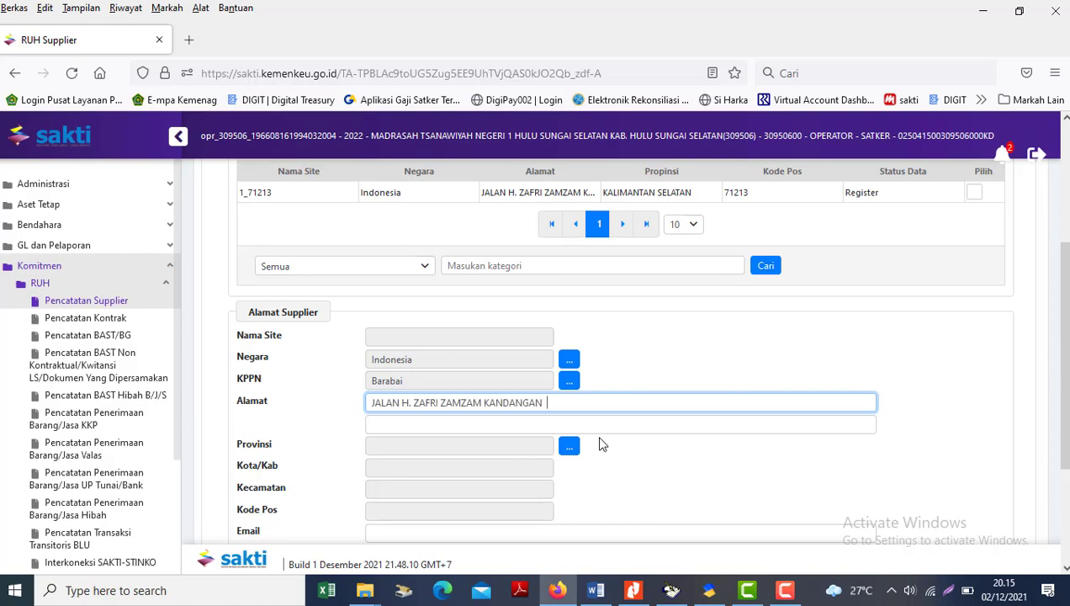
Step: Open the Lokasi lookup and search locations by Provinsi 'kali' for Kalimantan Selatan
click(577, 451)
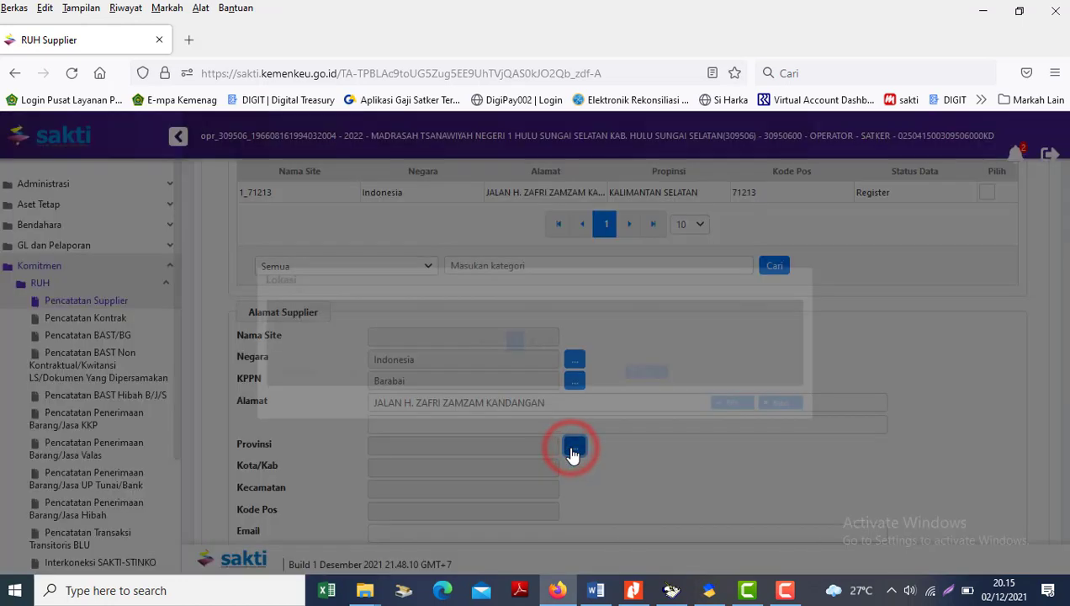
key(alt+Tab)
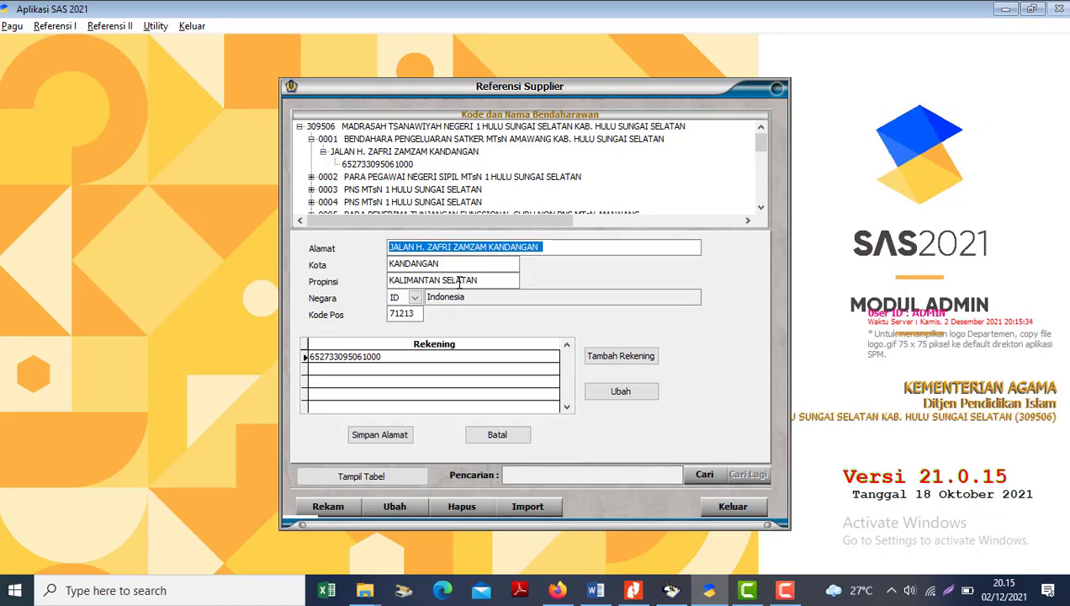
key(alt+Tab)
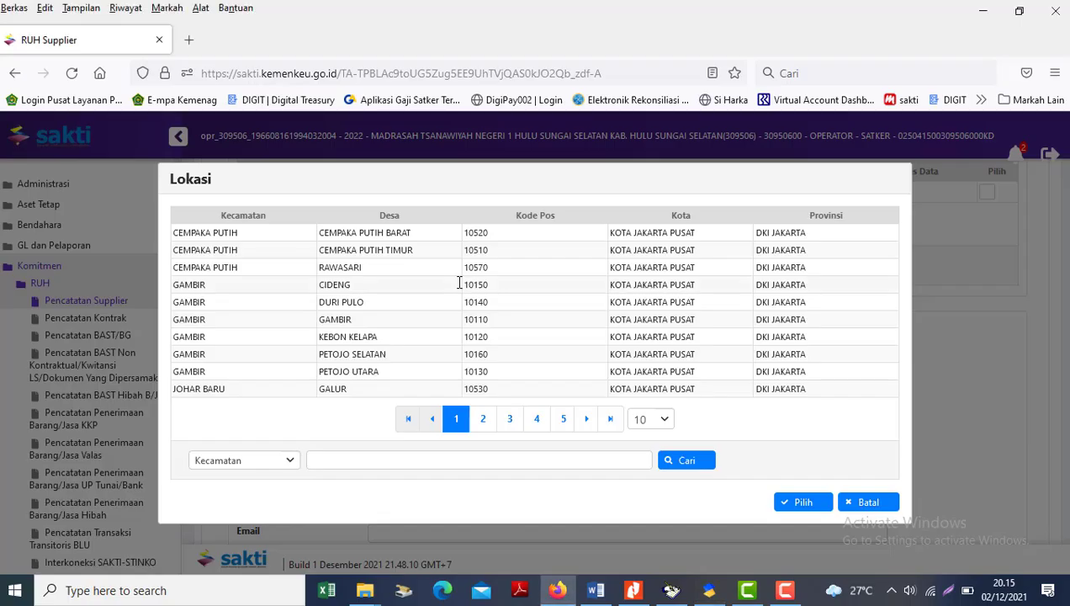
click(299, 460)
click(226, 414)
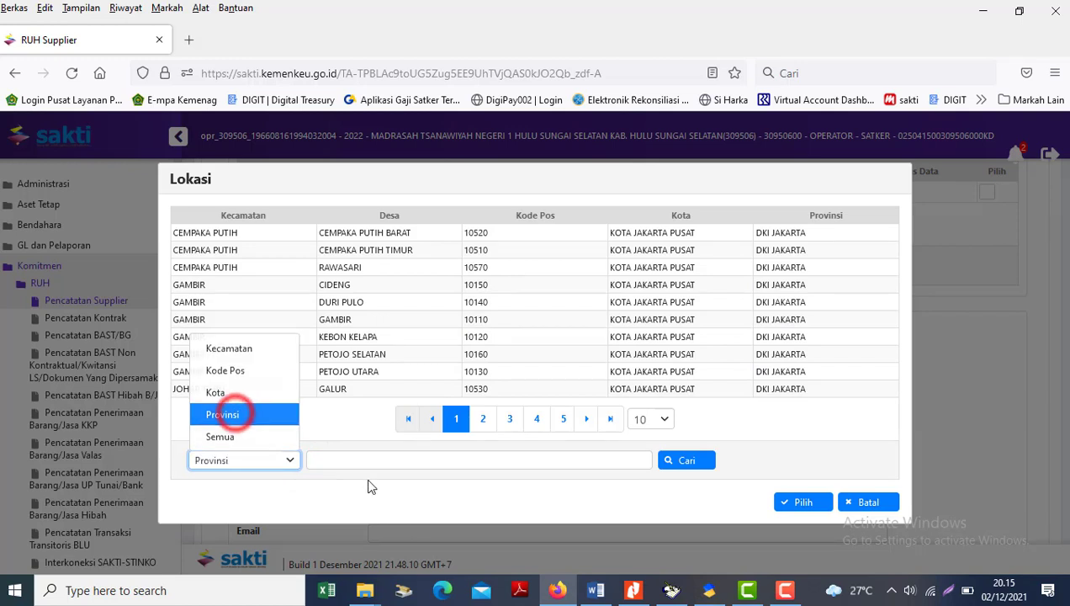
click(328, 460)
text(kalimantan selatan)
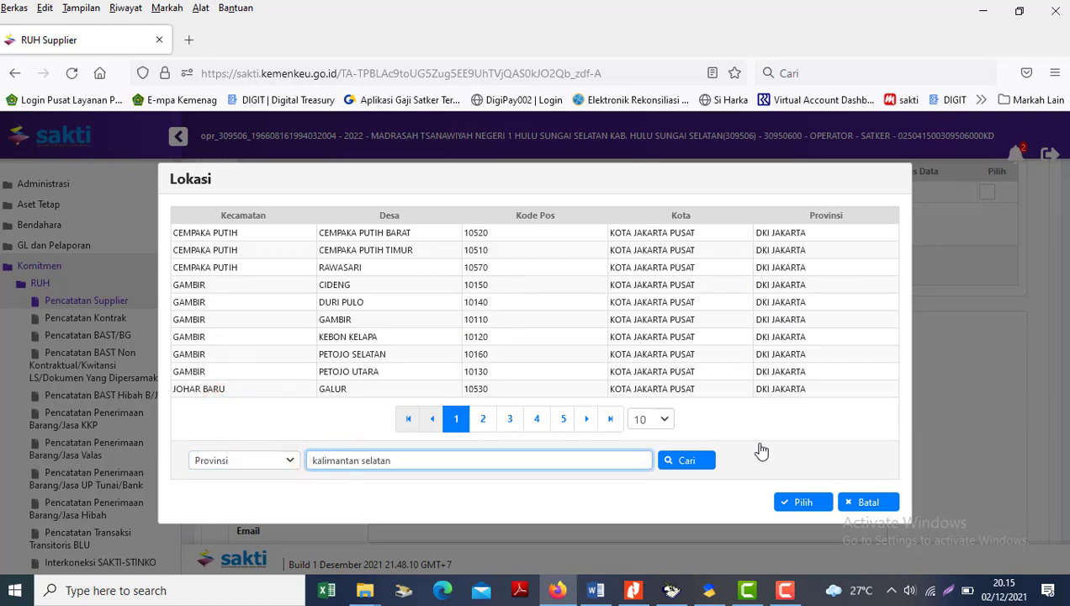
click(703, 462)
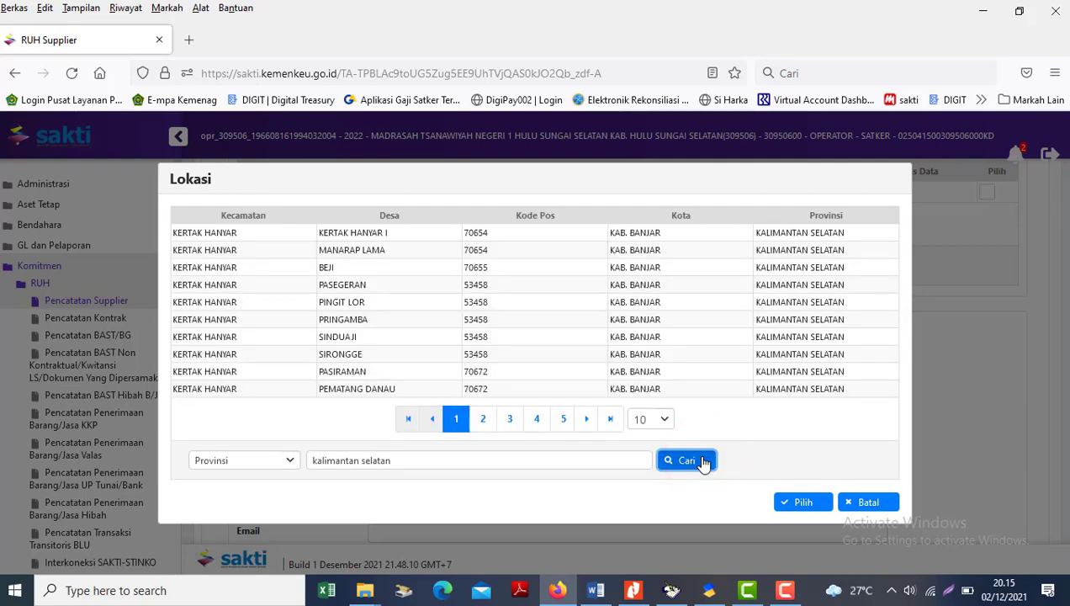
Step: Search Lokasi by Kota for 'Kandangan', which returns Data Kosong
key(alt+Tab)
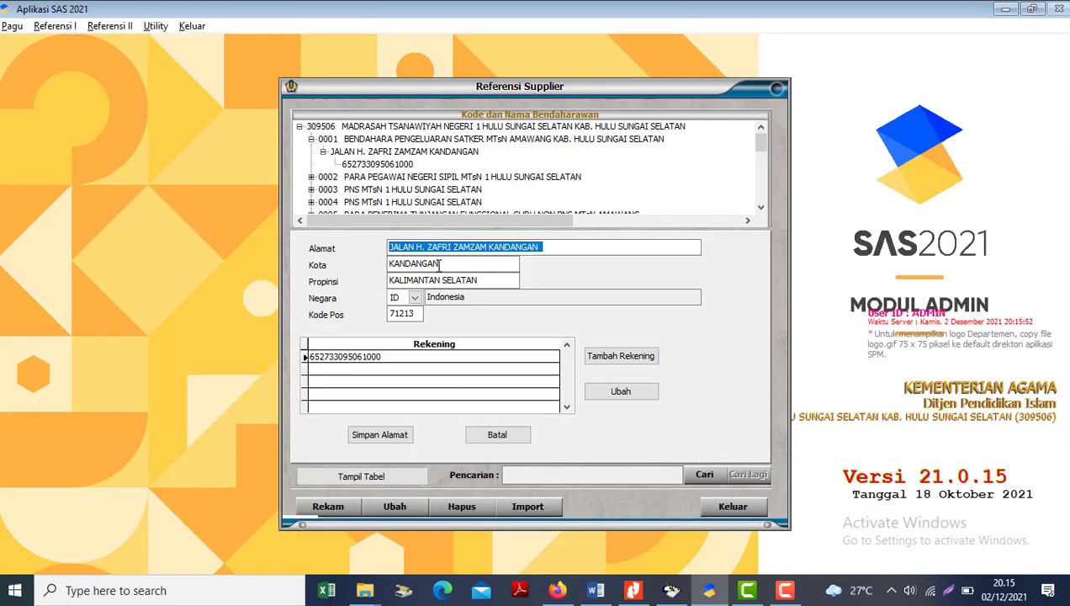
key(alt+Tab)
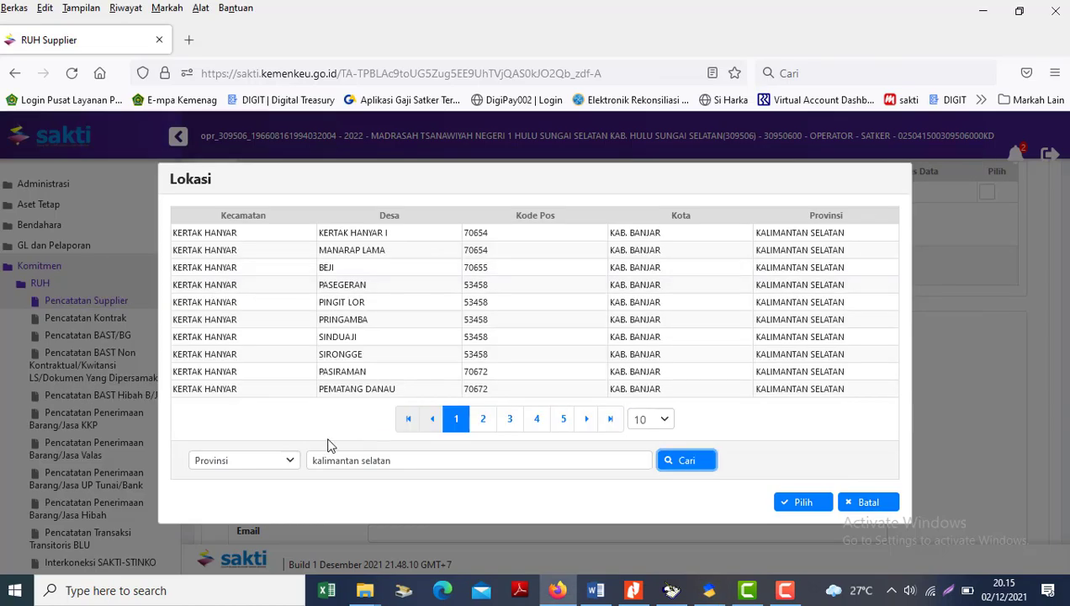
click(290, 462)
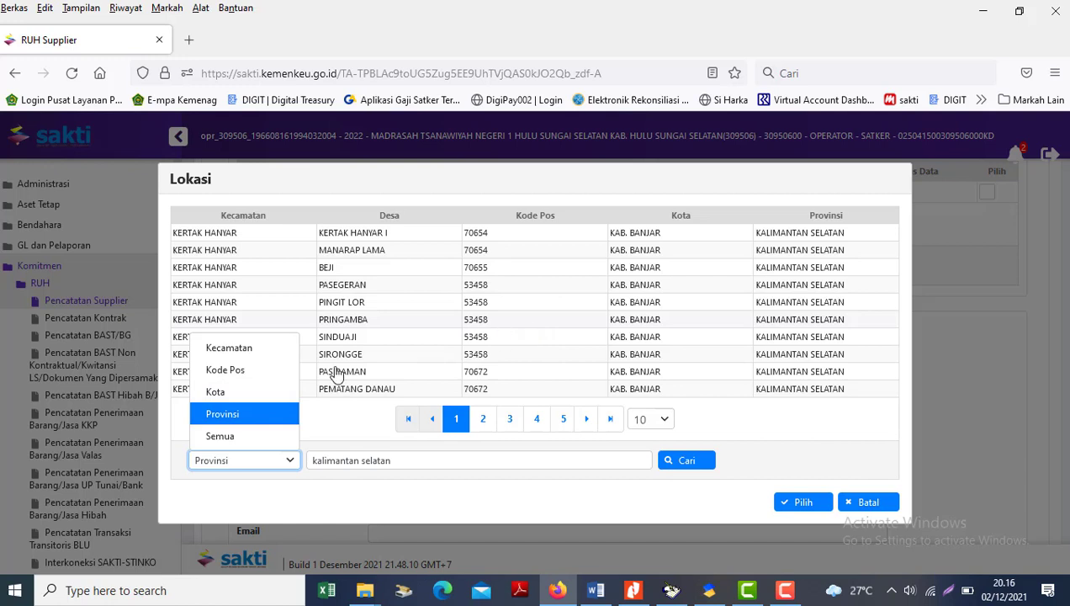
click(219, 393)
key(Tab)
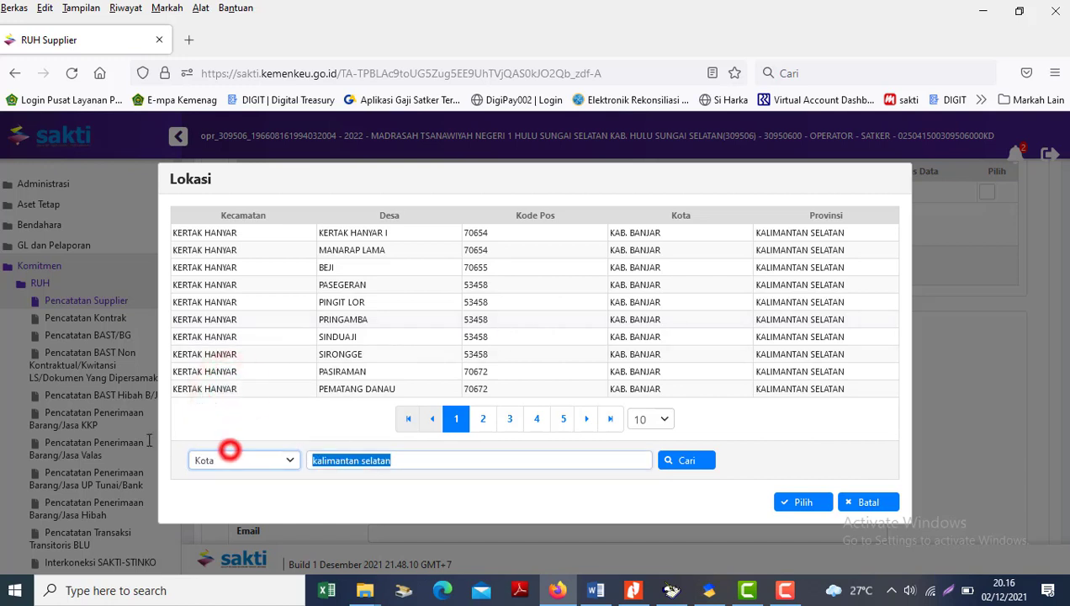
text(Kandangan)
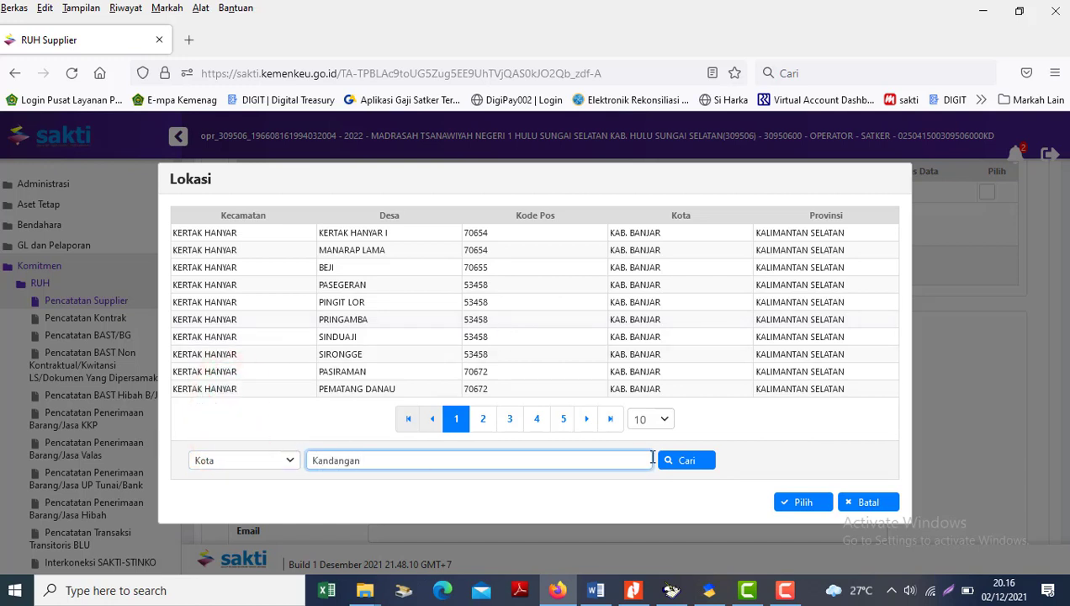
click(697, 470)
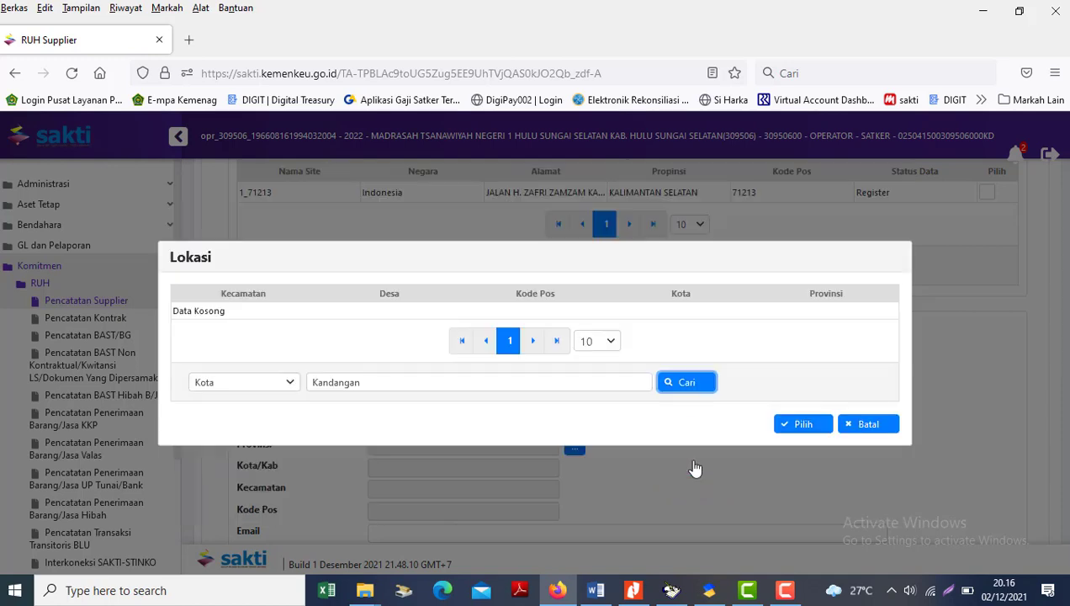
Step: Re-search the Lokasi lookup by Kota 'Hulu Sungai Selatan' to list its villages
click(289, 387)
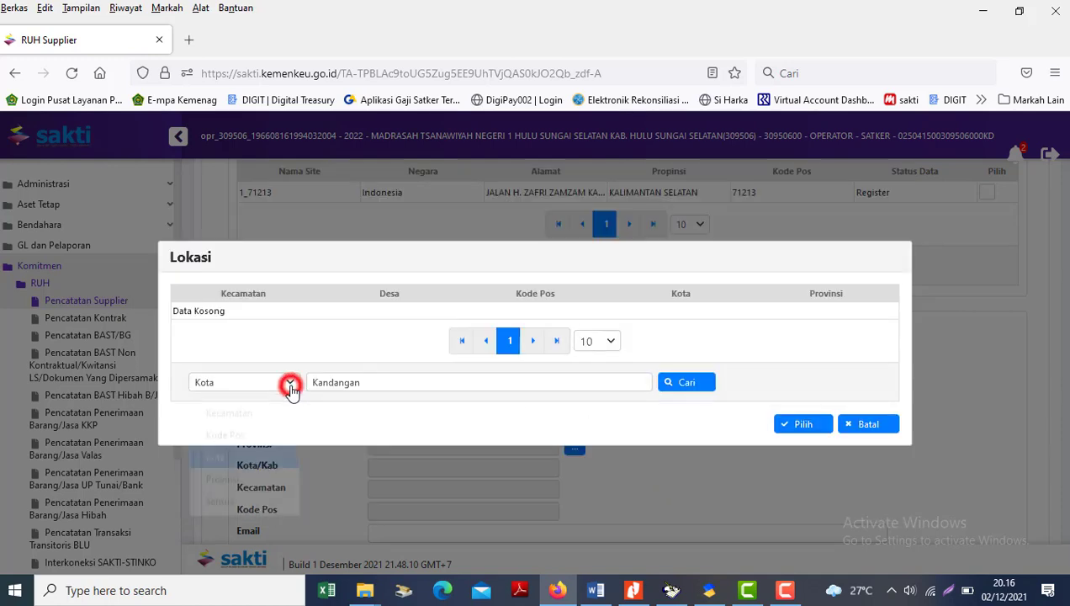
click(291, 385)
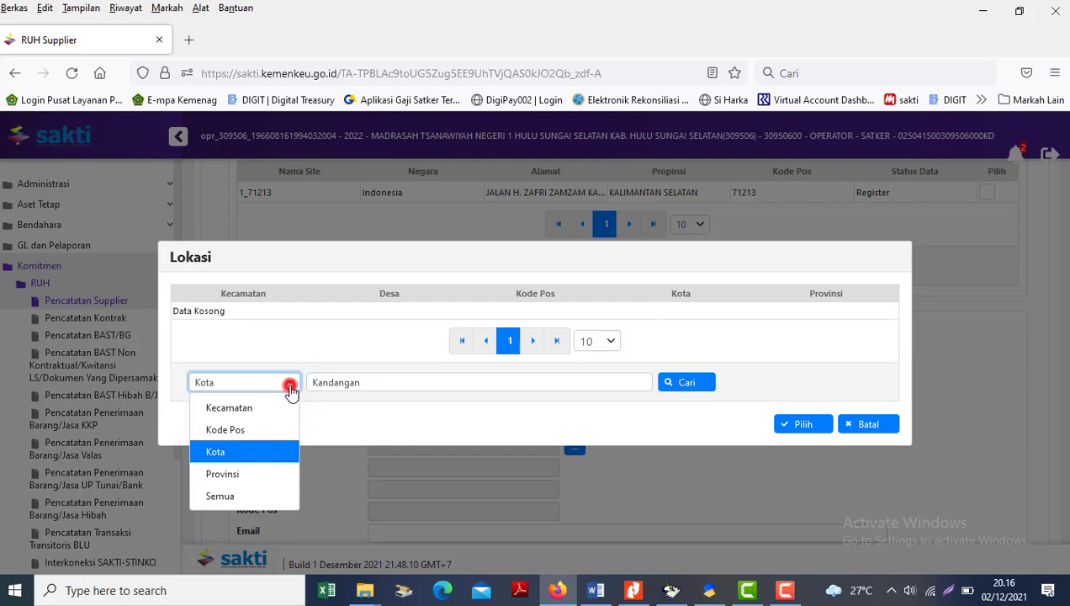
double_click(436, 381)
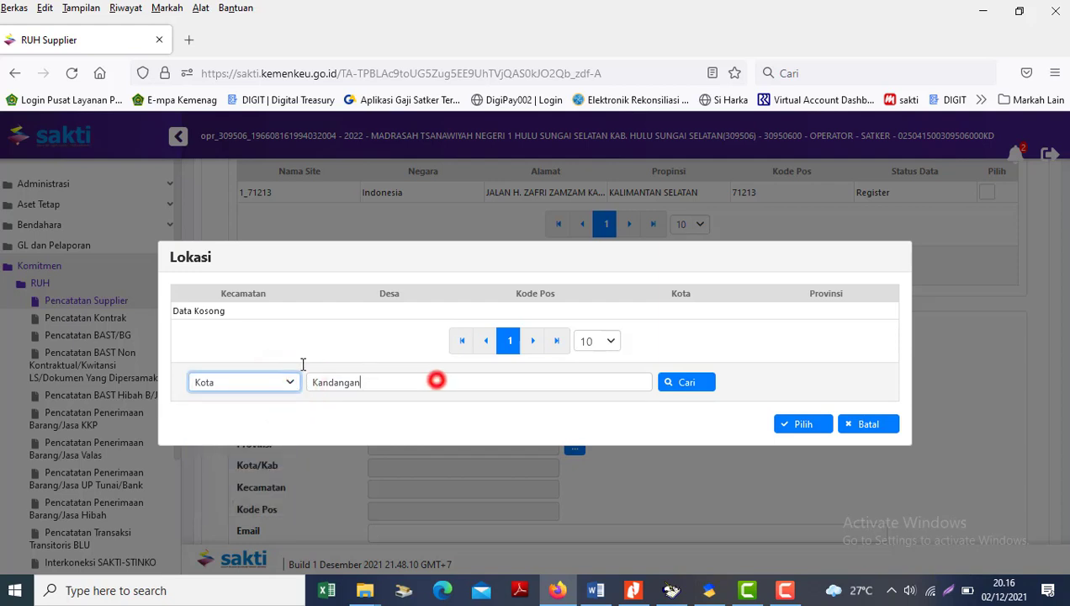
text(Hulu Sungai Selatan)
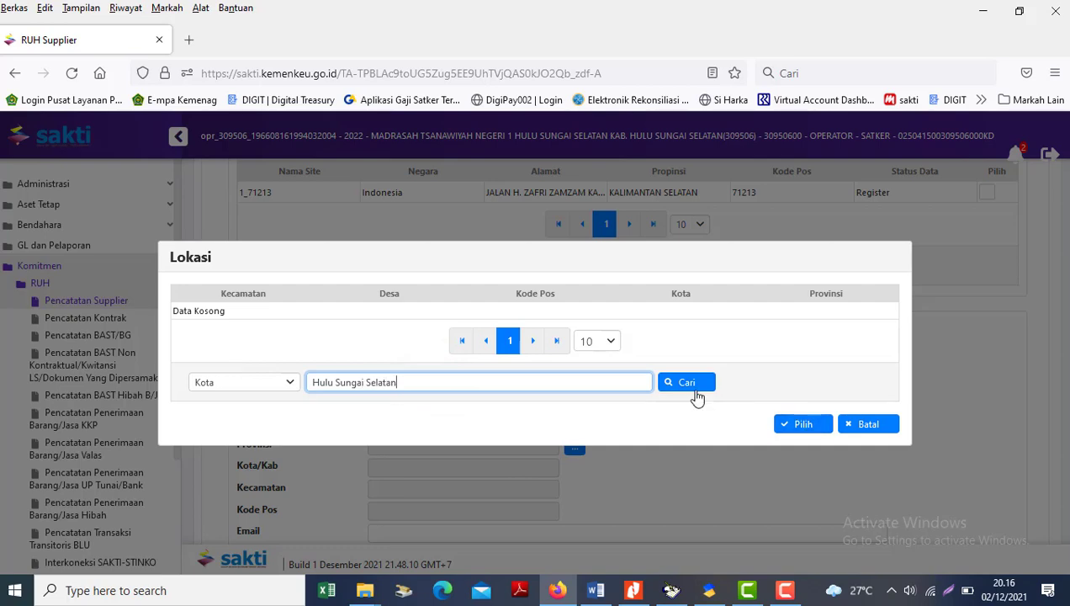
click(695, 392)
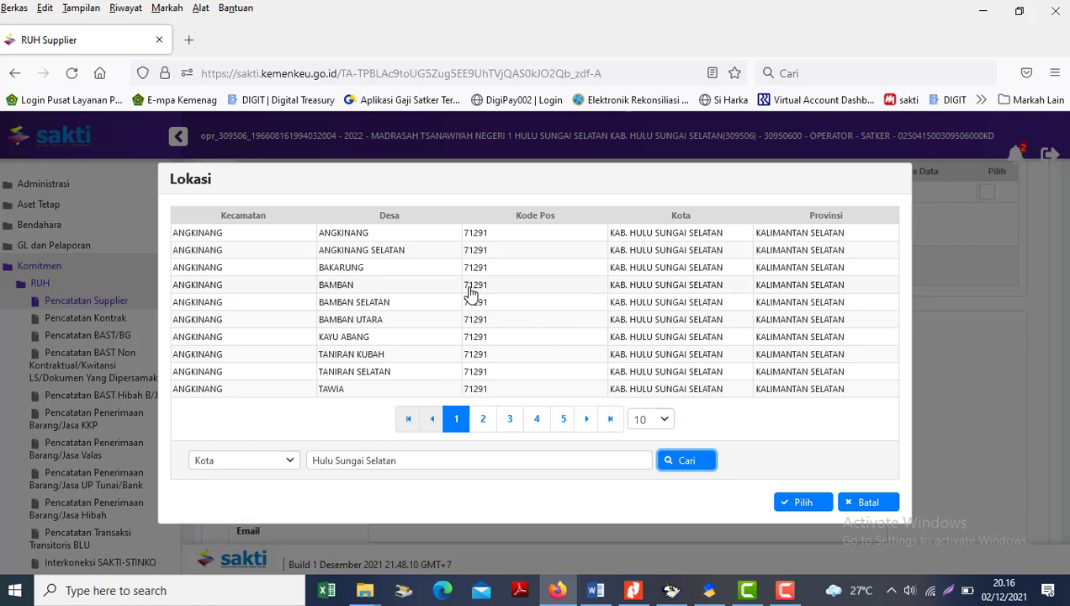
click(390, 278)
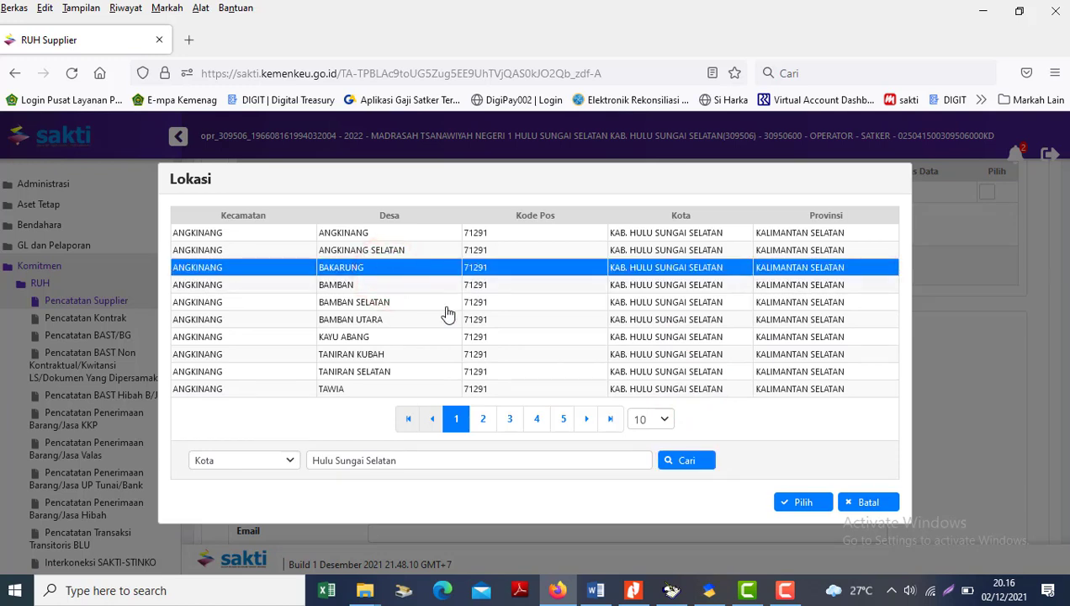
Step: Choose KANDANGAN – AMAWANG KIRI (71213) from page 7 as the address location
click(486, 421)
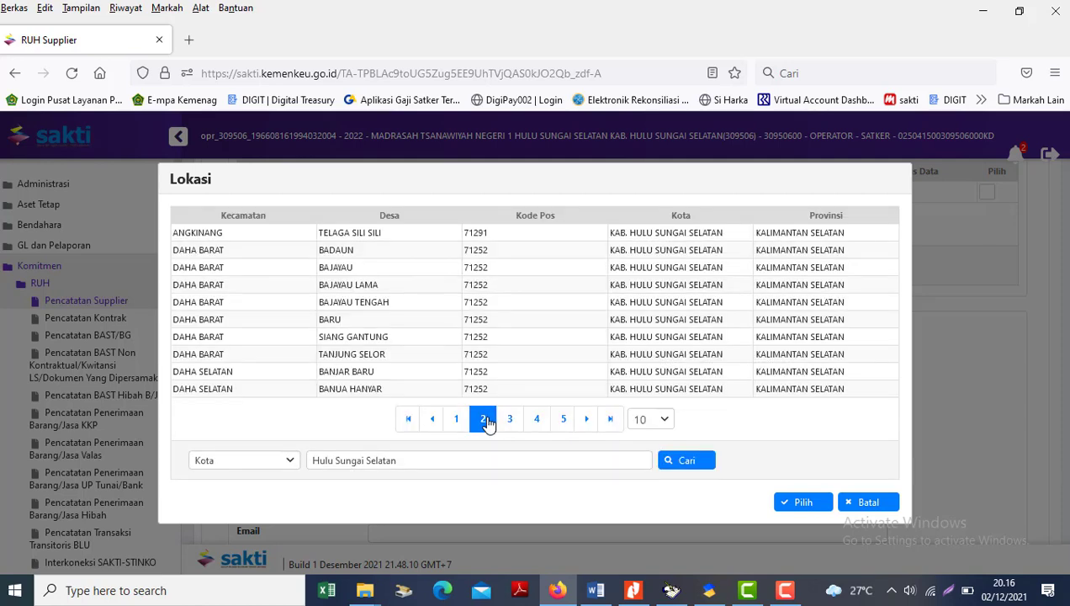
click(486, 420)
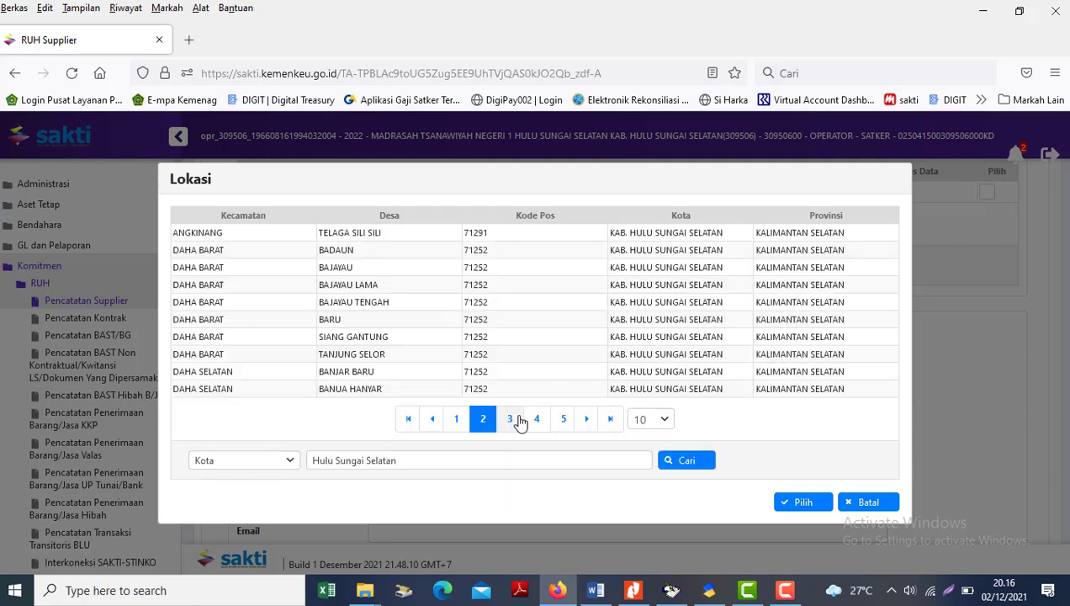
click(513, 421)
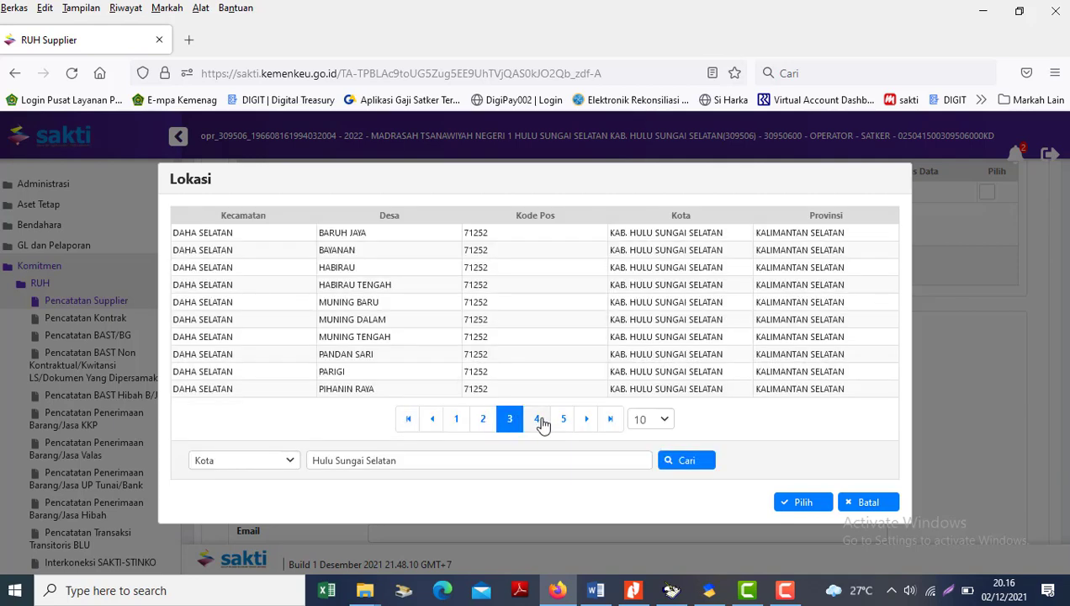
click(540, 420)
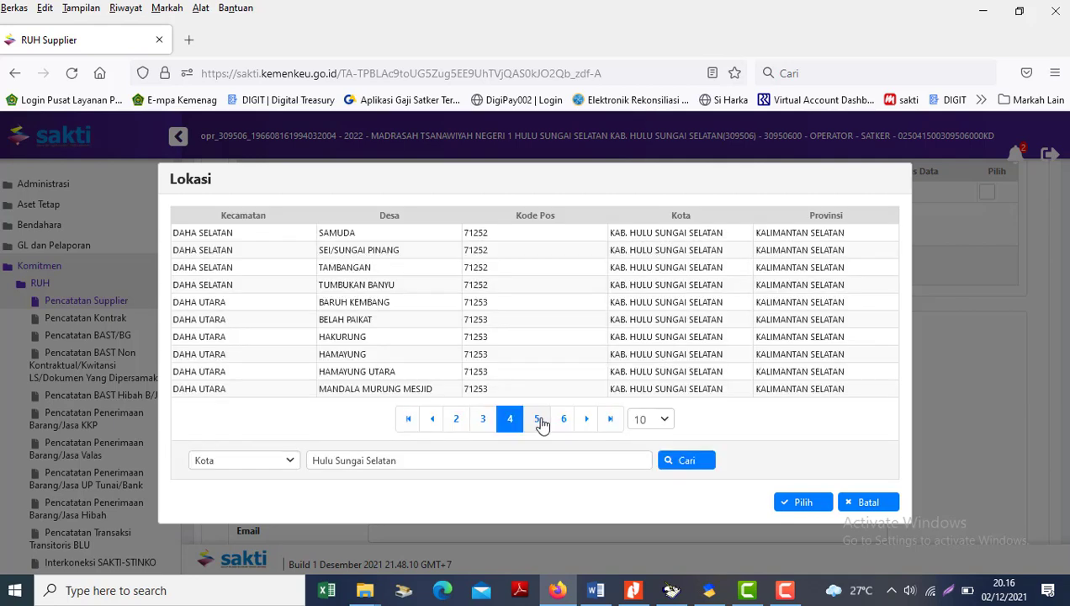
click(541, 421)
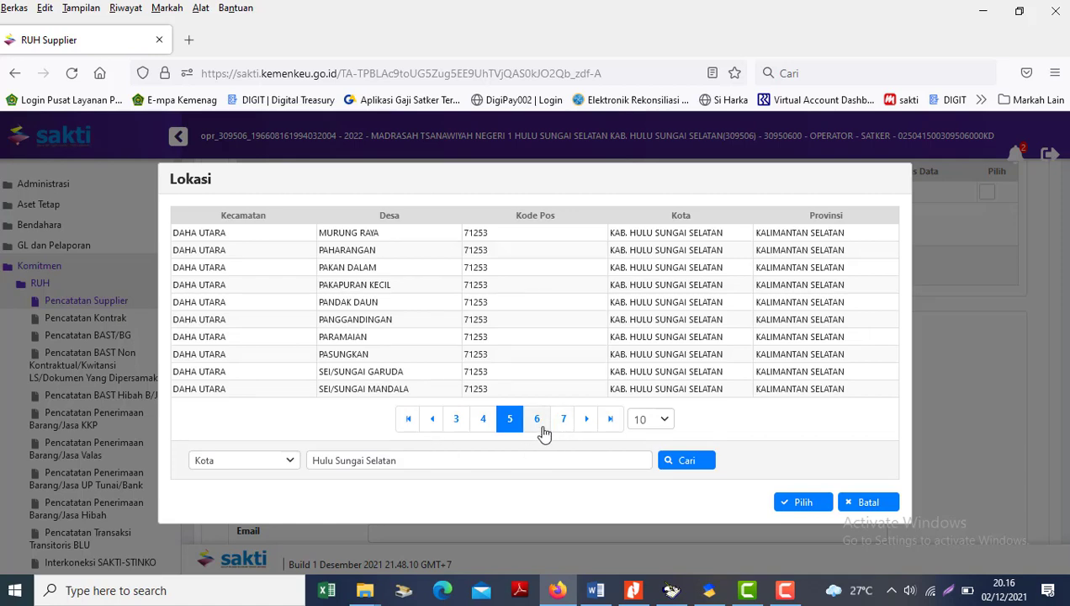
click(541, 427)
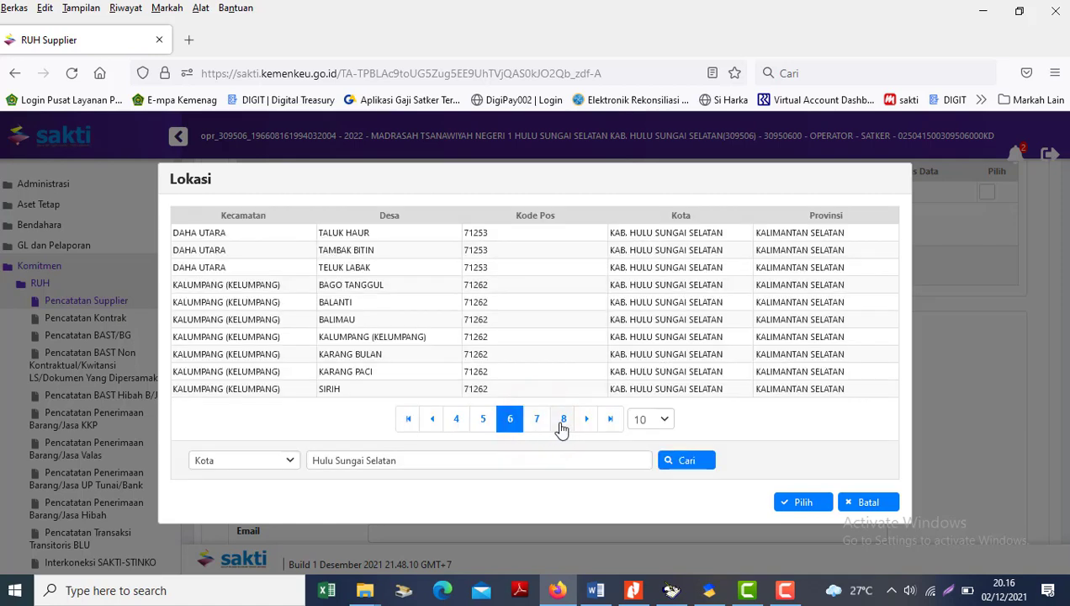
click(538, 423)
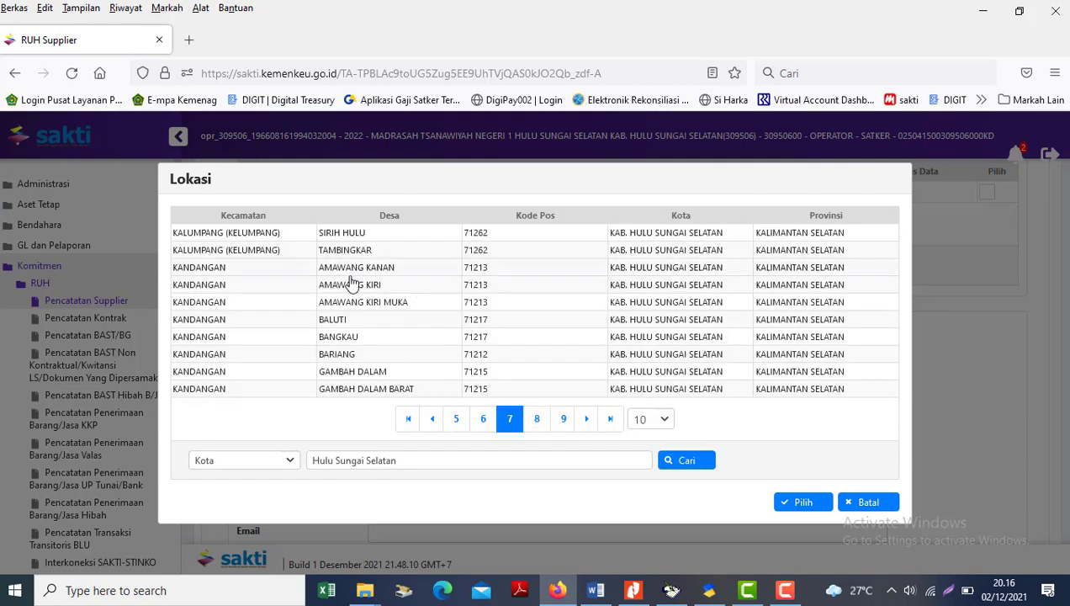
click(347, 286)
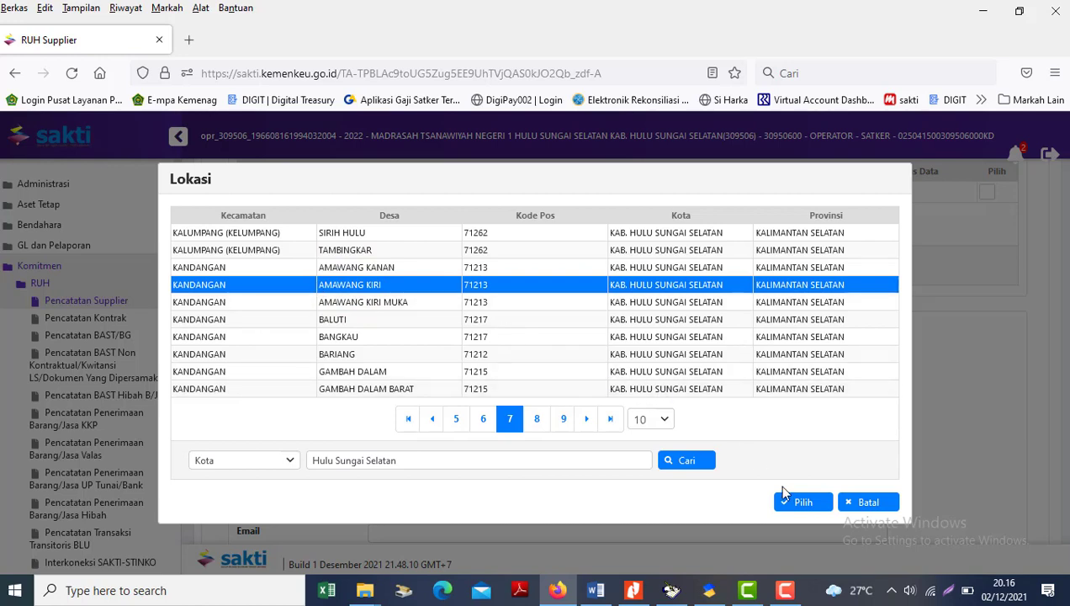
click(799, 502)
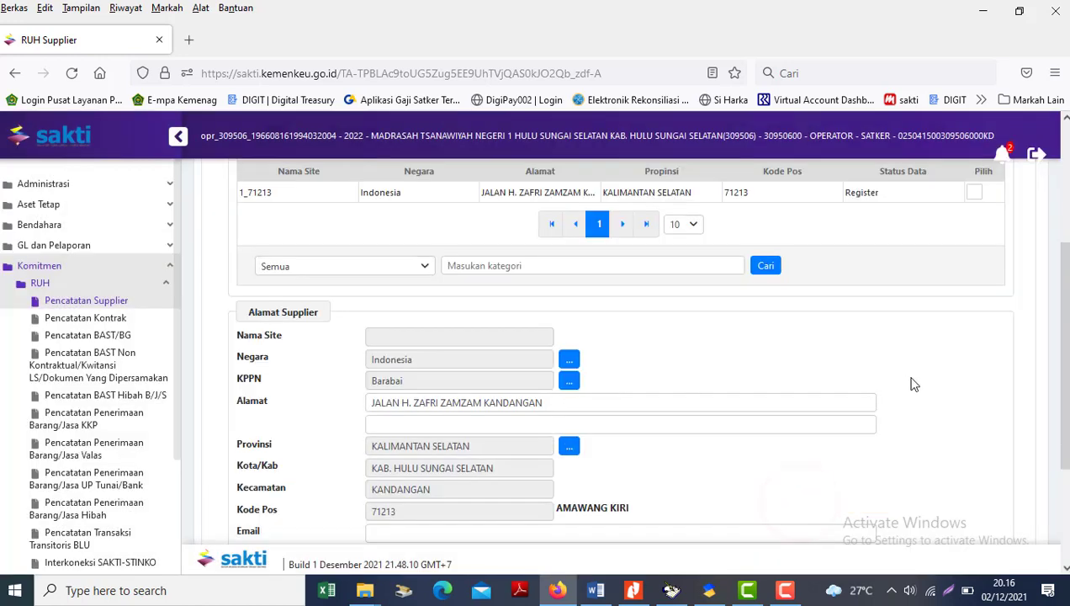
Step: Copy the satker's e-mail from SAS 2021 into the supplier address Email field
scroll(527, 408, down, 3)
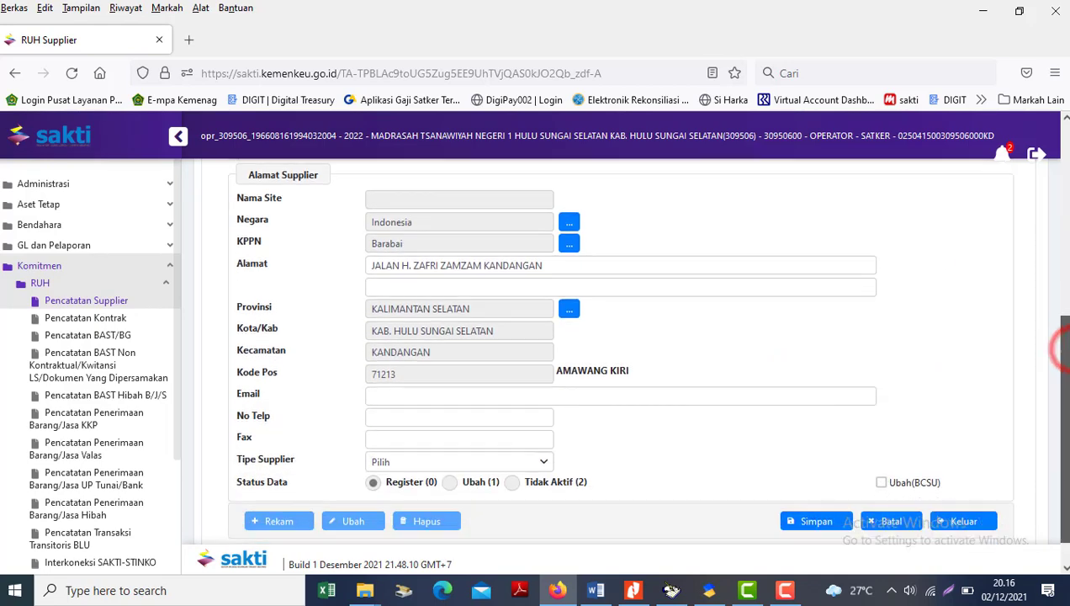
key(alt+Tab)
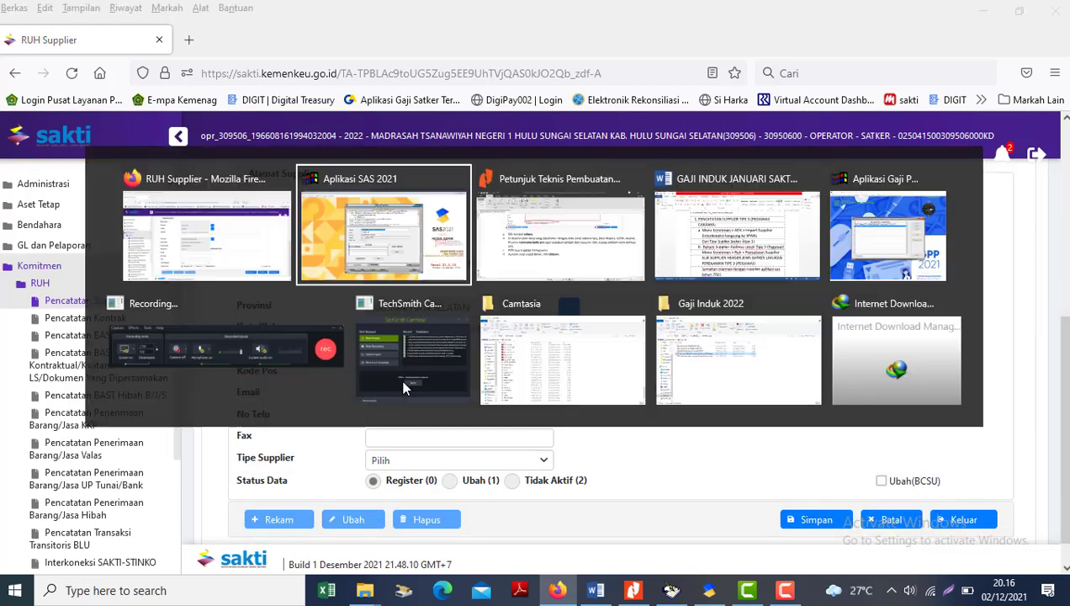
key(alt+Tab)
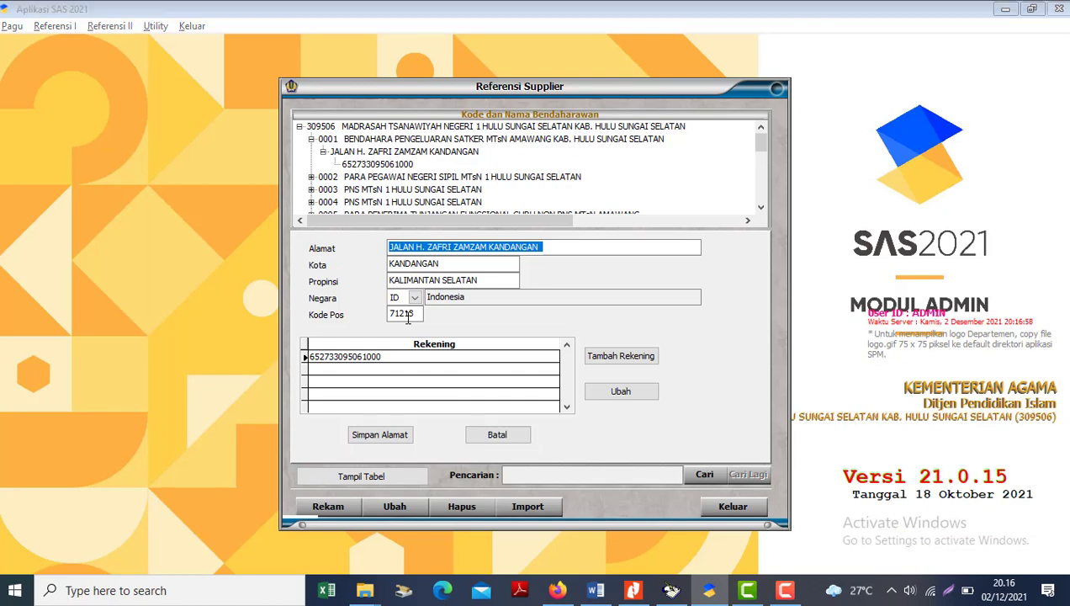
click(426, 397)
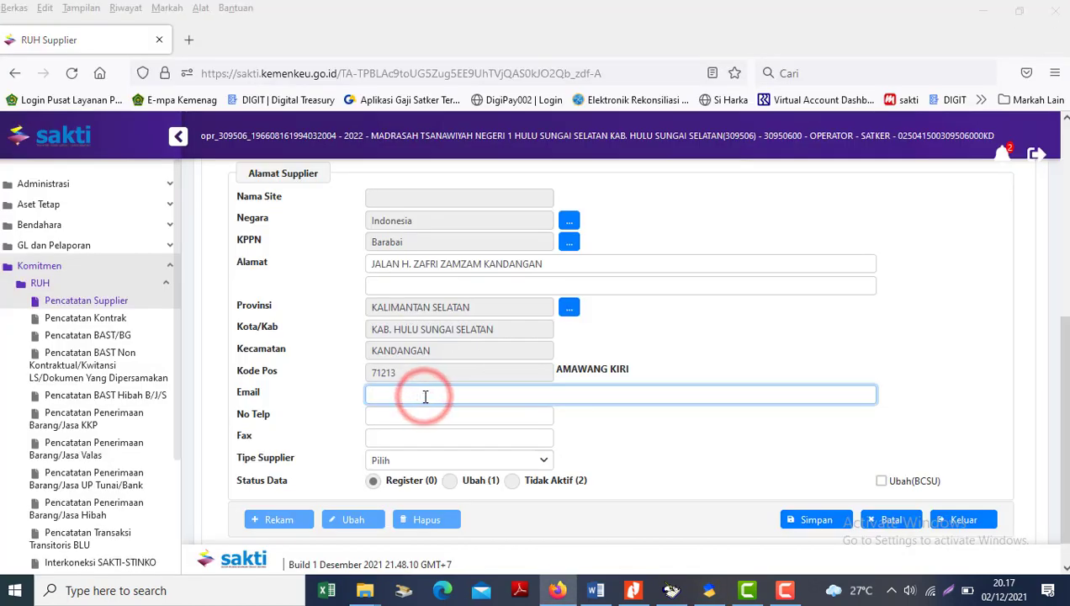
key(alt+Tab)
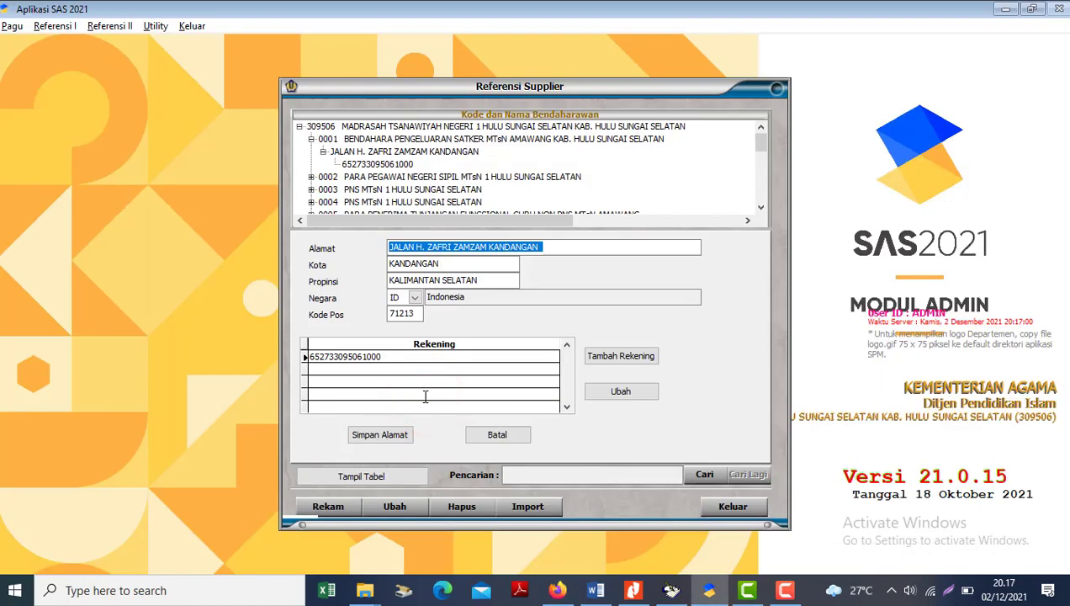
click(497, 436)
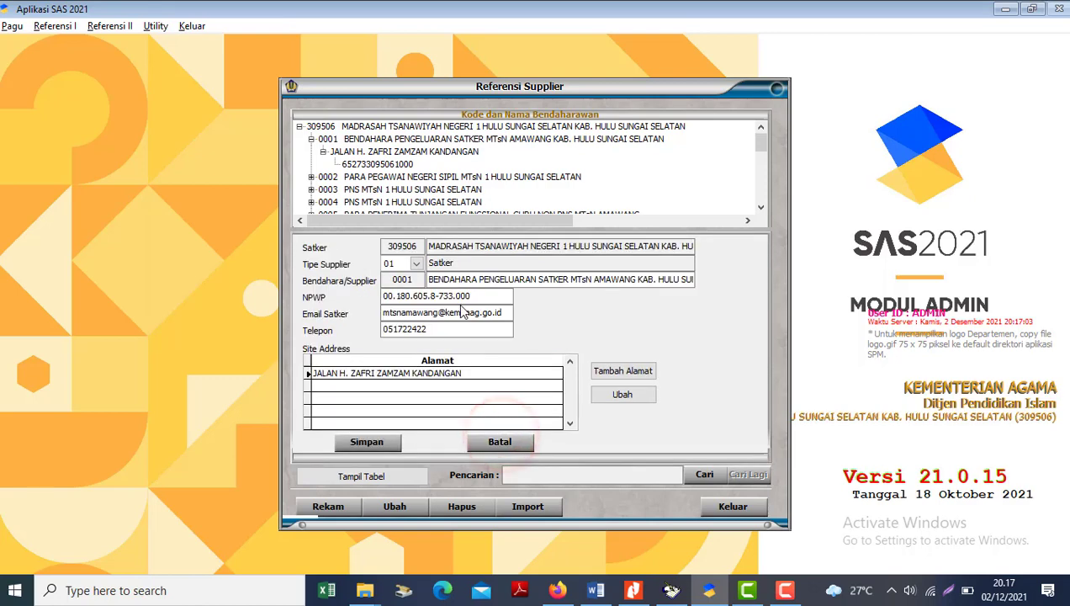
double_click(502, 313)
key(ctrl+c)
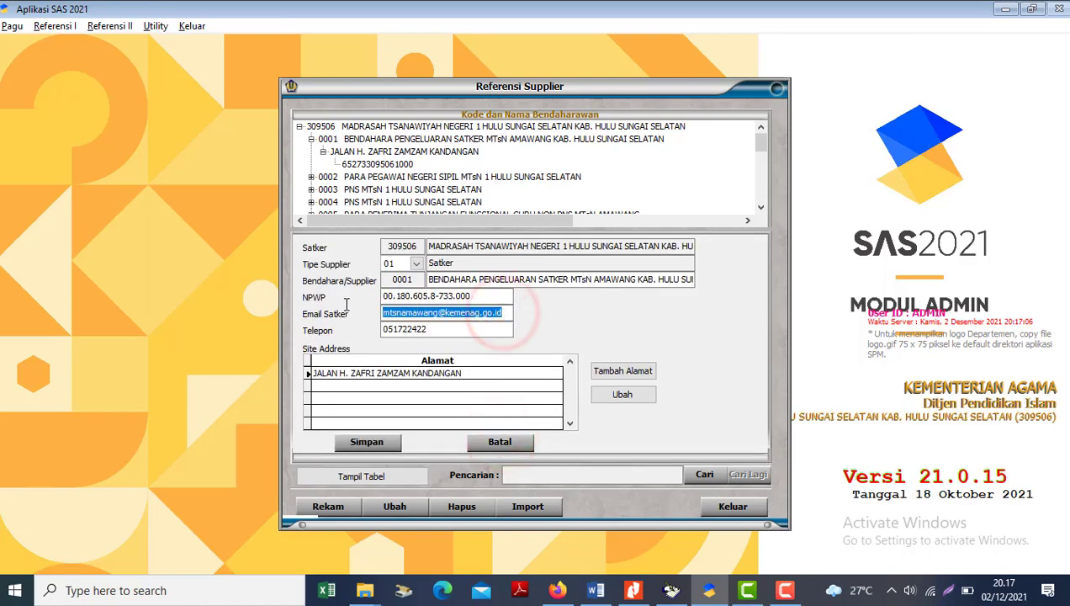
key(alt+Tab)
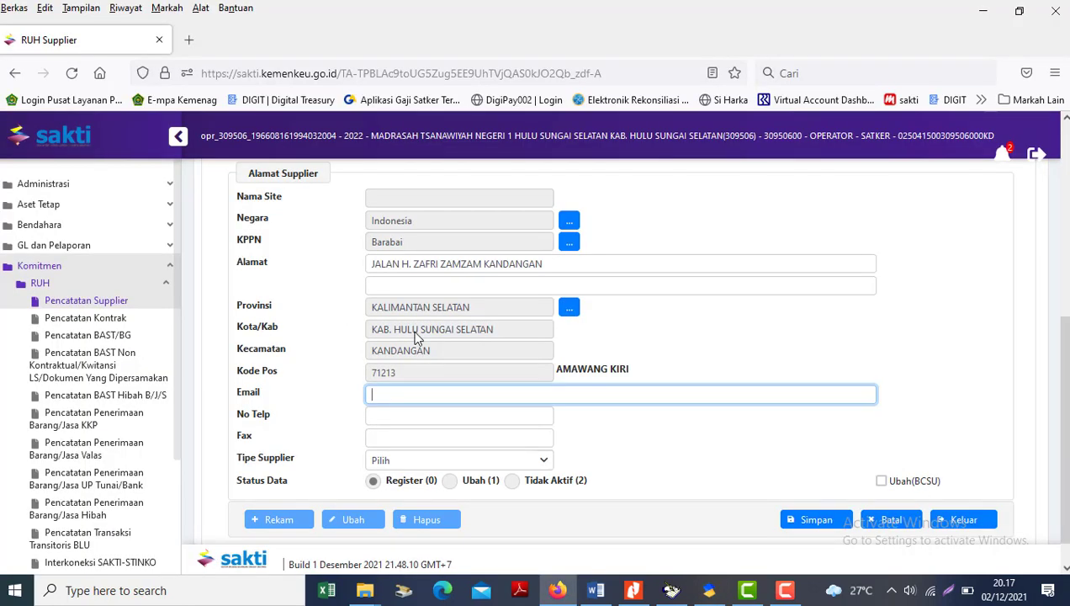
key(ctrl+v)
Step: Copy the satker's phone number from SAS 2021 into the No Telp field
key(alt+Tab)
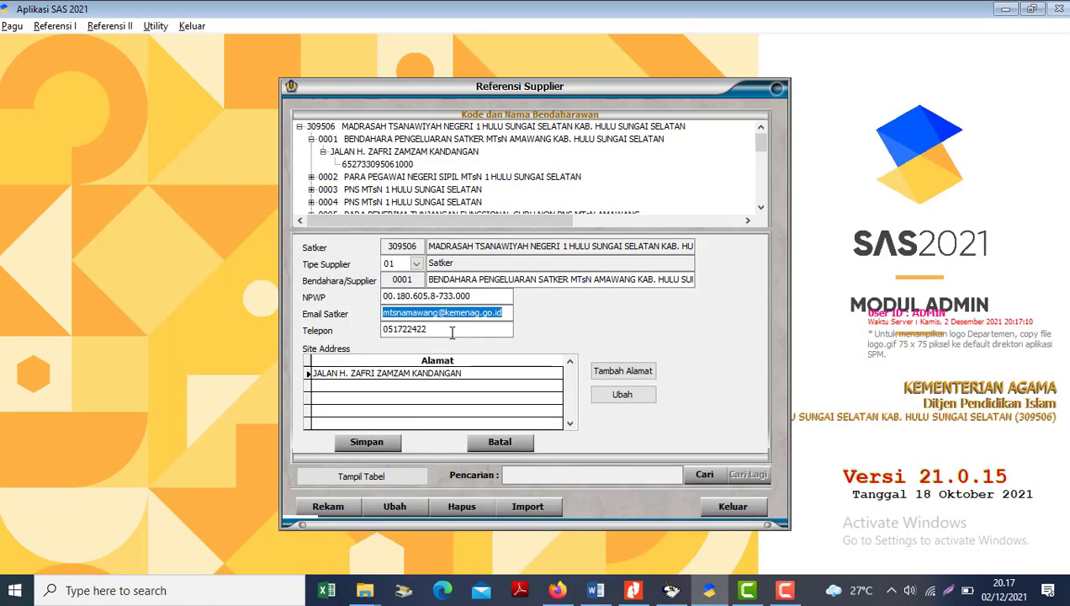
double_click(431, 330)
key(ctrl+c)
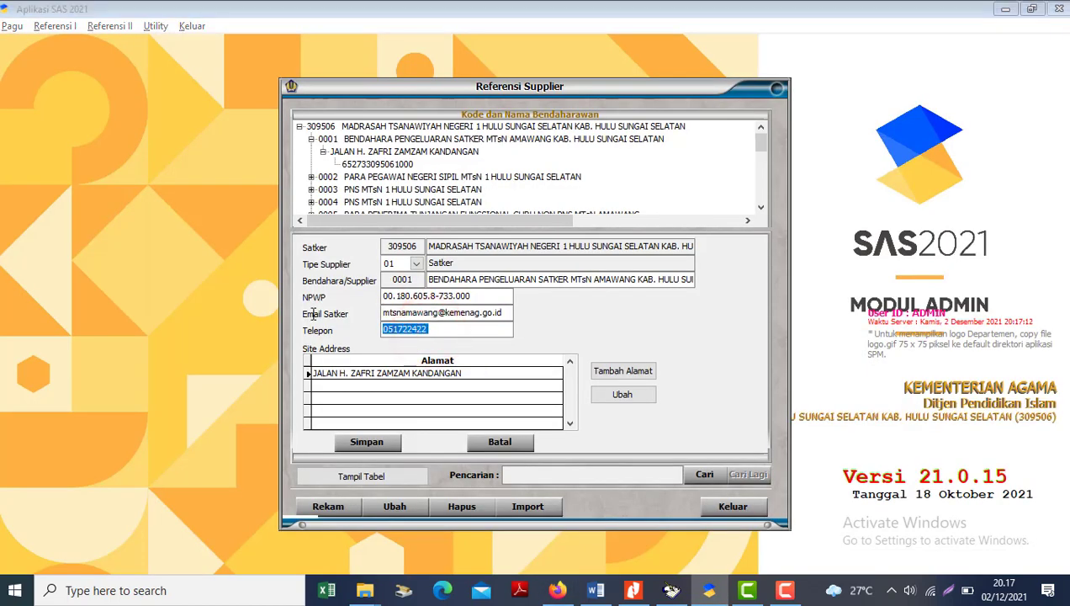
key(alt+Tab)
key(ctrl+v)
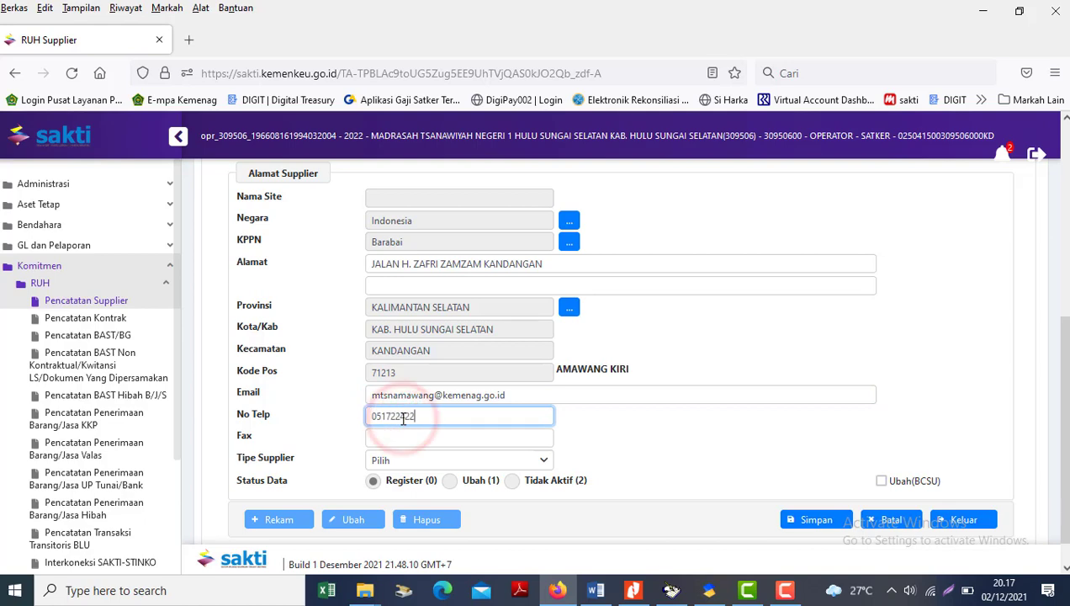
key(alt+Tab)
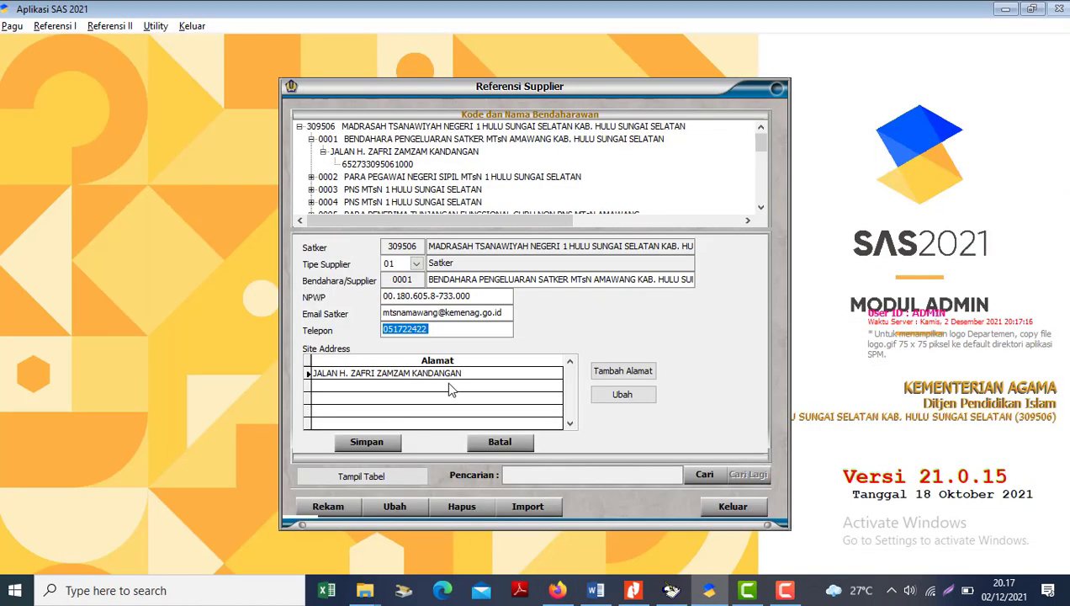
Step: Set the supplier type to 3 - Pegawai, checking the satker's site details in SAS 2021
key(alt+Tab)
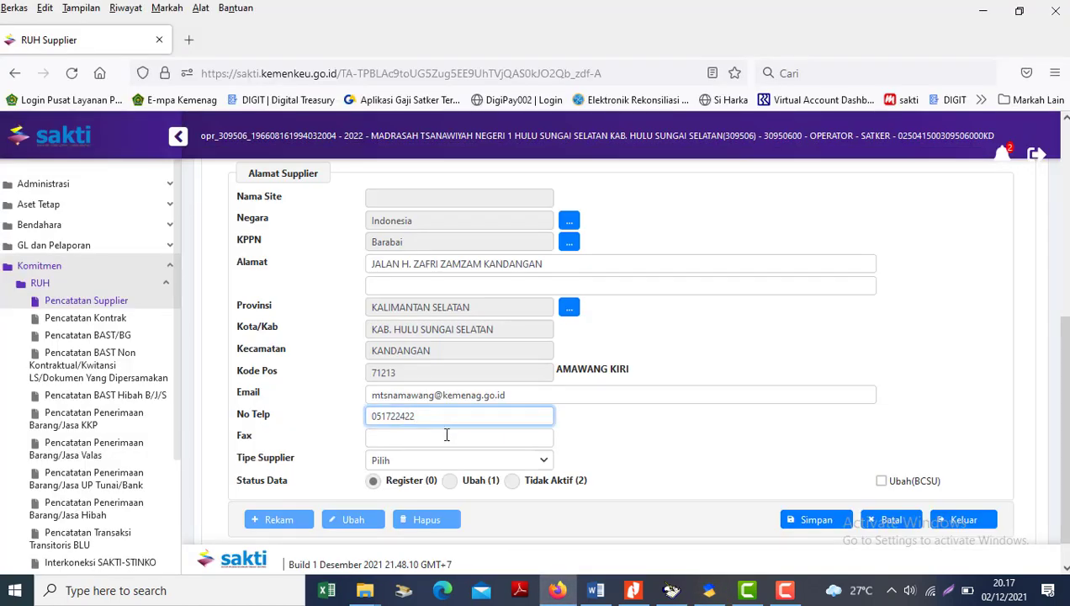
click(424, 465)
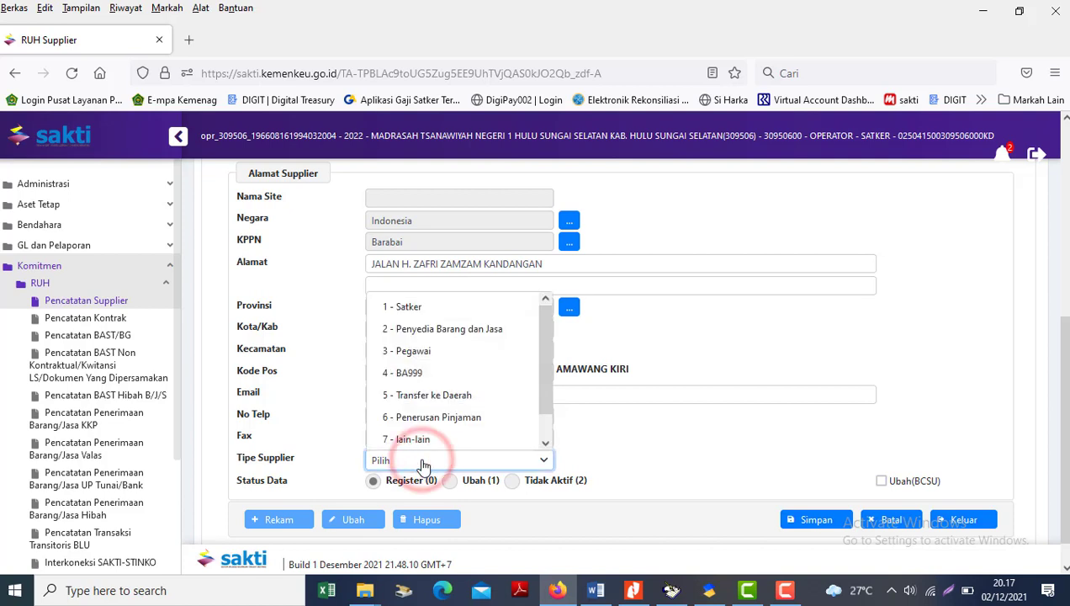
click(399, 357)
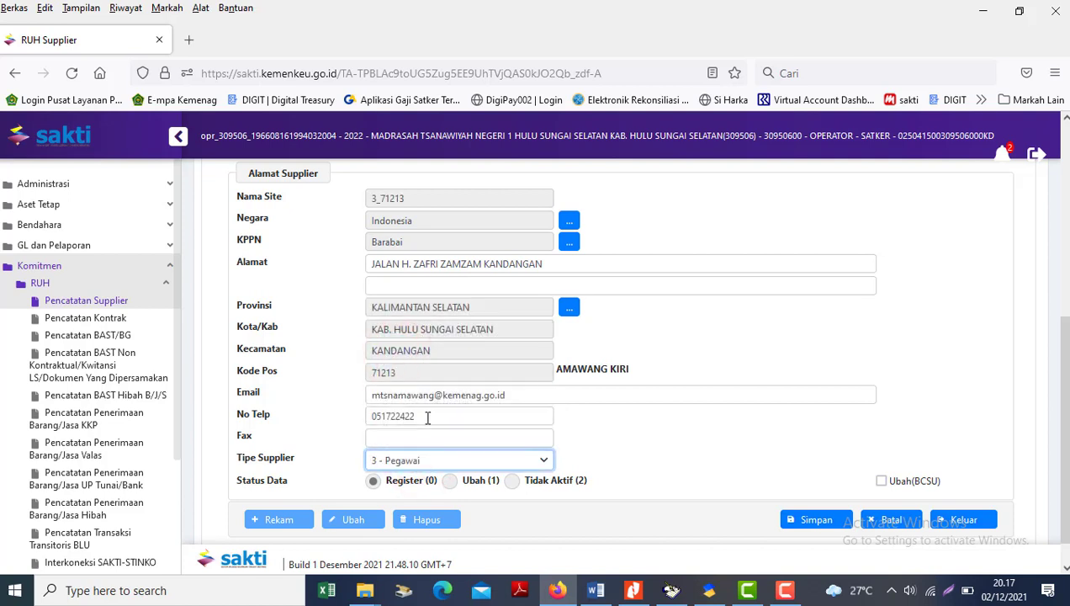
click(393, 435)
key(alt+Tab)
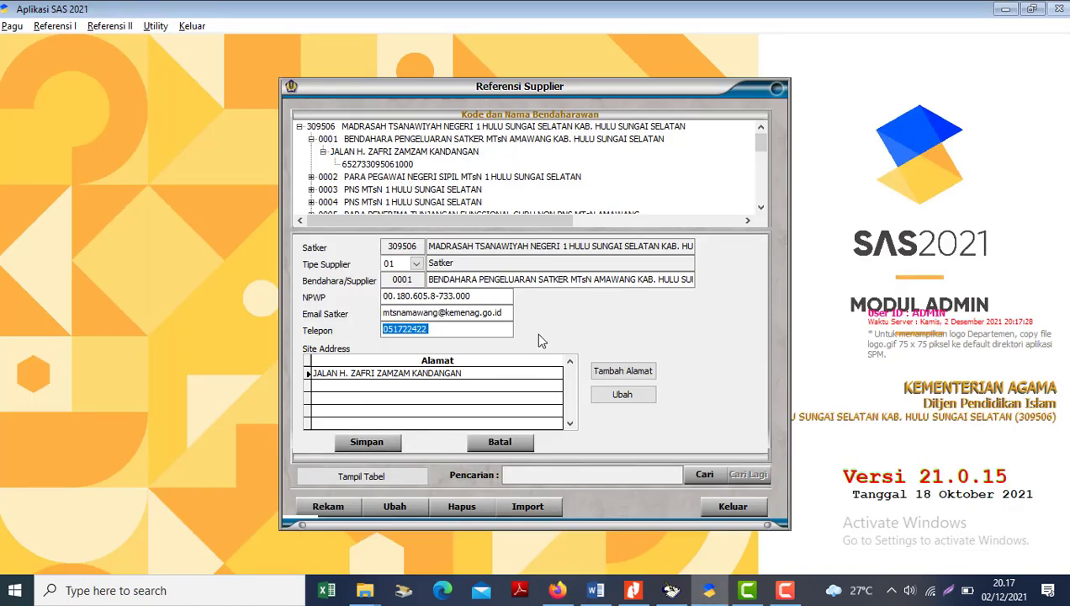
click(626, 397)
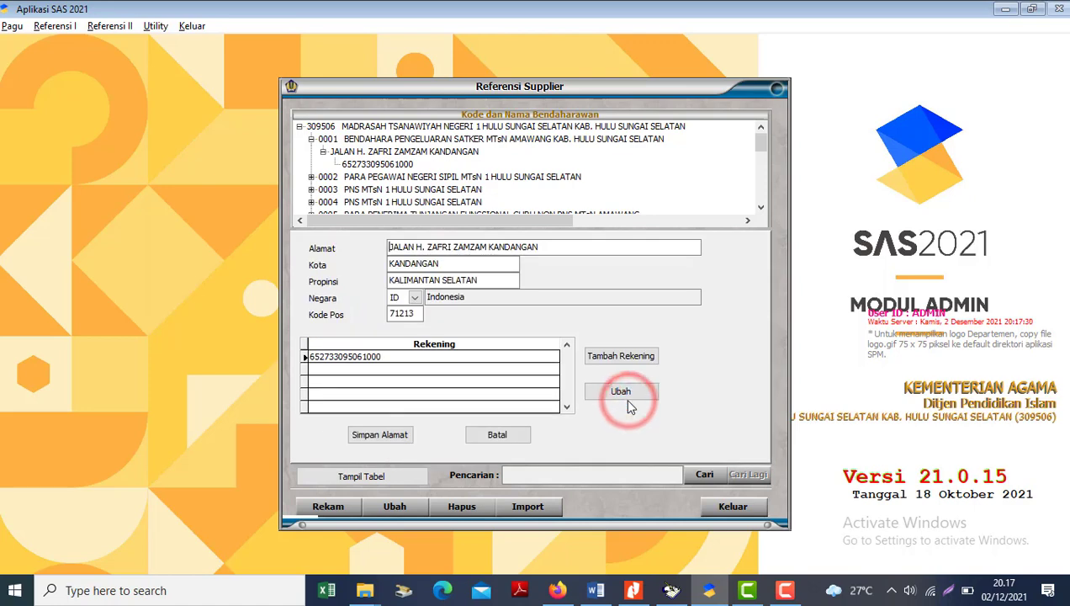
key(alt+Tab)
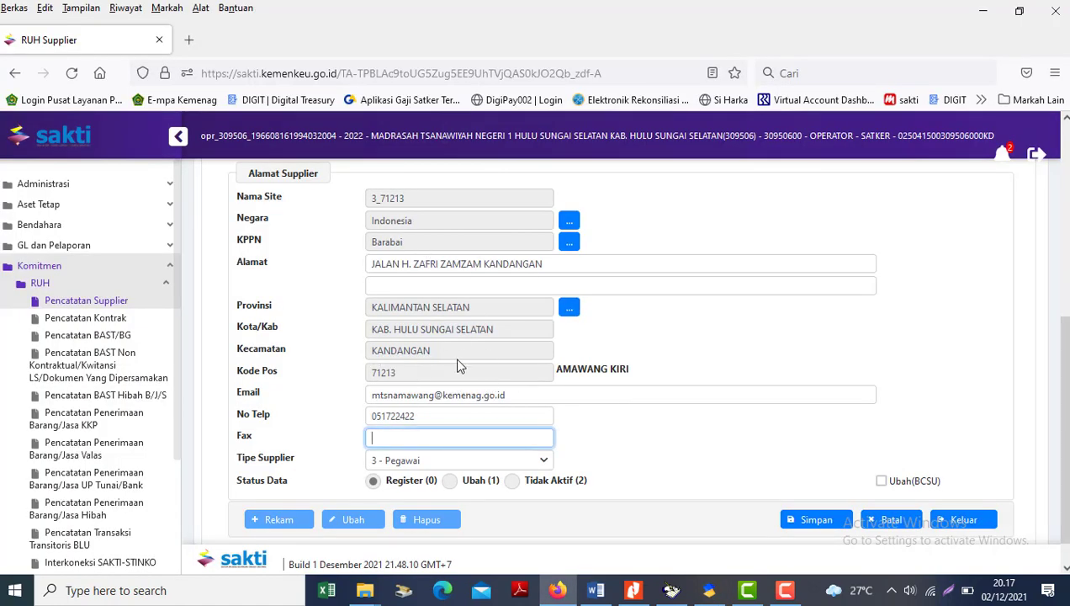
key(alt+Tab)
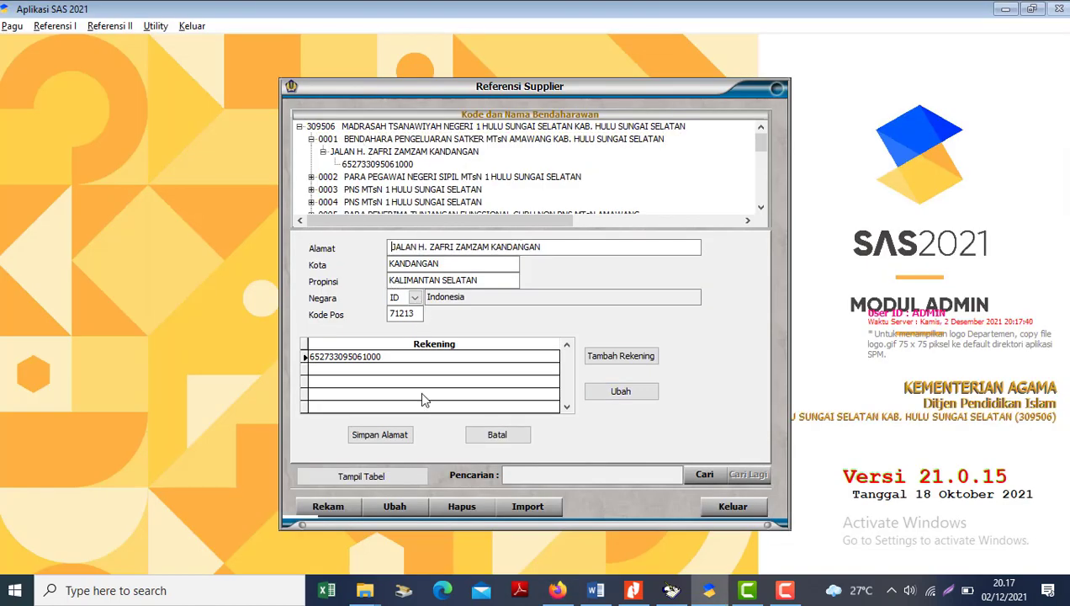
key(alt+Tab)
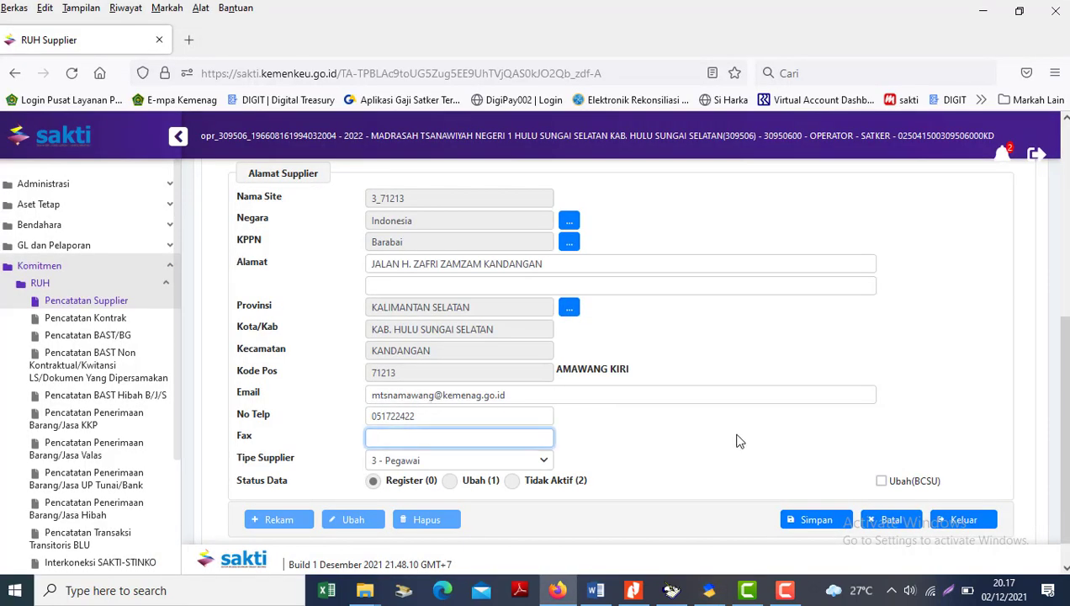
Step: Save the address with Simpan and select the new 3_71213 row in the address list
scroll(979, 425, down, 1)
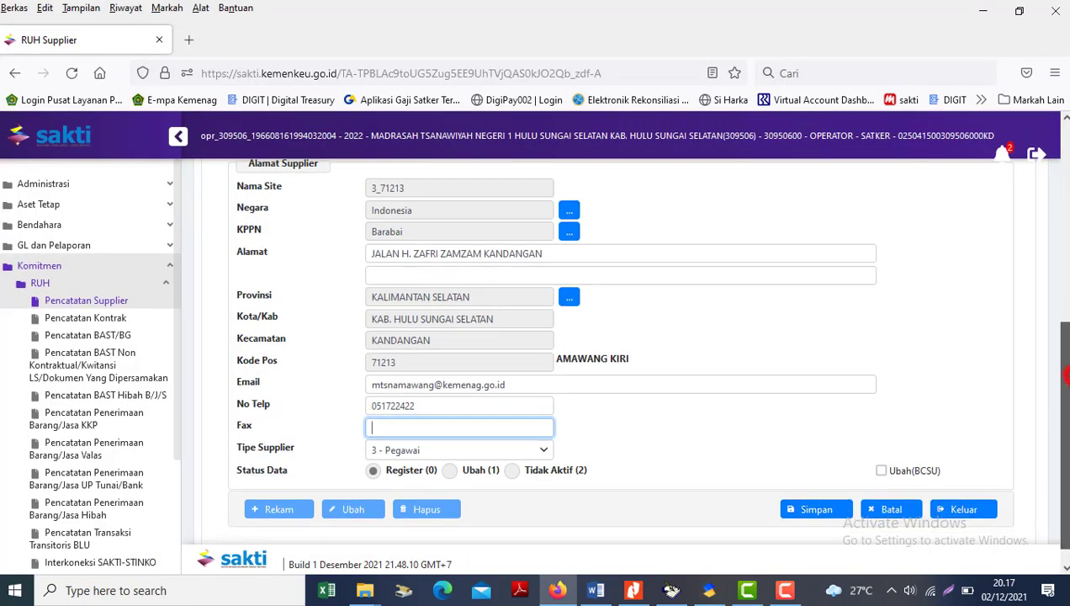
drag(1064, 378, 1064, 278)
scroll(997, 467, down, 5)
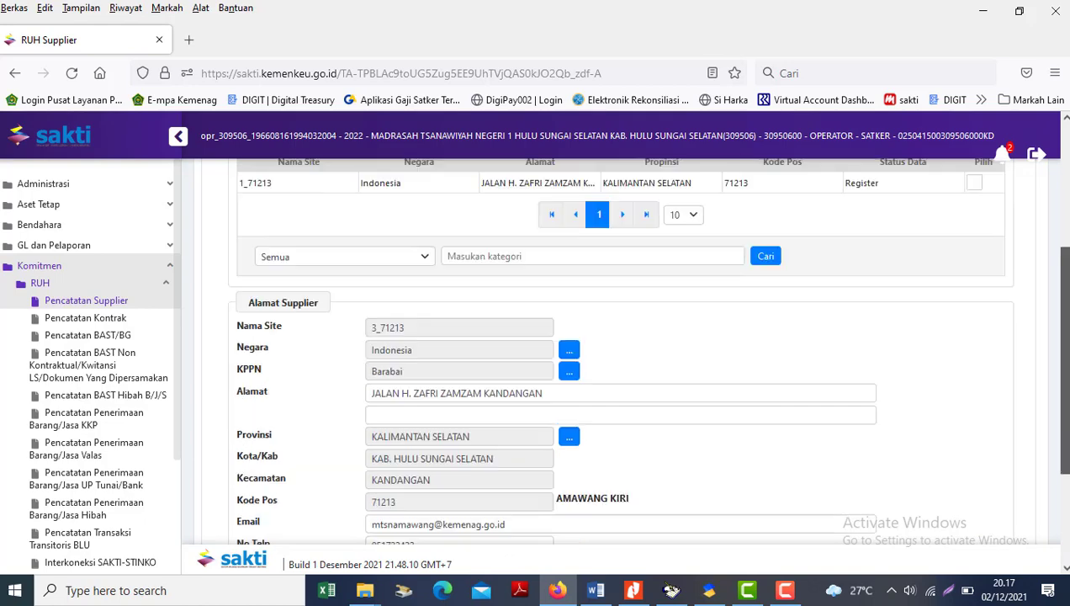
click(818, 489)
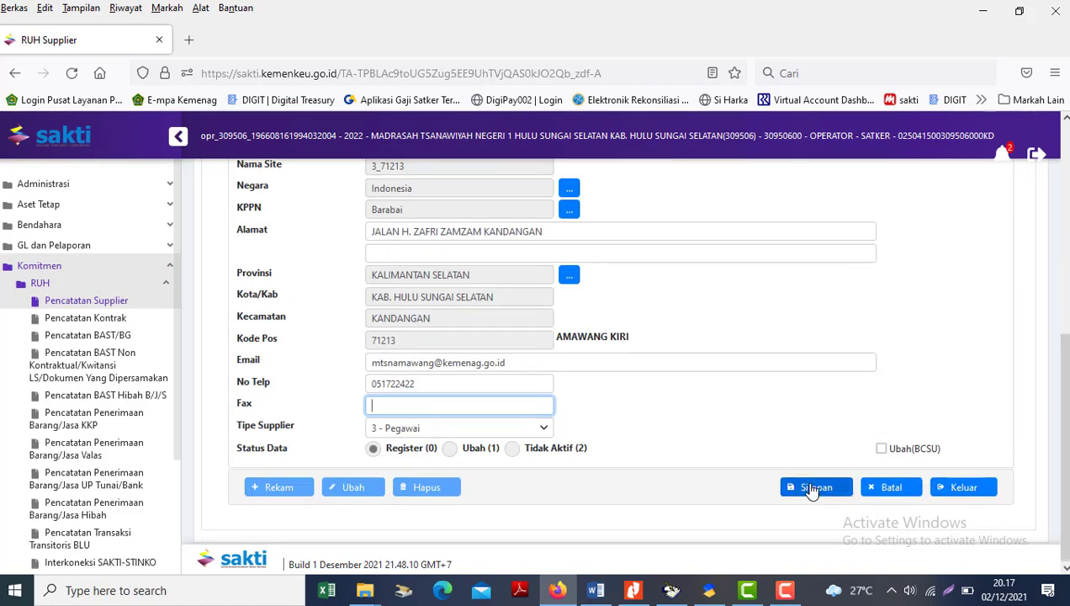
click(812, 490)
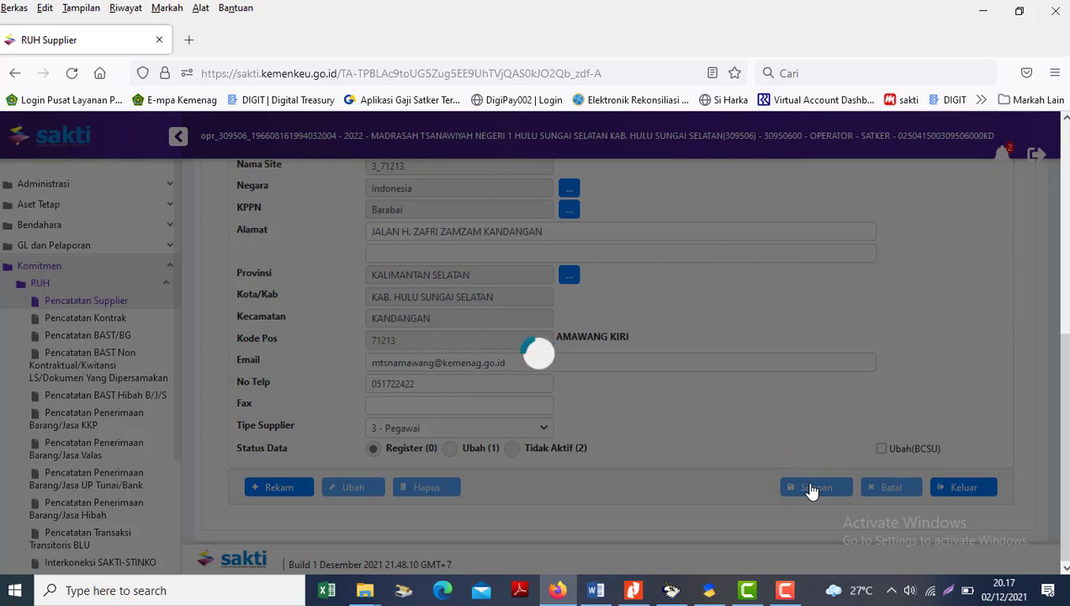
click(812, 488)
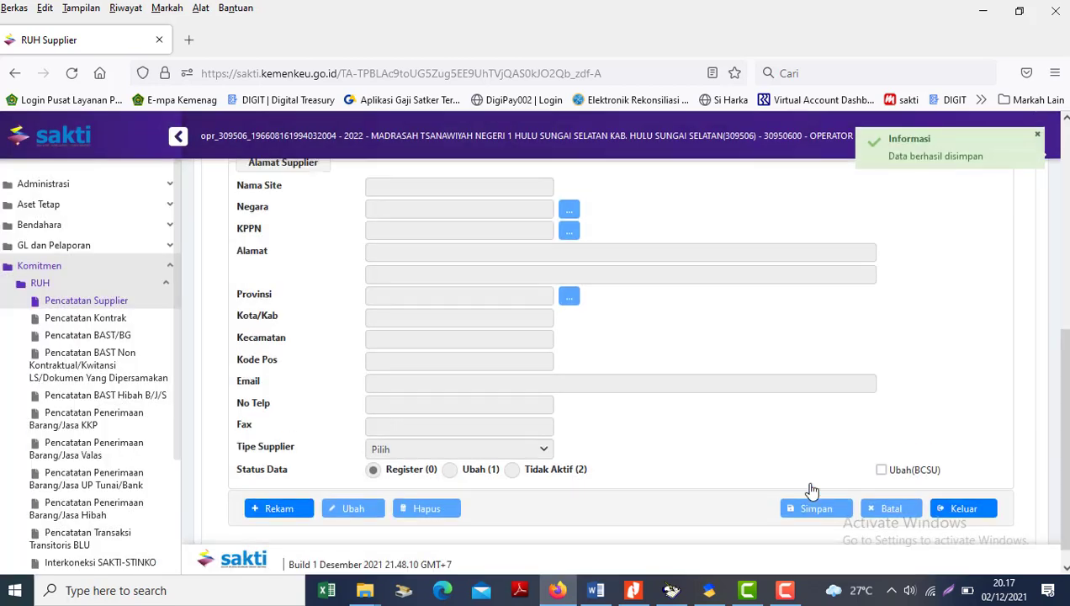
drag(1065, 392, 1065, 187)
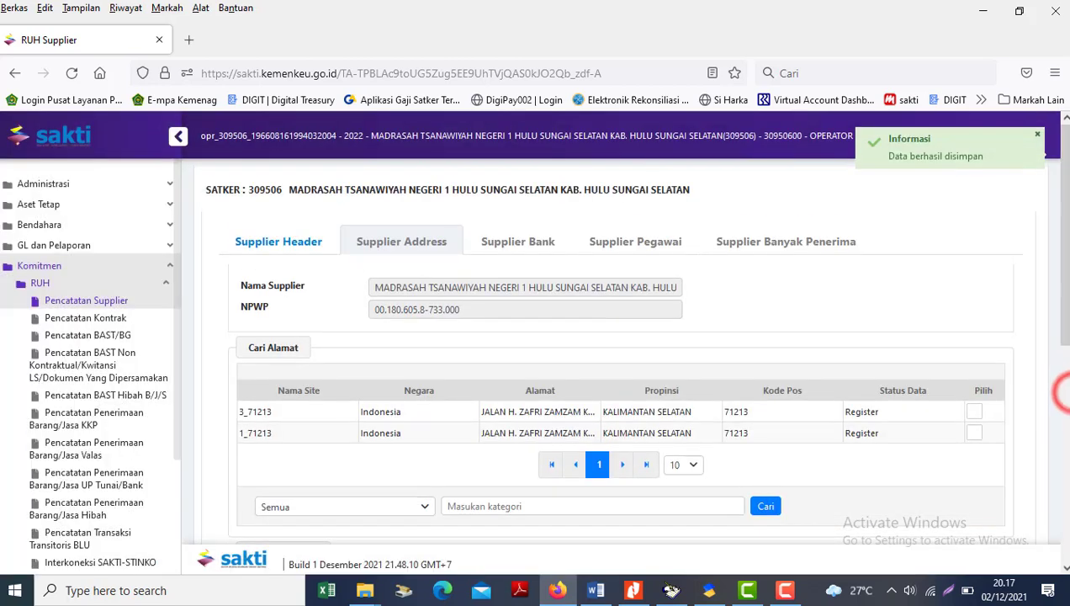
click(247, 412)
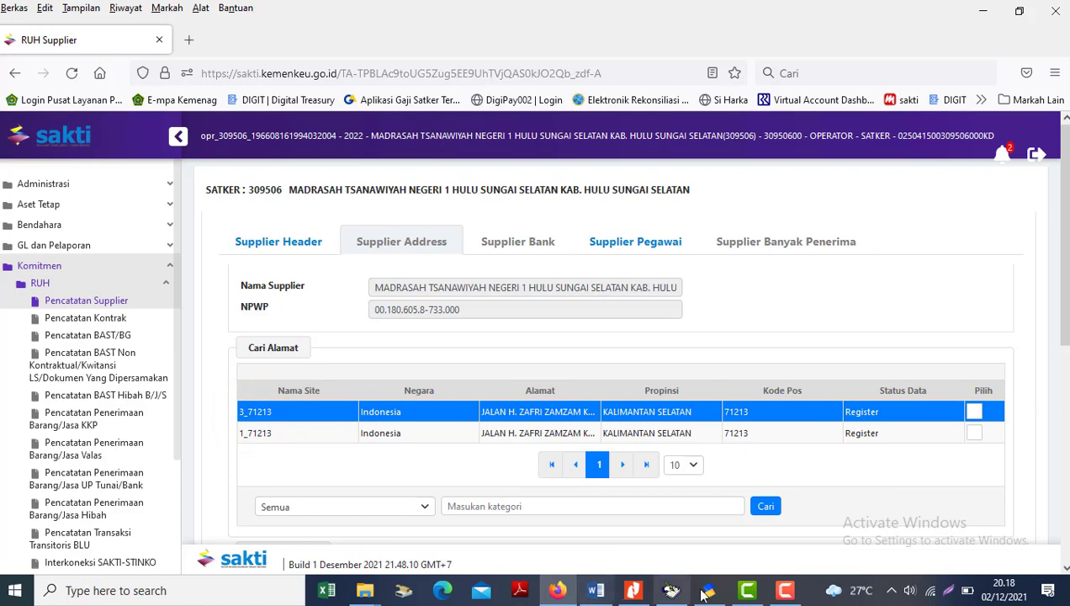
Step: Scroll the Nitro Pro payroll guide down to page 7, section 4 Import Data Pegawai
click(631, 590)
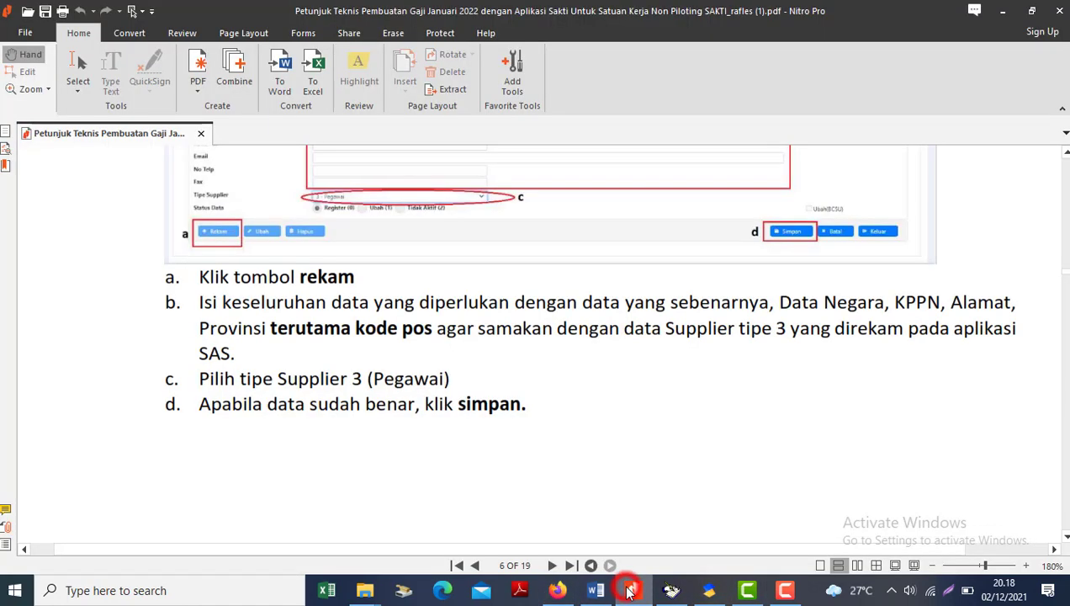
click(442, 418)
scroll(450, 417, down, 3)
scroll(452, 418, down, 10)
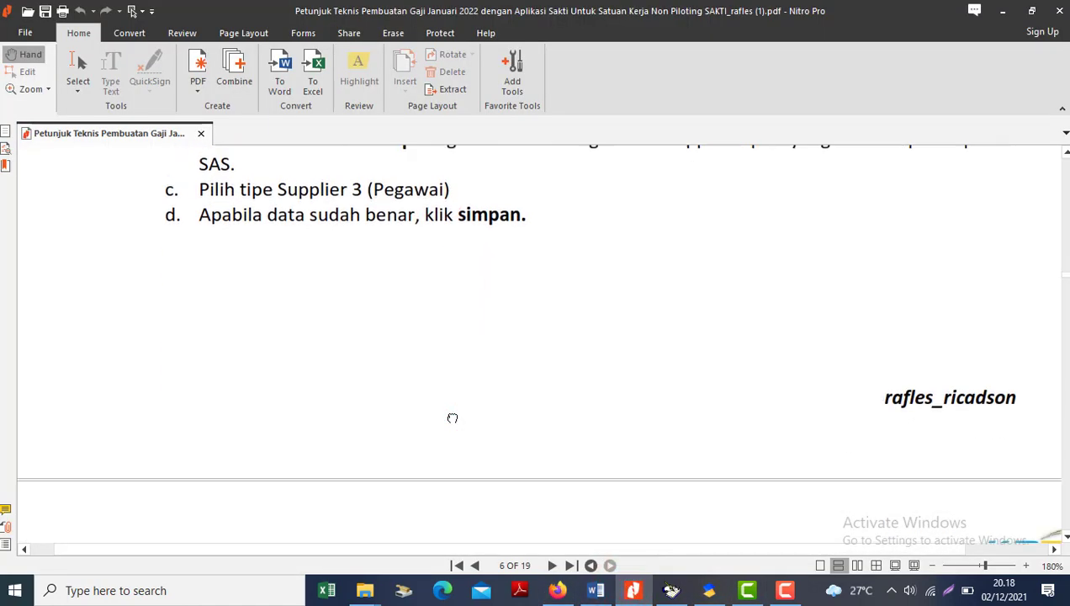
scroll(452, 418, down, 3)
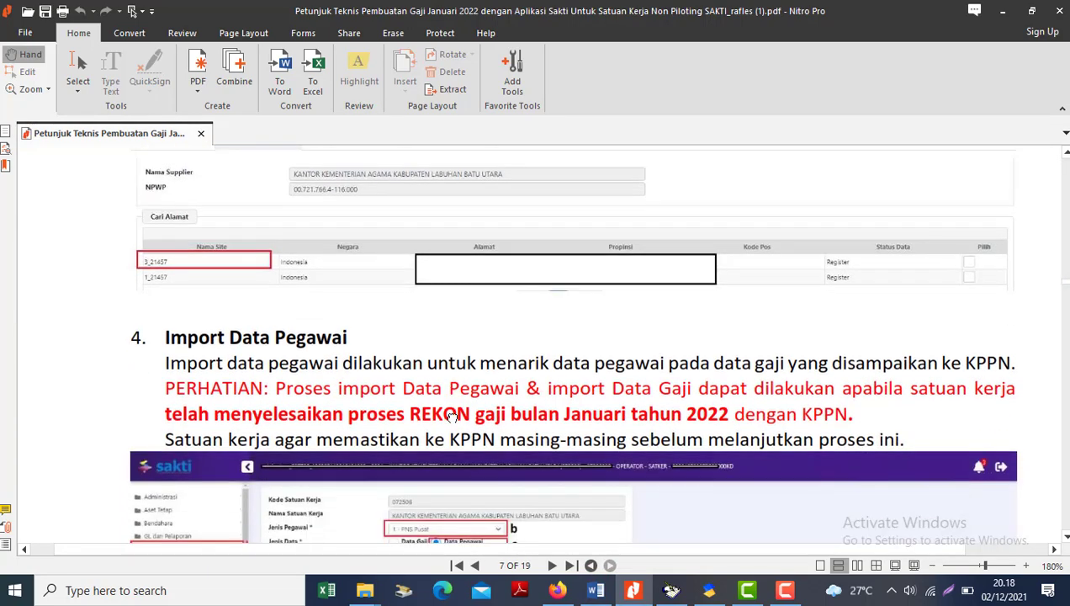
scroll(452, 417, down, 1)
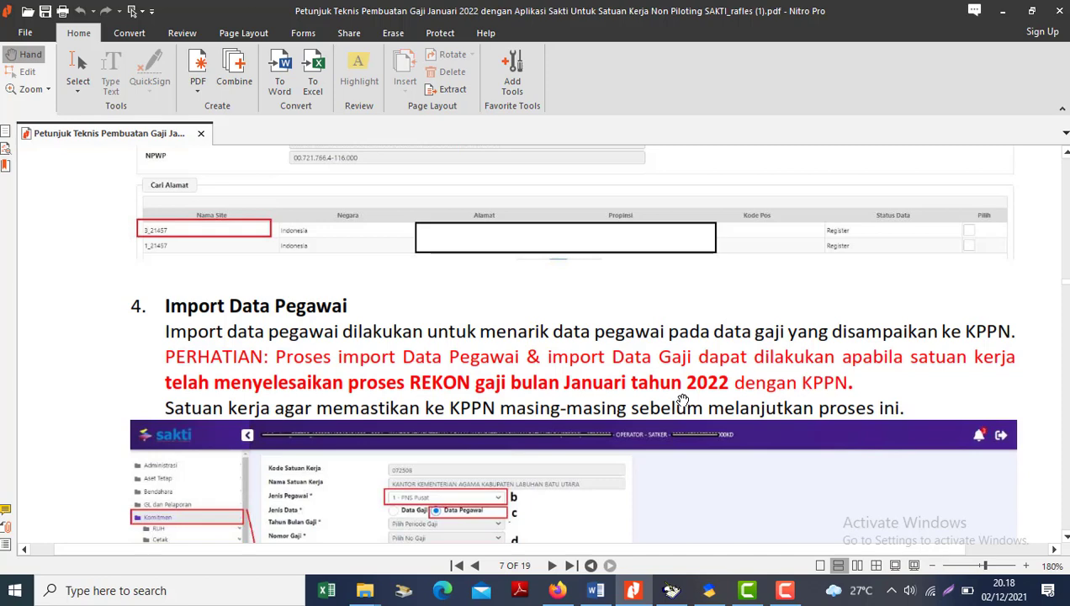
scroll(683, 401, down, 3)
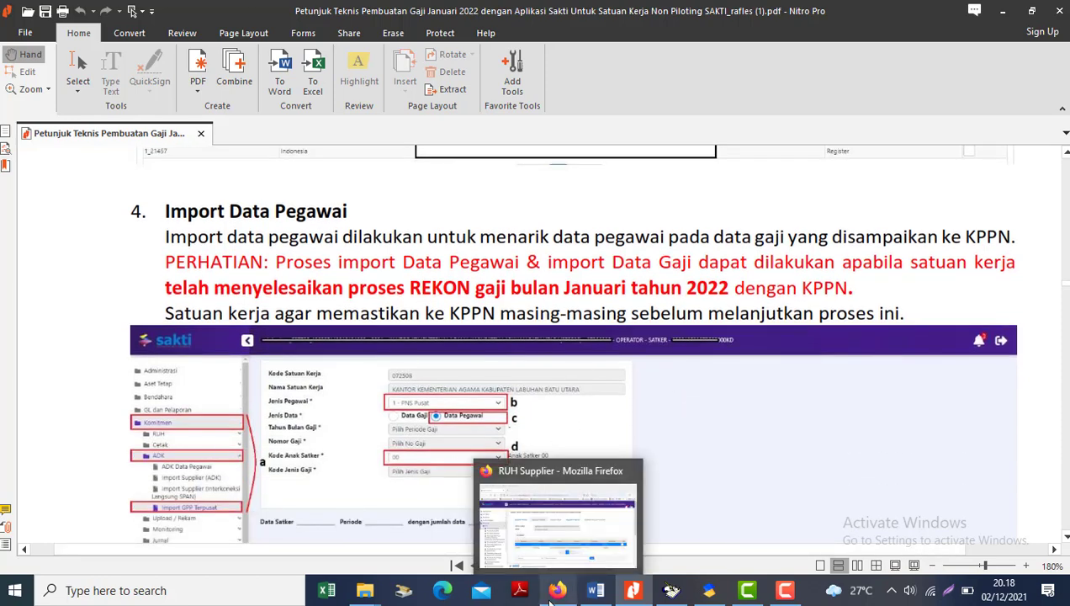
Step: Move through the Word salary notes down to the IMPOR DATA PEGAWAI import steps
click(596, 590)
click(405, 388)
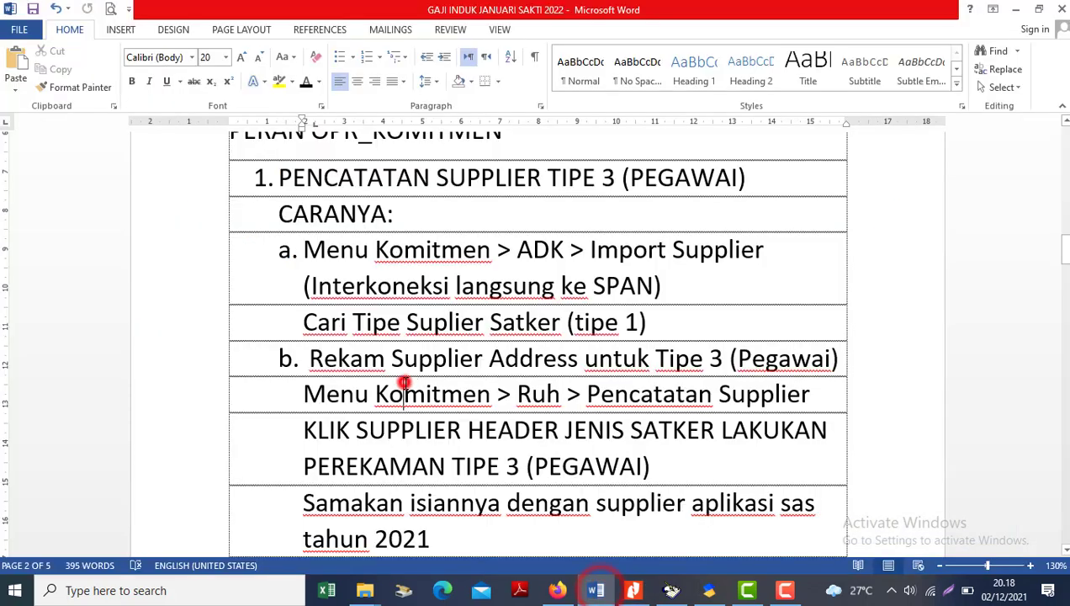
key(Down)
key(Down)
key(Down)
key(Down)
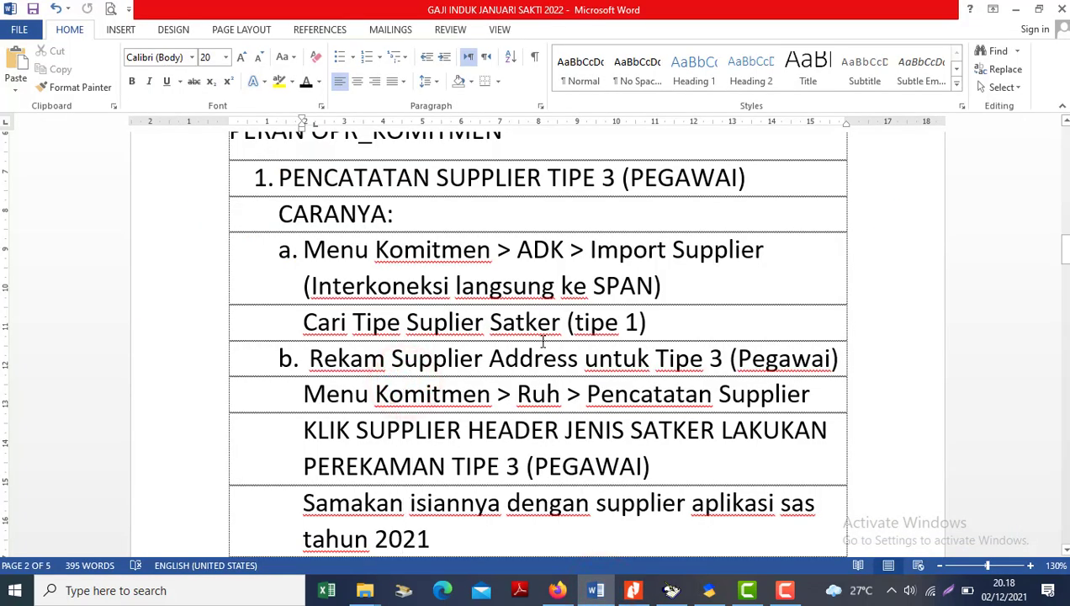
click(548, 379)
key(Down)
key(Down)
key(Down)
key(Down)
key(Down)
key(Down)
key(Down)
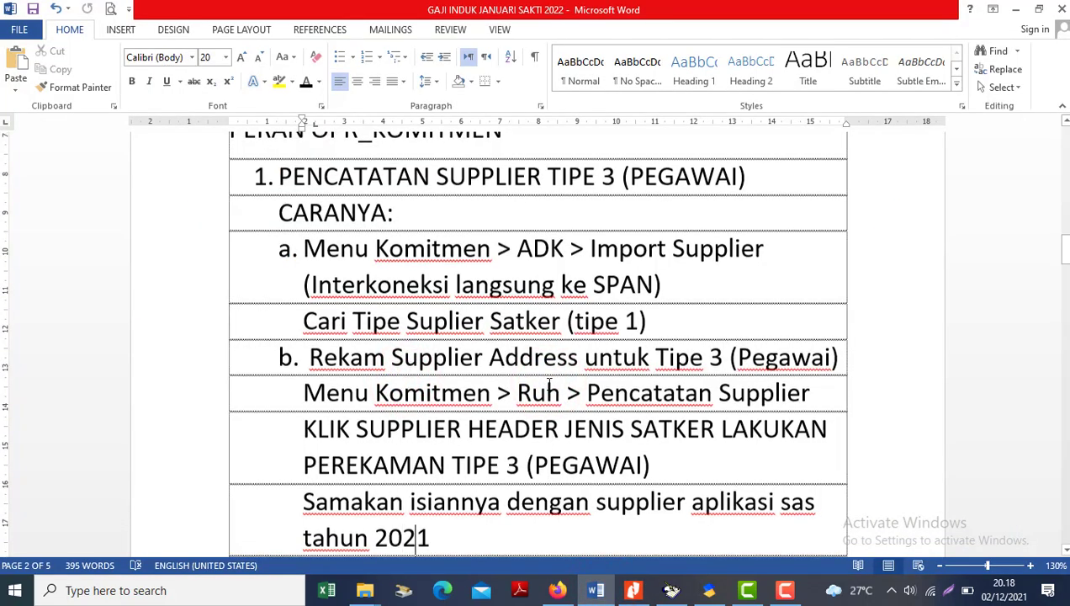
key(Down)
key(Down)
key(Down)
key(Down)
key(Down)
key(Down)
key(Down)
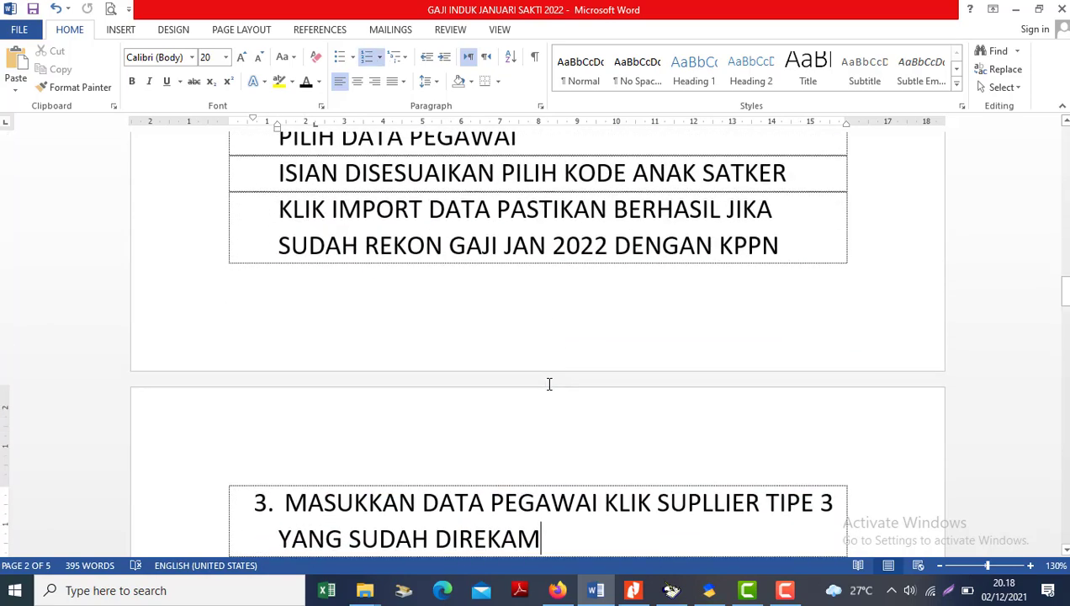
key(Up)
key(Up)
key(Up)
key(Up)
key(Up)
key(Up)
key(Up)
key(Up)
key(Up)
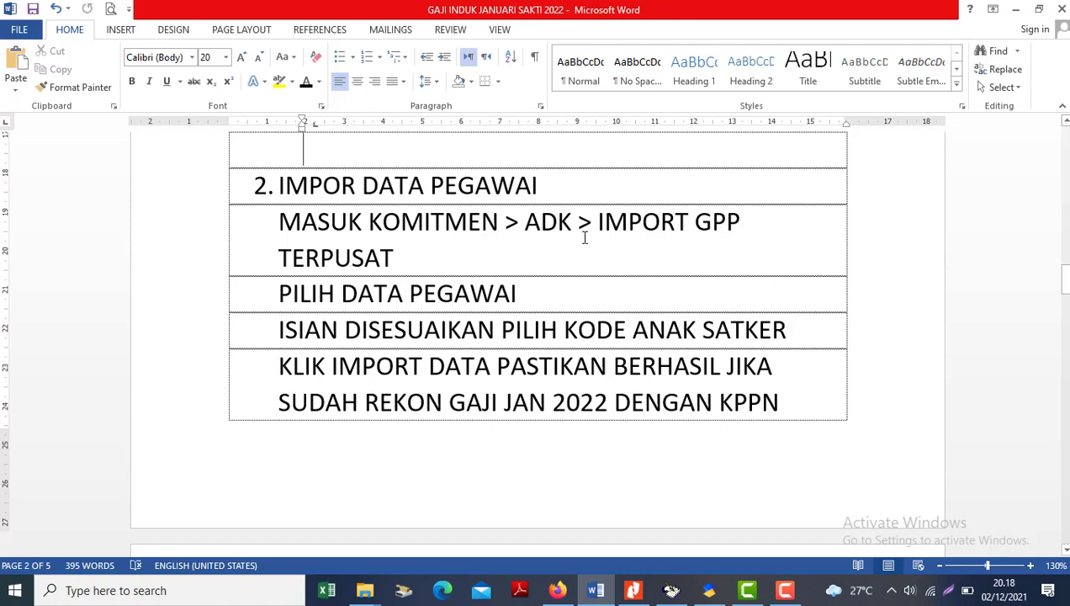
Step: Open Komitmen > ADK > Import GPP Terpusat in SAKTI
click(557, 592)
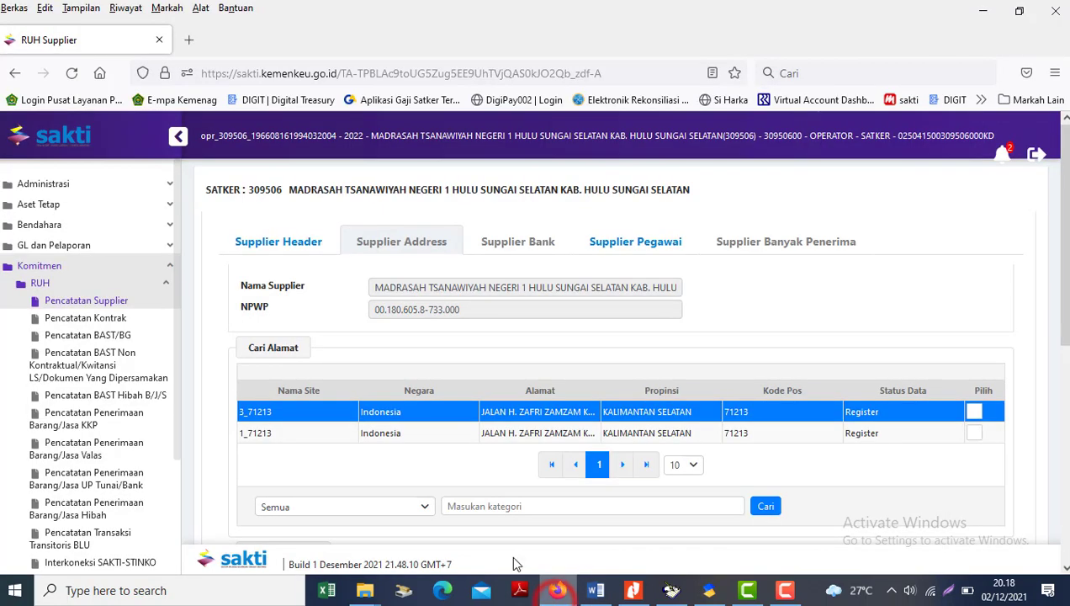
click(42, 283)
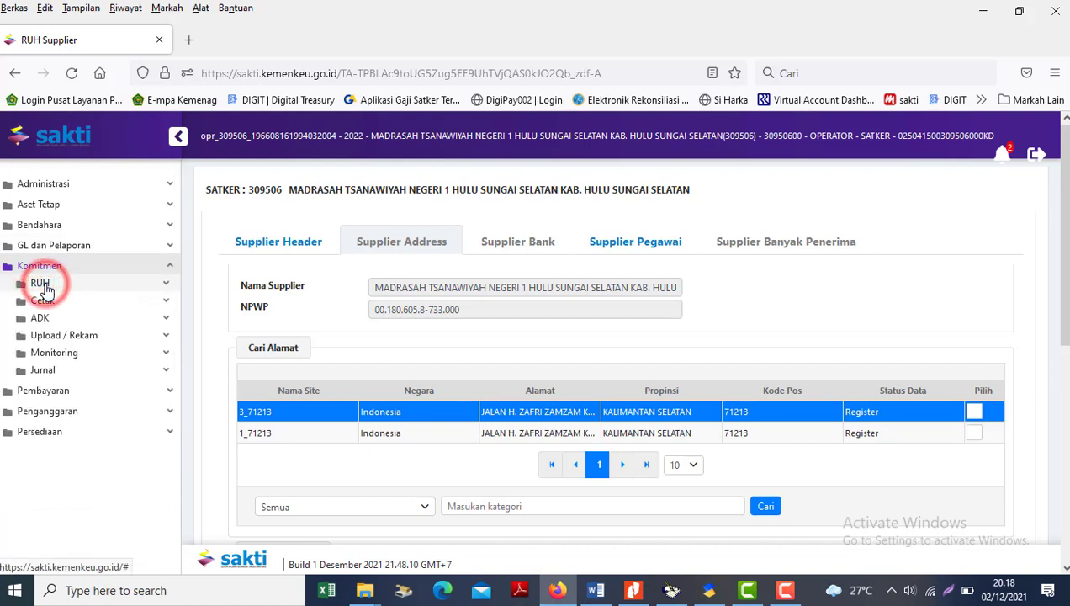
click(52, 318)
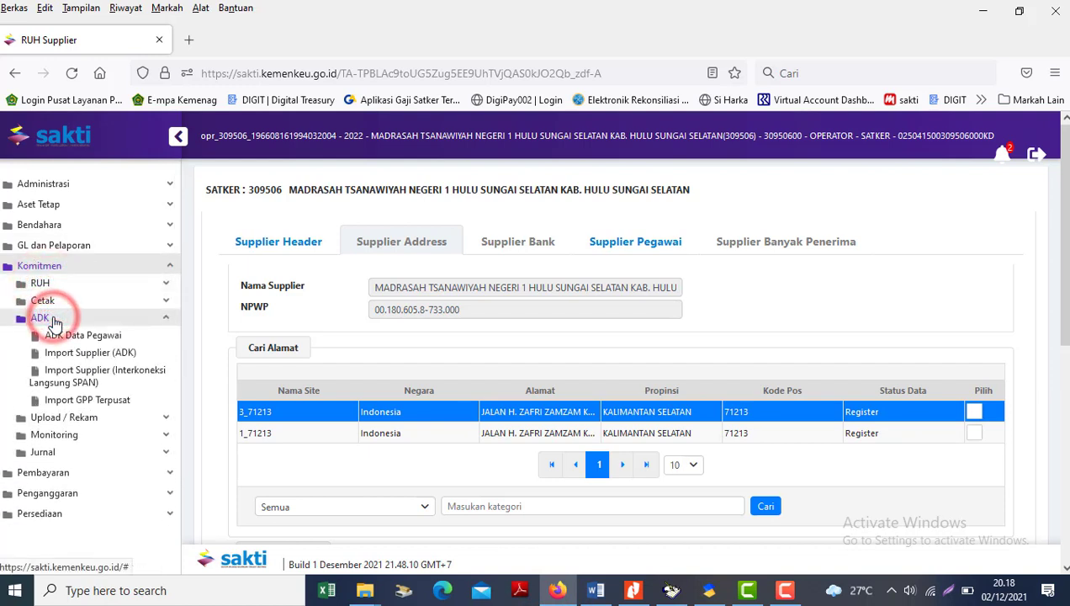
click(74, 402)
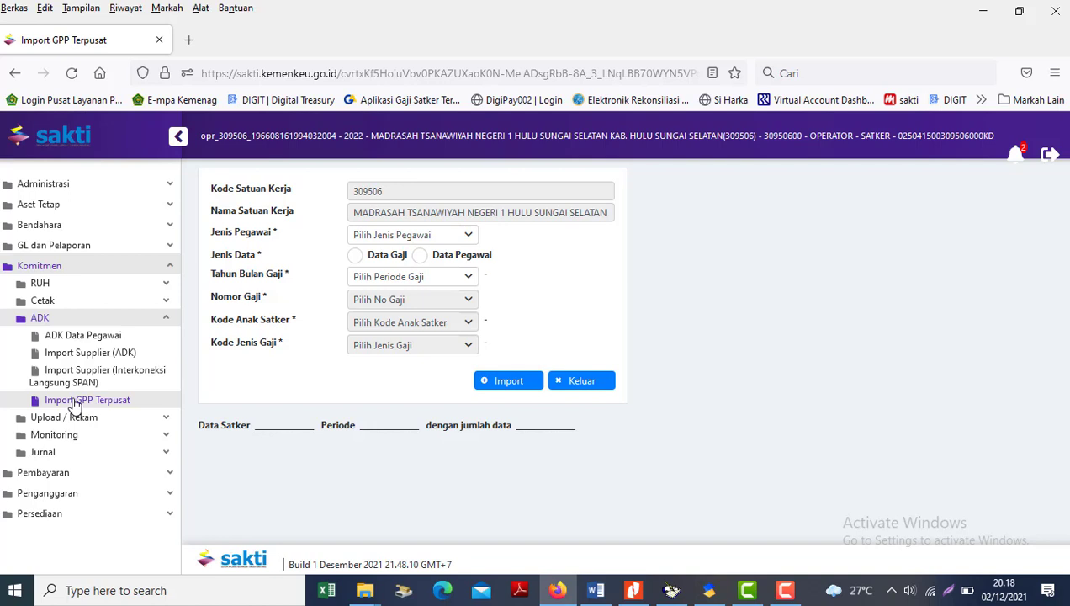
Step: Import Data Pegawai for 1 - PNS Pusat with Kode Anak Satker 00
click(413, 234)
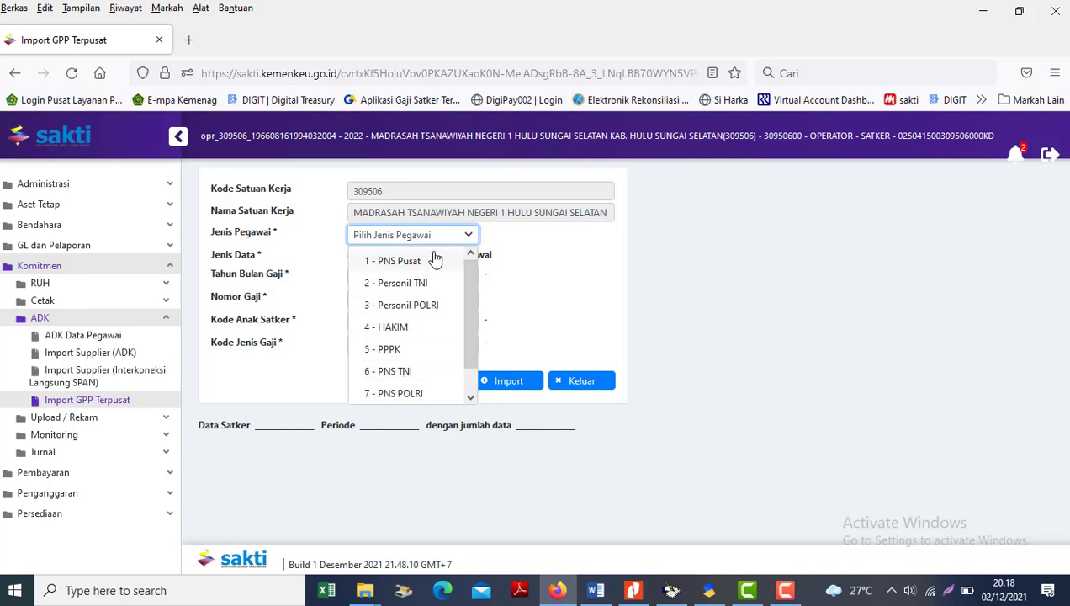
mouse_move(470, 320)
mouse_down()
mouse_move(473, 432)
mouse_move(394, 396)
mouse_up()
drag(470, 354, 469, 332)
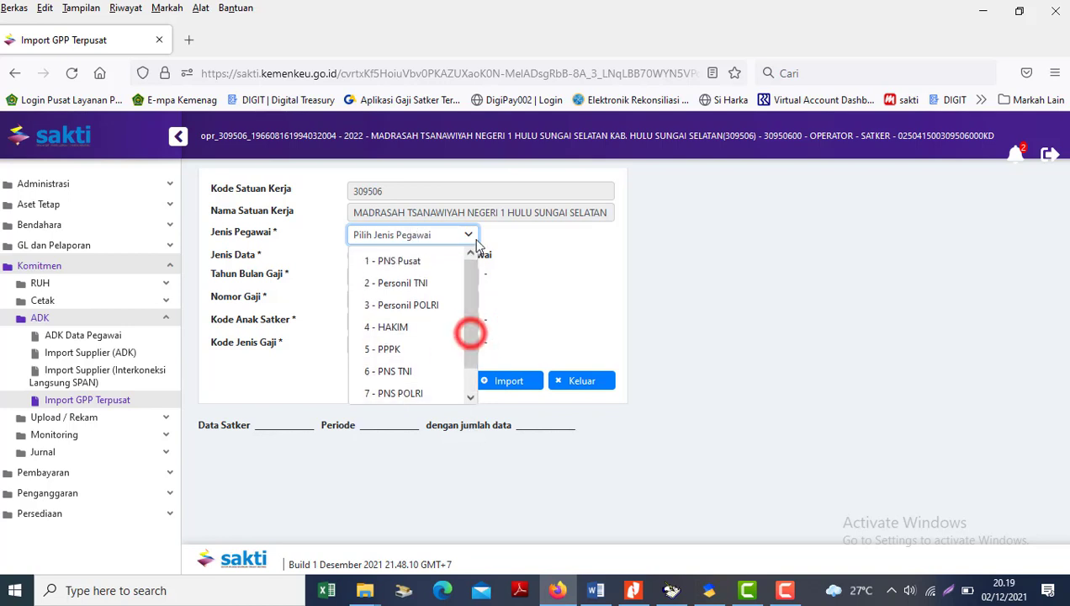
click(394, 263)
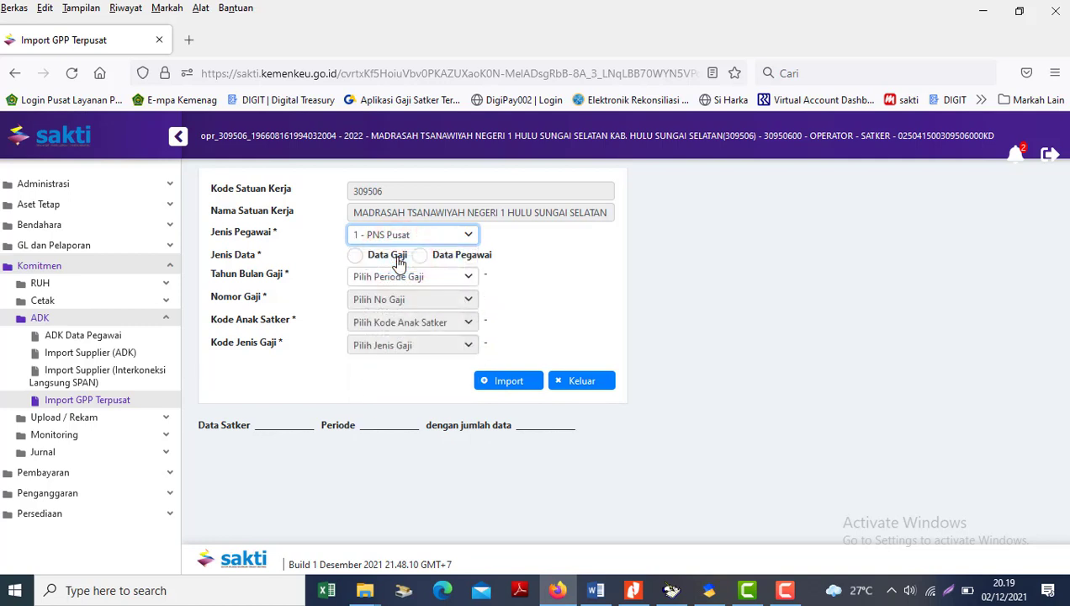
click(421, 256)
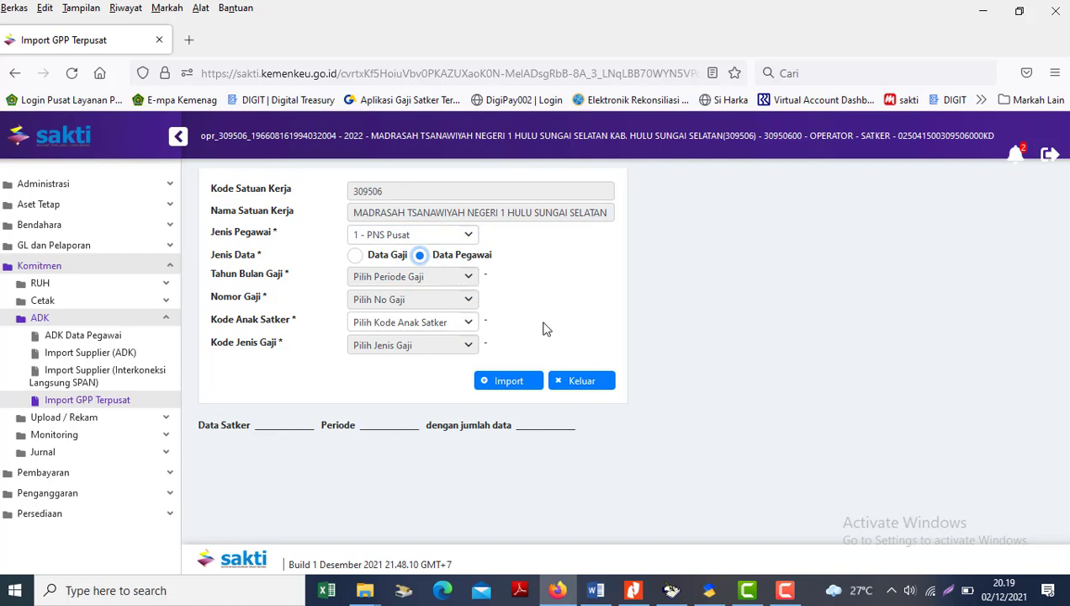
click(469, 326)
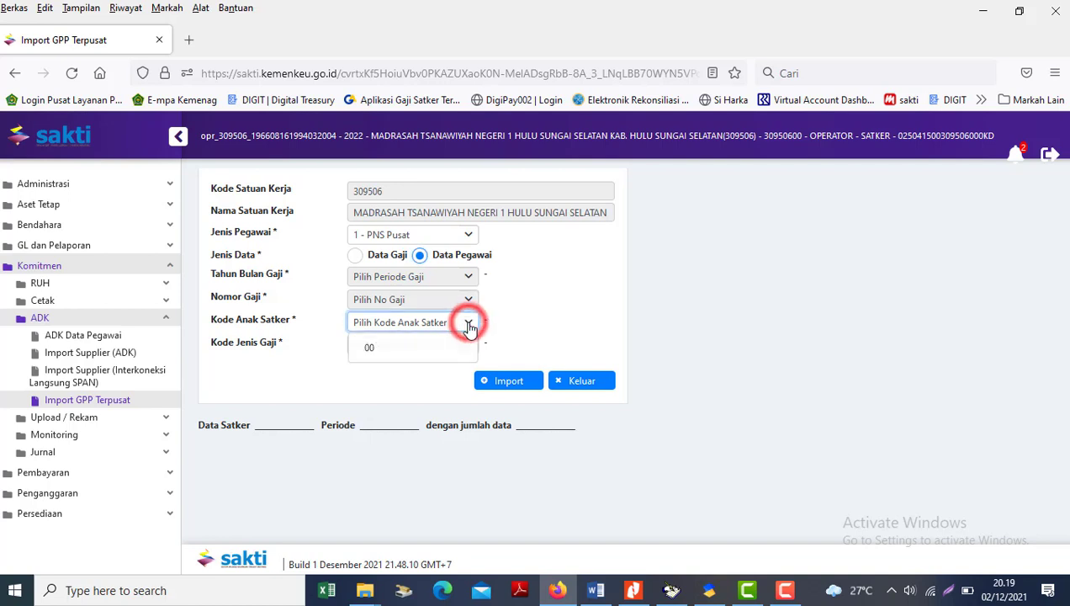
click(382, 349)
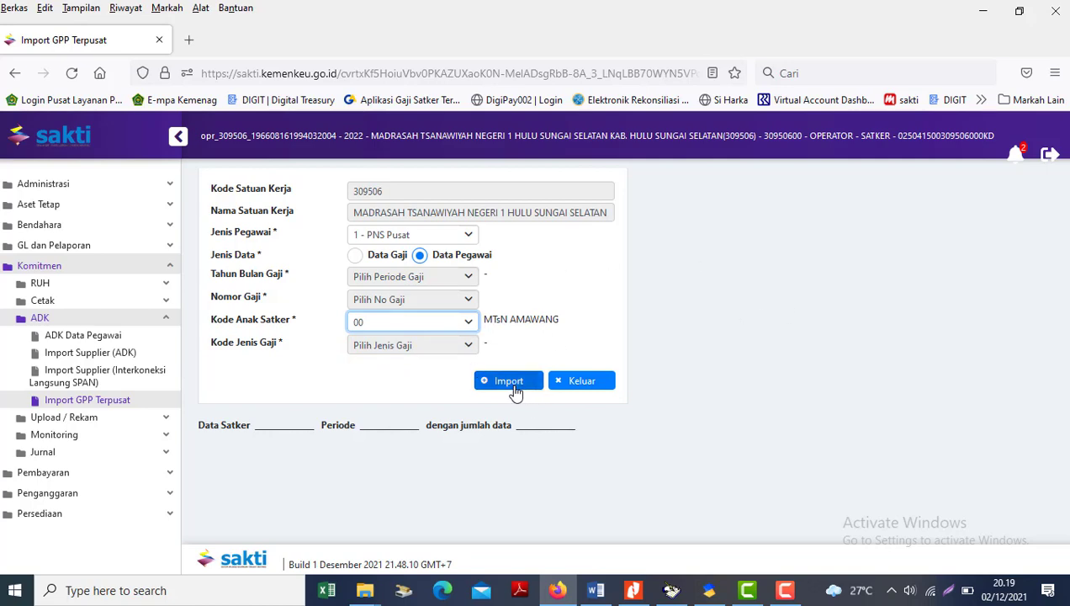
click(514, 386)
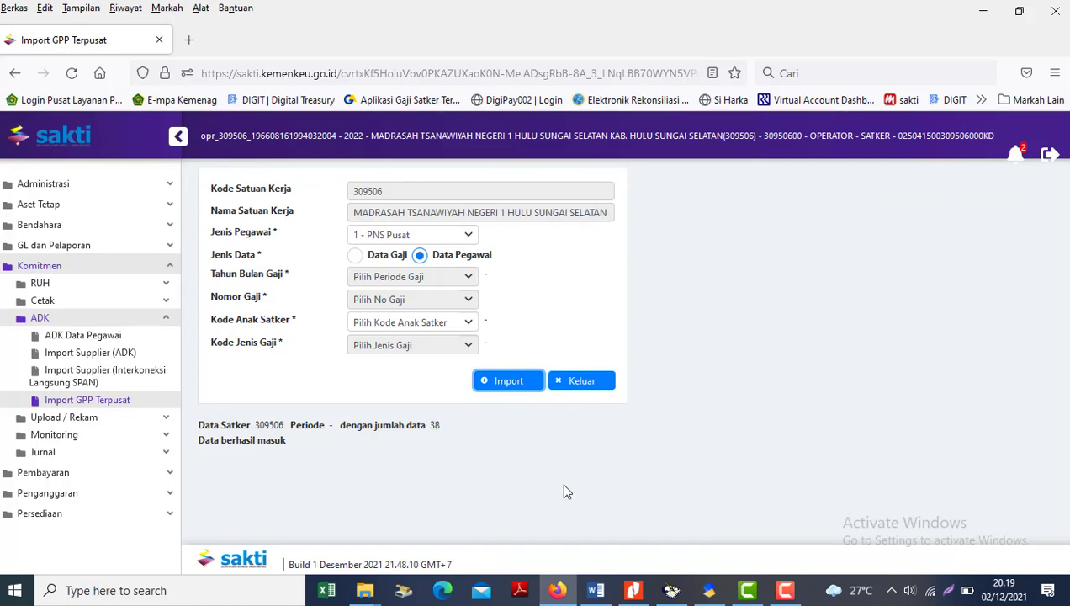
Step: Run Laporan > Cetak Gaji for year 2022 with Rekapitulasi and Halaman Luar ticked
click(669, 589)
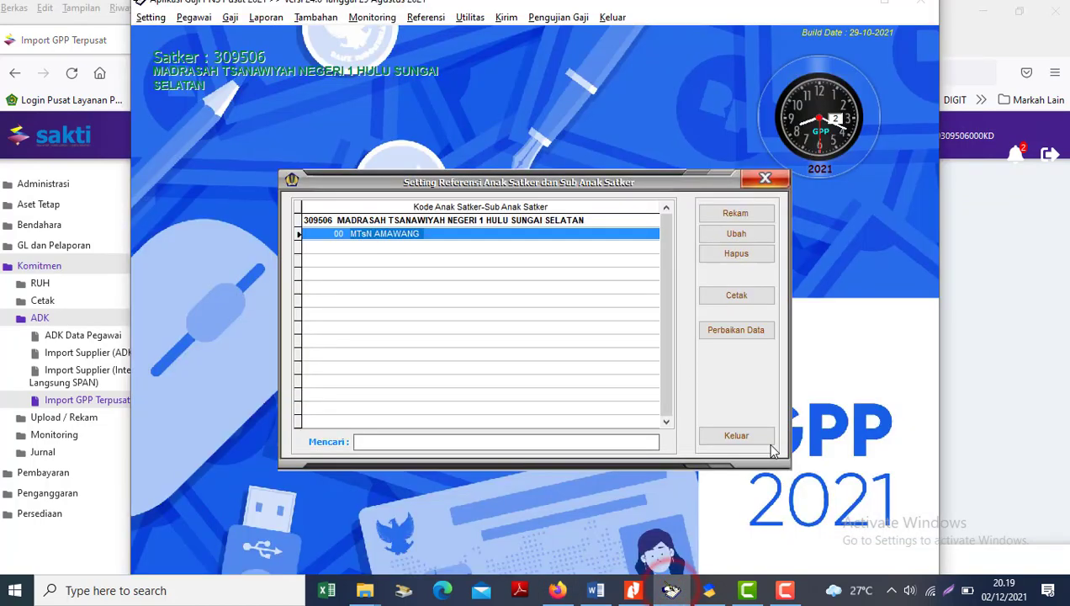
click(265, 17)
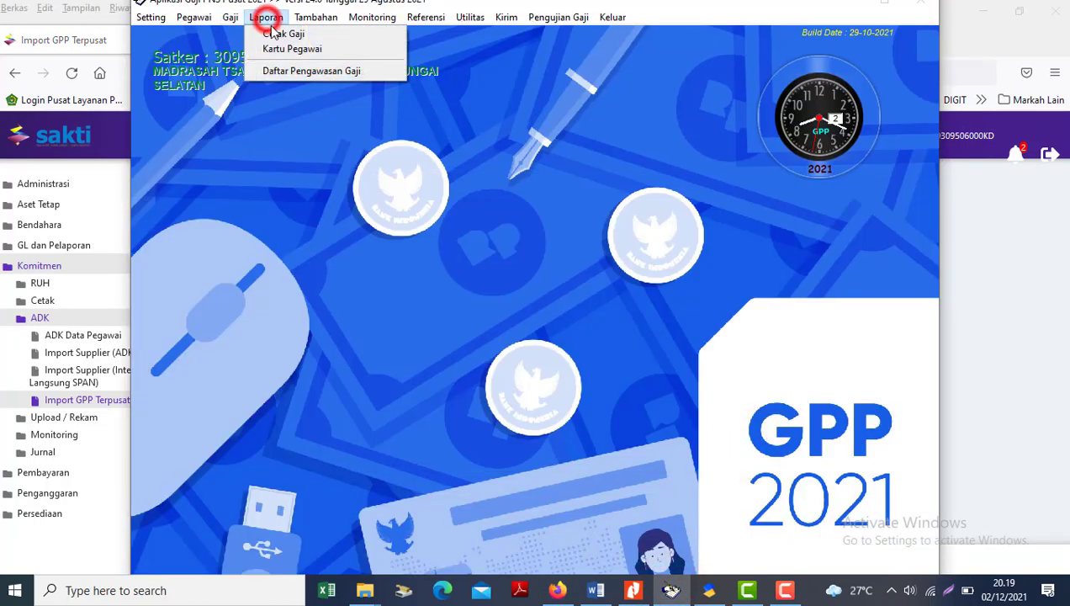
click(279, 35)
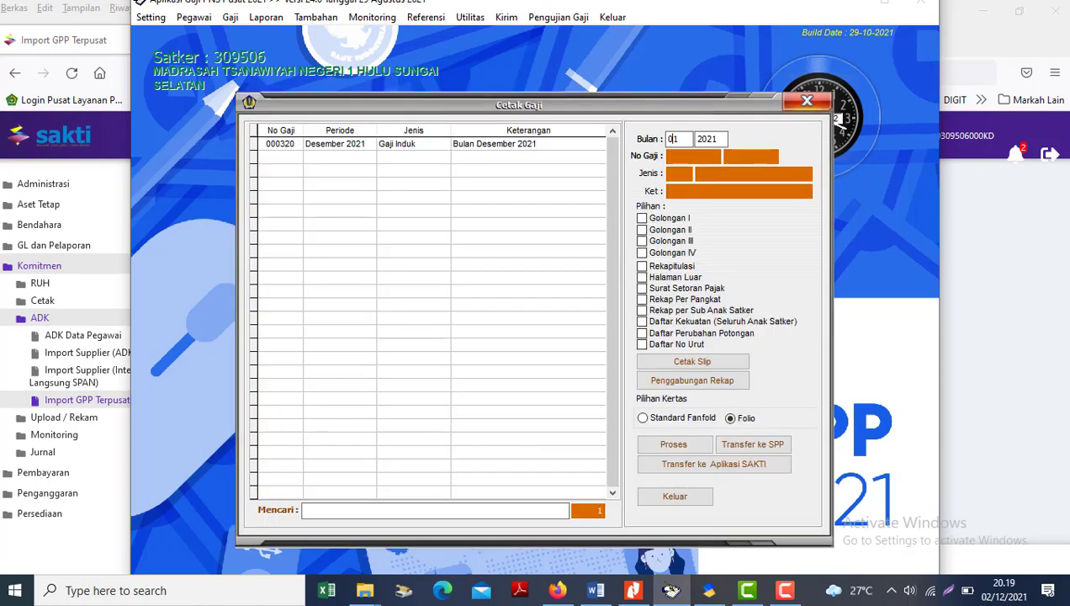
click(711, 139)
text(2)
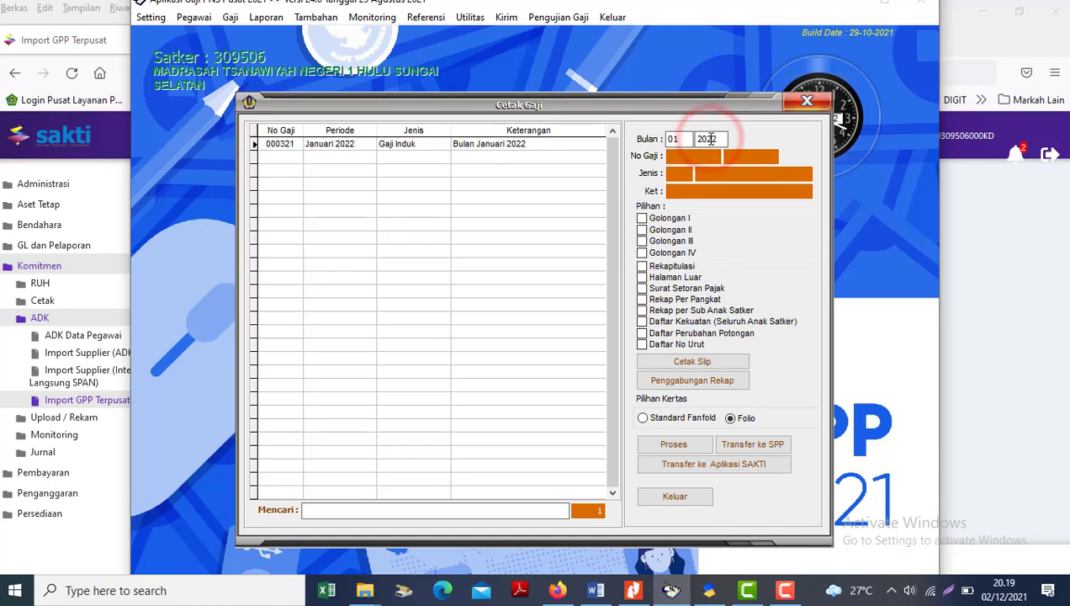
click(662, 277)
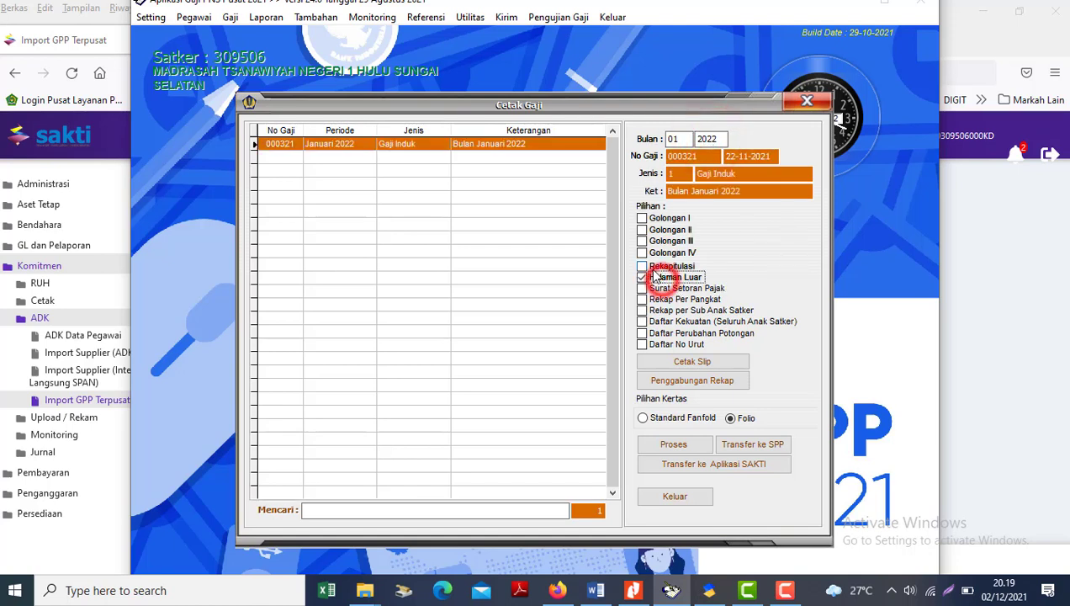
click(650, 265)
click(667, 444)
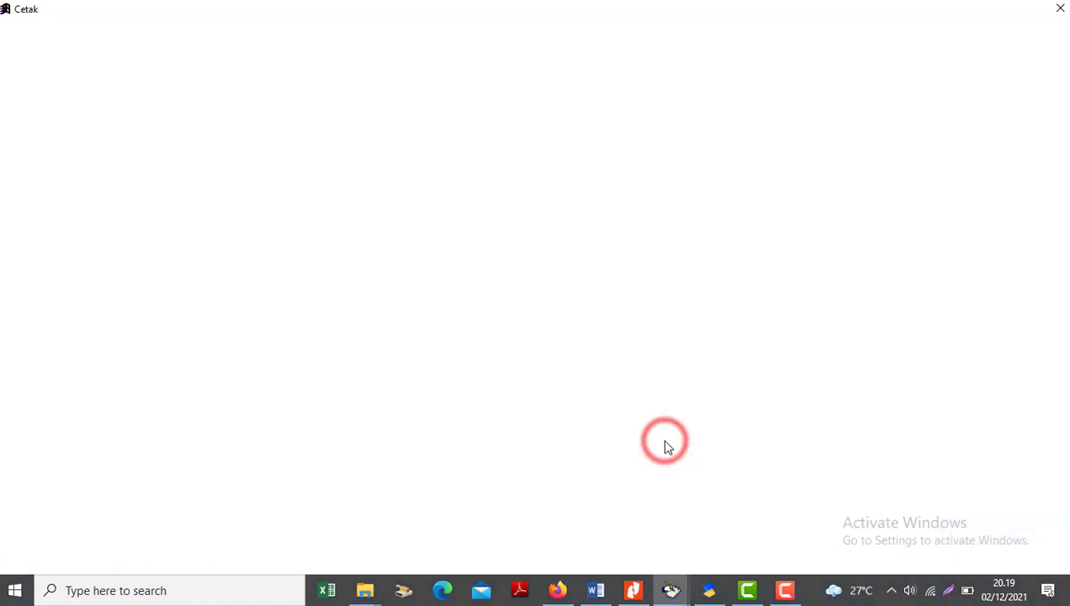
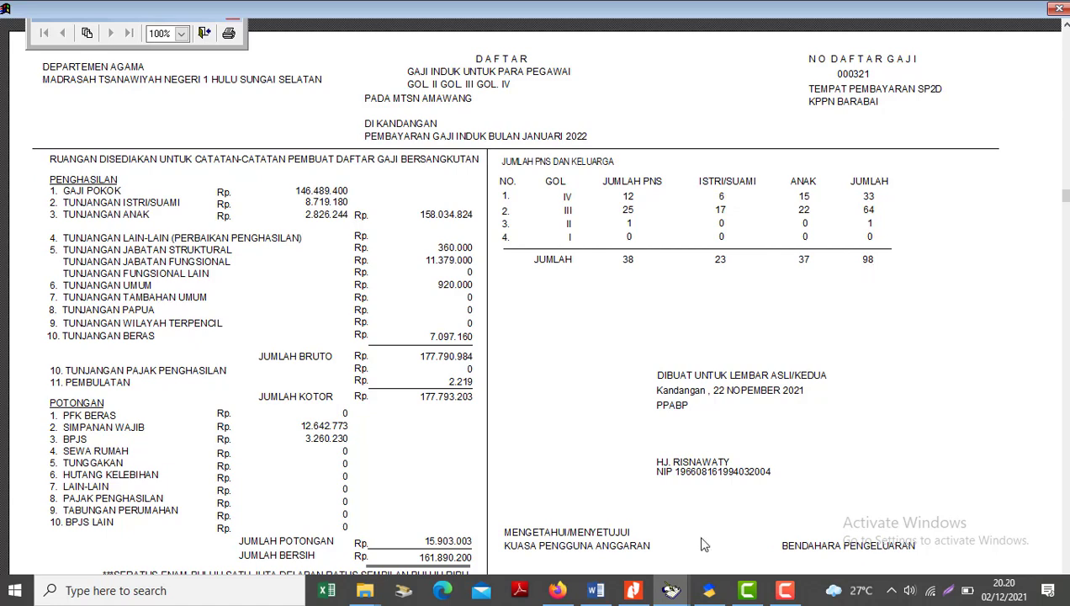
Step: Return from the salary report to SAKTI's import page confirming 38 records, then bring up the Word notes
click(557, 589)
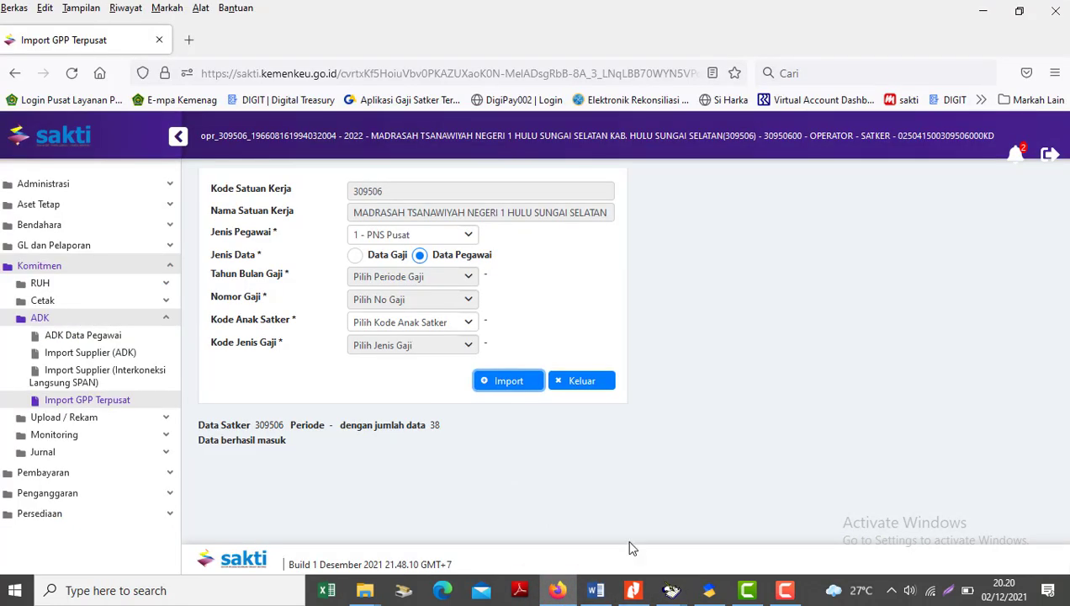
mouse_move(595, 592)
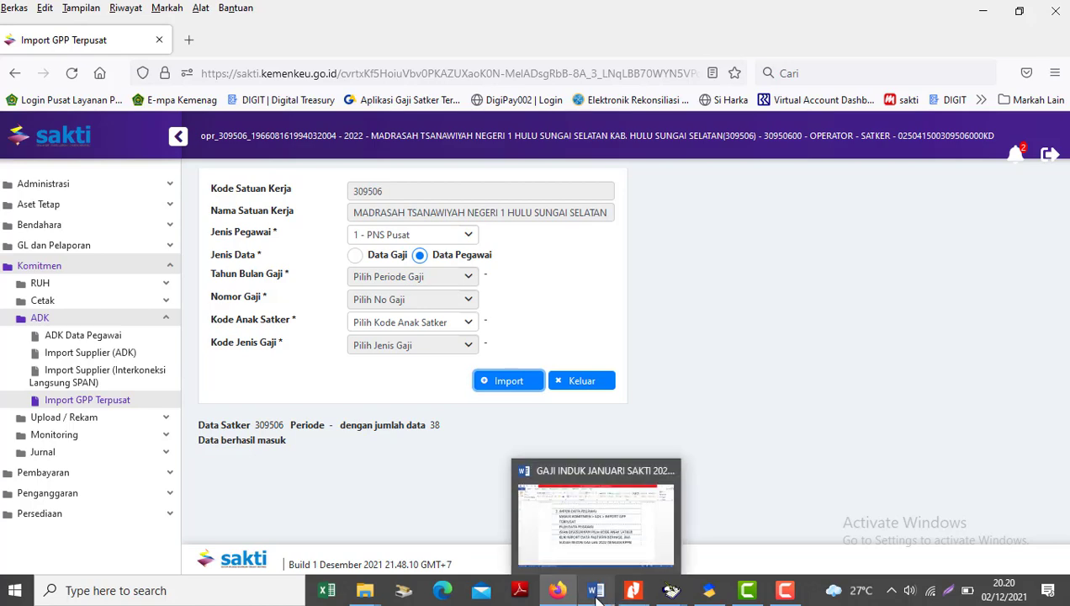
click(545, 529)
Step: Read the notes down to step 3's 'PASTIKAN PILIH SEMUA PEGAWAI' reminder, then go back to SAKTI
key(Down)
key(Down)
key(Down)
key(Down)
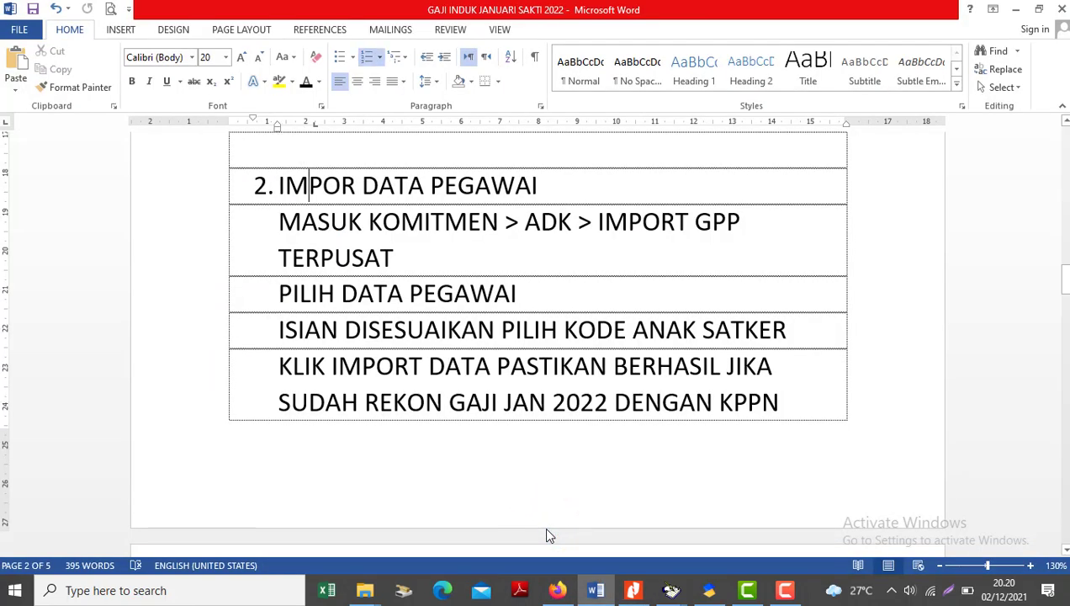
key(Down)
key(Down)
key(Down)
key(Down)
key(Down)
key(Down)
key(Down)
key(Down)
key(Down)
key(Down)
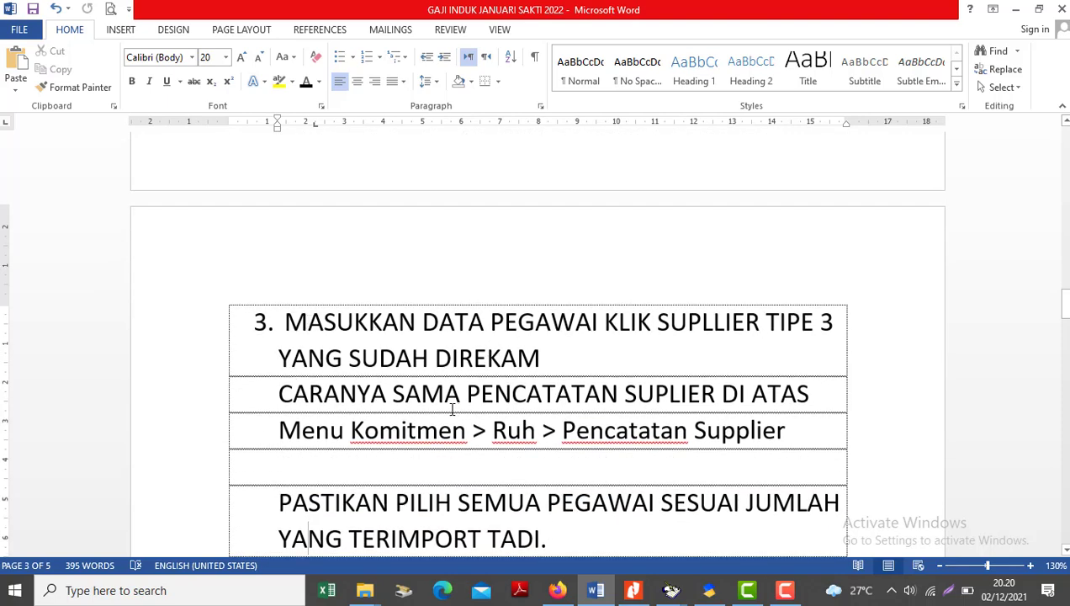
click(476, 457)
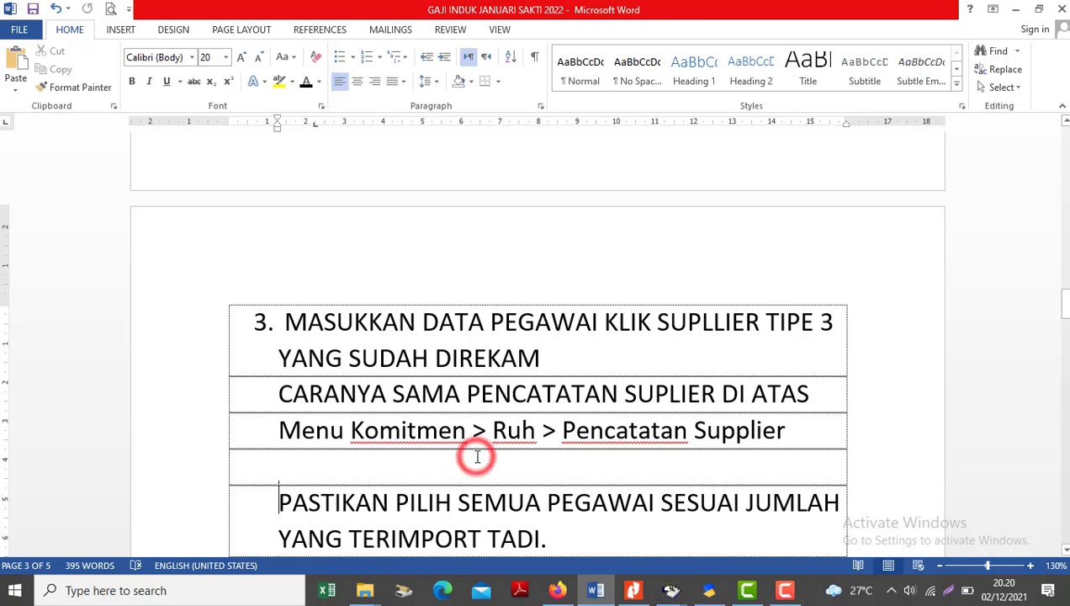
key(Down)
key(Down)
key(Down)
key(Down)
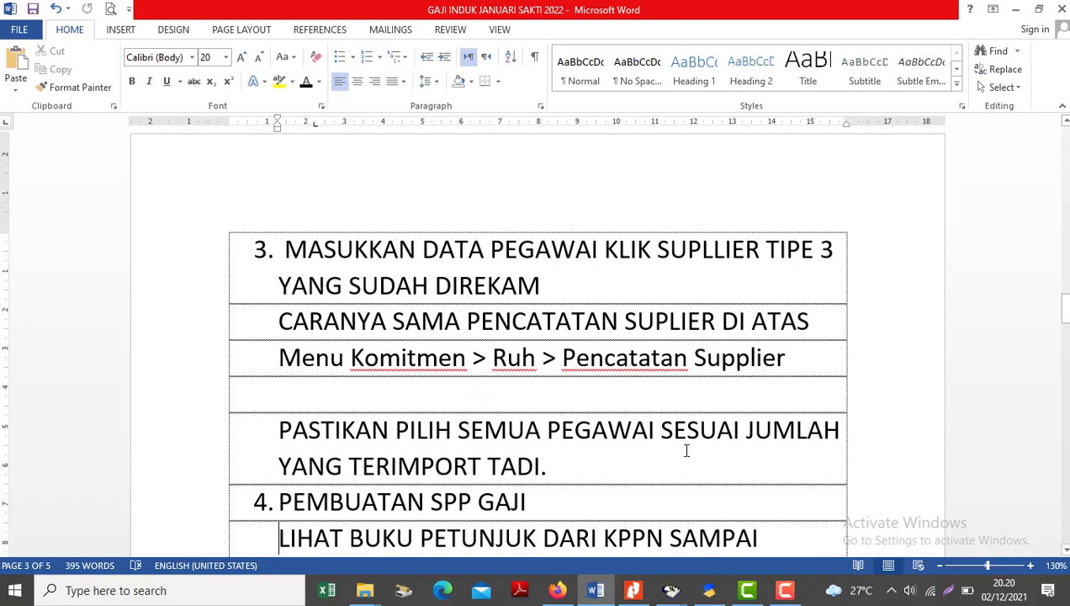
triple_click(646, 465)
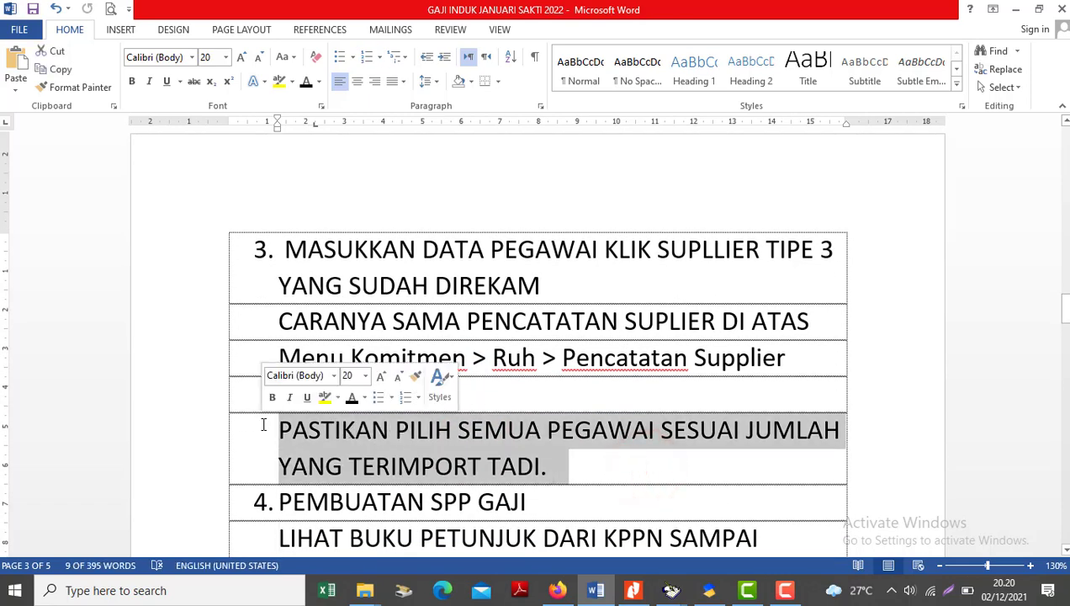
key(alt+Tab)
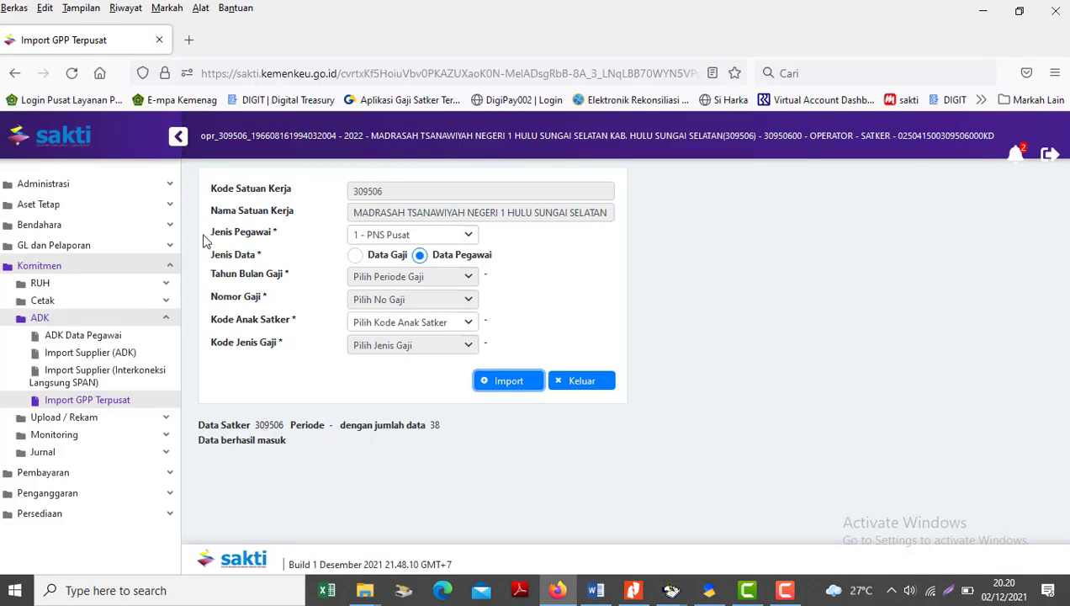
Step: Open Komitmen > RUH > Pencatatan Supplier and select the SATKER supplier with address 3_71213
click(91, 283)
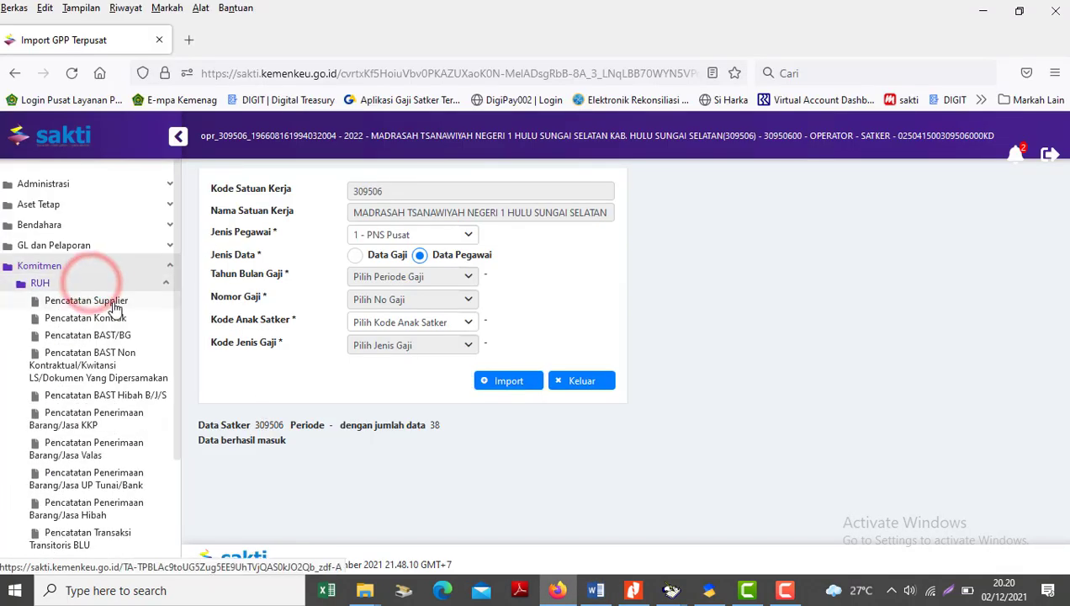
click(107, 308)
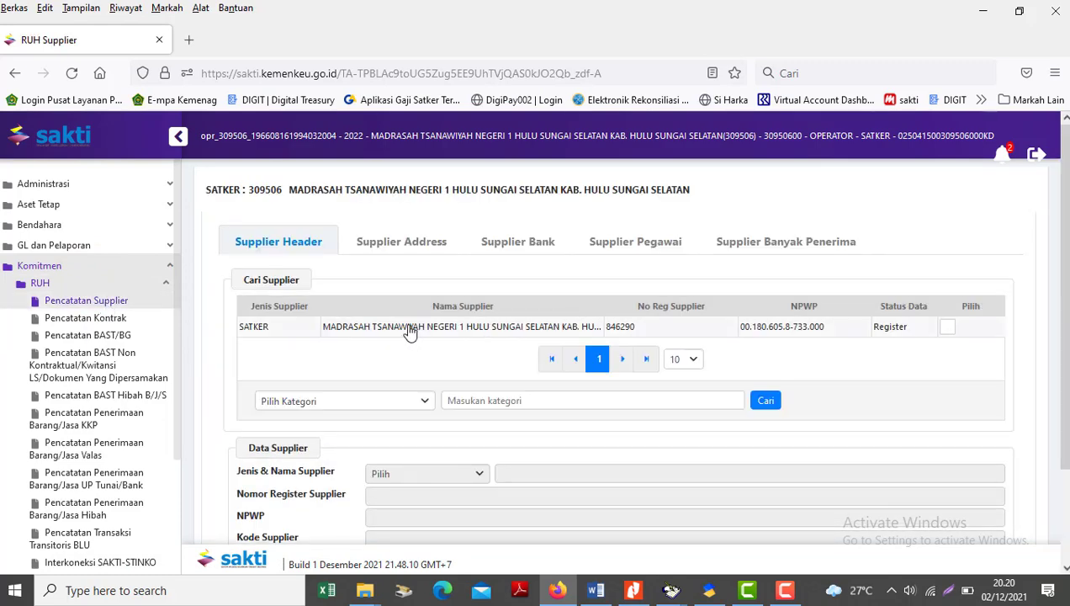
click(408, 329)
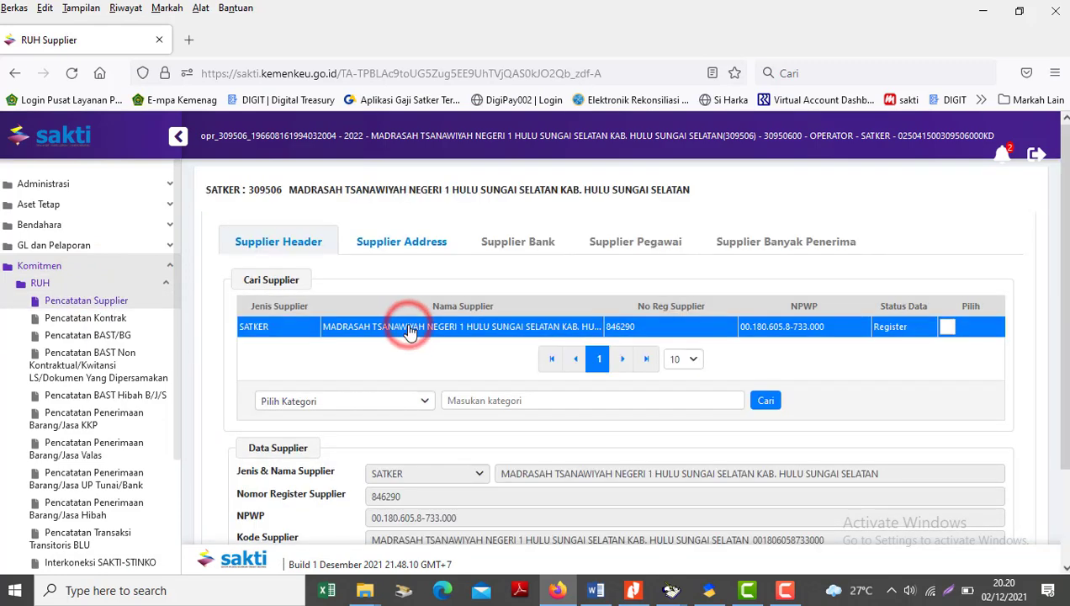
click(385, 249)
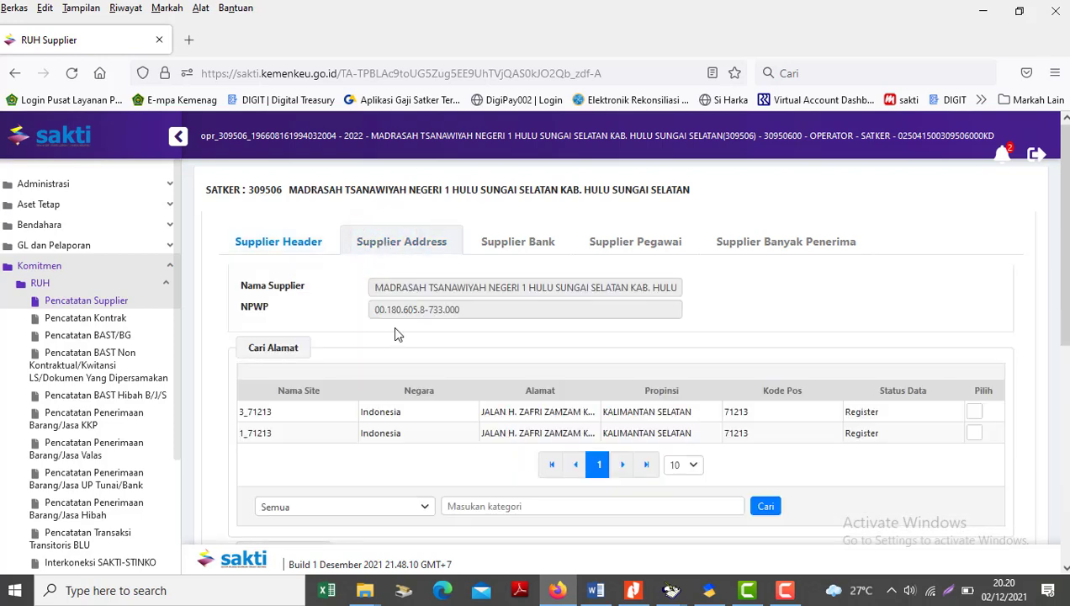
click(318, 410)
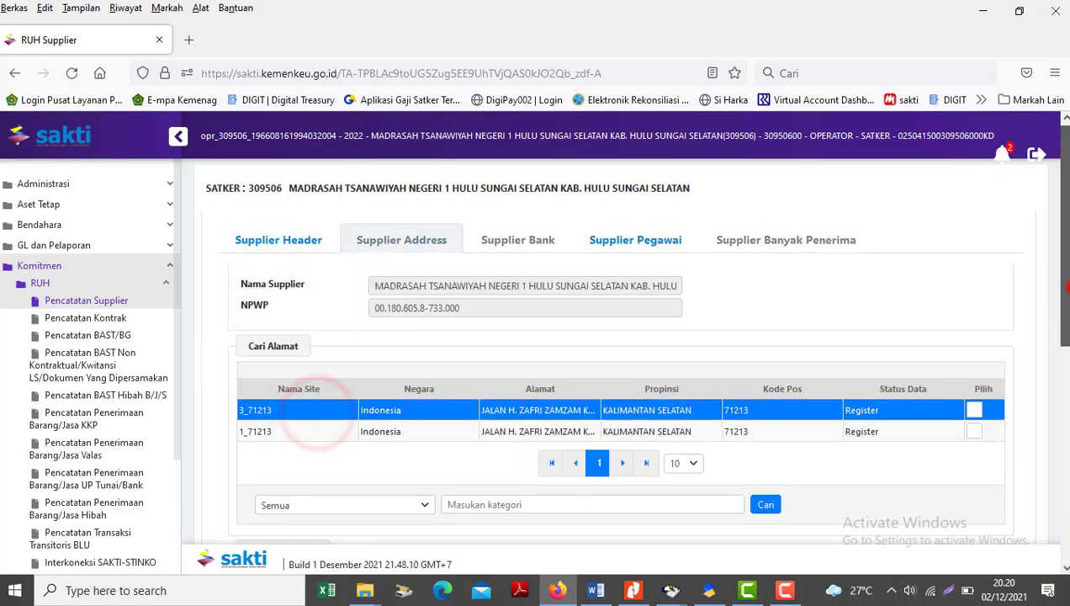
drag(1066, 287, 1066, 311)
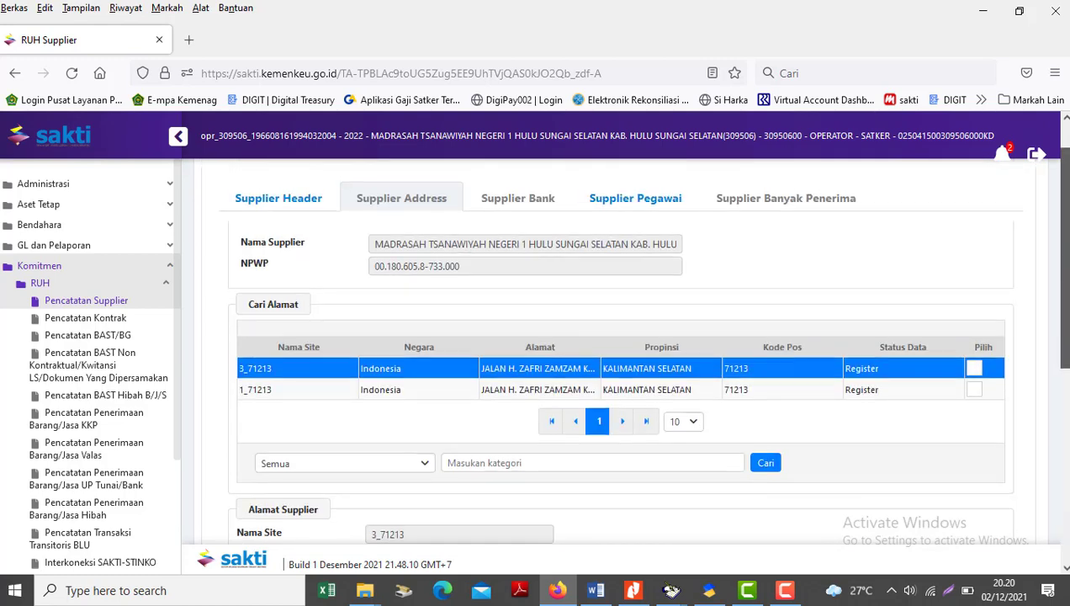
Step: Reselect the SATKER supplier and address 3_71213, then show its empty Supplier Pegawai tab
click(630, 201)
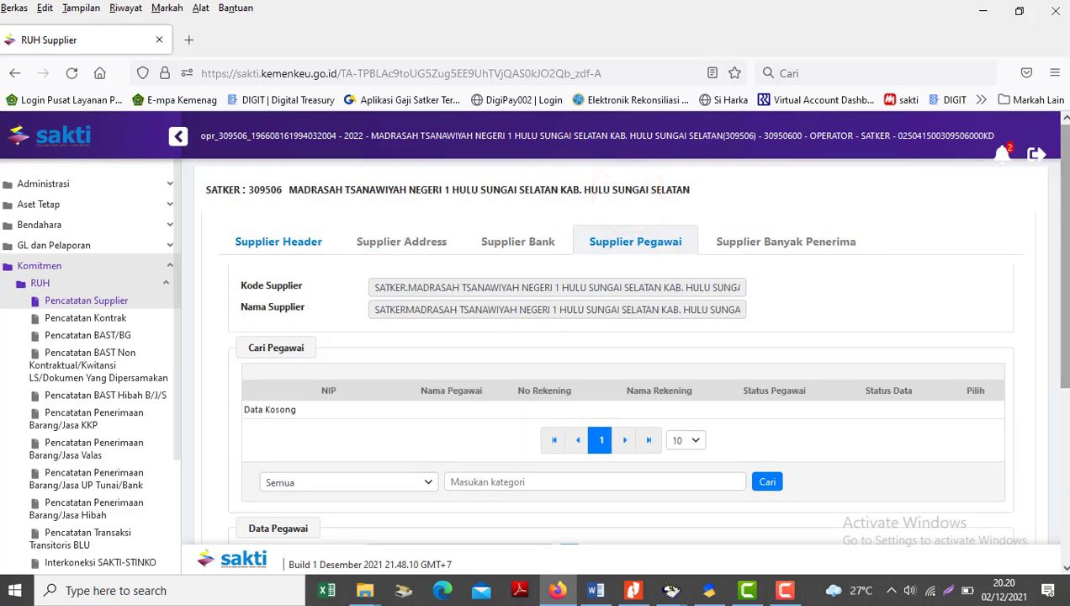
scroll(1065, 337, down, 3)
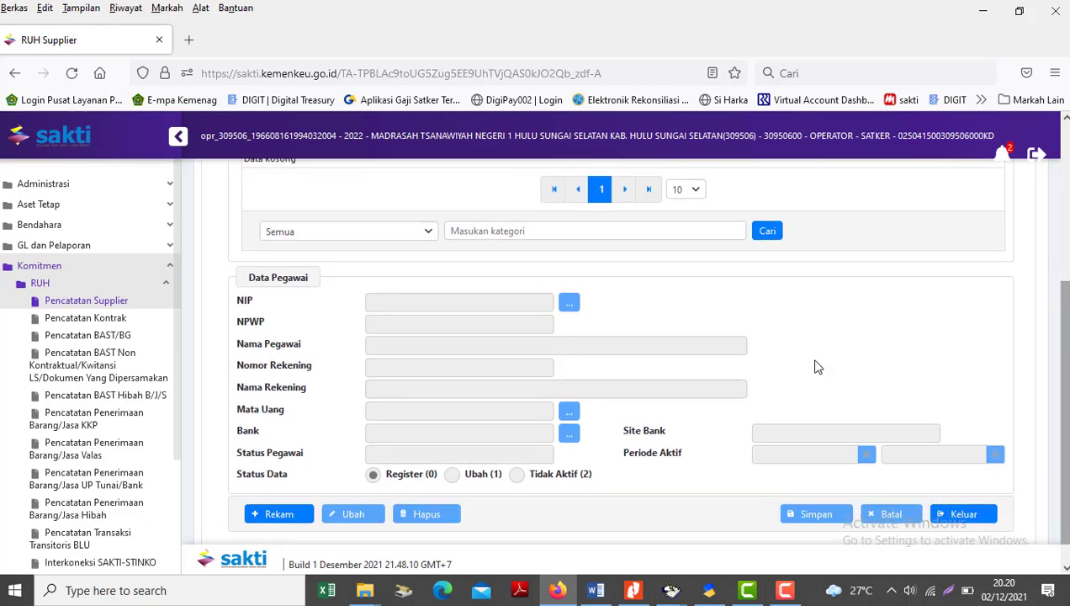
drag(1061, 390, 1064, 318)
click(268, 236)
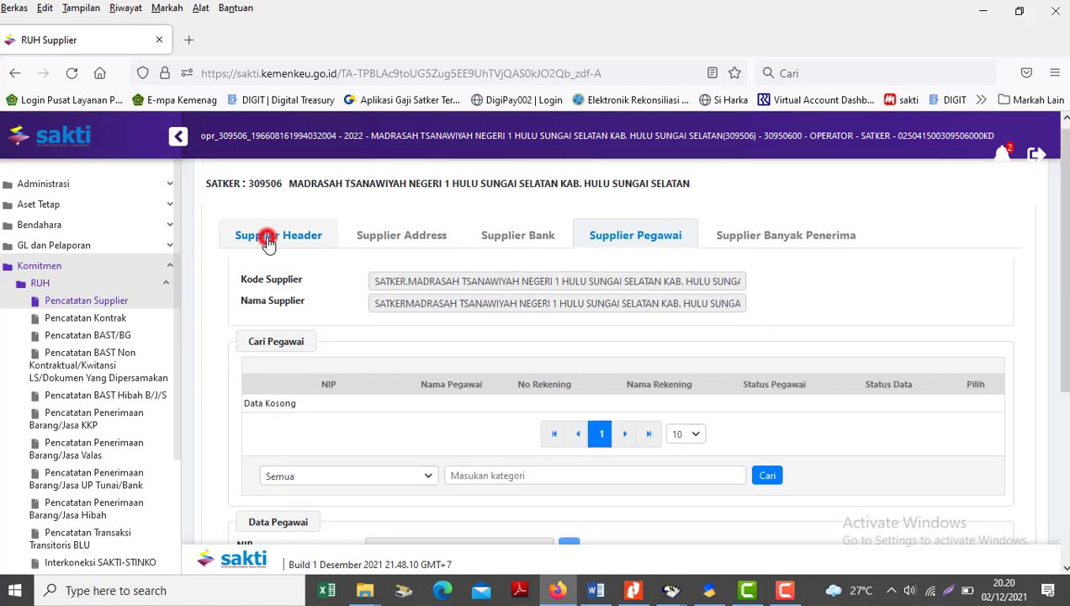
click(411, 322)
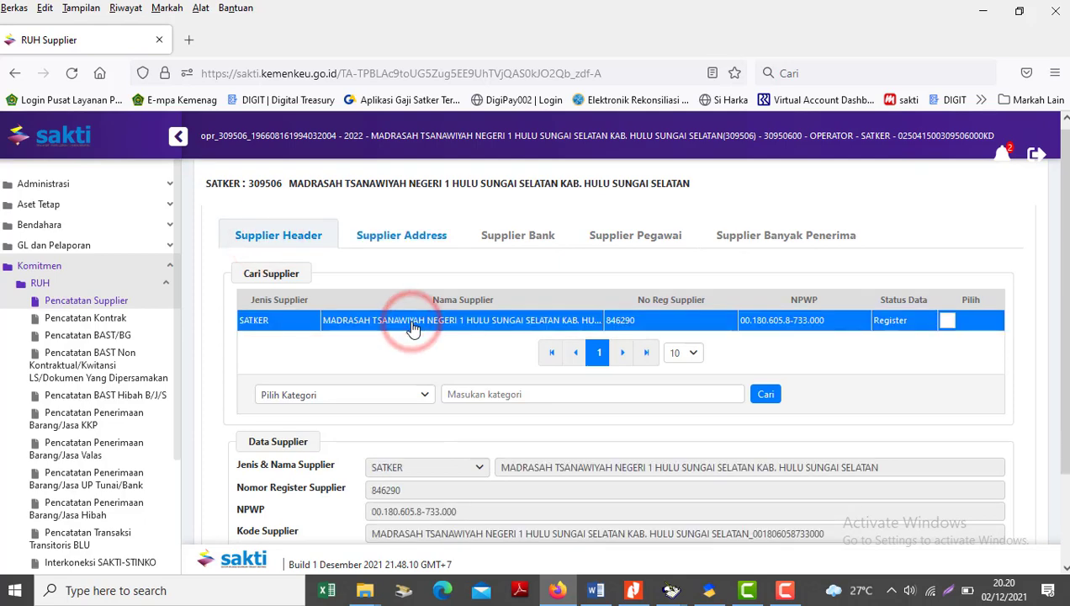
click(399, 234)
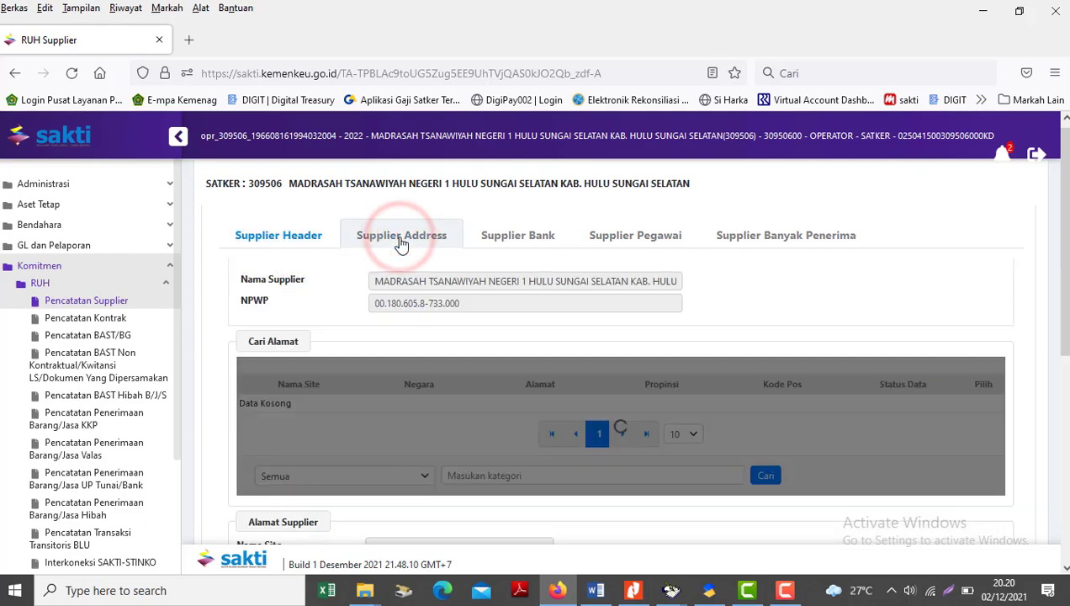
click(424, 408)
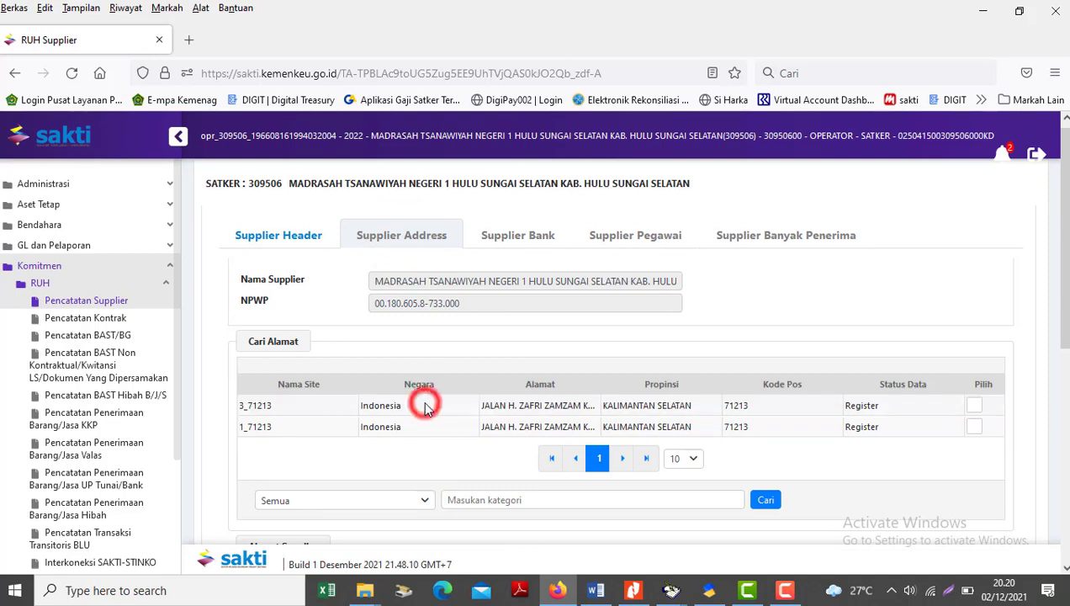
click(412, 411)
click(646, 239)
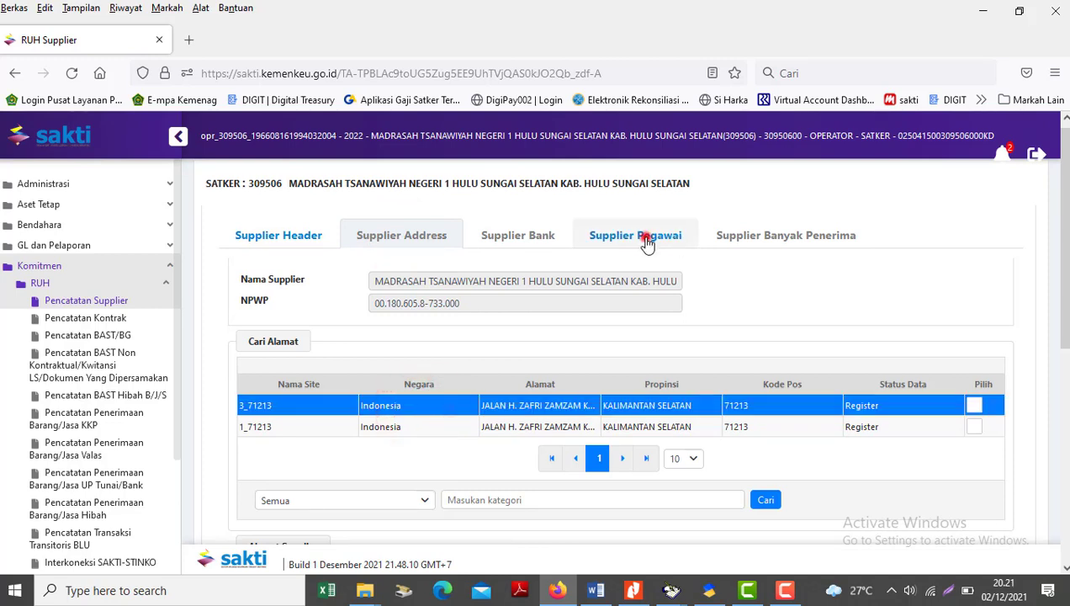
click(1065, 234)
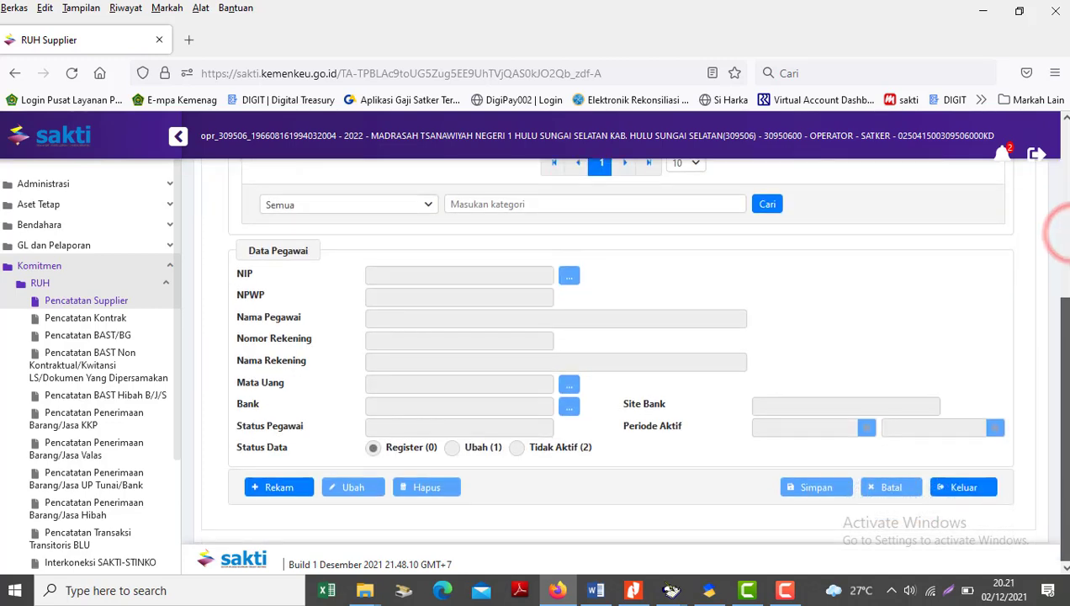
Step: Start a new supplier employee entry and open the employee lookup, comparing with the salary report
click(271, 491)
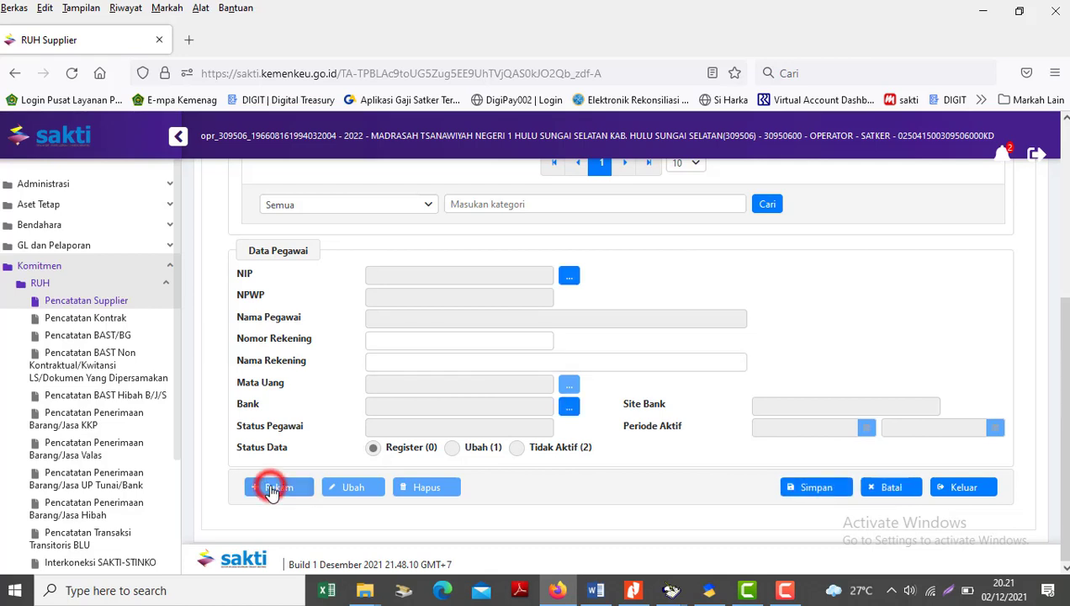
click(570, 281)
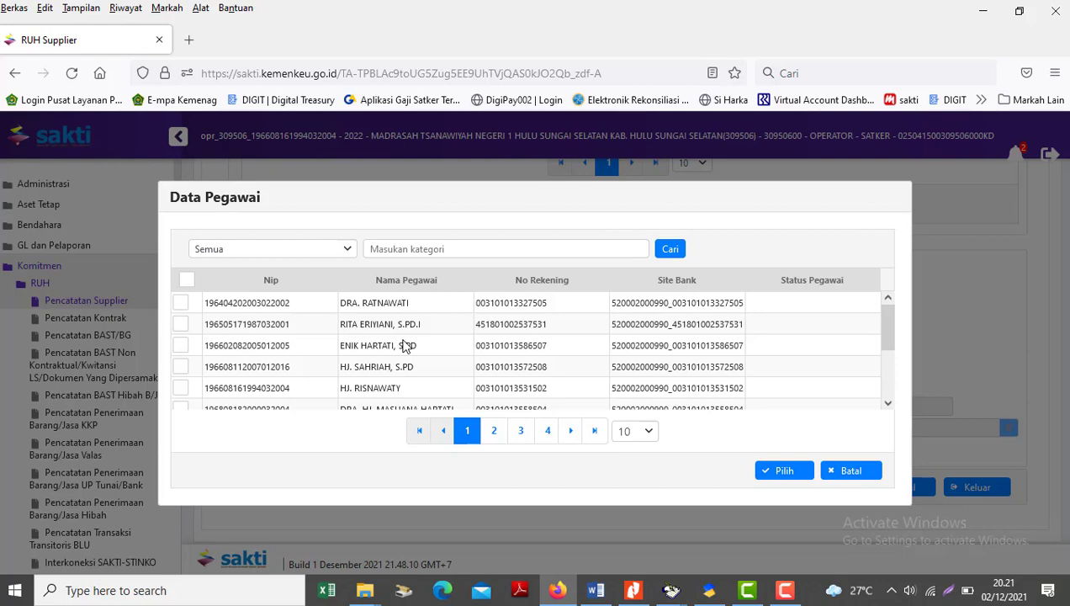
mouse_move(671, 591)
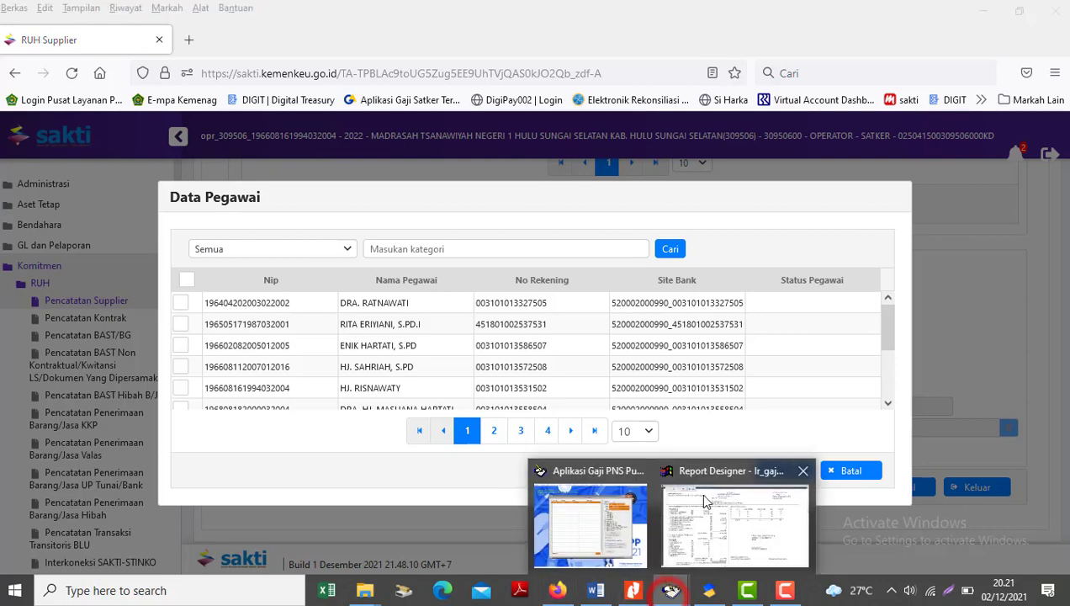
click(724, 522)
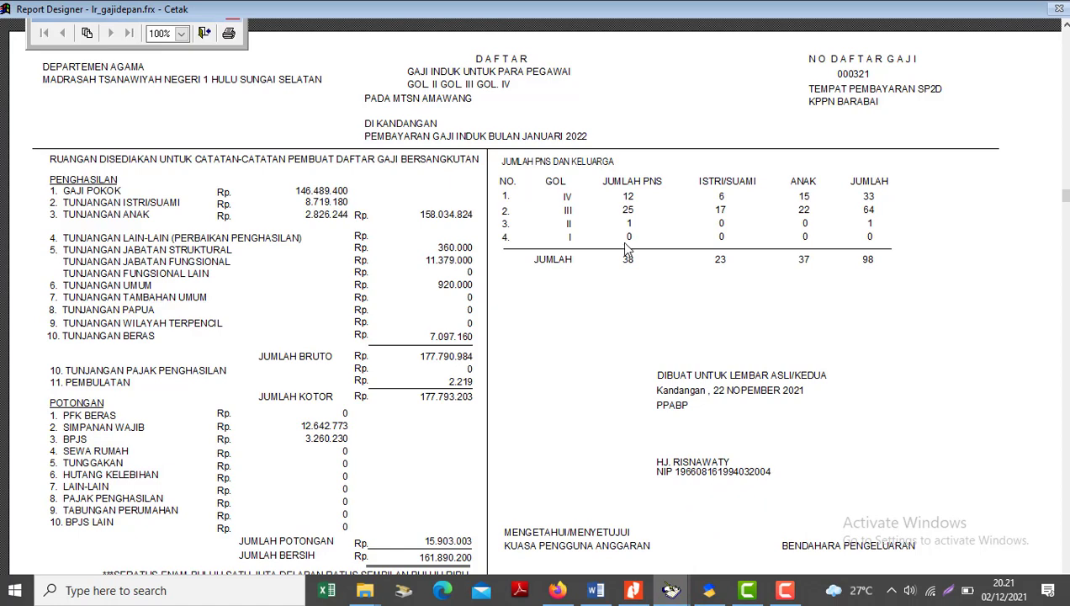
key(alt+Tab)
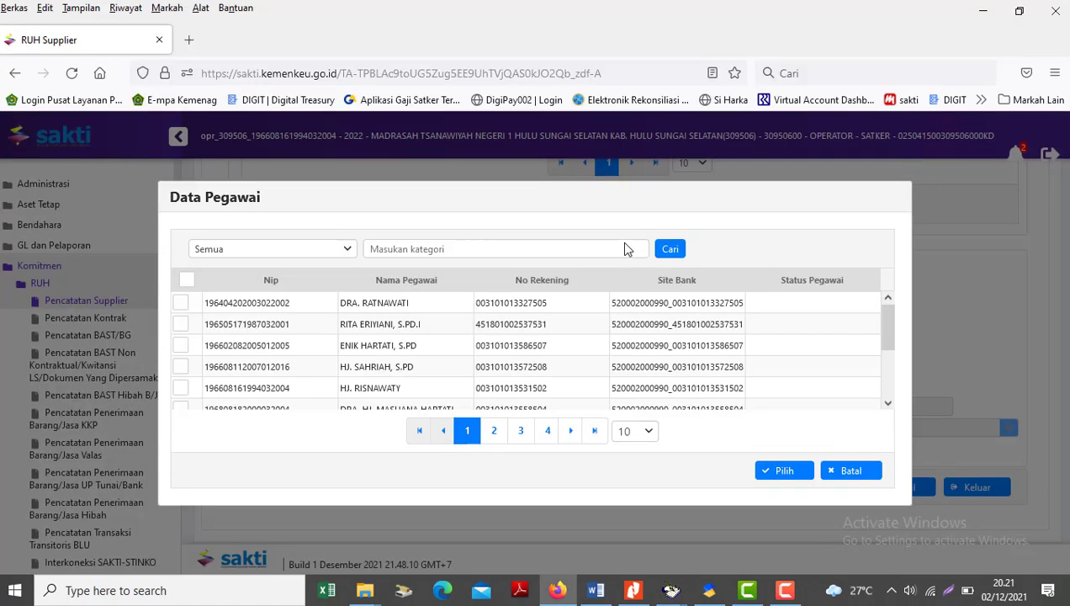
Step: Show 100 employees per page, select all of them, confirm and save with Simpan
click(650, 433)
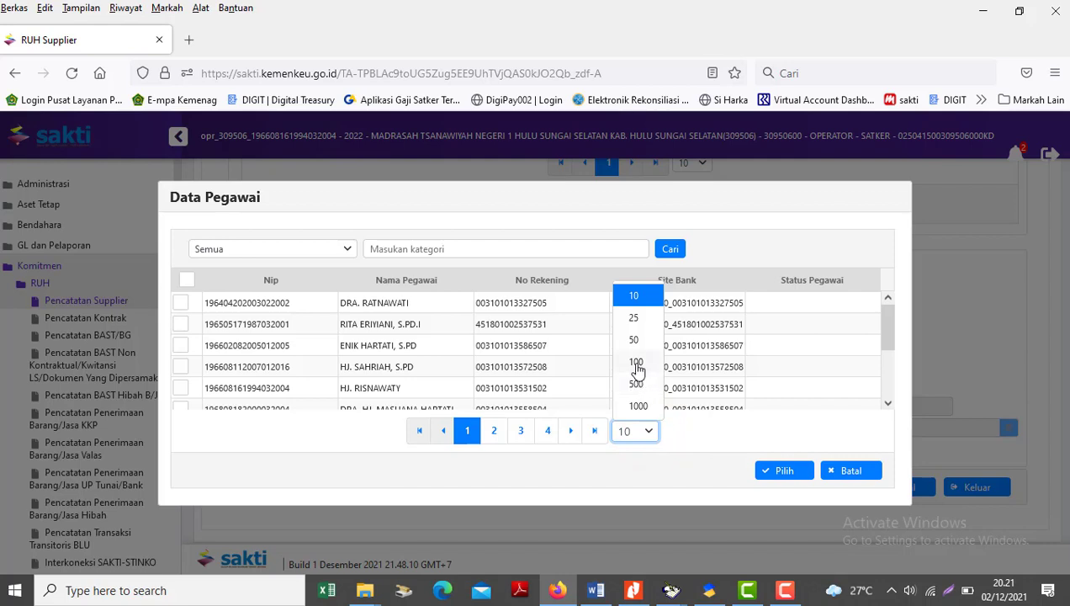
click(637, 366)
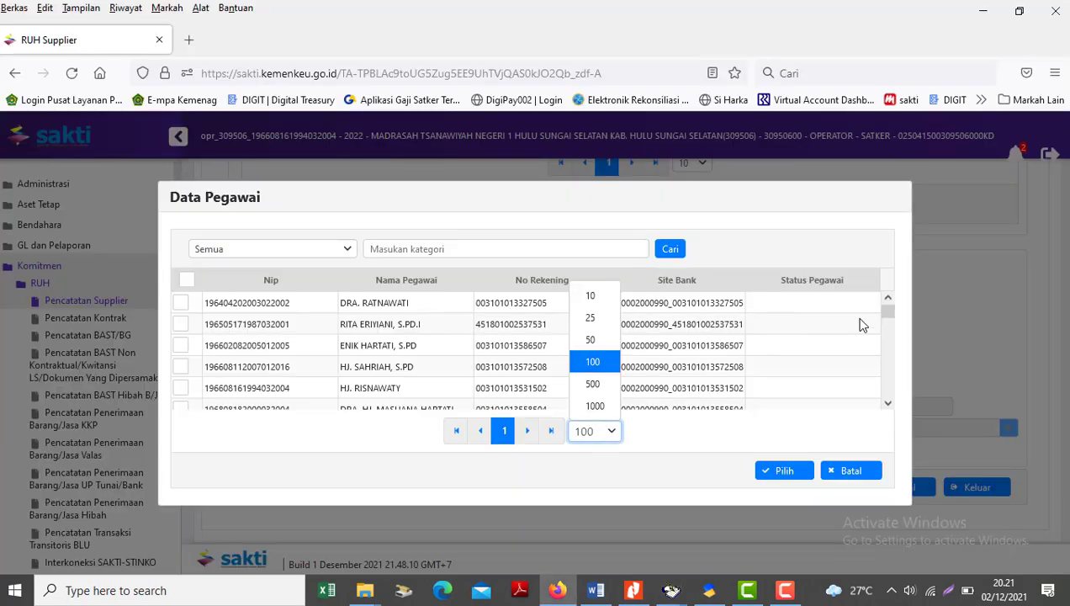
drag(889, 309, 891, 286)
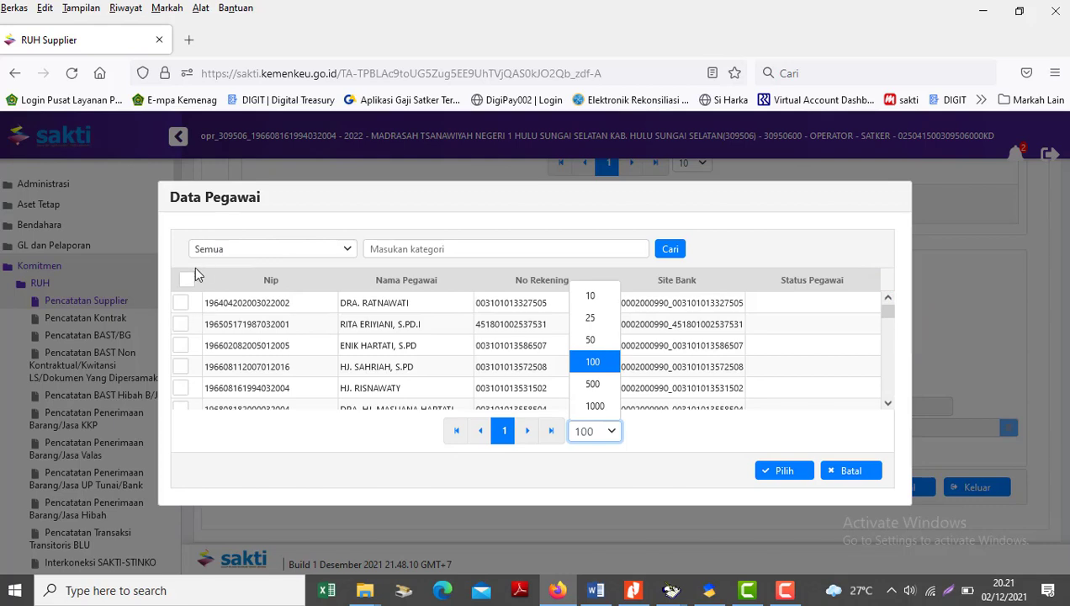
click(186, 279)
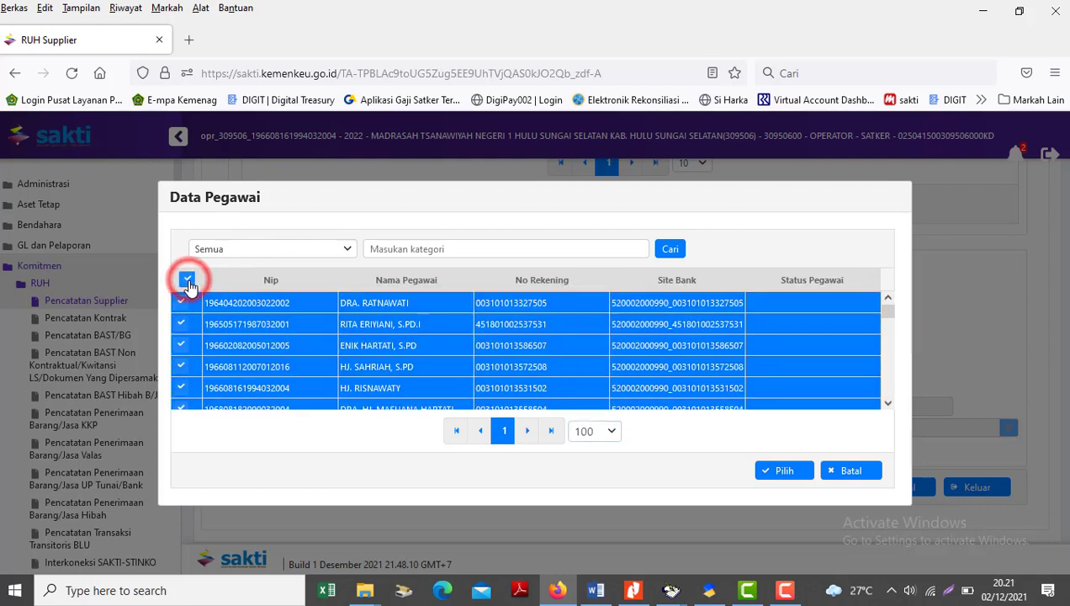
click(789, 473)
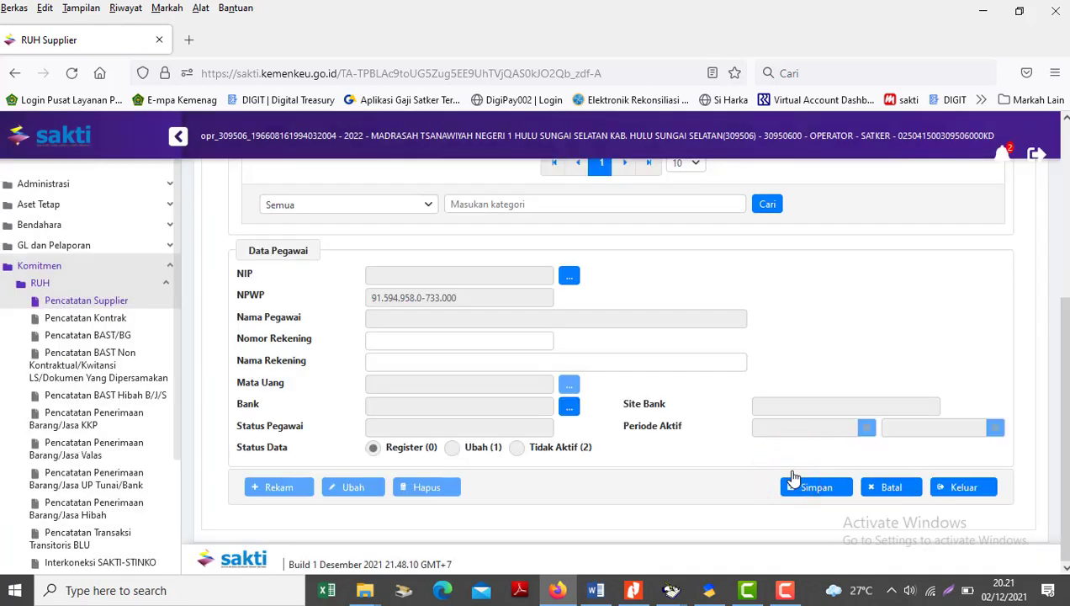
click(793, 477)
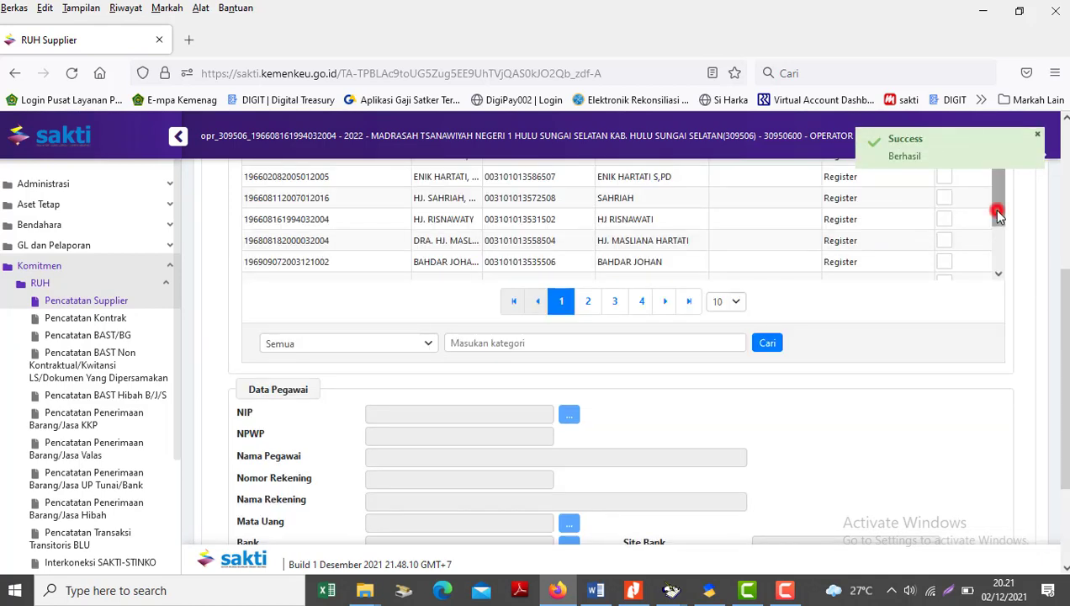
Step: Review the registered employees on the last page, switch to 50 per page, and load one employee
drag(998, 216, 993, 280)
click(688, 304)
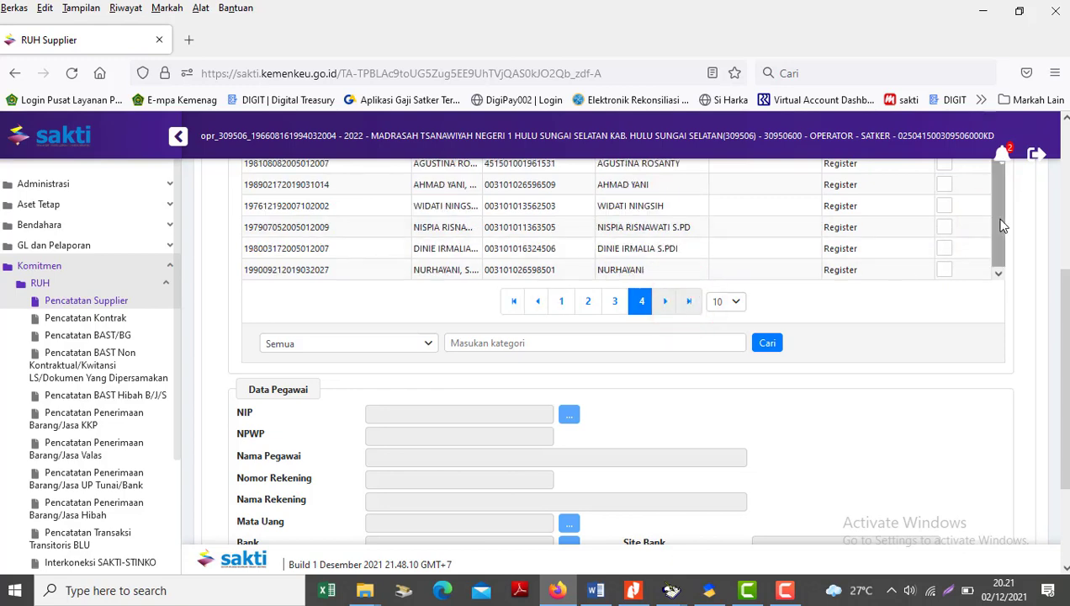
drag(1001, 226, 998, 215)
click(734, 303)
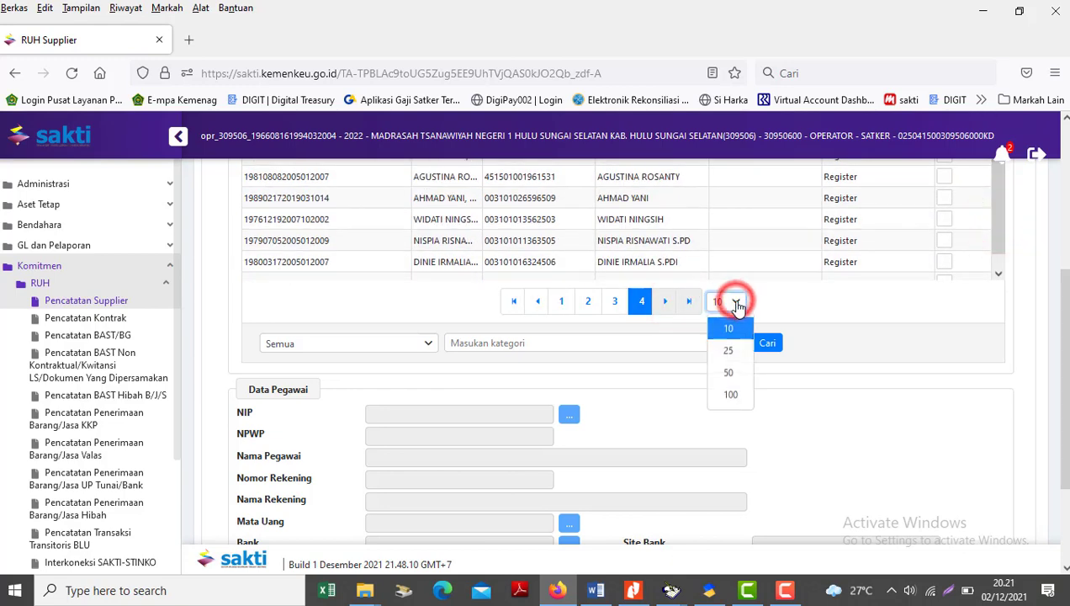
click(732, 372)
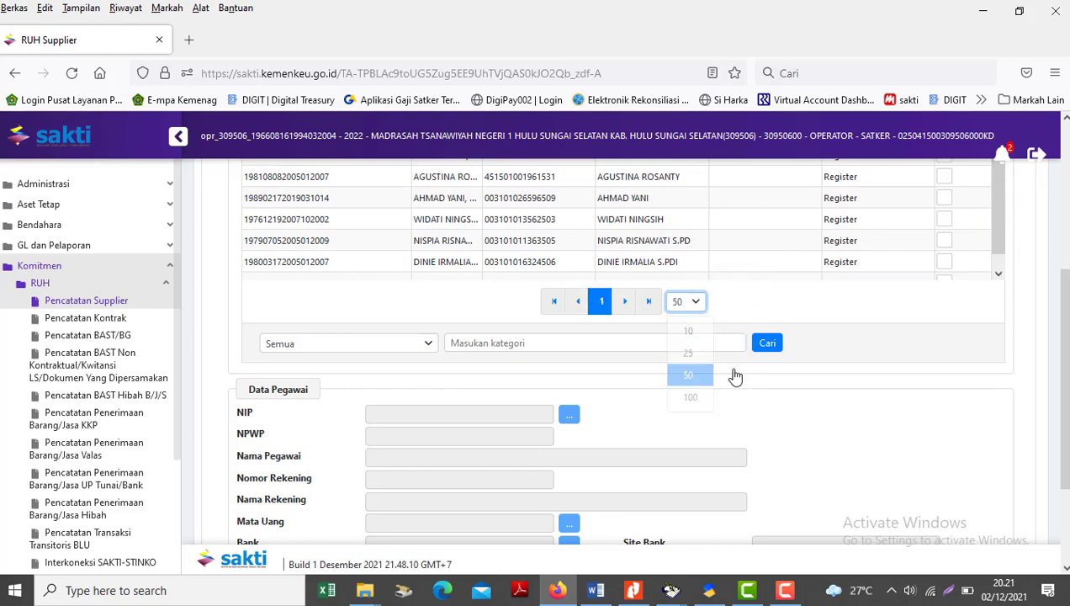
scroll(1002, 253, up, 3)
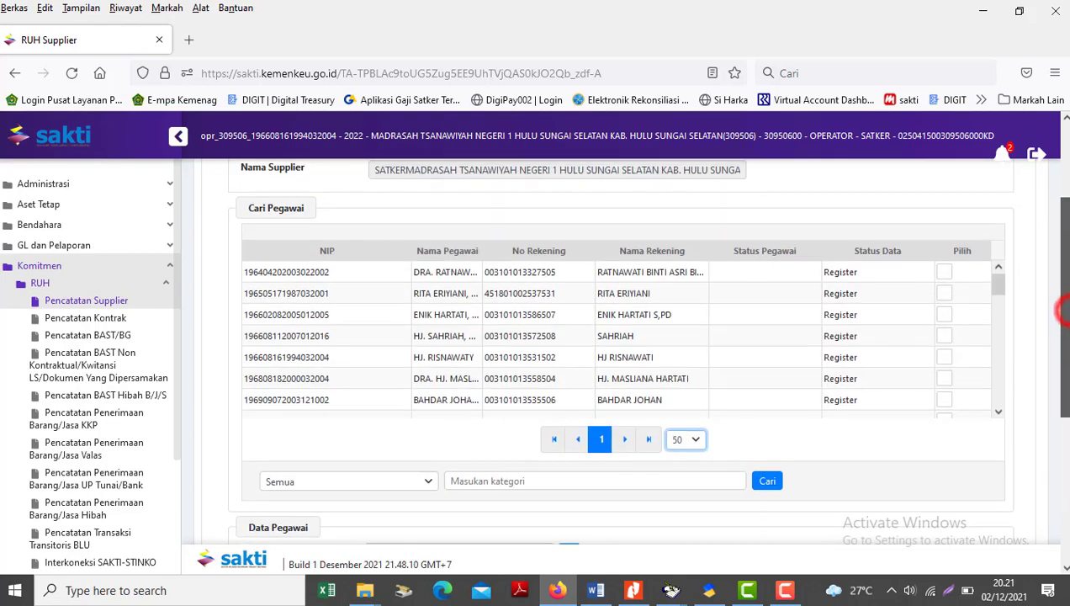
mouse_move(1002, 301)
mouse_down()
mouse_move(989, 391)
mouse_move(1001, 432)
mouse_move(991, 319)
mouse_up()
click(546, 372)
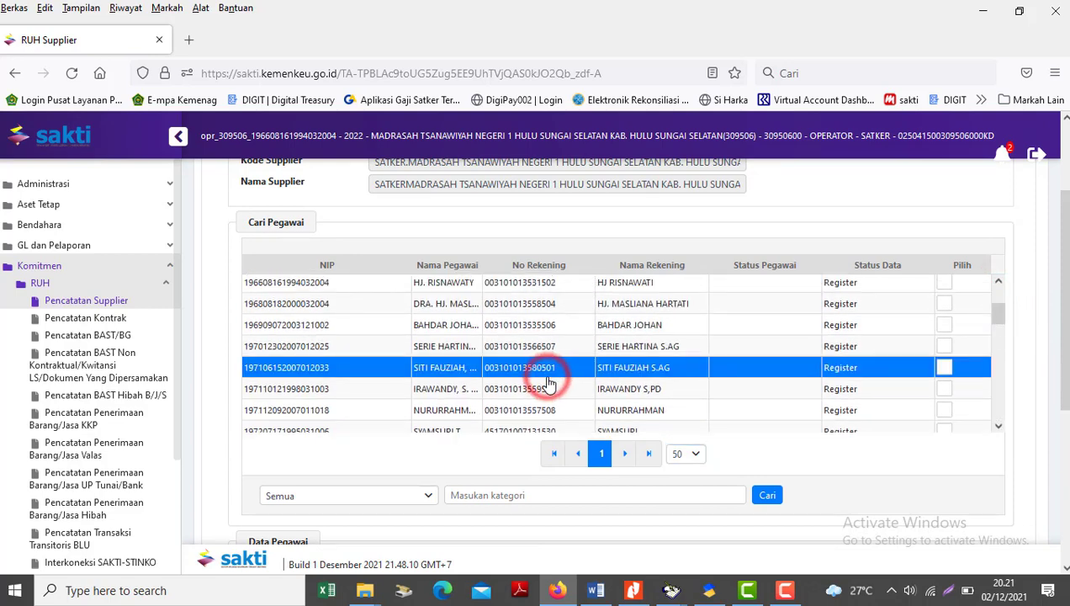
Step: Close the supplier recording form with Keluar and confirm Ya to return to the dashboard
scroll(548, 383, up, 2)
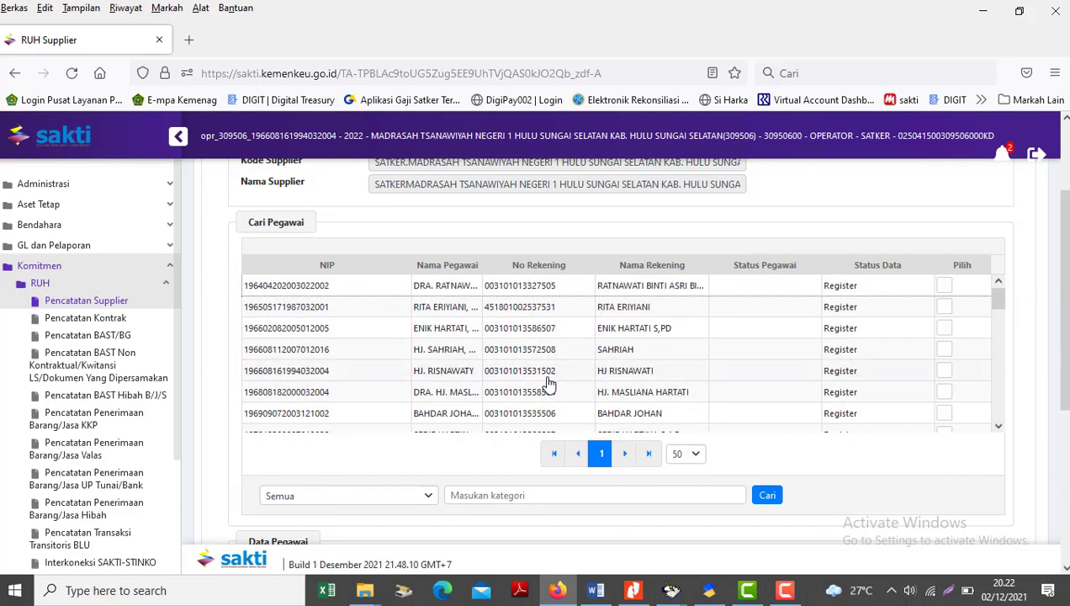
scroll(547, 383, down, 10)
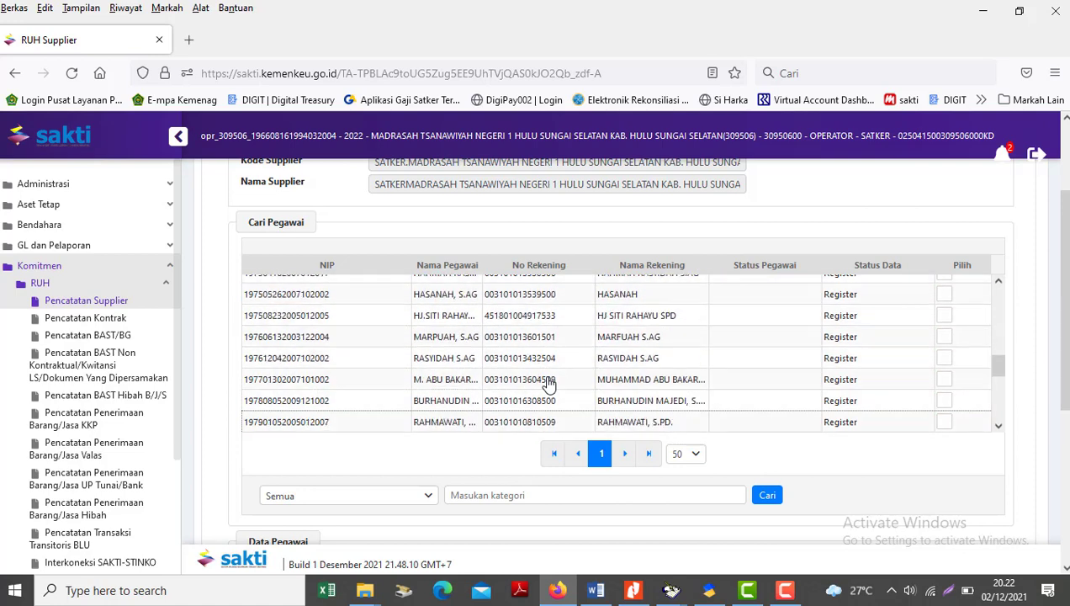
scroll(1065, 256, down, 1)
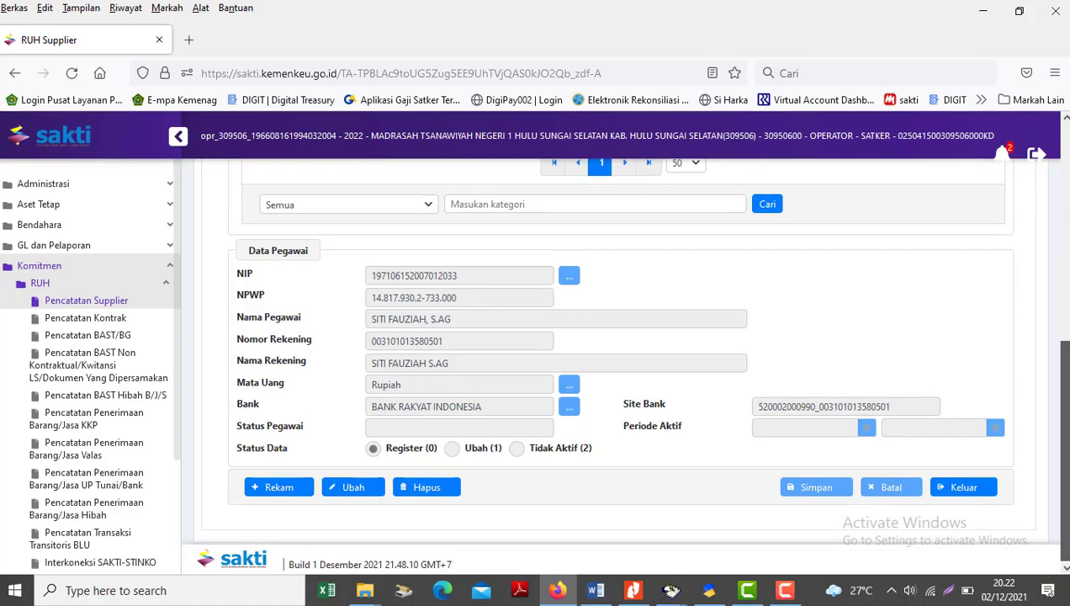
mouse_move(1065, 450)
mouse_down()
mouse_move(1066, 370)
mouse_move(1065, 452)
mouse_up()
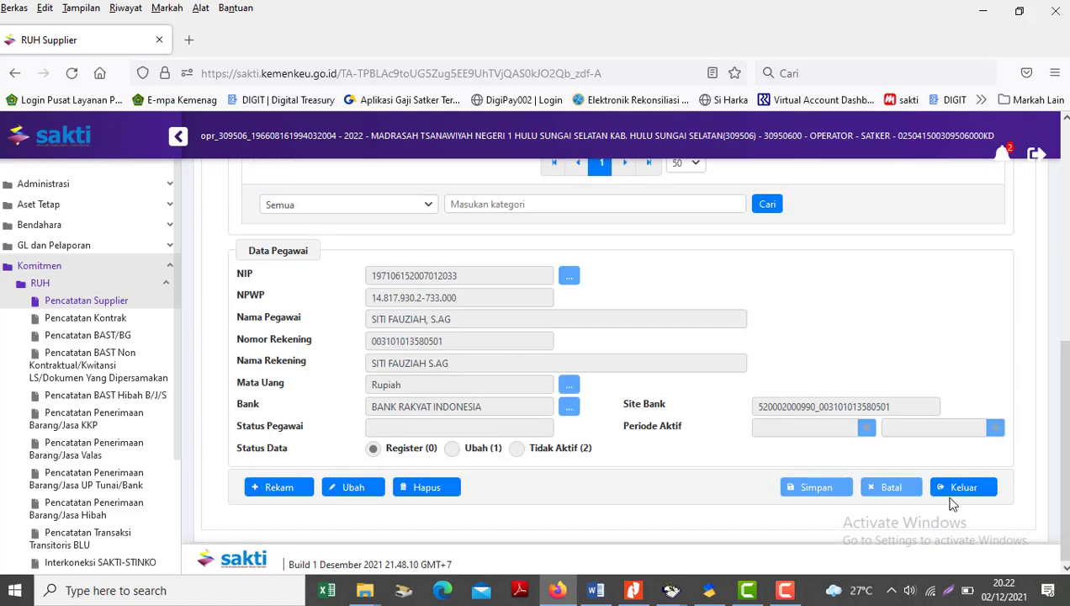
click(957, 489)
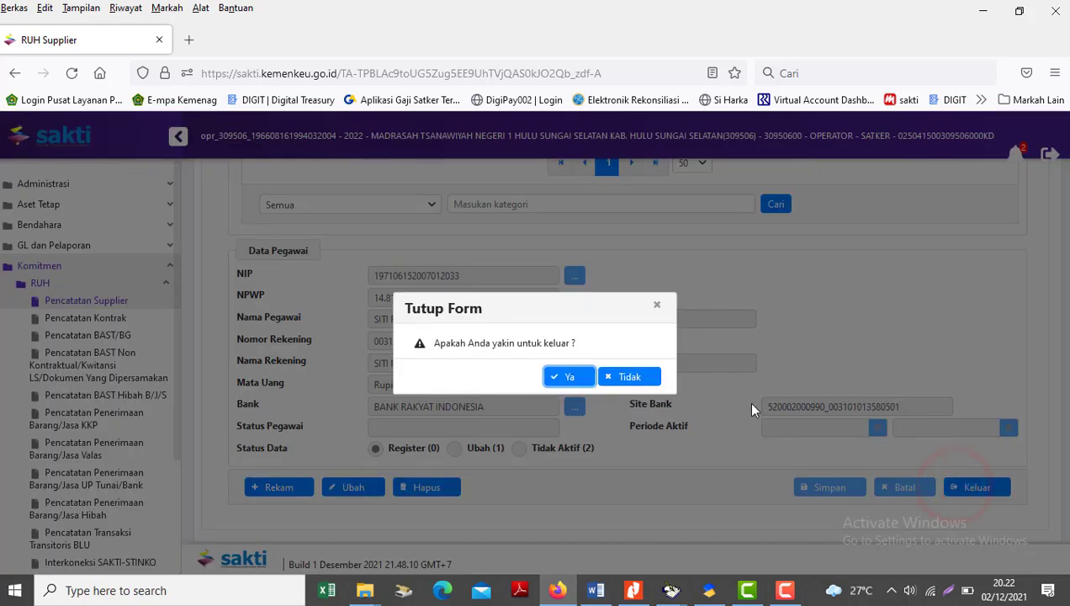
click(584, 377)
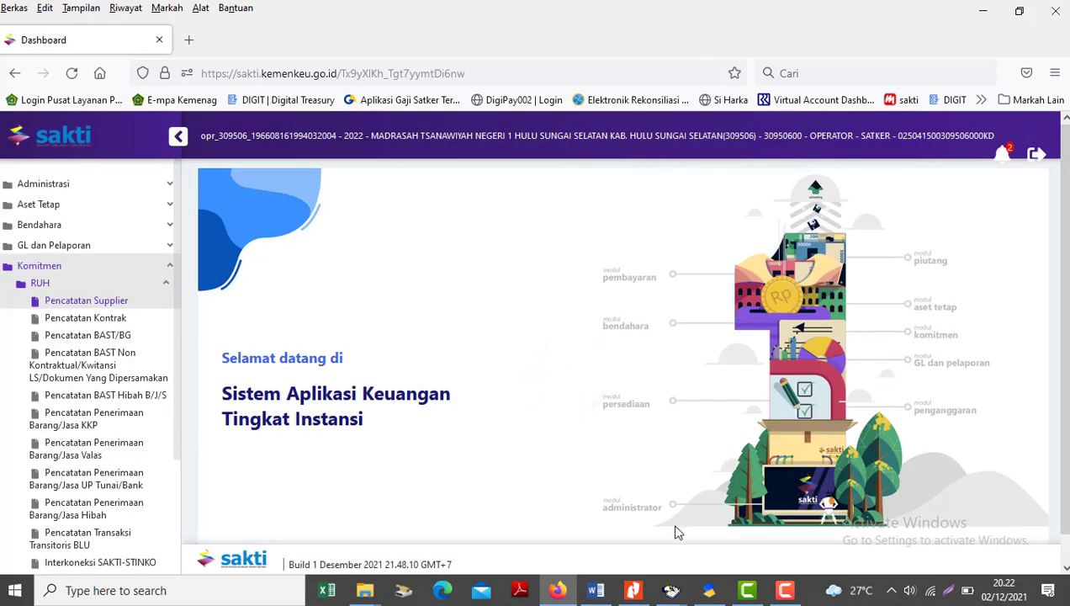
click(633, 593)
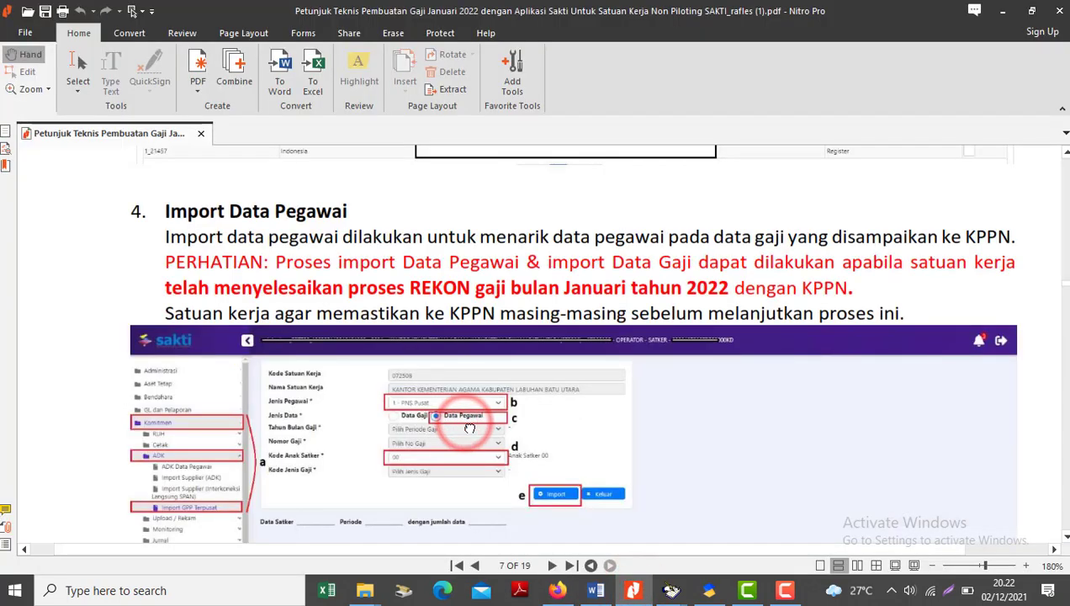
Step: Scroll the PDF guide from page 7 to page 10, section III step 1 Import Data Gaji
scroll(469, 428, down, 1)
scroll(470, 429, down, 8)
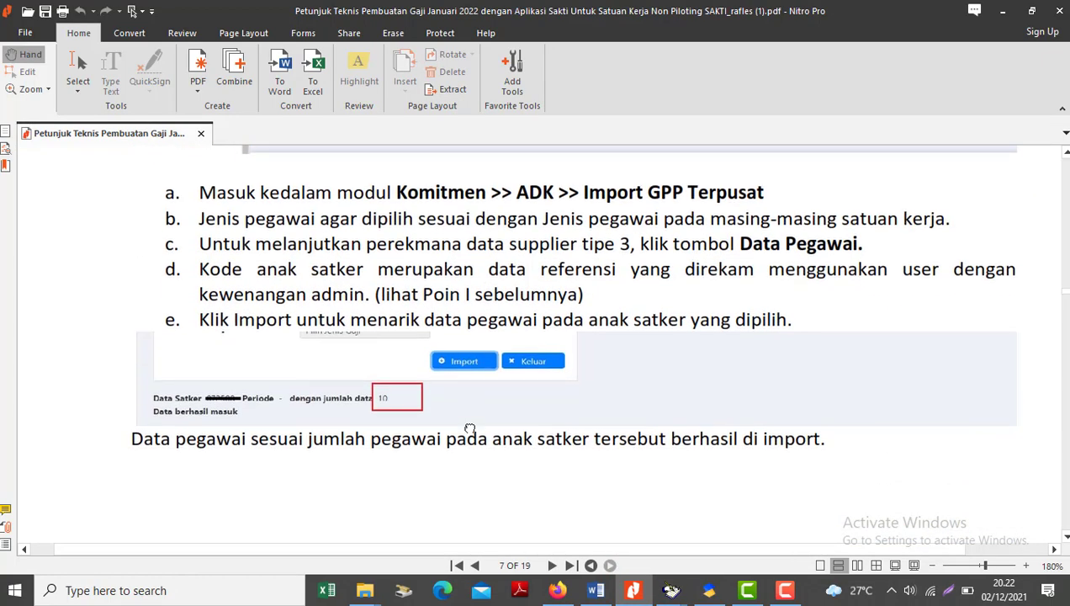
scroll(469, 428, down, 8)
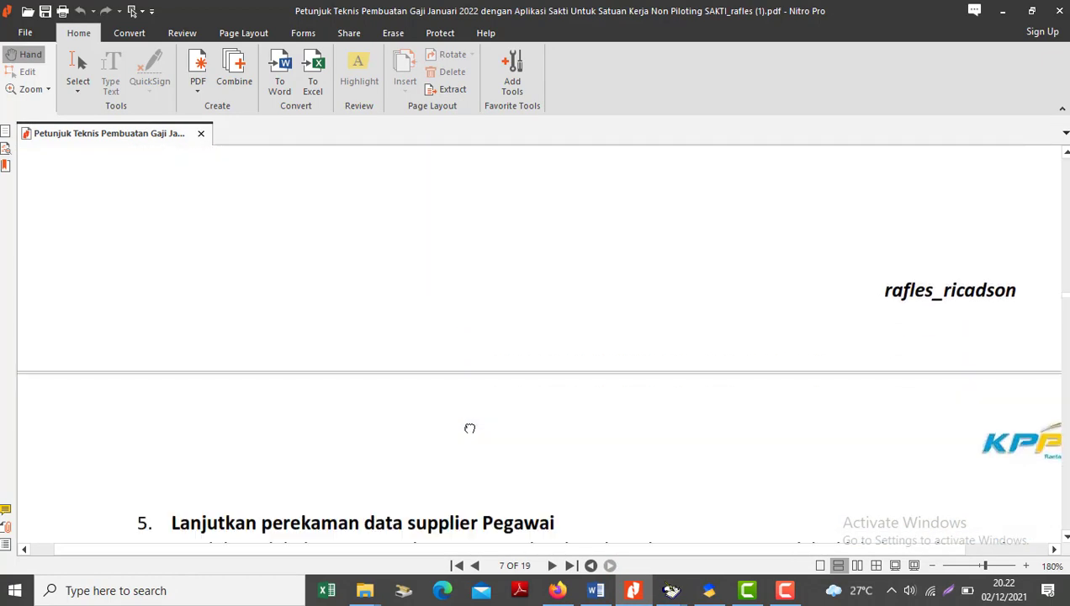
scroll(470, 428, down, 5)
scroll(470, 428, down, 10)
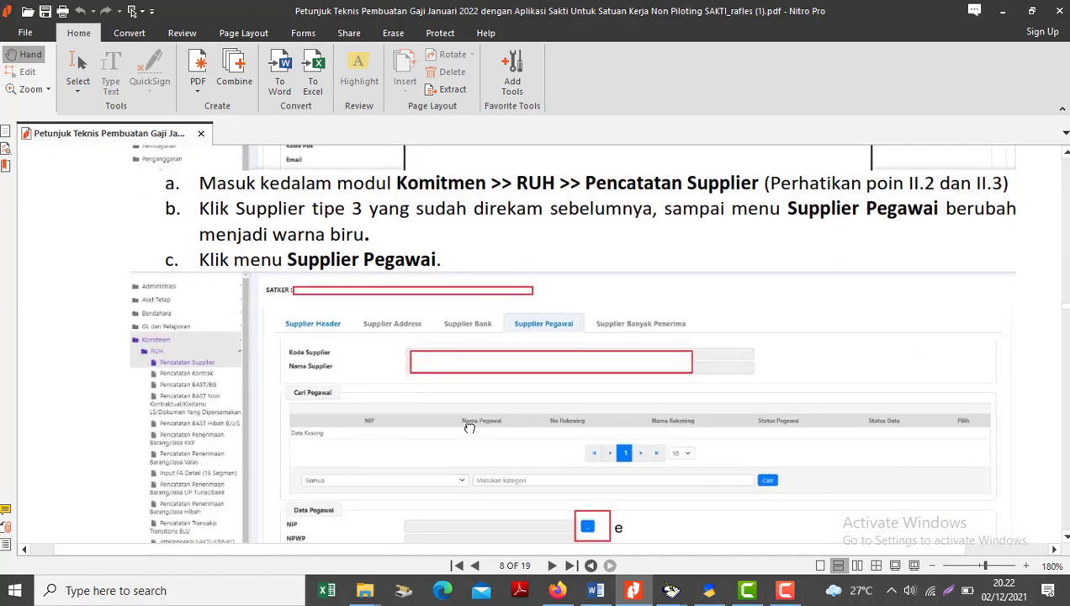
scroll(469, 429, down, 10)
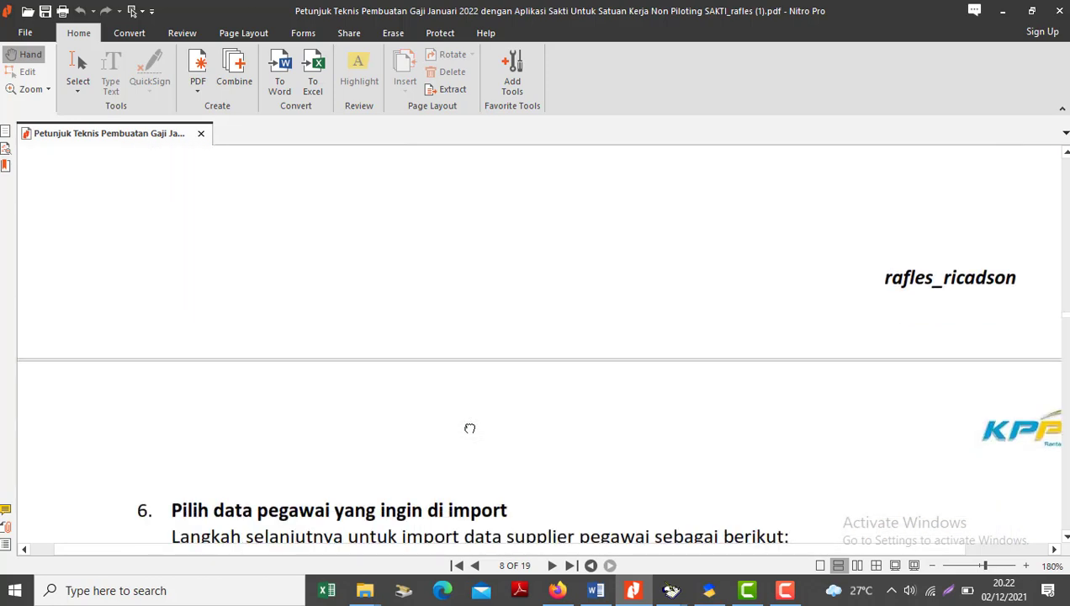
scroll(470, 428, down, 6)
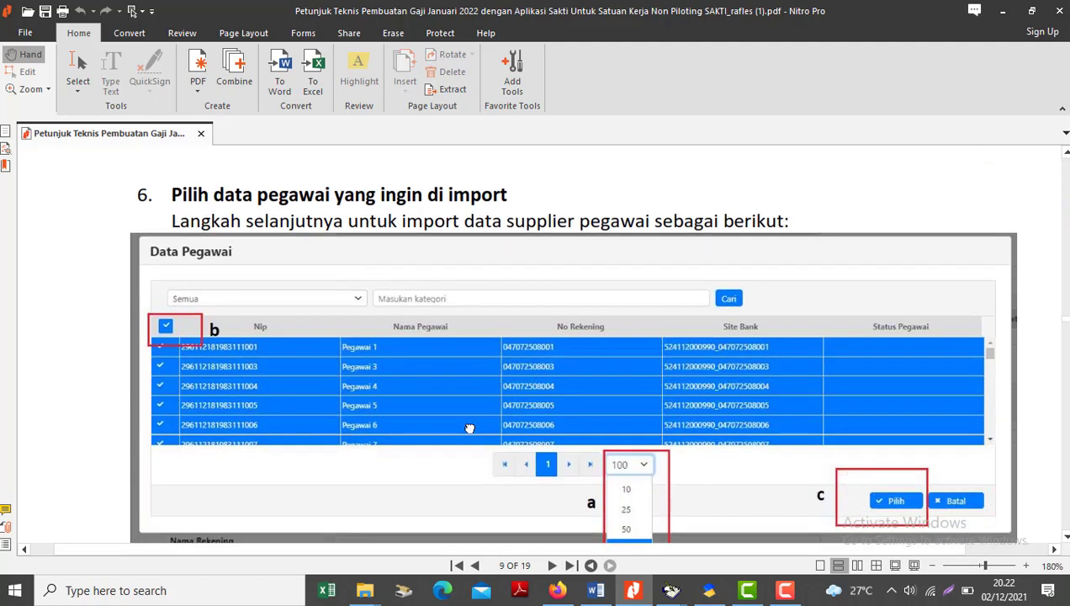
scroll(470, 428, down, 10)
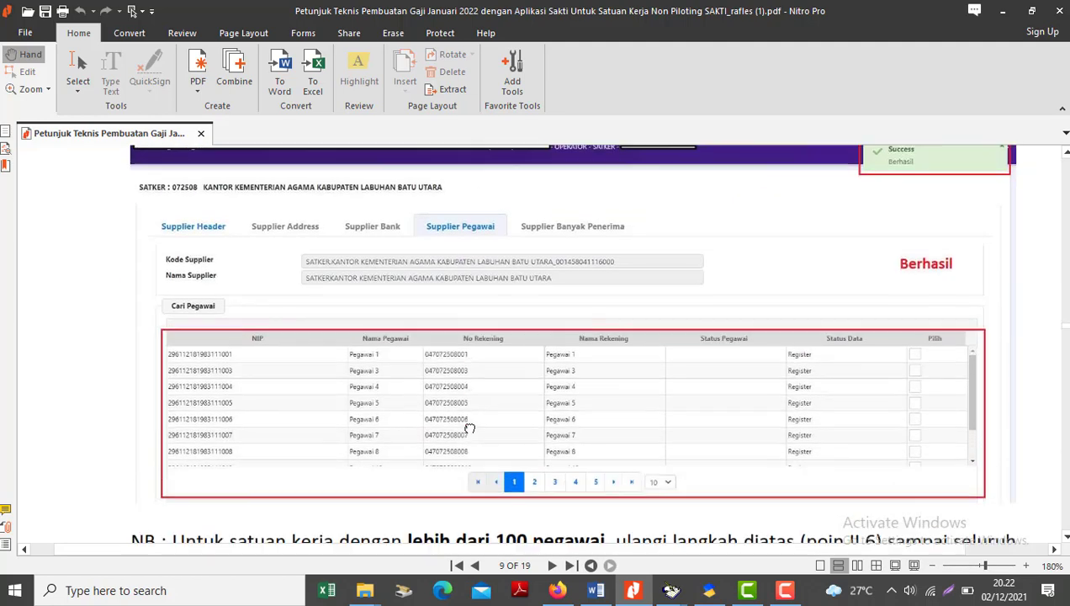
scroll(470, 428, down, 10)
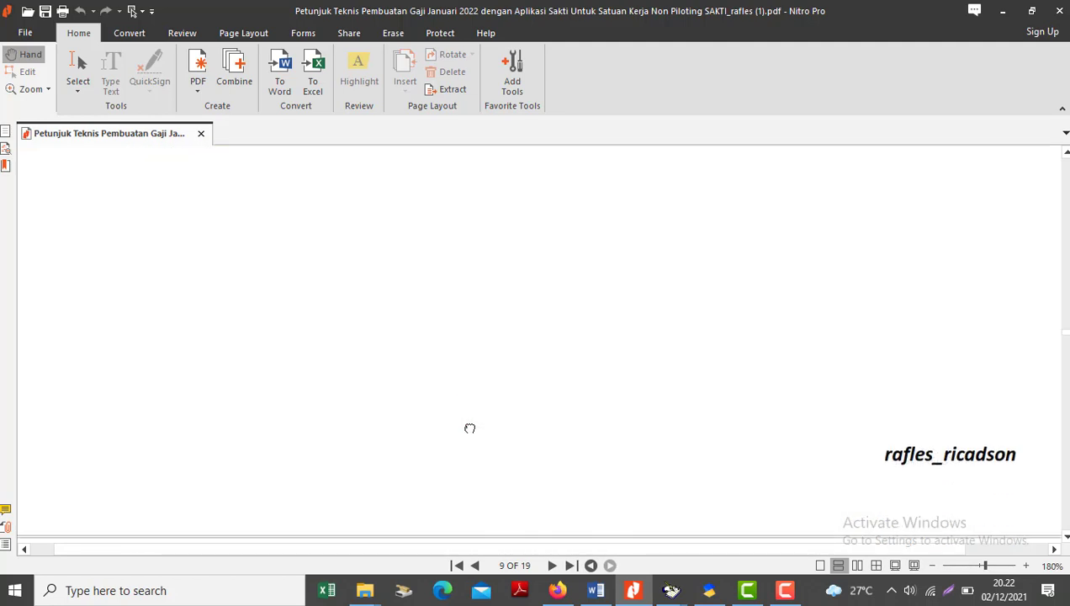
scroll(470, 428, down, 3)
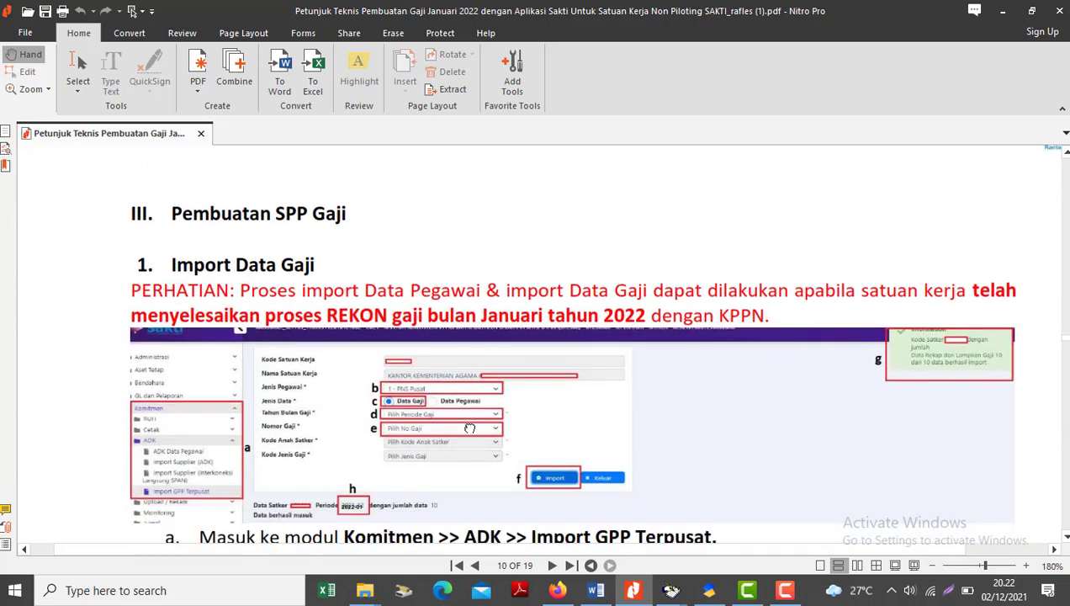
scroll(469, 429, down, 1)
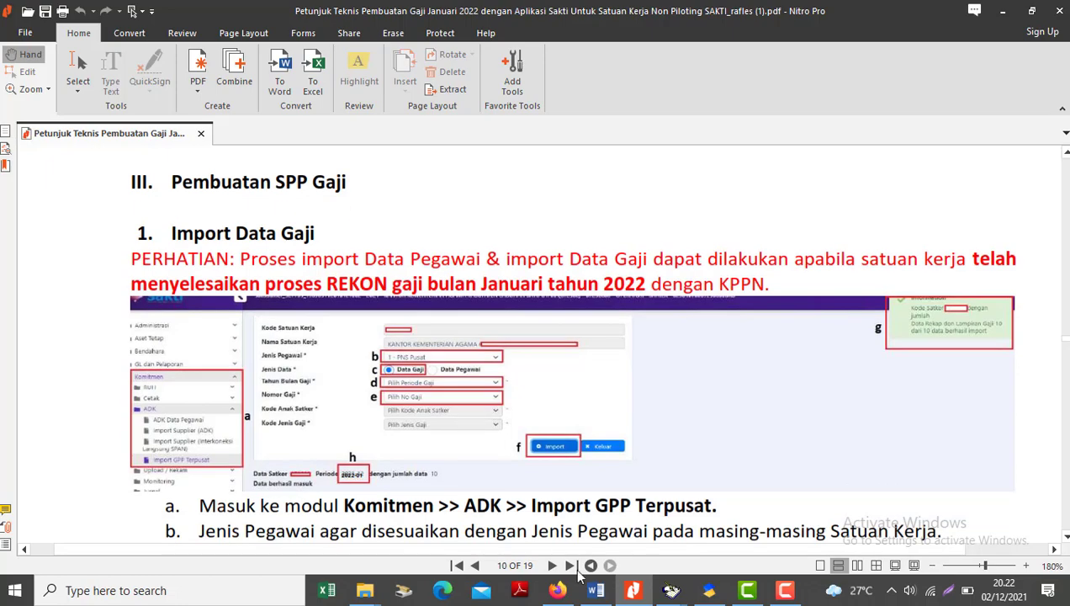
click(596, 590)
Step: Check the KODE SPP GAJI INDUK list (200, 210, 211) in the notes and PDF guide, then return to SAKTI
click(449, 432)
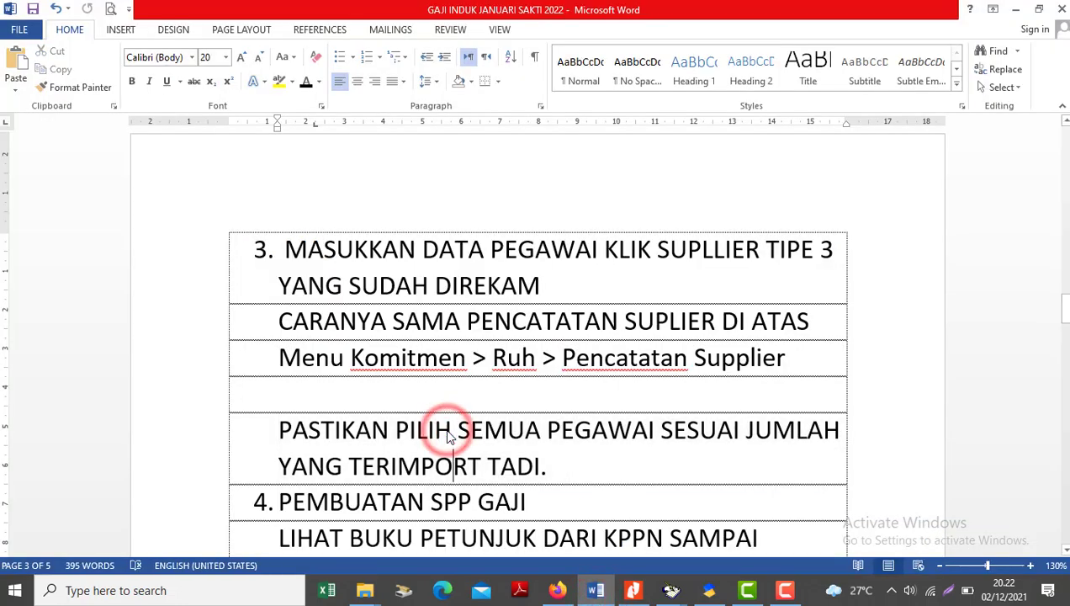
scroll(448, 433, down, 5)
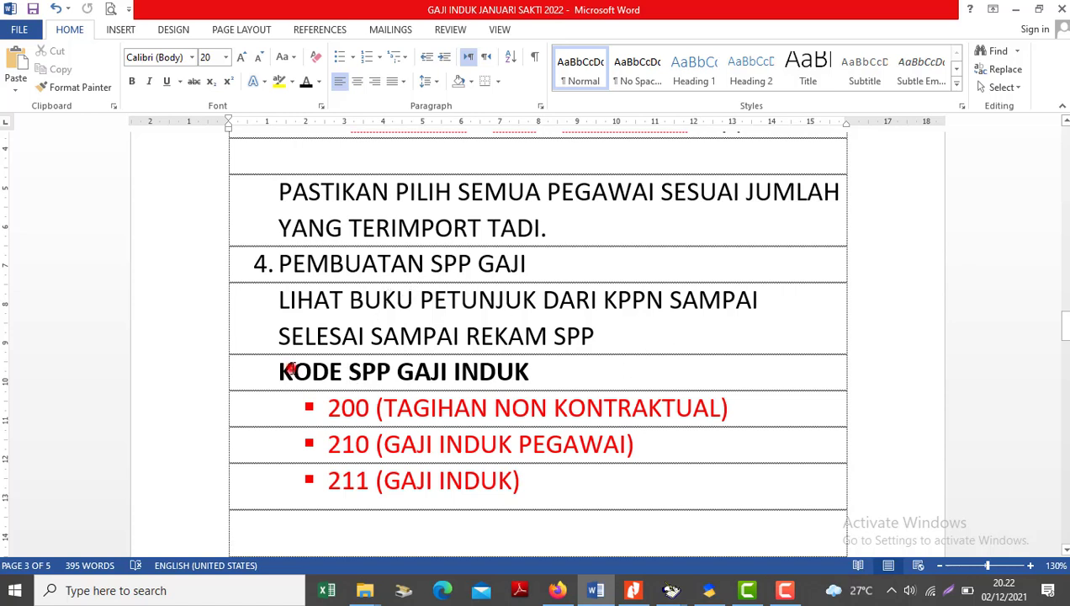
drag(290, 370, 562, 485)
click(471, 480)
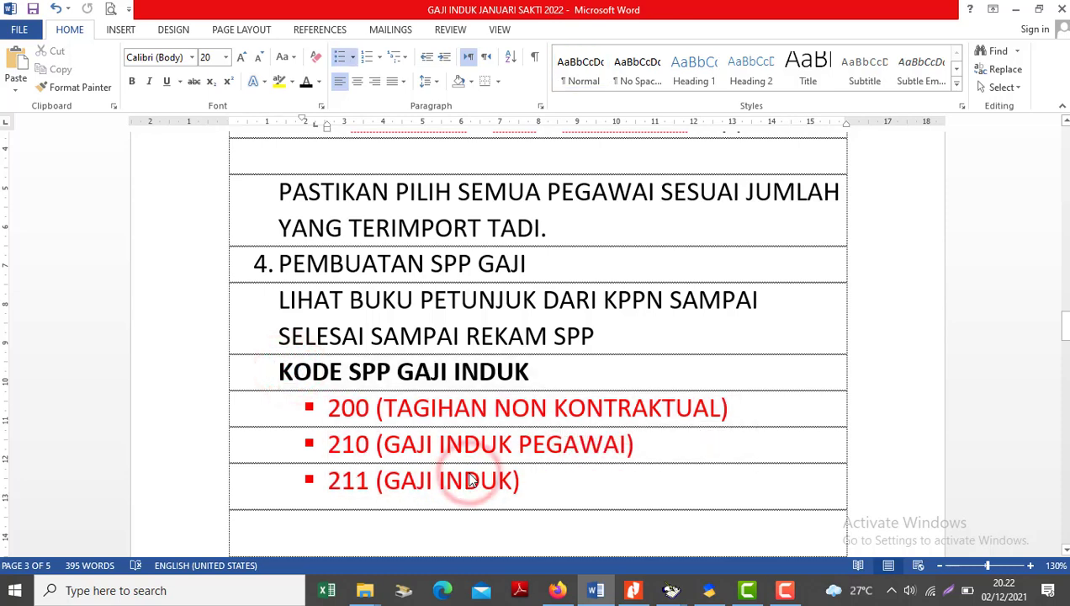
key(alt+Tab)
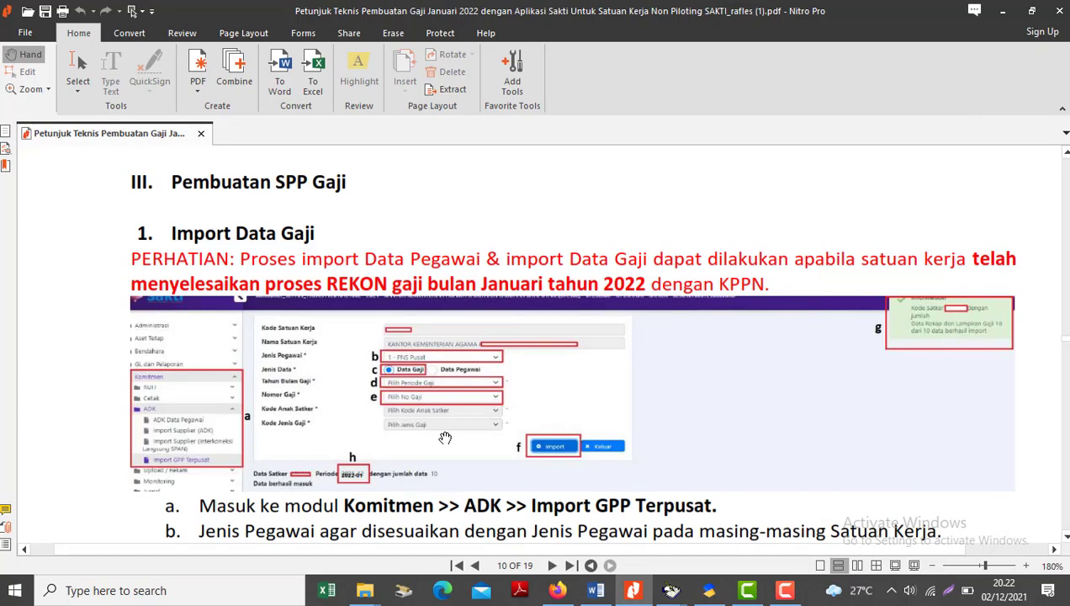
scroll(445, 438, down, 4)
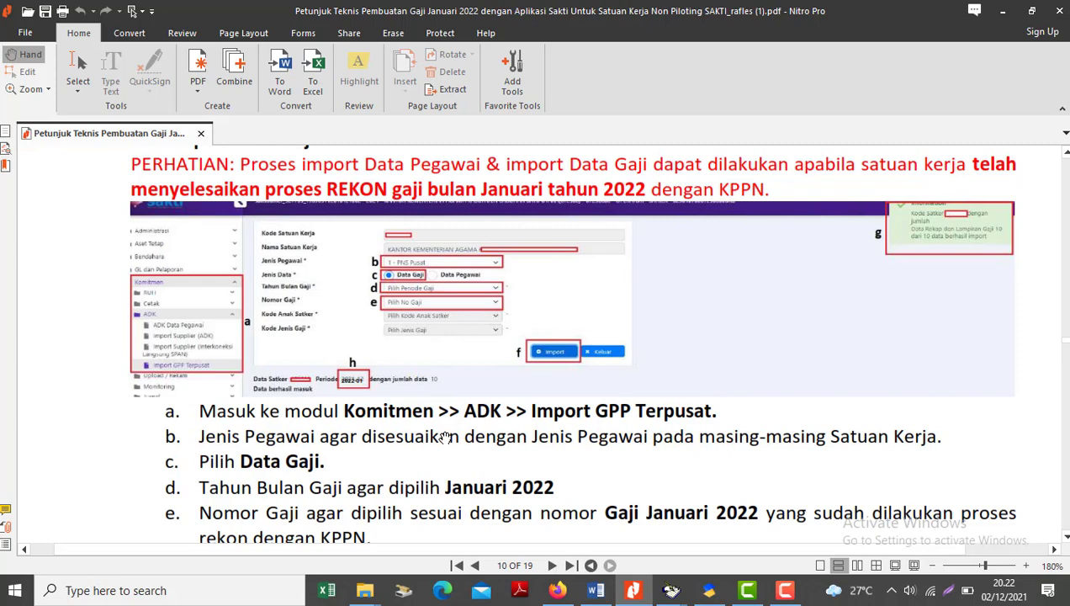
scroll(445, 438, down, 1)
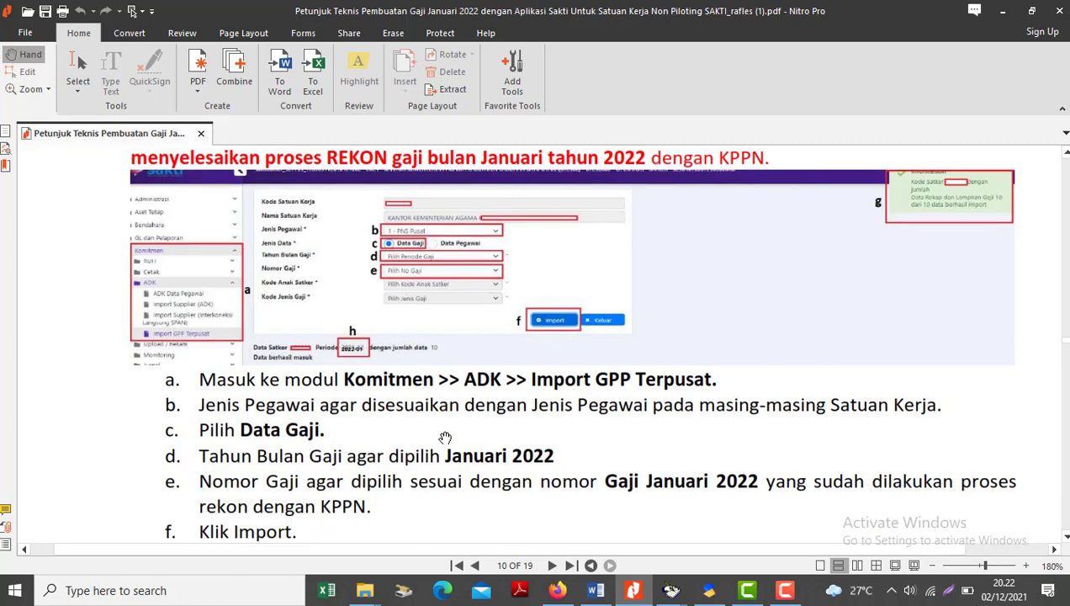
click(557, 590)
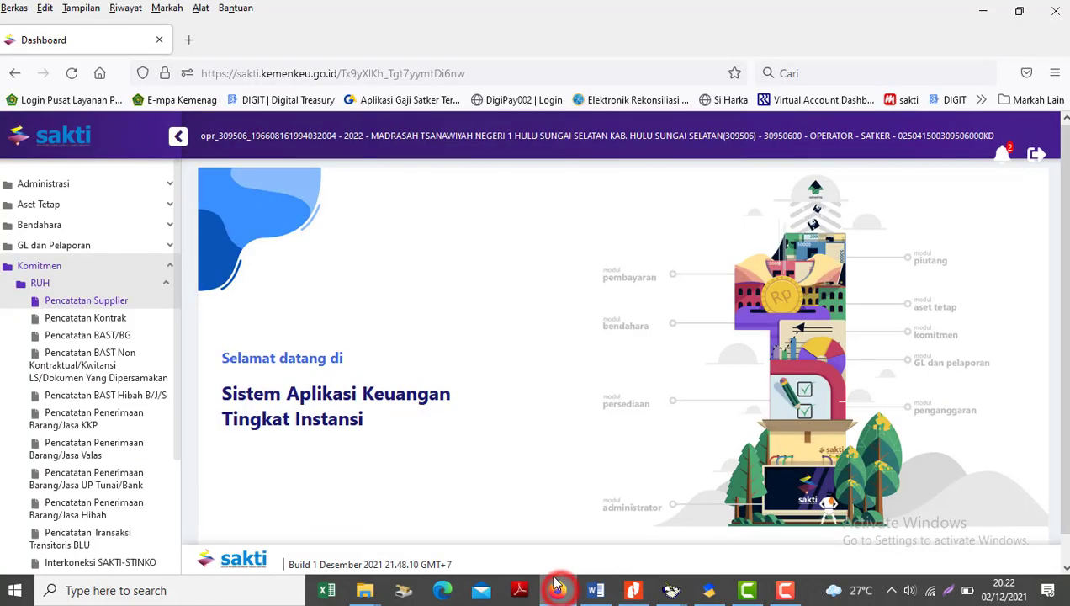
Step: Open Komitmen > ADK > Import GPP Terpusat with Jenis Pegawai 1 - PNS Pusat and Data Gaji ticked
click(82, 286)
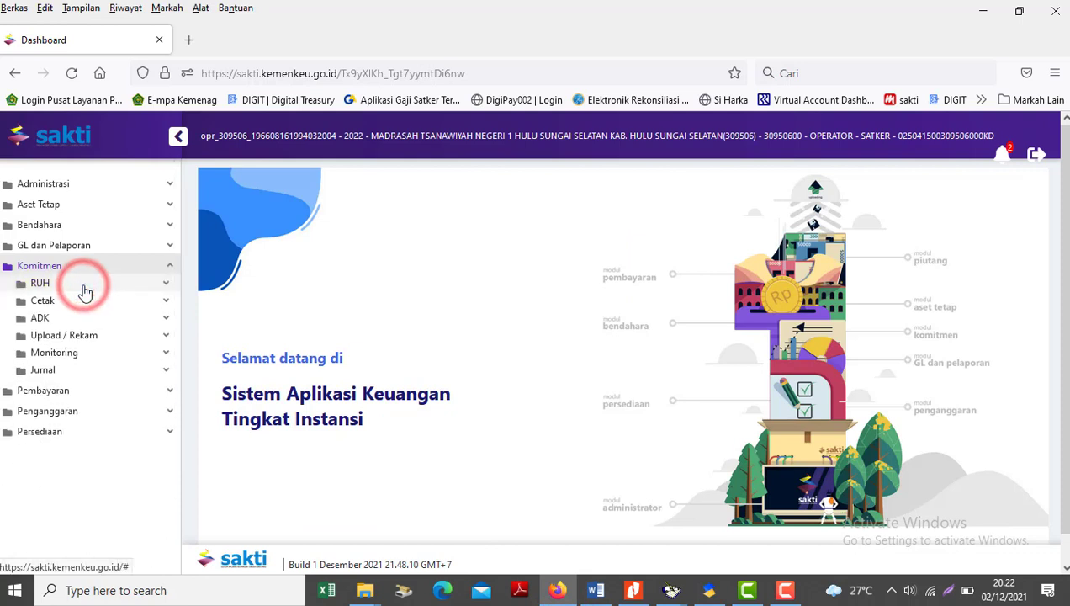
click(59, 318)
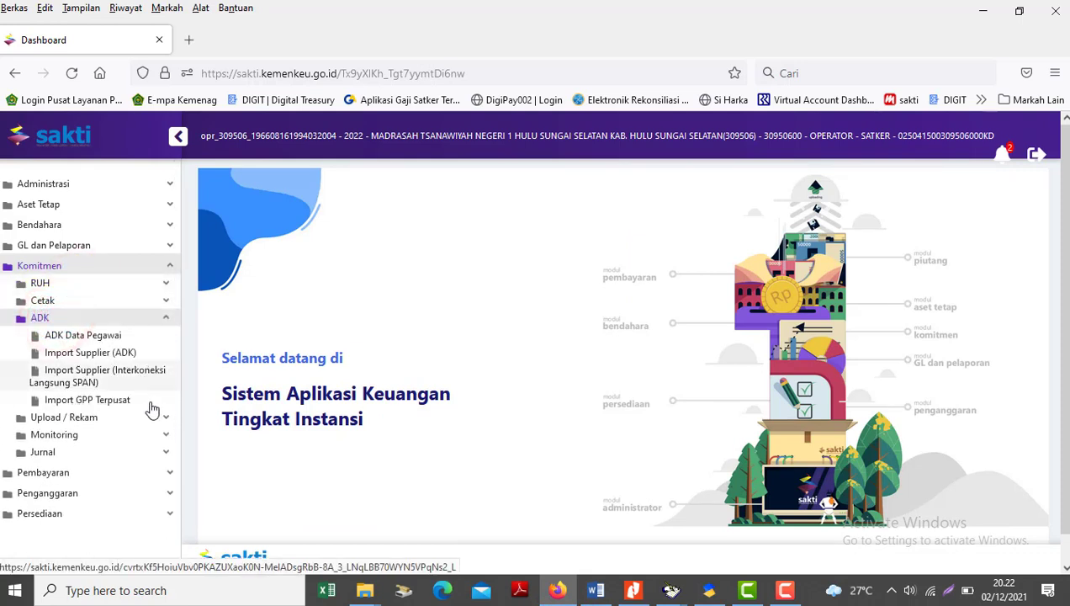
click(105, 407)
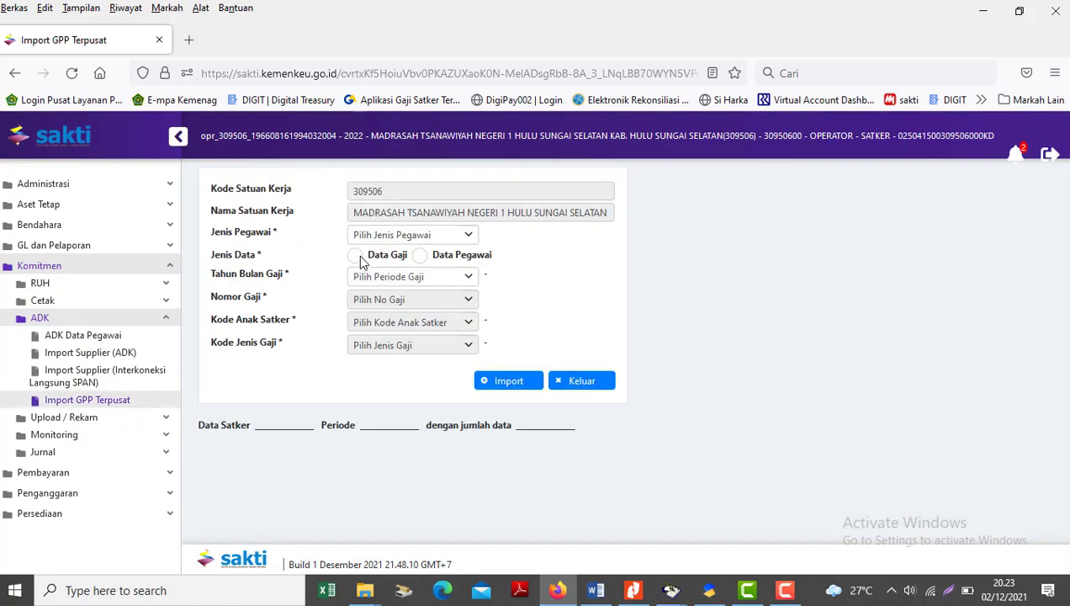
click(459, 234)
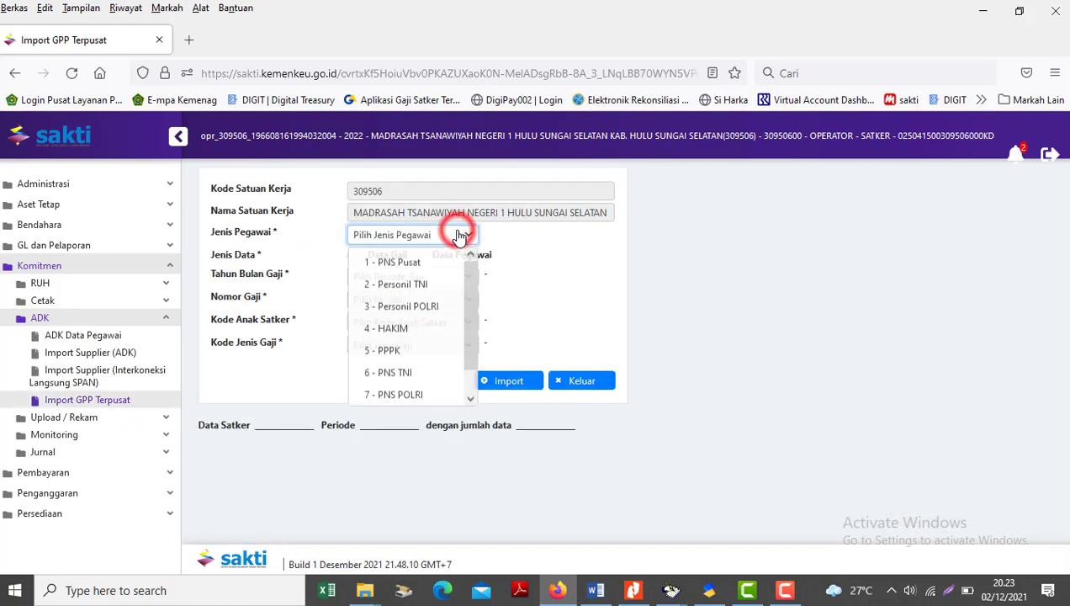
click(396, 264)
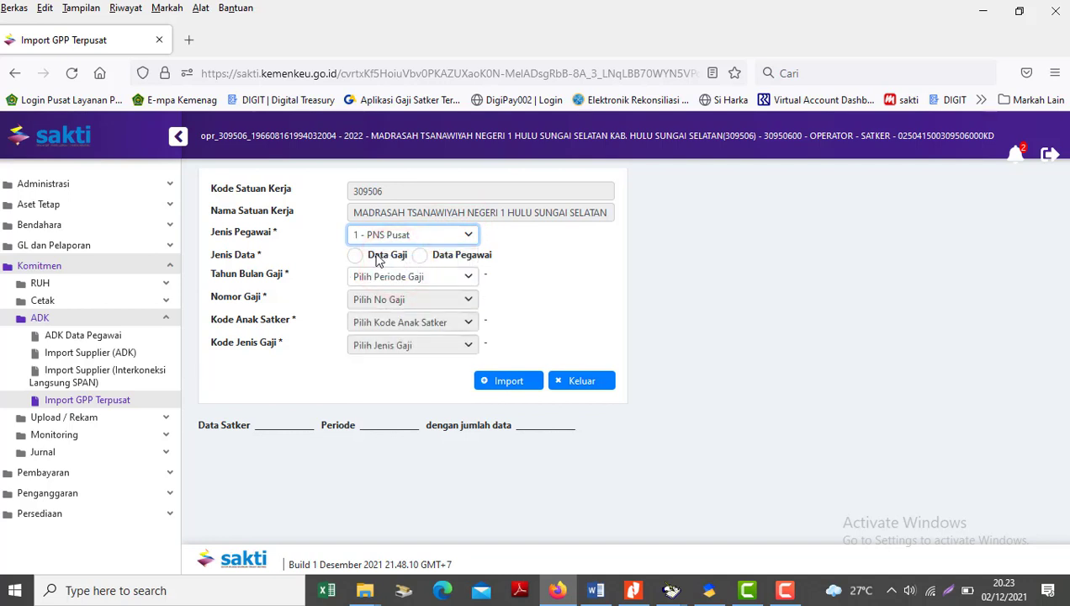
click(356, 255)
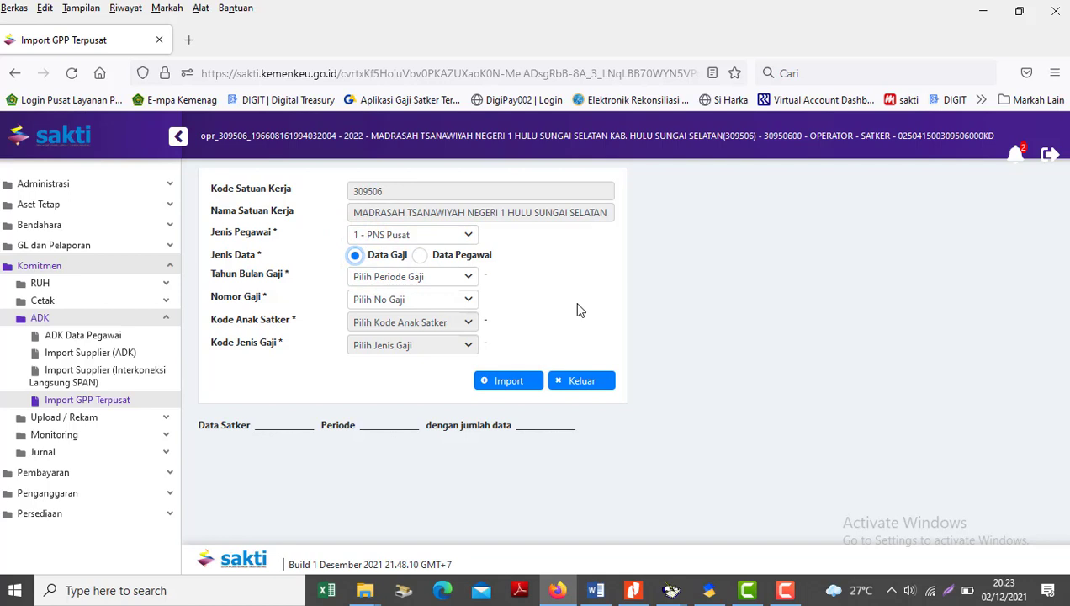
Step: Choose period 2022-01 : JAN 2022 and Nomor Gaji 000321, checked against the salary report
click(438, 278)
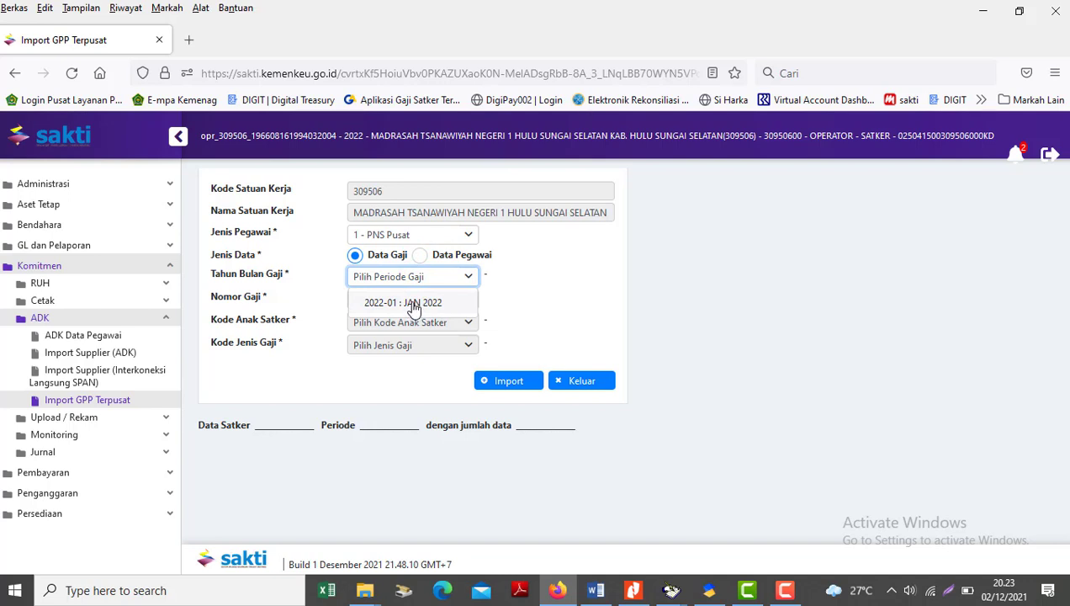
click(412, 305)
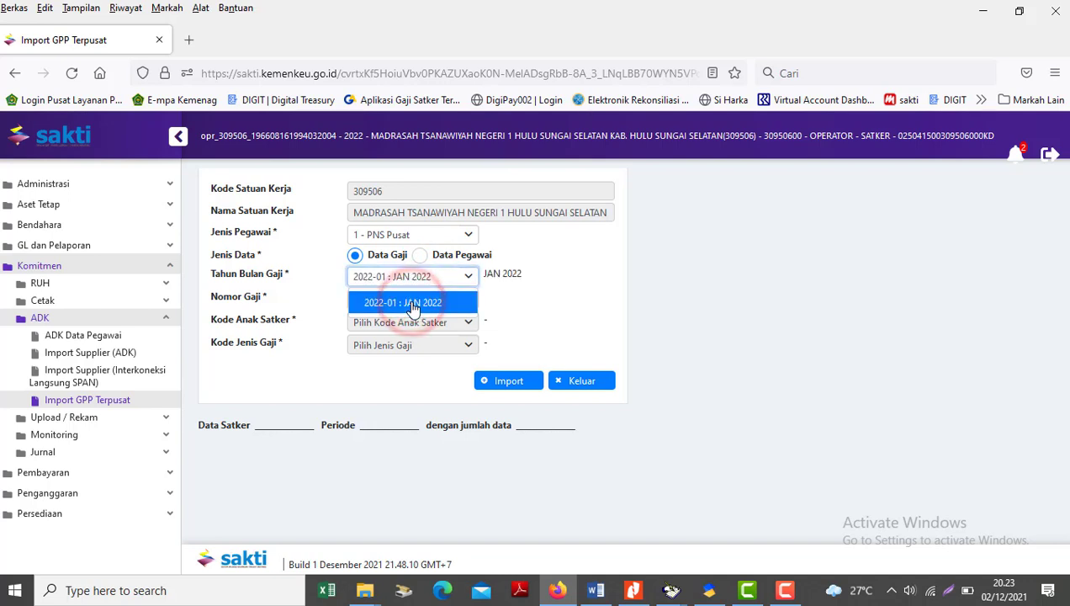
click(436, 304)
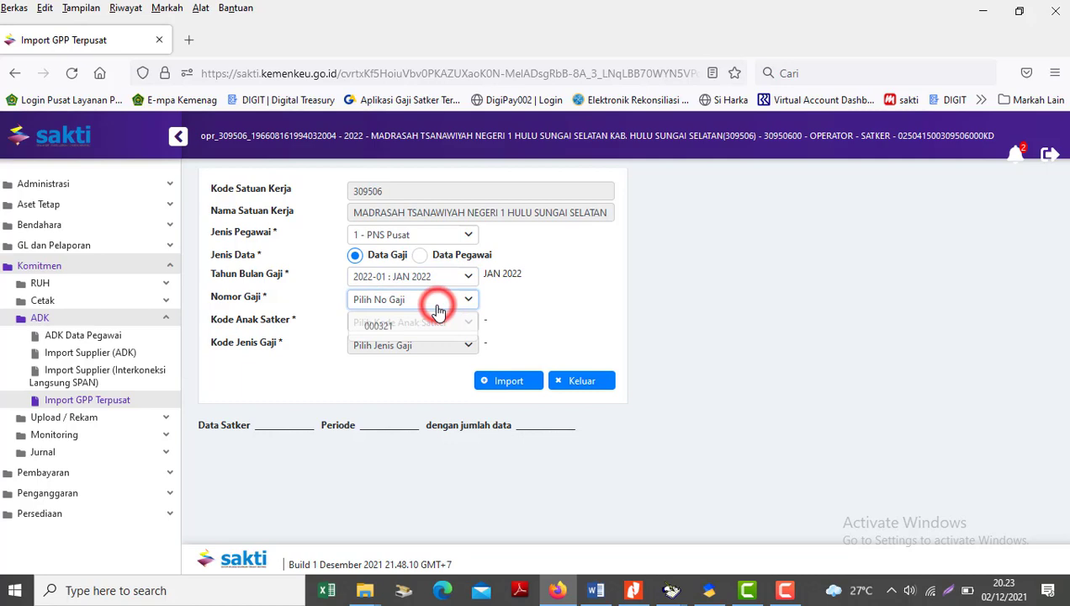
click(380, 327)
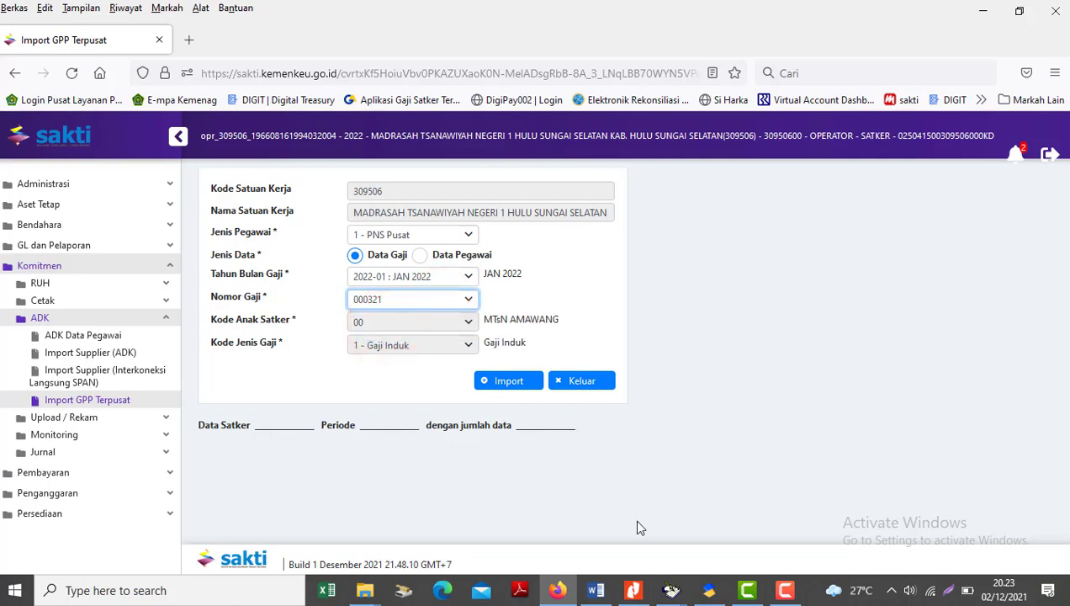
mouse_move(670, 592)
click(691, 517)
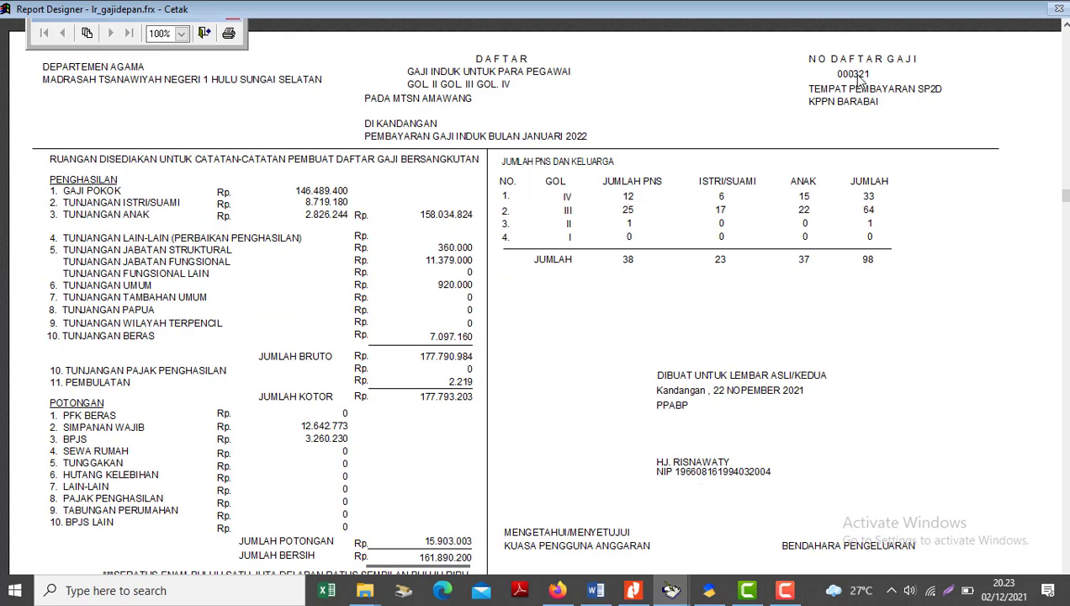
key(alt+Tab)
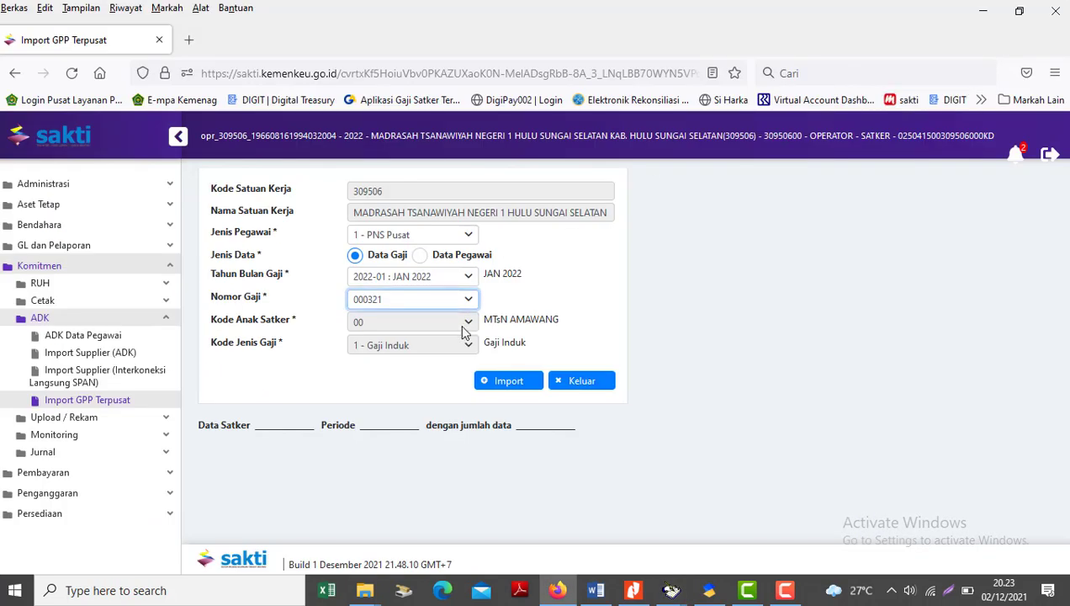
click(442, 345)
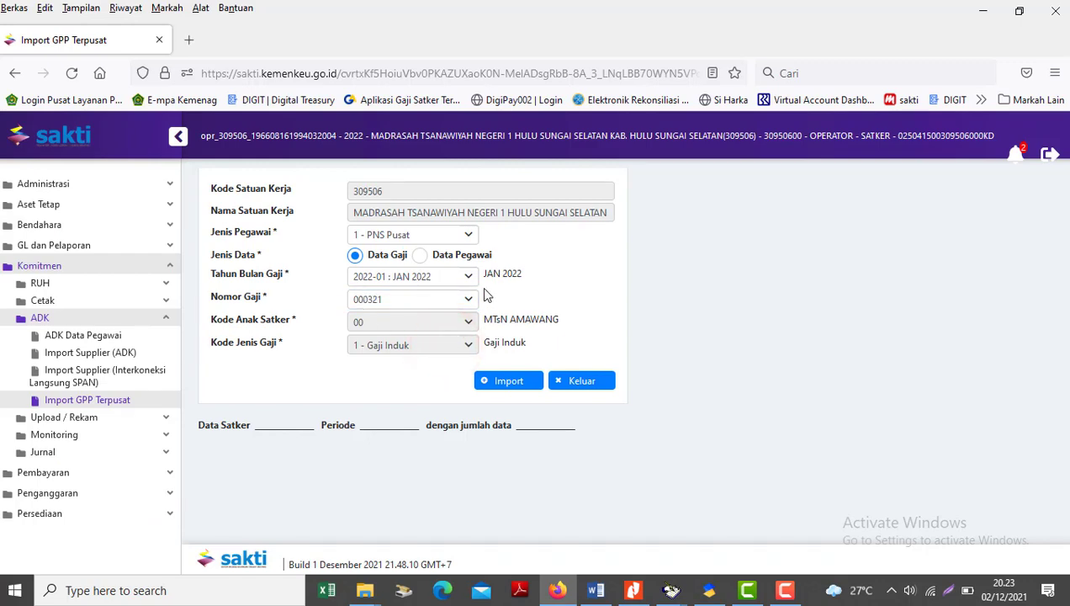
Step: Import the JAN 2022 Gaji Induk data, loading 38 of 38 records, then expand Komitmen > Monitoring
click(492, 390)
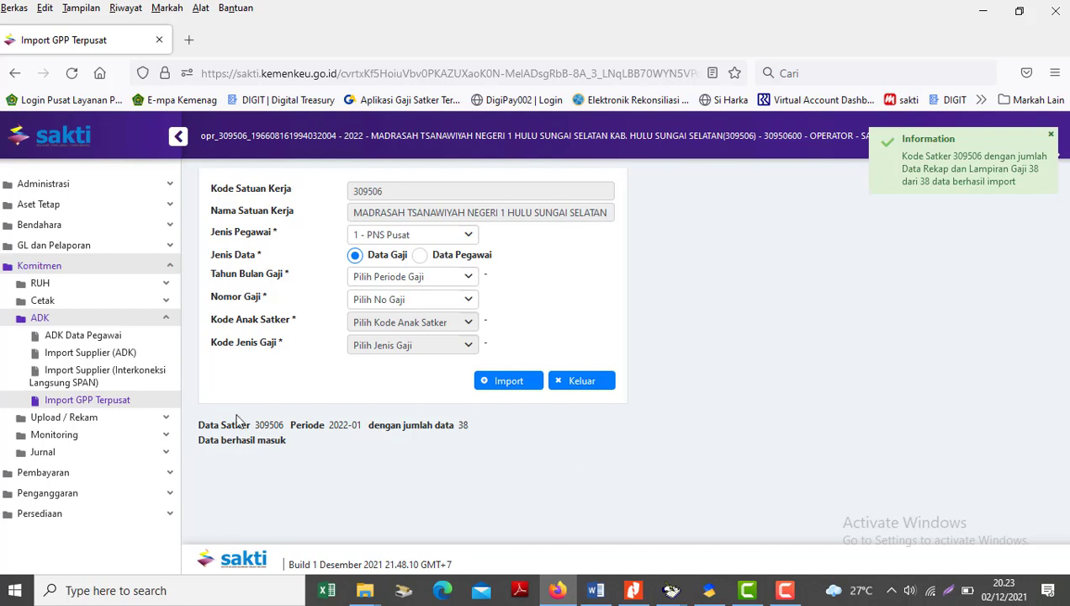
click(112, 434)
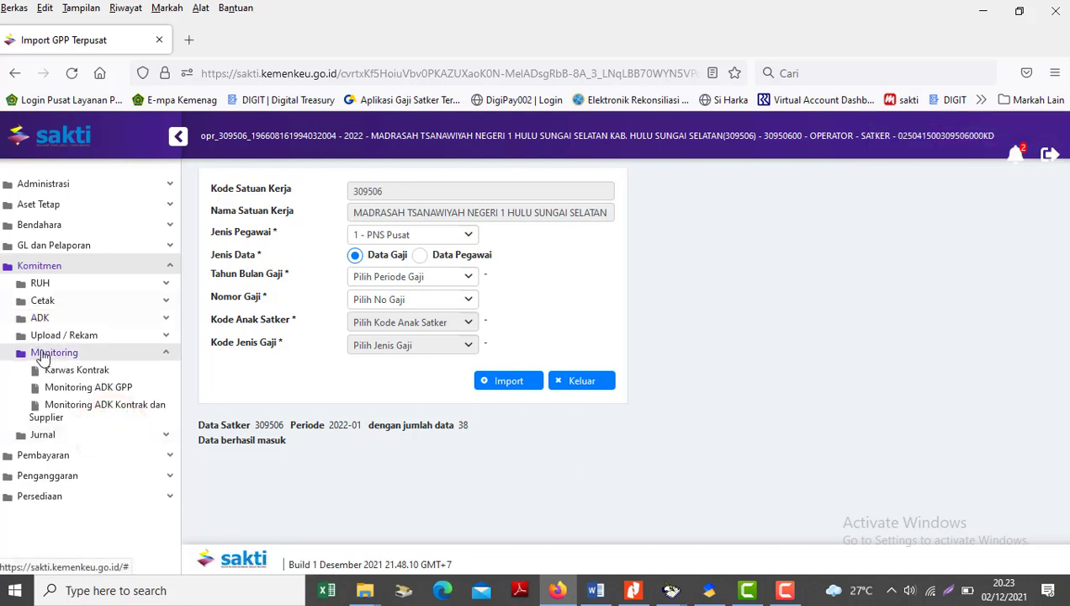
Step: Open Monitoring ADK GPP and select recap 000321/01/2022 (38 employees, net 161.890.200) to review its Lampiran
click(111, 394)
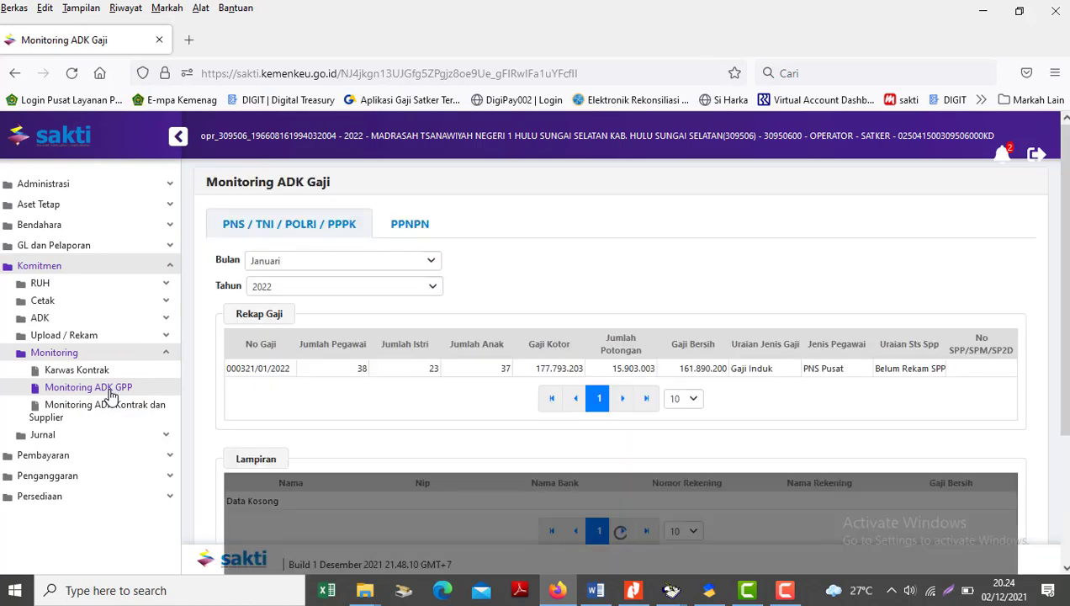
click(548, 375)
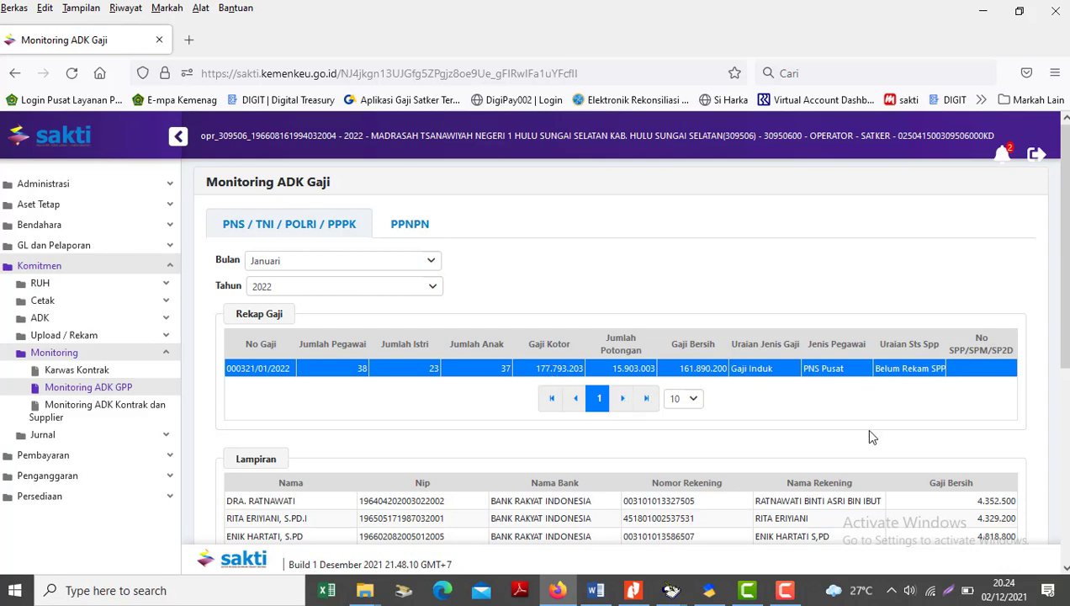
drag(1064, 337, 1064, 364)
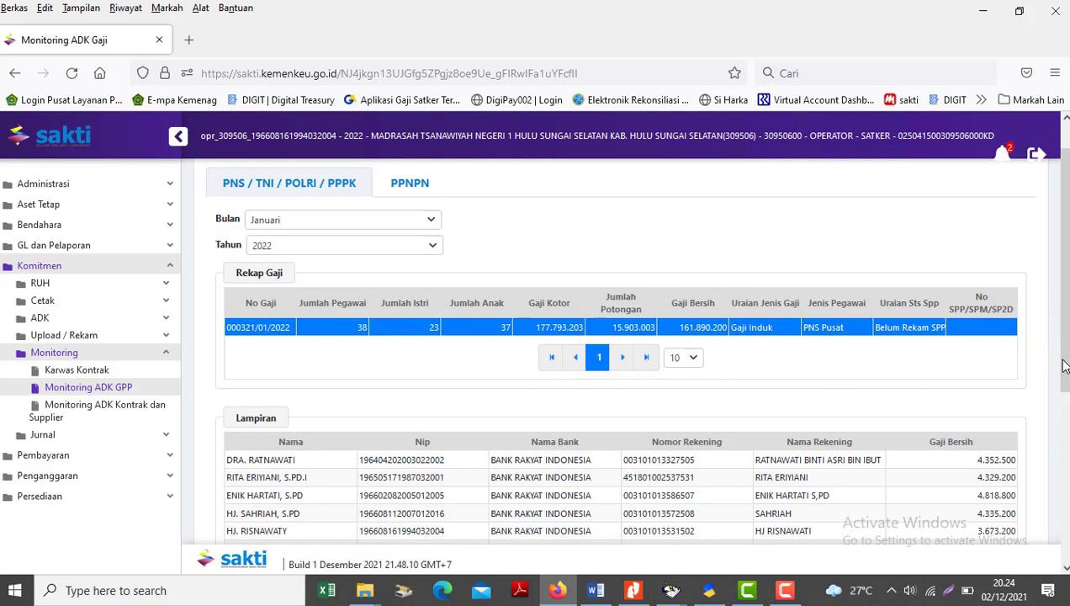
click(531, 333)
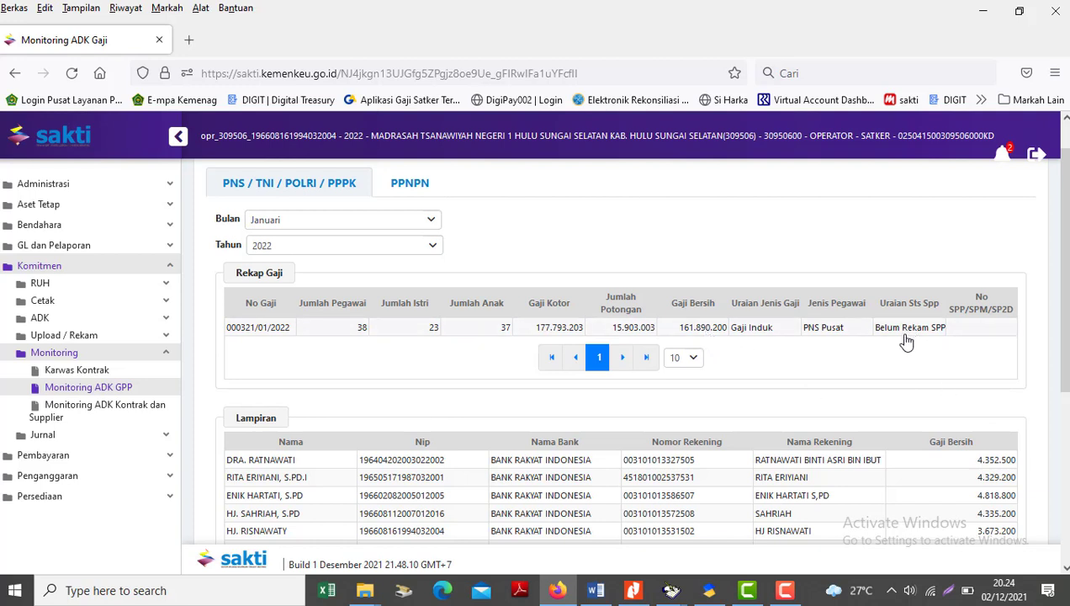
click(672, 592)
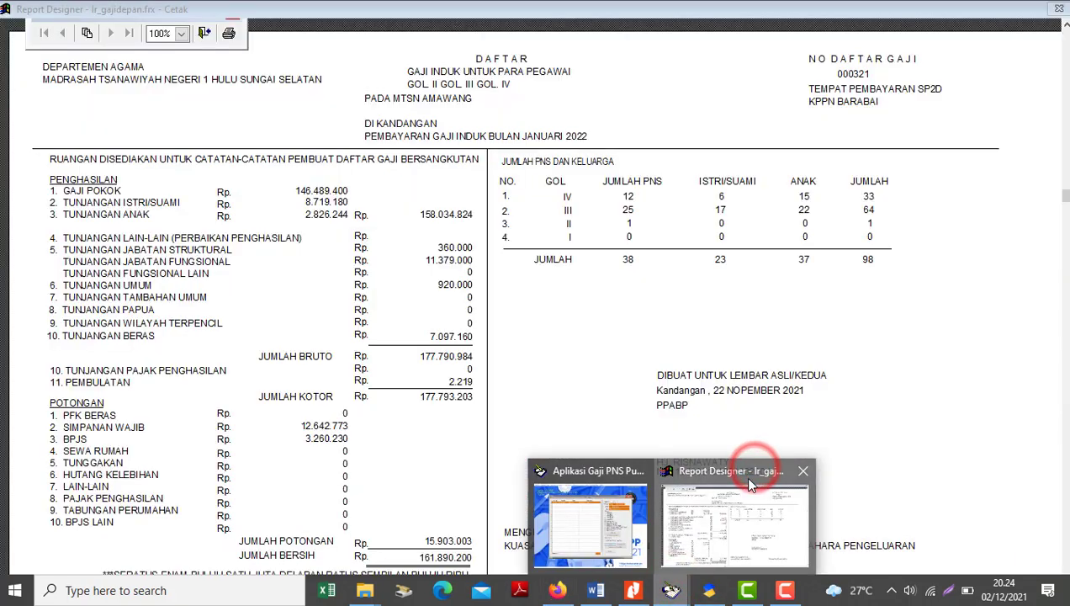
Step: Check the report's JUMLAH KOTOR 177.793.203 and BERSIH 161.890.200 against SAKTI, then return to the guide
click(743, 474)
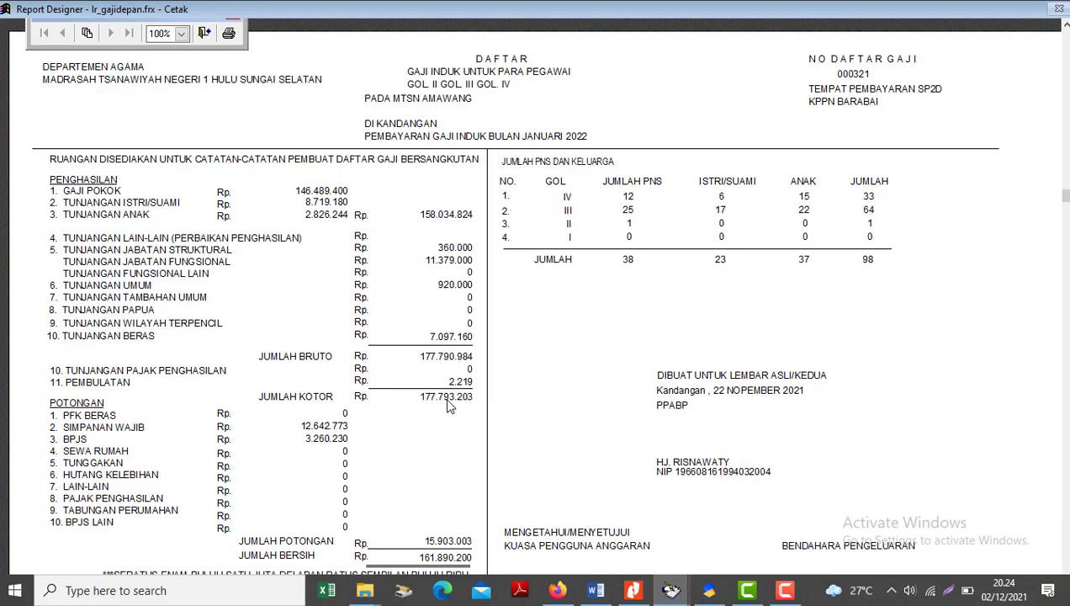
key(alt+Tab)
click(447, 562)
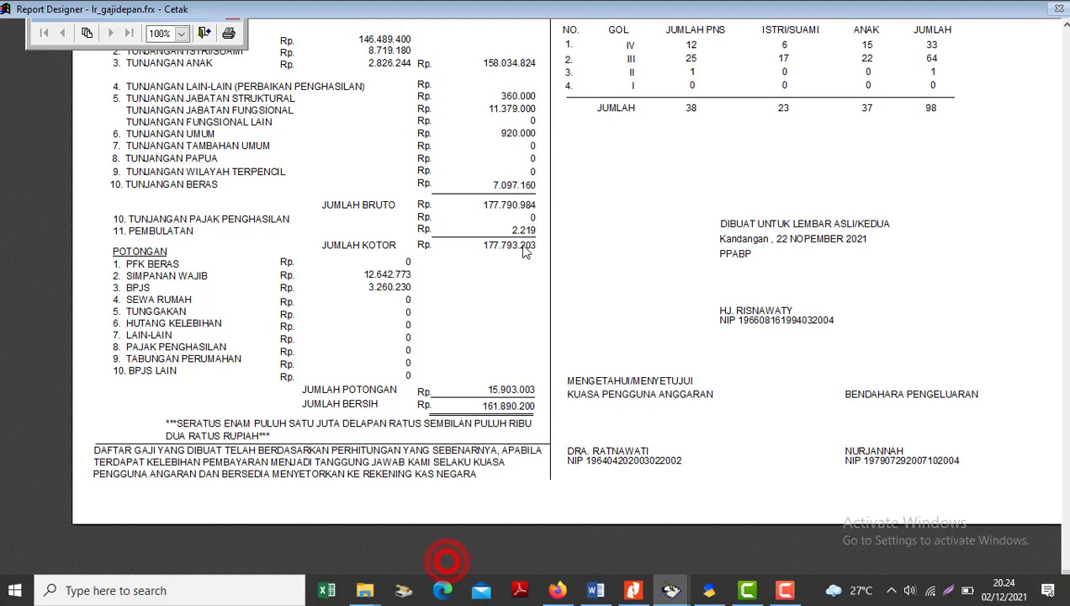
key(alt+Tab)
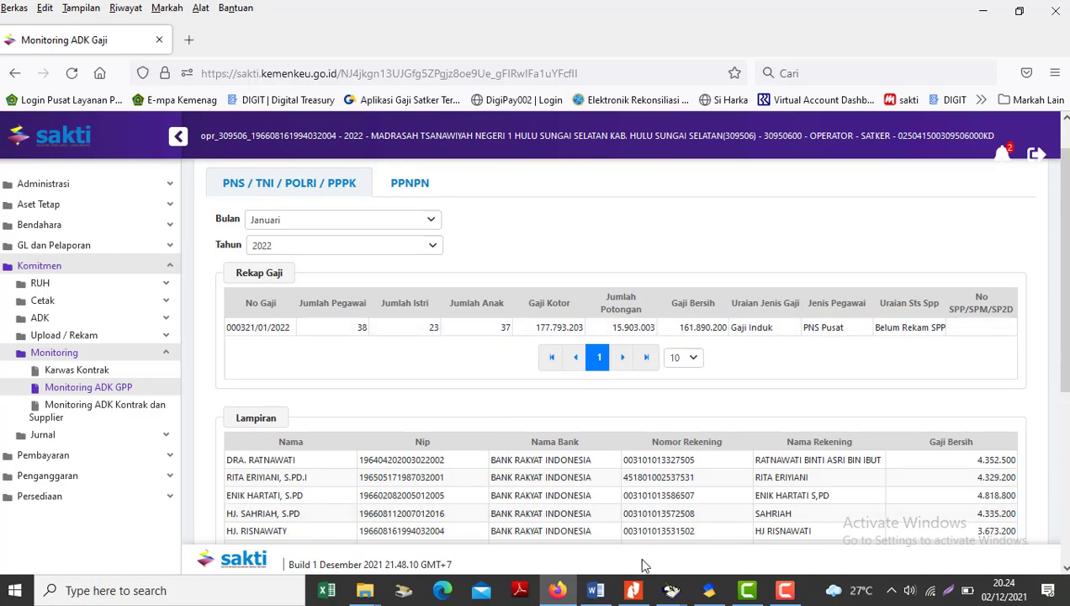
click(631, 589)
Step: Compare the guide's Monitoring Data Gaji steps with SAKTI and reach section 3 Pembuatan SPP Gaji on page 11
scroll(493, 459, down, 10)
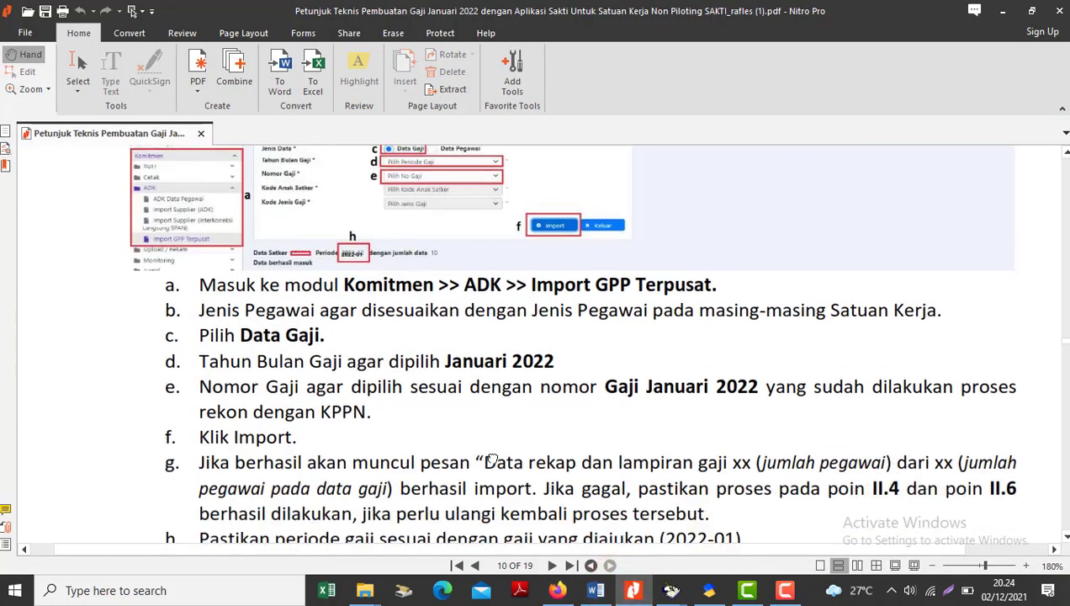
scroll(492, 459, down, 3)
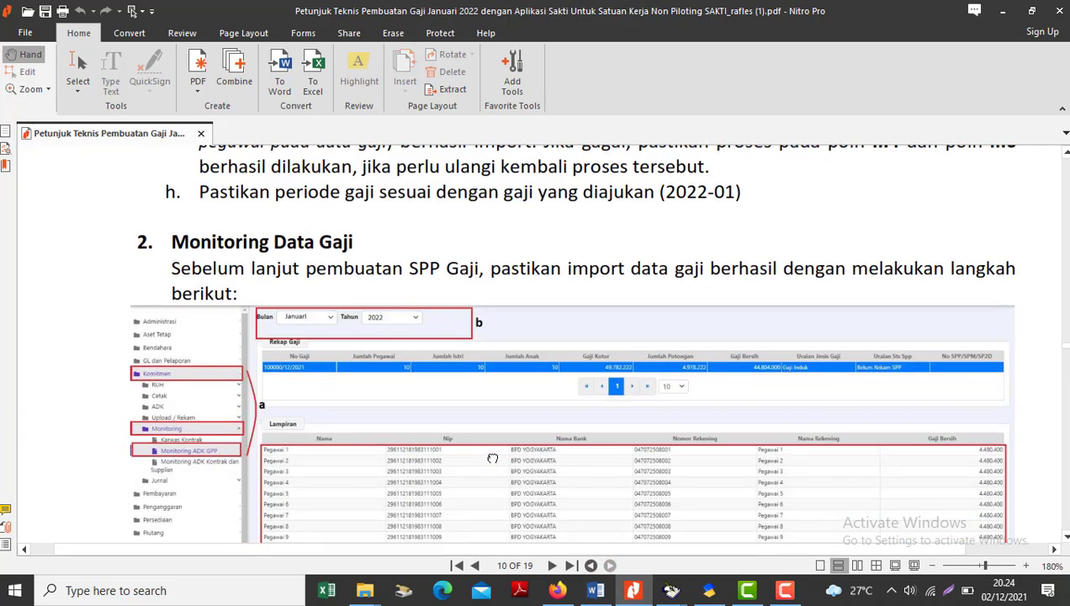
key(alt+Tab)
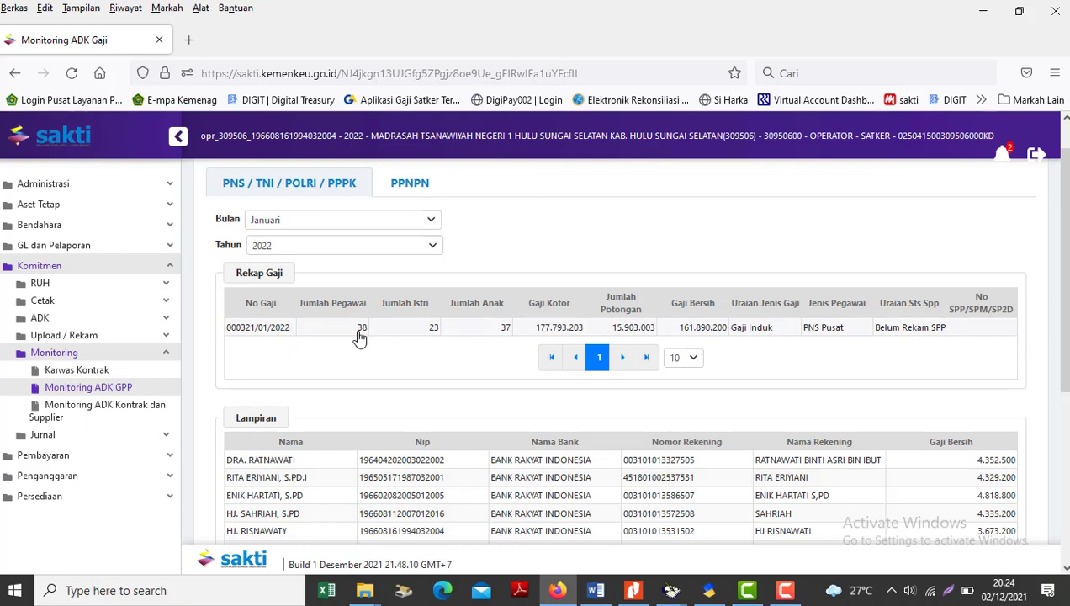
key(alt+Tab)
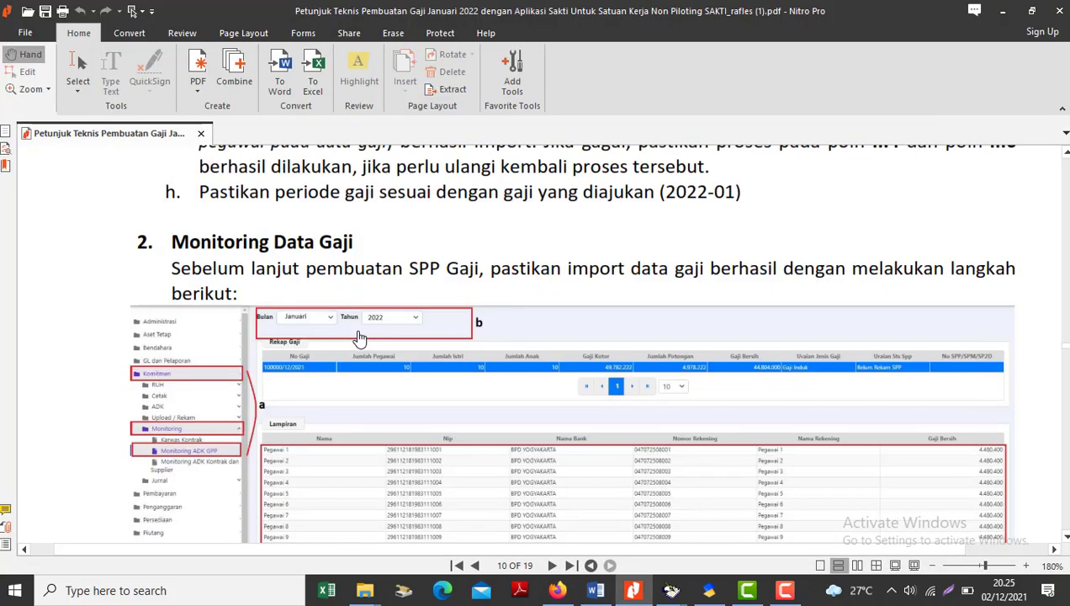
scroll(359, 337, down, 2)
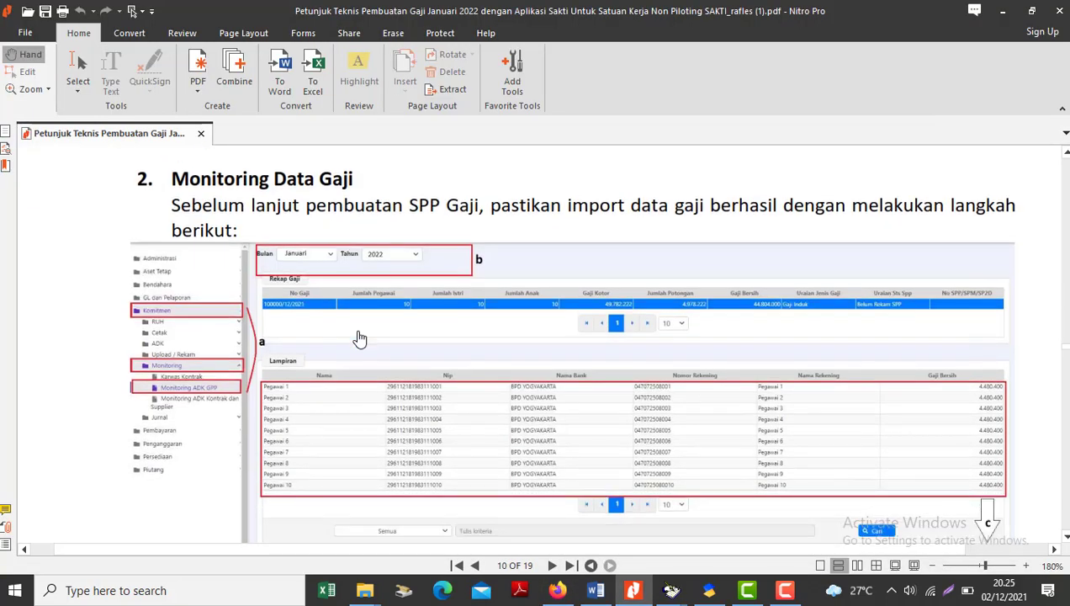
scroll(359, 338, down, 15)
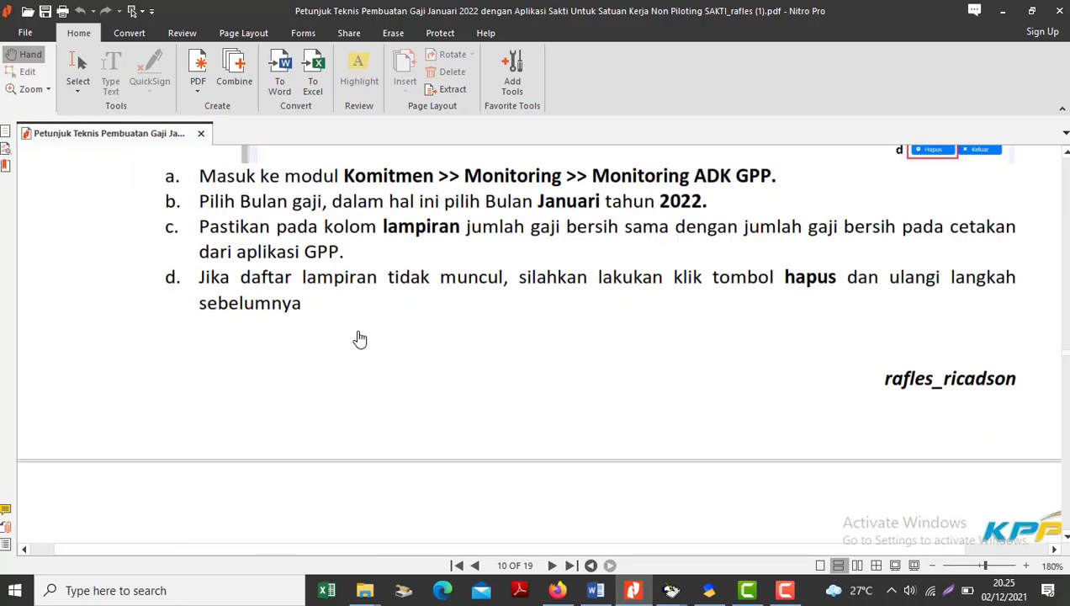
scroll(359, 338, down, 12)
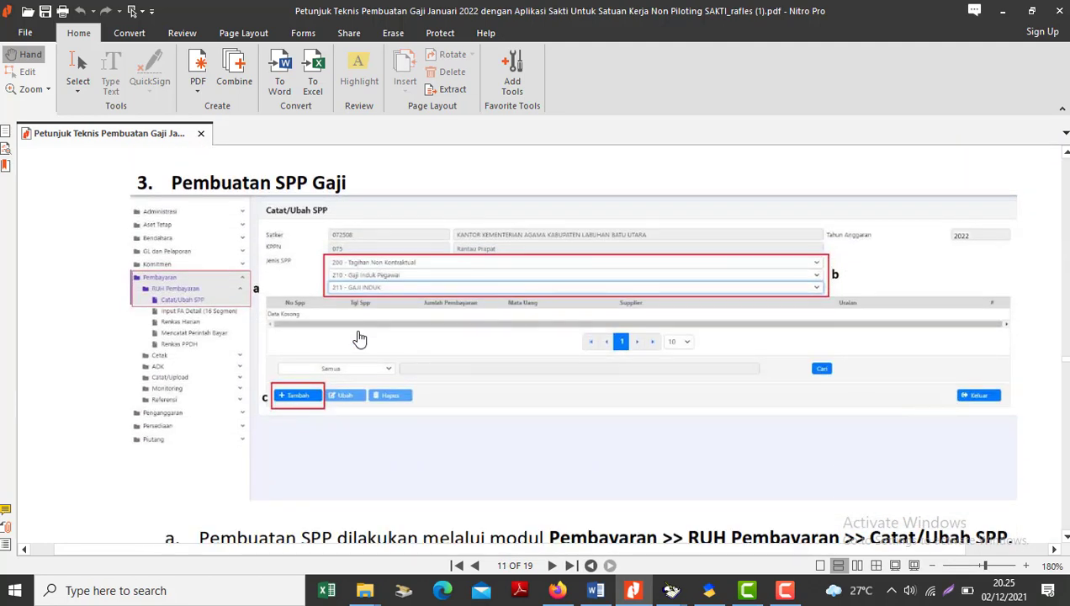
Step: Review the Word notes on SPP codes down to LANGKAH 1, the CATAT/UBAH SPP step
click(595, 590)
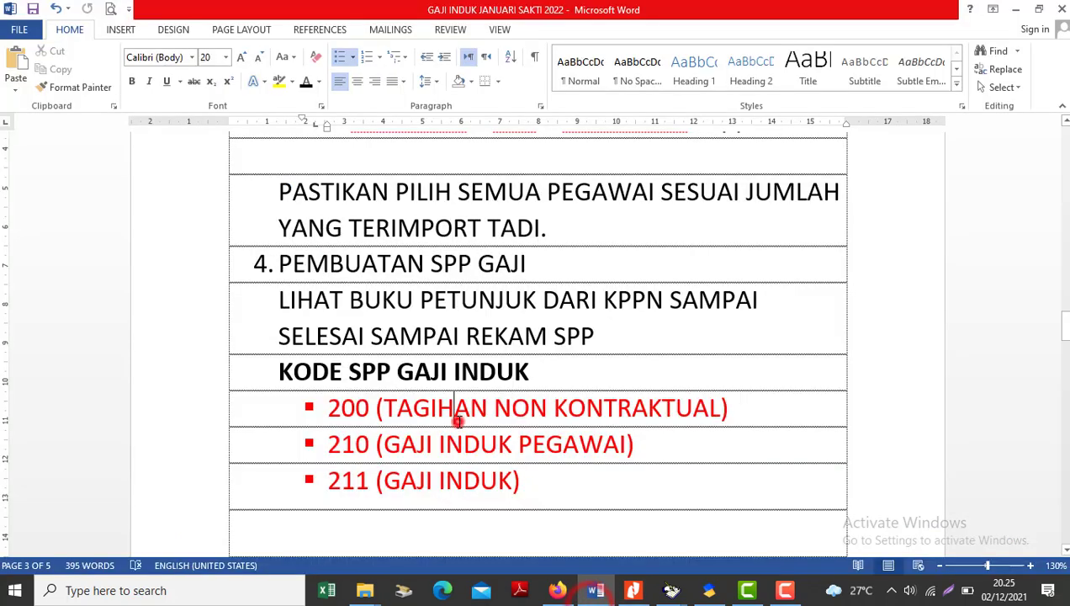
key(Down)
key(Down)
key(Down)
key(Down)
key(Down)
key(Down)
key(Down)
key(Down)
key(Down)
key(Down)
key(Down)
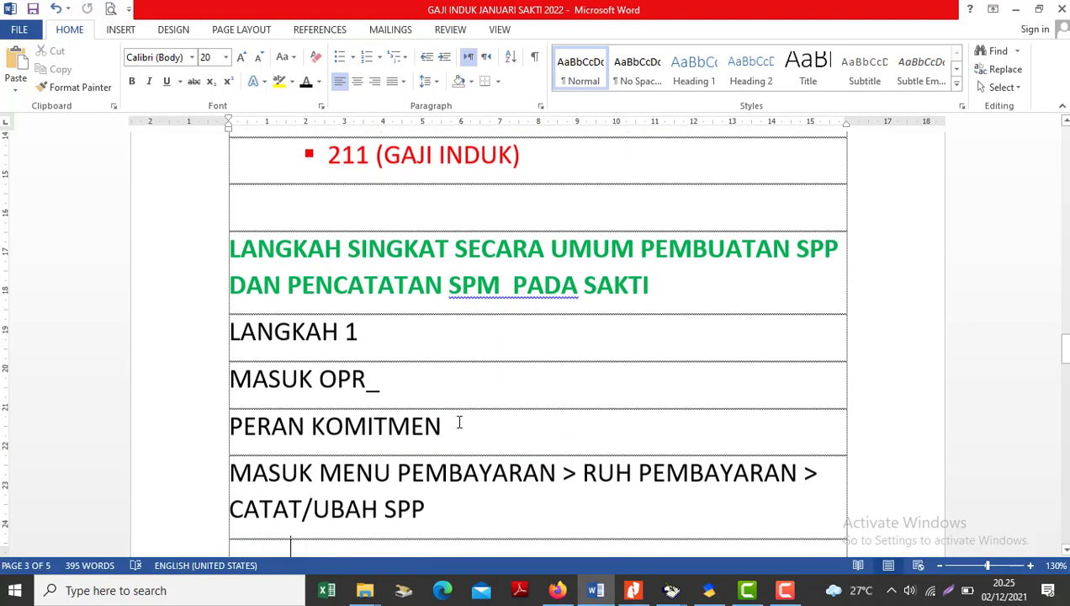
key(Down)
key(Down)
click(425, 249)
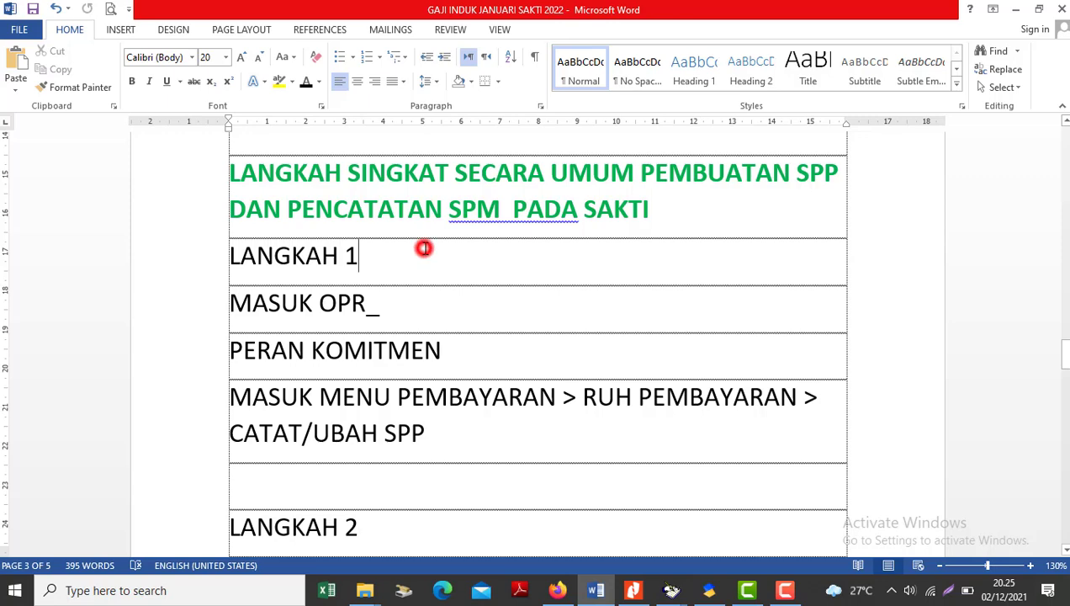
key(Down)
key(Down)
key(Down)
key(Down)
Step: Compare the guide's SPP Gaji steps a–c with SAKTI's sidebar, ending on the Monitoring ADK Gaji page
key(alt+Tab)
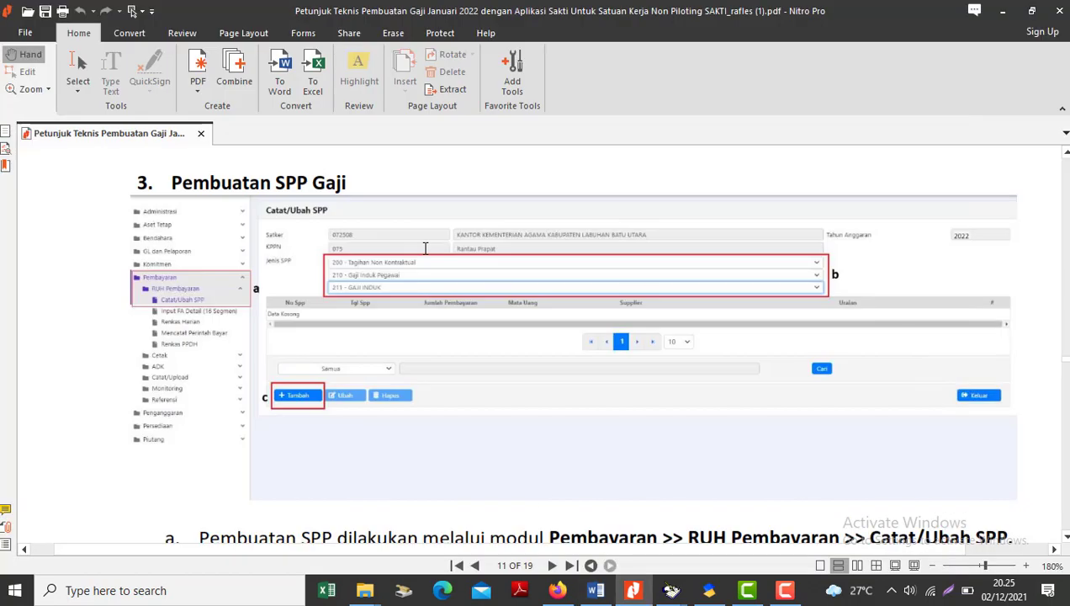
click(556, 592)
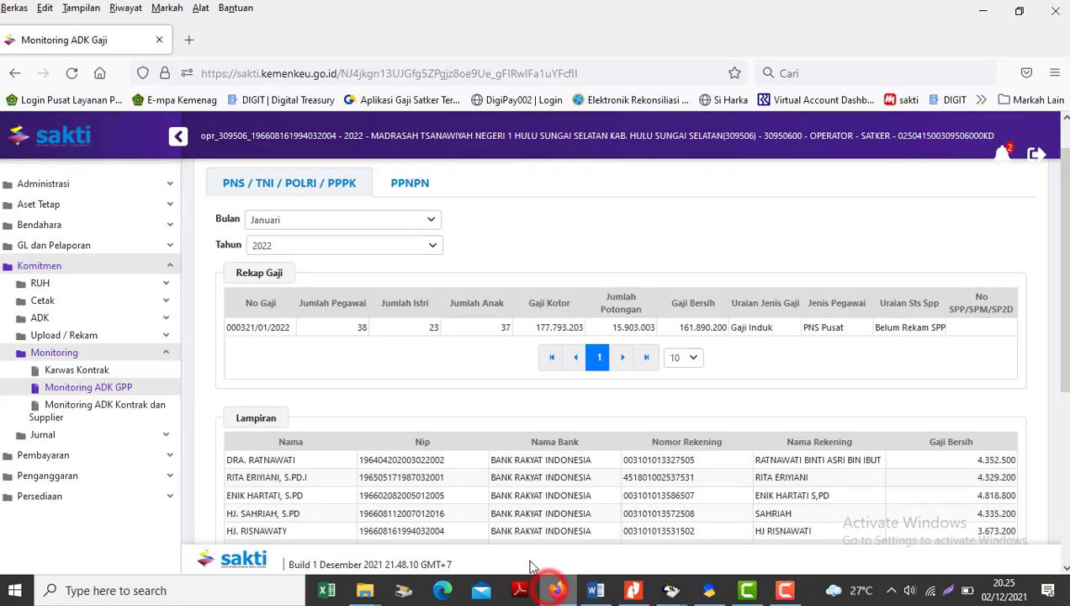
click(79, 284)
click(79, 285)
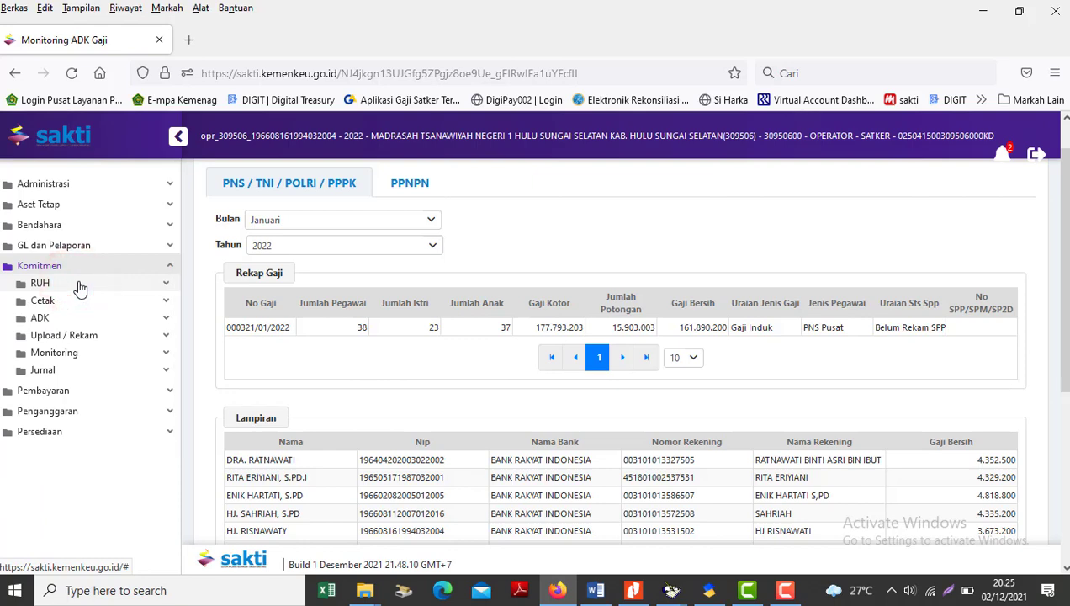
key(alt+Tab)
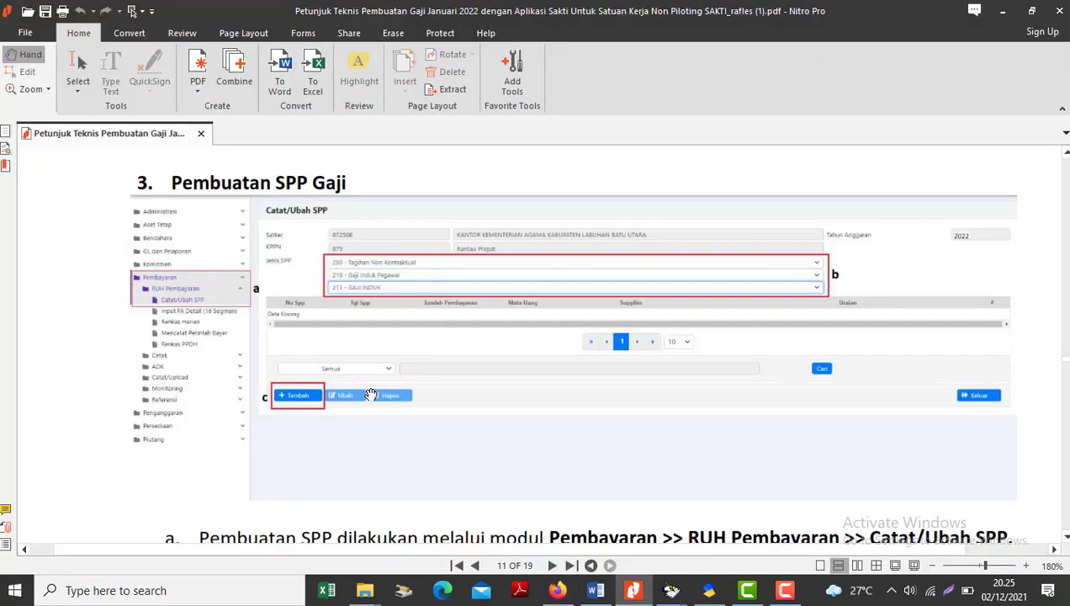
scroll(371, 394, down, 3)
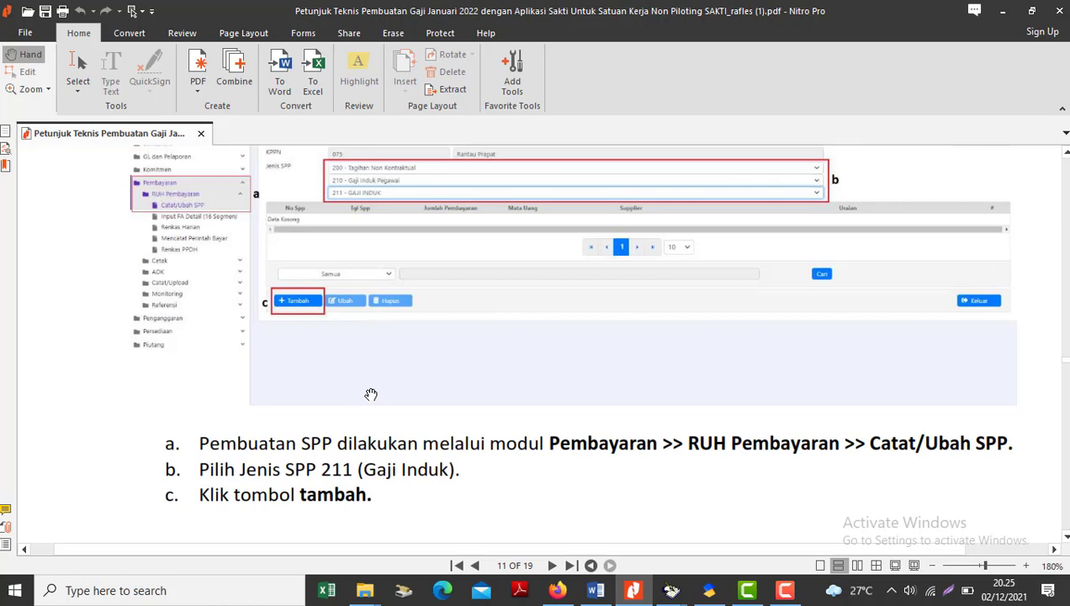
key(alt+Tab)
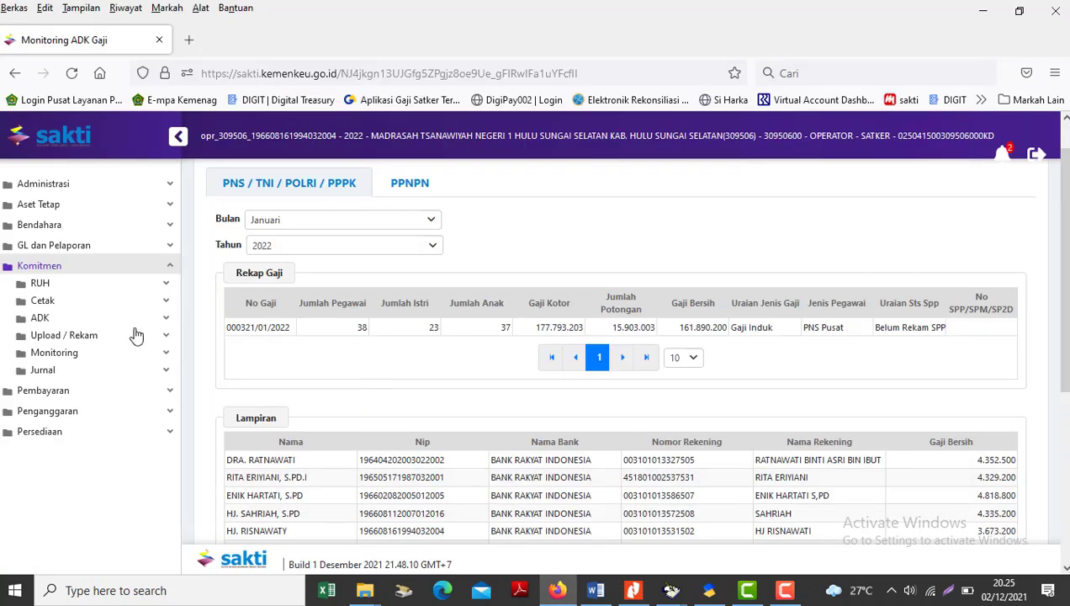
Step: Go to Pembayaran > RUH Pembayaran > Catat/Ubah SPP for satker 309506, fiscal year 2022
click(57, 286)
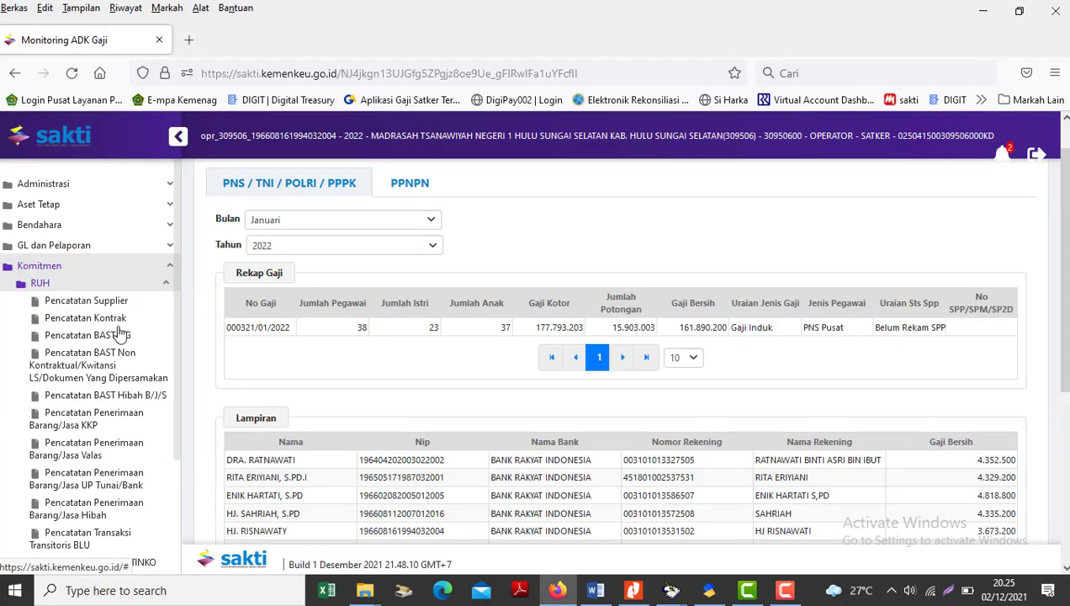
scroll(305, 310, down, 3)
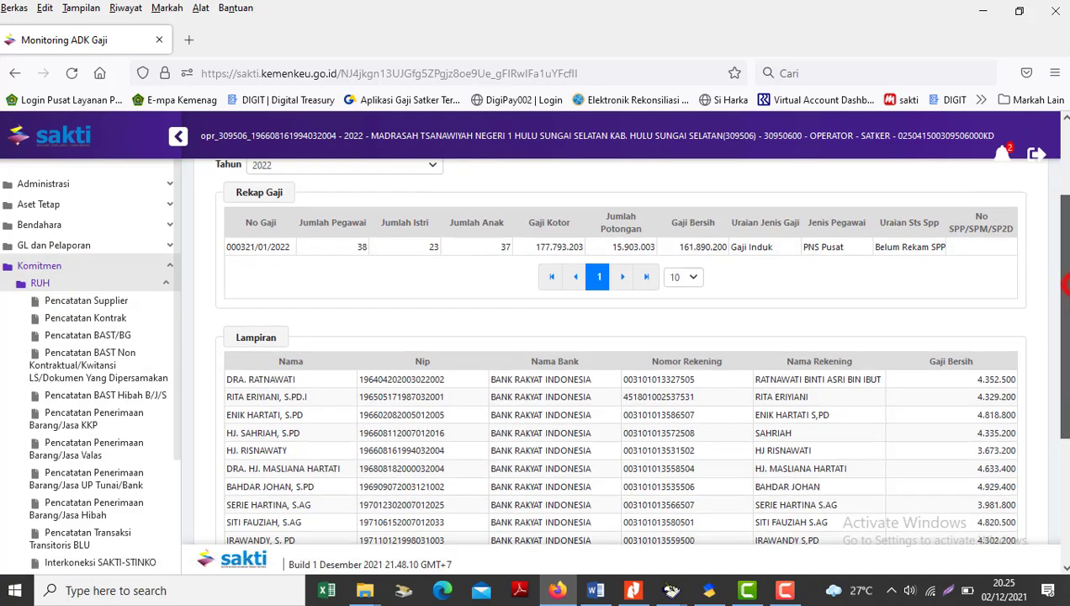
drag(177, 293, 174, 454)
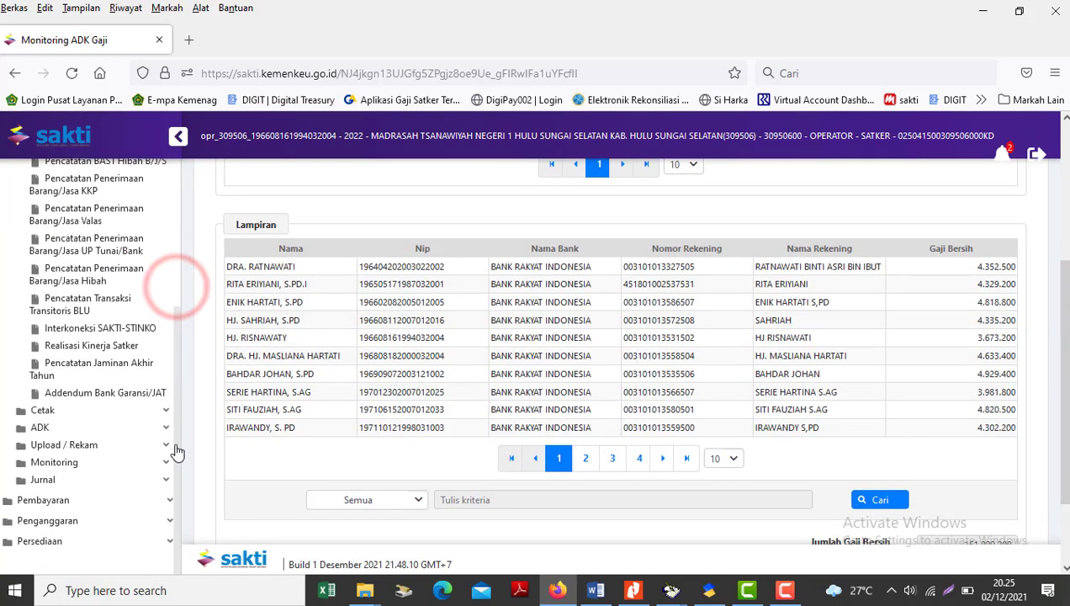
click(62, 502)
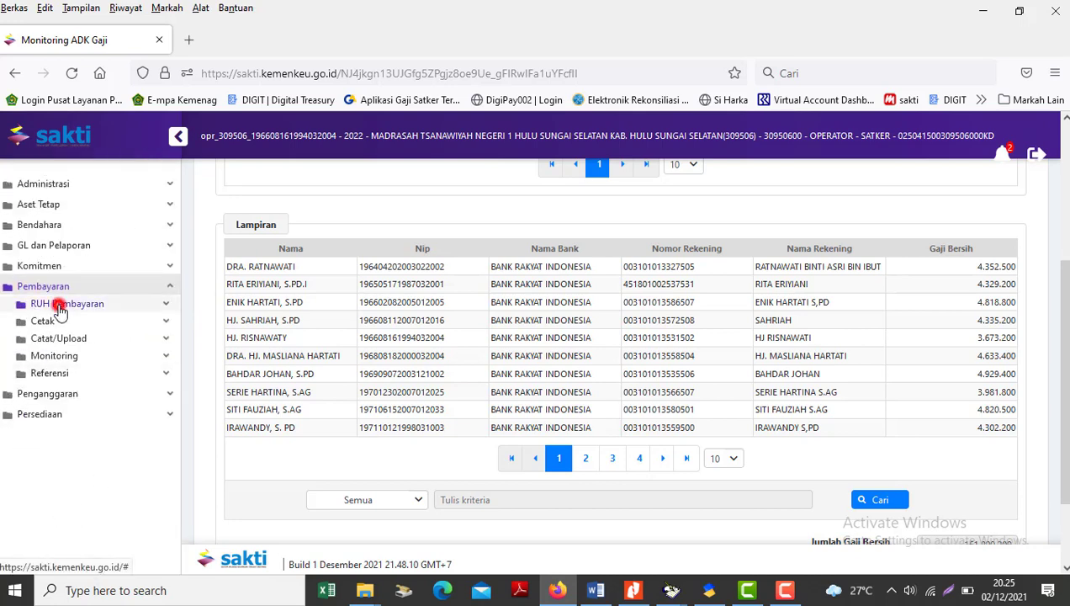
click(46, 303)
click(78, 322)
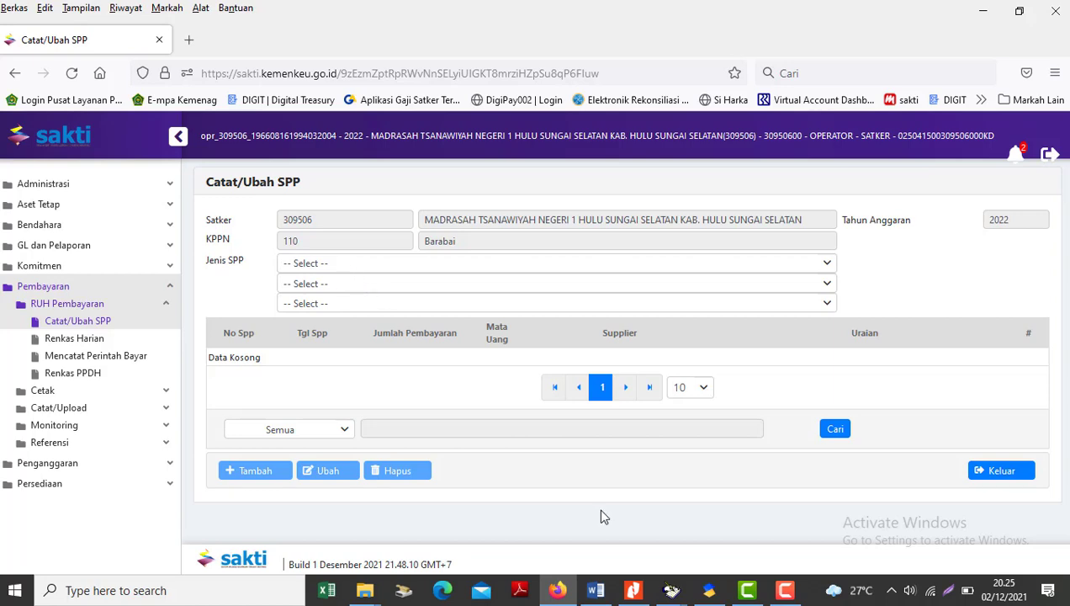
Step: Look up the Gaji Induk SPP codes in the Word notes and the PDF guide
click(596, 590)
drag(1064, 147, 1063, 251)
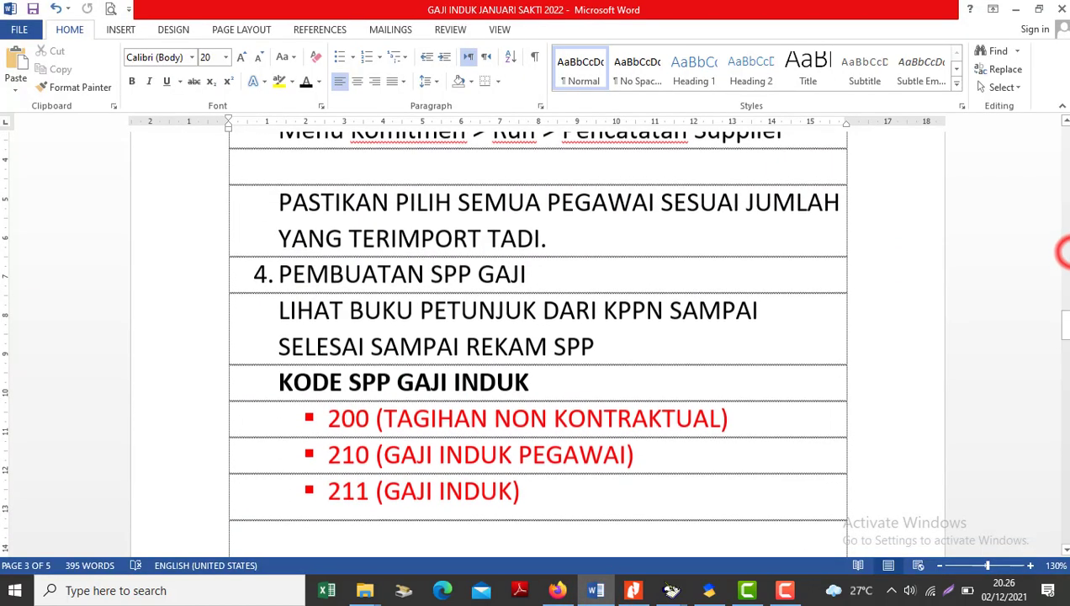
click(557, 590)
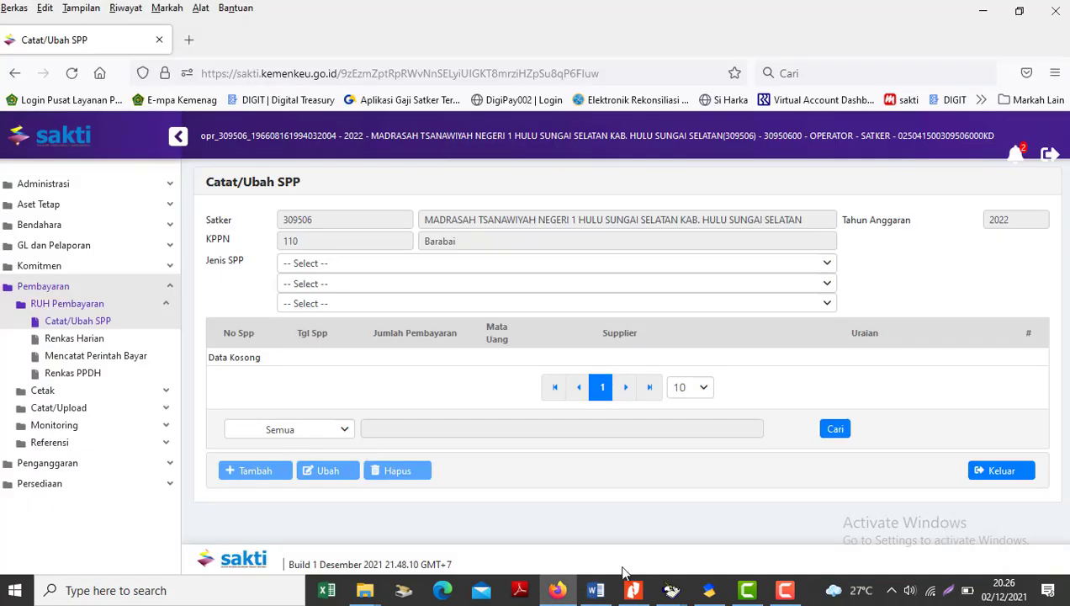
click(634, 590)
scroll(460, 383, down, 5)
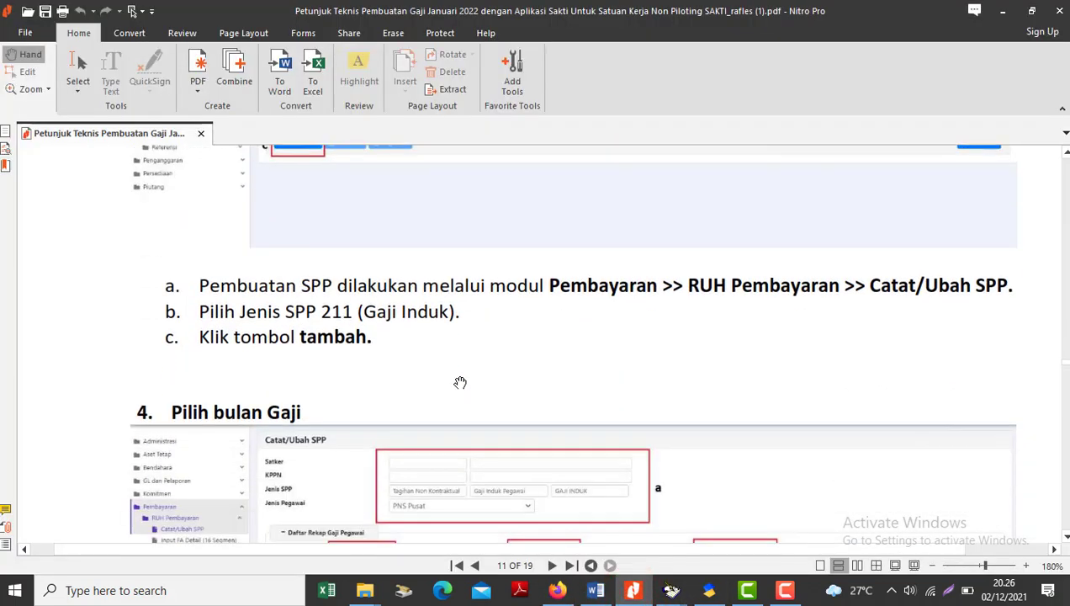
scroll(460, 383, down, 5)
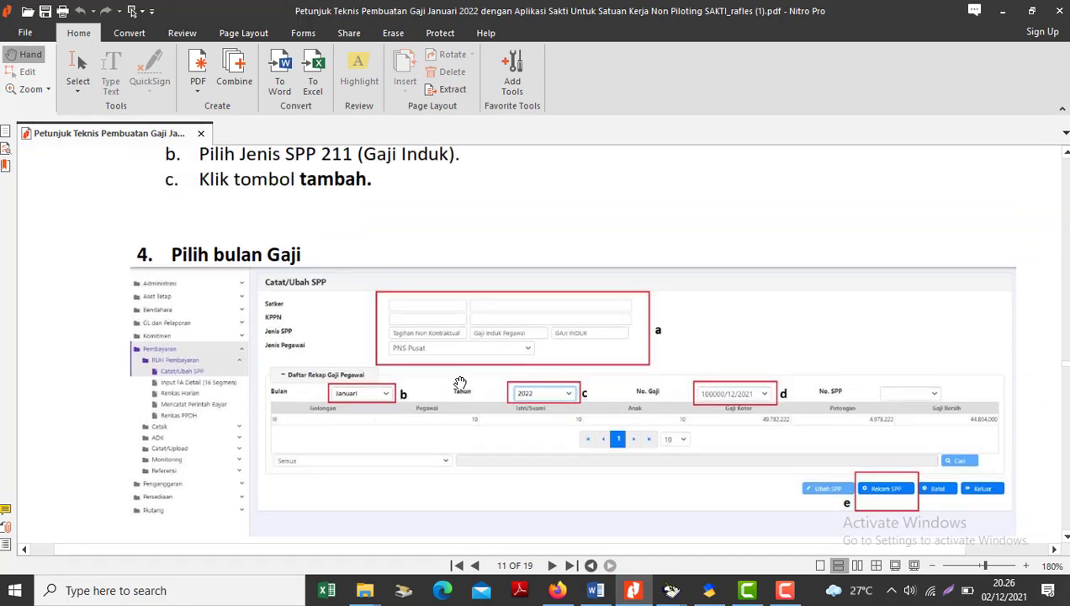
scroll(460, 383, up, 10)
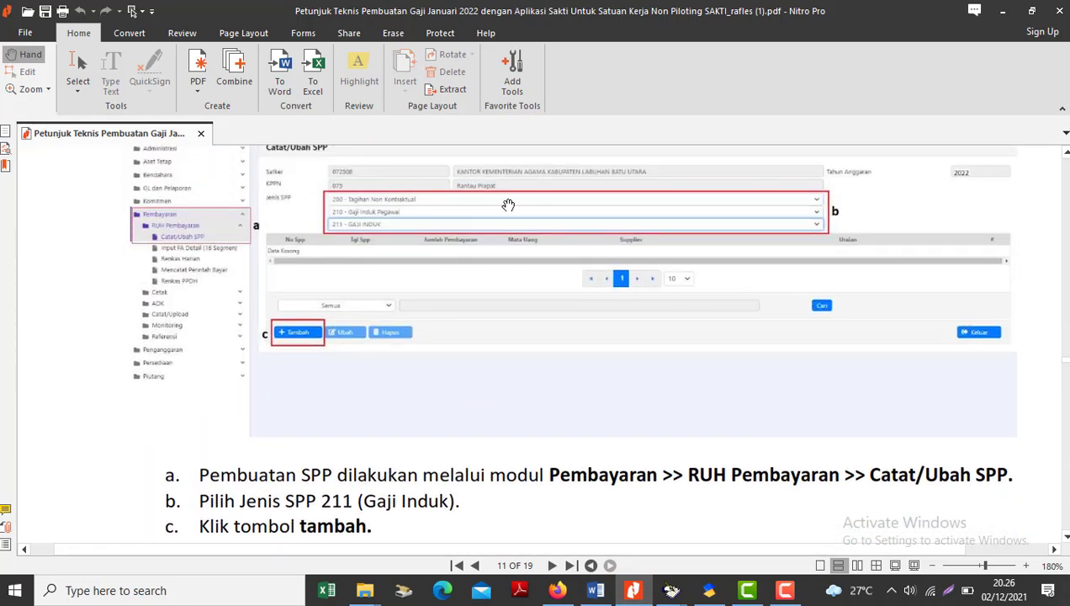
key(alt+Tab)
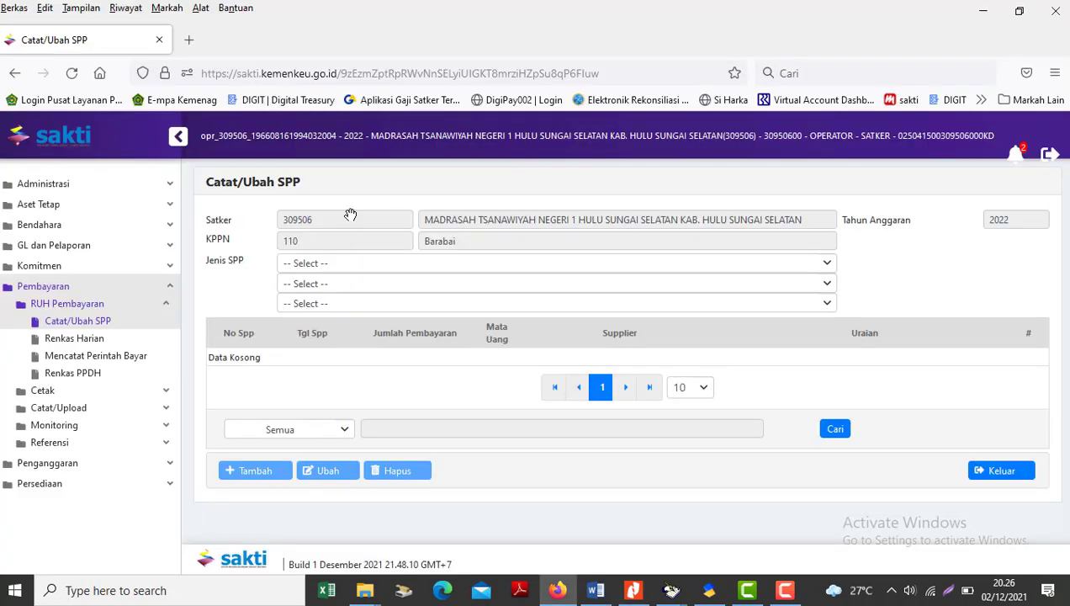
Step: Set Jenis SPP to 200 Tagihan Non Kontraktual, 210 Gaji Induk Pegawai and 211 GAJI INDUK
click(347, 263)
click(351, 311)
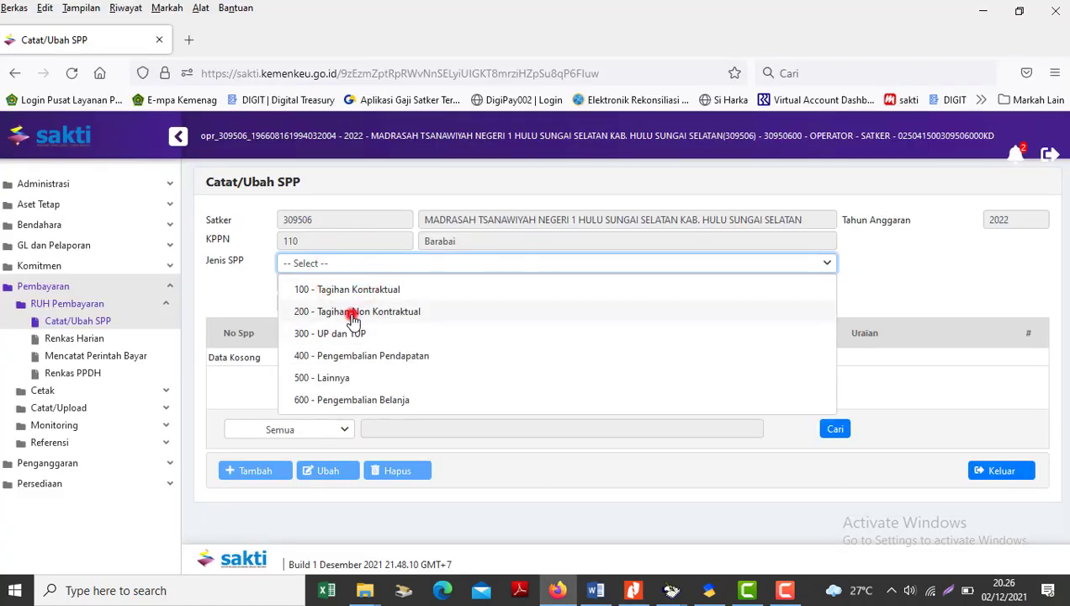
click(308, 285)
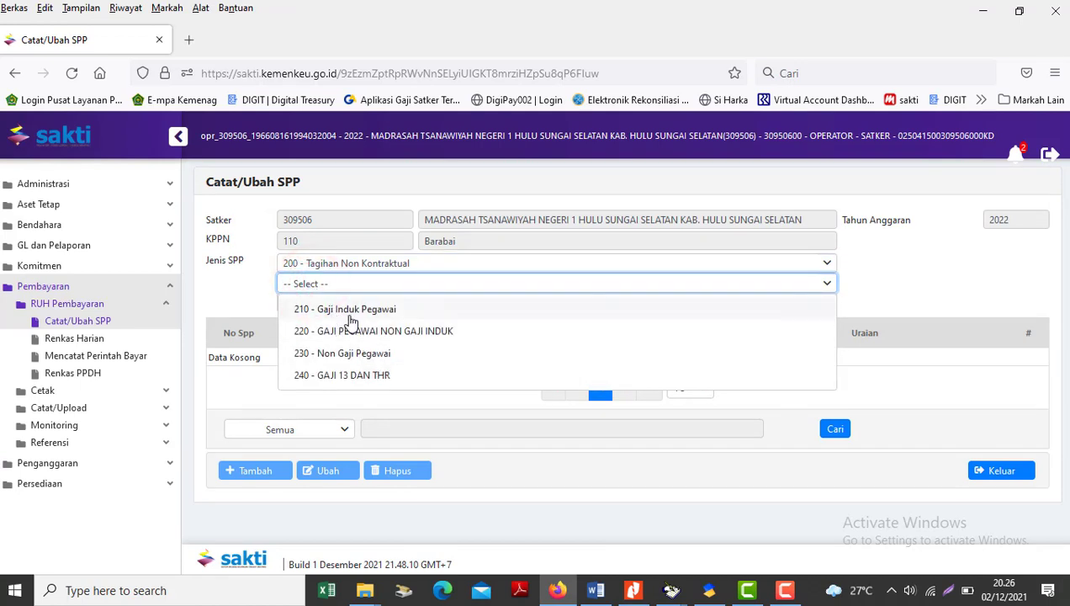
click(344, 311)
click(326, 304)
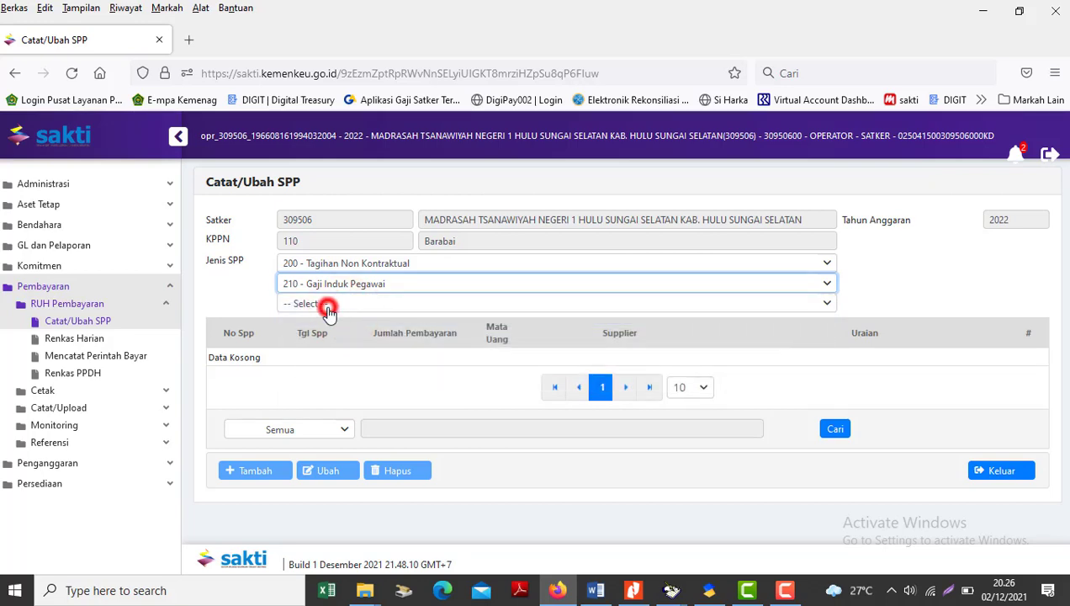
click(340, 329)
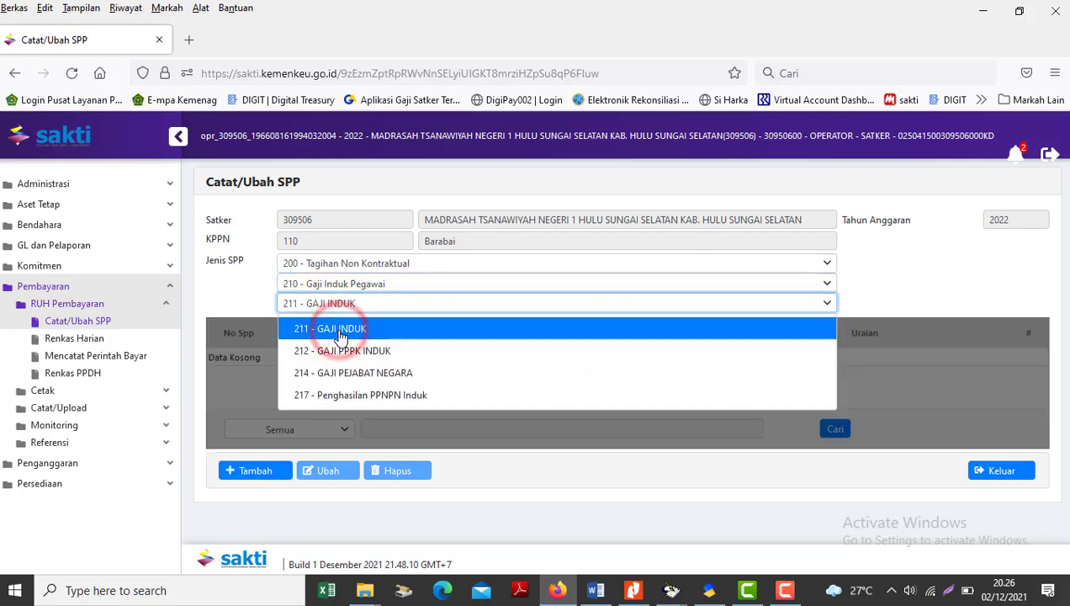
Step: Verify the chosen SPP codes against the Word notes and the PDF guide
click(595, 589)
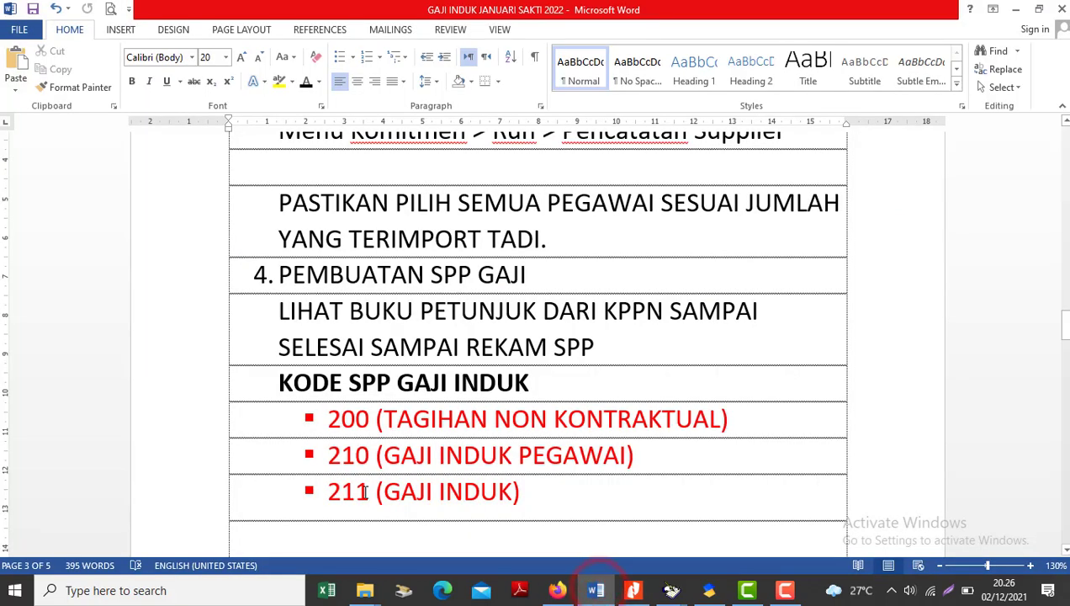
key(alt+Tab)
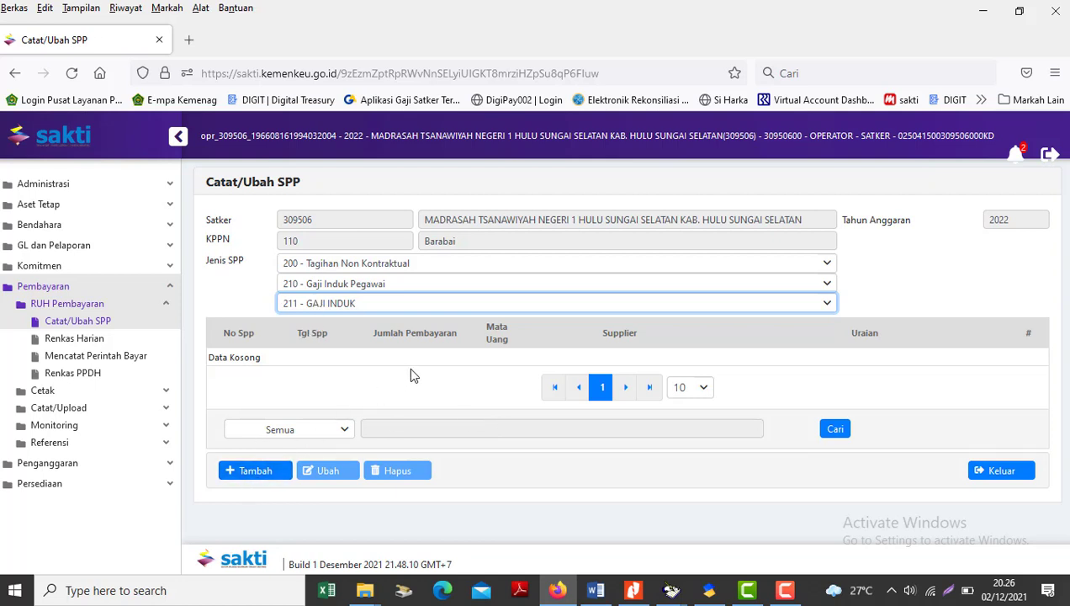
key(alt+Tab)
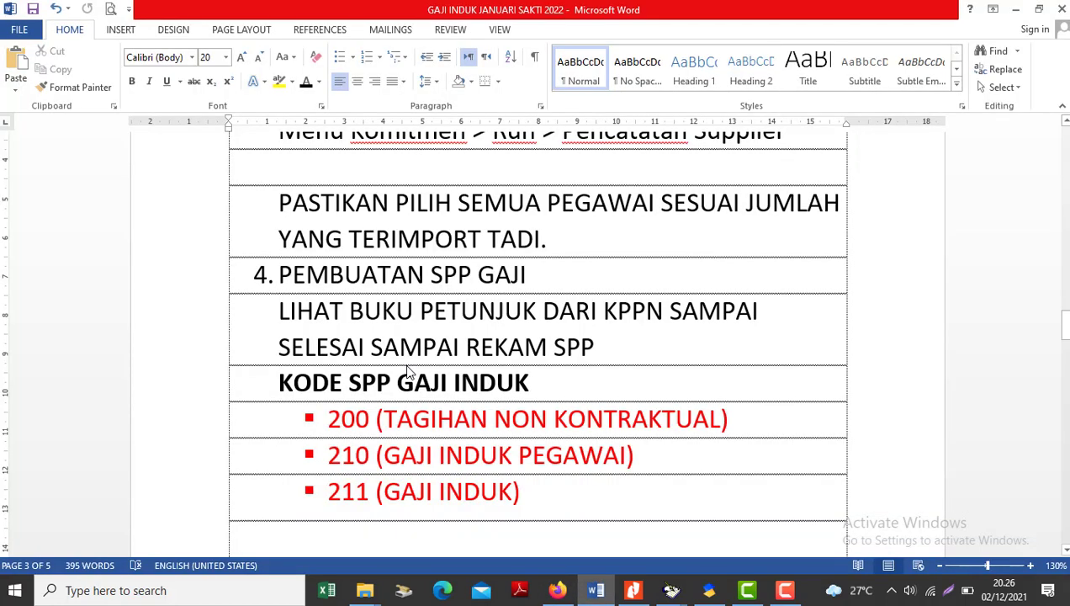
scroll(407, 373, down, 5)
click(635, 593)
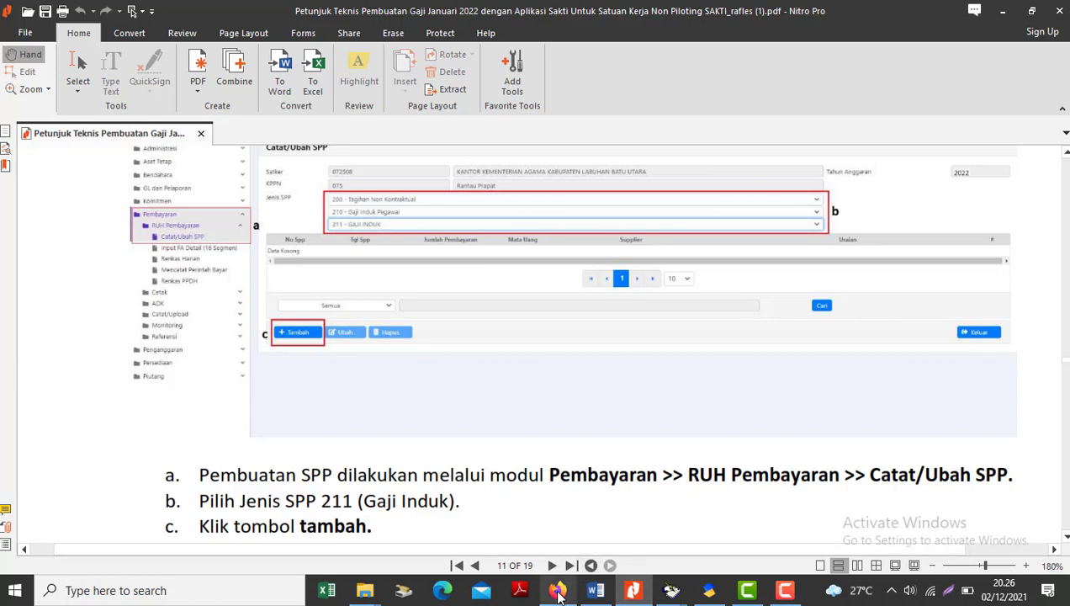
mouse_move(558, 590)
click(535, 539)
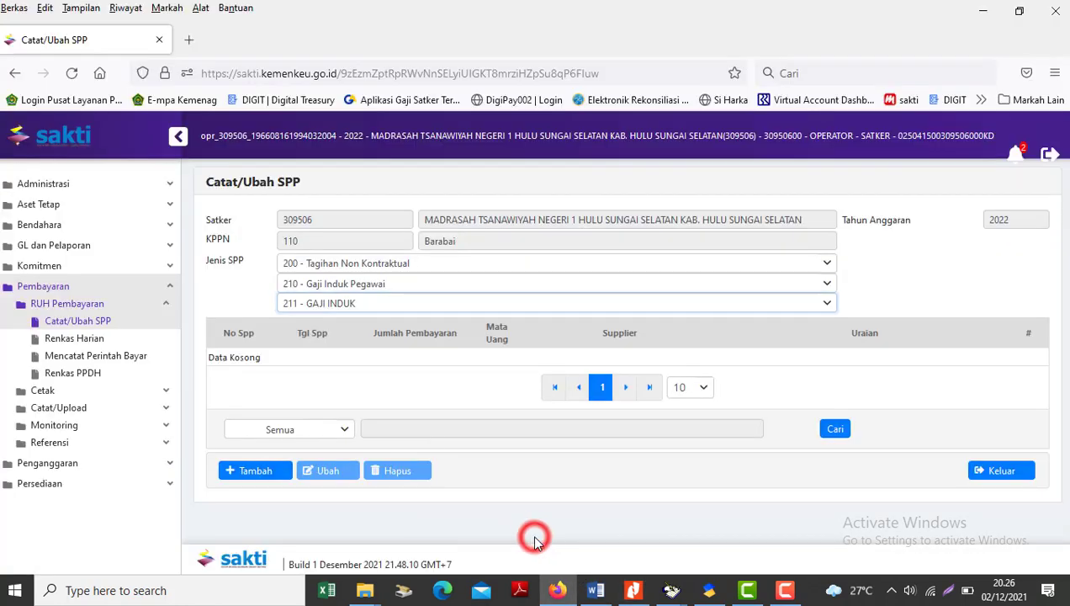
Step: Start a new Gaji Induk SPP for Januari 2022 with salary number 000321/01/2022
click(244, 477)
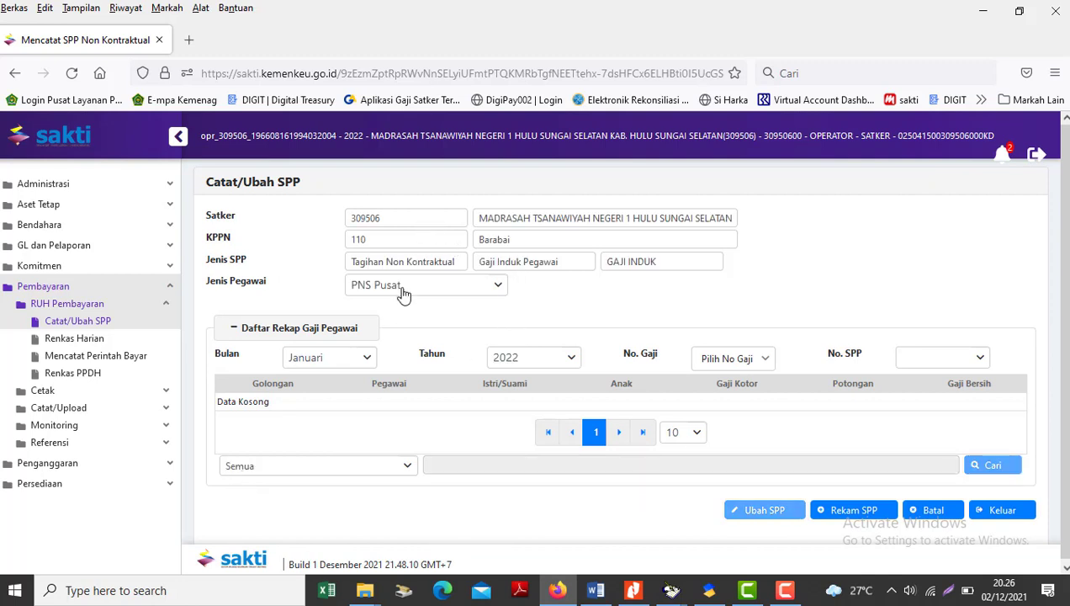
click(525, 371)
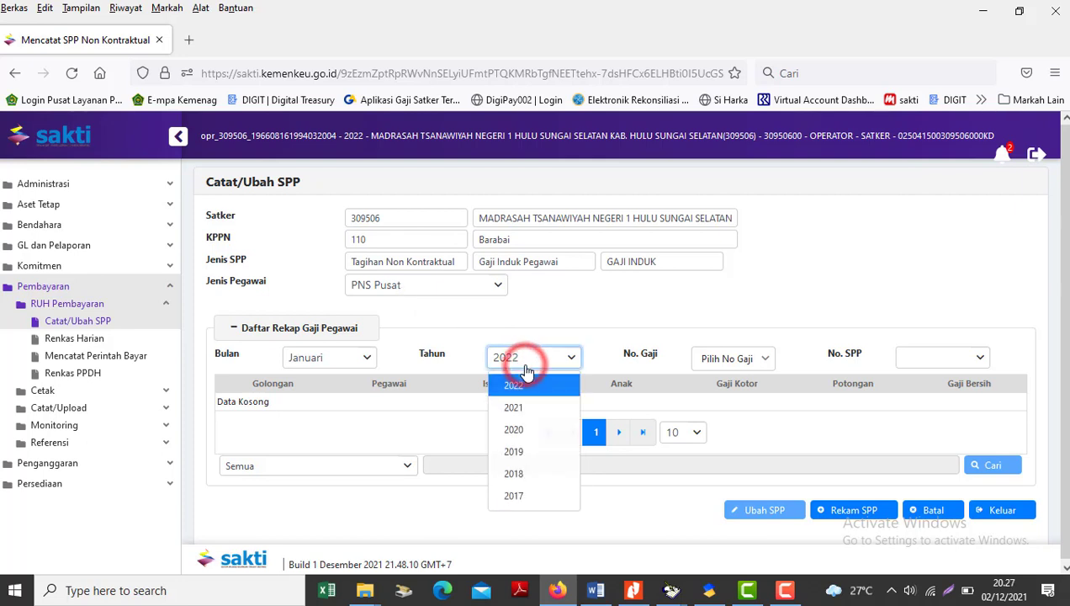
click(522, 364)
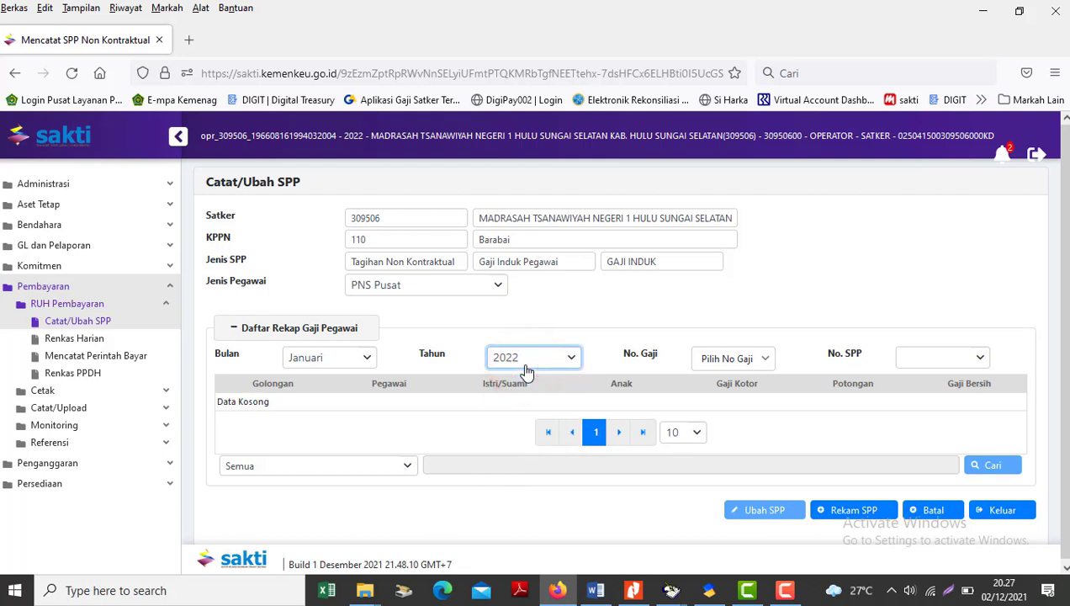
click(367, 360)
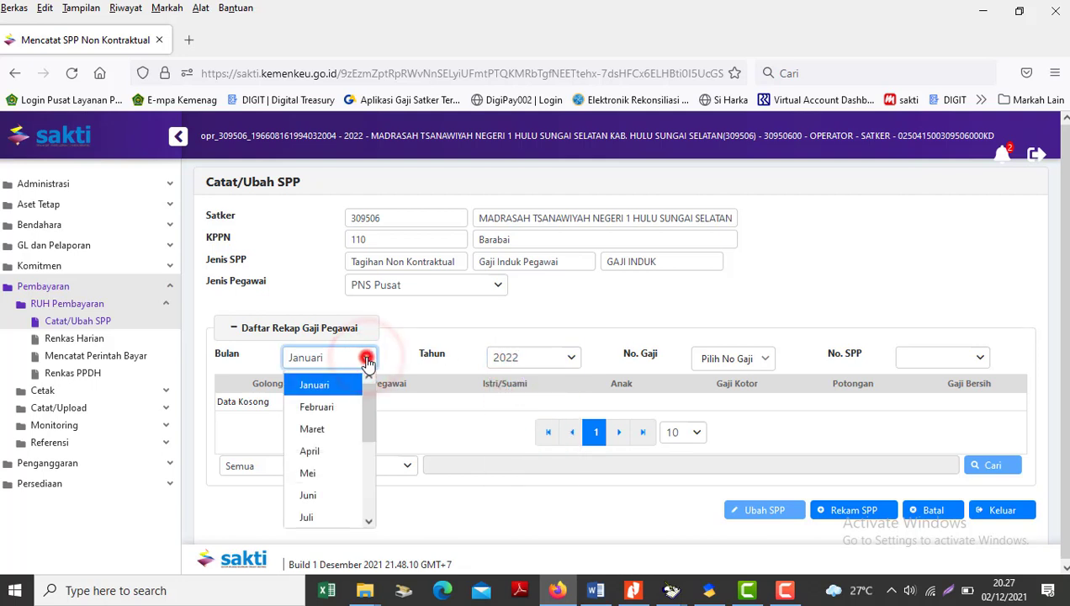
click(367, 360)
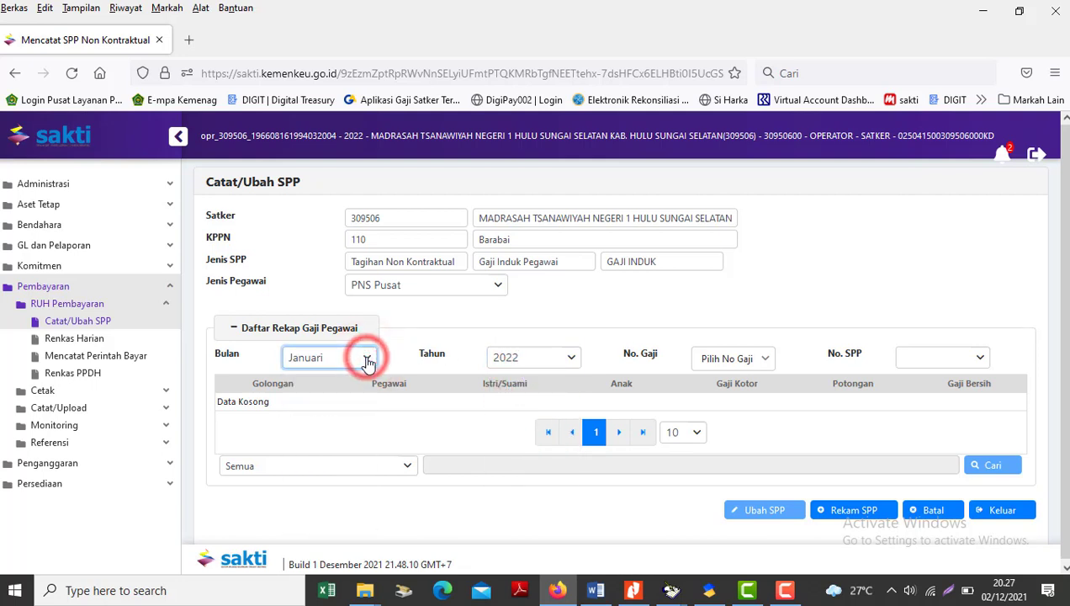
click(765, 362)
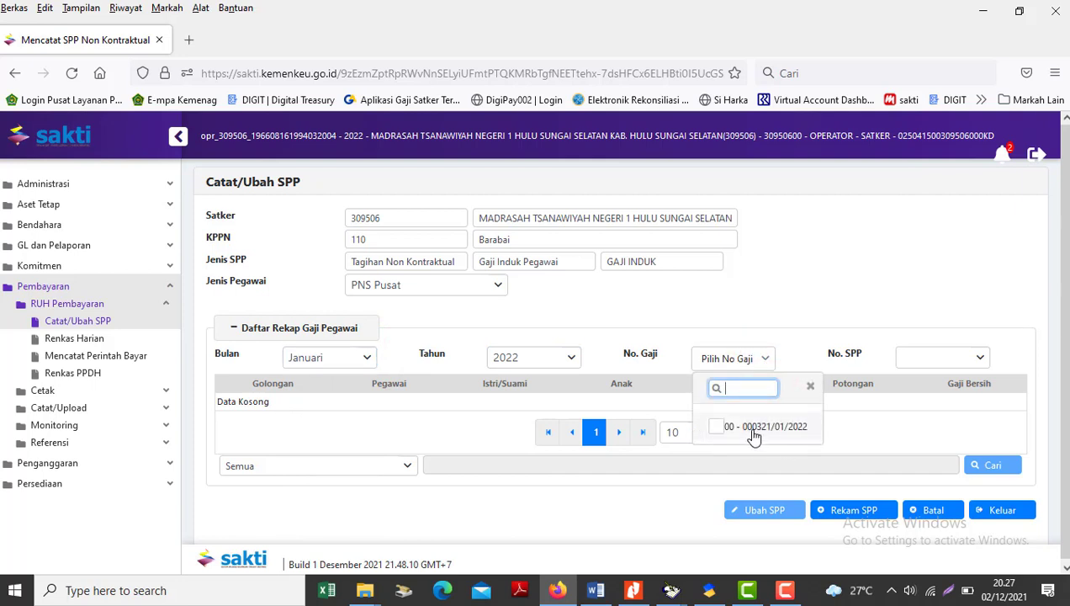
click(754, 429)
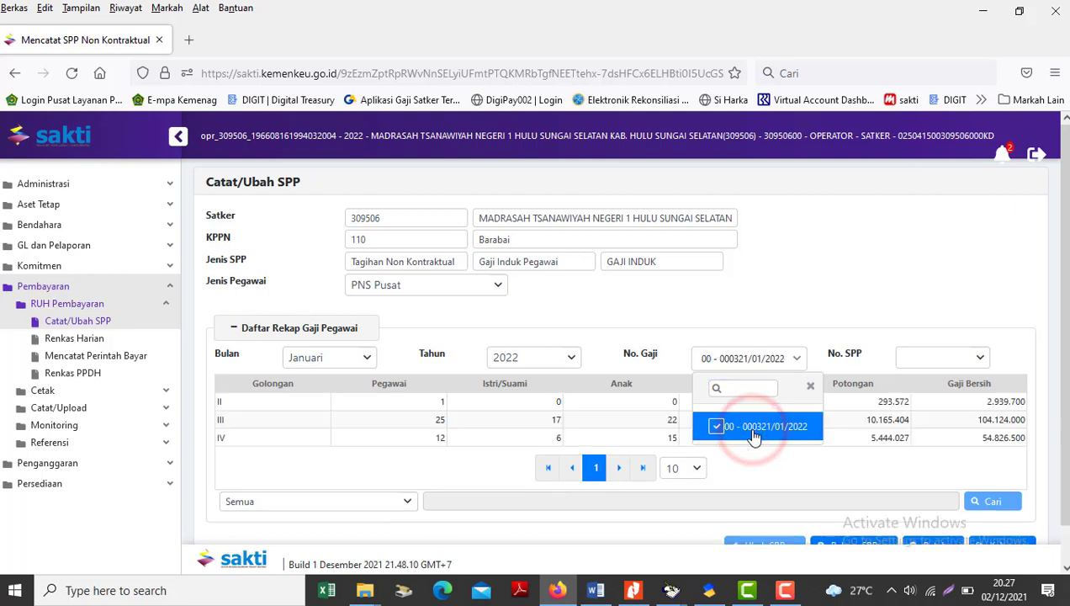
click(811, 391)
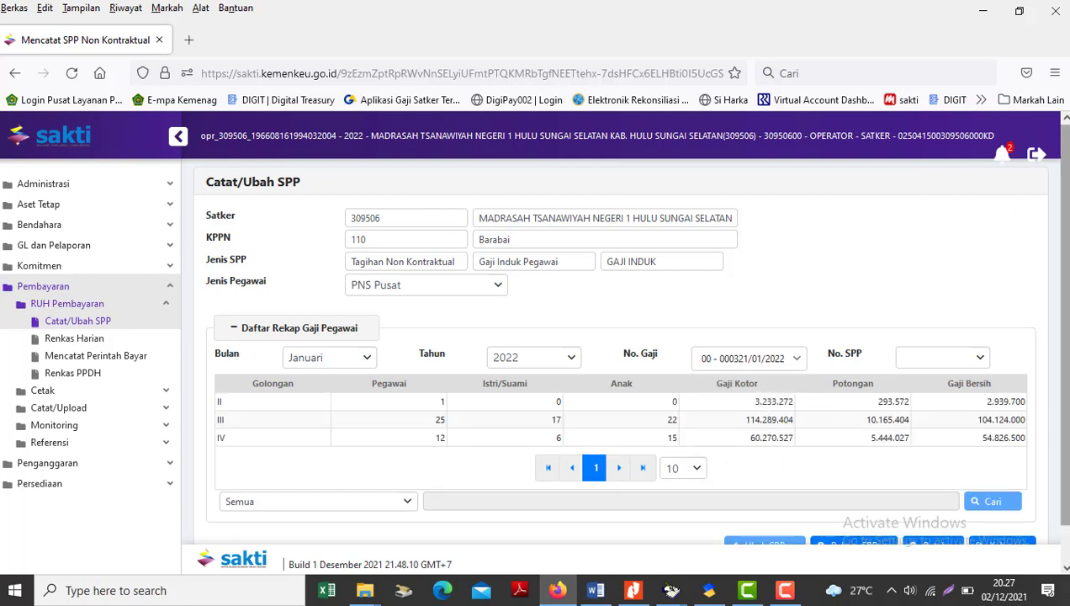
Step: Reselect salary list 00 - 000321/01/2022 after checking the SPP number options
click(978, 363)
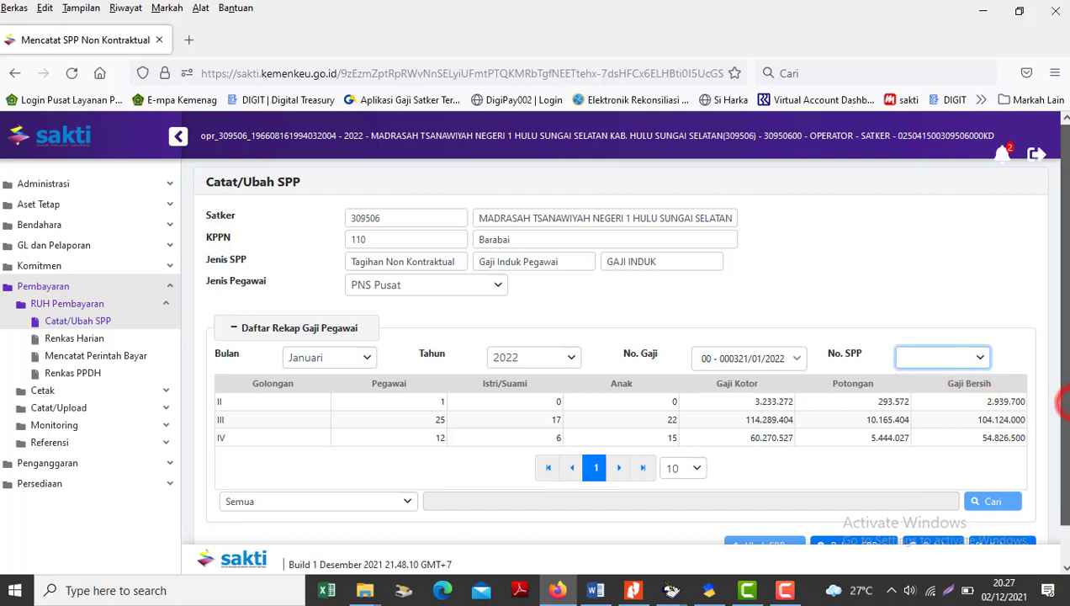
scroll(1052, 400, down, 1)
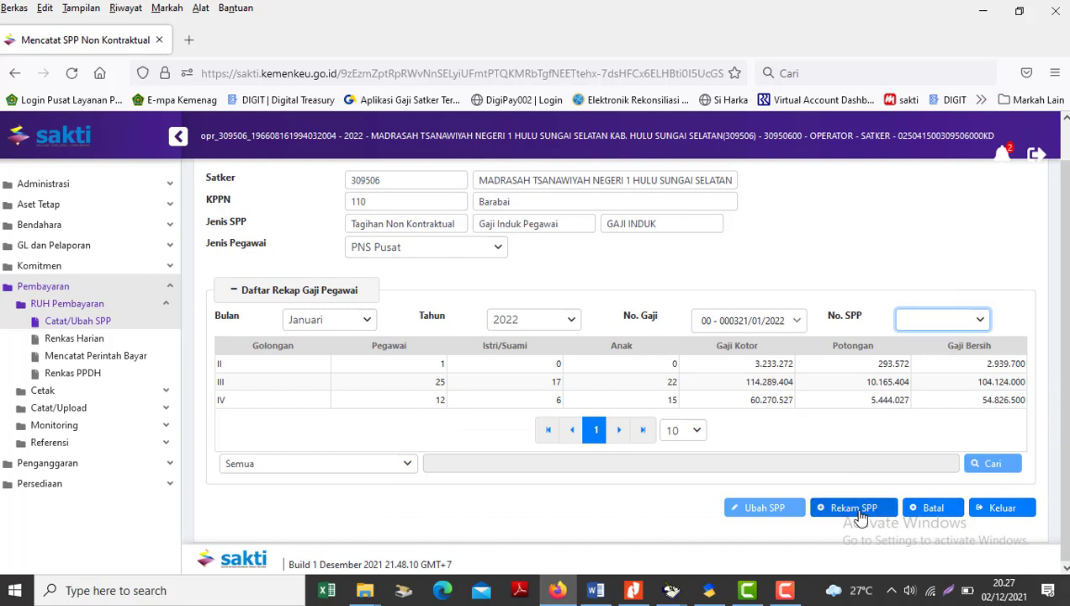
drag(1065, 383, 1063, 254)
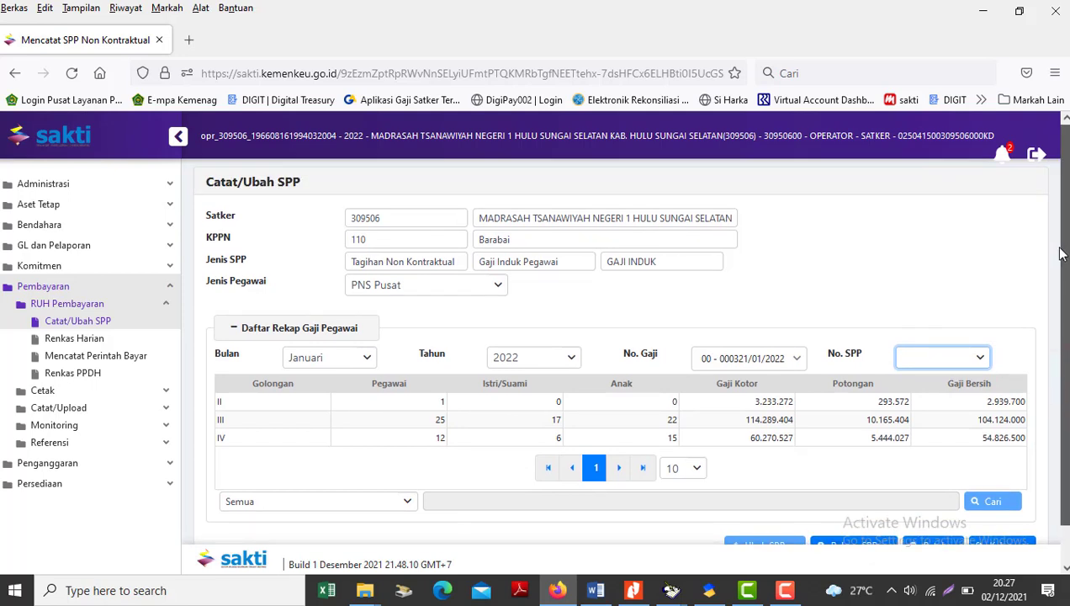
scroll(629, 332, down, 1)
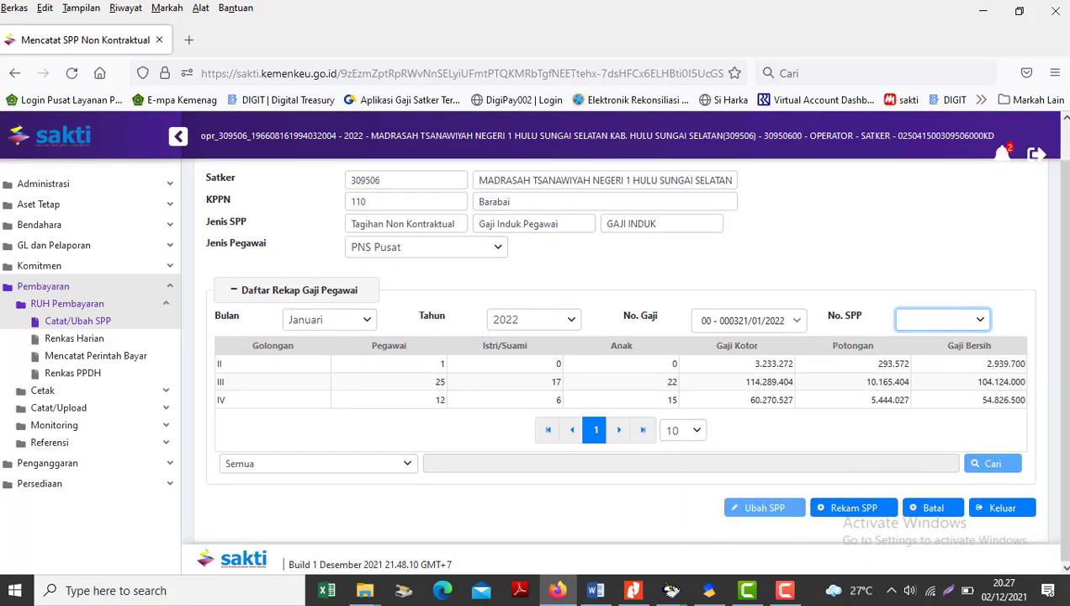
click(796, 325)
click(759, 392)
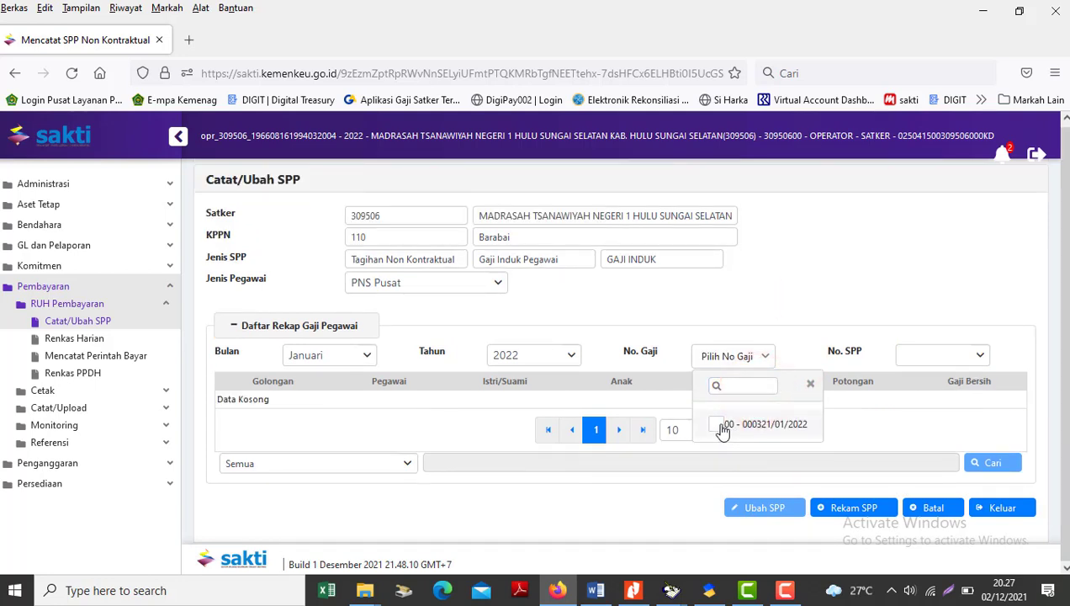
click(721, 425)
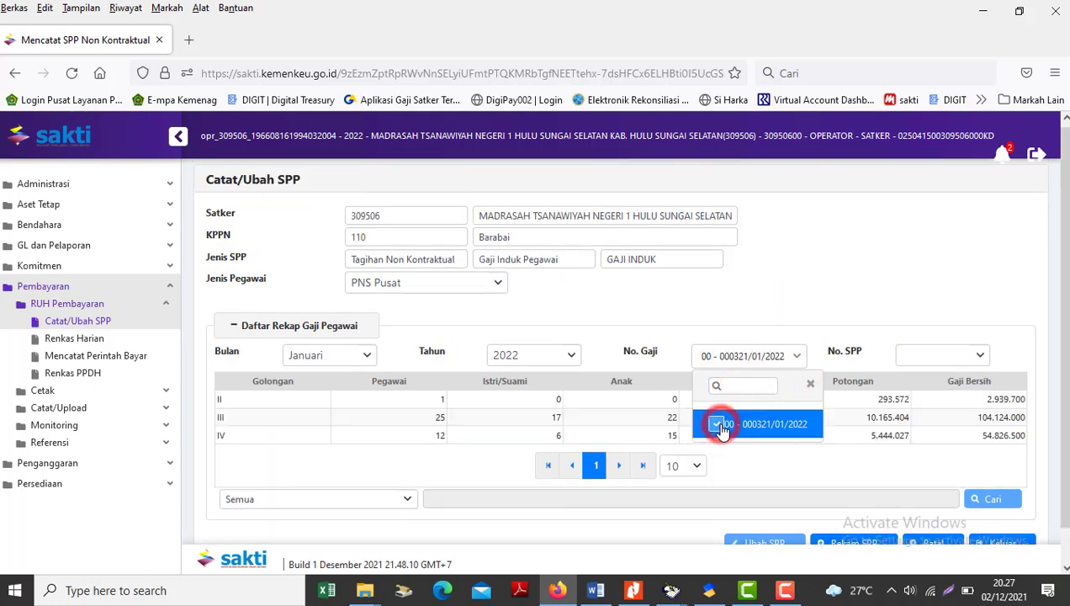
Step: Compare the salary list with the Report Designer preview, then record the SPP with Rekam SPP
click(682, 592)
click(677, 515)
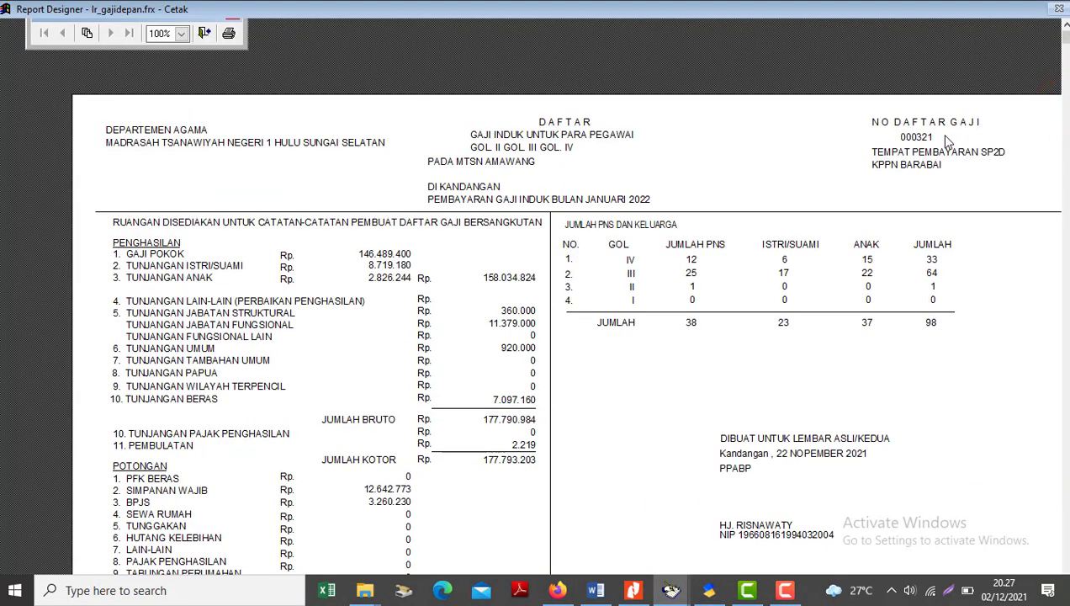
key(Escape)
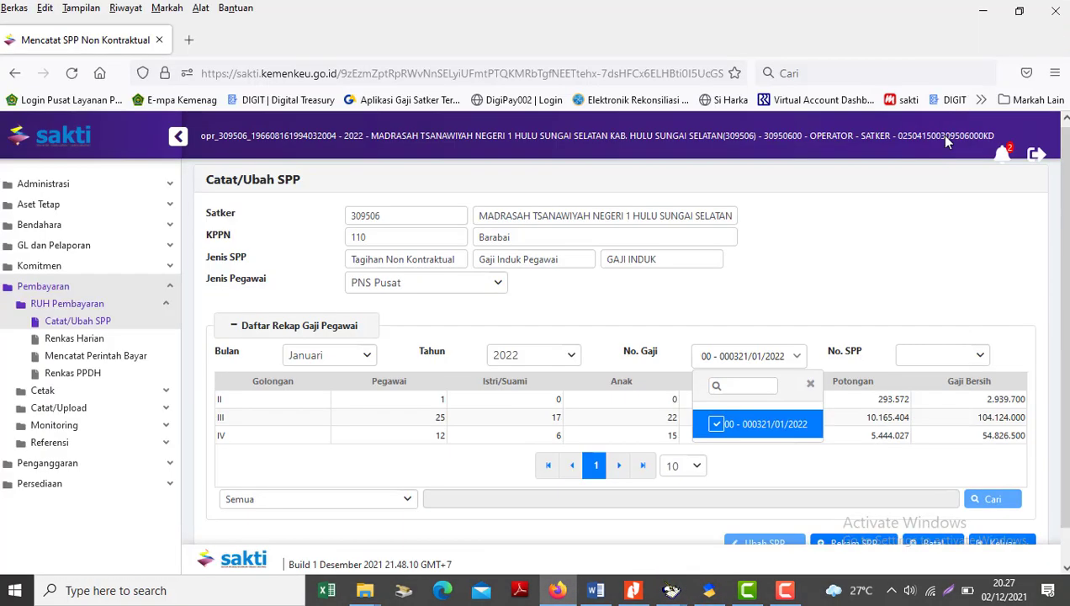
click(810, 390)
scroll(808, 392, down, 1)
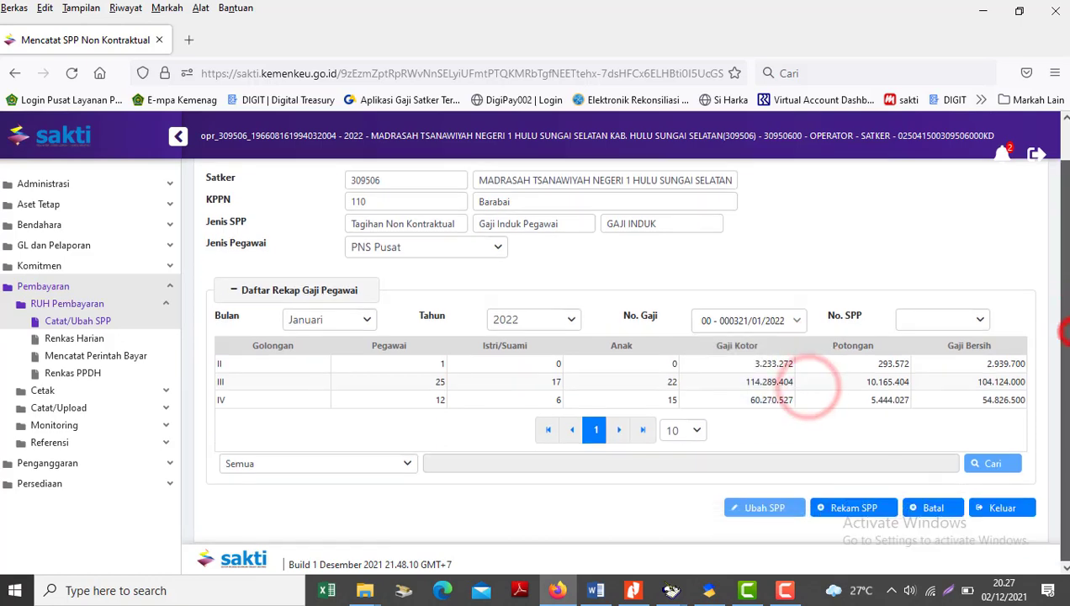
click(847, 513)
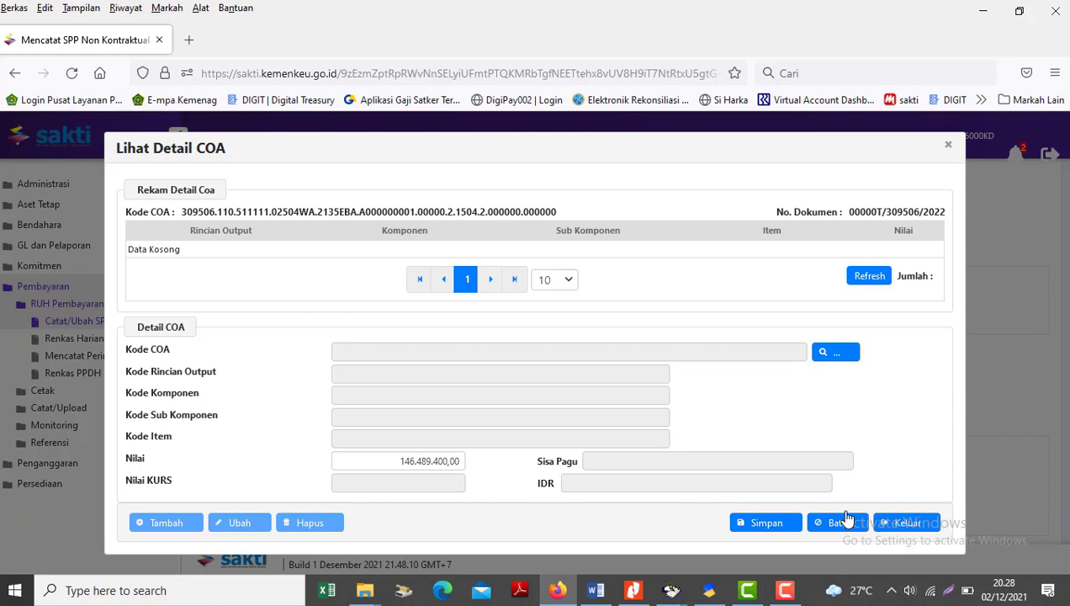
Step: Close all nine stacked Lihat Detail COA windows, from 146.489.400 through 920.000
click(949, 150)
click(949, 150)
click(949, 150)
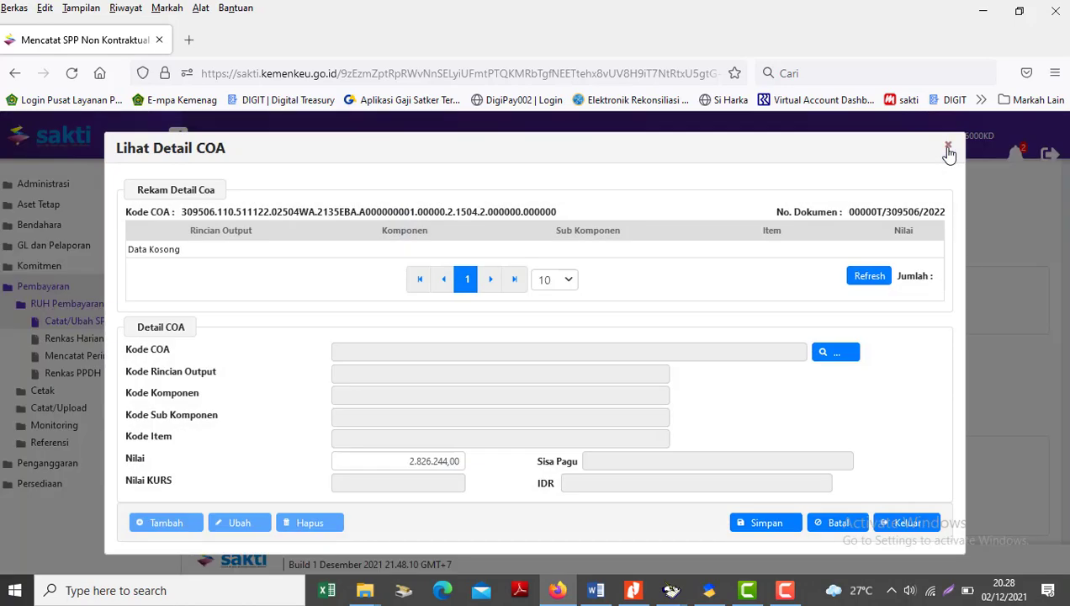
click(949, 150)
click(949, 150)
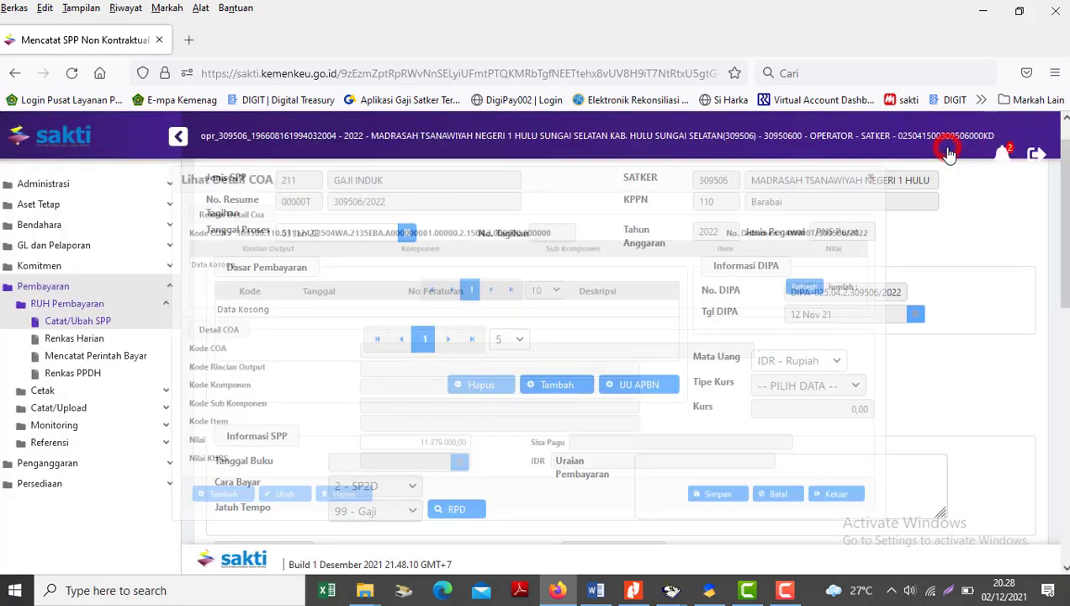
click(949, 149)
click(949, 149)
click(948, 150)
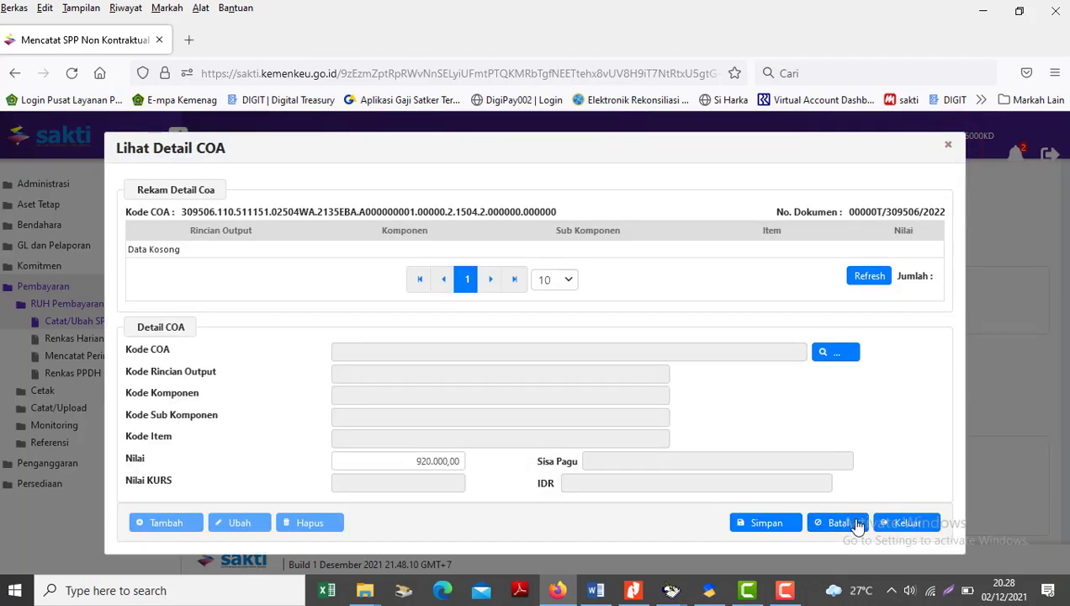
click(905, 523)
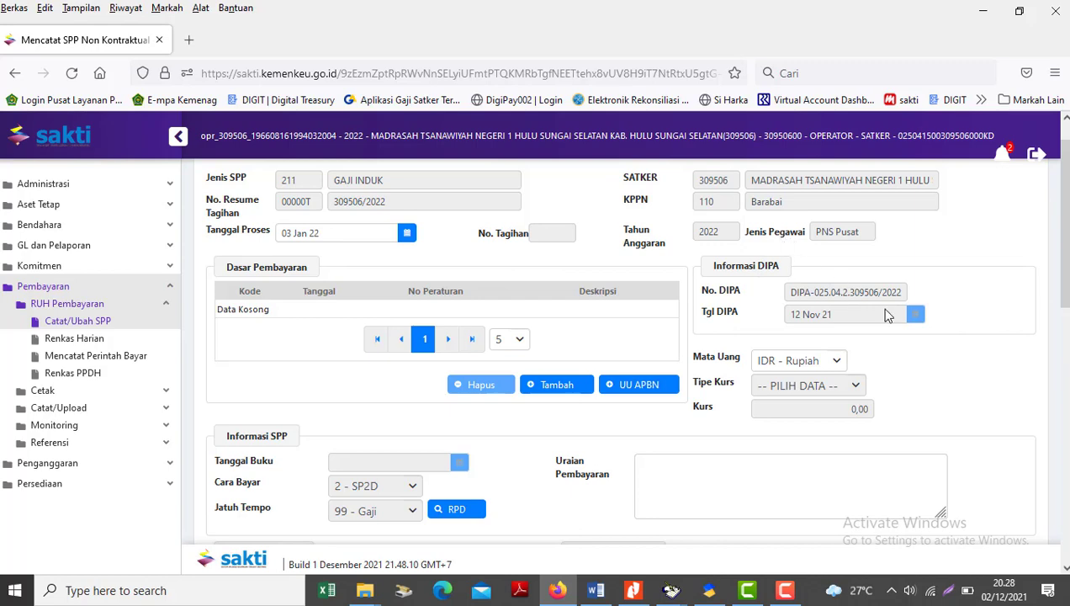
Step: Keep Tanggal Proses at 03 Jan 22 and add UU APBN 000151 as the payment basis
scroll(420, 203, up, 2)
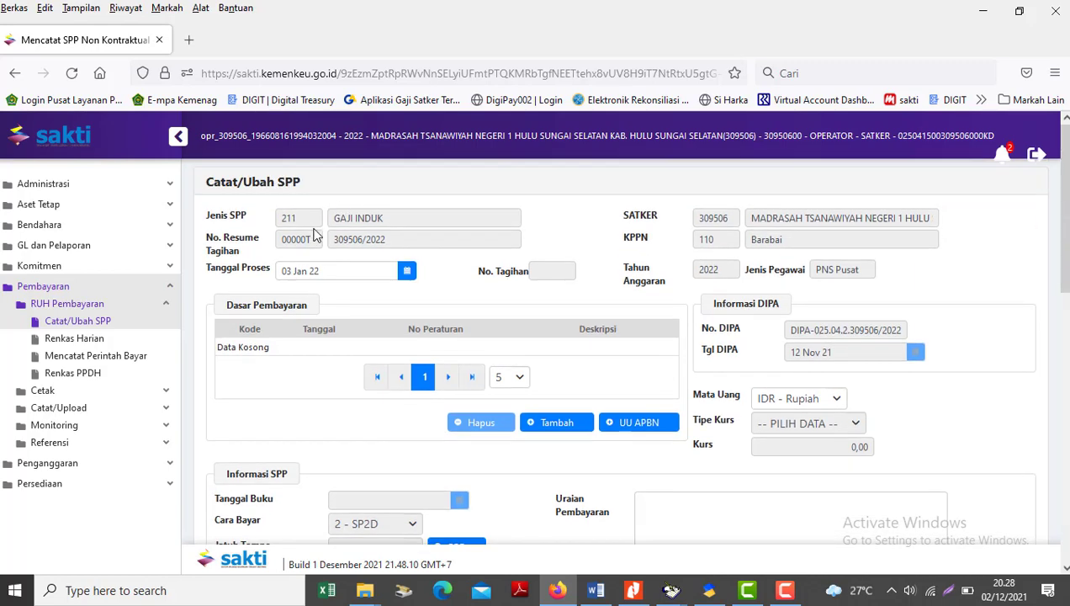
click(406, 270)
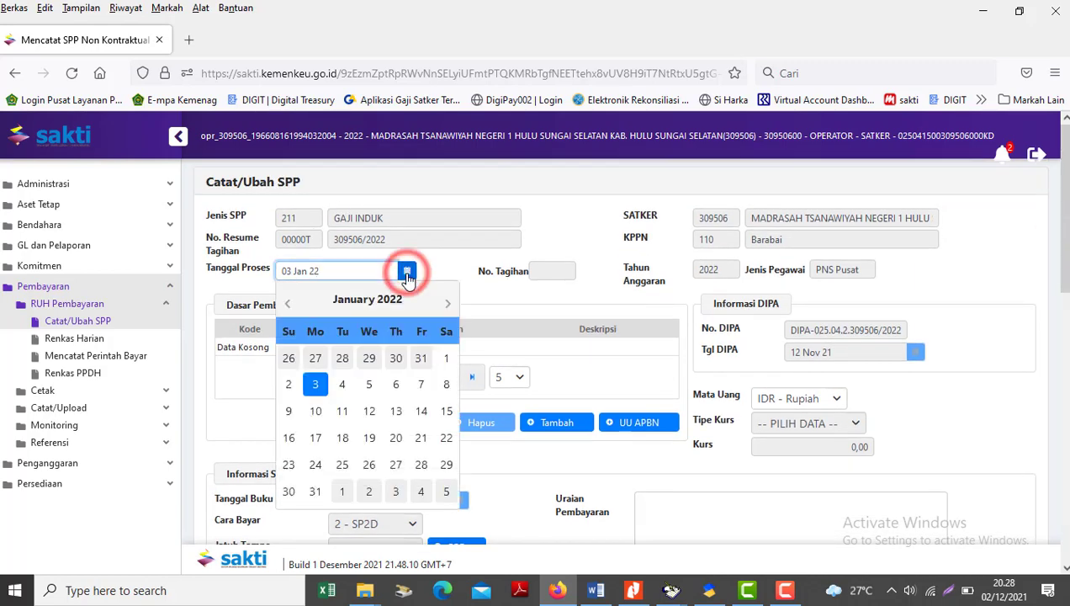
click(406, 276)
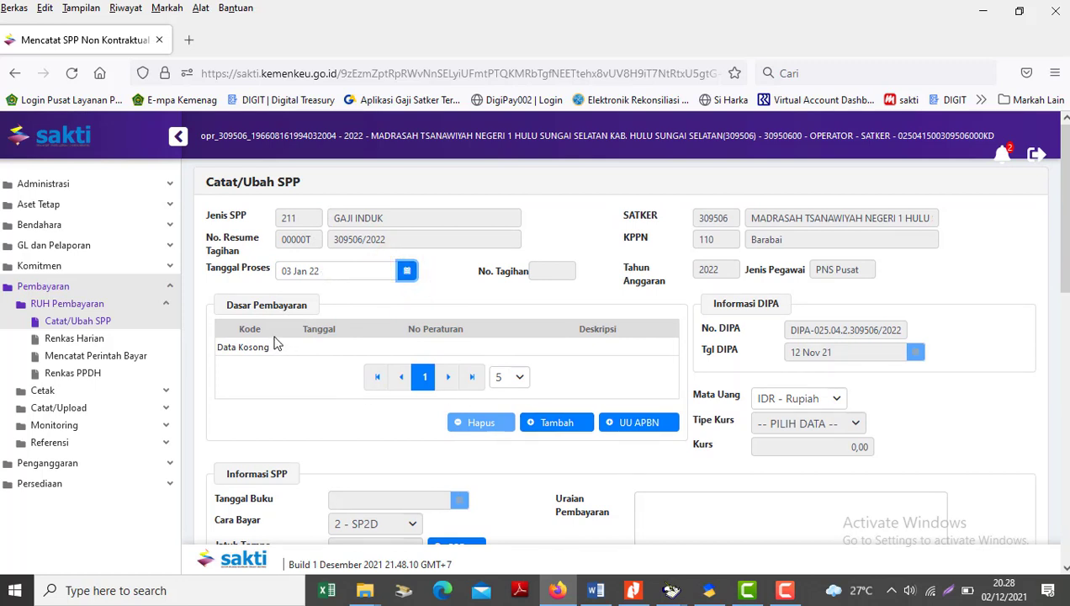
click(637, 429)
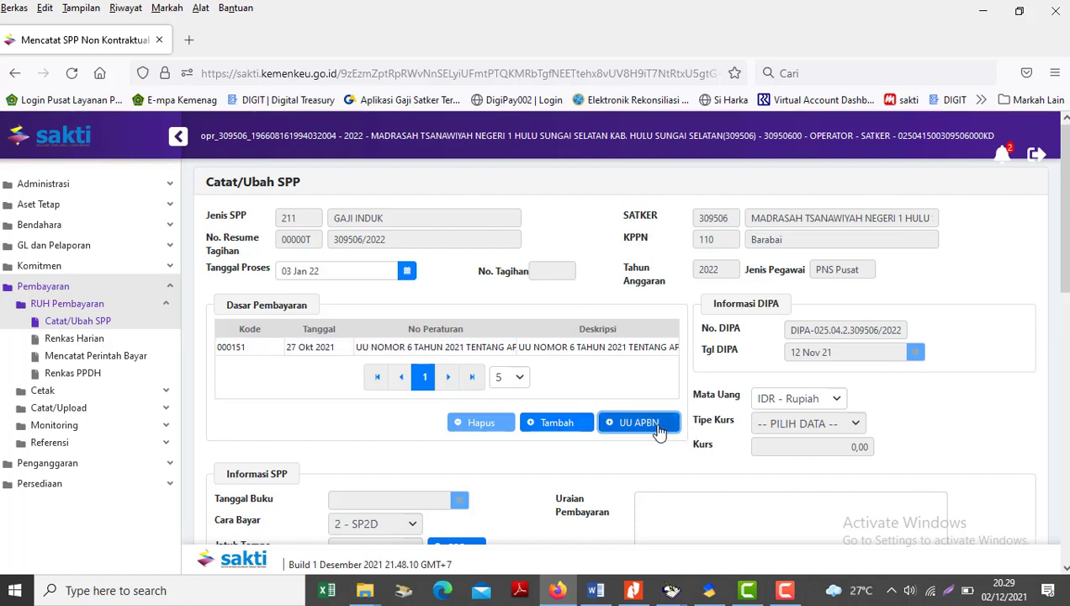
click(454, 348)
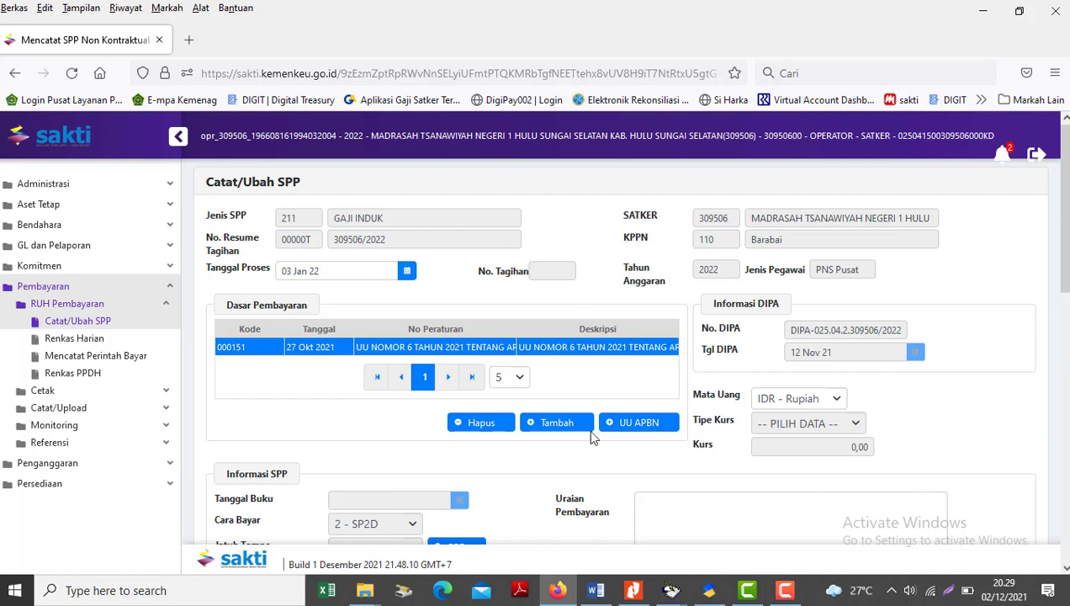
click(629, 423)
drag(1065, 252, 1064, 278)
Step: Keep the currency as IDR - Rupiah, check the rate type, and place the cursor in Uraian Pembayaran
click(837, 343)
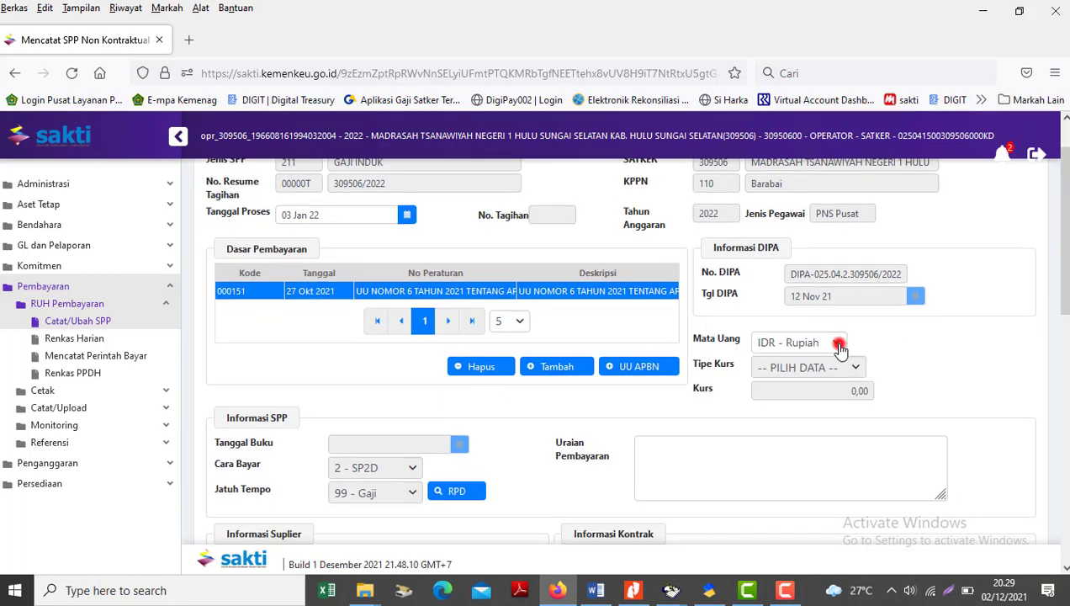
click(839, 342)
click(853, 363)
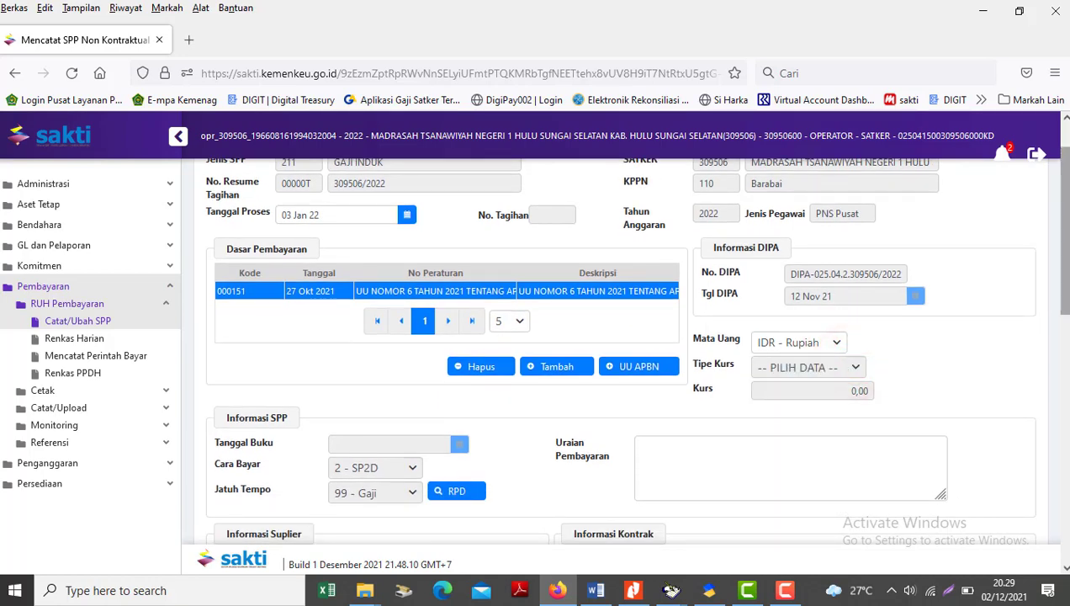
drag(1063, 221, 1062, 244)
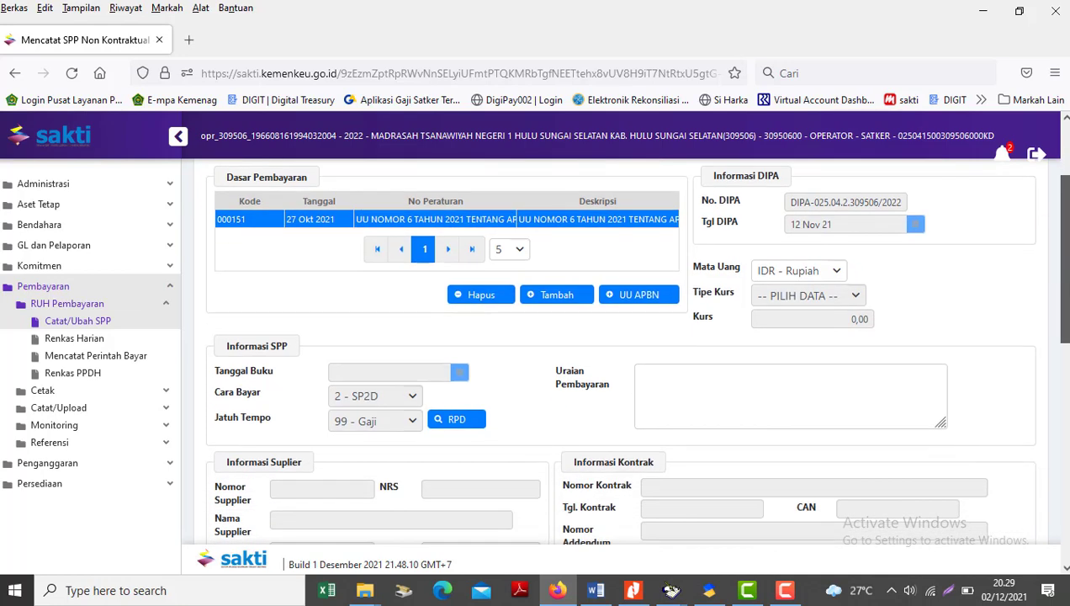
click(673, 387)
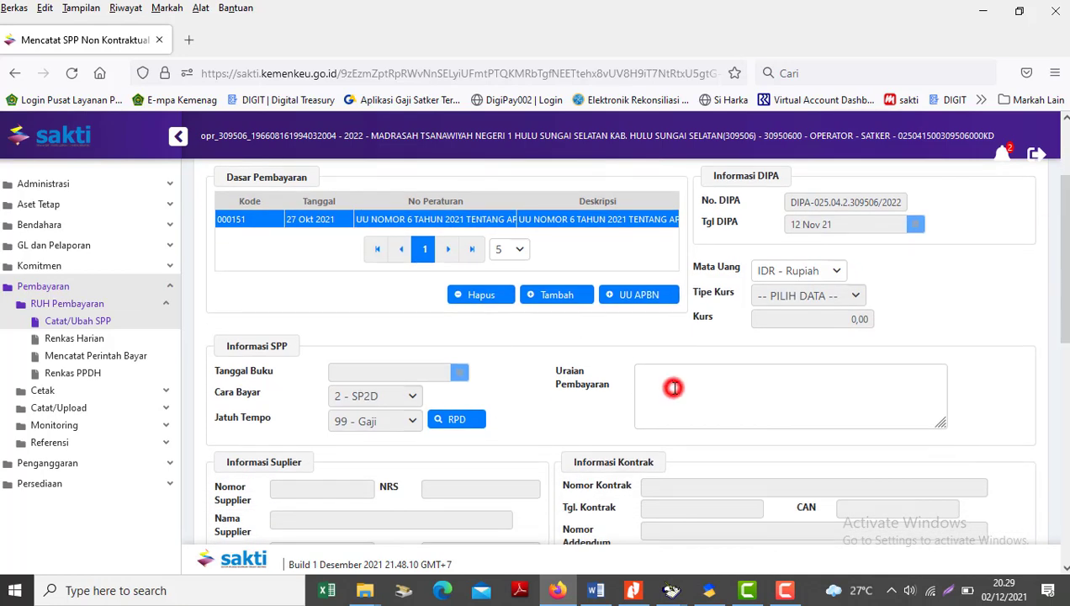
key(alt+Tab)
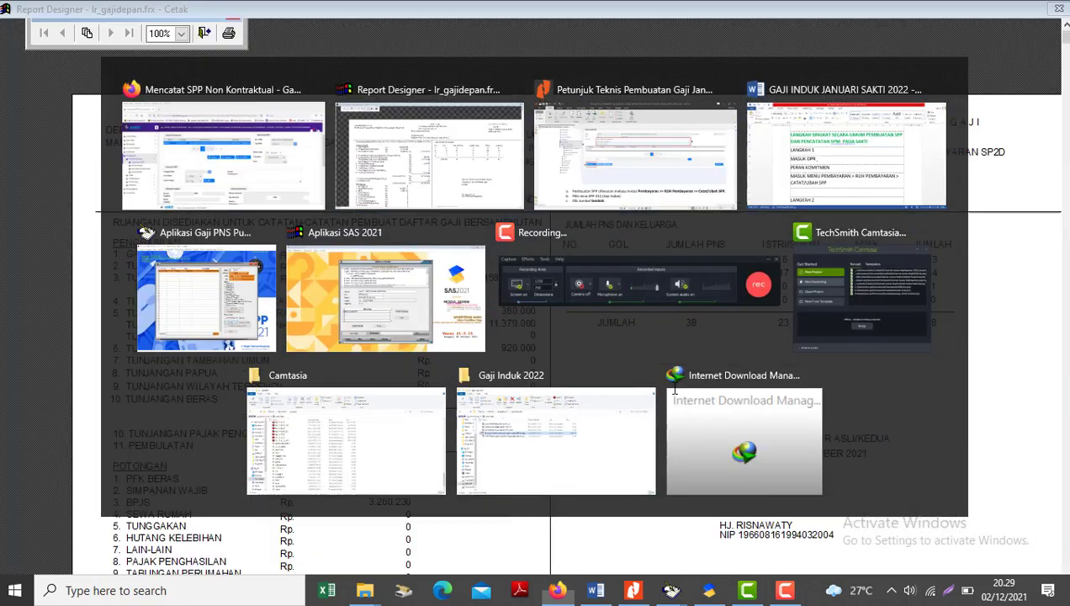
Step: Scroll the guide to section 6 Uraian dan Supplier and its example description, then return to SAKTI
click(633, 590)
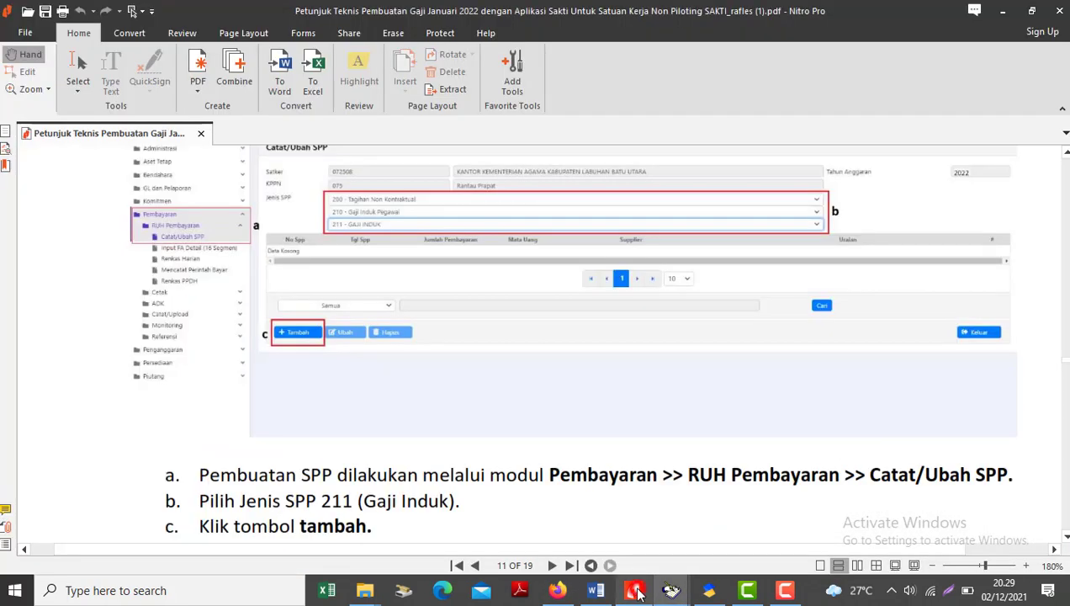
scroll(639, 361, down, 3)
scroll(639, 360, down, 12)
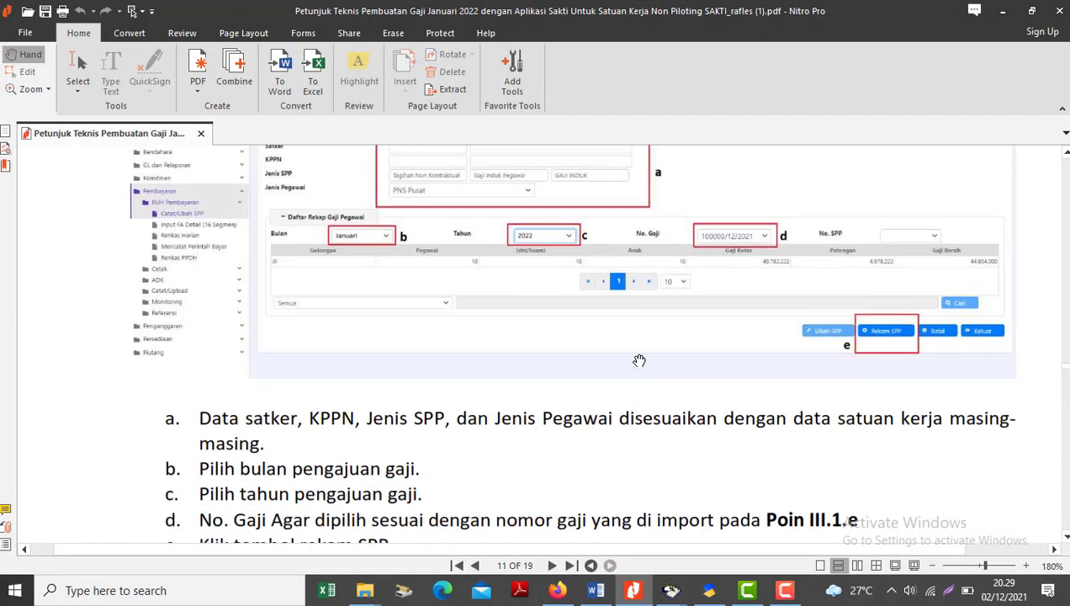
scroll(639, 360, down, 9)
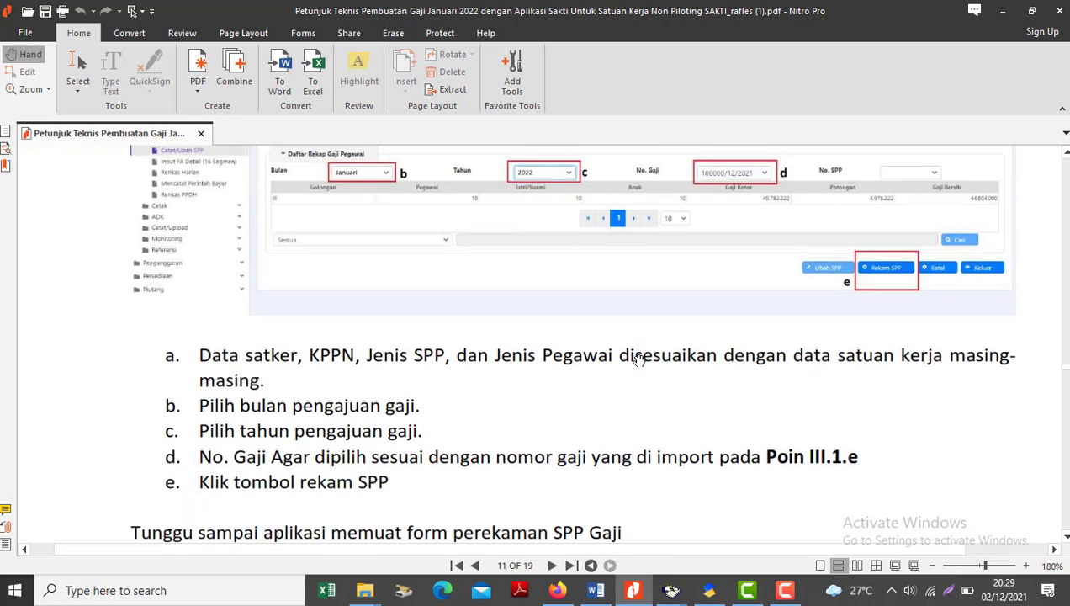
scroll(639, 360, down, 18)
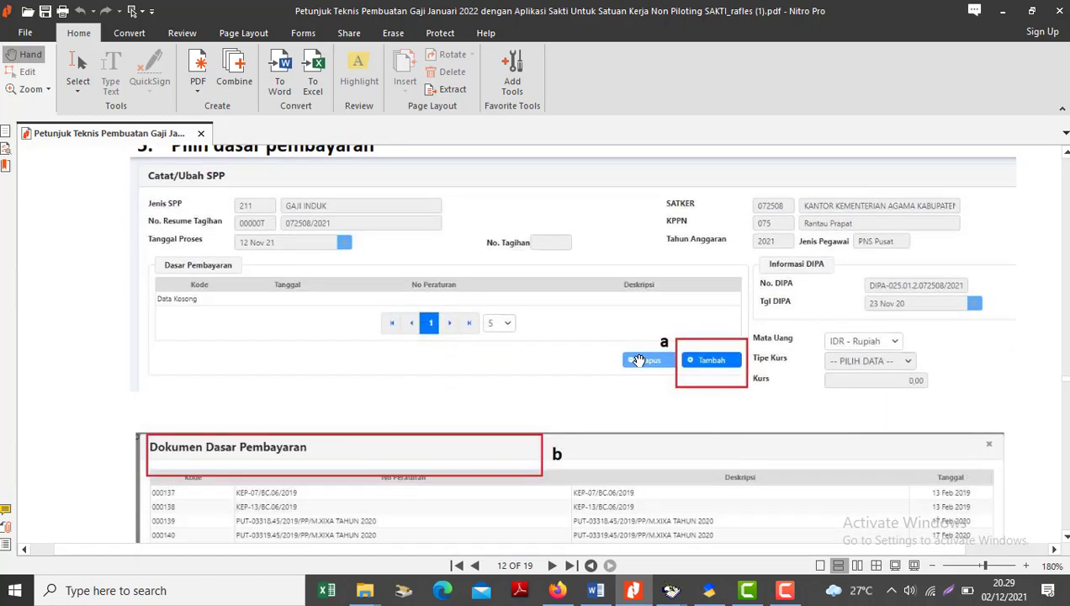
scroll(639, 361, down, 9)
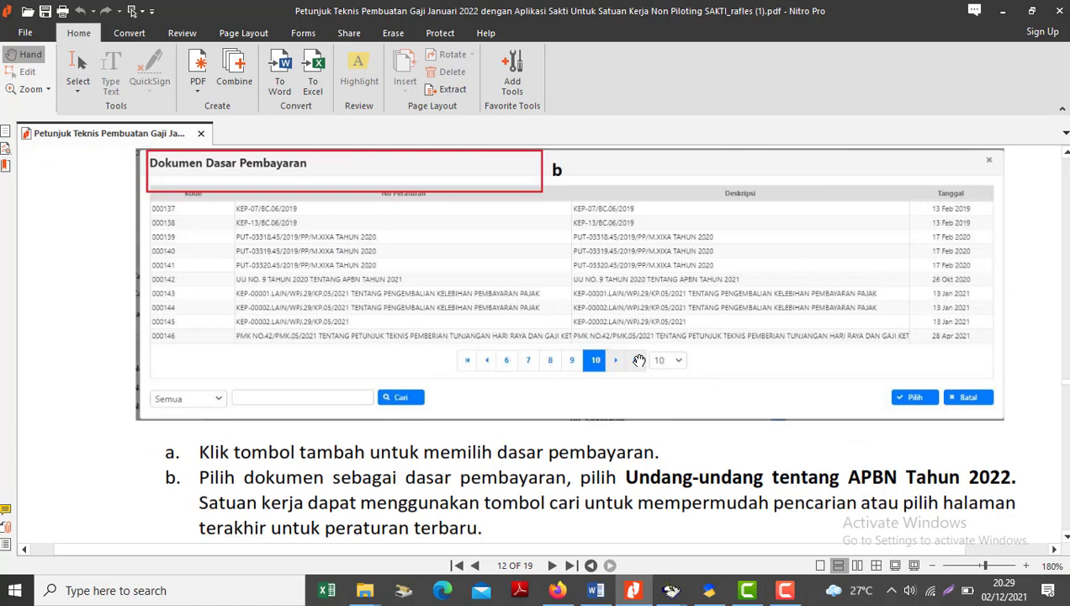
scroll(640, 360, down, 1)
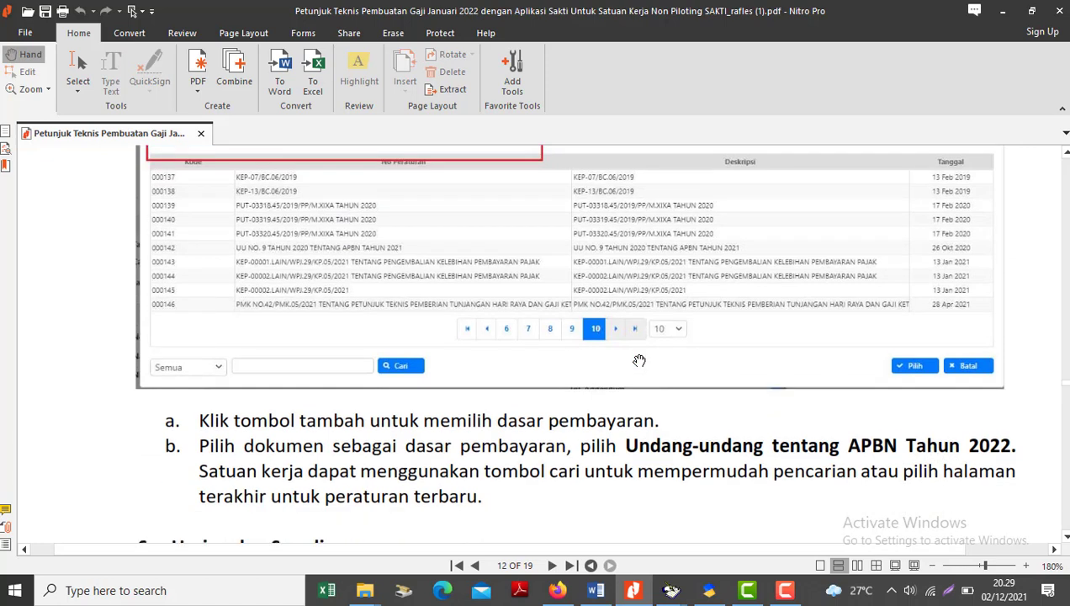
scroll(640, 360, down, 1)
scroll(926, 420, down, 2)
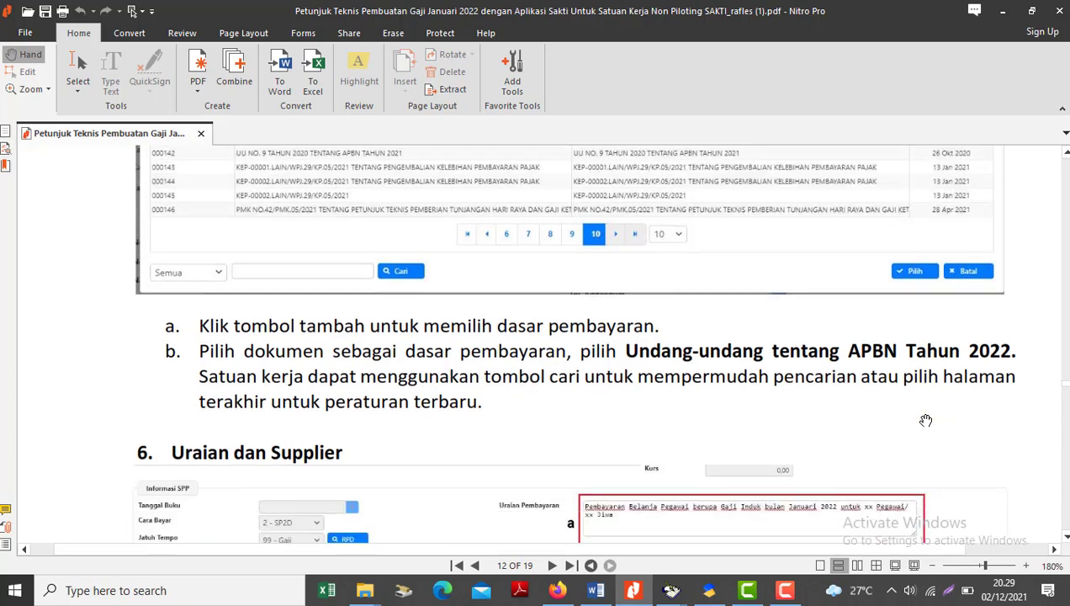
scroll(926, 420, down, 3)
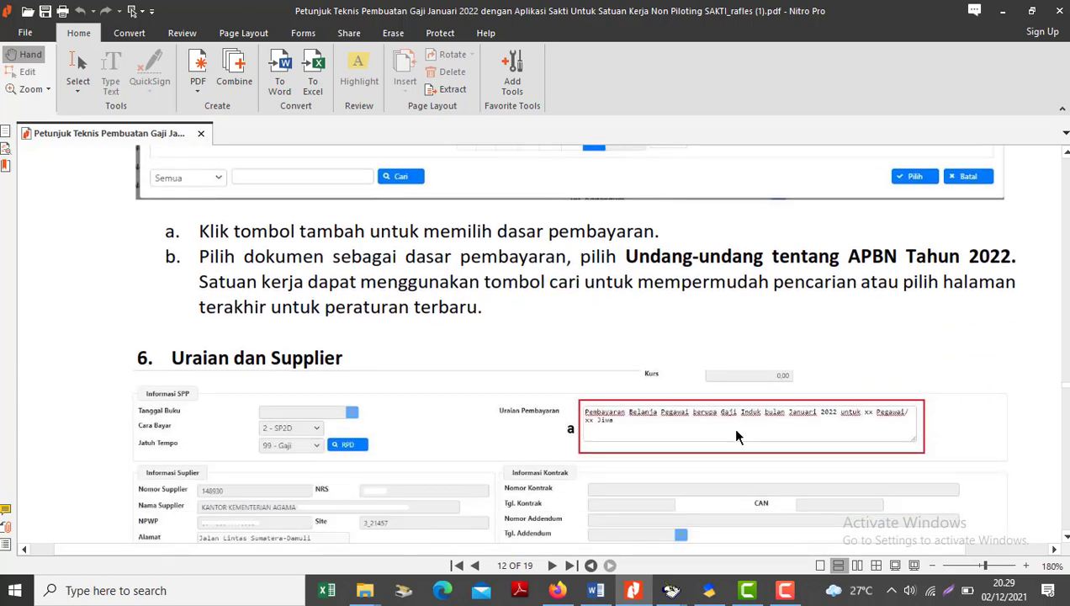
key(alt+Tab)
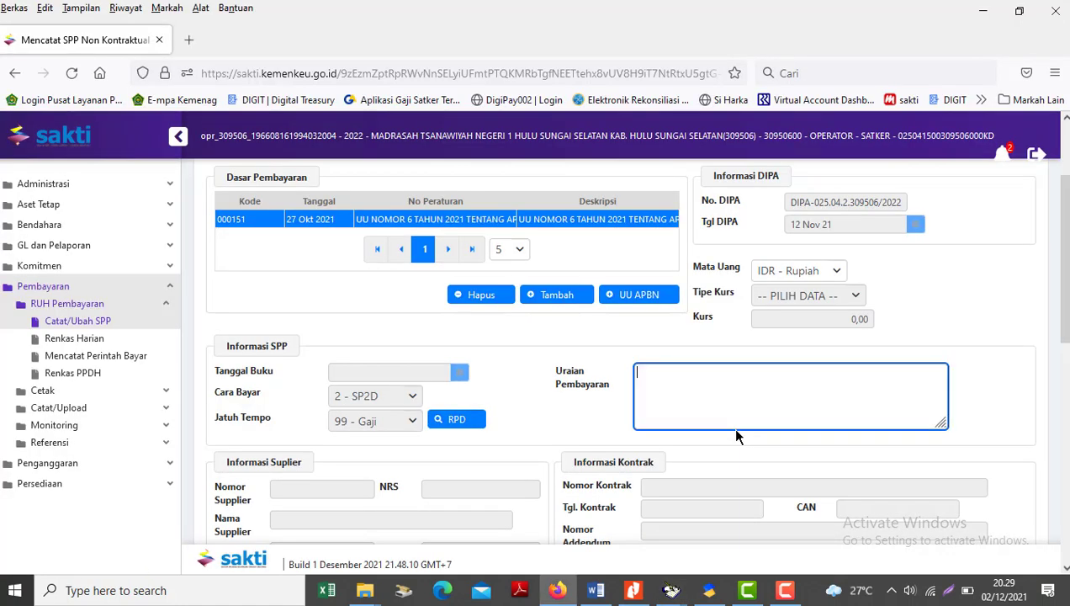
Step: Type 'Pembayaran Belanja Pegawai berupa Gaji Induk Januari 2022' into Uraian Pembayaran
text(Pembayaran Belanja P)
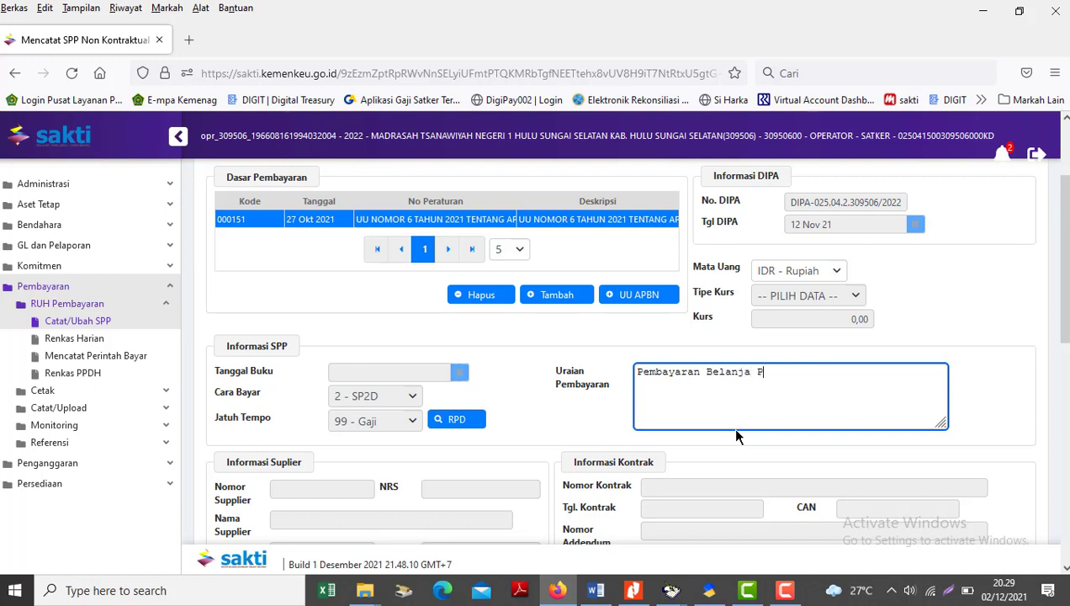
text(egawai)
click(580, 220)
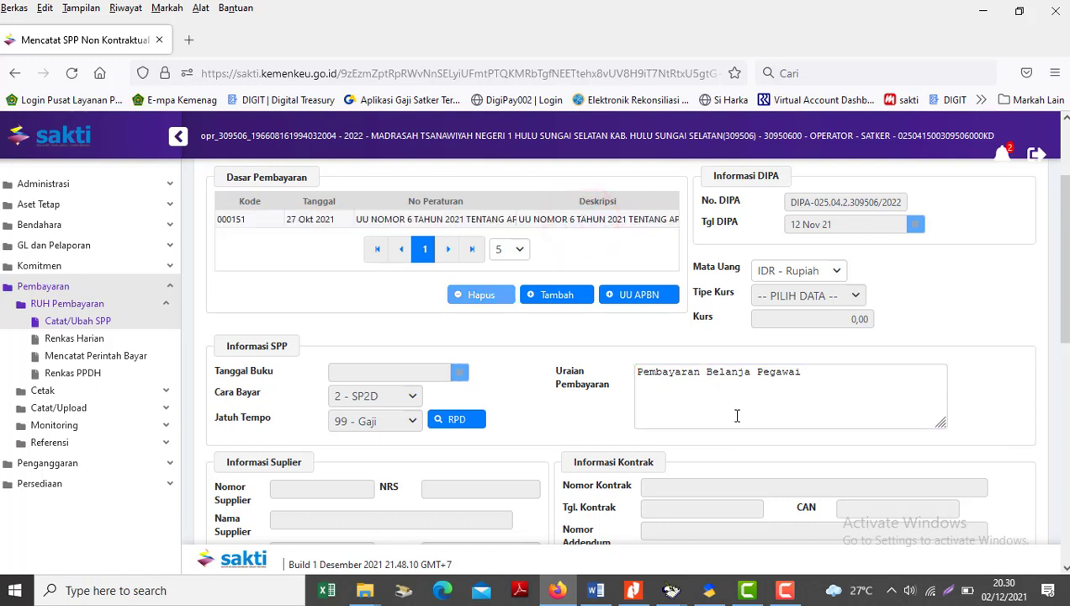
click(810, 374)
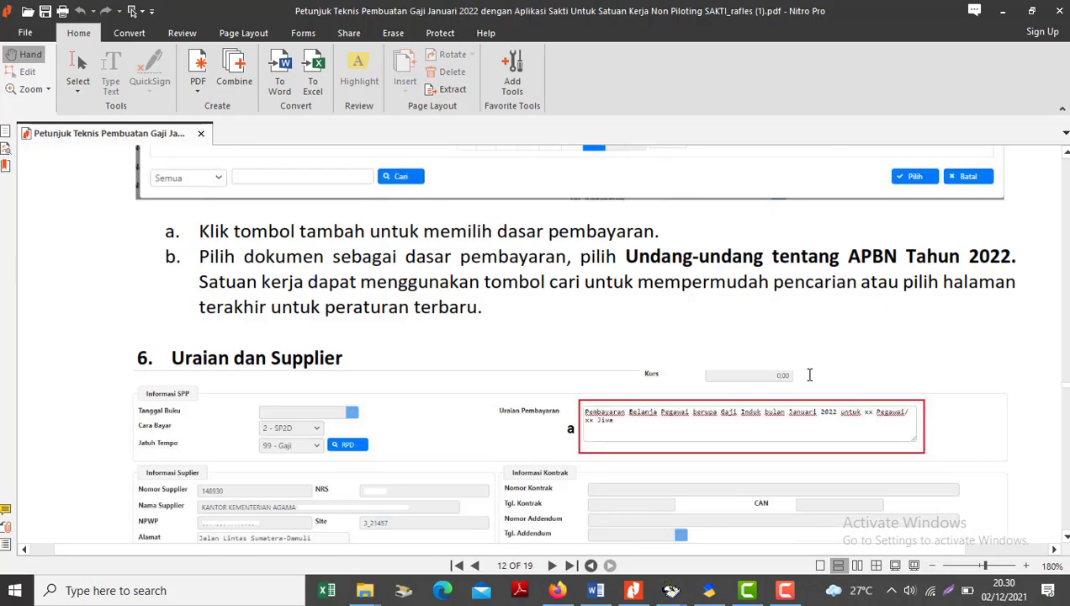
key(alt+Tab)
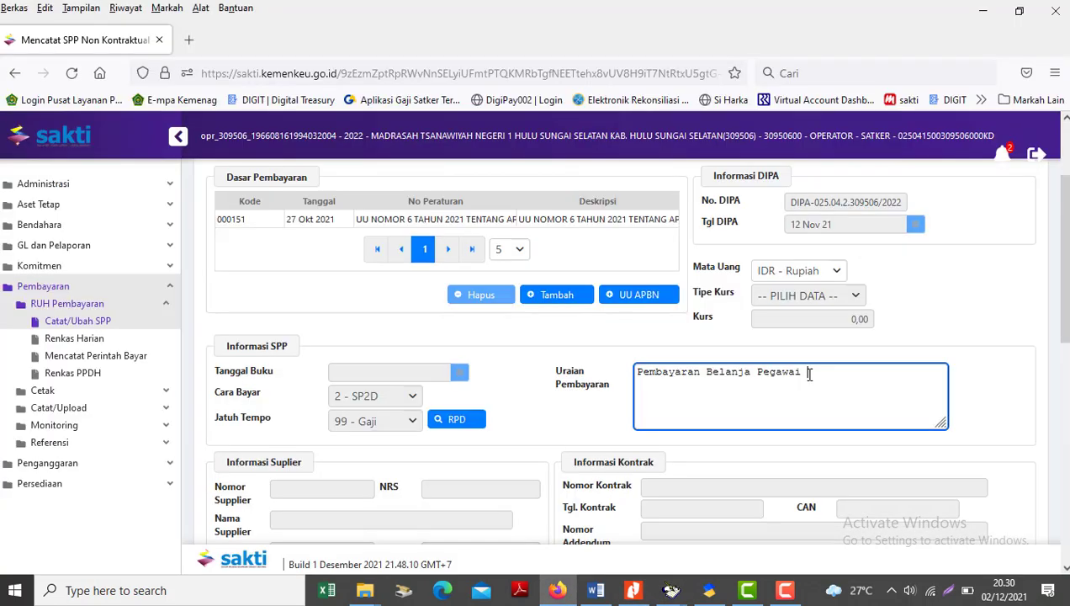
text(berupa)
click(807, 375)
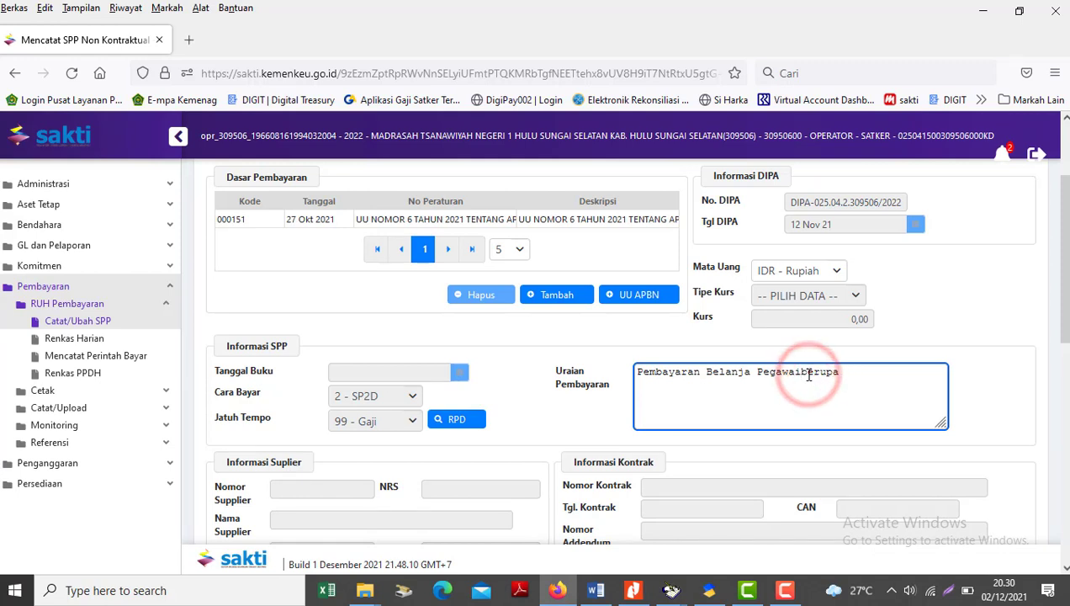
click(844, 375)
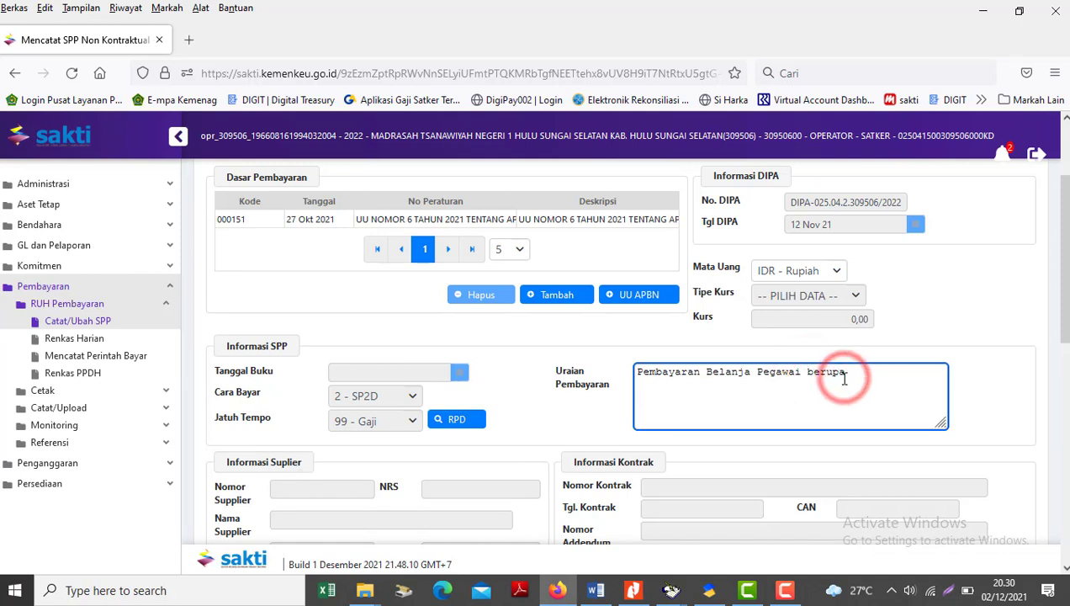
text(Gaji Ind)
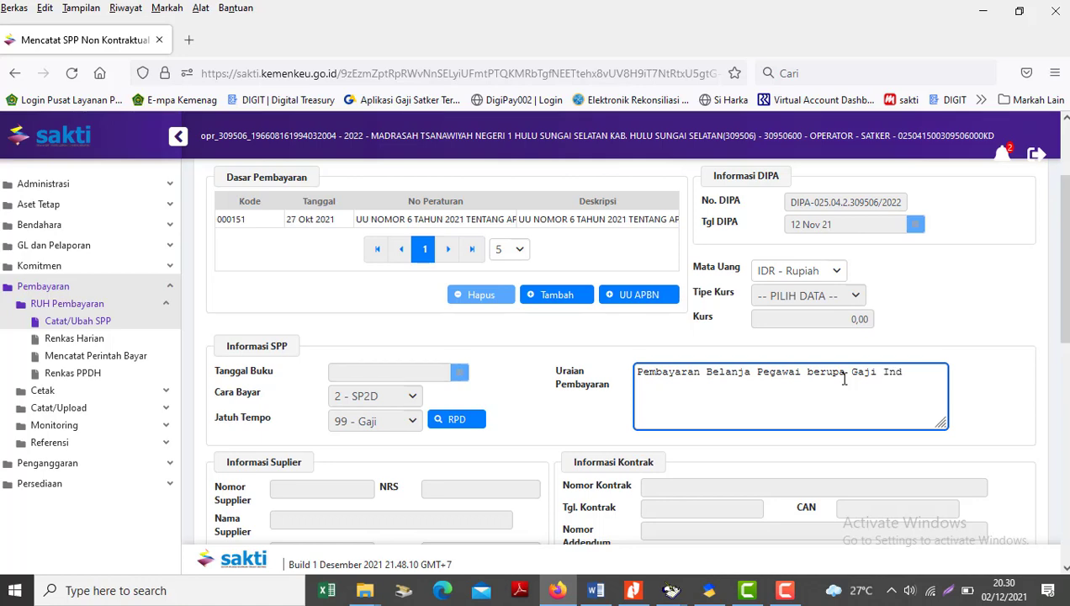
text(uk Januari 2022)
Step: Finish the description with 'Untuk 38 Pegawai/98 jiwa', checking headcounts in the guide and salary report
key(alt+Tab)
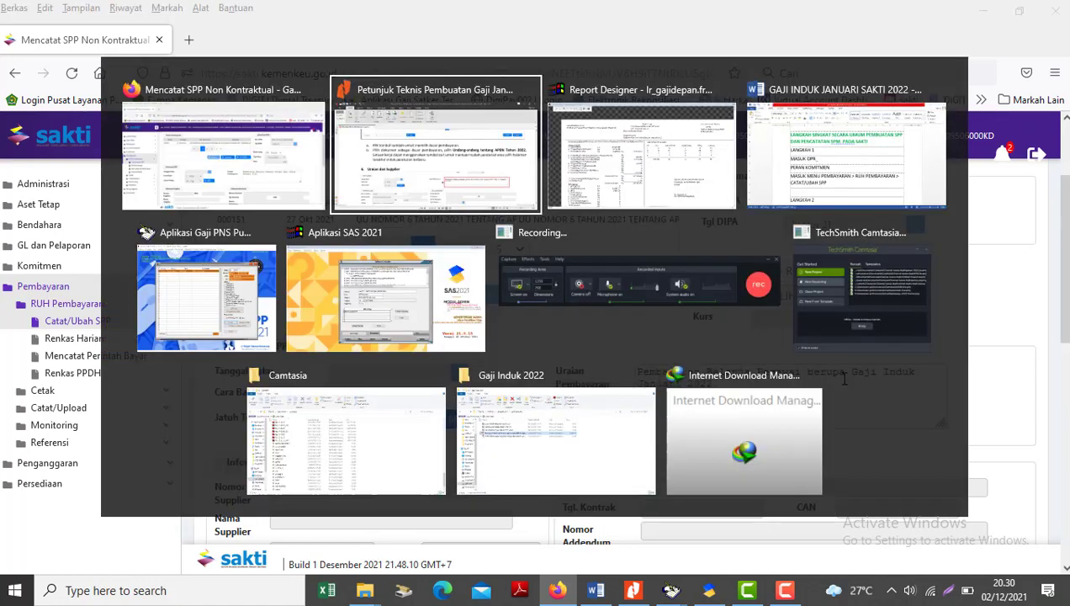
key(alt+Tab)
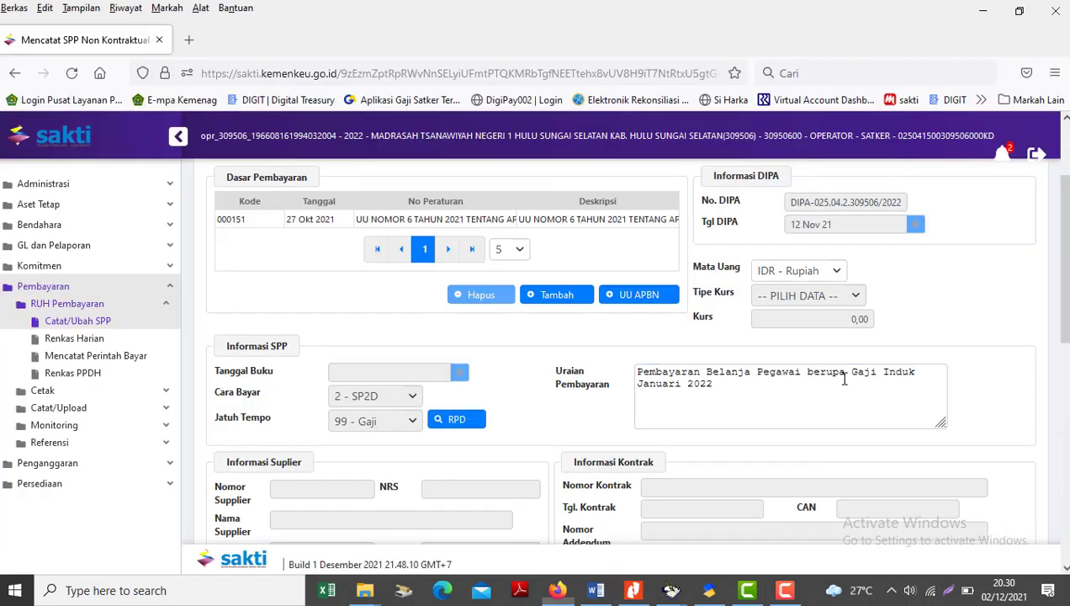
text(Unt)
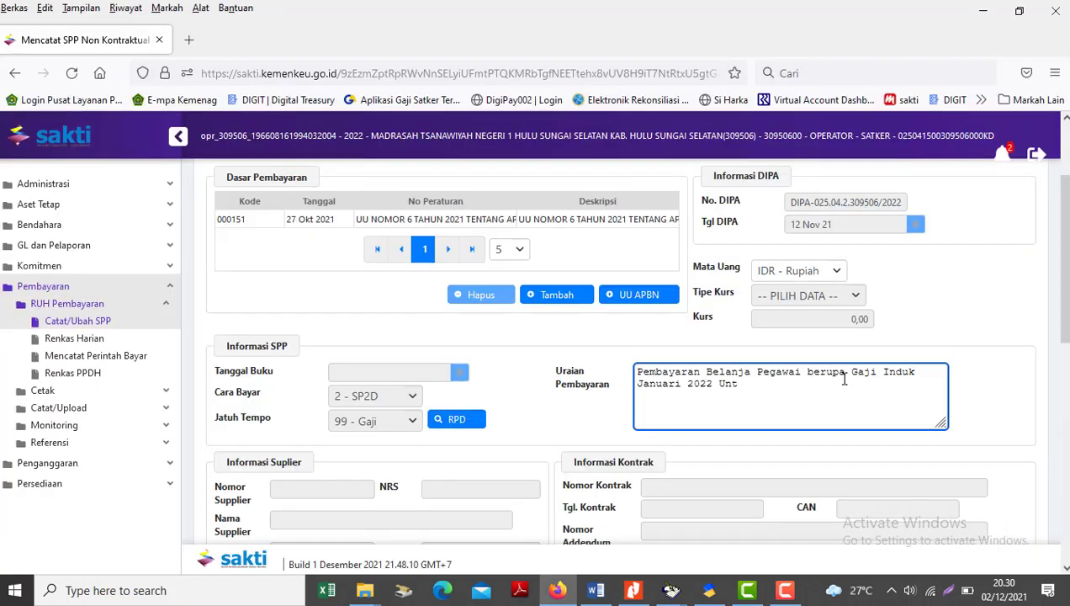
text(uk 38 Pegawai)
key(alt+Tab)
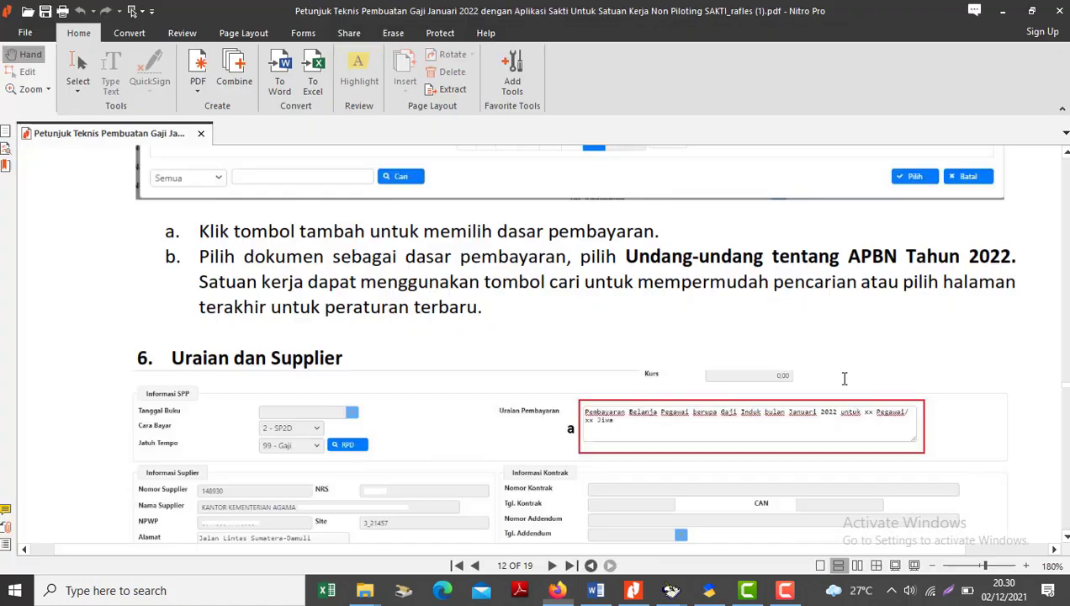
key(alt+Tab)
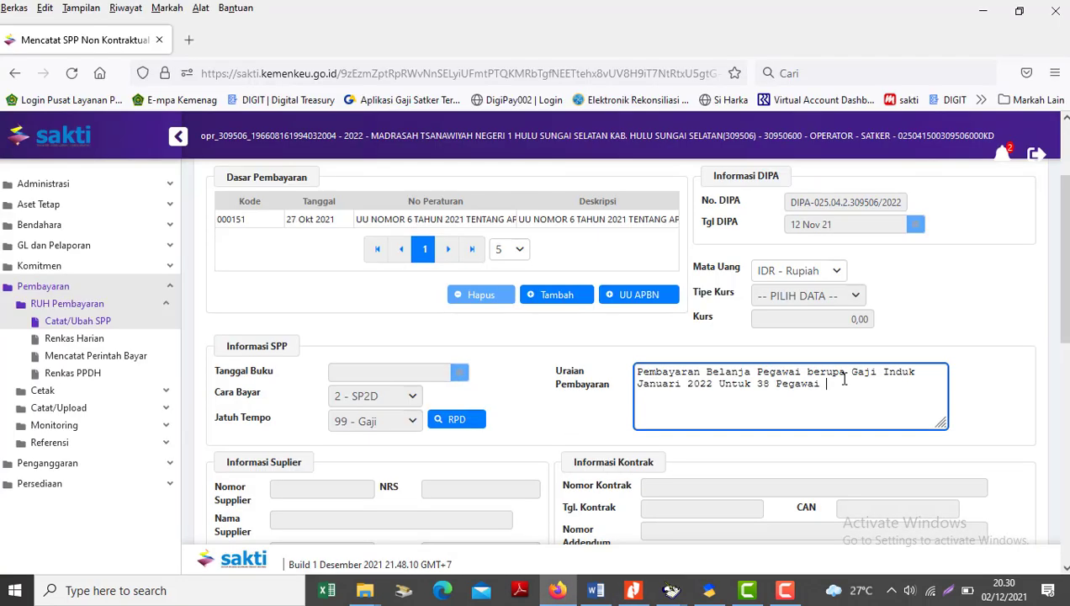
text(/)
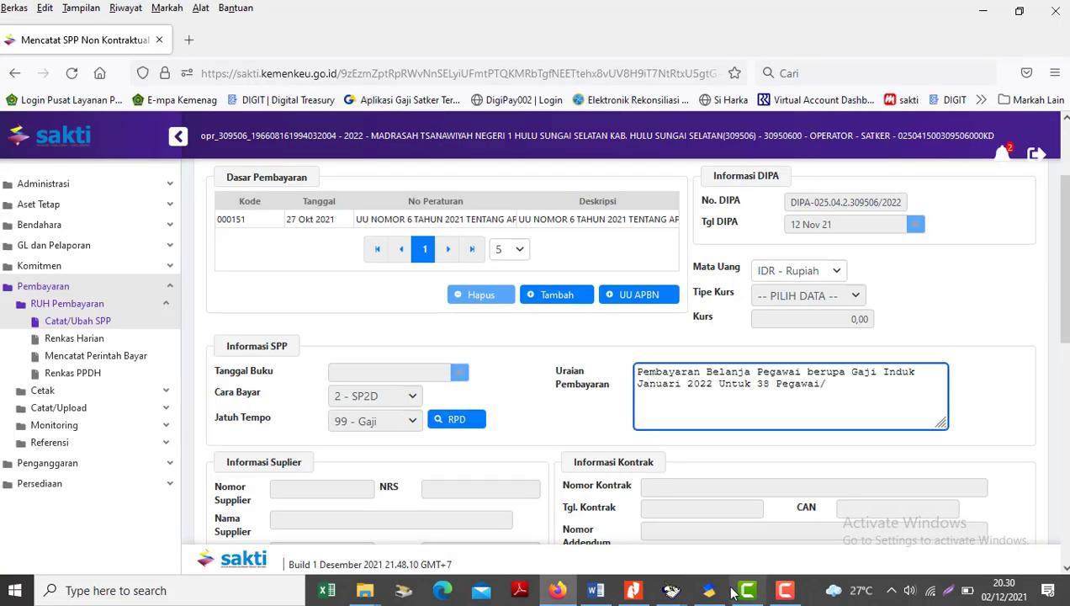
click(671, 590)
click(714, 514)
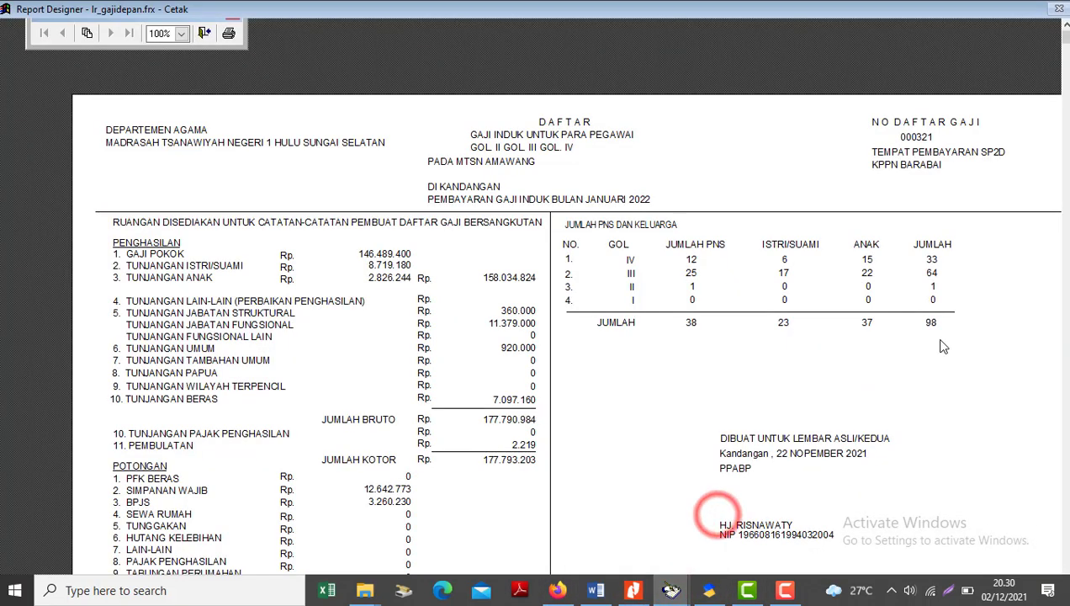
key(alt+Tab)
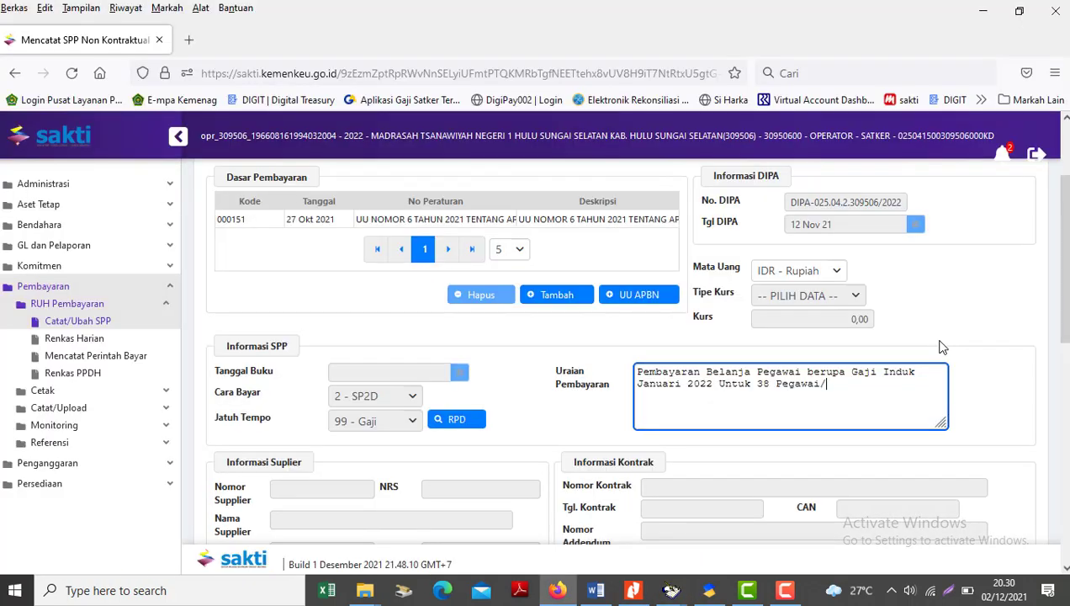
text(98 jiwa)
drag(1062, 217, 1065, 244)
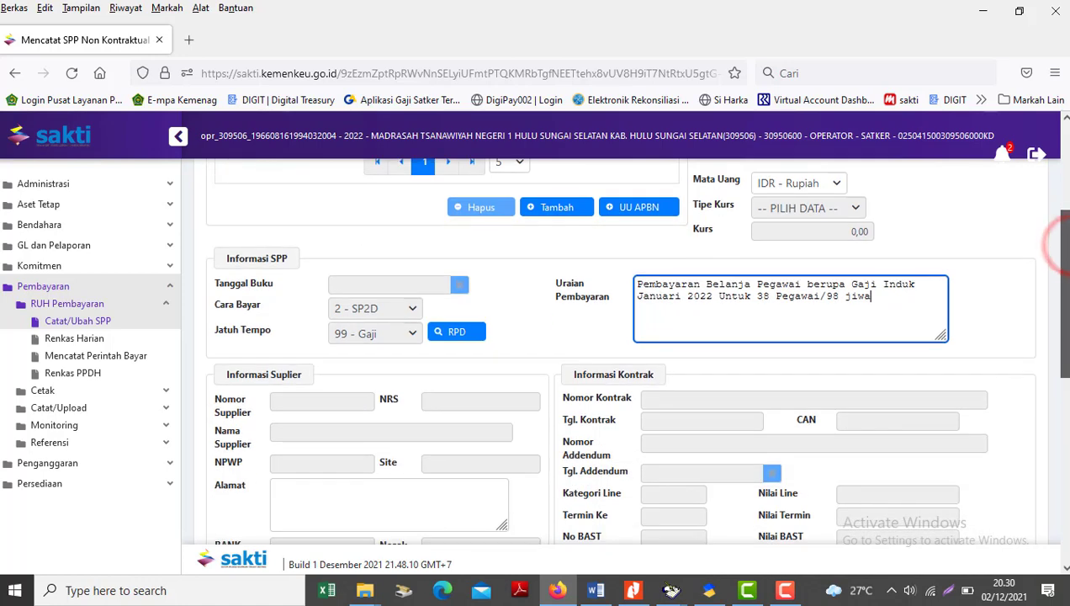
scroll(458, 323, down, 3)
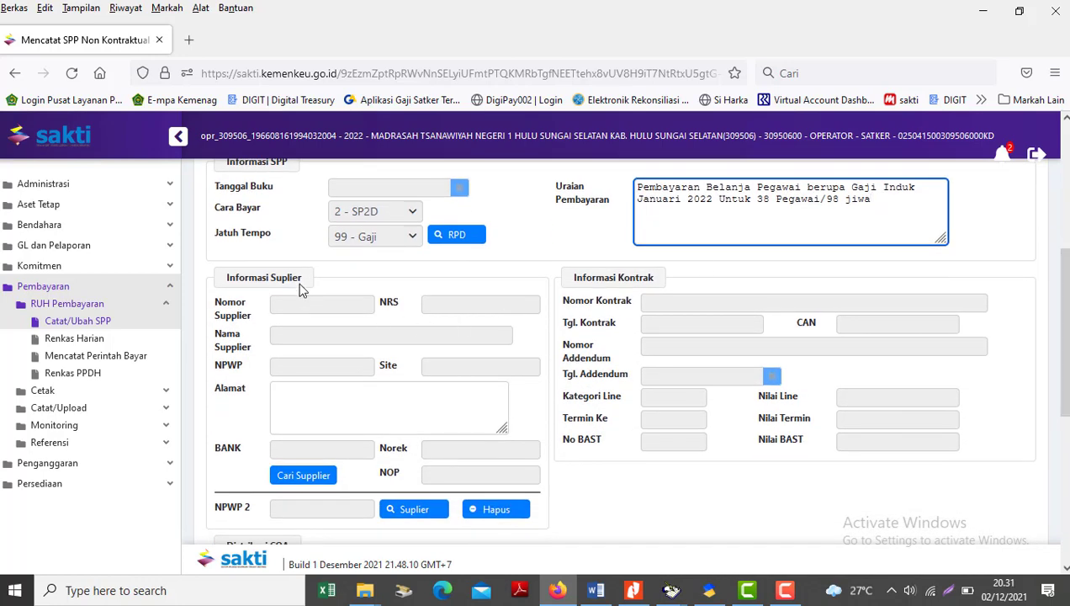
Step: Set the SPP supplier to the madrasah's Tipe 3 record, site 3_71213, bank and account TERLAMPIR
click(300, 476)
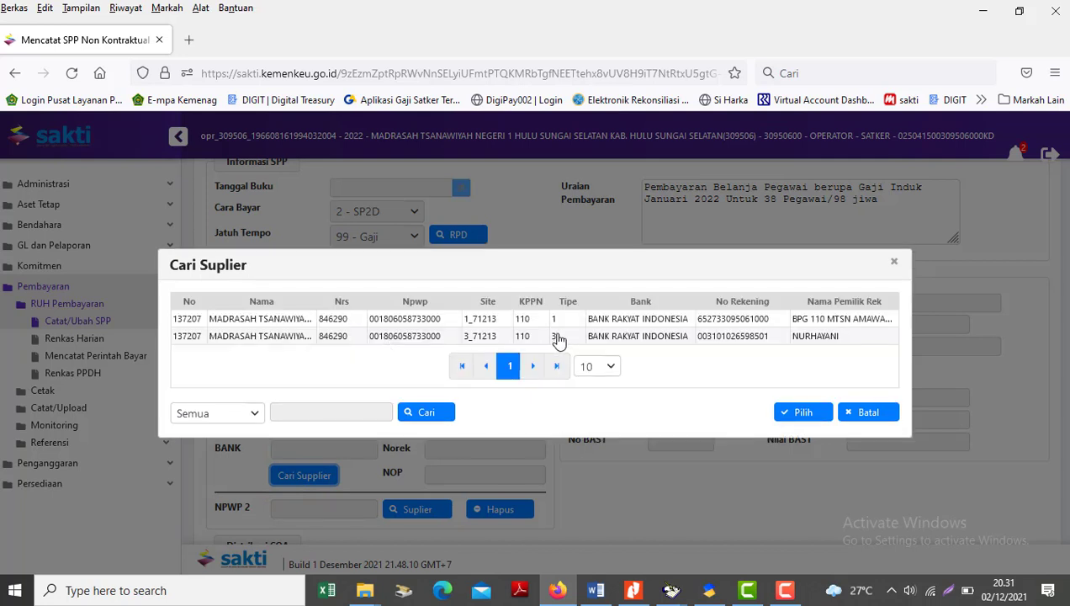
click(555, 339)
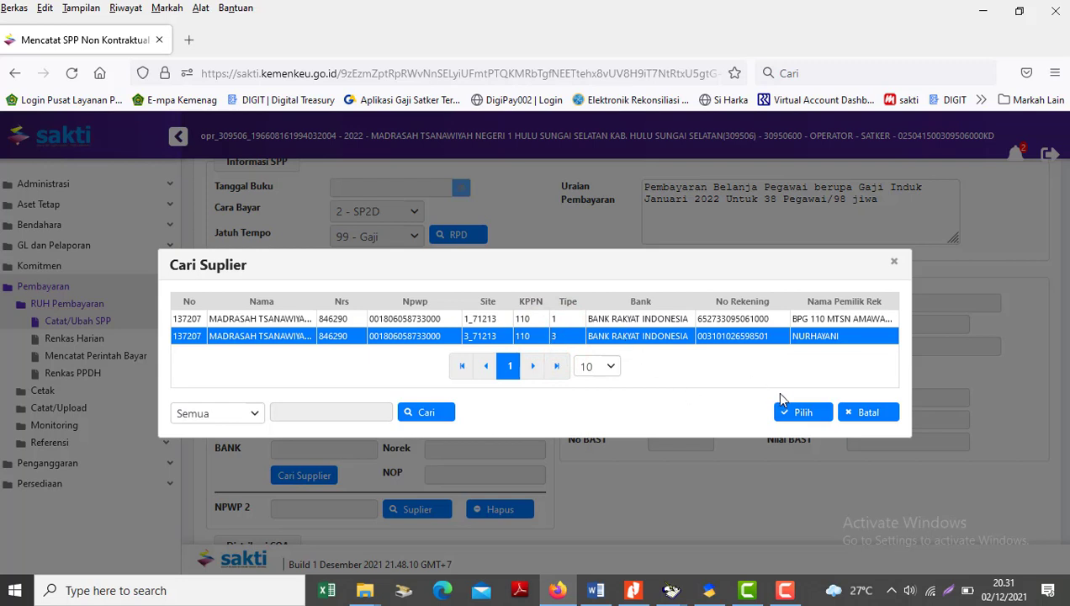
click(800, 412)
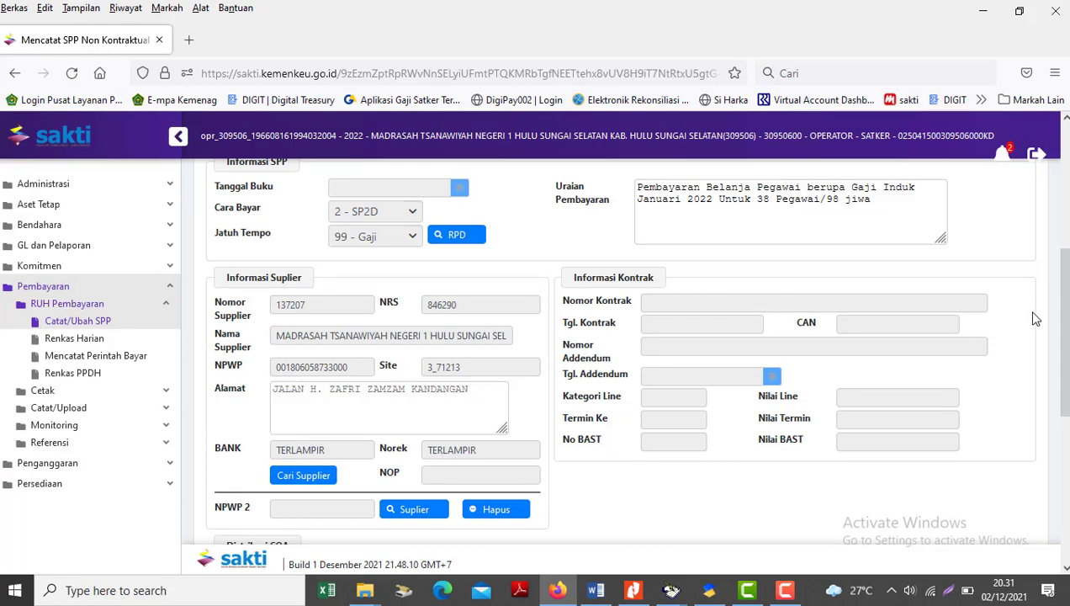
Step: Check the SPM Rekap Gaji figures for Golongan I–IV (net 161.890.200), then close the recap
scroll(926, 337, down, 3)
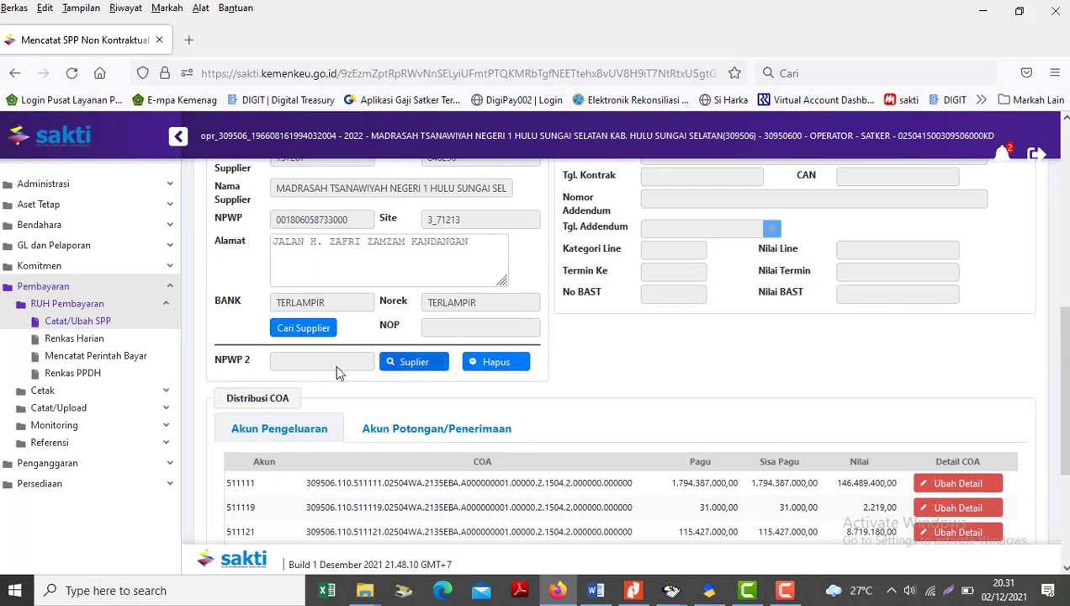
scroll(892, 338, down, 2)
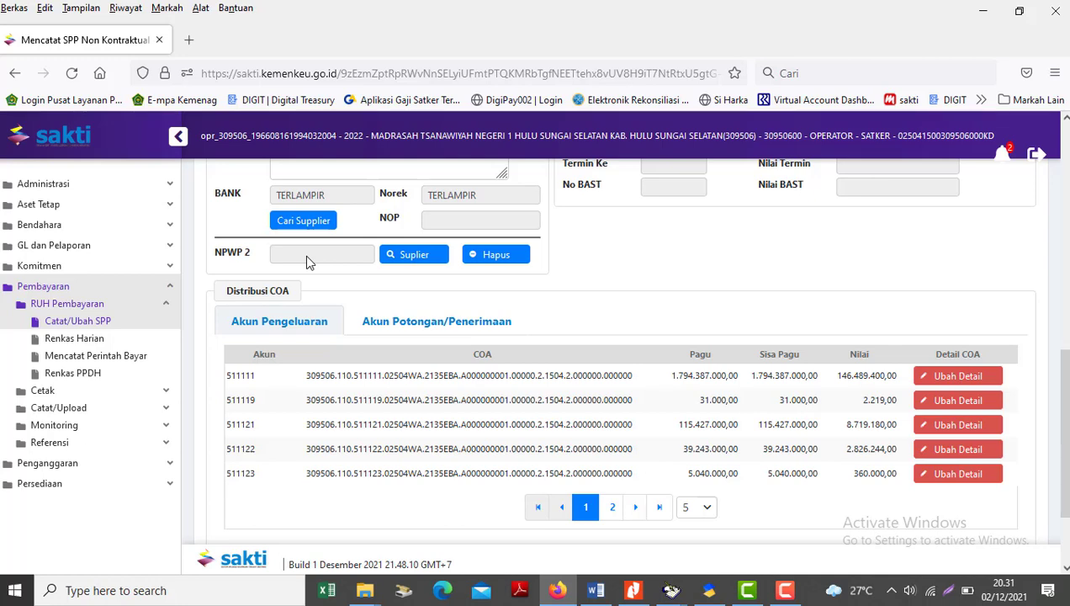
drag(1065, 354, 1066, 401)
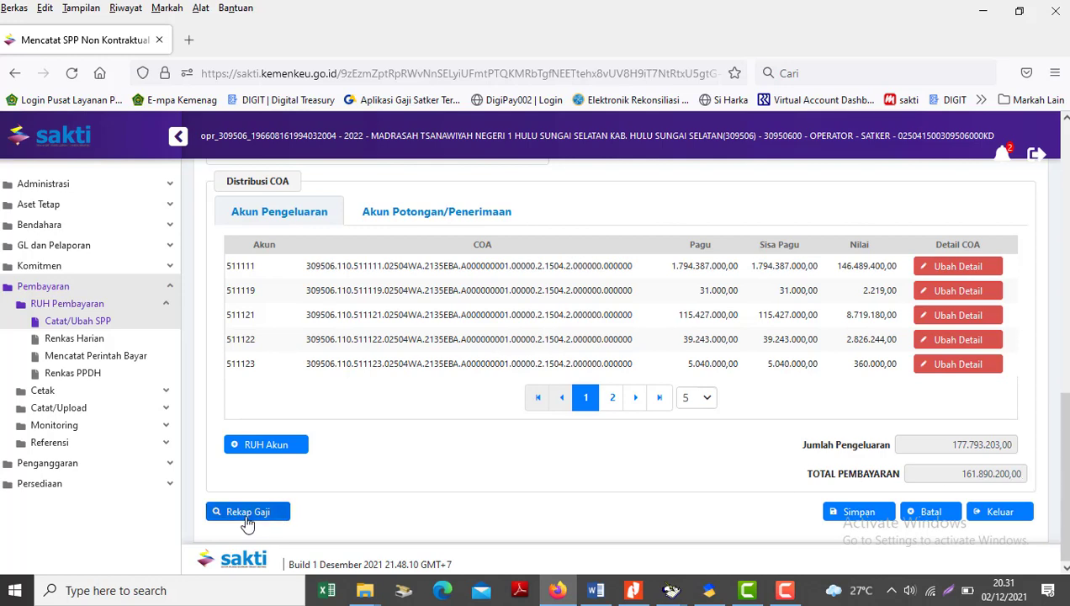
click(266, 513)
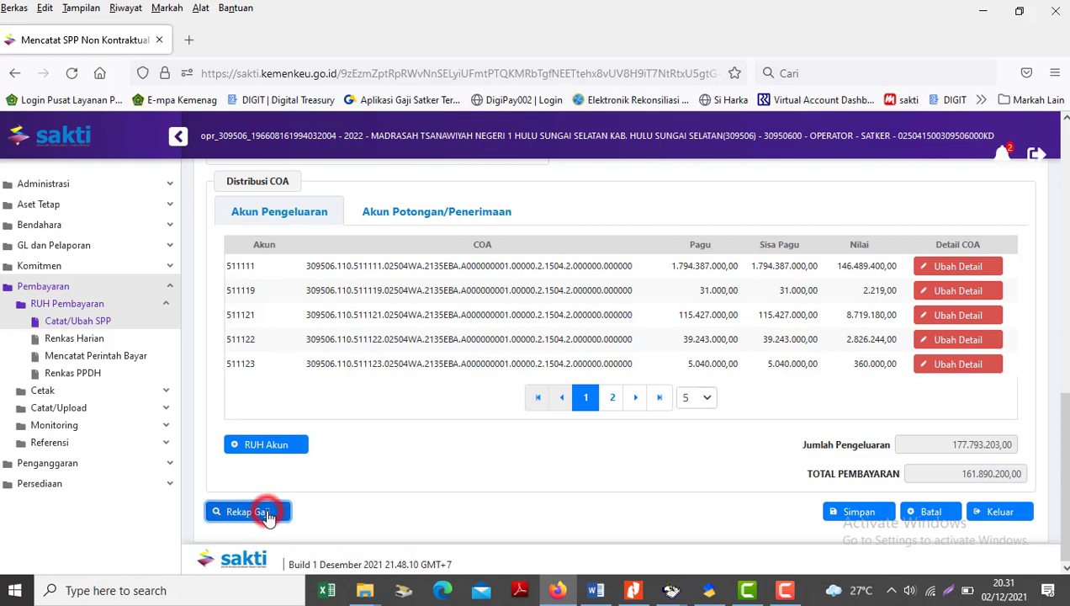
scroll(1062, 383, up, 10)
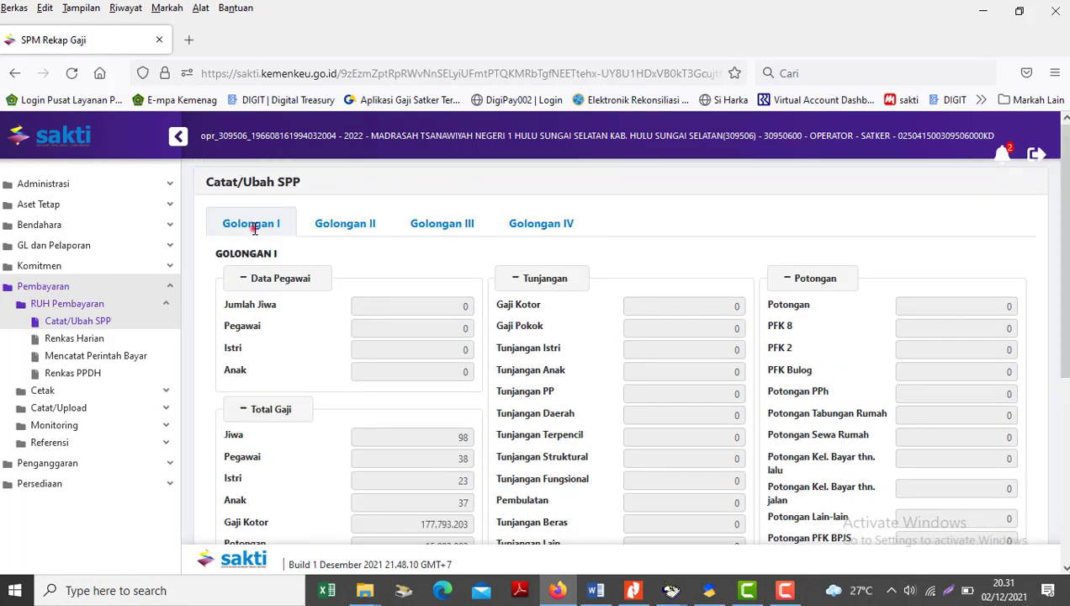
click(253, 227)
click(381, 233)
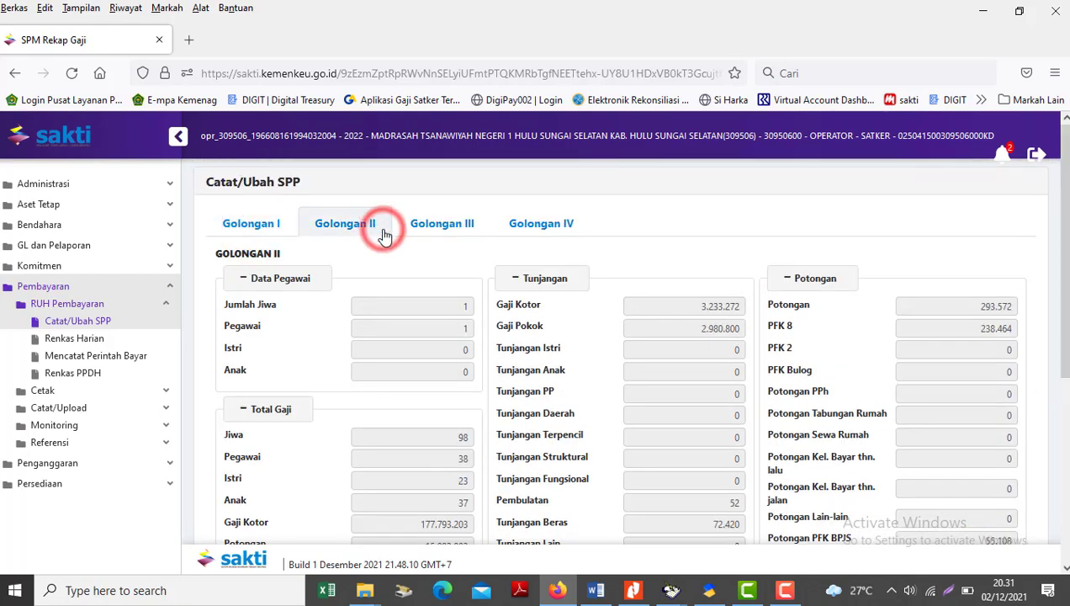
click(461, 237)
click(562, 225)
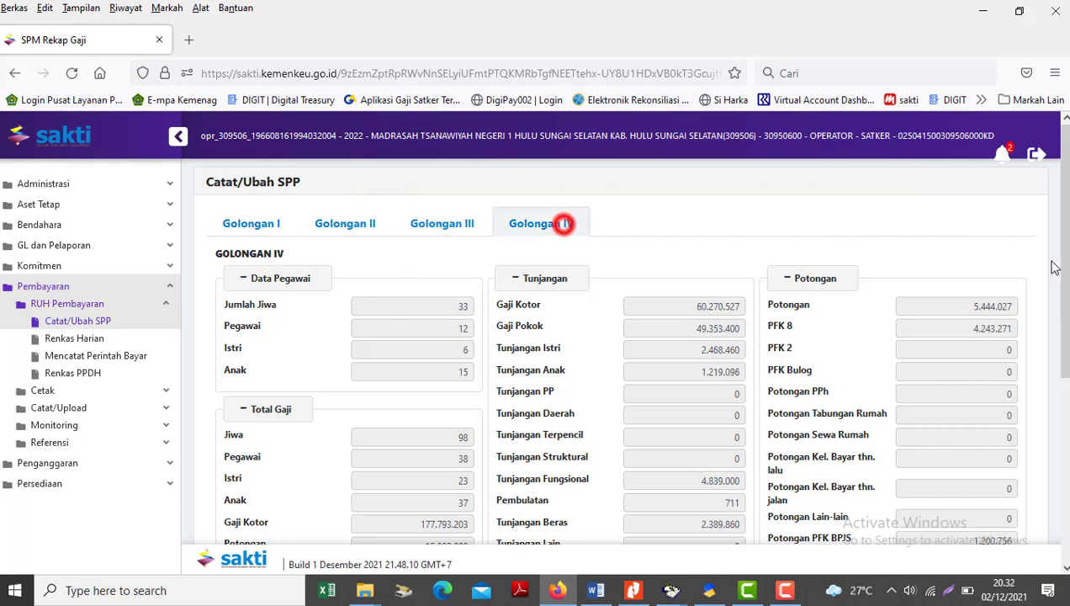
scroll(1058, 278, down, 5)
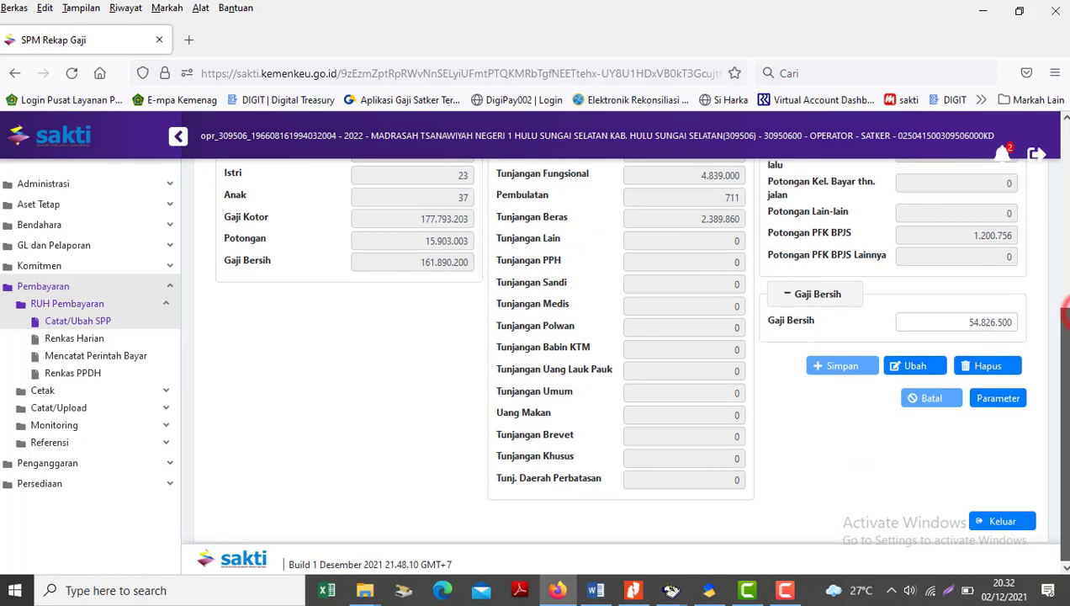
click(1003, 522)
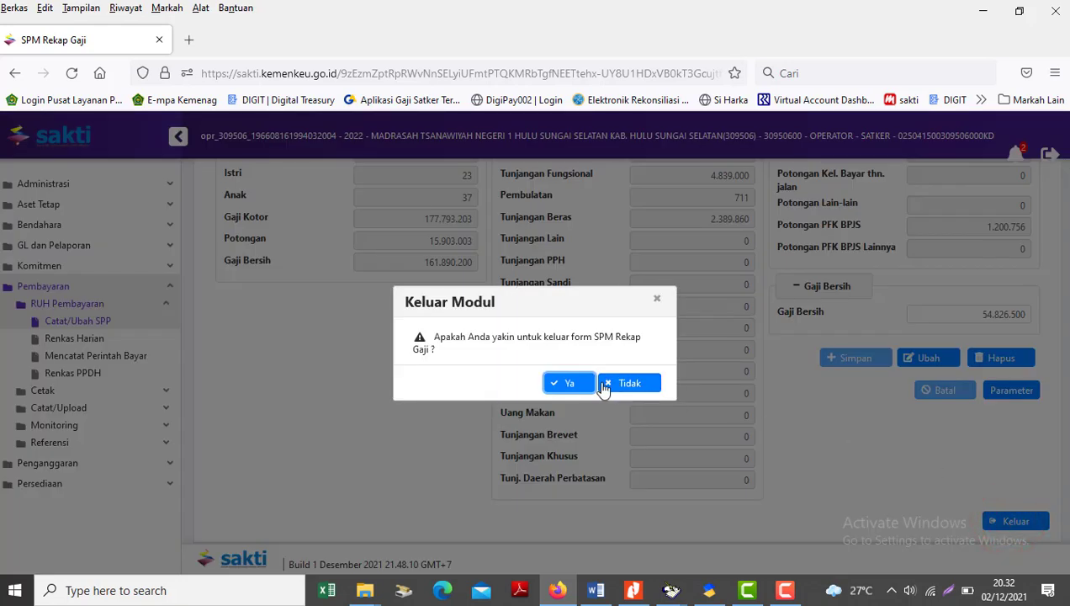
click(572, 384)
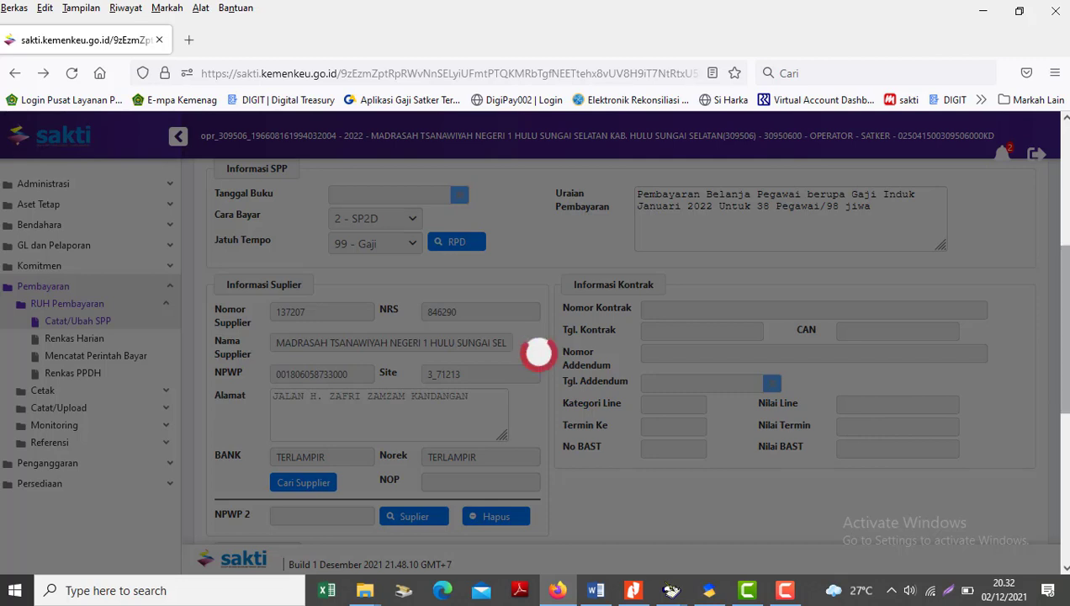
Step: Save account 511111's 146.489.400 as COA detail item 000107 Belanja Gaji Pokok PNS
scroll(1067, 292, down, 5)
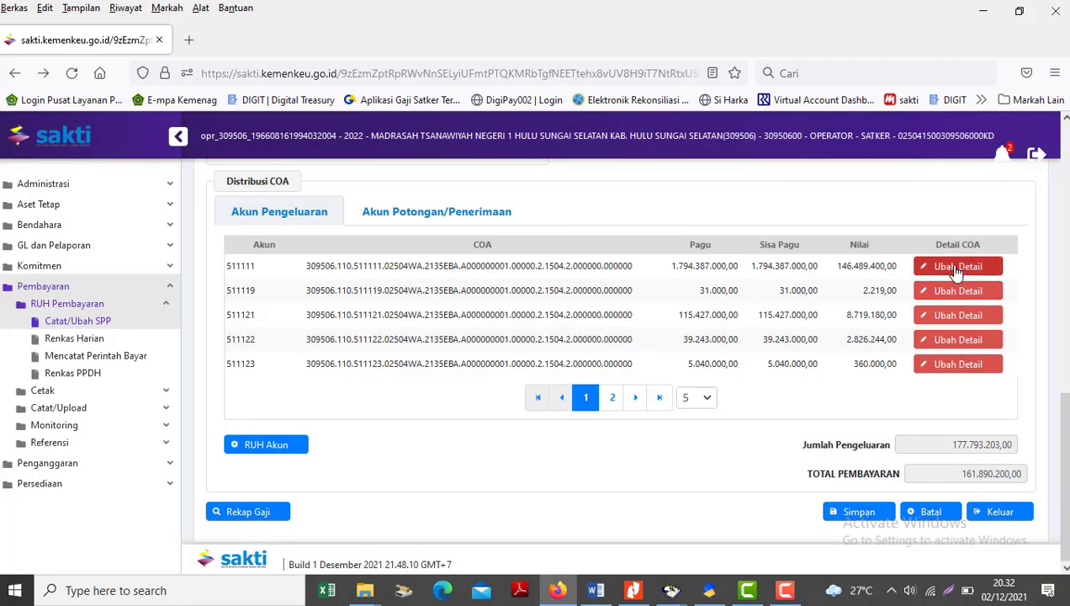
drag(1061, 407, 1061, 401)
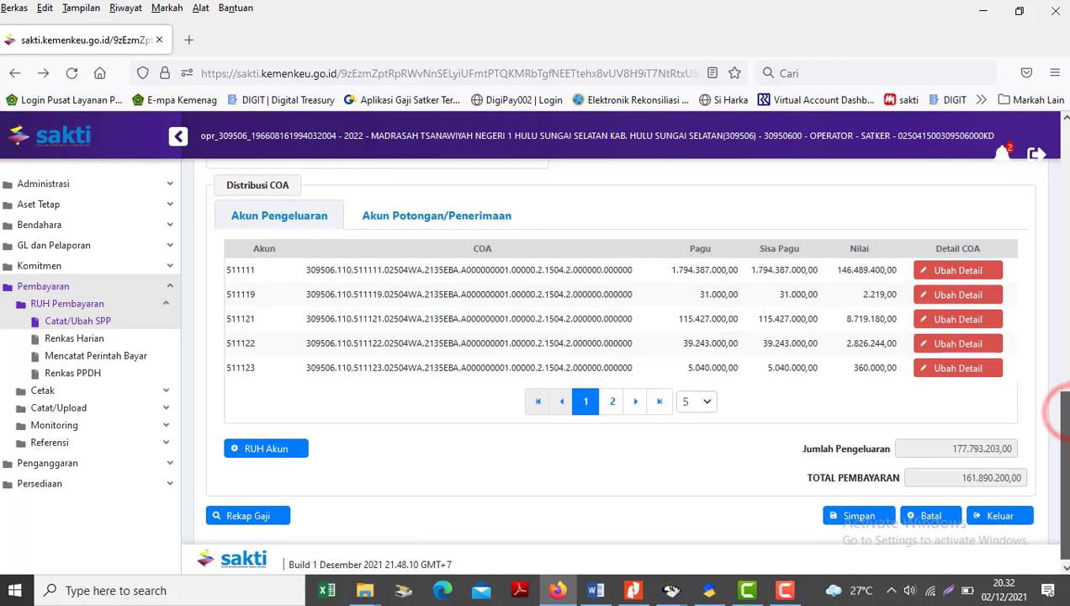
click(937, 271)
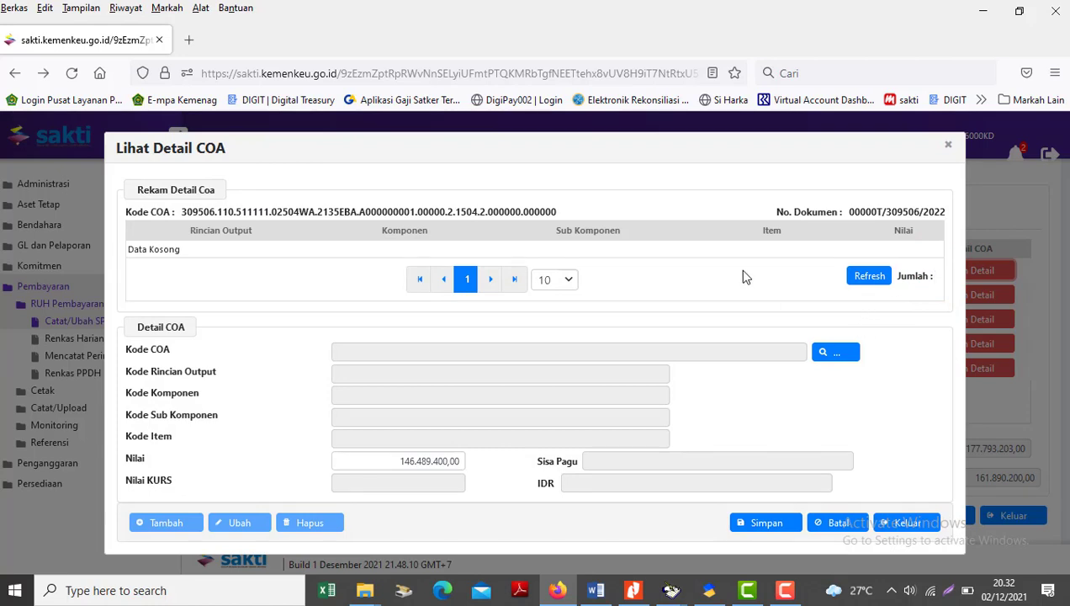
click(831, 355)
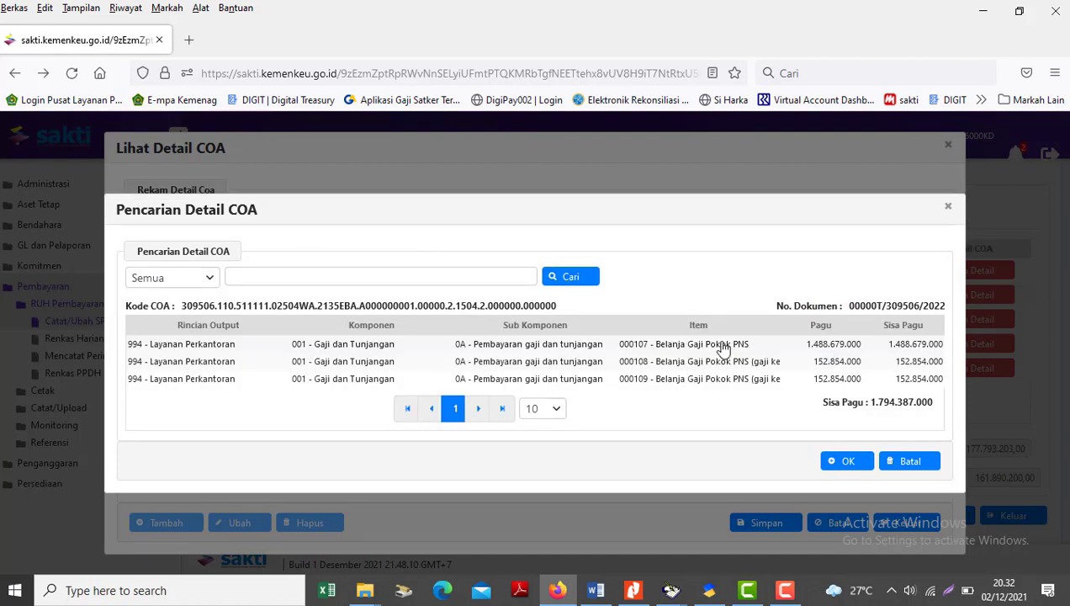
click(691, 345)
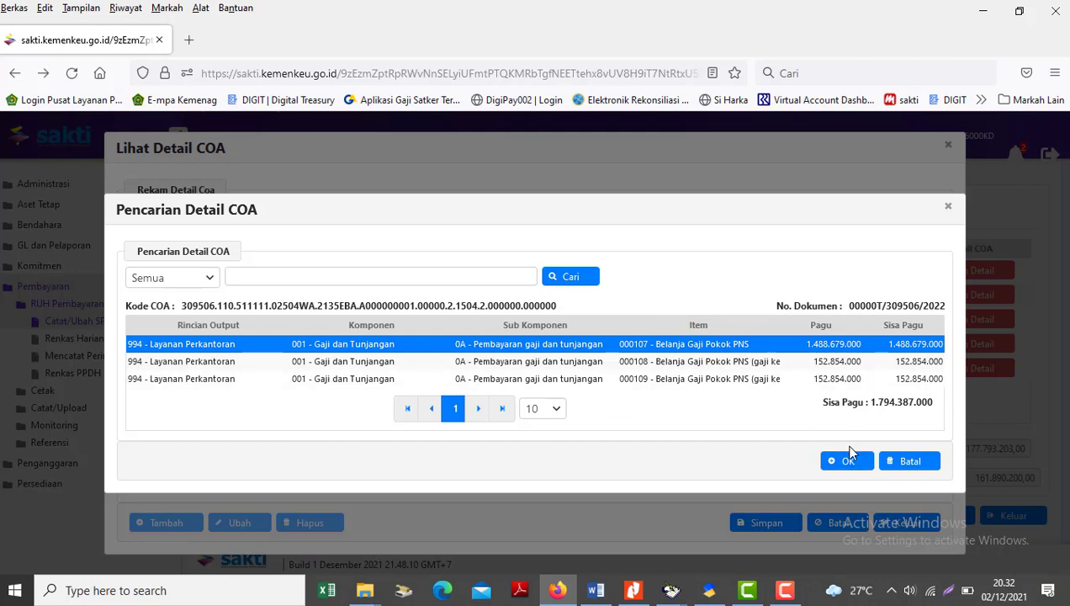
click(847, 463)
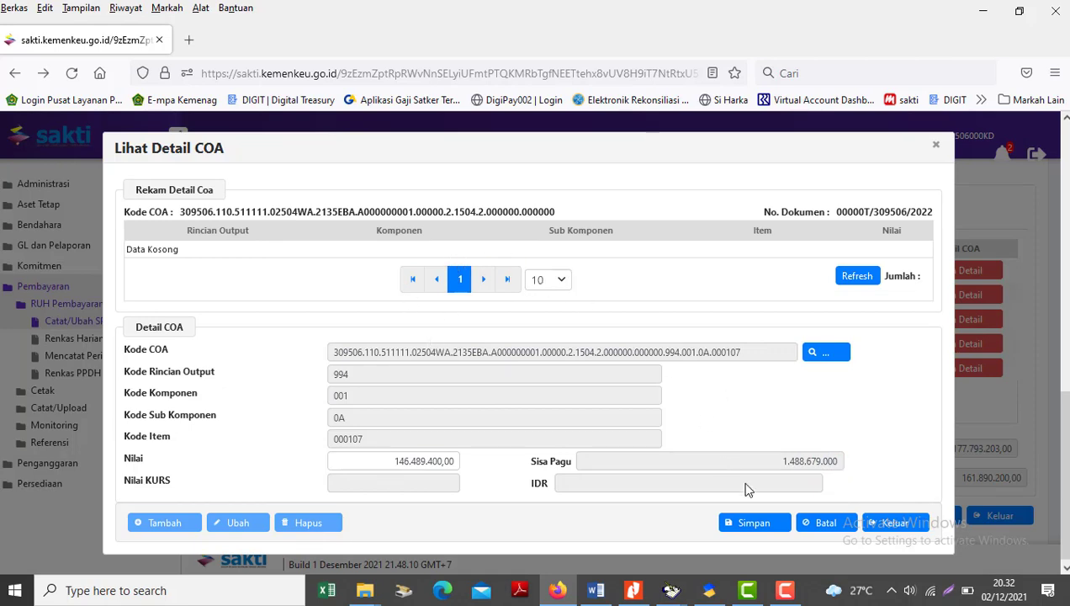
click(750, 523)
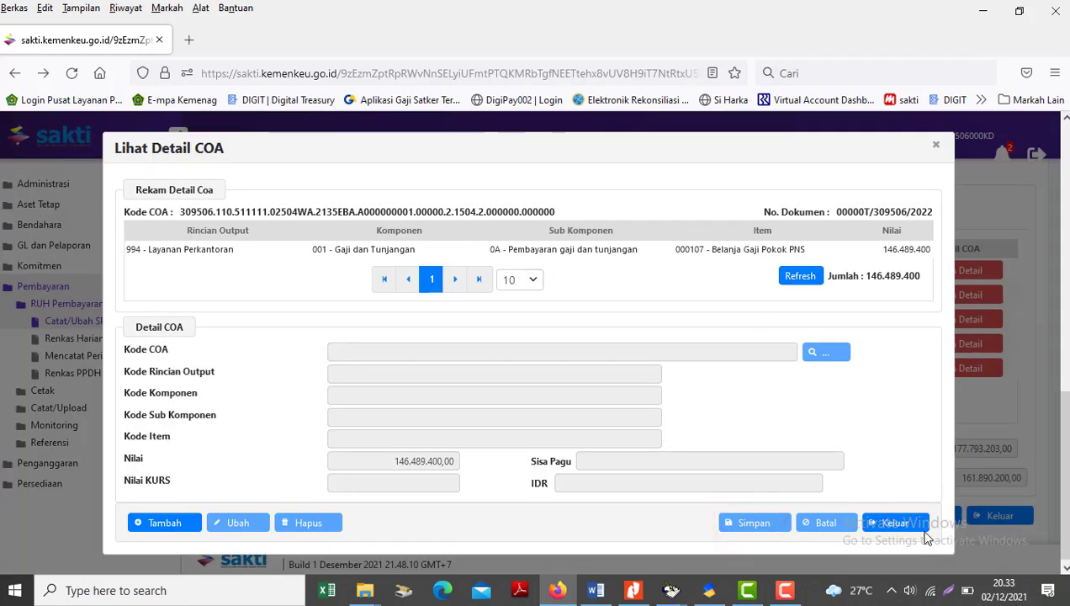
click(897, 527)
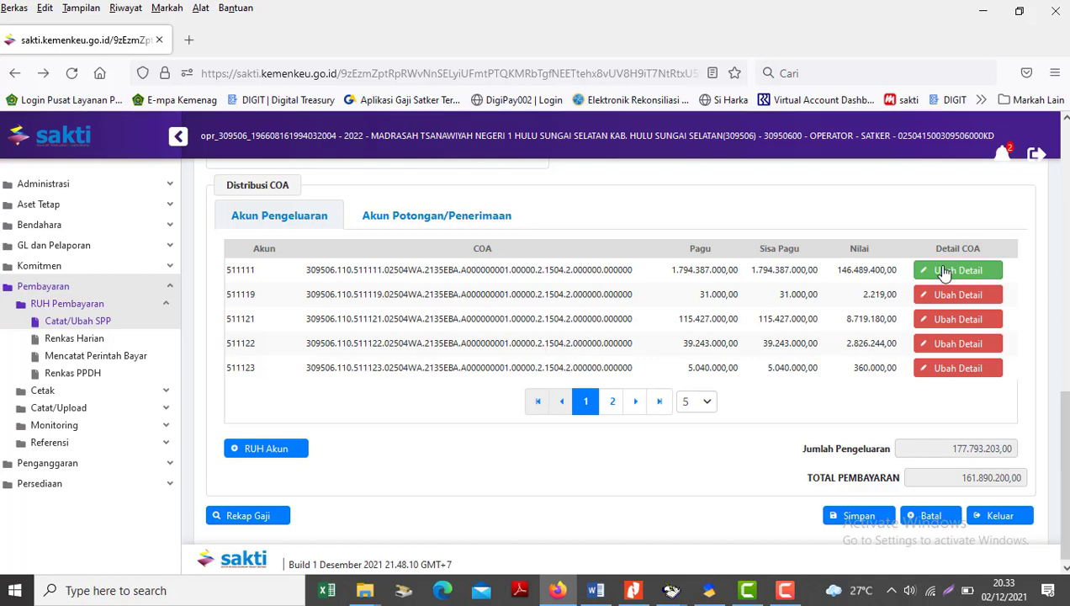
Step: Save account 511119's COA detail as item 000110 Belanja Pembulatan Gaji PNS
click(951, 299)
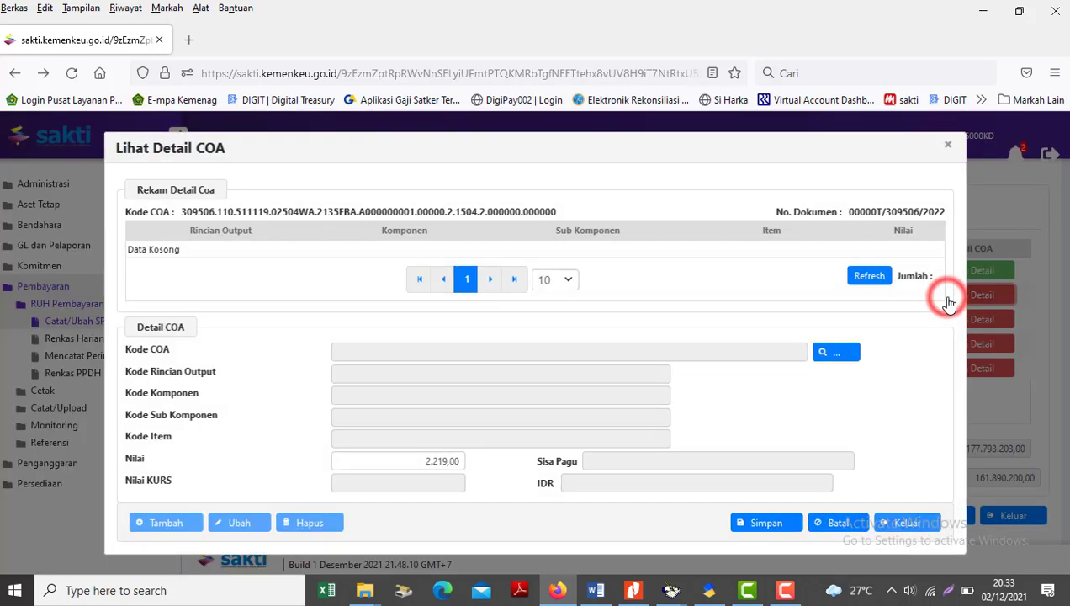
click(829, 351)
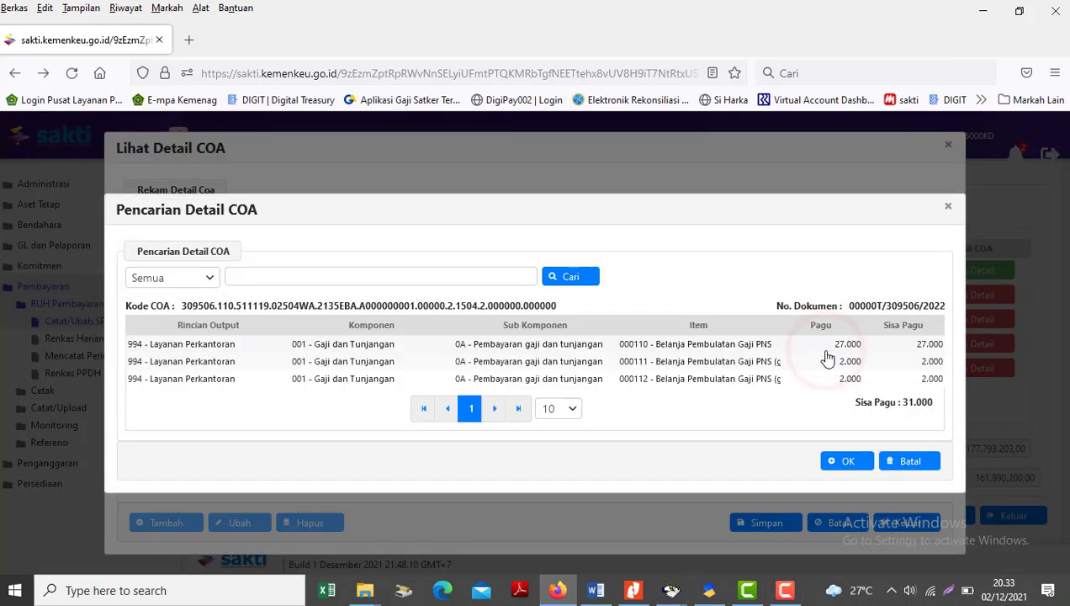
click(562, 345)
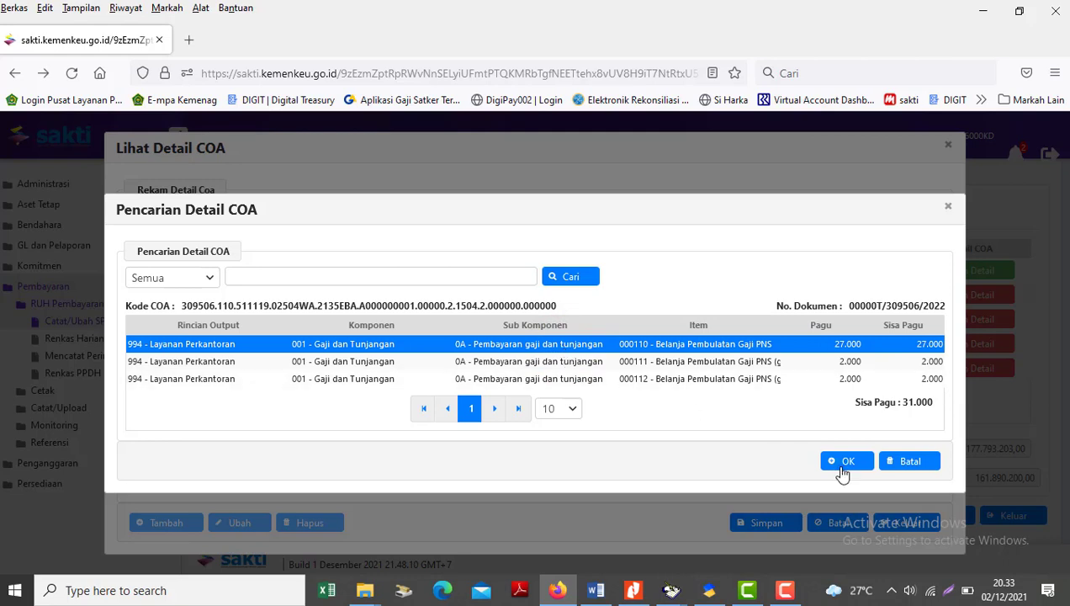
click(836, 462)
click(848, 463)
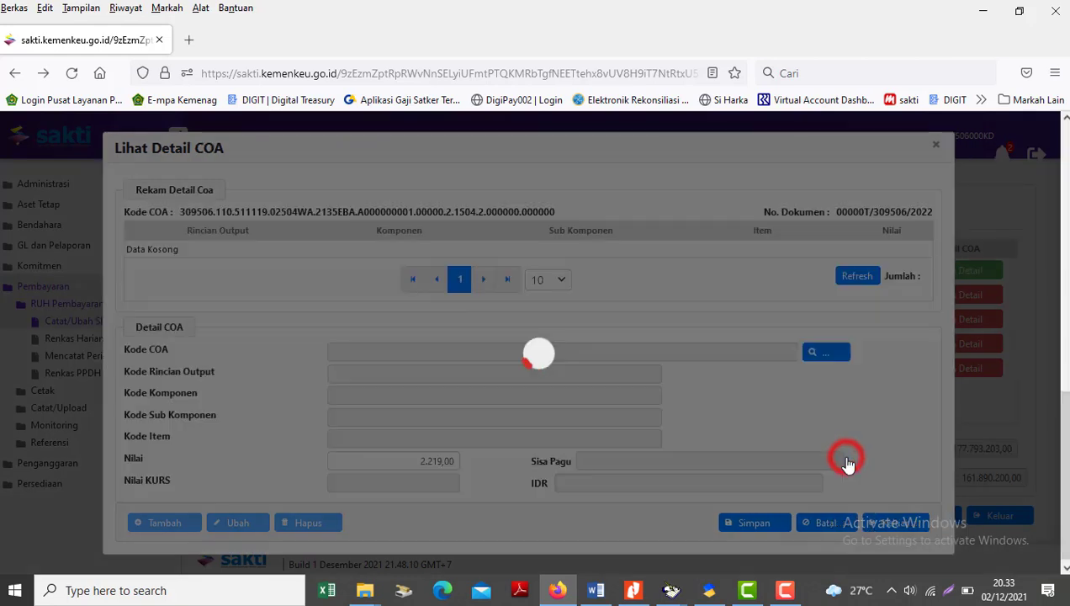
click(739, 532)
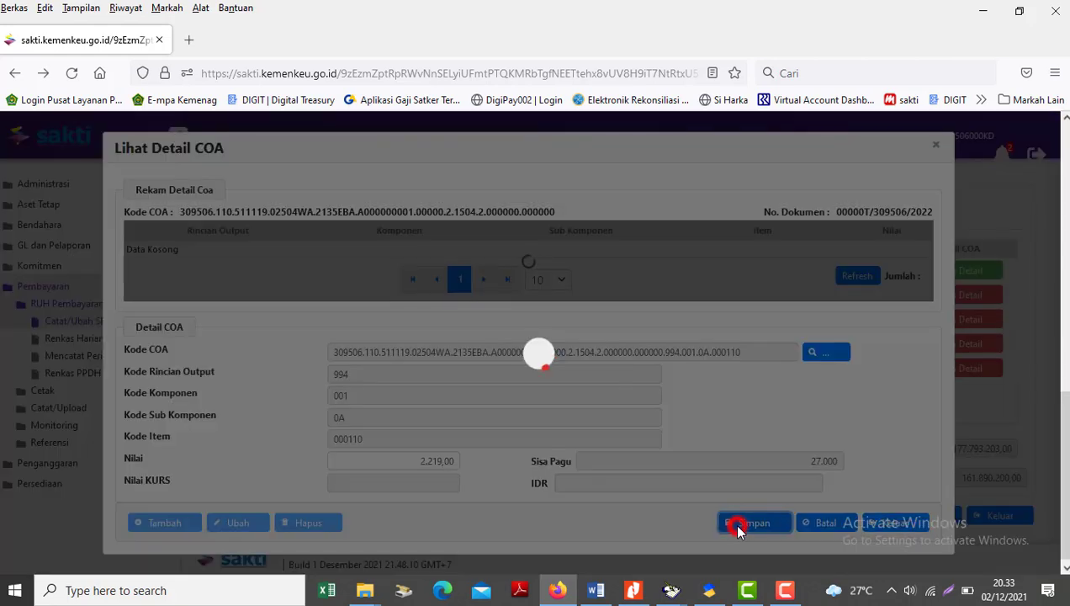
click(903, 528)
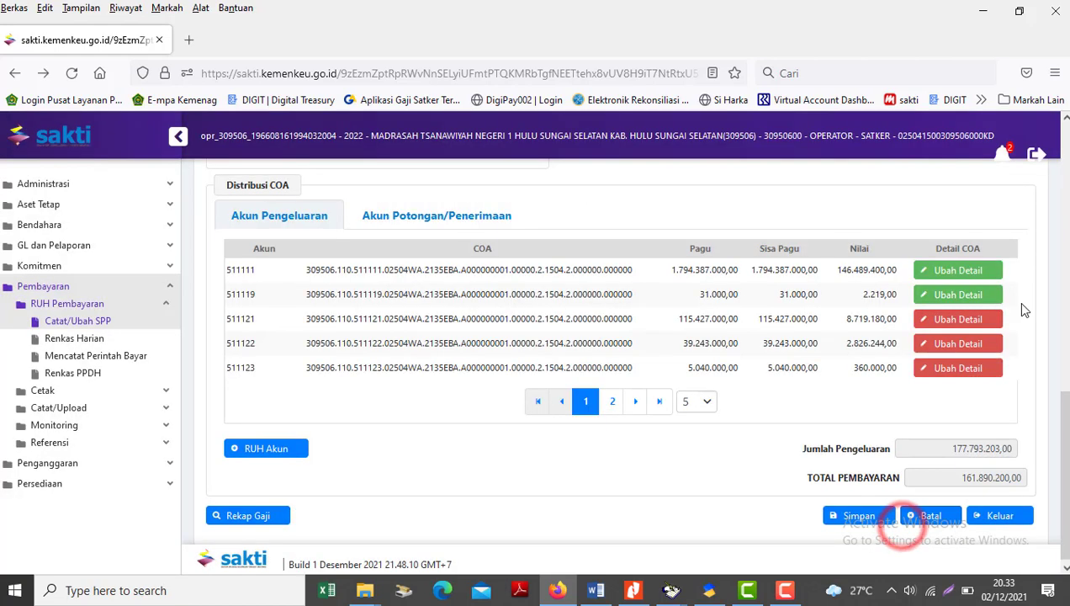
Step: Save account 511121's COA detail as item 000113 Belanja Tunj. Suami/Istri PNS
click(938, 322)
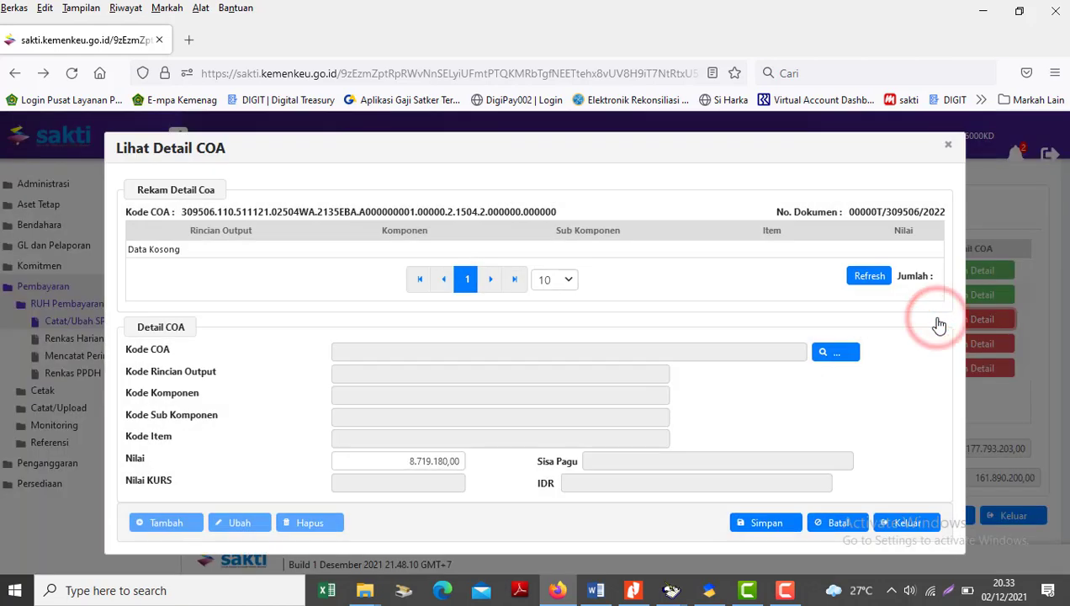
click(838, 352)
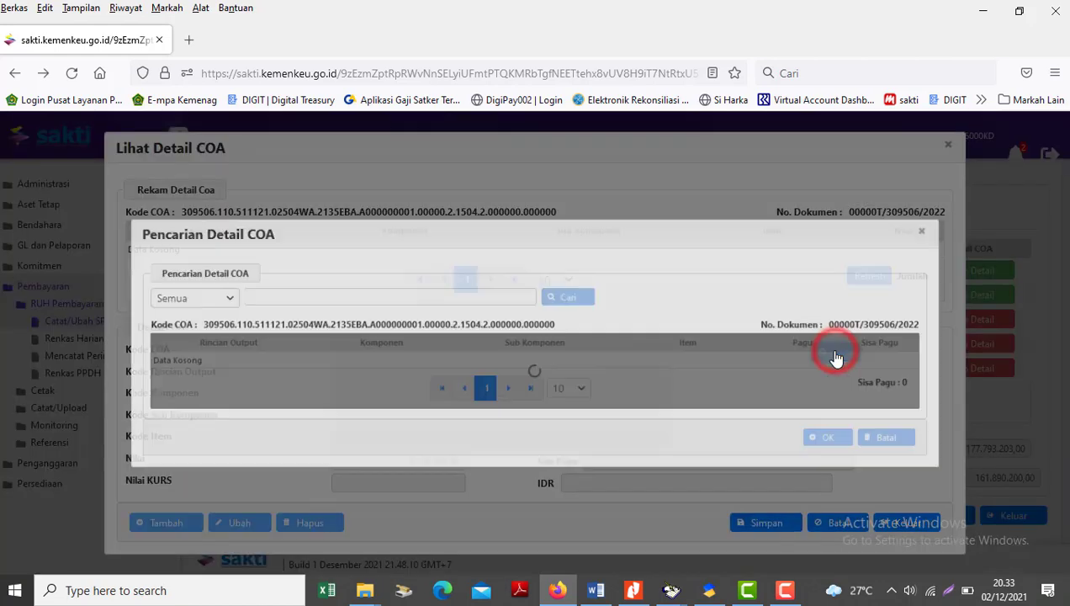
click(646, 347)
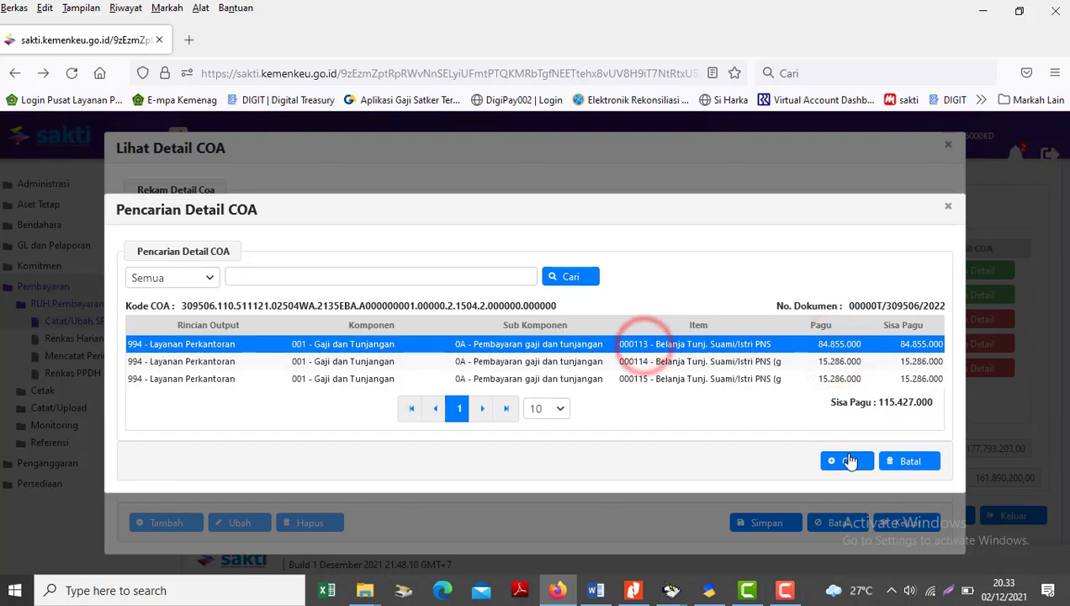
click(843, 460)
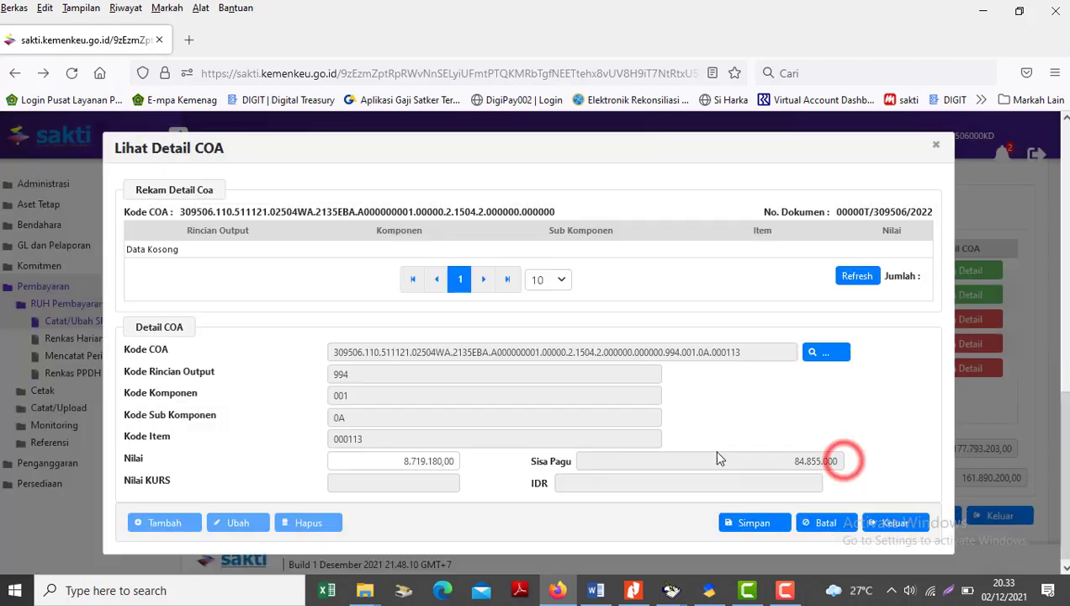
click(756, 525)
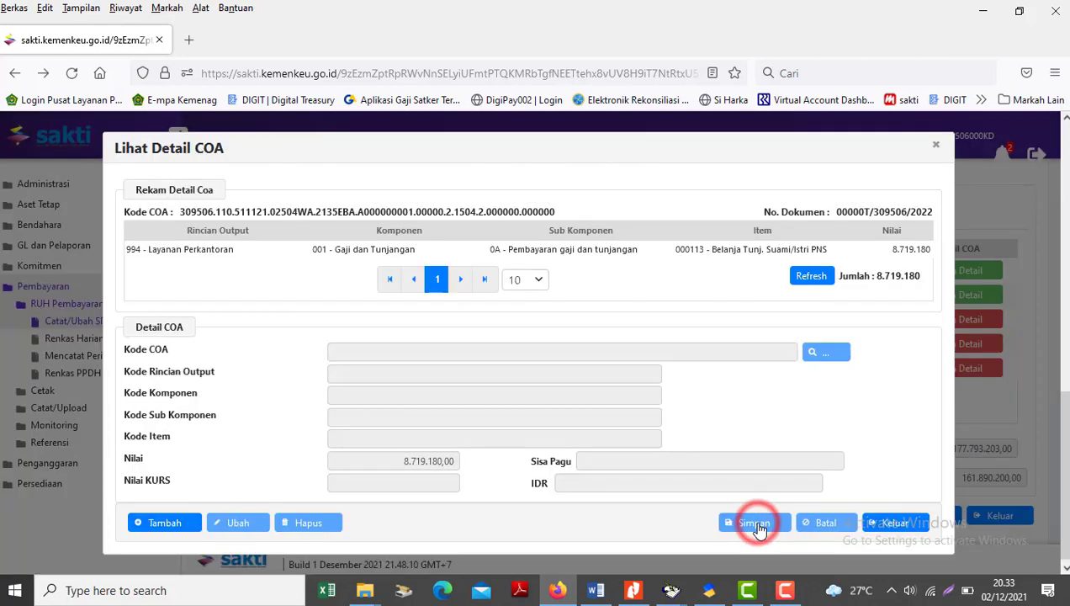
click(895, 523)
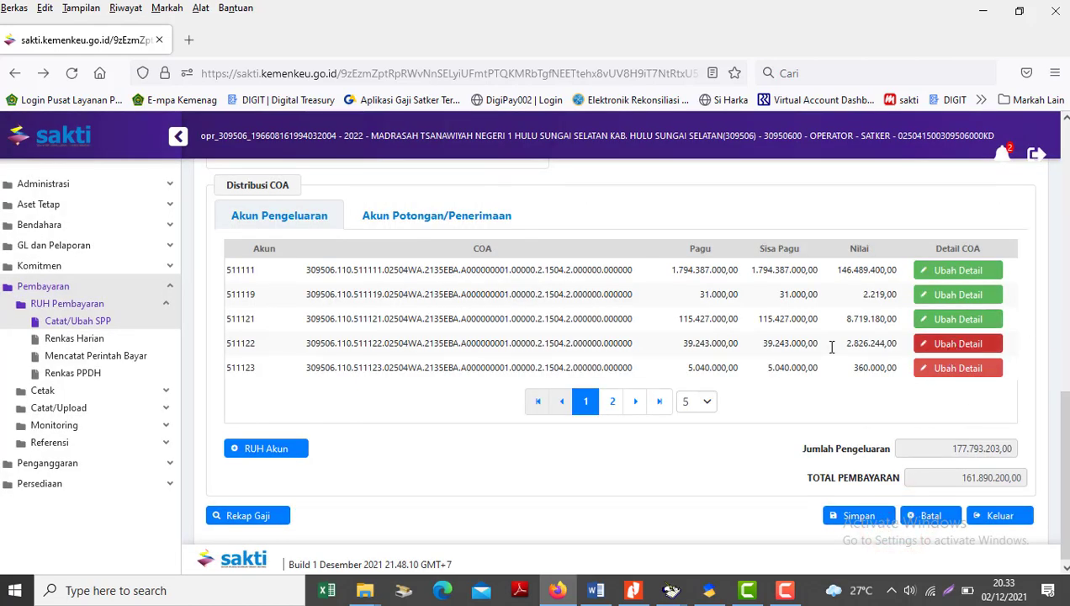
Step: Show 10 accounts per page and save 511122's detail as item 000116 Belanja Tunj.Anak PNS
click(706, 402)
click(697, 455)
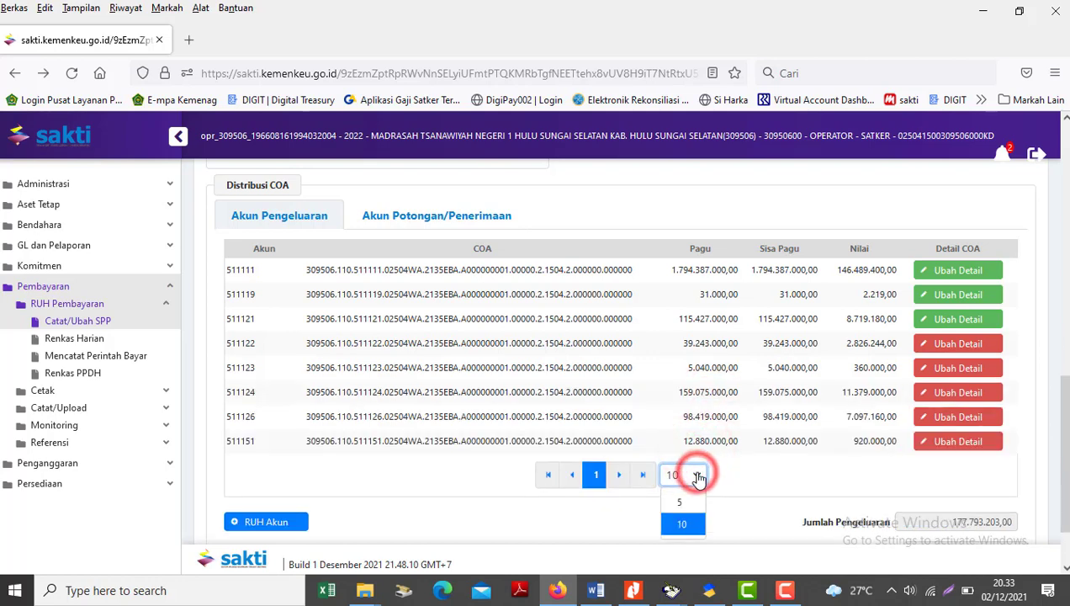
click(964, 351)
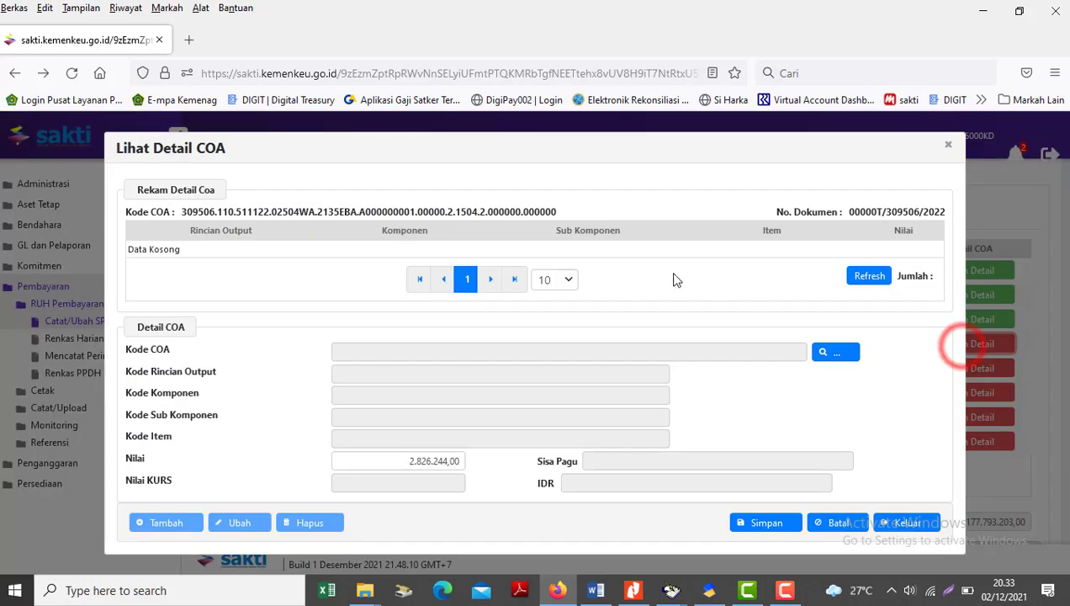
click(831, 353)
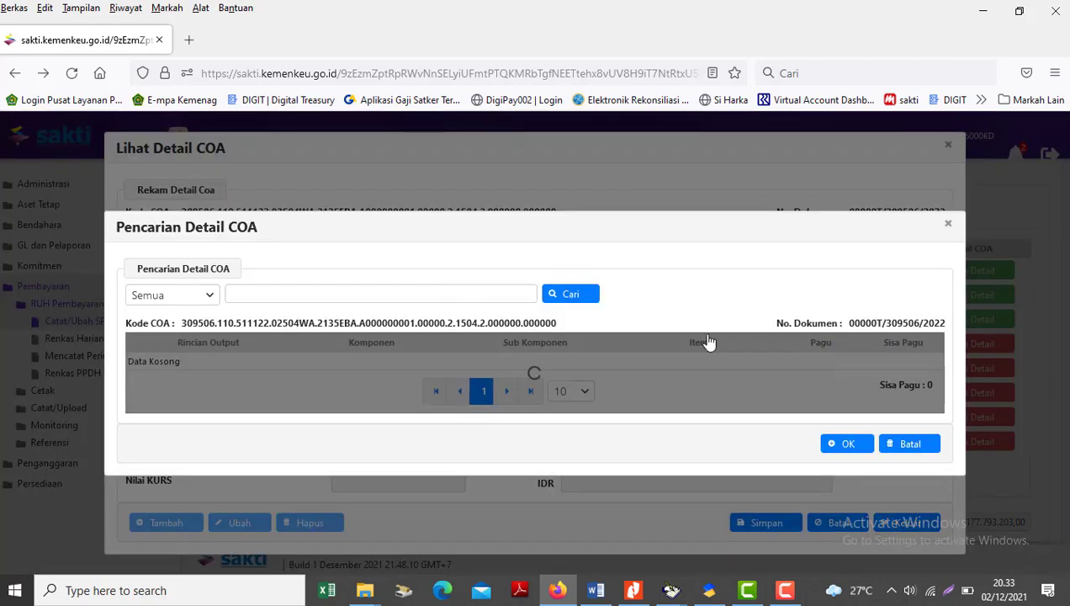
click(528, 343)
click(842, 461)
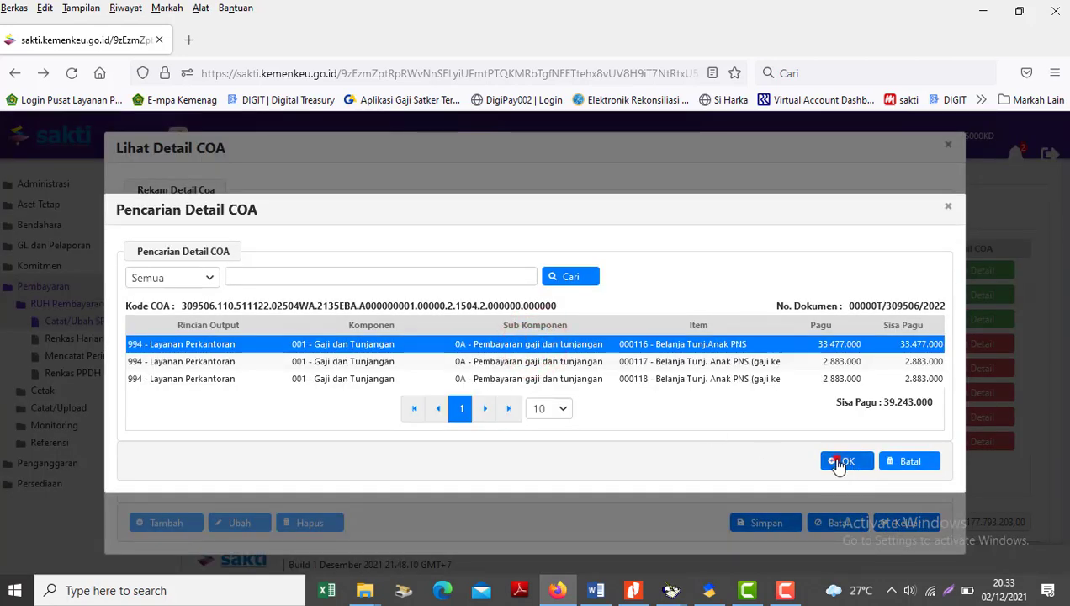
click(757, 523)
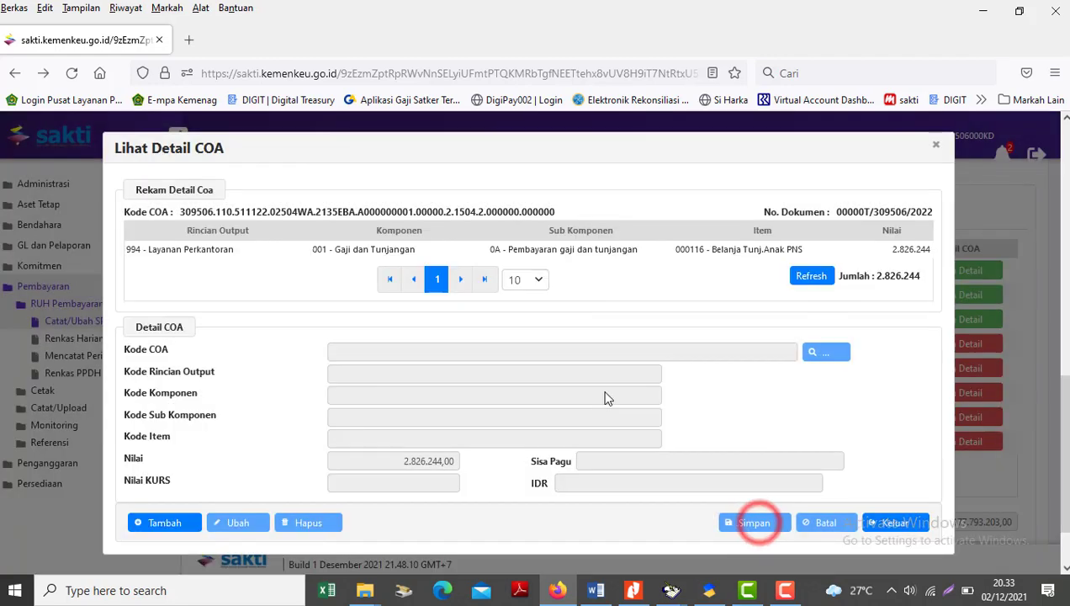
click(879, 529)
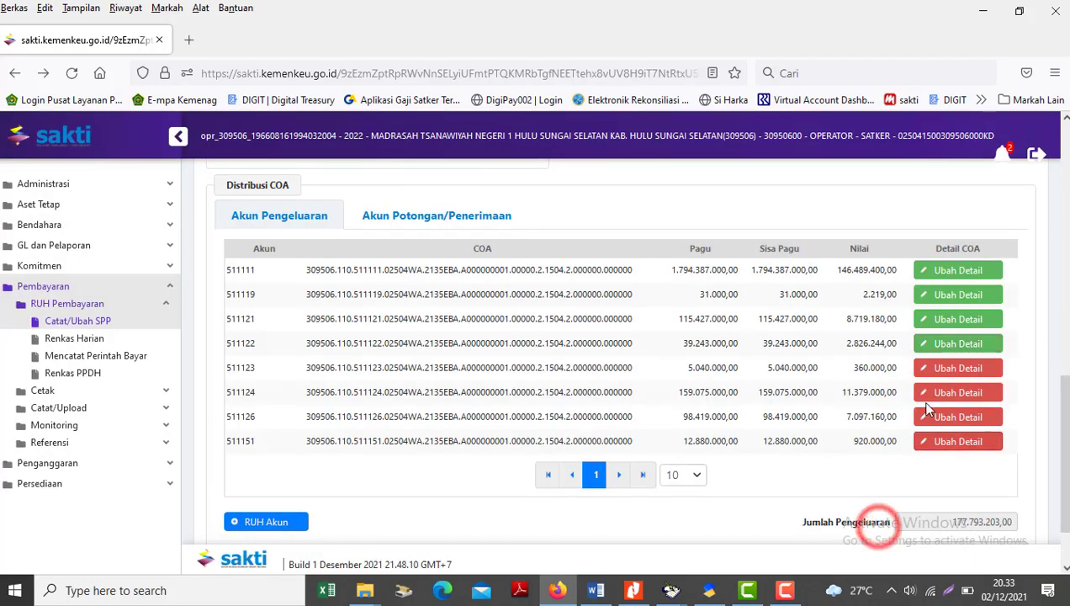
Step: Save account 511123's 360.000 as item 000119 Belanja Tunjangan Struktural PNS
click(935, 369)
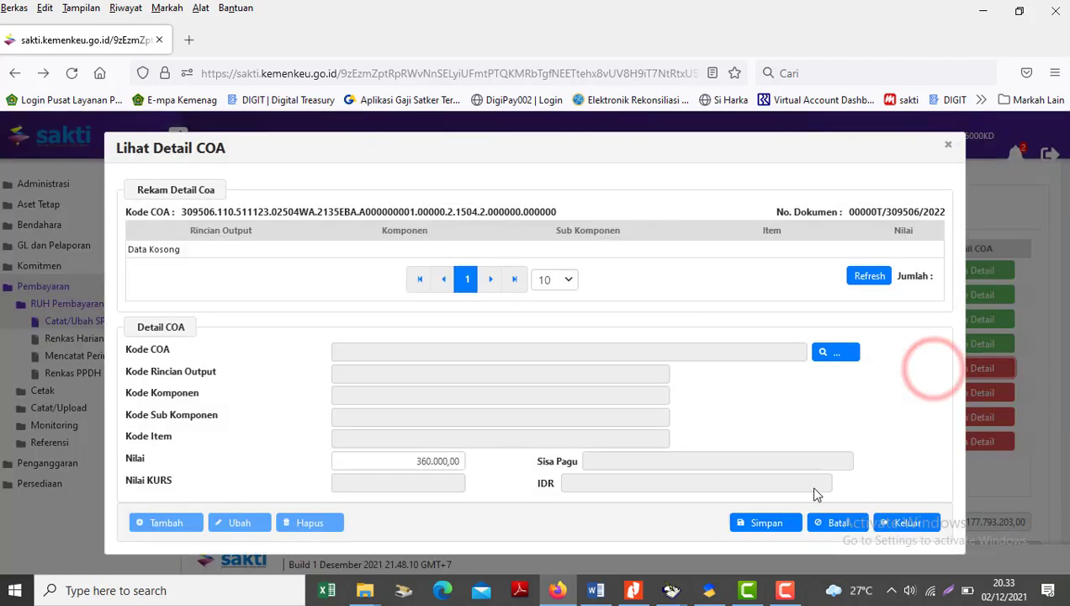
click(833, 360)
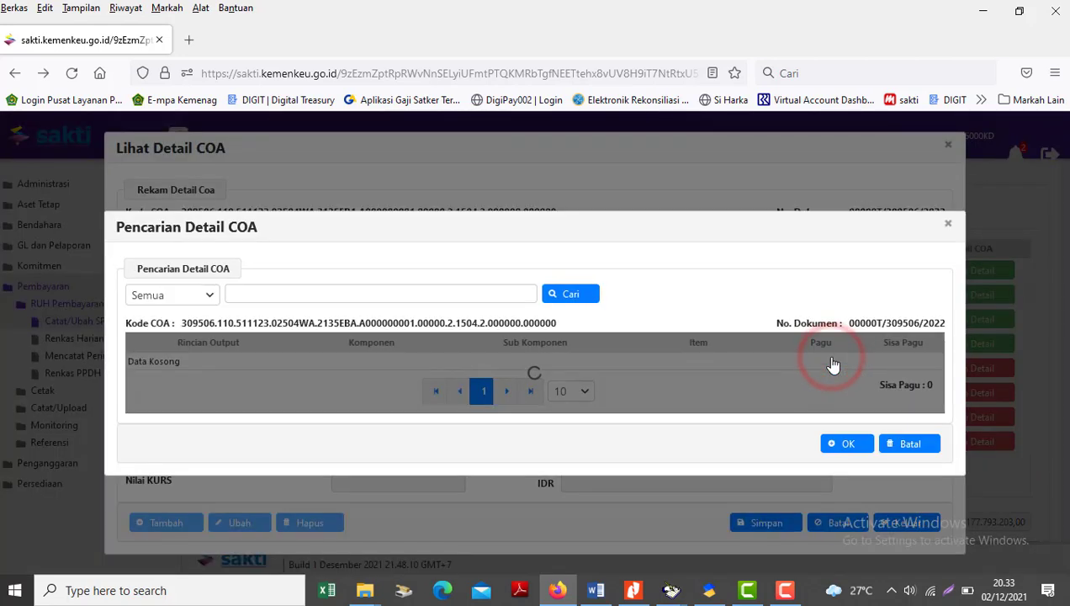
click(627, 350)
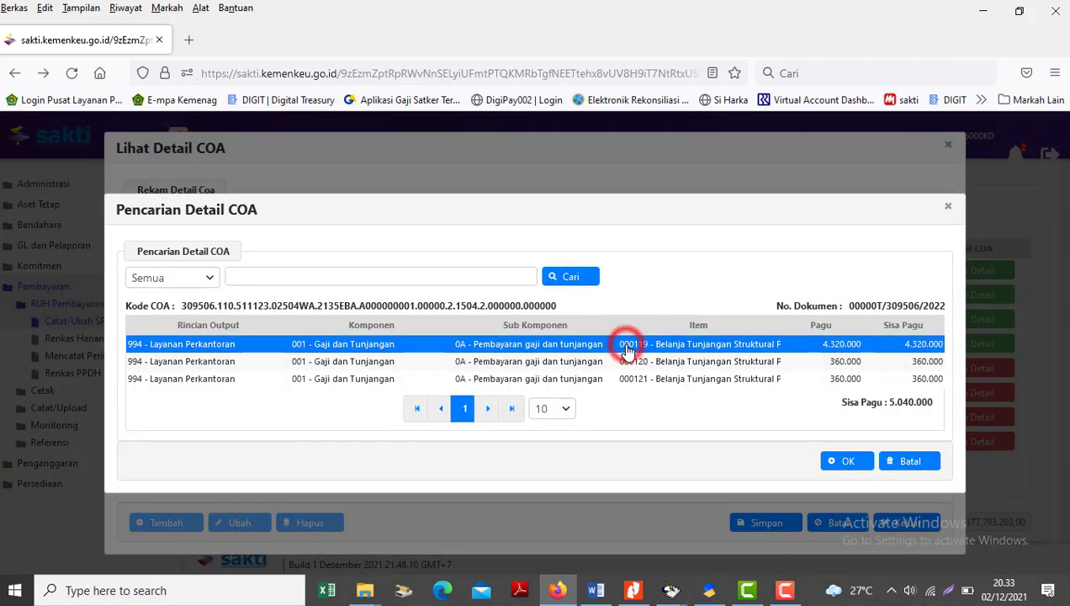
click(847, 461)
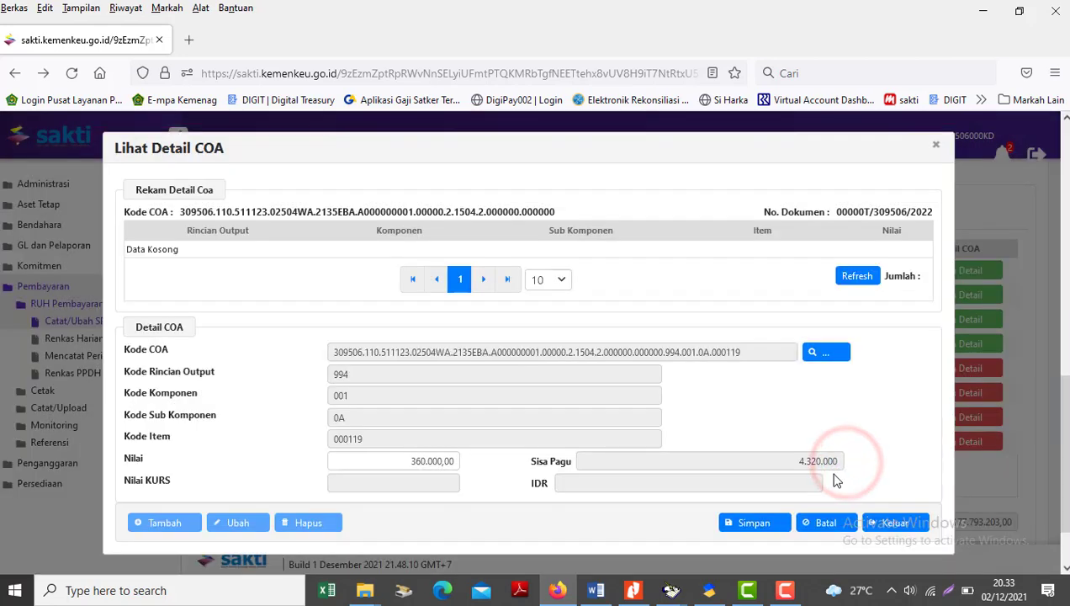
click(758, 523)
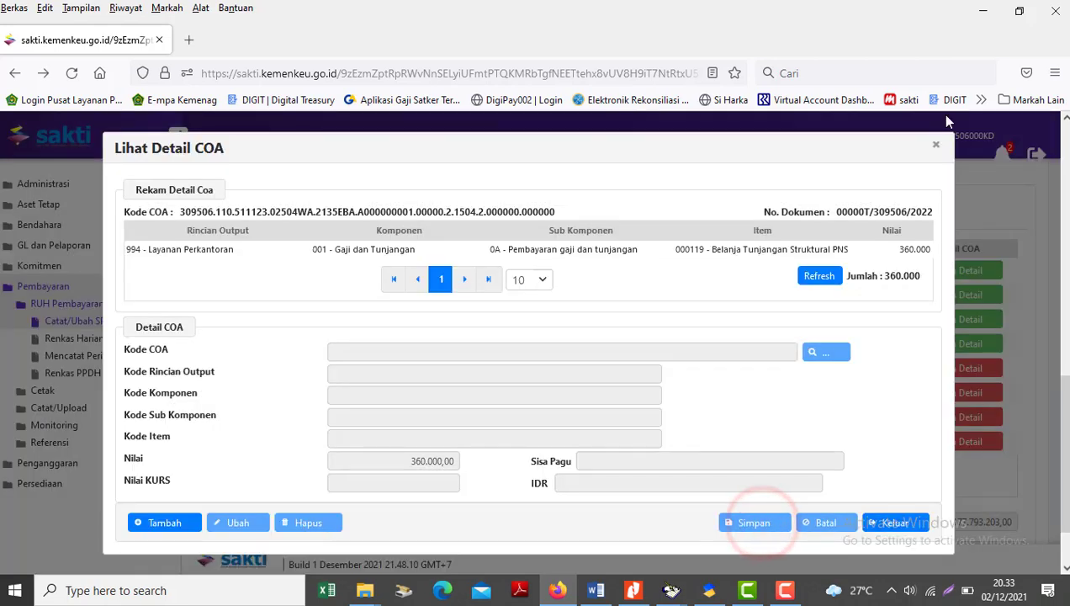
click(896, 525)
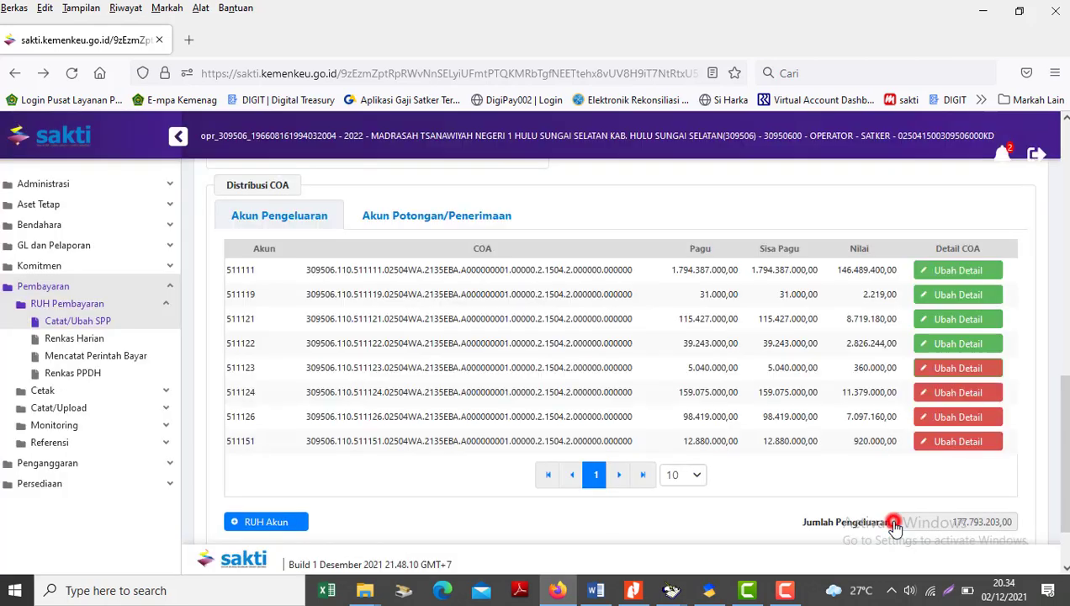
Step: Save account 511124's COA detail as item 000122 Belanja Tunjangan Fungsional
drag(1063, 387, 1062, 413)
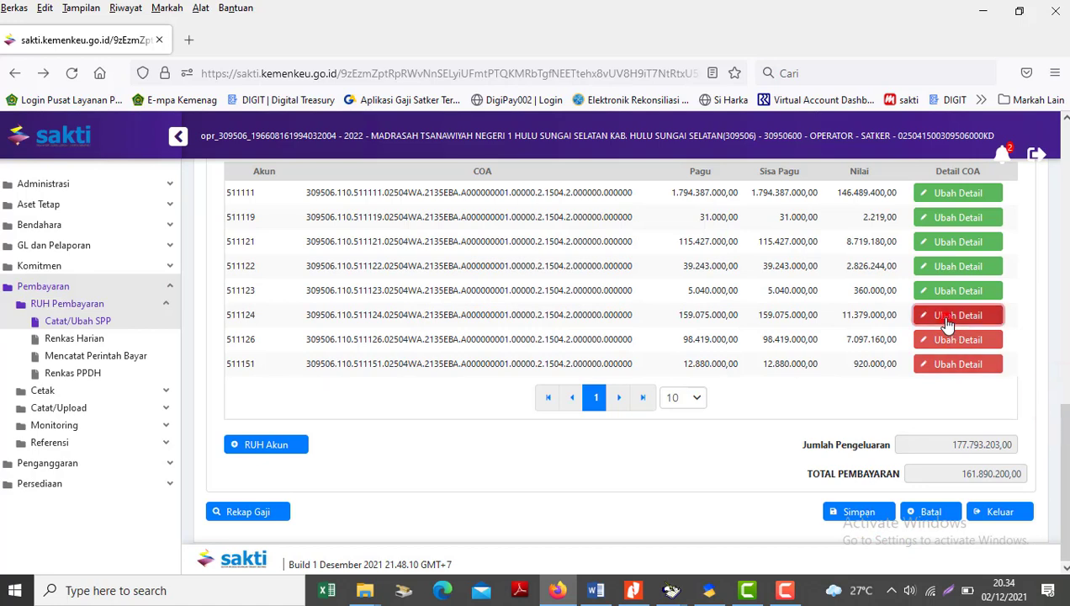
click(957, 316)
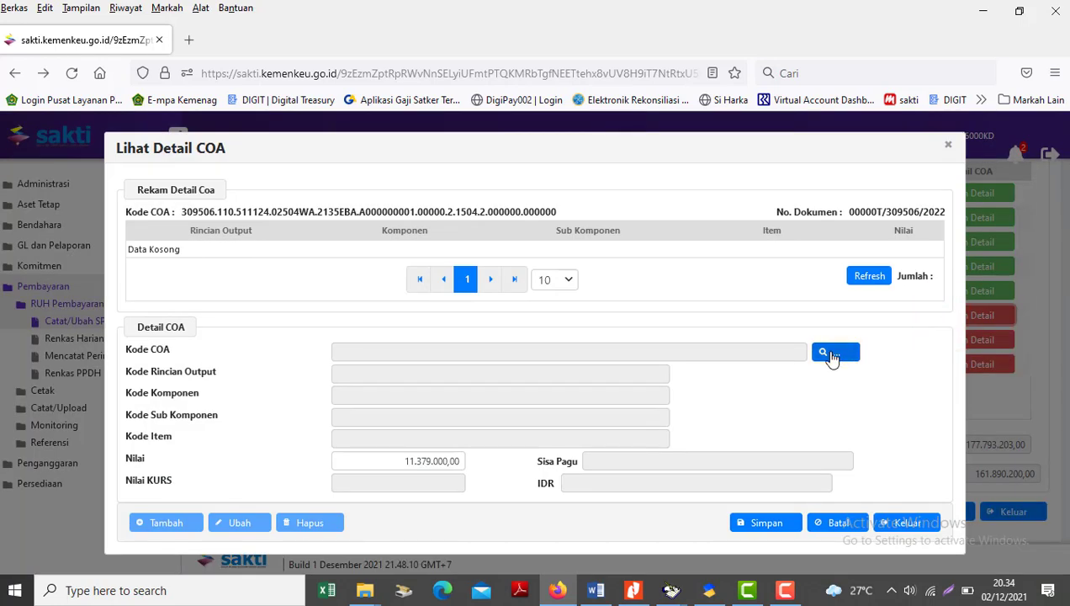
click(831, 355)
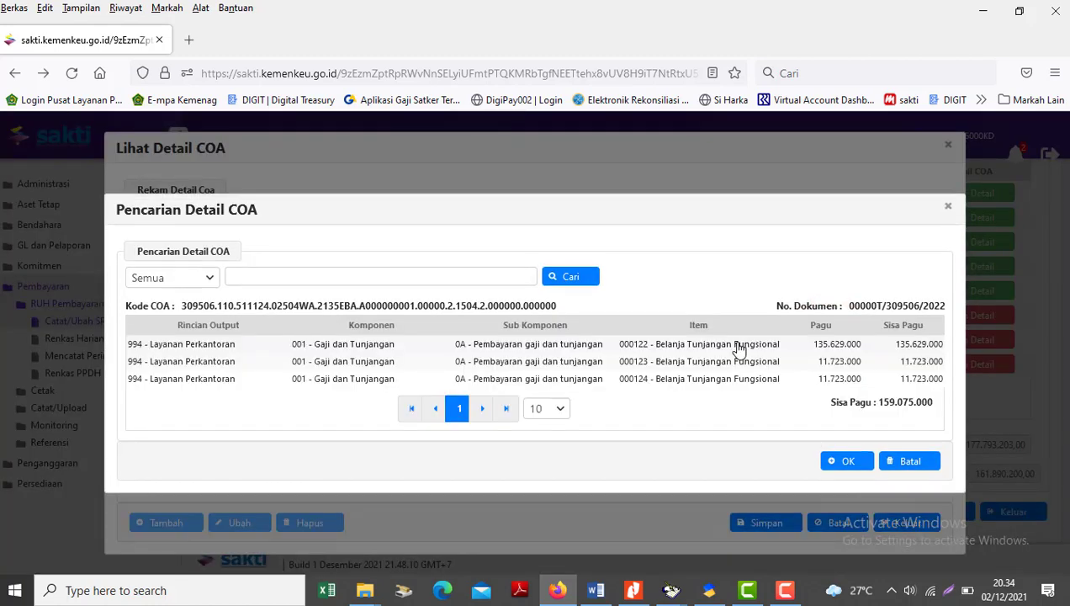
click(709, 334)
click(697, 344)
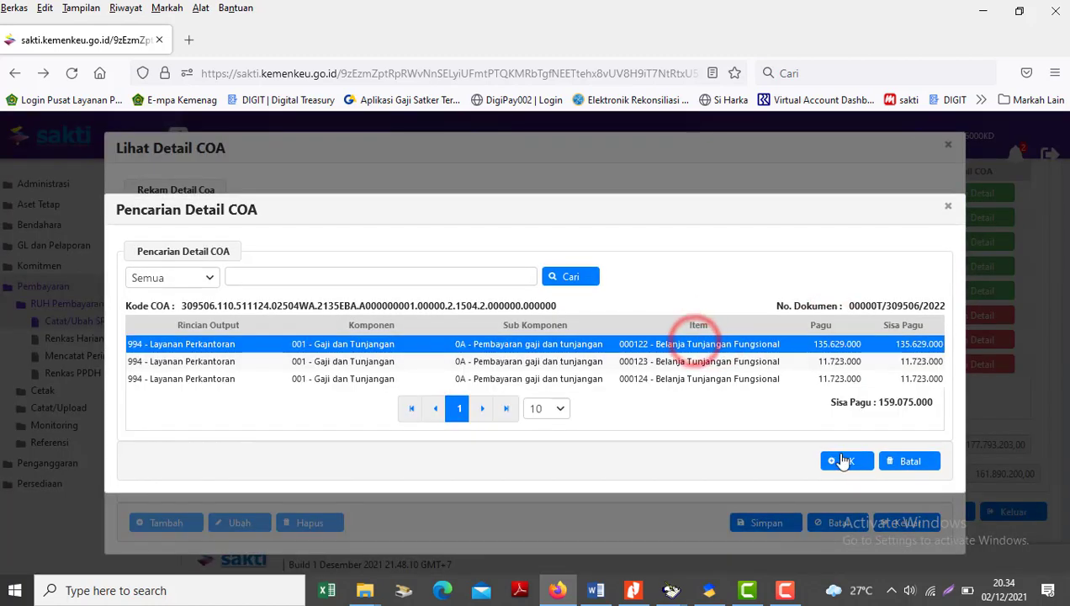
click(839, 463)
click(757, 523)
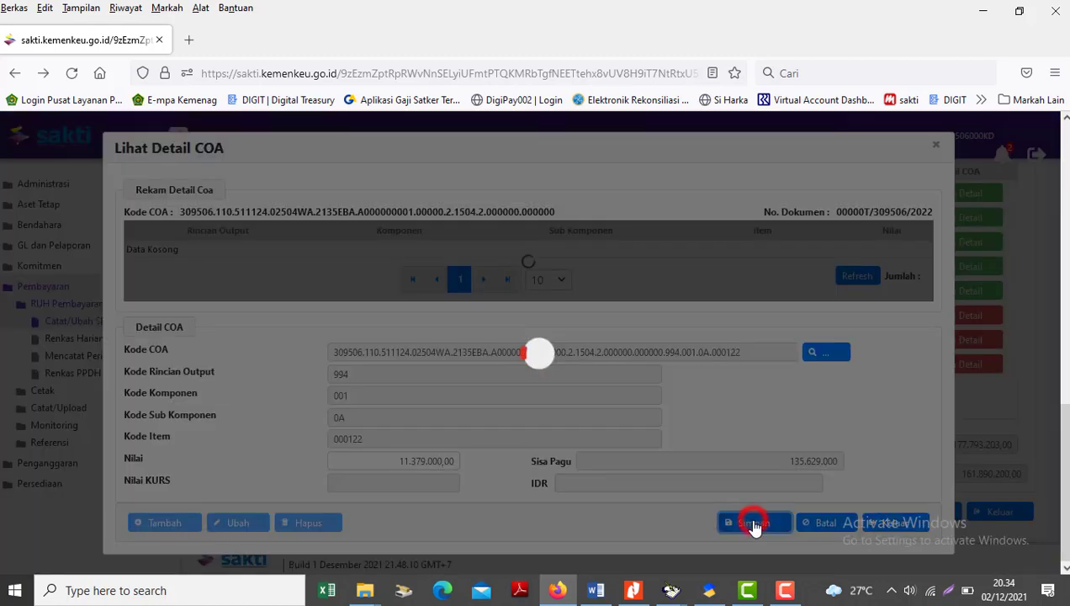
click(893, 523)
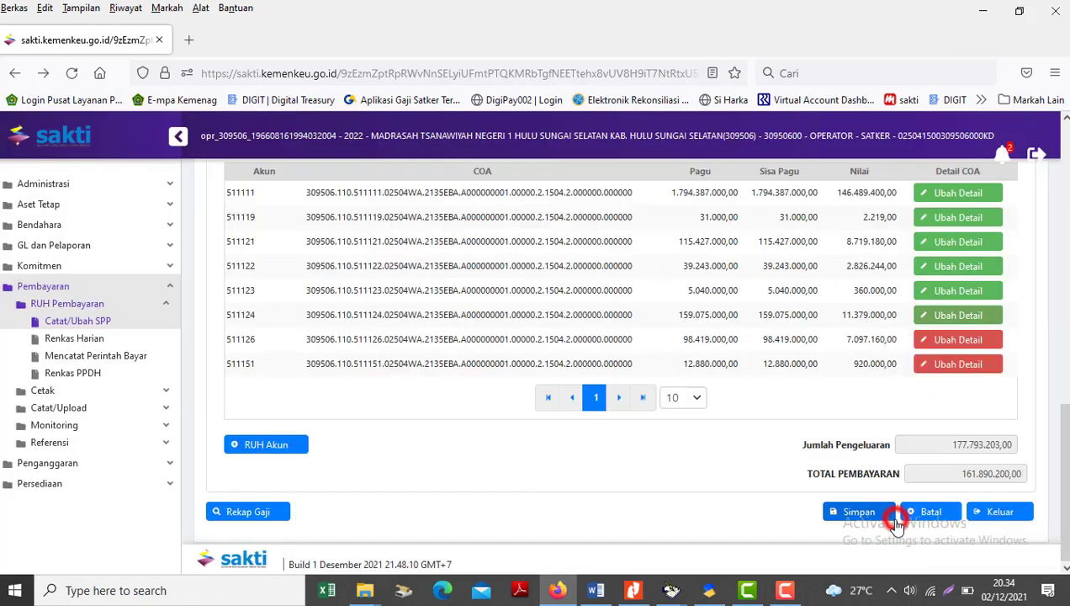
Step: Save account 511126's COA detail as item 000128 Belanja Tunj Beras PNS
click(956, 338)
click(831, 354)
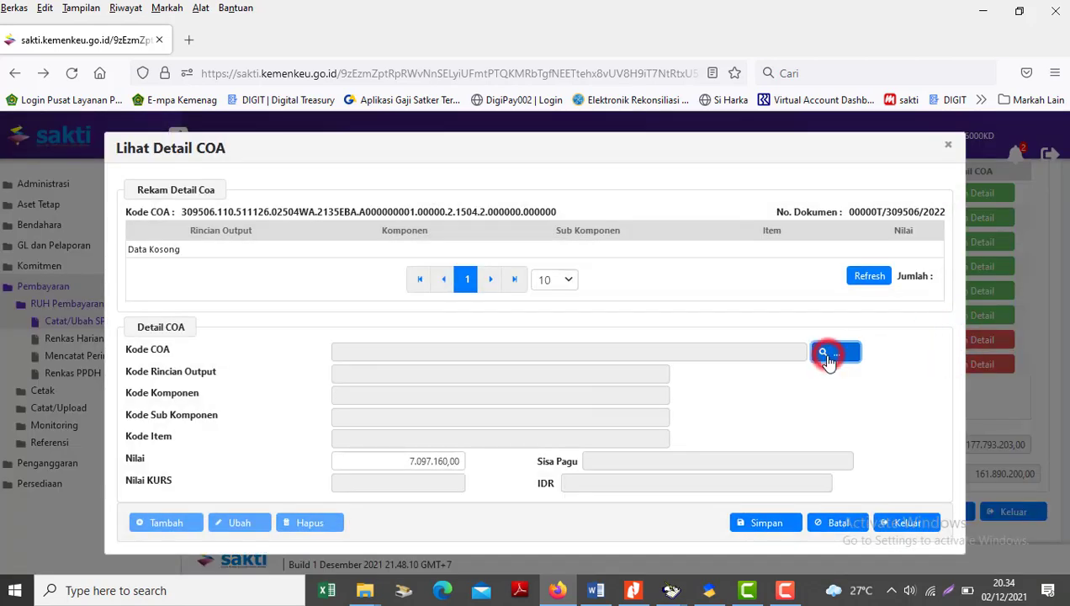
click(774, 361)
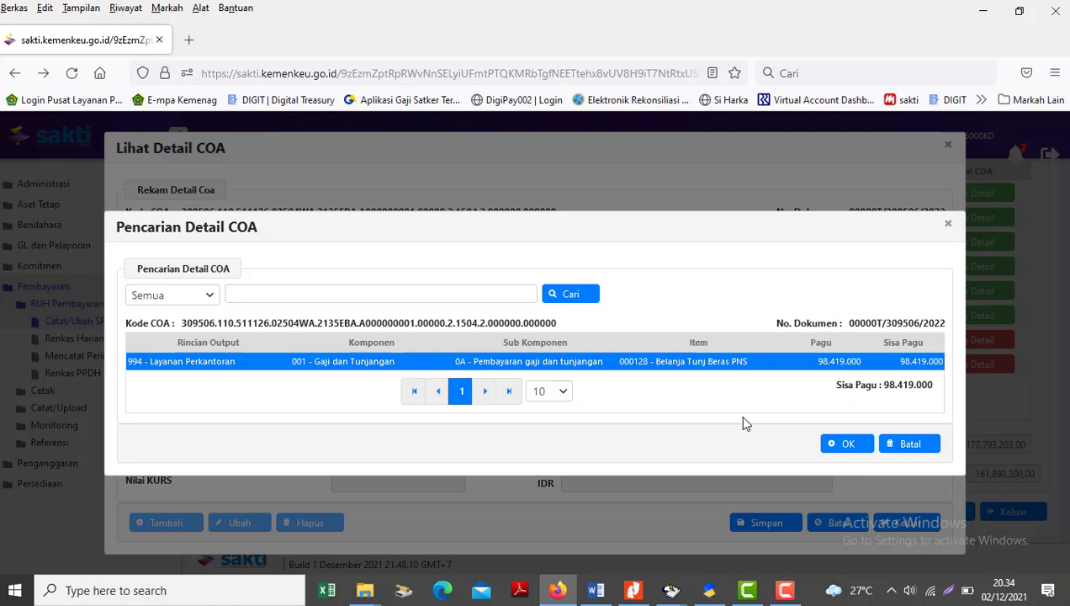
click(844, 449)
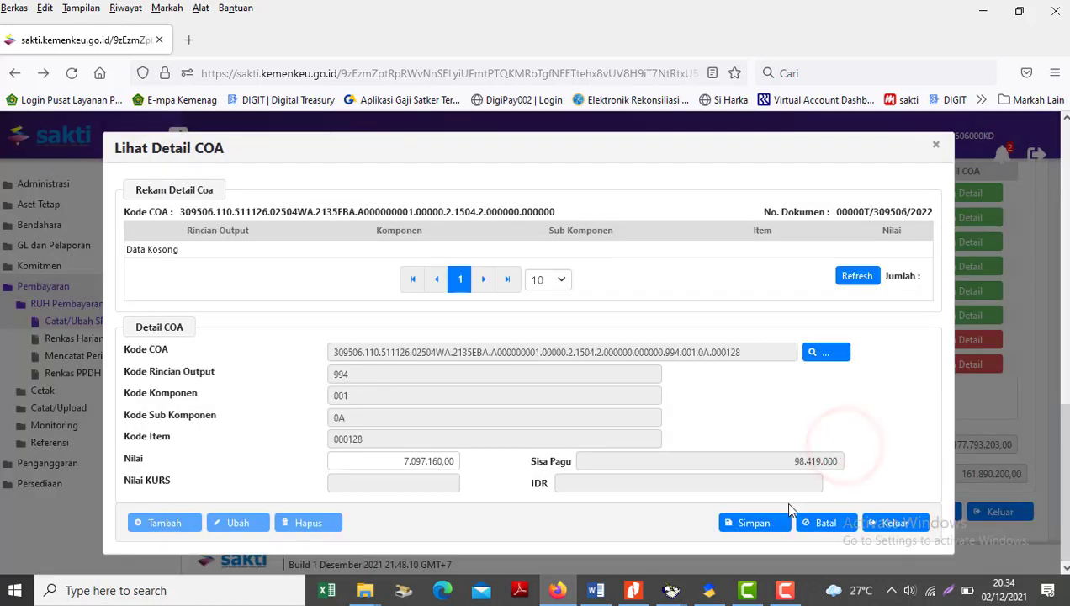
click(748, 525)
click(884, 523)
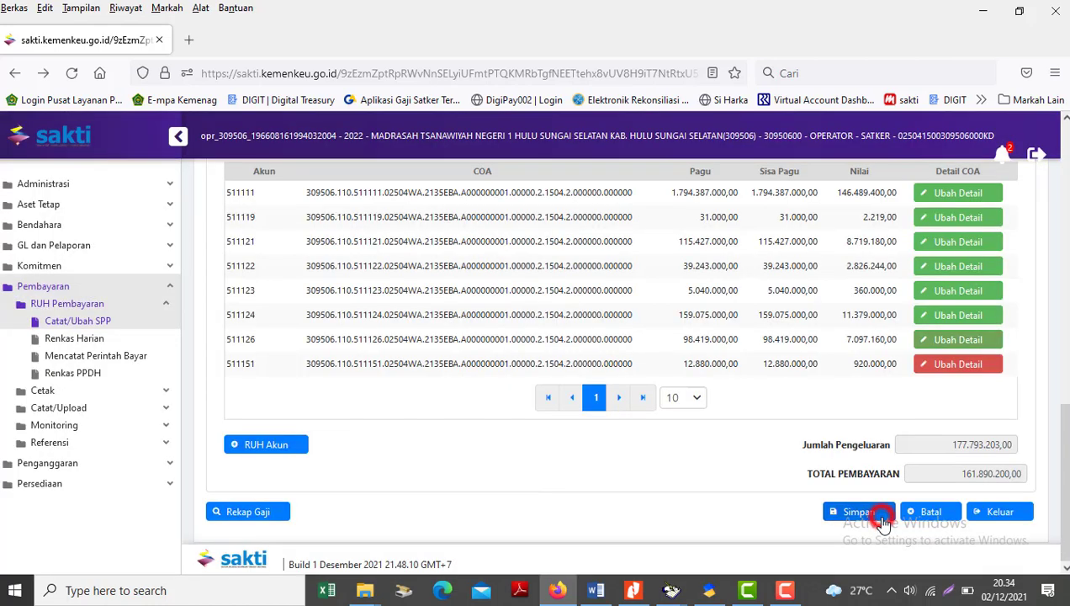
Step: Save account 511151's 920.000 as item 000132 Belanja Tunjangan Umum PNS
click(940, 370)
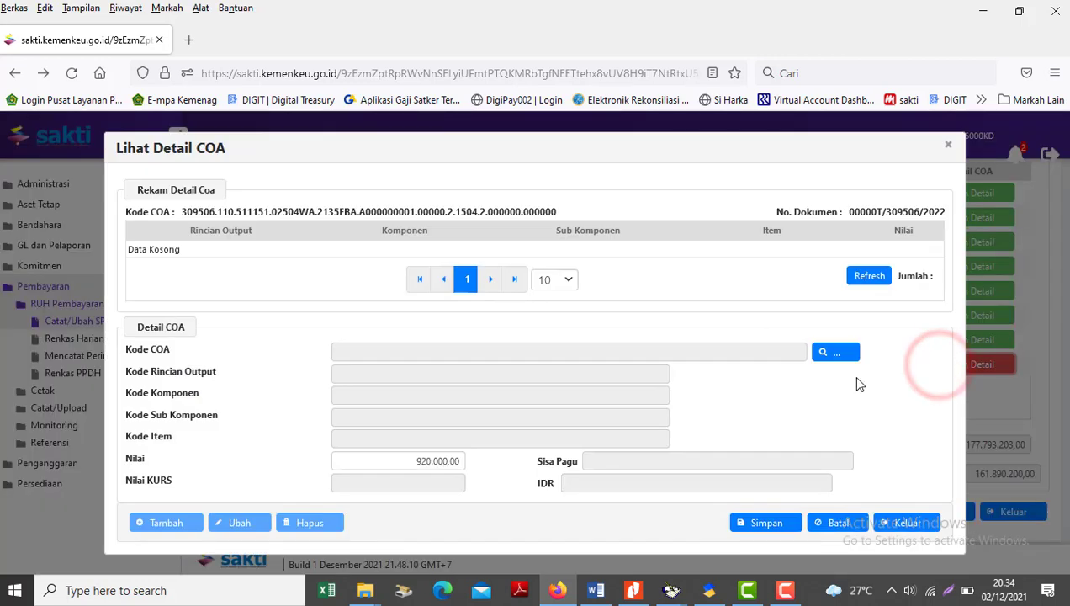
click(823, 354)
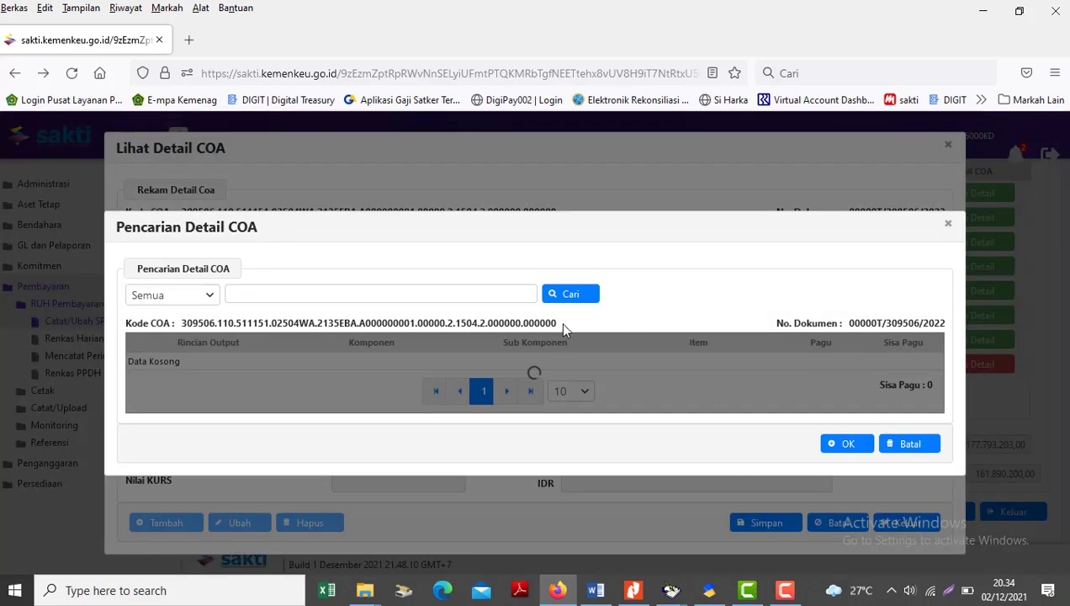
click(576, 343)
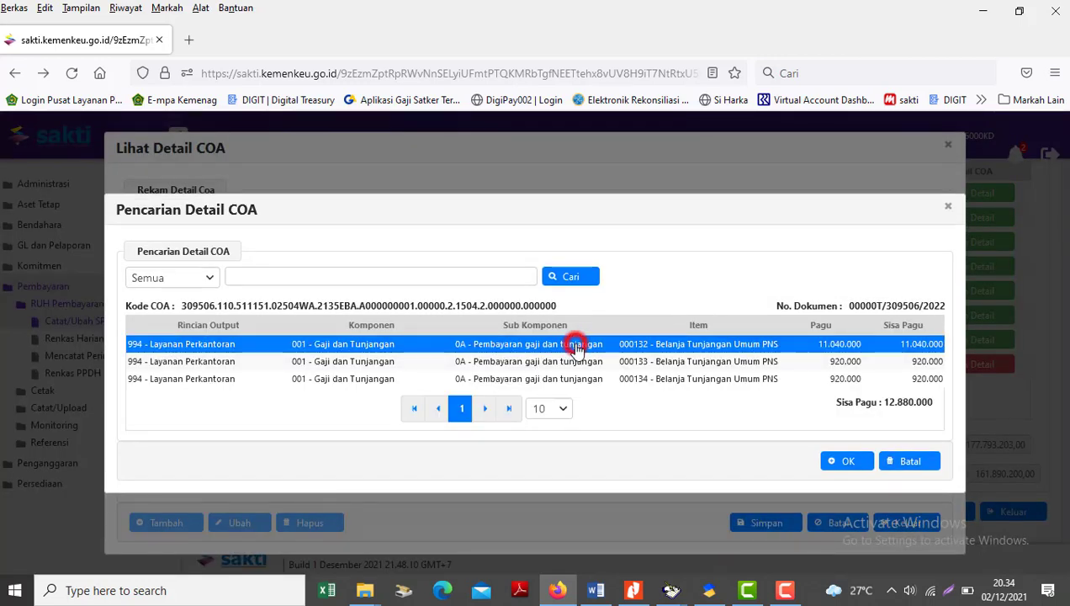
click(844, 463)
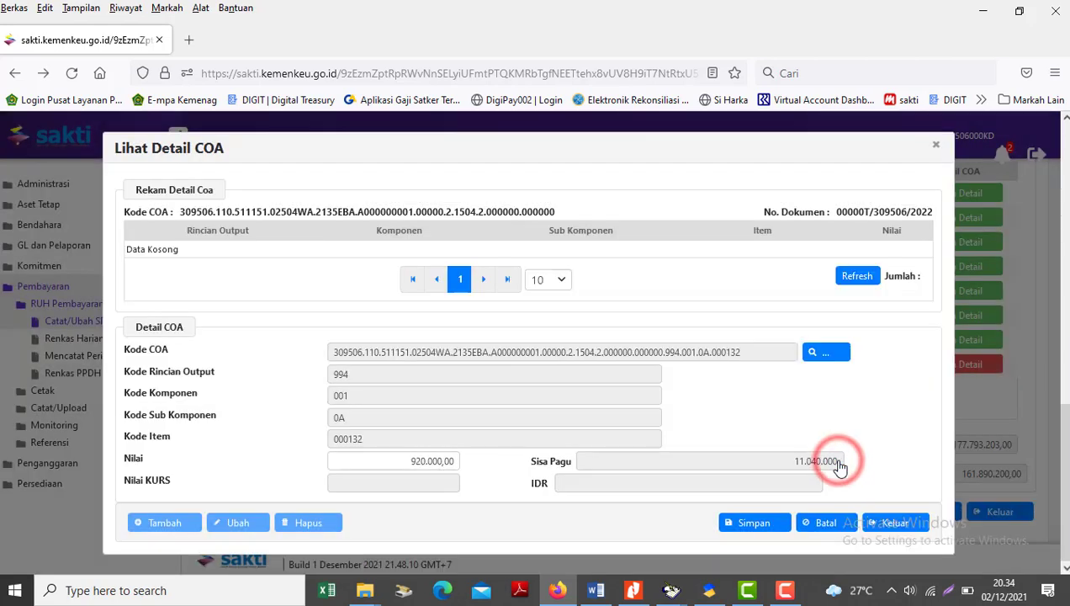
click(756, 528)
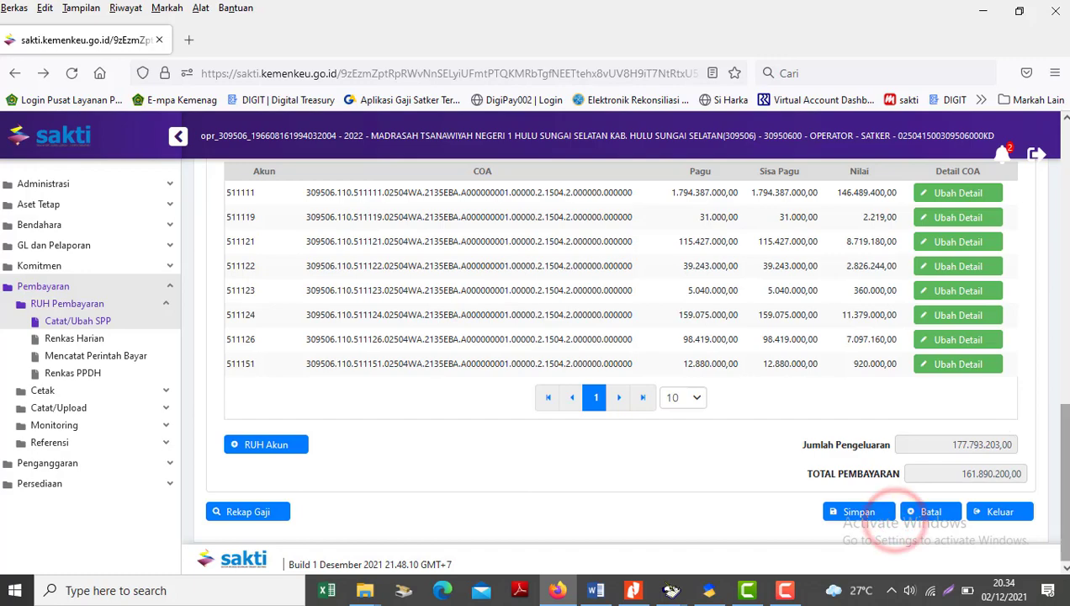
Step: Show deduction accounts 811132 (12.642.773) and 811135 (3.260.230), totalling 15.903.003
drag(1065, 493, 1063, 427)
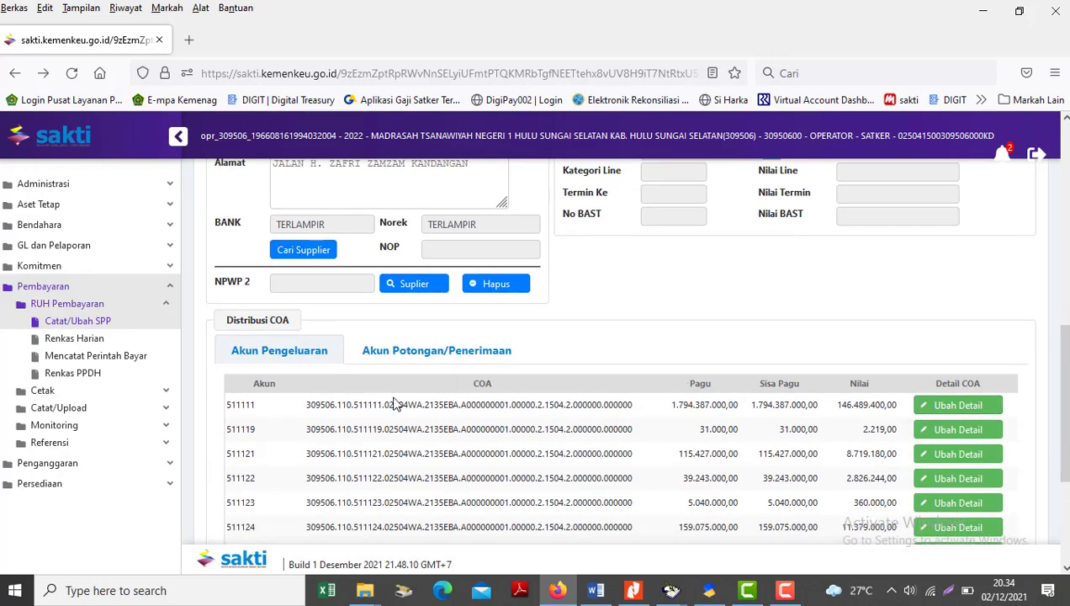
click(376, 352)
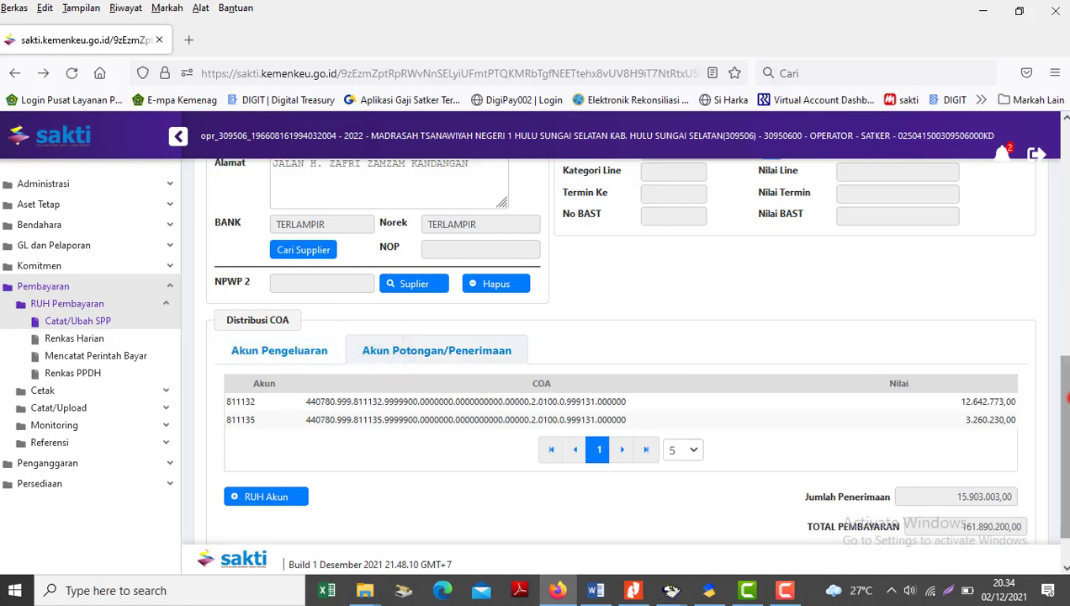
scroll(1062, 394, down, 1)
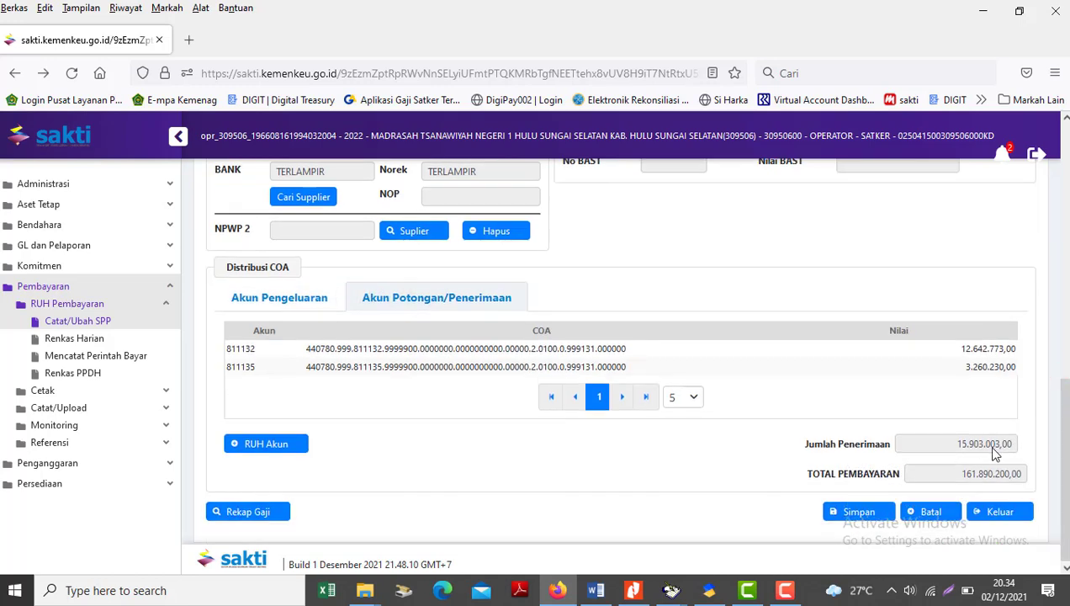
mouse_move(673, 590)
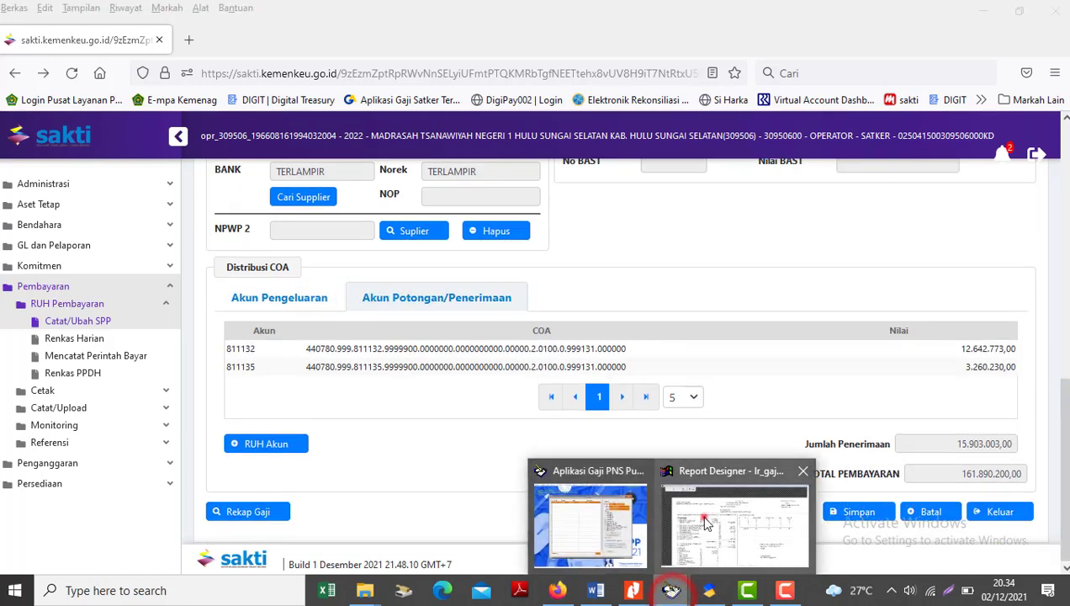
click(703, 518)
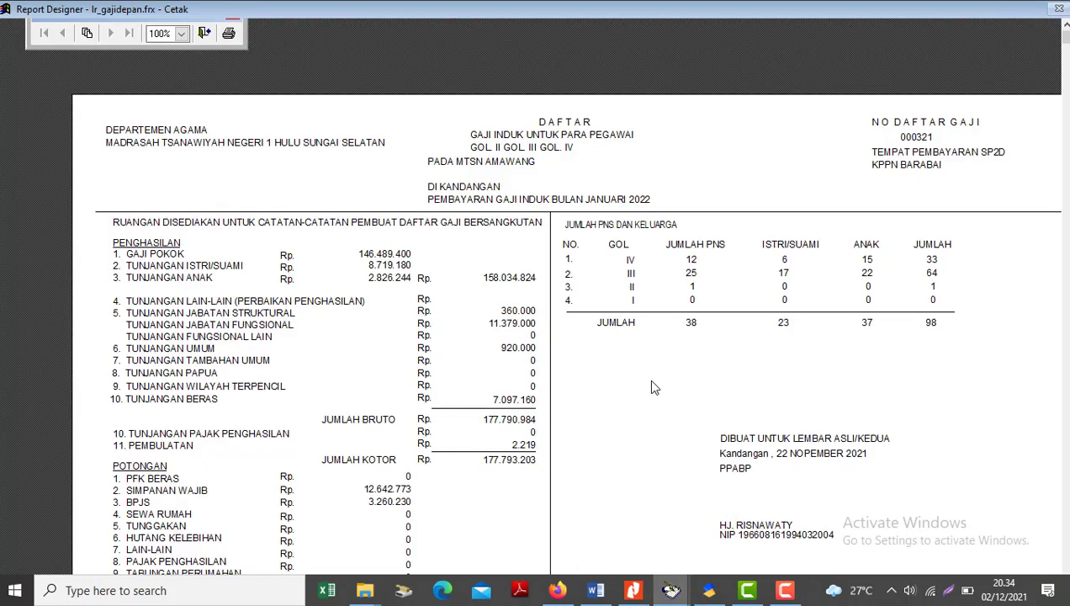
click(411, 515)
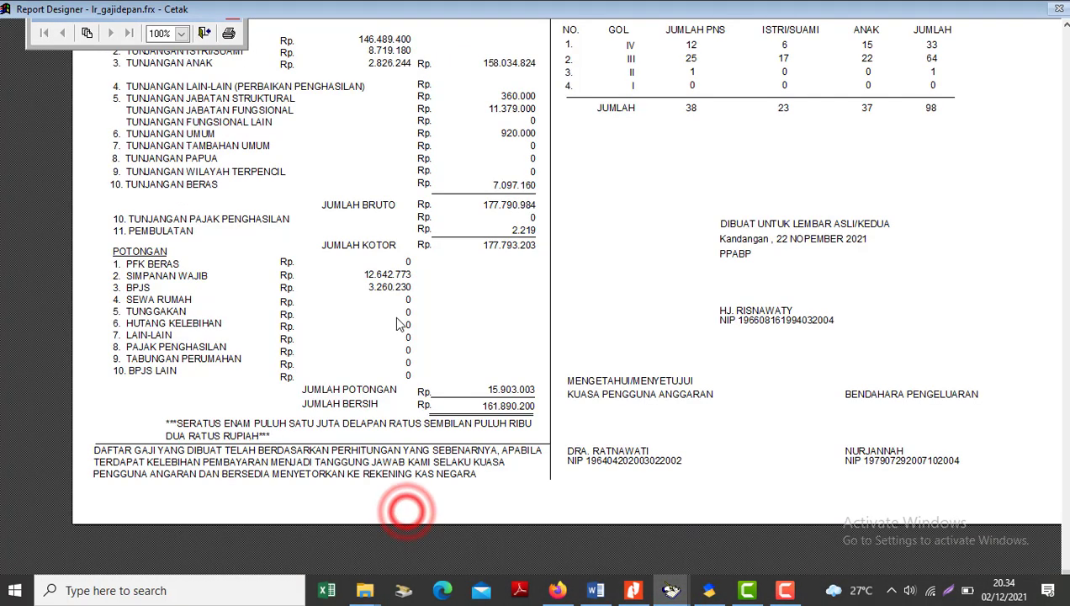
key(alt+Tab)
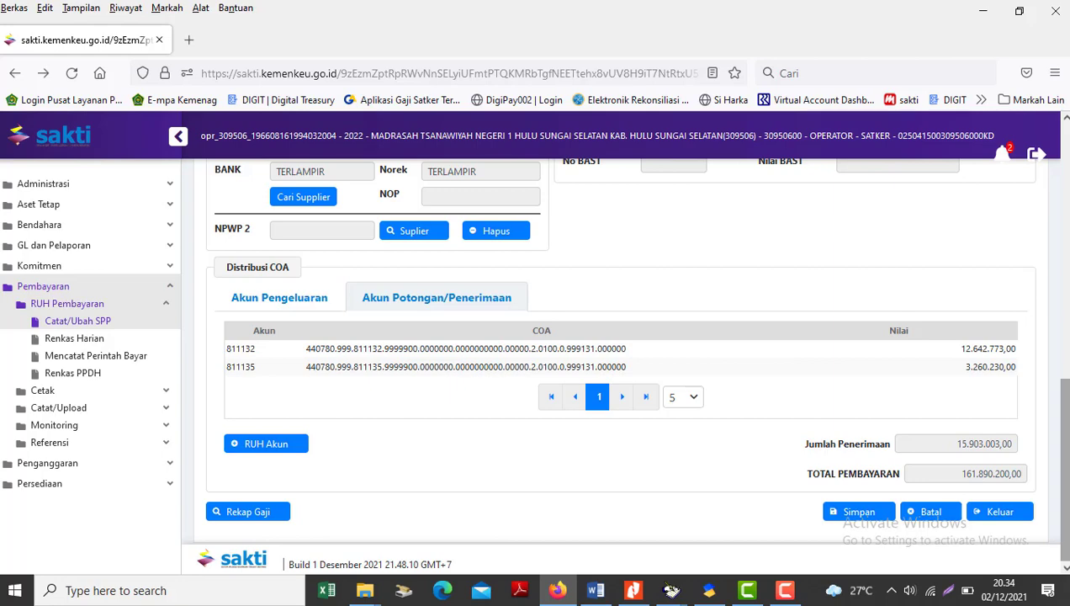
Step: Review the Akun Pengeluaran list (177.793.203 against payment 161.890.200) and save the SPP
click(278, 296)
scroll(623, 353, down, 3)
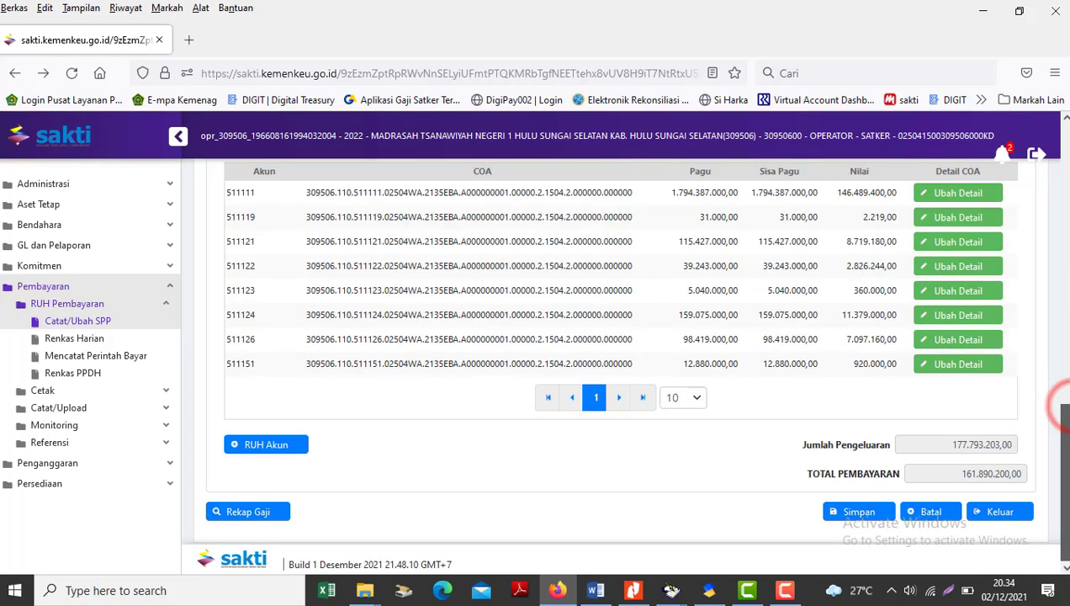
scroll(623, 354, up, 8)
scroll(623, 354, up, 2)
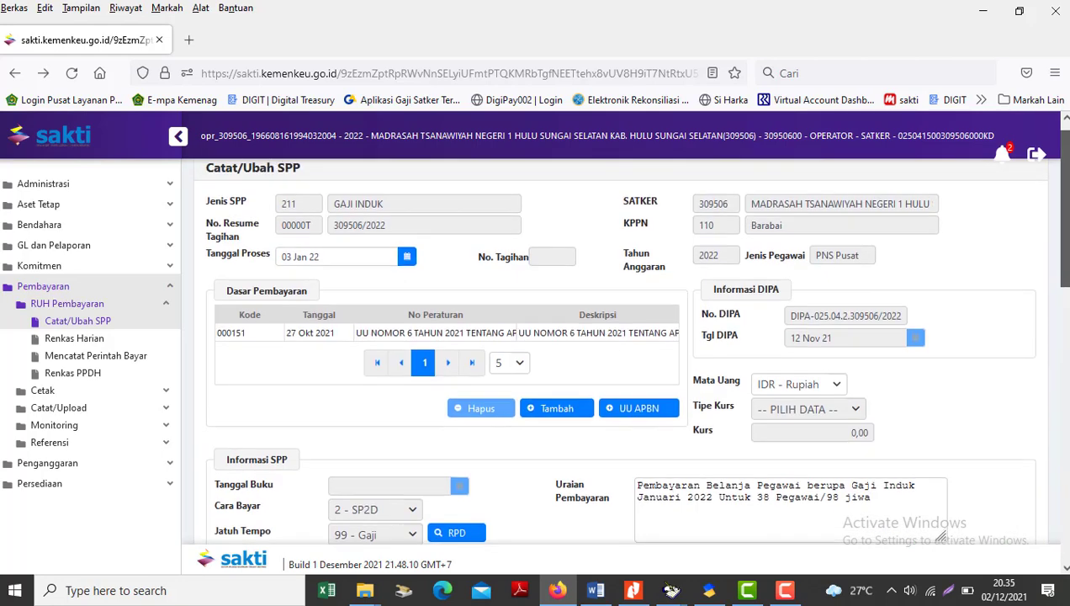
scroll(622, 353, down, 2)
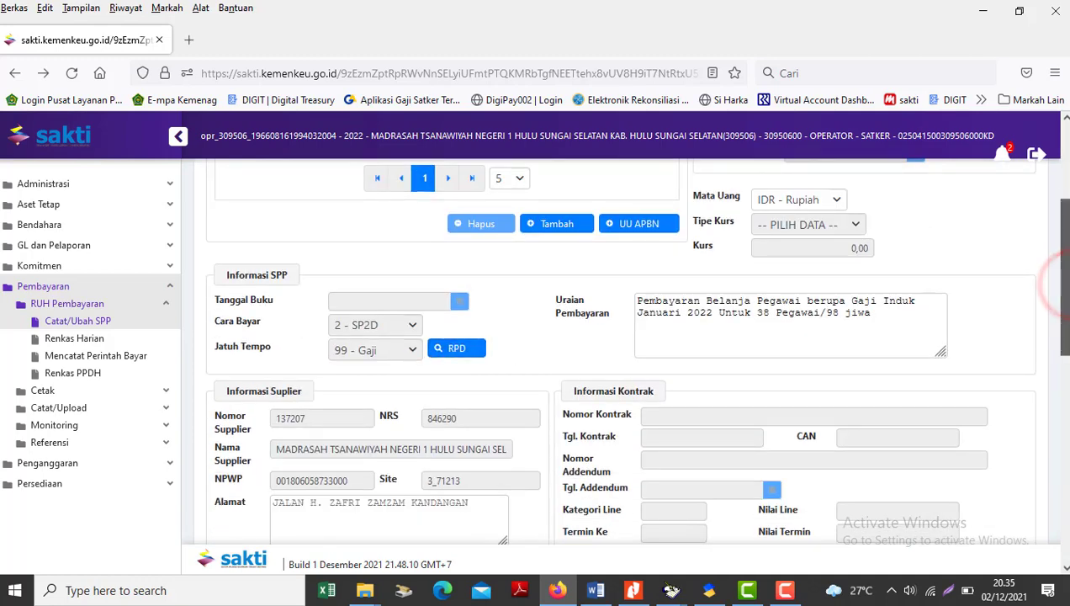
scroll(1062, 285, down, 3)
scroll(1062, 285, down, 2)
scroll(1061, 284, up, 10)
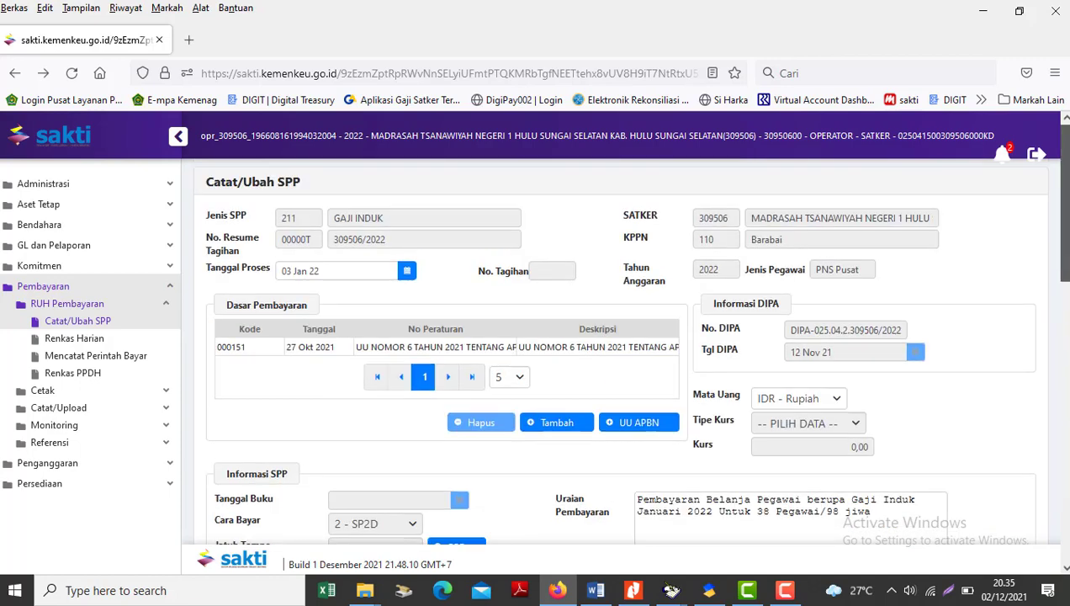
scroll(619, 349, down, 10)
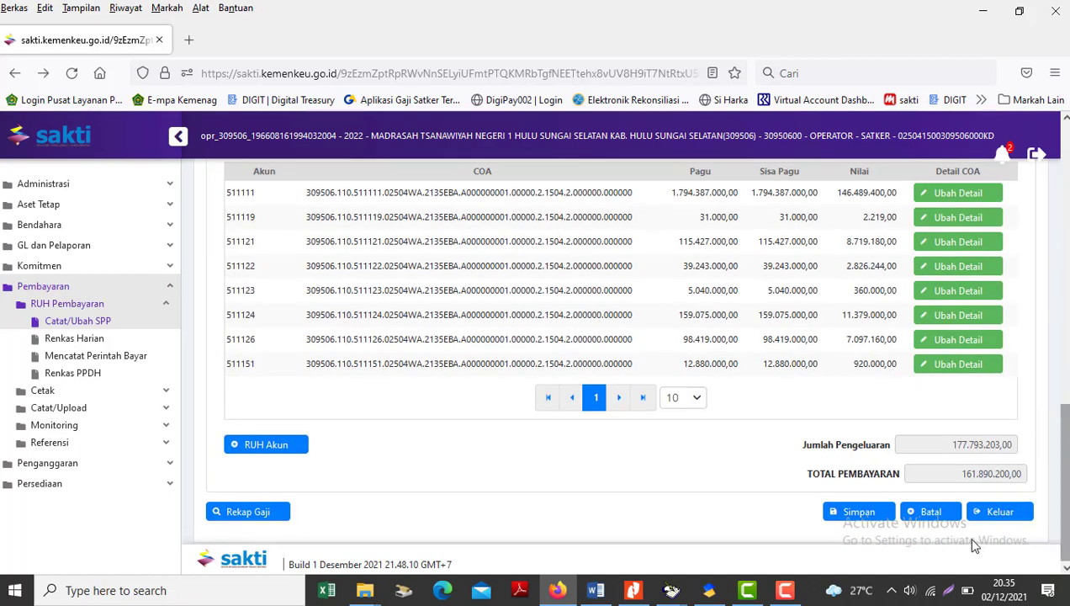
click(851, 512)
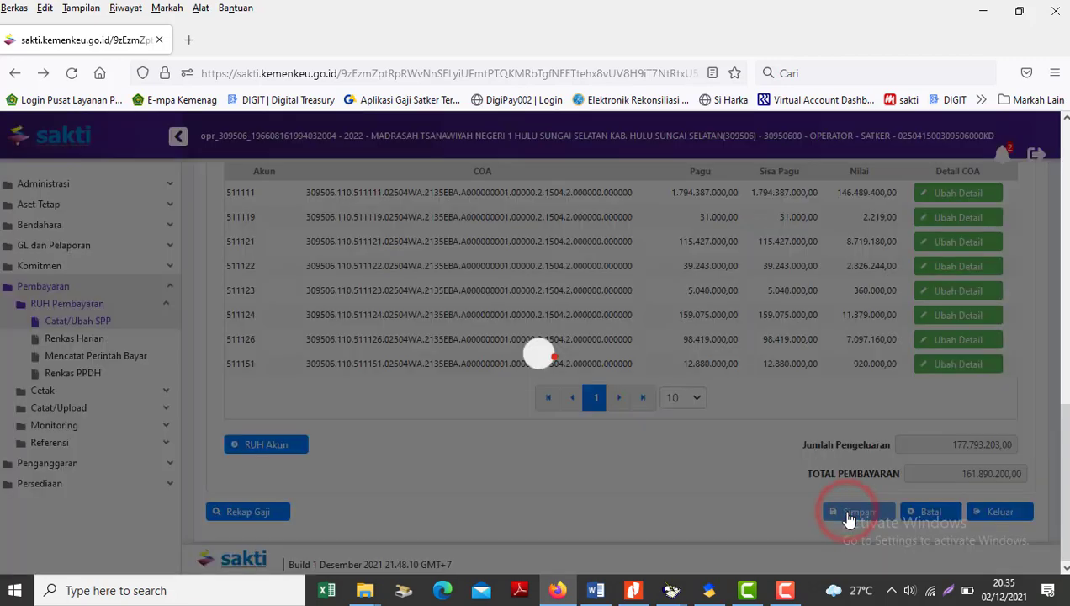
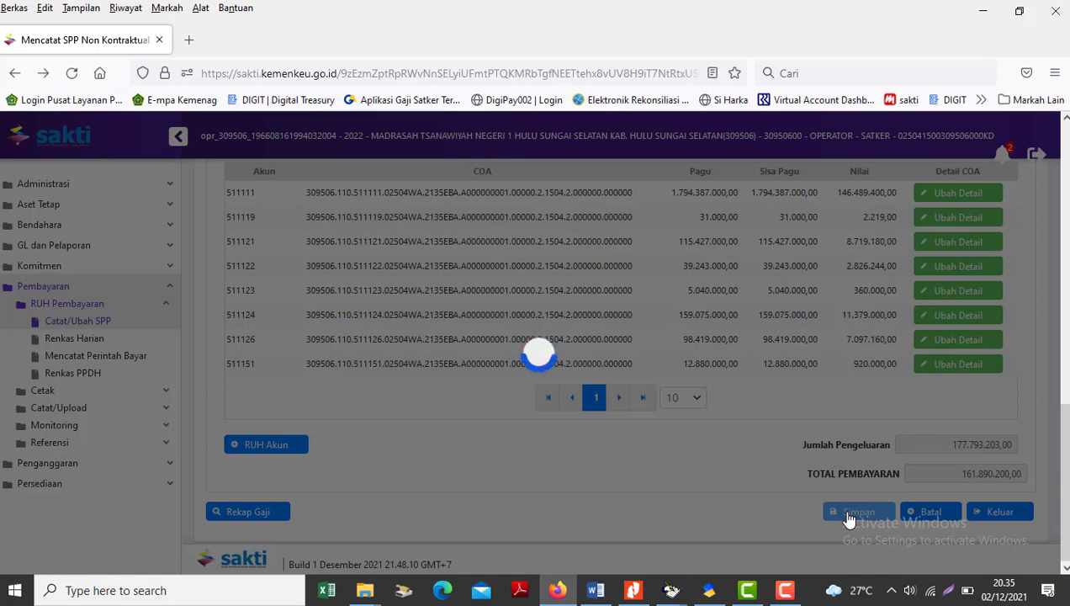
Step: Switch to the Word guide and place the caret after the CATAT/UBAH SPP line
click(596, 590)
click(446, 428)
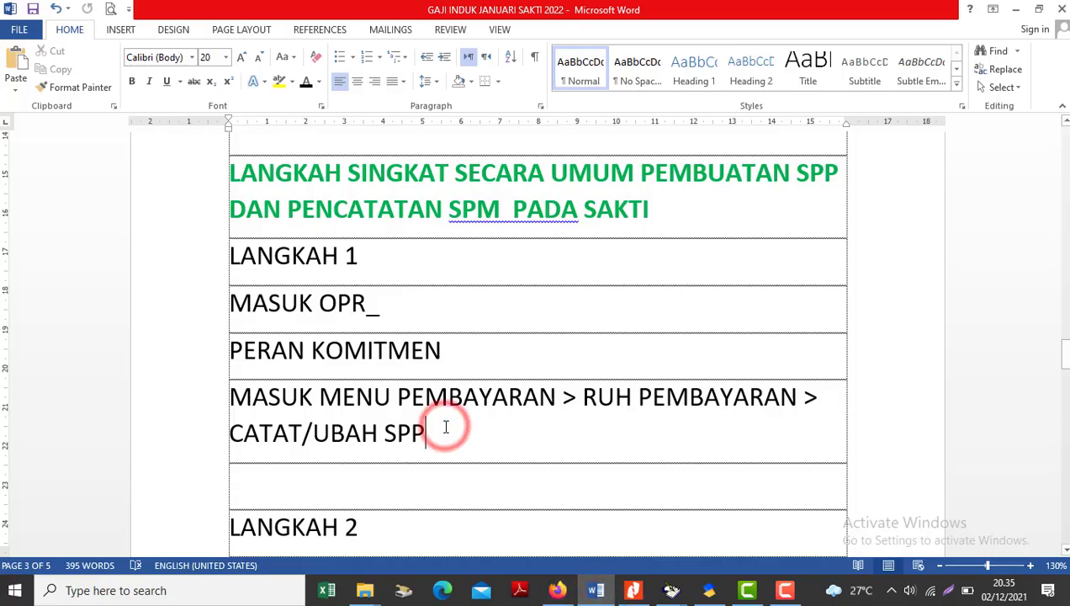
Step: Skim down the Word notes, then scroll through the PDF guide's Distribusi COA pages
scroll(446, 428, down, 5)
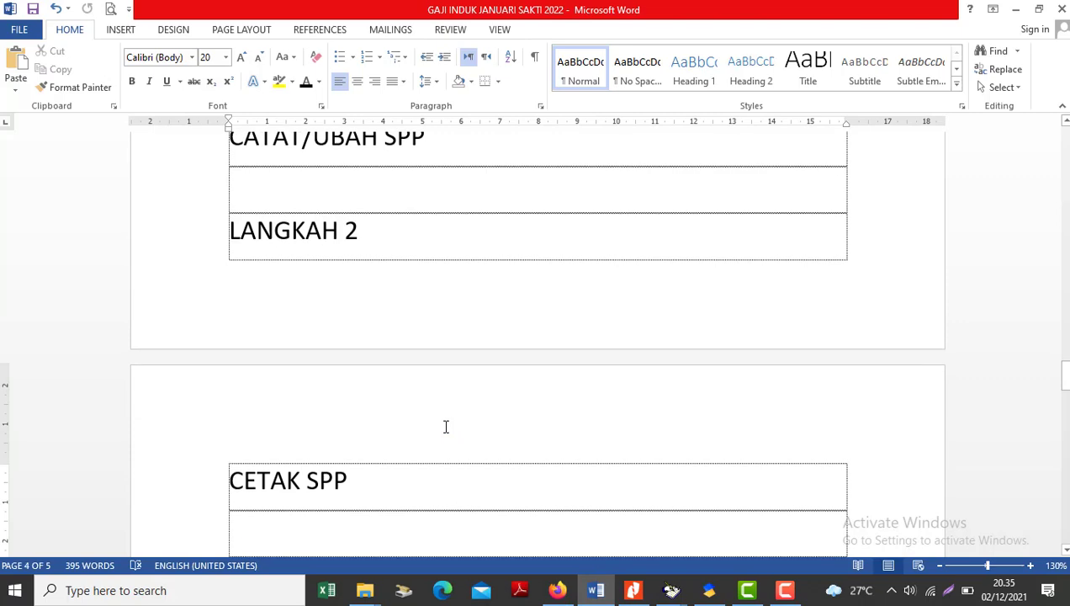
scroll(446, 427, down, 4)
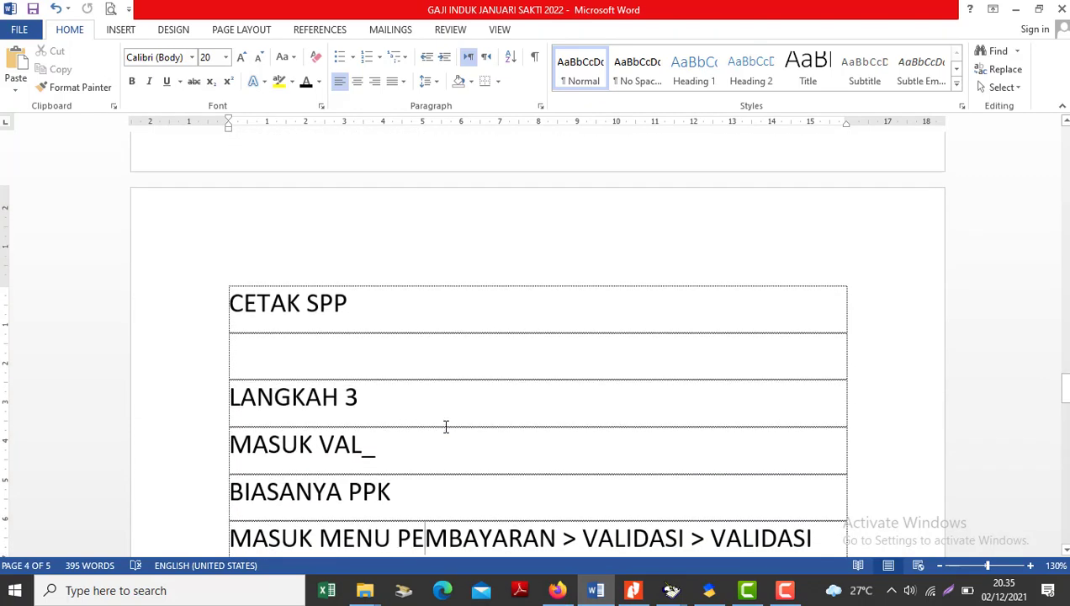
scroll(446, 427, down, 2)
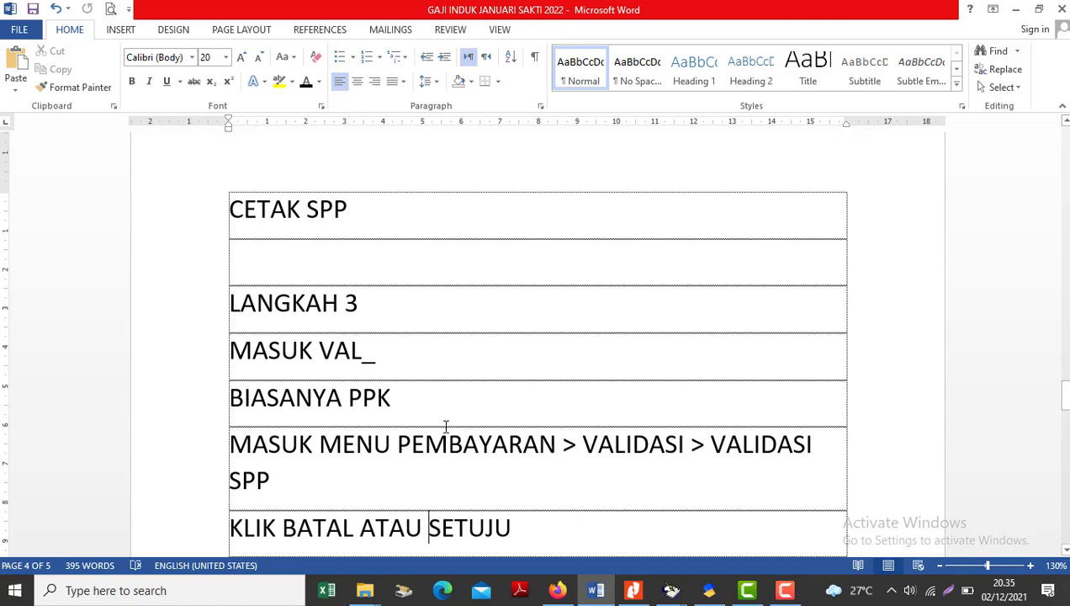
key(alt+Tab)
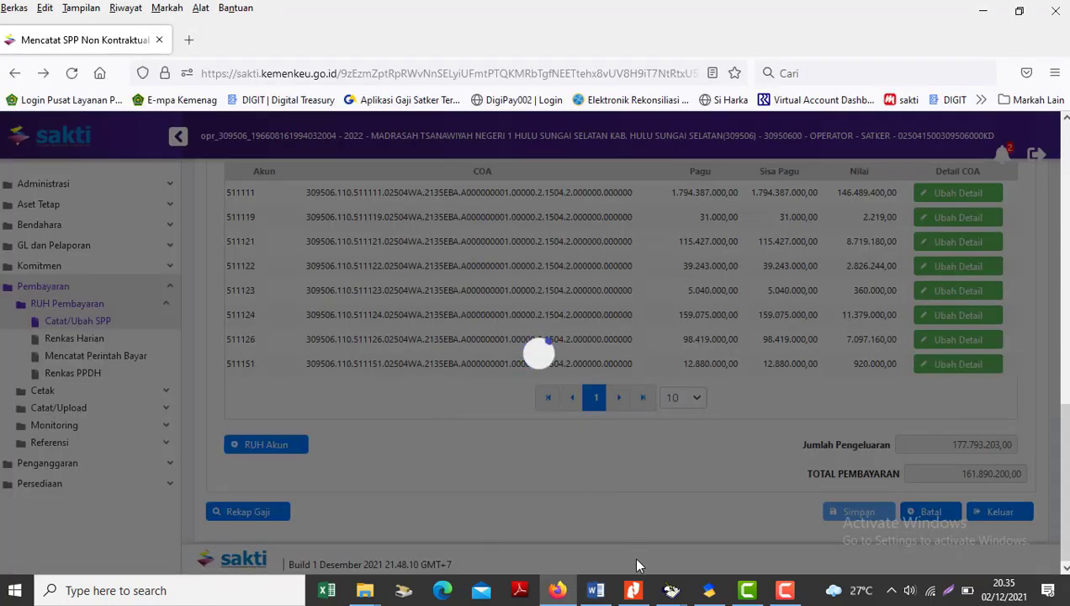
click(633, 589)
click(525, 487)
scroll(533, 493, down, 3)
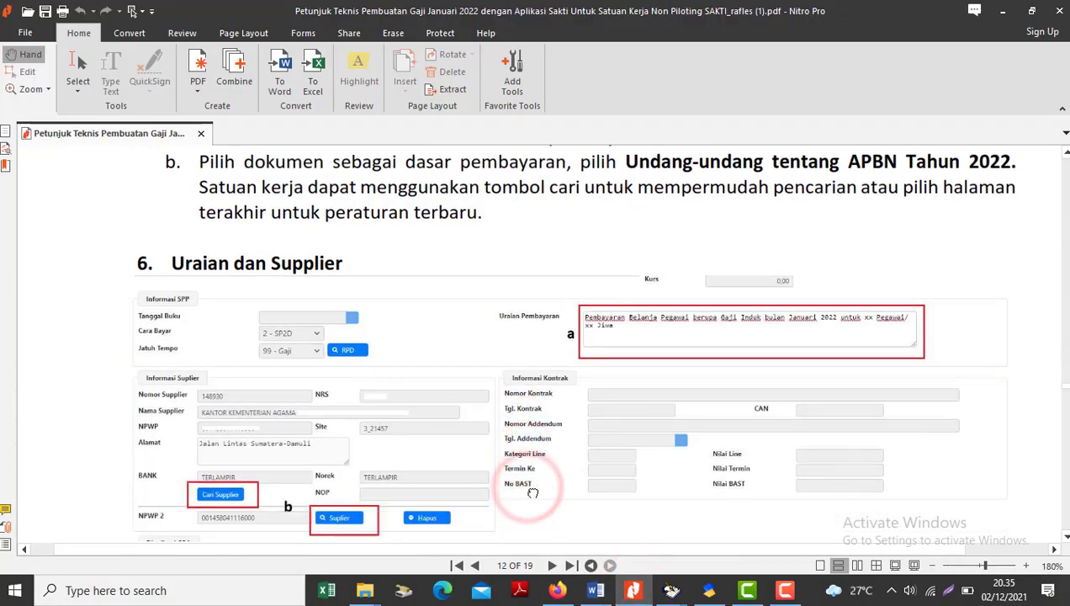
scroll(532, 493, down, 10)
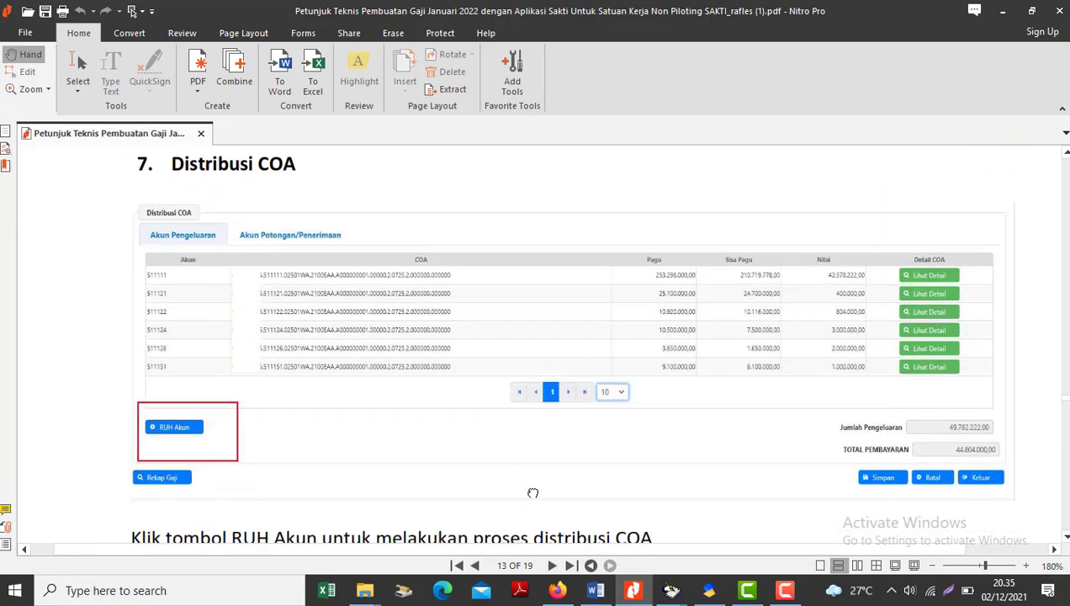
scroll(532, 493, down, 1)
Step: Back in the Word notes, read down the table from LANGKAH 3 onward
click(596, 589)
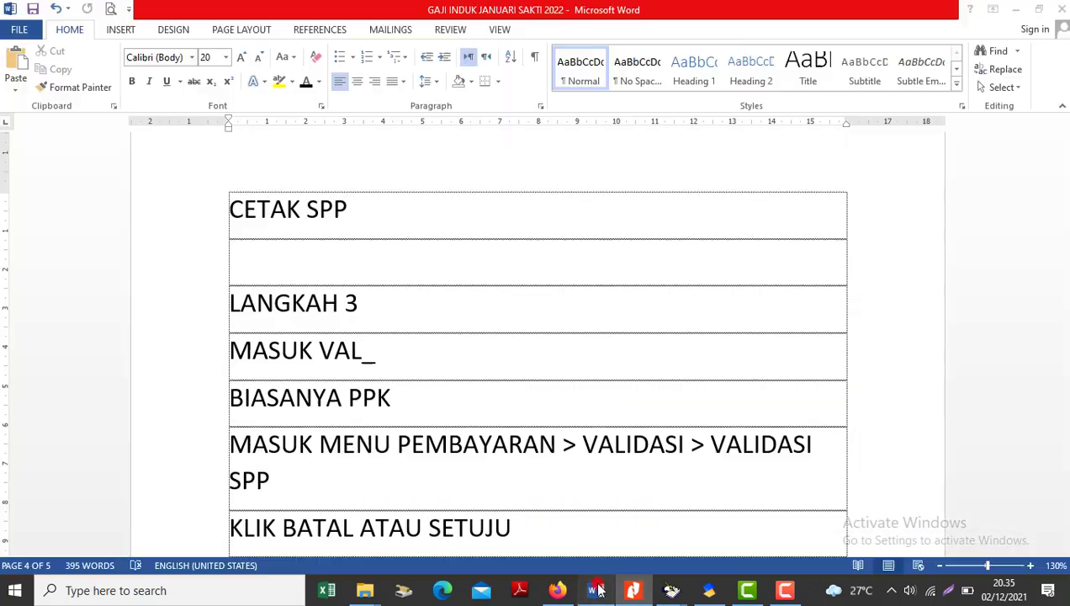
click(364, 280)
scroll(362, 279, down, 1)
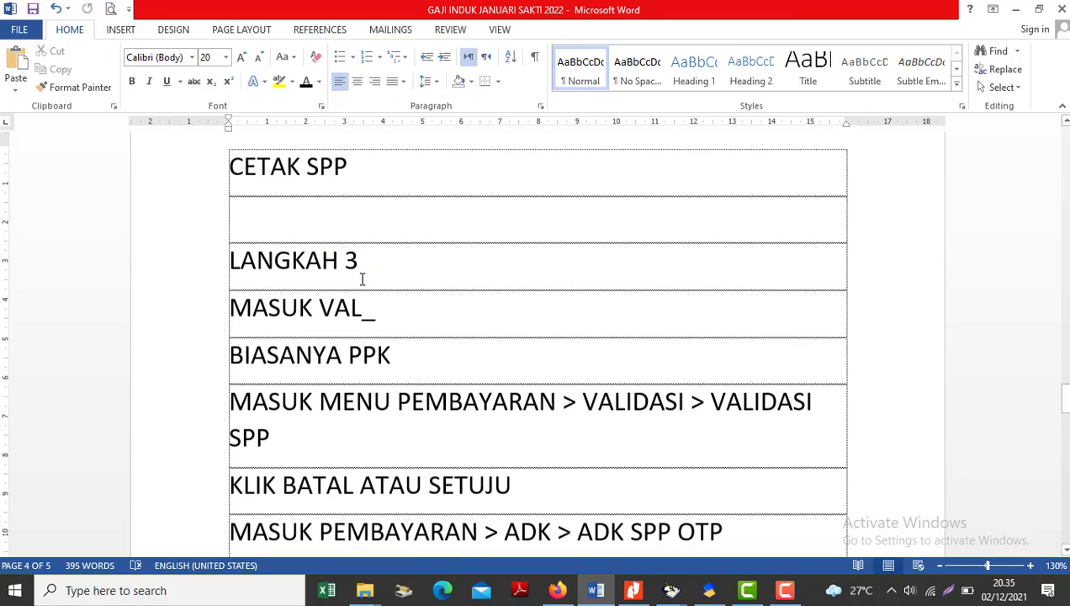
scroll(362, 279, down, 3)
scroll(362, 279, down, 1)
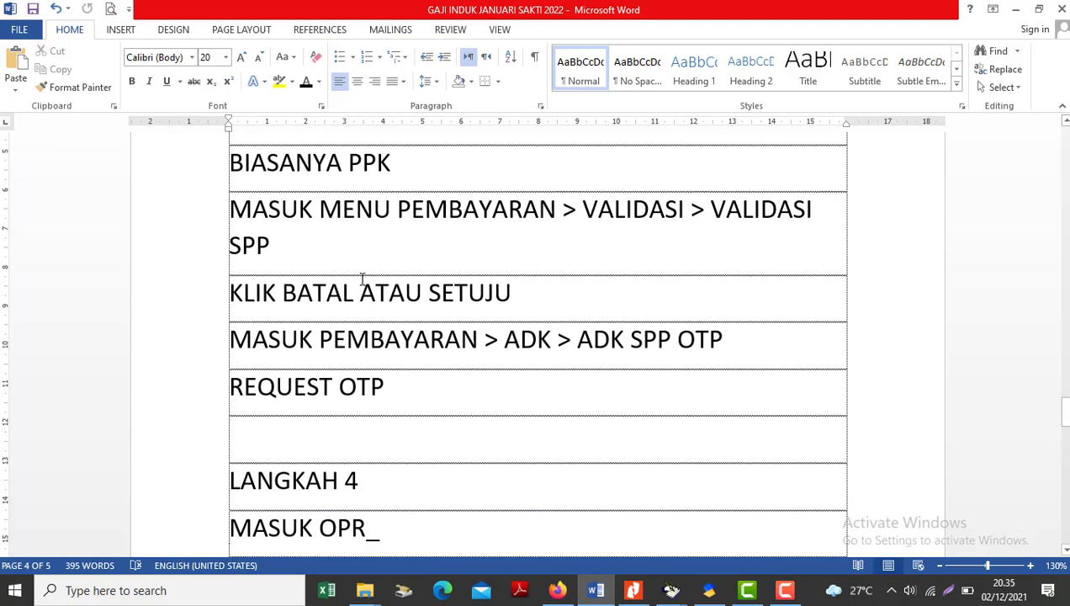
scroll(361, 279, down, 1)
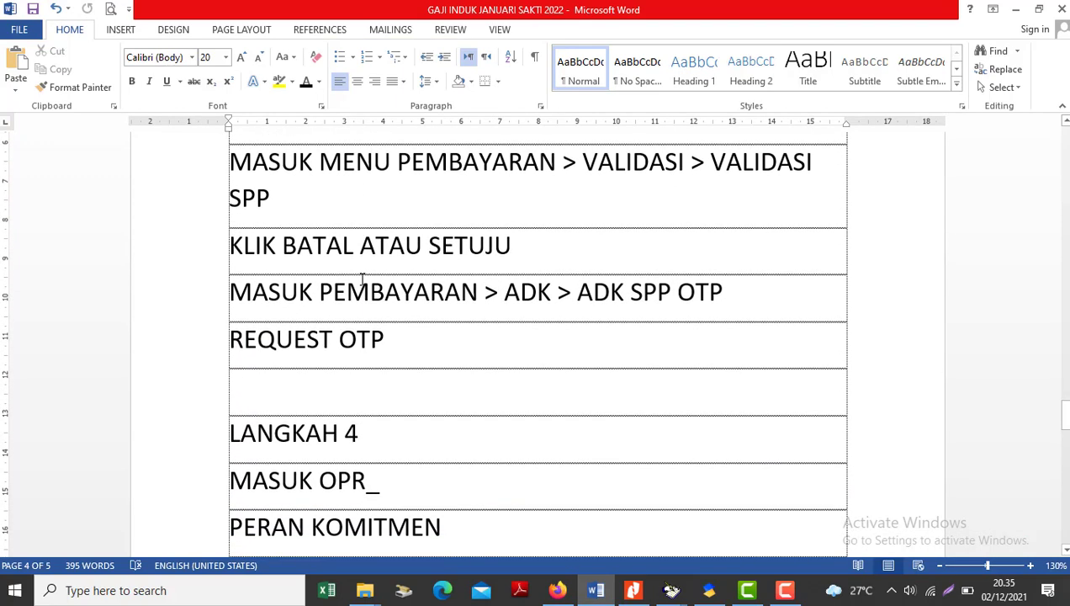
click(362, 279)
scroll(362, 279, down, 4)
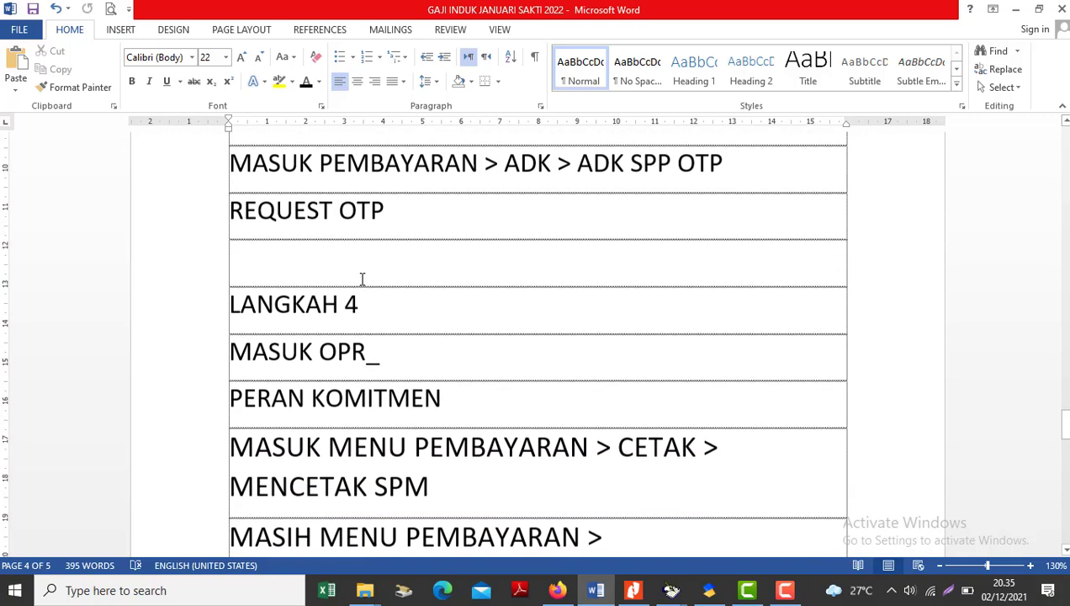
scroll(362, 279, down, 1)
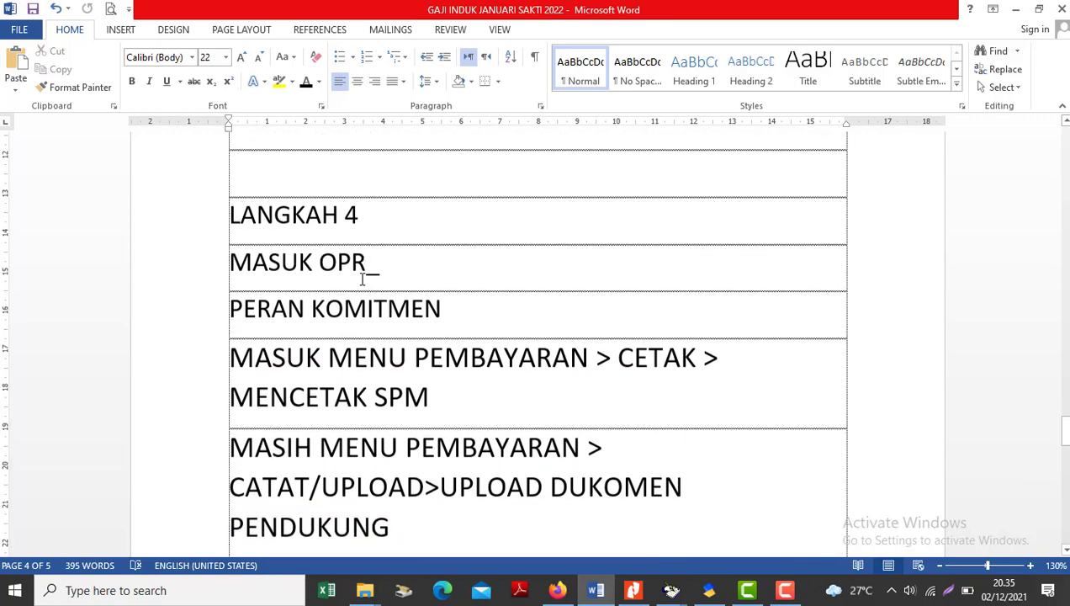
Step: Step through the supporting-document upload, PEJABAT SPM, VALIDASI SPM and SELESAI! rows
click(376, 452)
key(Down)
key(Down)
key(Down)
key(Down)
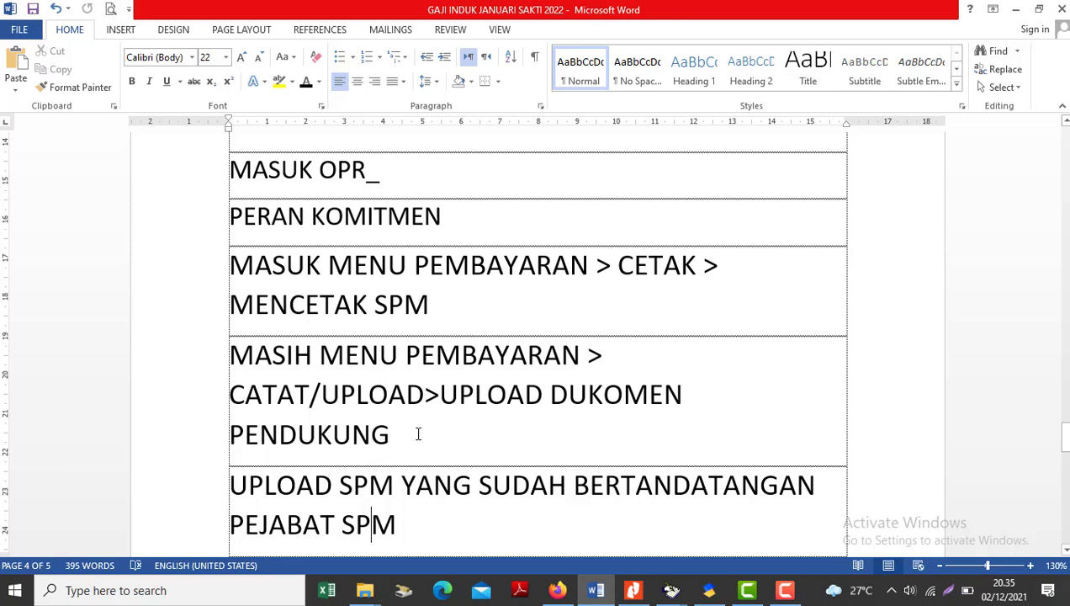
click(388, 435)
scroll(389, 436, down, 3)
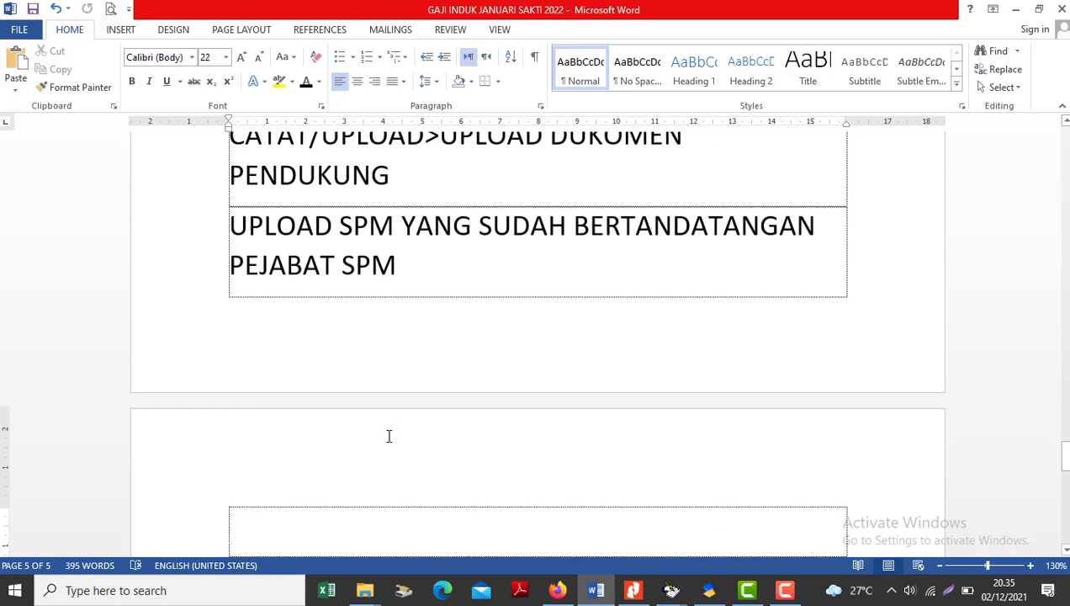
click(387, 304)
key(Down)
key(Down)
key(Down)
key(Down)
key(Down)
key(Down)
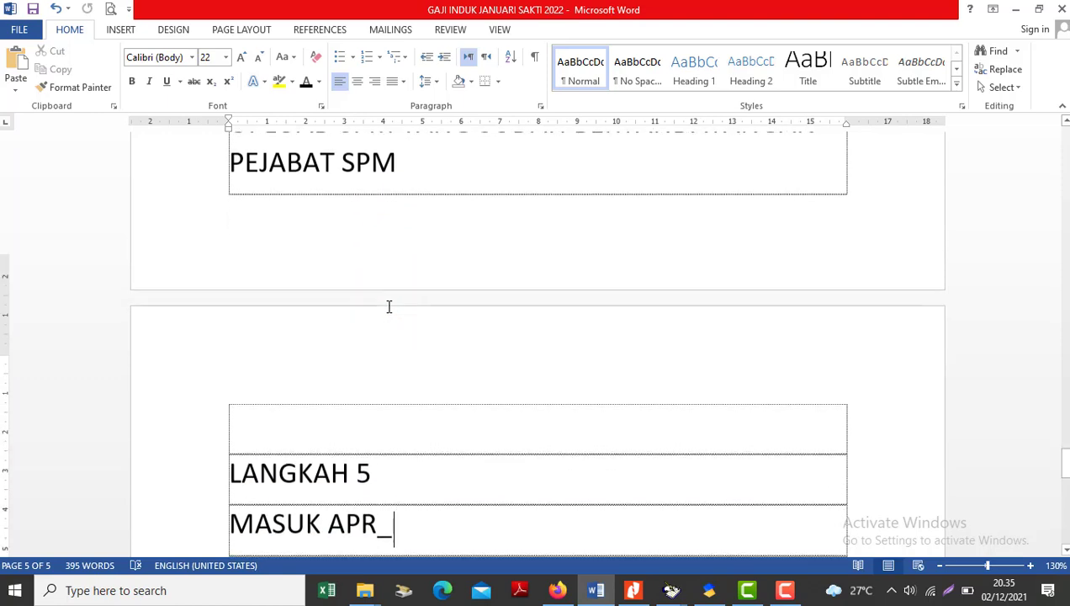
key(Down)
key(Down)
key(Down)
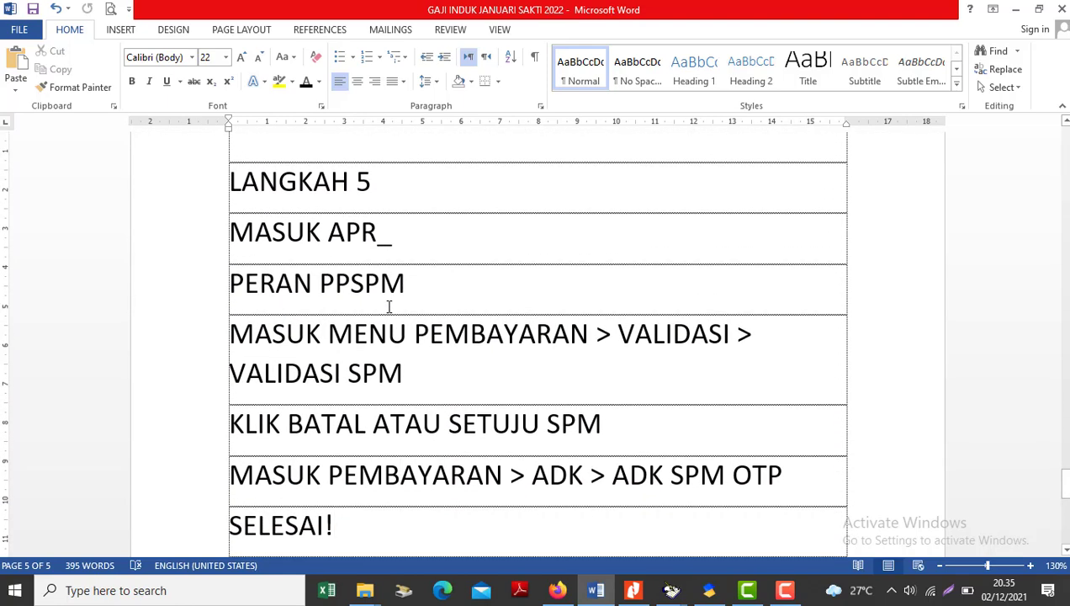
key(Down)
key(Down)
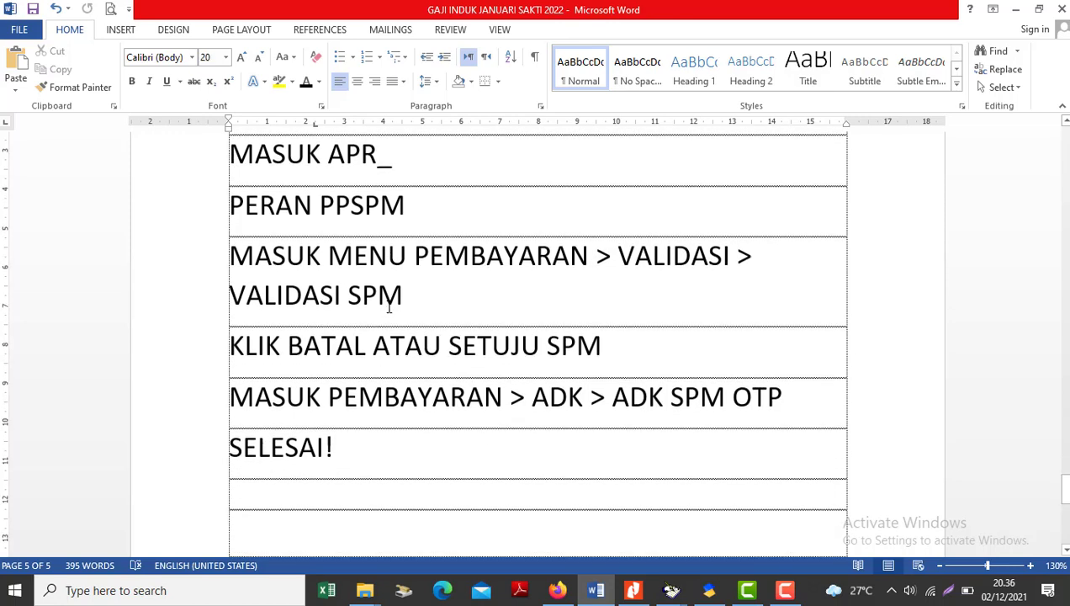
key(alt+Tab)
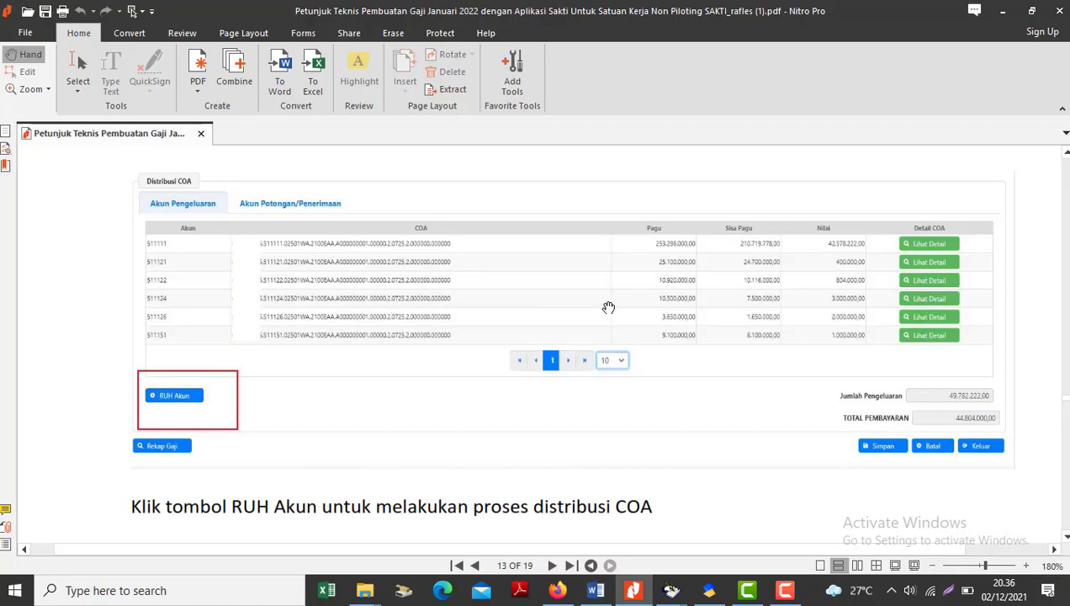
Step: Tick row 00001T, the January 2022 Gaji Induk SPP, then go back to PDF page 13
click(557, 591)
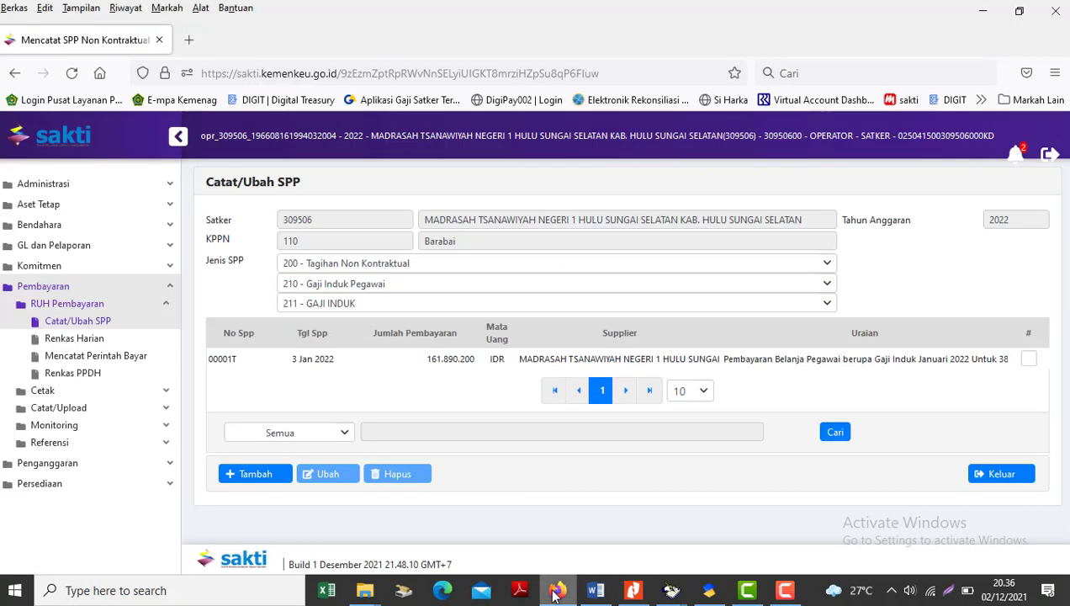
click(1028, 360)
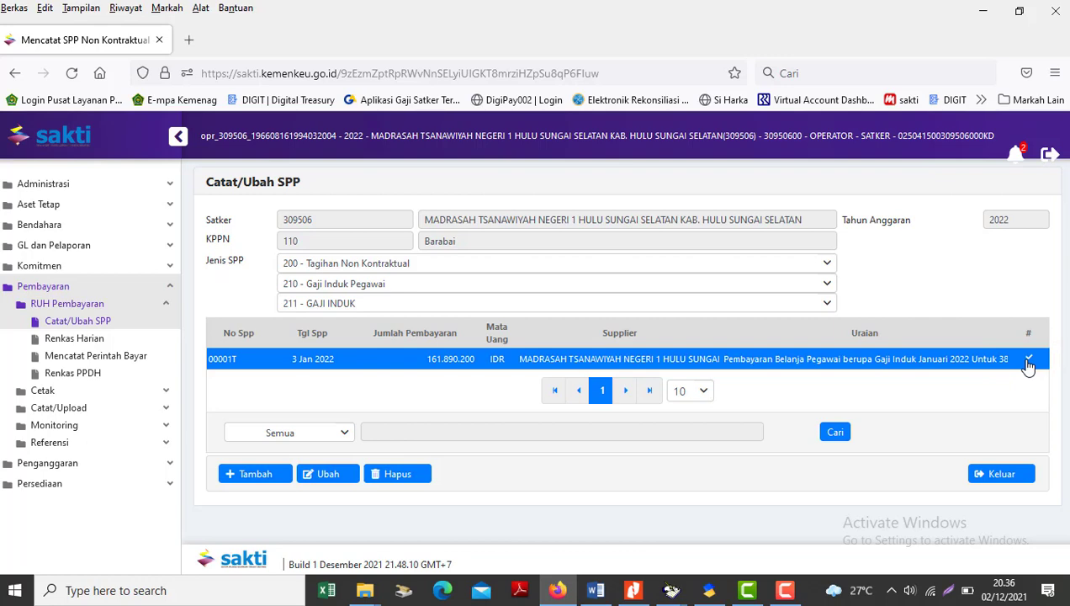
click(636, 588)
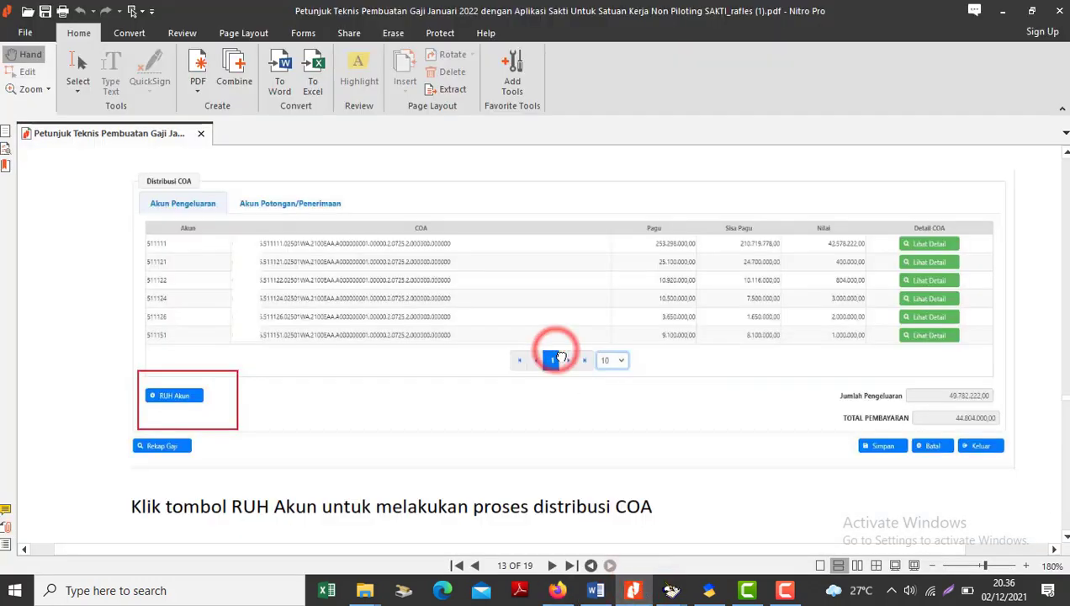
Step: Scroll the PDF guide to section IV '1. Mencetak SPP' and read steps a–d
scroll(561, 356, up, 5)
scroll(561, 357, up, 8)
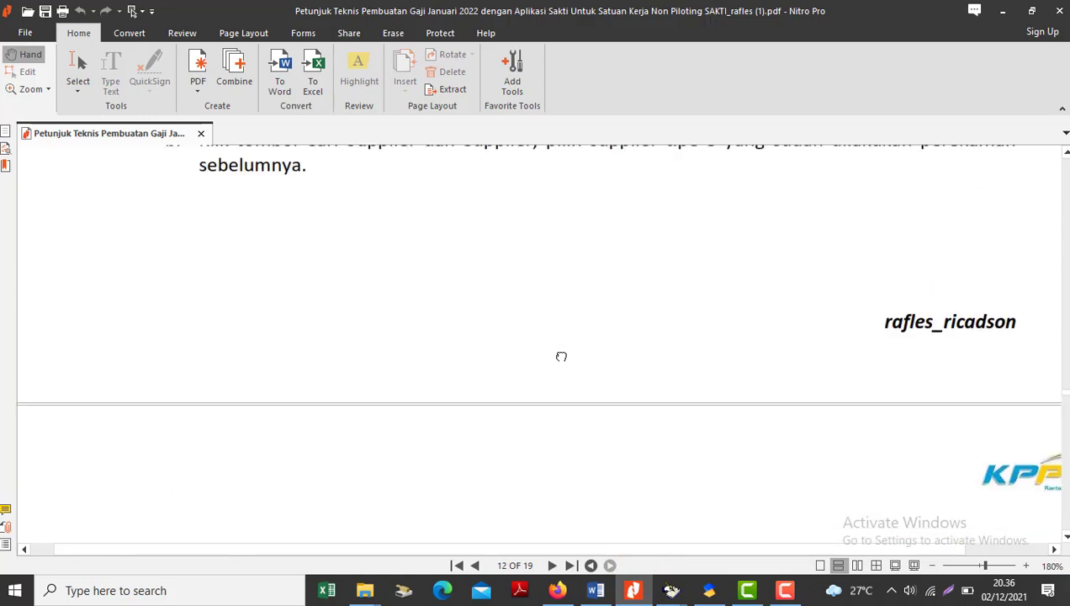
scroll(562, 357, up, 1)
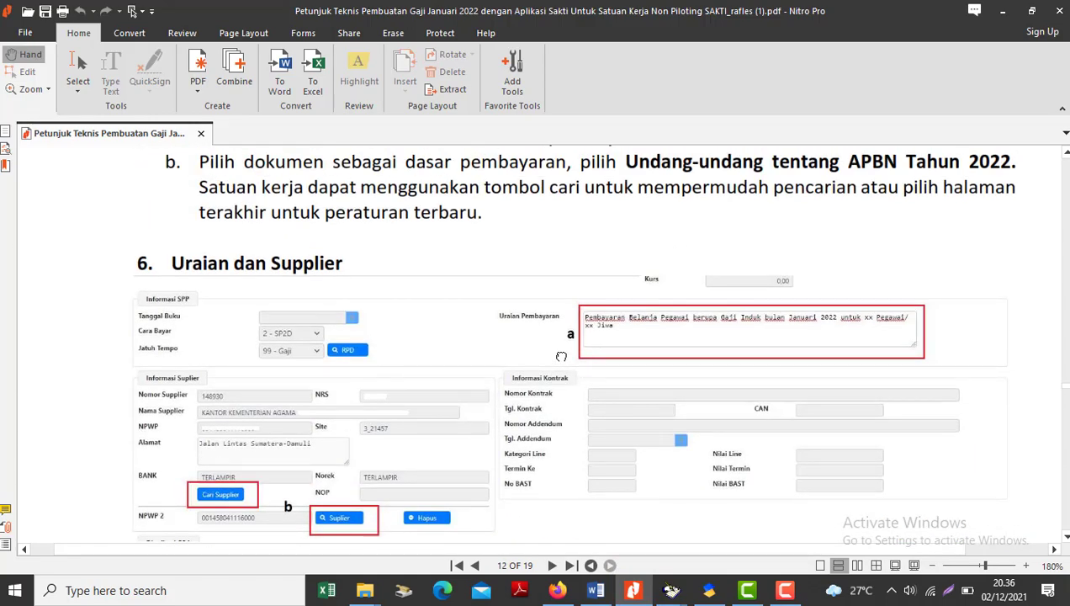
scroll(561, 357, up, 3)
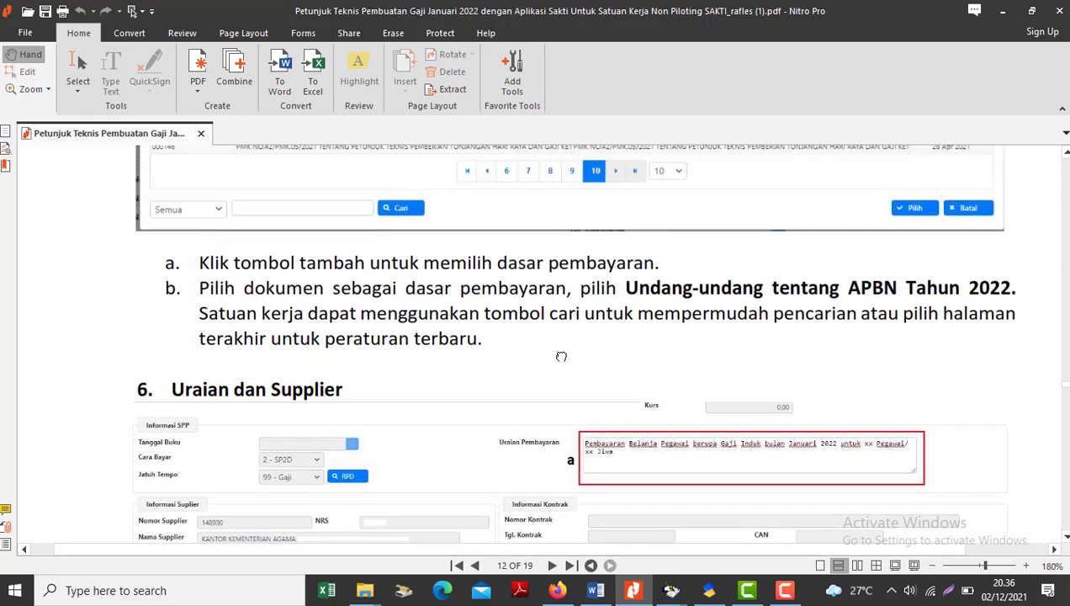
scroll(561, 357, down, 1)
scroll(561, 357, down, 10)
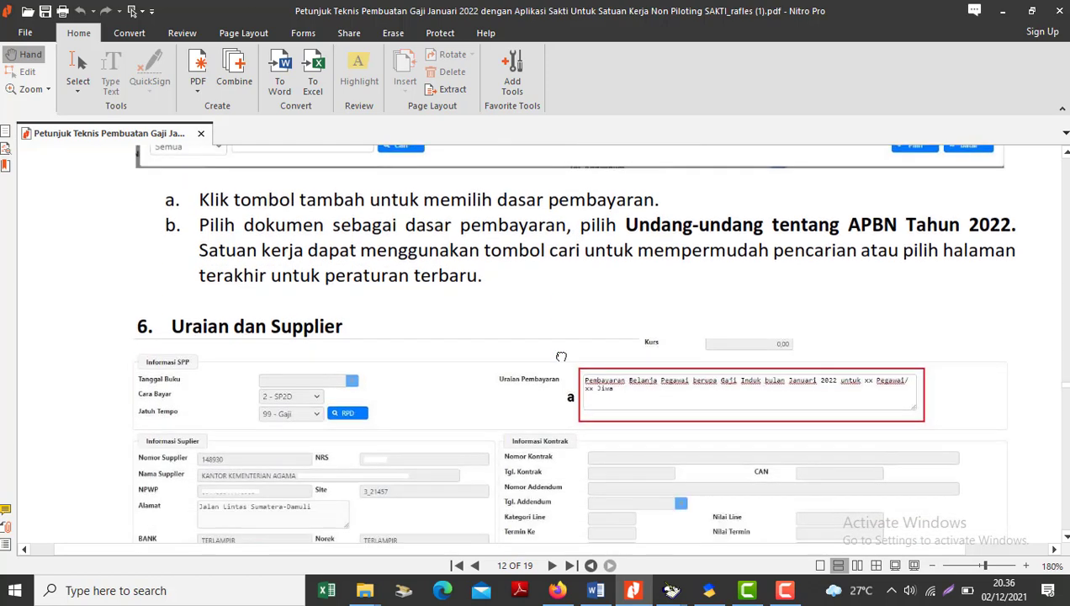
scroll(561, 357, down, 15)
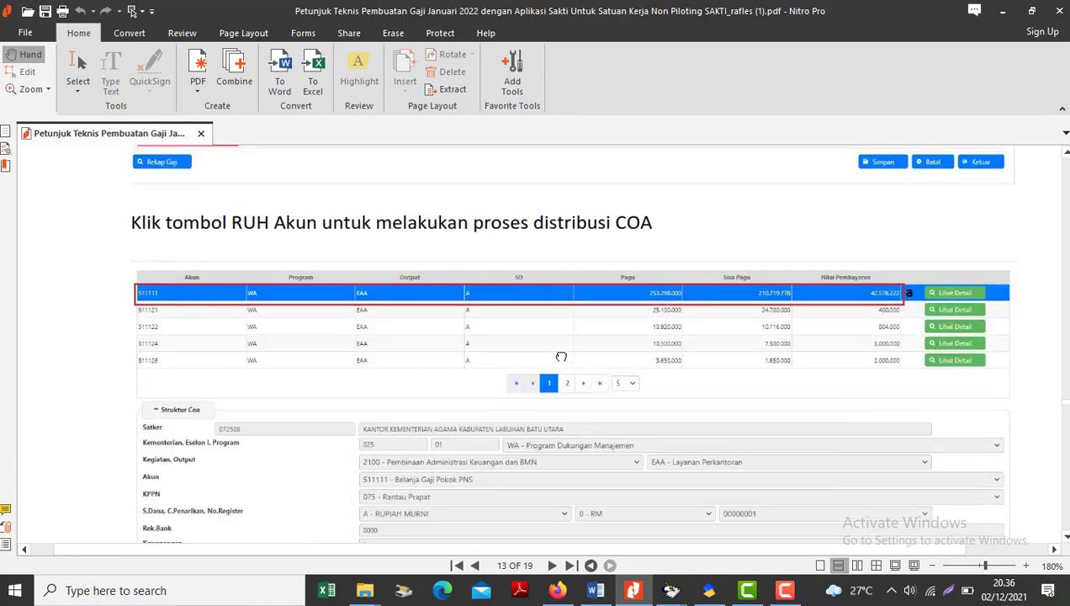
scroll(561, 357, down, 15)
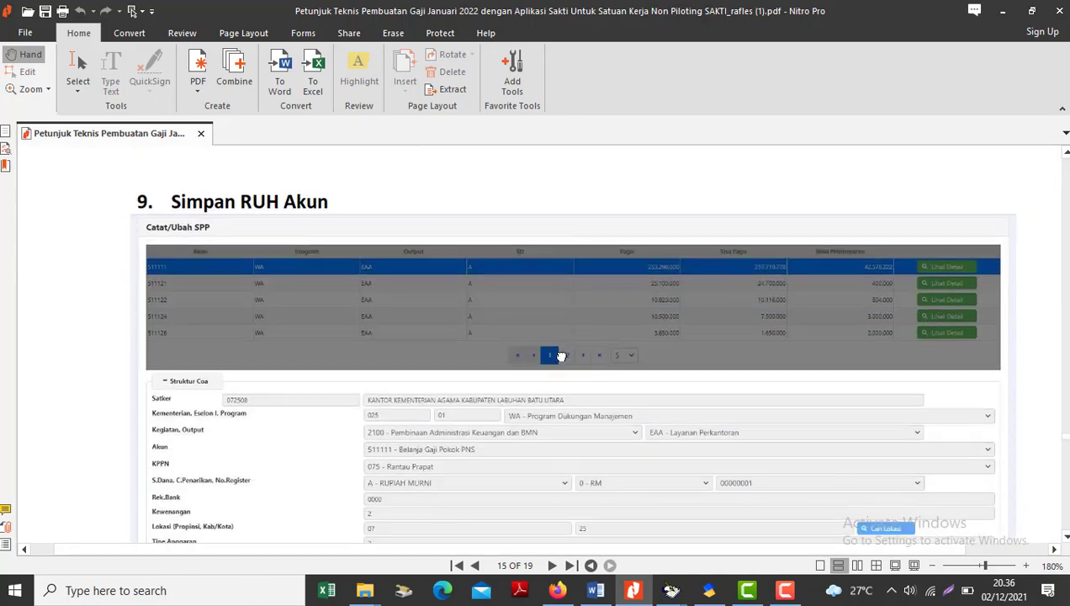
scroll(562, 357, down, 10)
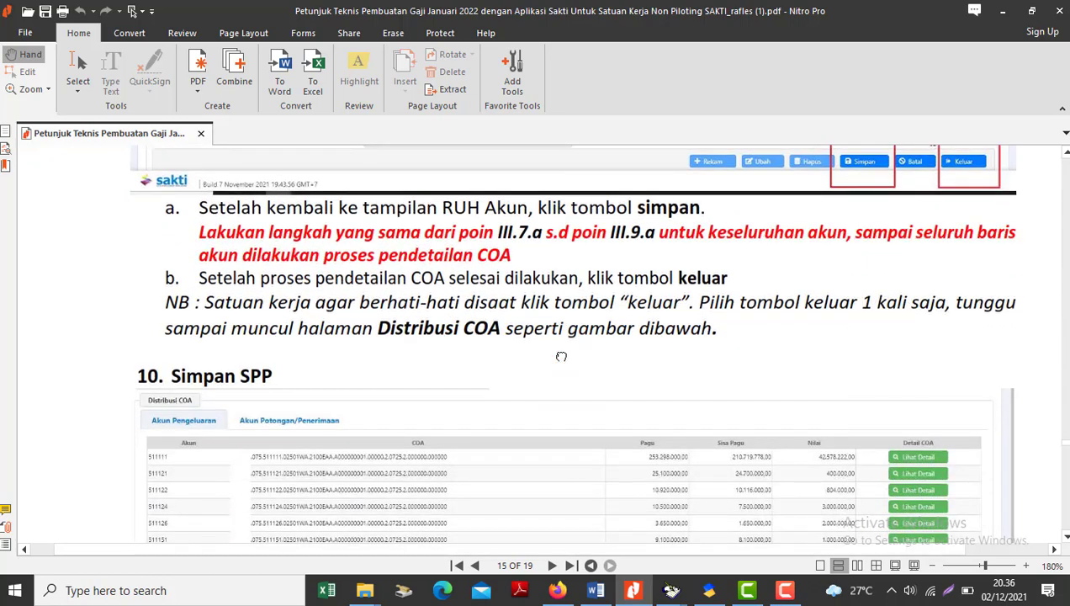
scroll(562, 357, up, 1)
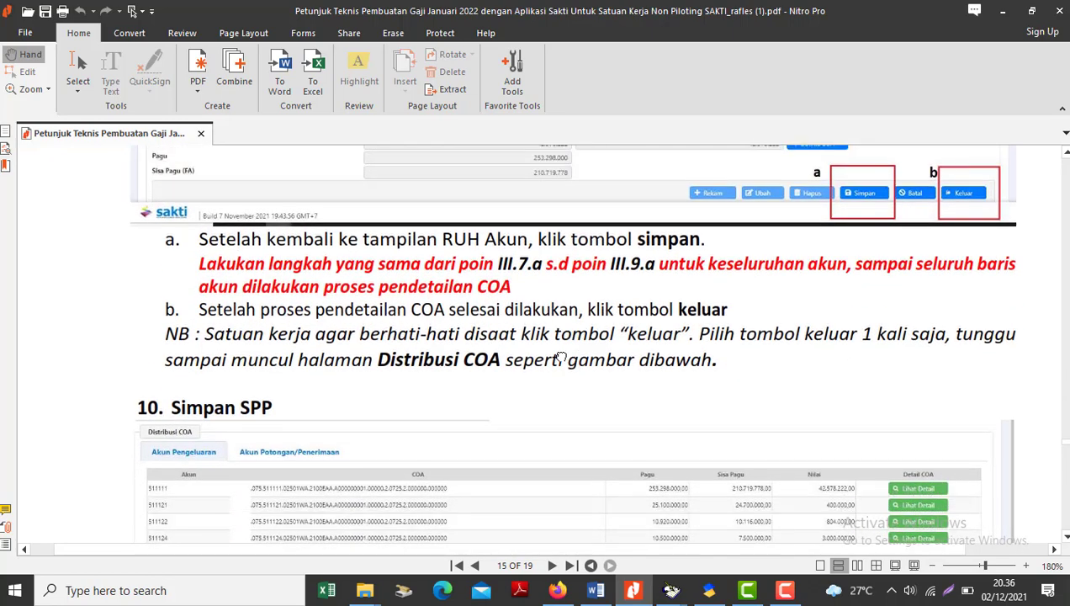
scroll(561, 357, down, 10)
scroll(561, 356, down, 10)
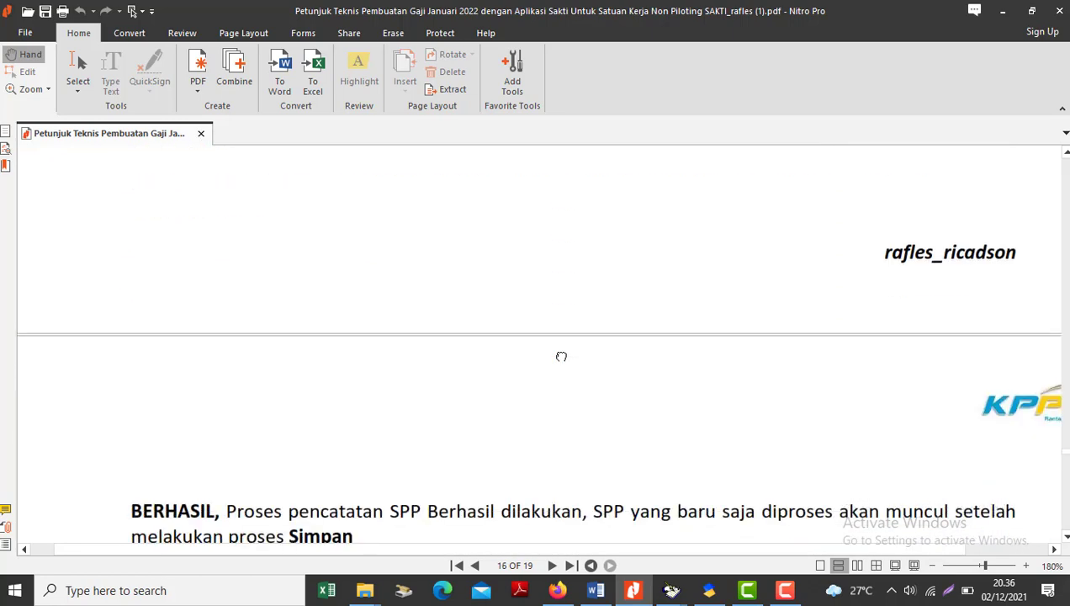
scroll(561, 357, down, 8)
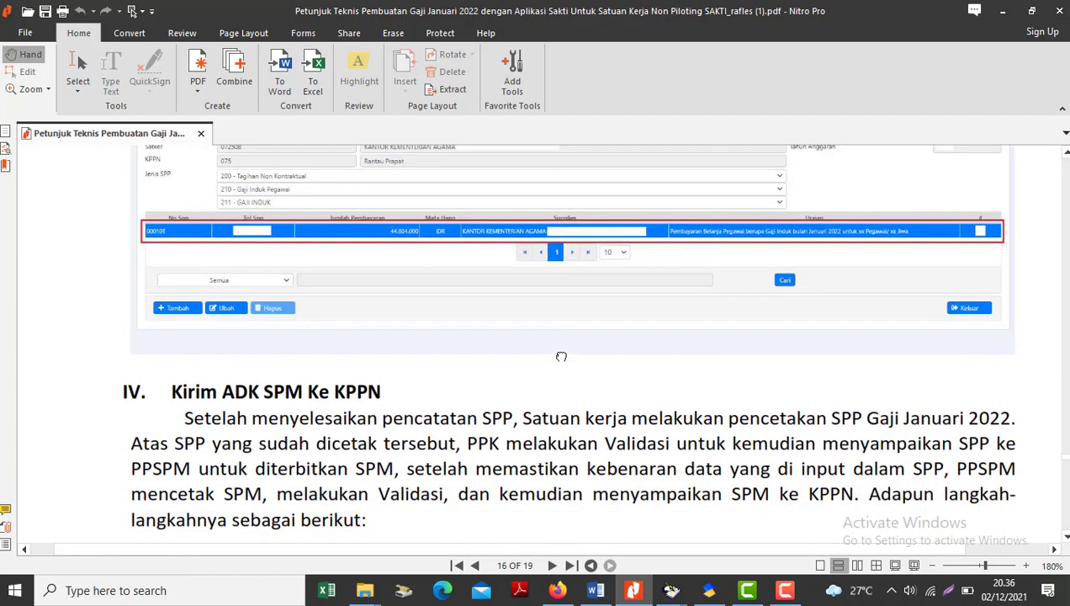
scroll(562, 357, up, 7)
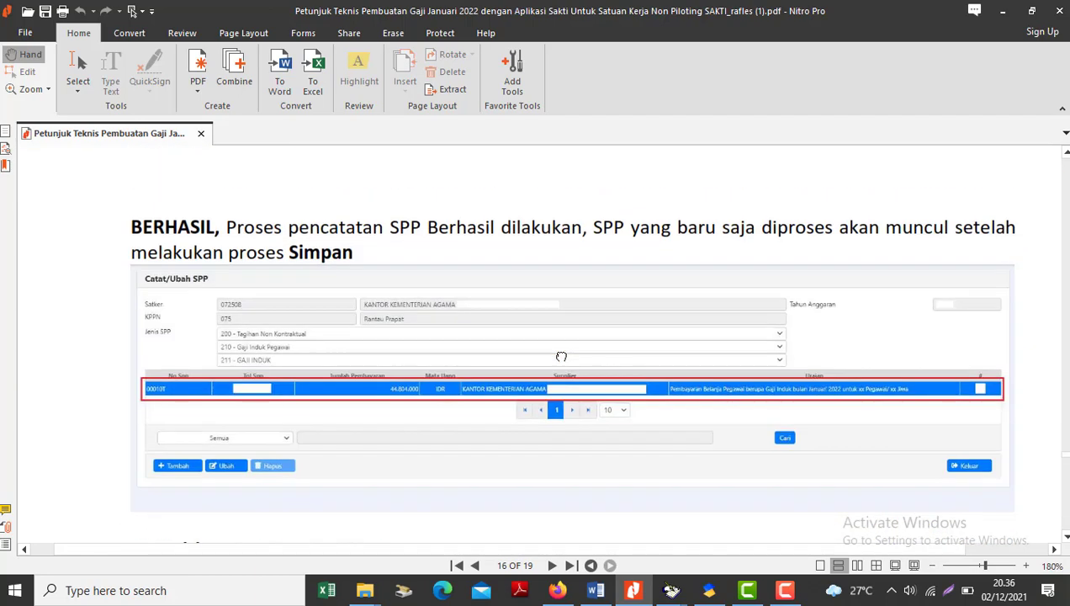
scroll(561, 357, down, 8)
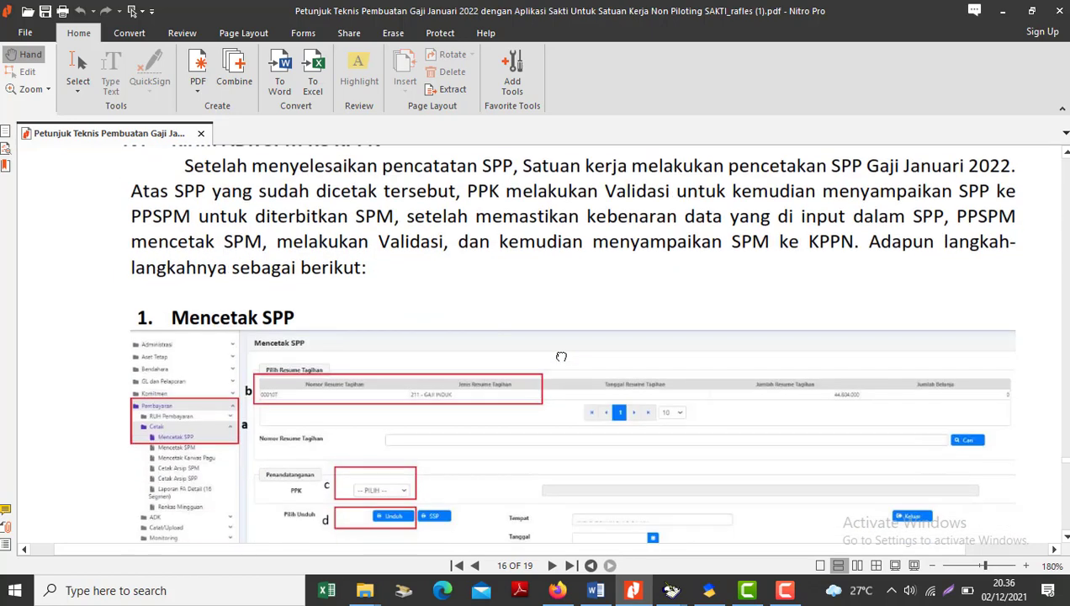
scroll(561, 357, down, 3)
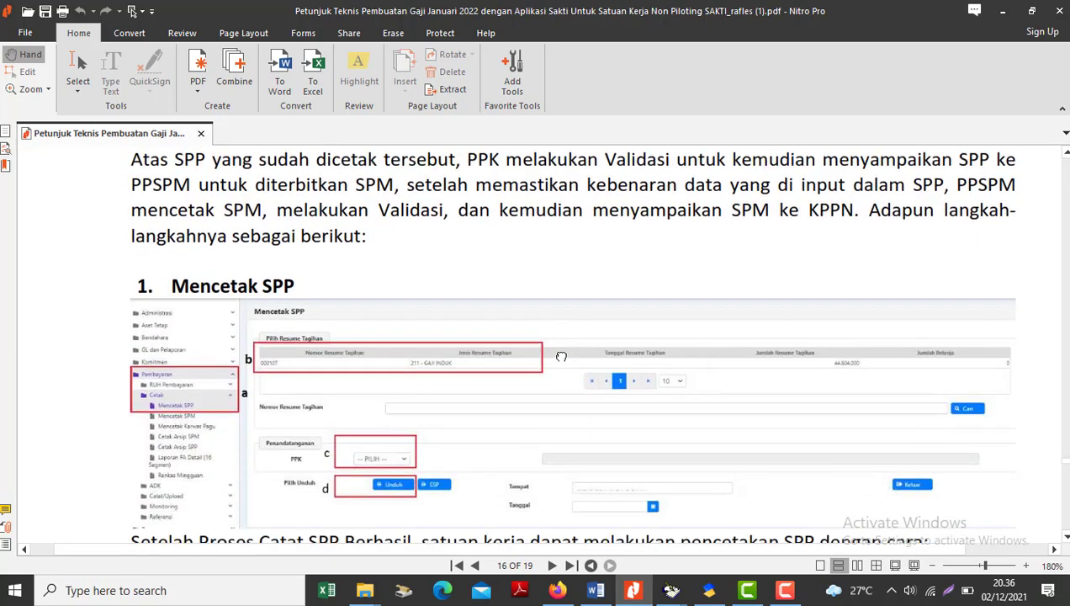
scroll(561, 356, down, 6)
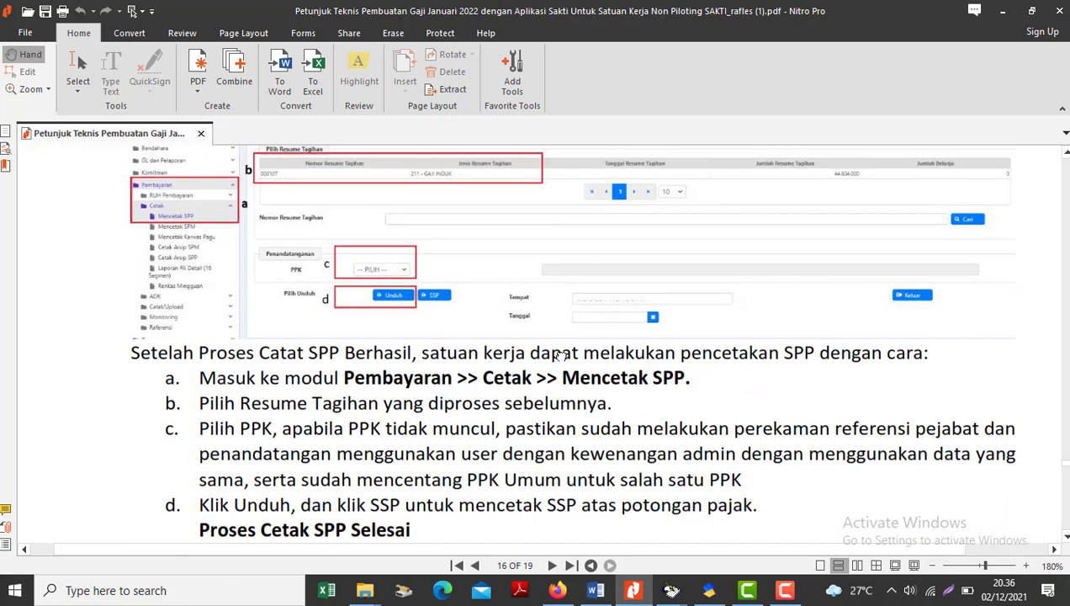
scroll(562, 356, down, 1)
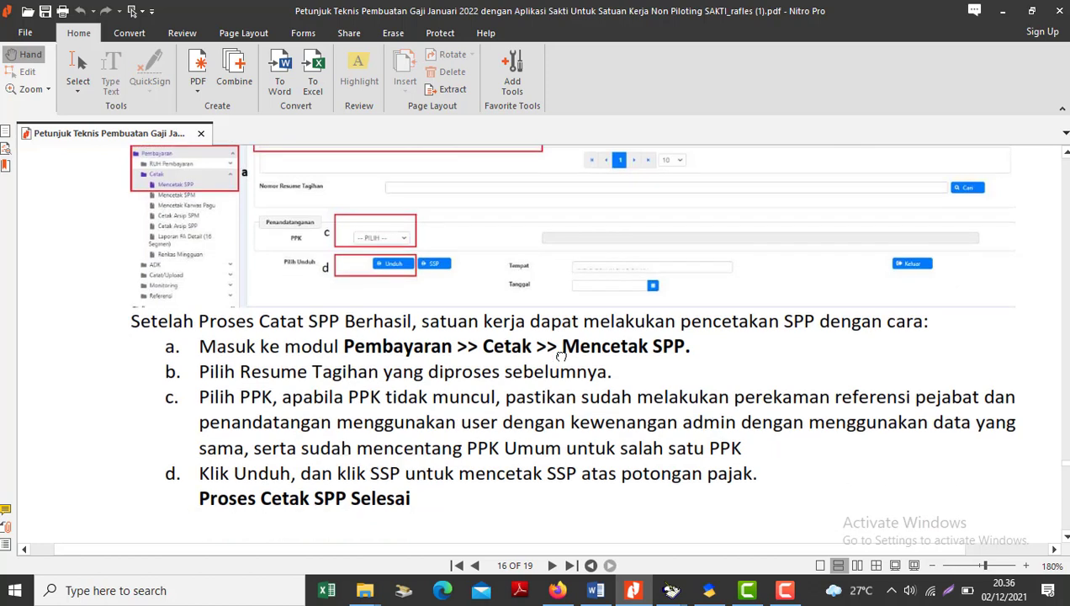
scroll(561, 357, down, 1)
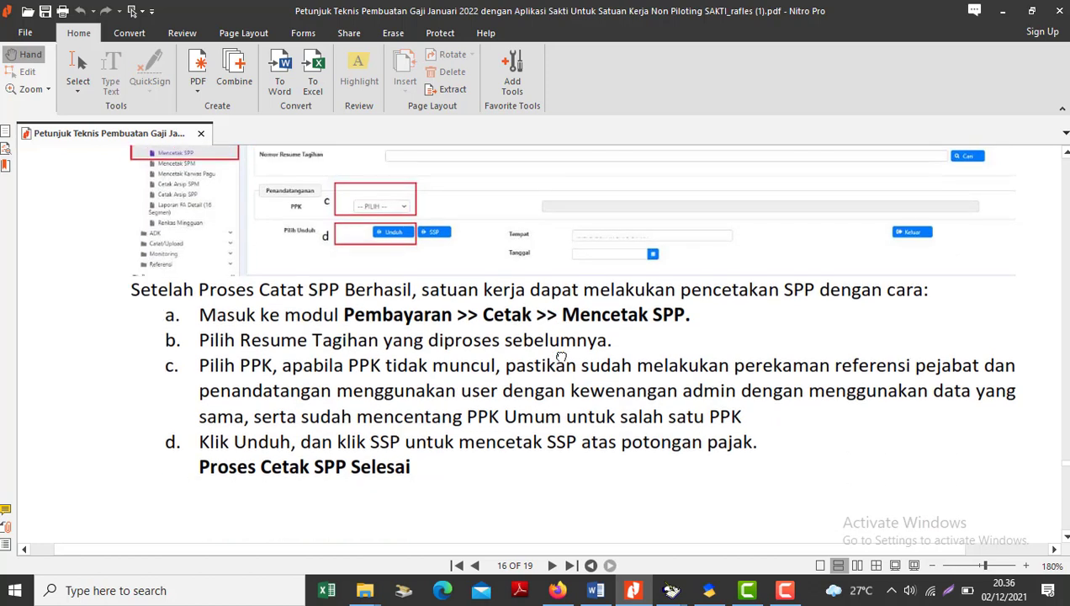
scroll(561, 357, up, 1)
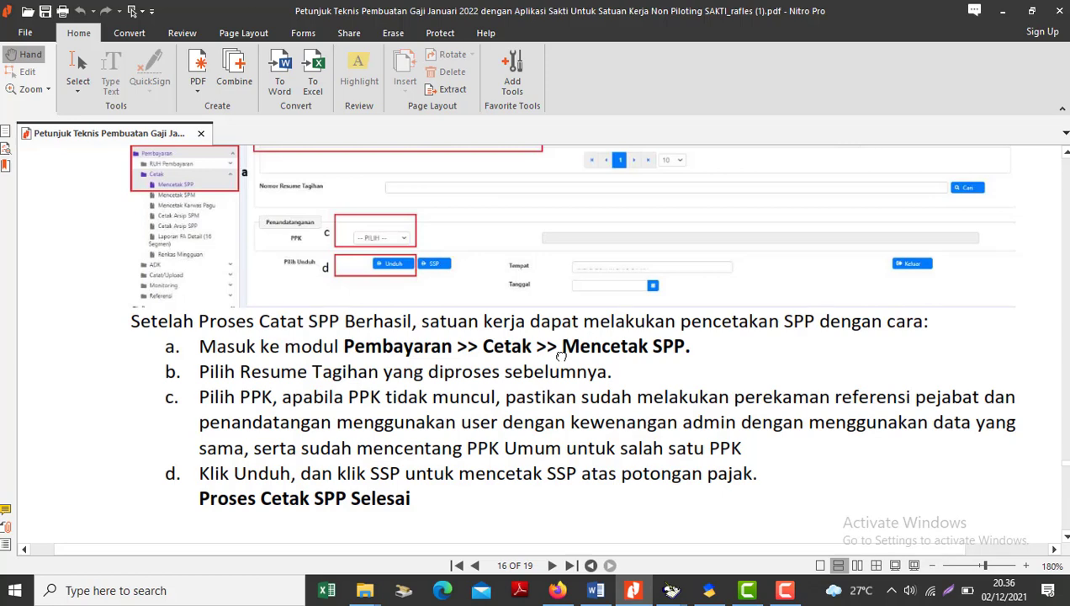
key(alt+Tab)
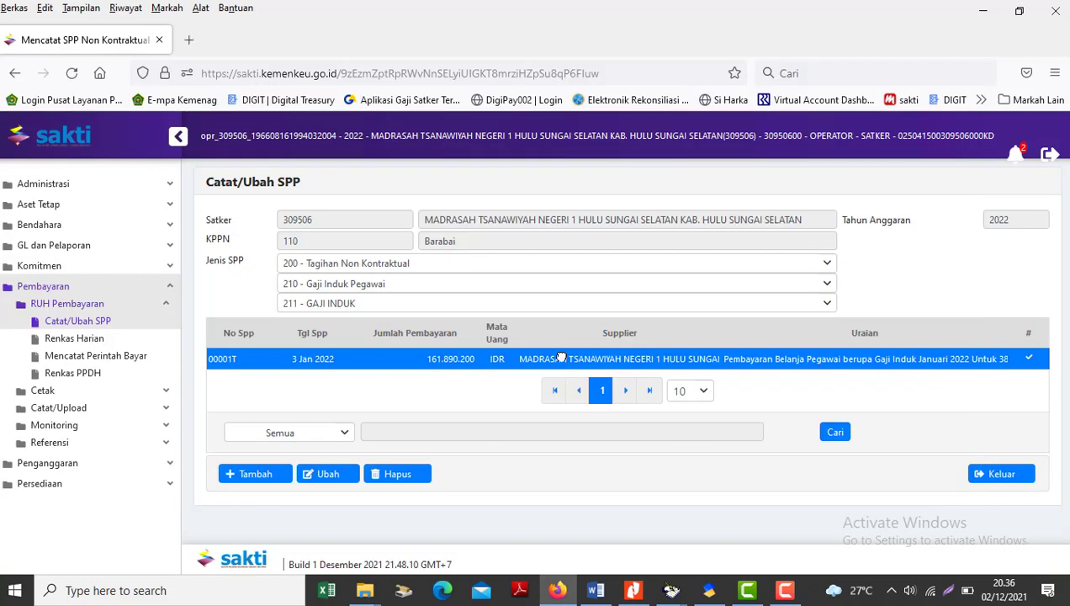
Step: Open Pembayaran > Cetak > Mencetak SPP, then put the Word caret after VALIDASI SPM
click(63, 304)
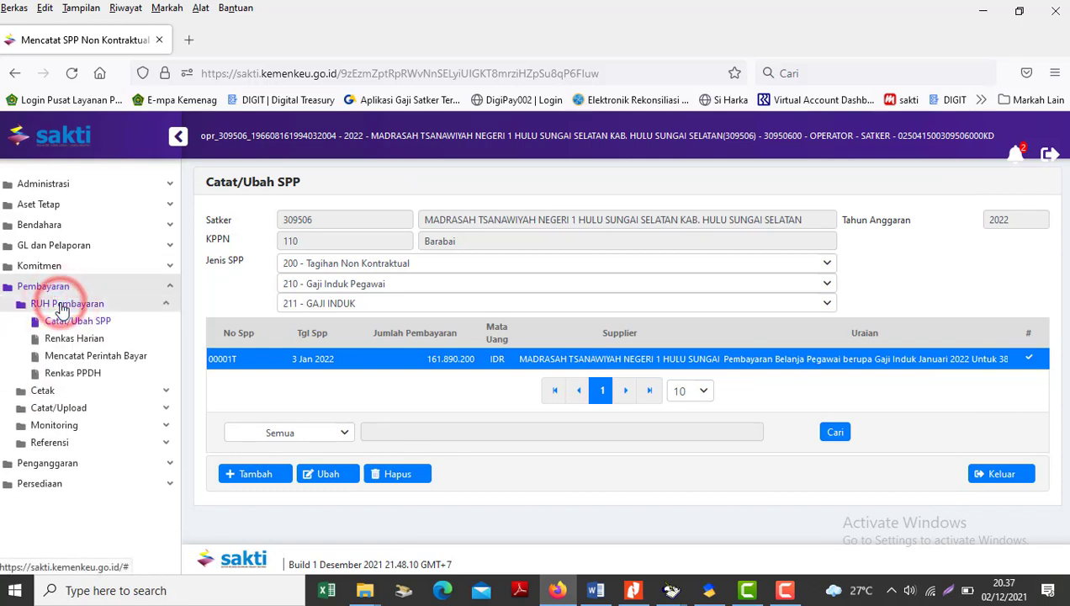
click(48, 393)
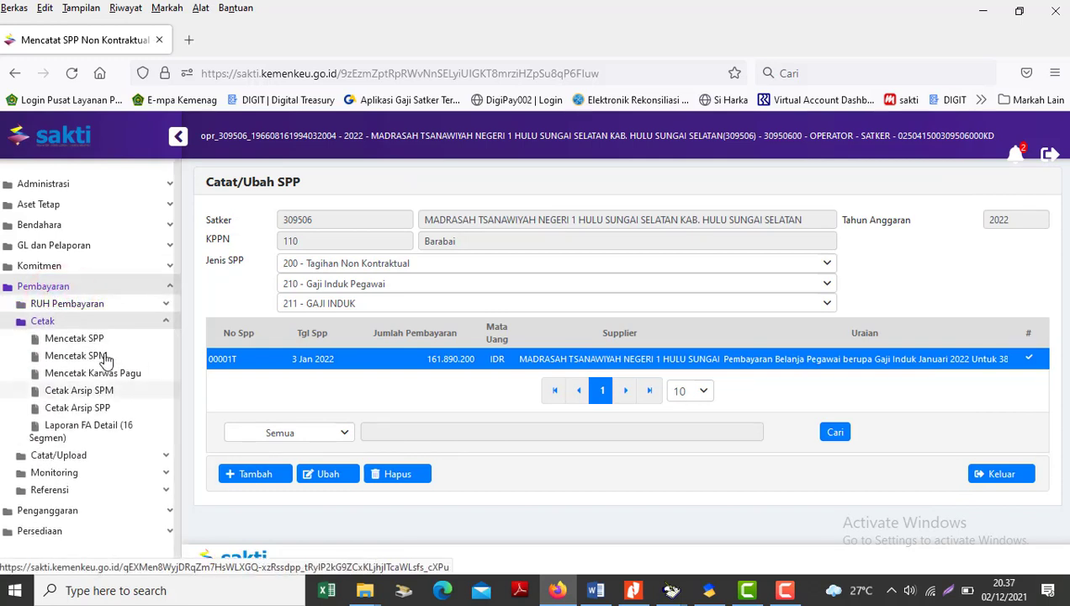
click(72, 341)
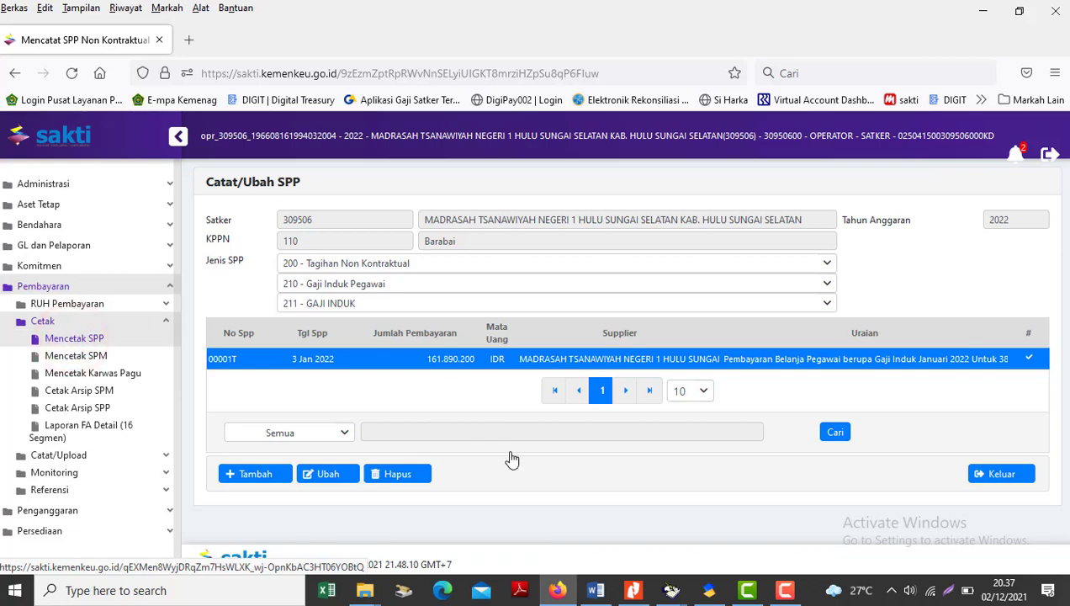
click(595, 590)
click(451, 325)
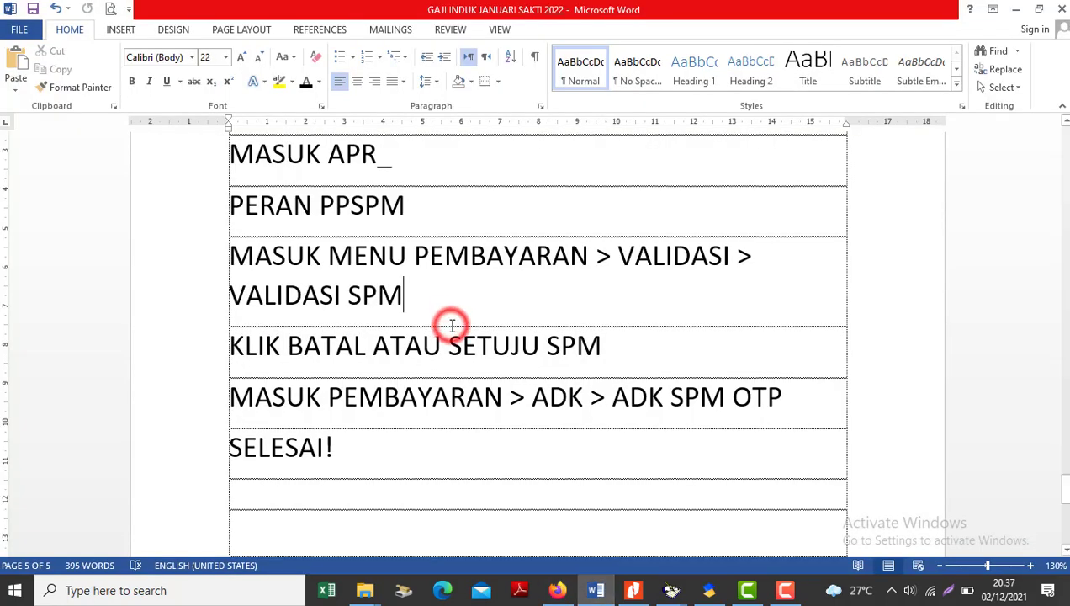
Step: Move through the Word notes between LANGKAH 1 and LANGKAH 4, past CETAK SPP and MASUK VAL_
key(Up)
key(Up)
key(Up)
key(Up)
key(Up)
key(Up)
key(Up)
key(Up)
key(Up)
key(Up)
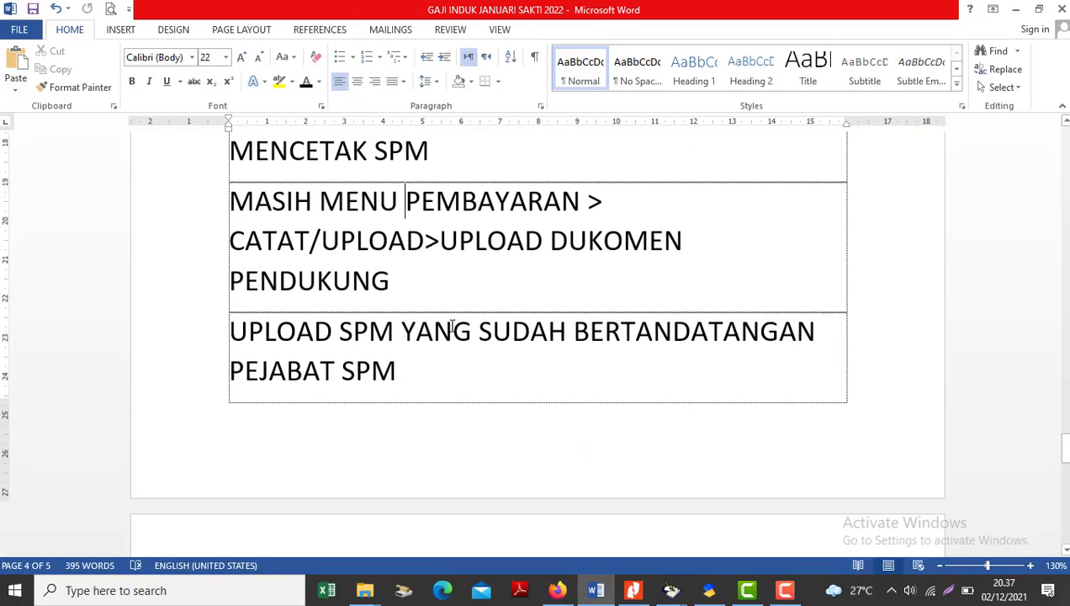
key(Down)
key(Down)
key(Down)
key(Down)
key(Down)
key(Down)
key(Down)
key(Down)
key(Down)
key(Up)
key(Up)
key(Up)
key(Up)
key(Up)
key(Up)
key(Up)
key(Up)
key(Up)
key(Up)
key(Up)
key(Up)
key(Up)
key(Up)
key(Up)
key(Up)
key(Up)
key(Up)
key(Up)
key(Up)
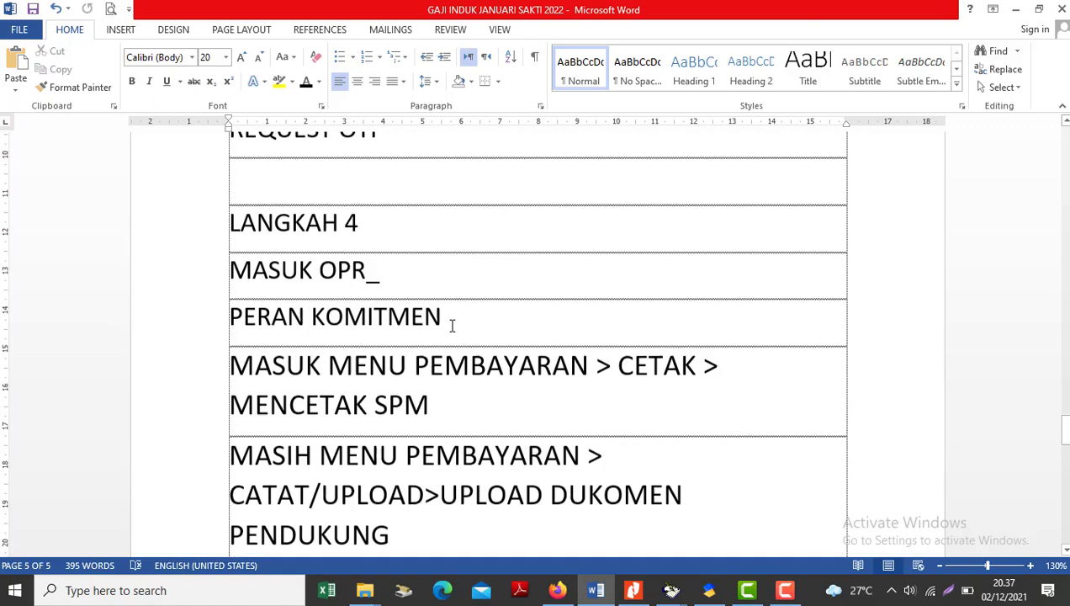
key(Up)
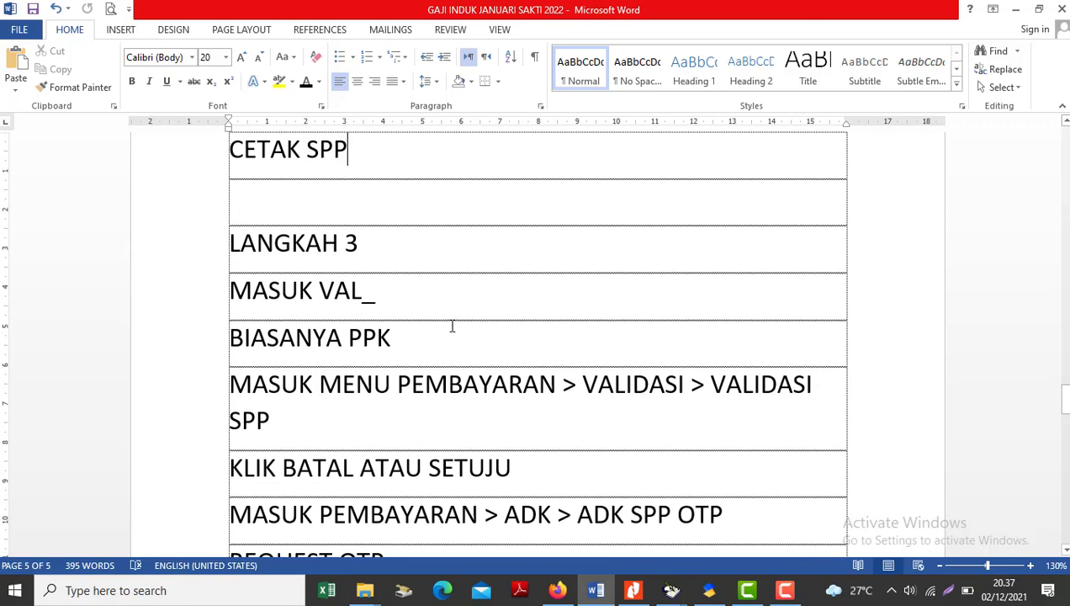
scroll(452, 326, up, 4)
key(Down)
key(Down)
key(Down)
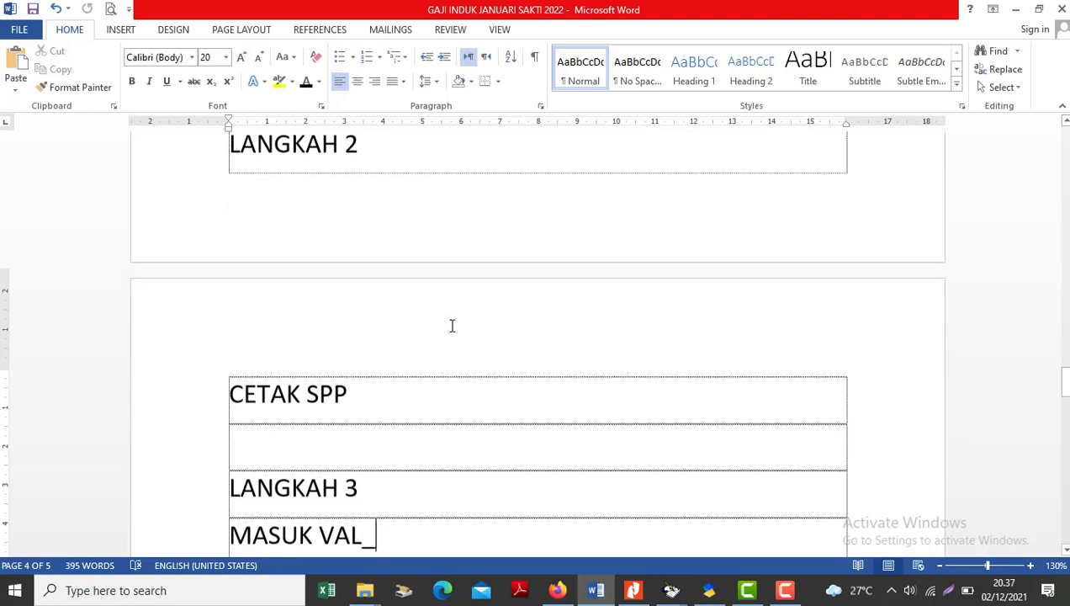
scroll(452, 325, up, 3)
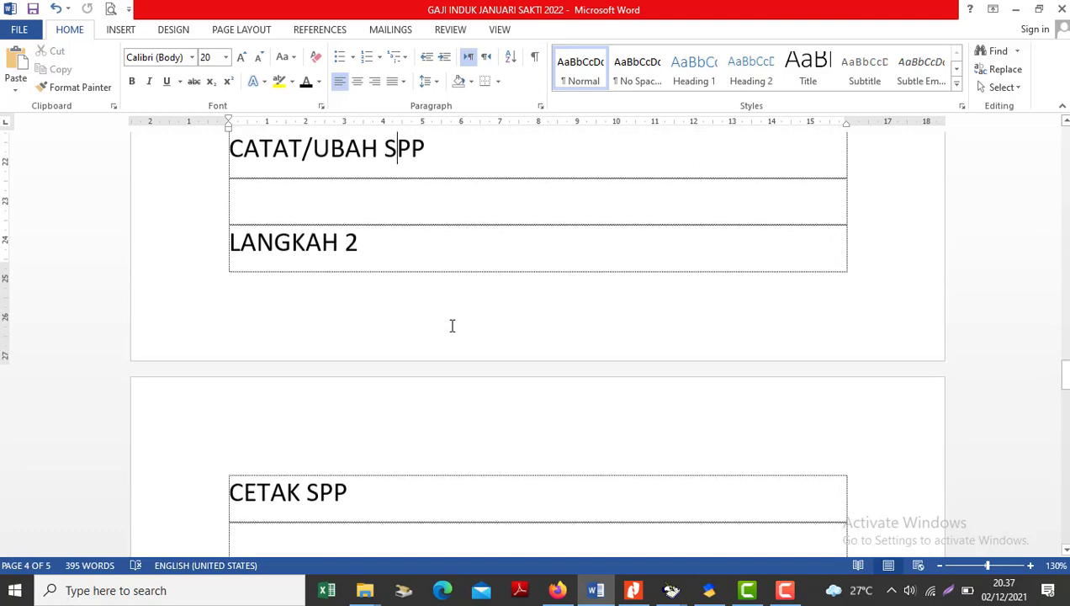
key(Down)
key(Down)
key(Down)
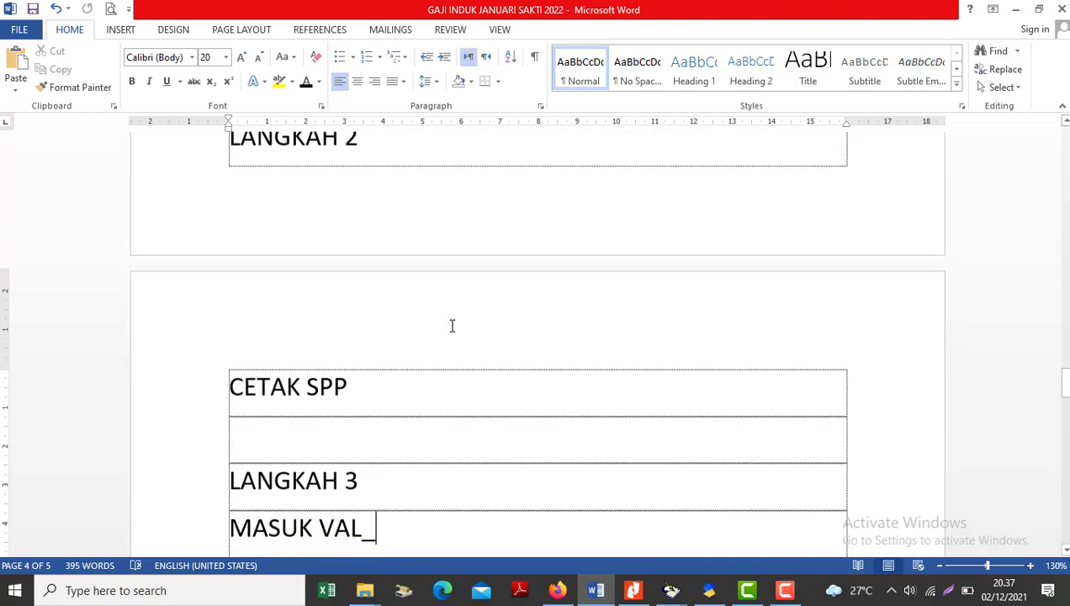
key(Up)
key(Up)
key(Up)
key(Up)
key(Up)
key(Up)
key(Up)
key(Up)
key(Up)
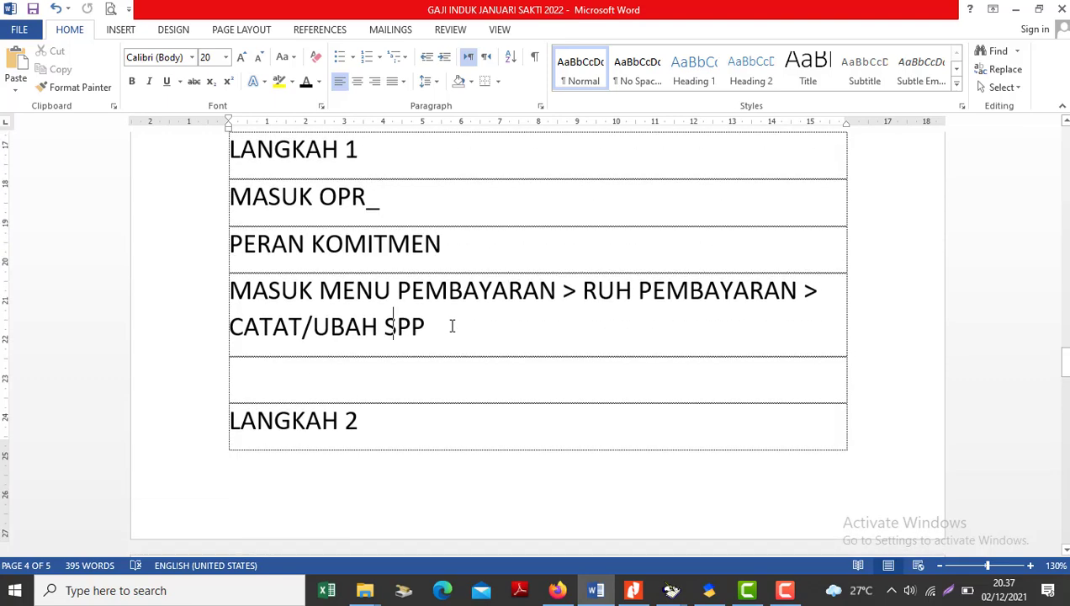
scroll(452, 325, down, 5)
key(alt+Tab)
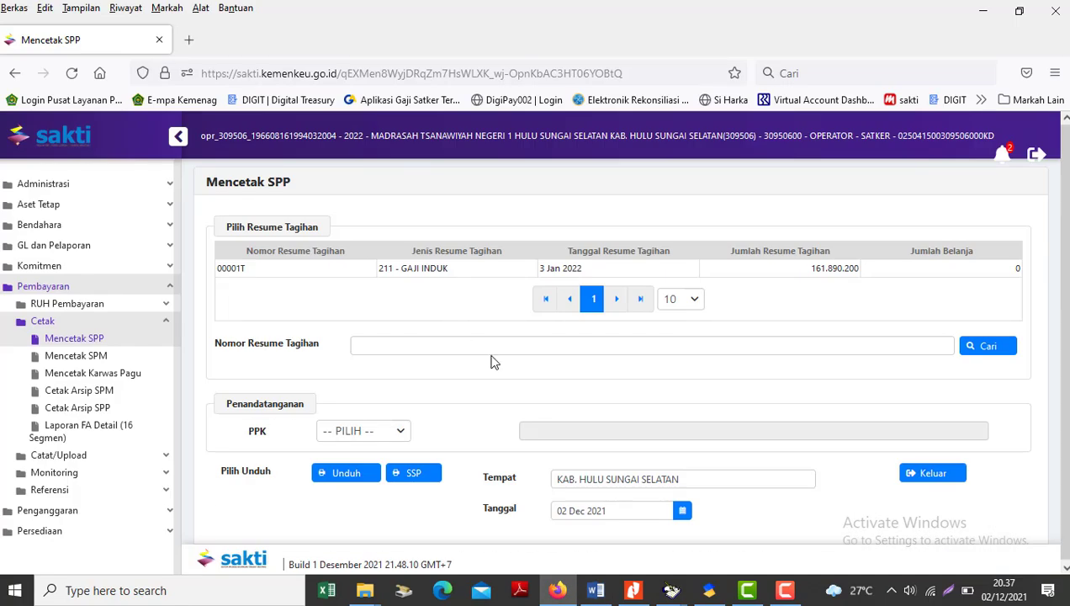
Step: Select resume 00001T 211 - GAJI INDUK, choose the PPK signer, and request SPP_211_00001T.pdf
click(389, 268)
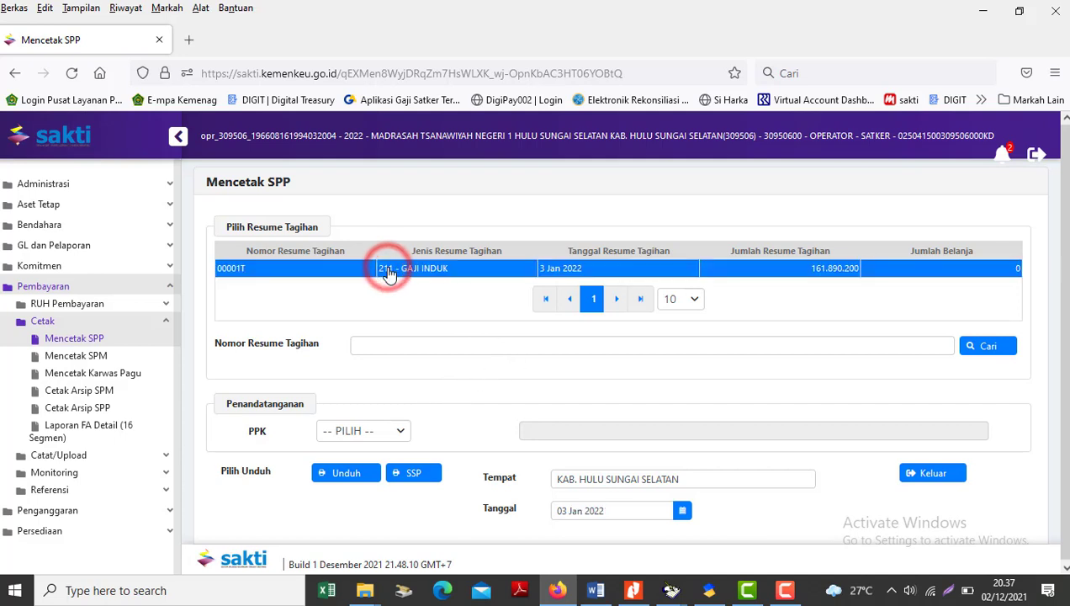
click(402, 431)
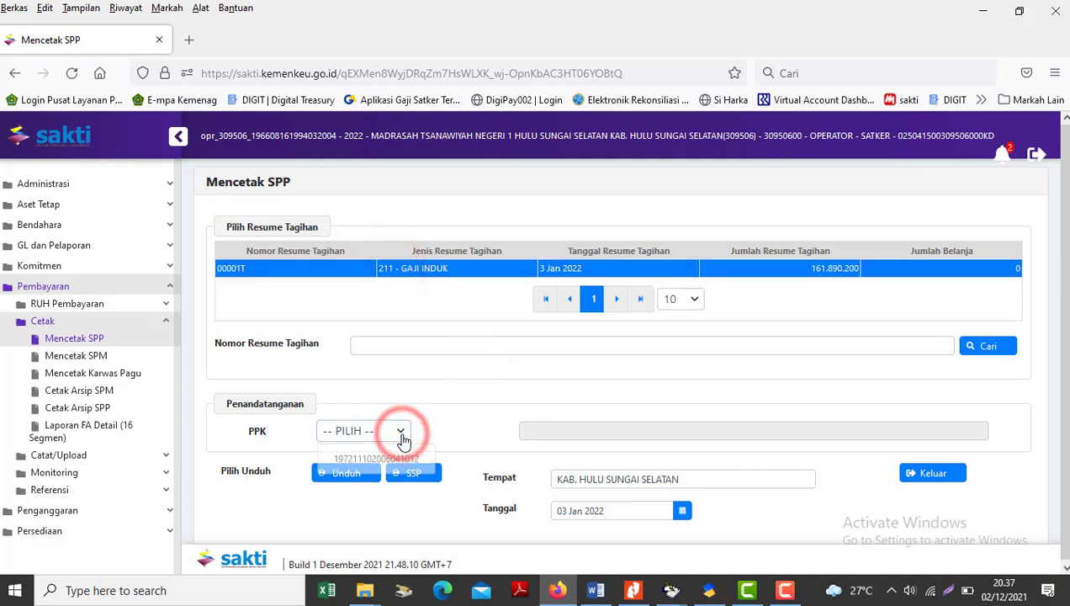
click(360, 460)
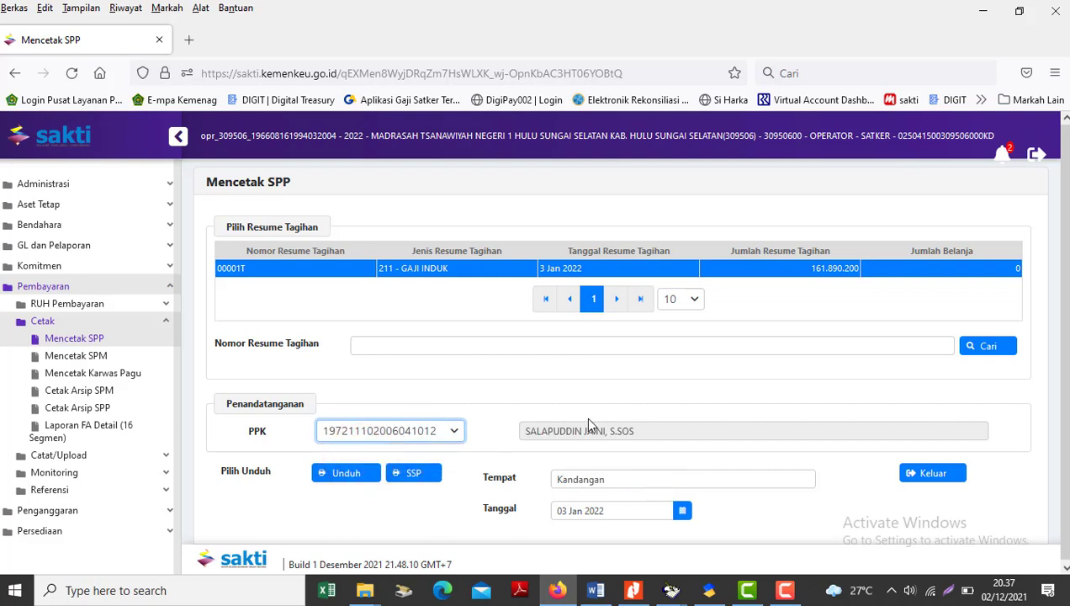
scroll(1042, 417, down, 1)
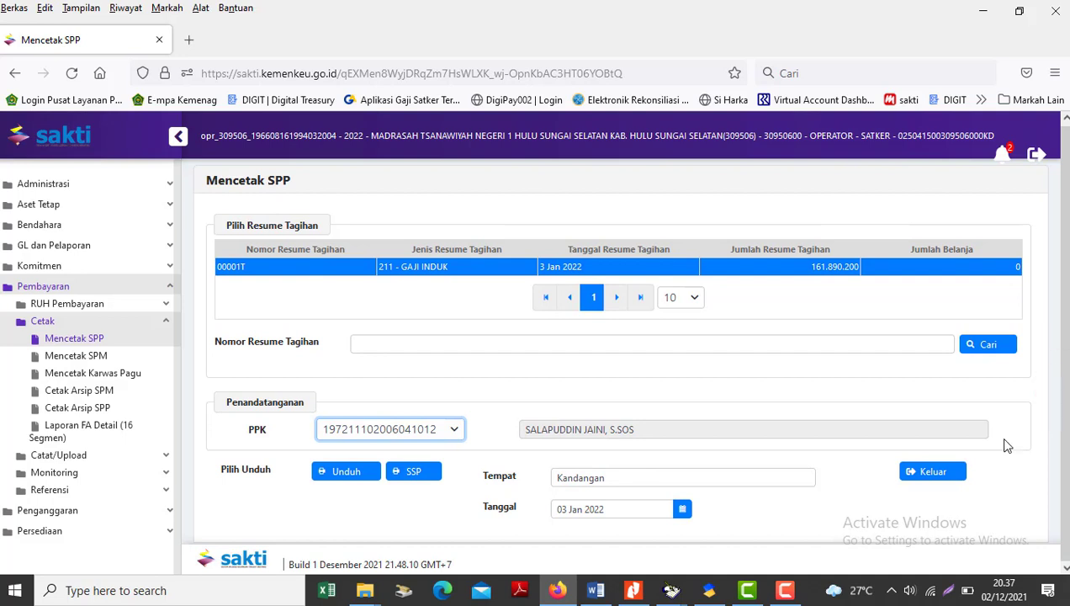
click(358, 474)
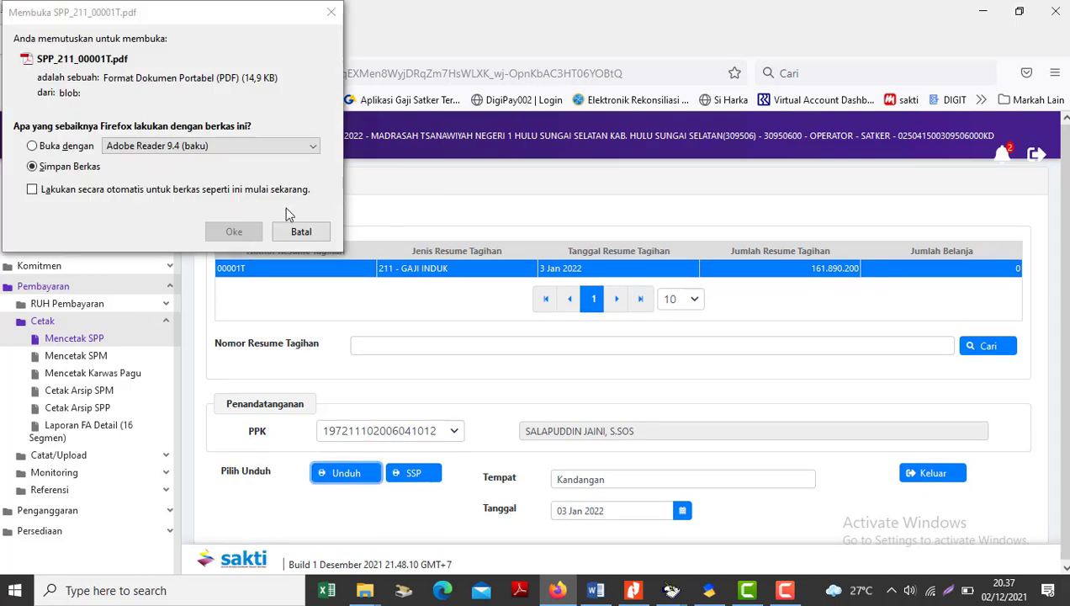
Step: Save SPP_211_00001T.pdf and its LAMPIRAN attachment PDF
click(235, 231)
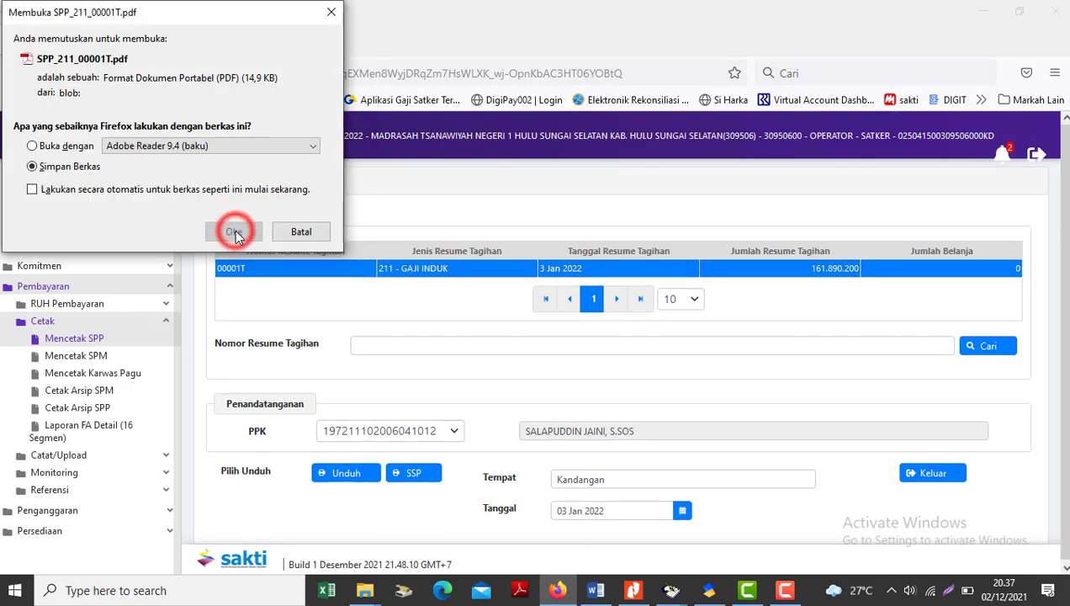
click(235, 232)
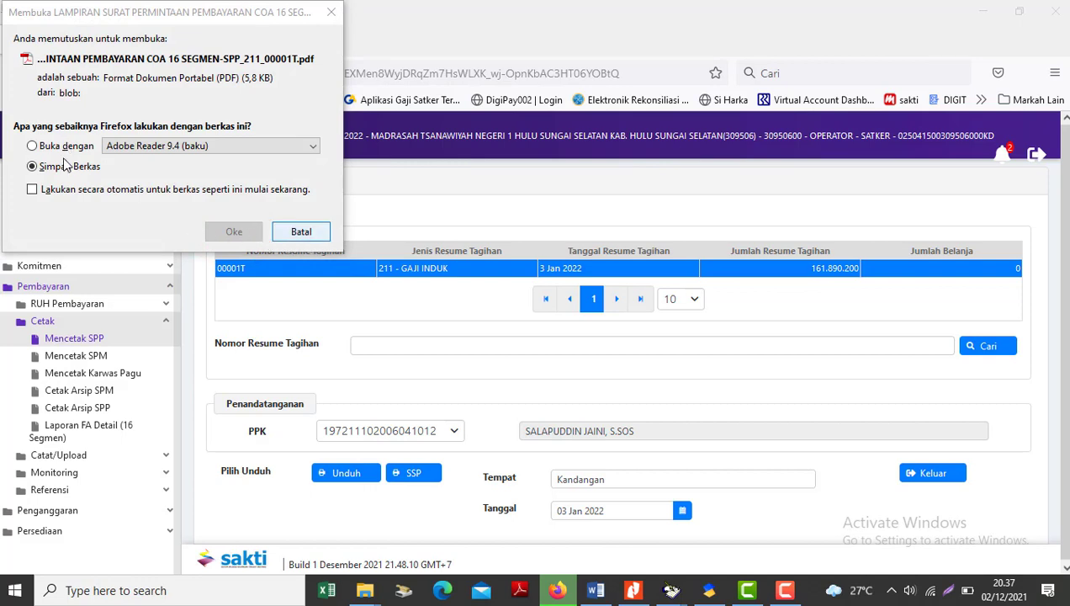
click(231, 232)
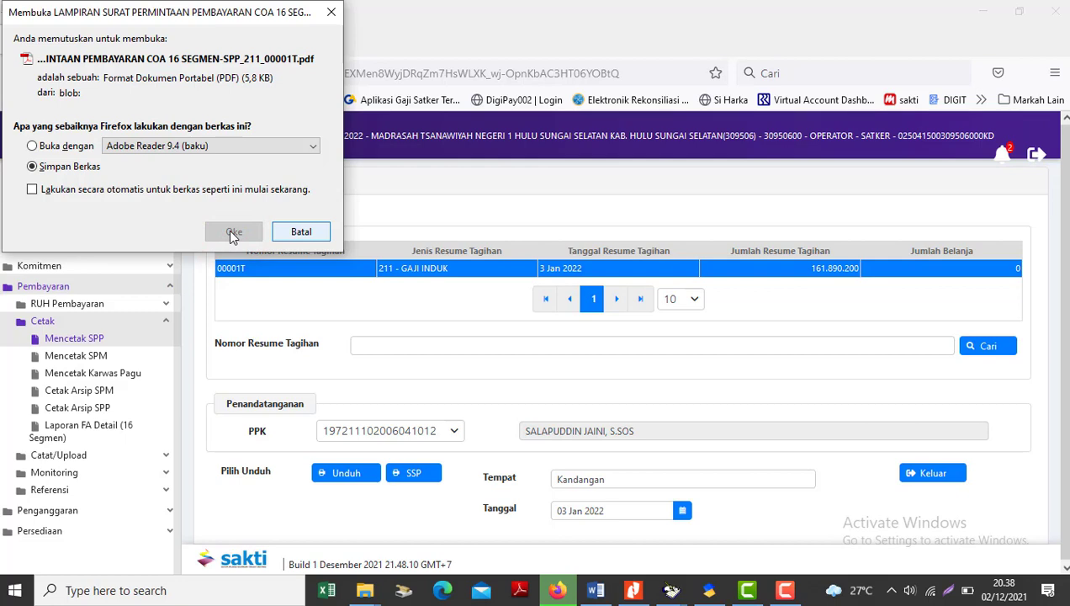
click(227, 232)
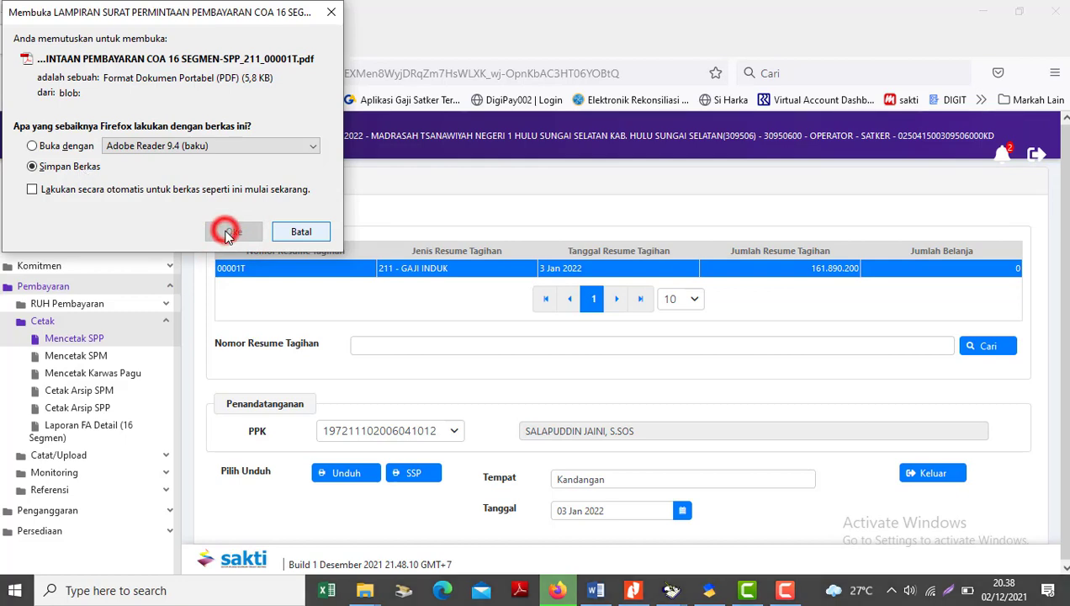
Step: Check Firefox's downloads list to confirm both PDFs finished downloading
click(1035, 75)
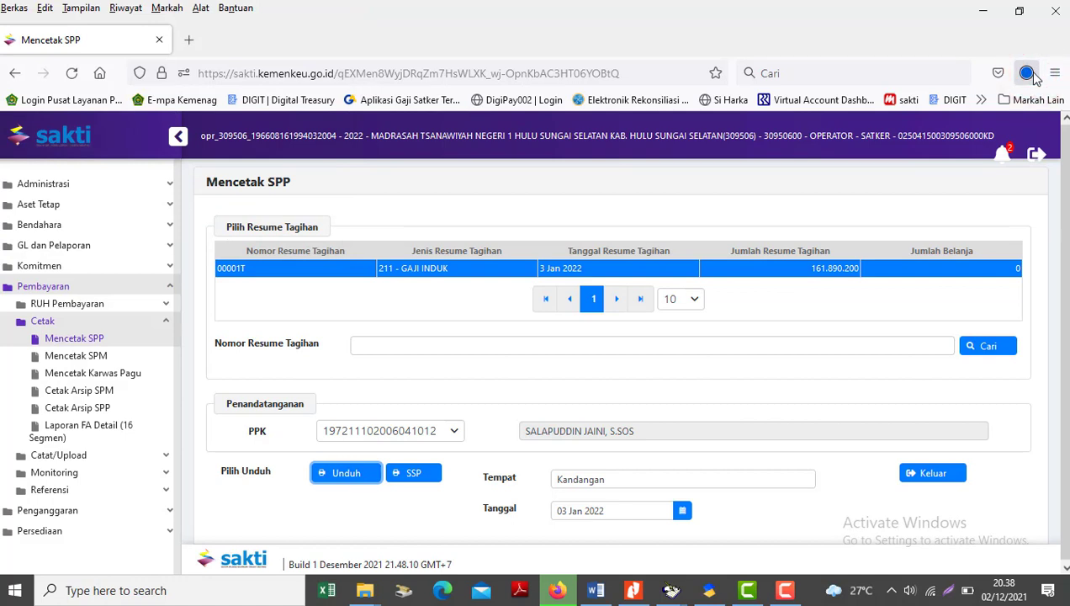
click(1025, 76)
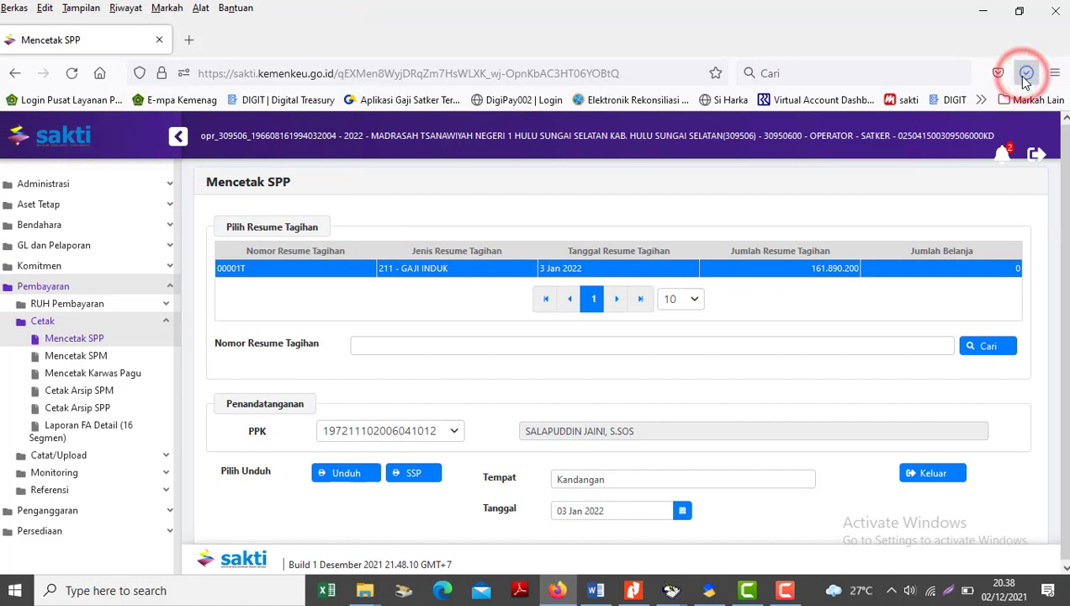
click(1025, 76)
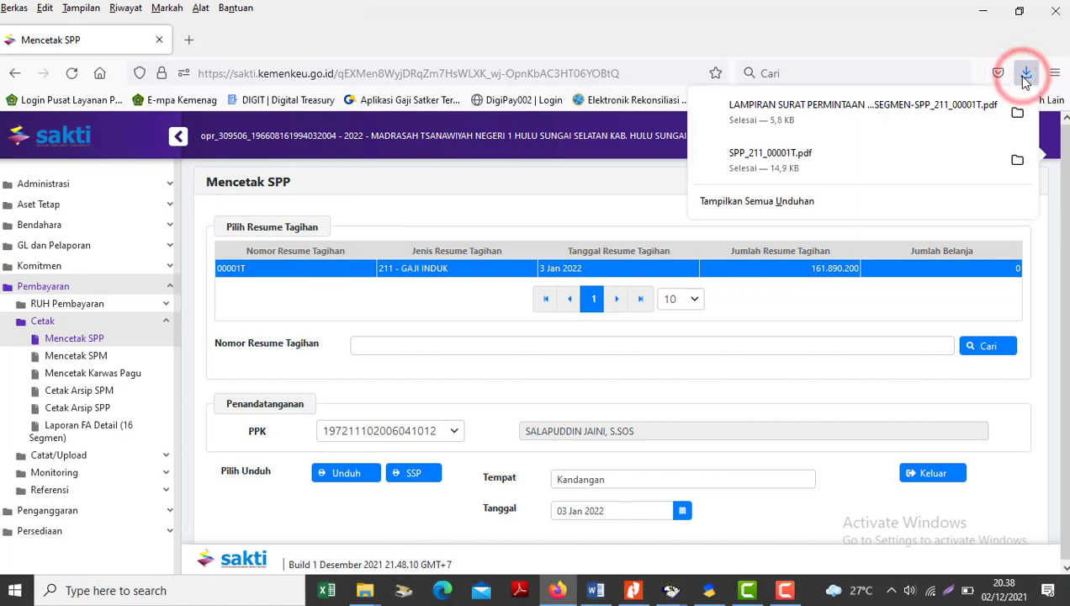
click(1025, 75)
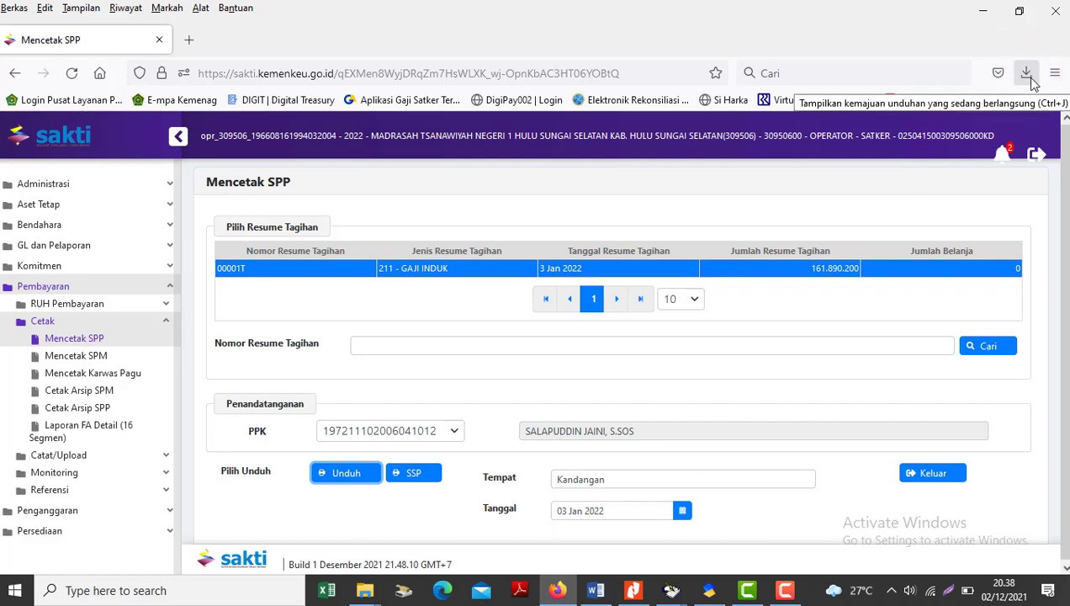
click(1028, 73)
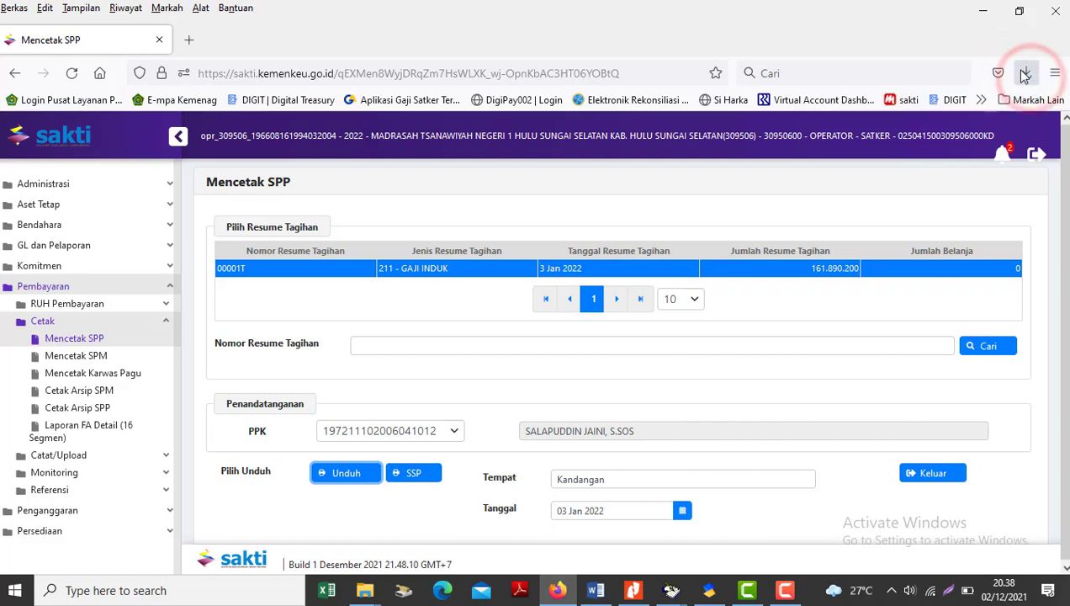
click(358, 581)
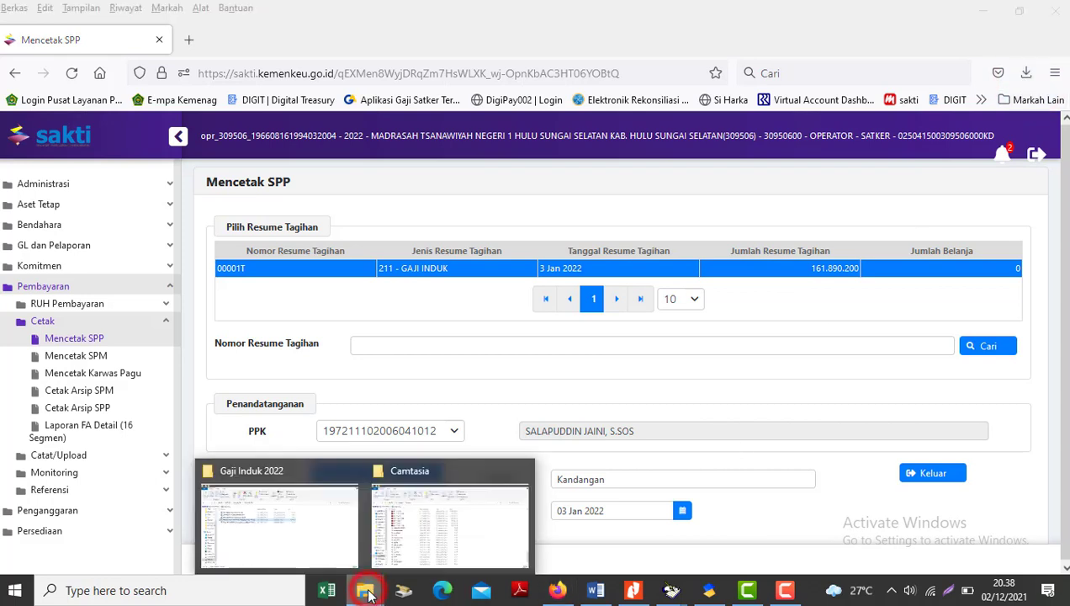
Step: In Downloads, filter Date modified to Today and select both SPP PDFs
click(1032, 72)
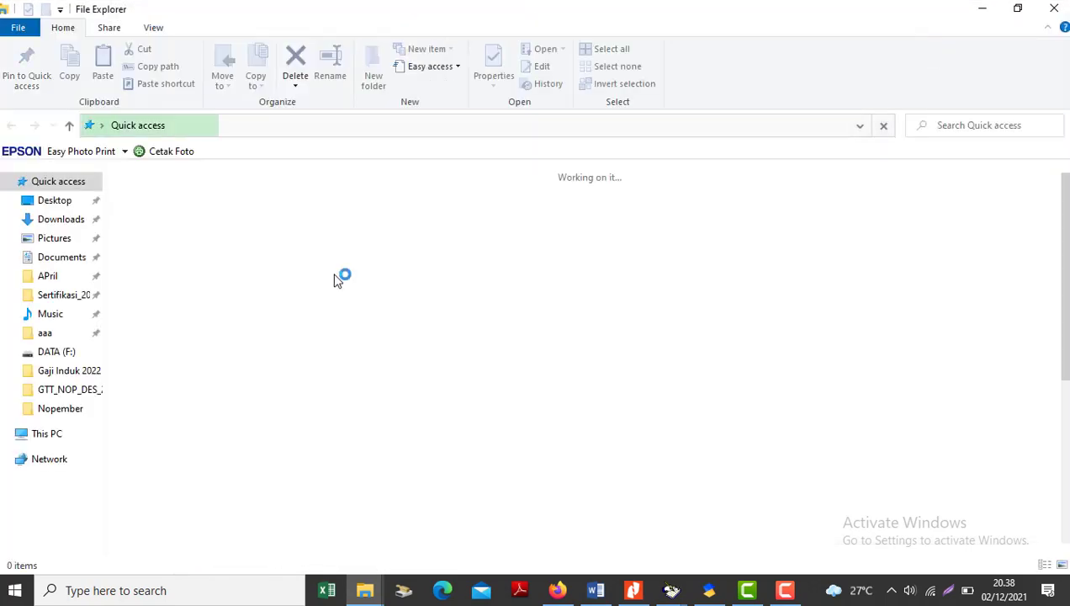
click(54, 258)
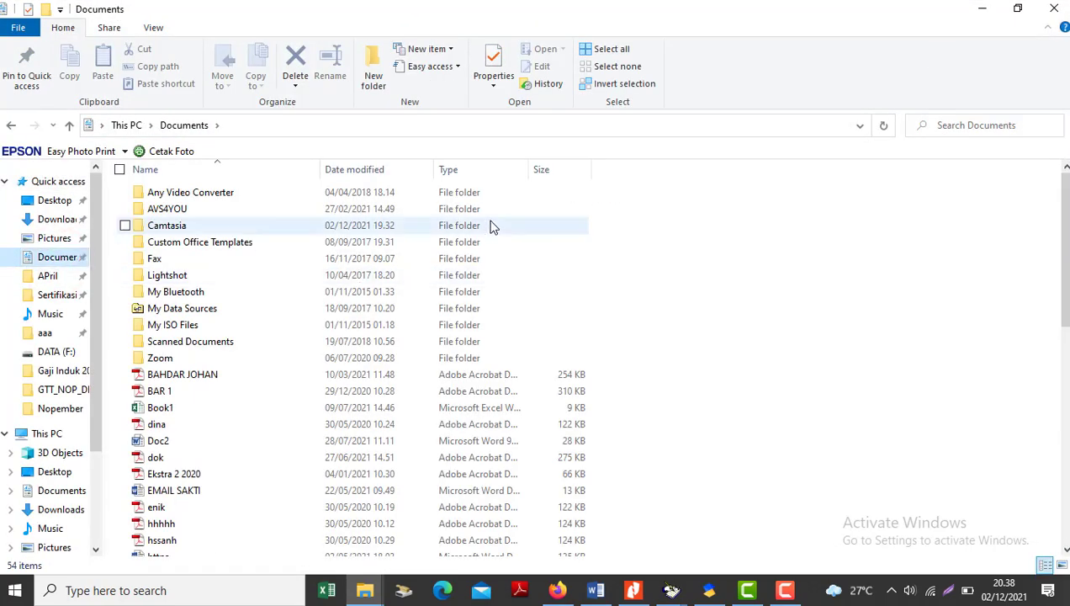
click(53, 219)
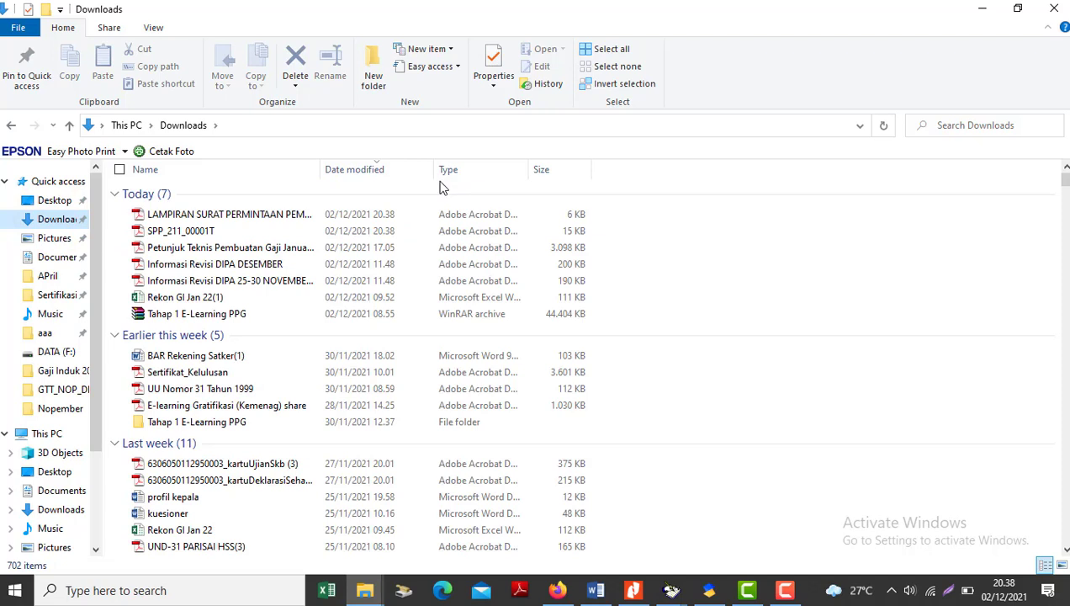
click(202, 230)
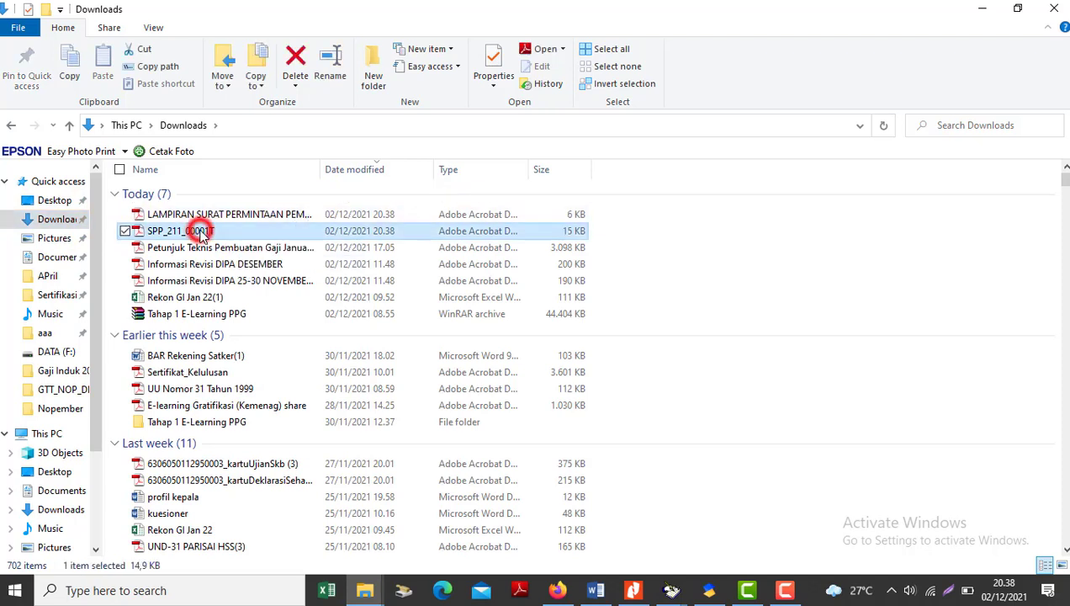
click(426, 169)
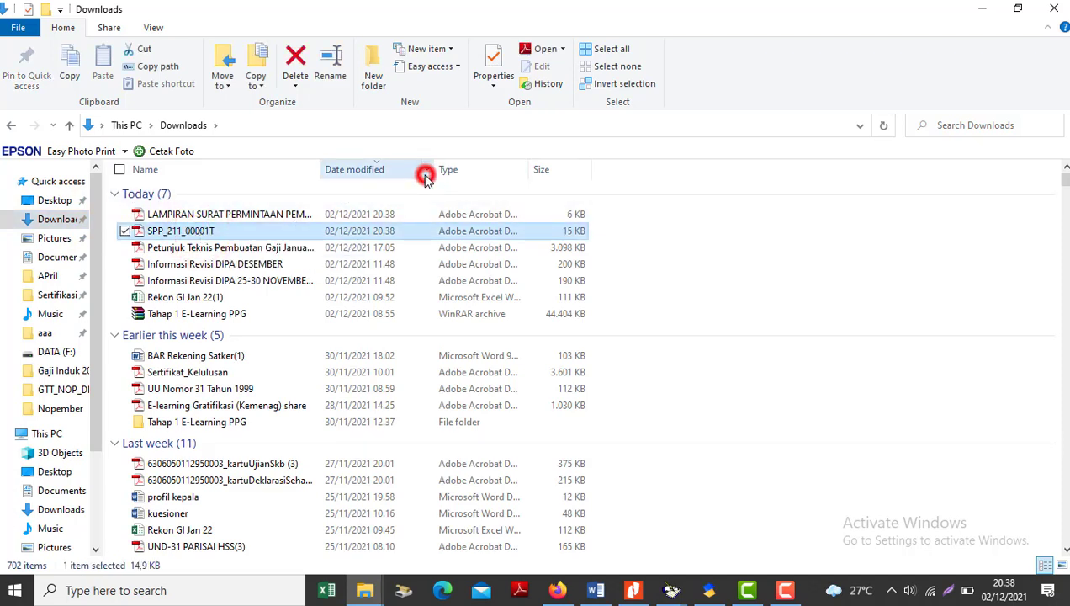
click(478, 408)
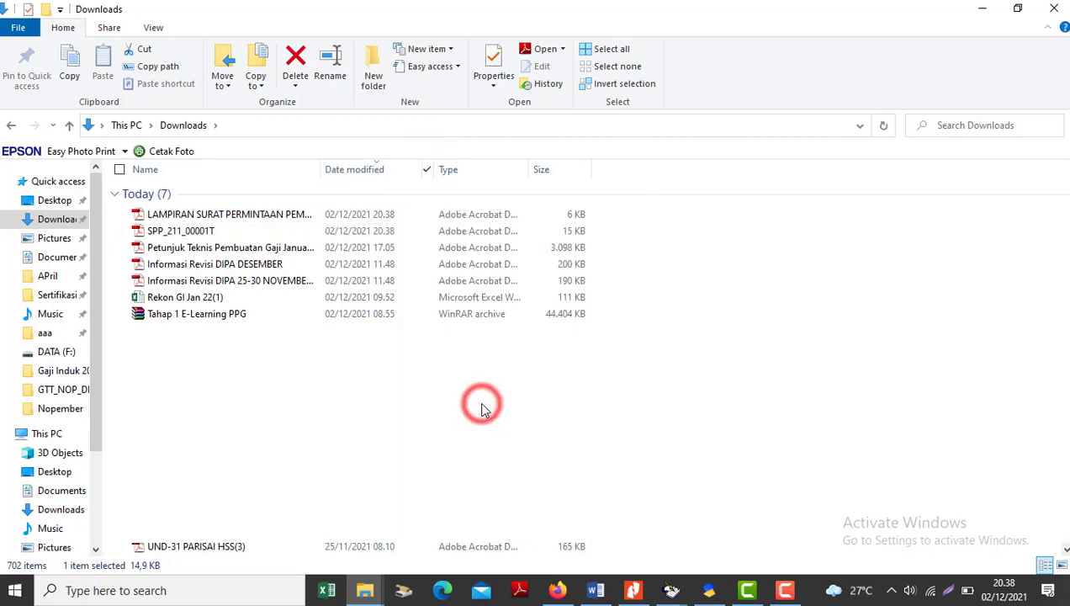
click(229, 213)
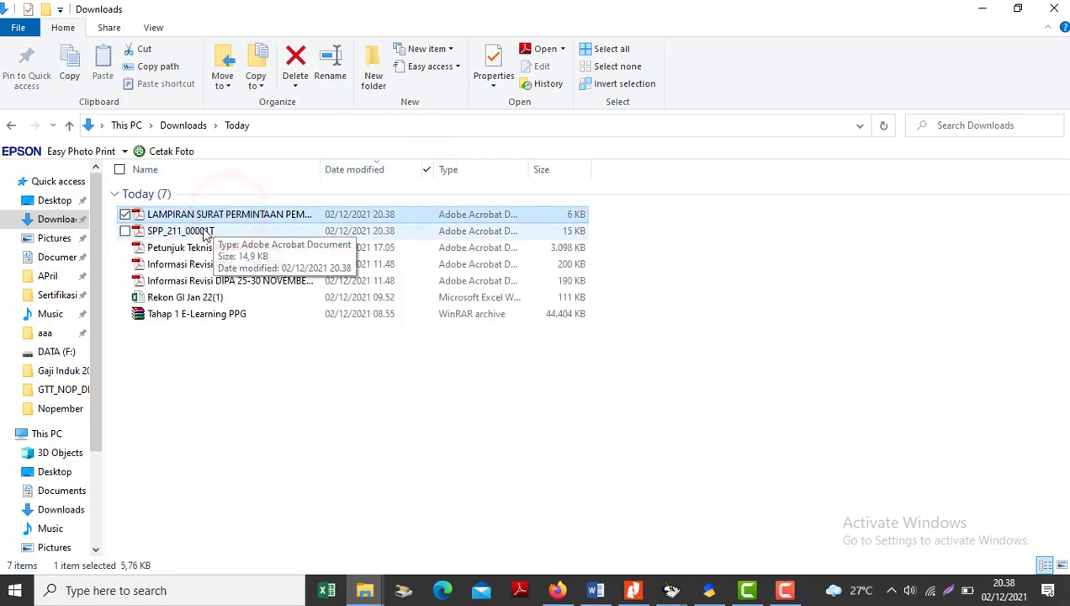
ctrl+click(202, 231)
Step: Cut the PDFs into F:\Amprah_2022\Gaji Induk 2022 and open SPP_211_00001T
right_click(206, 233)
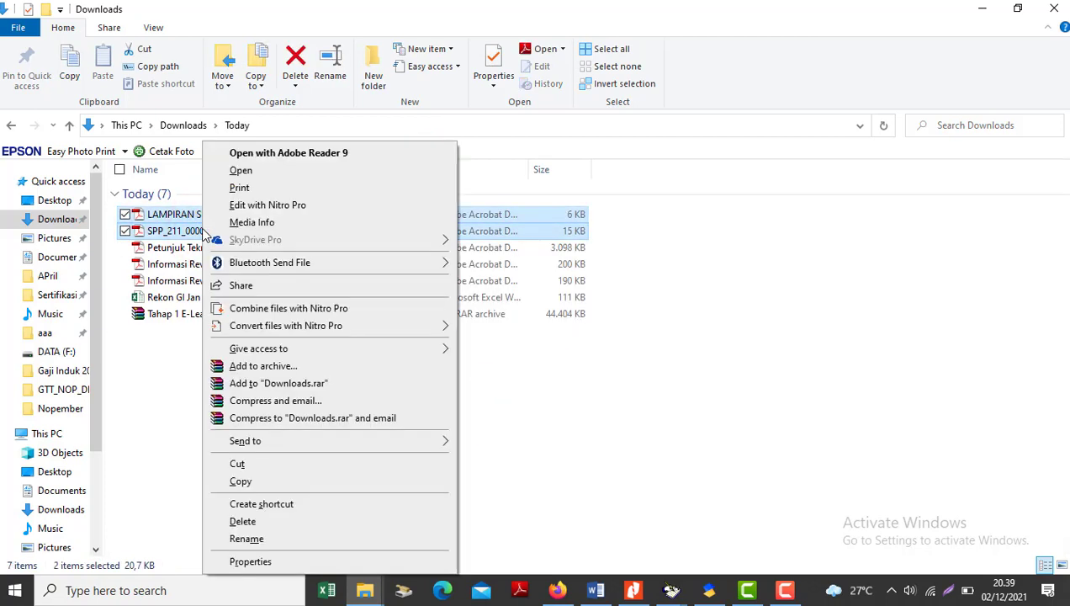
click(242, 464)
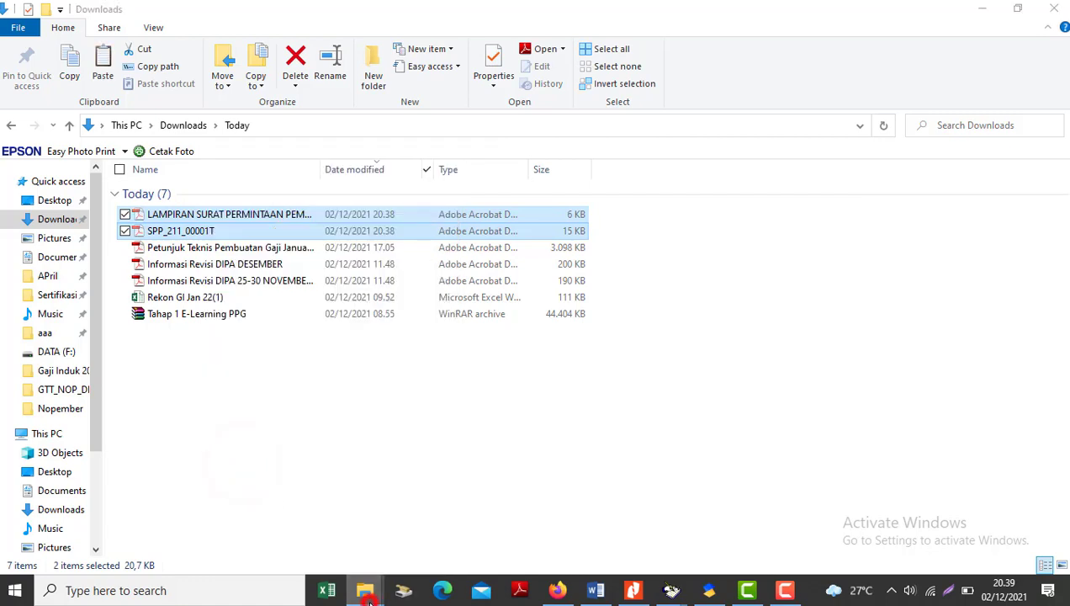
click(217, 526)
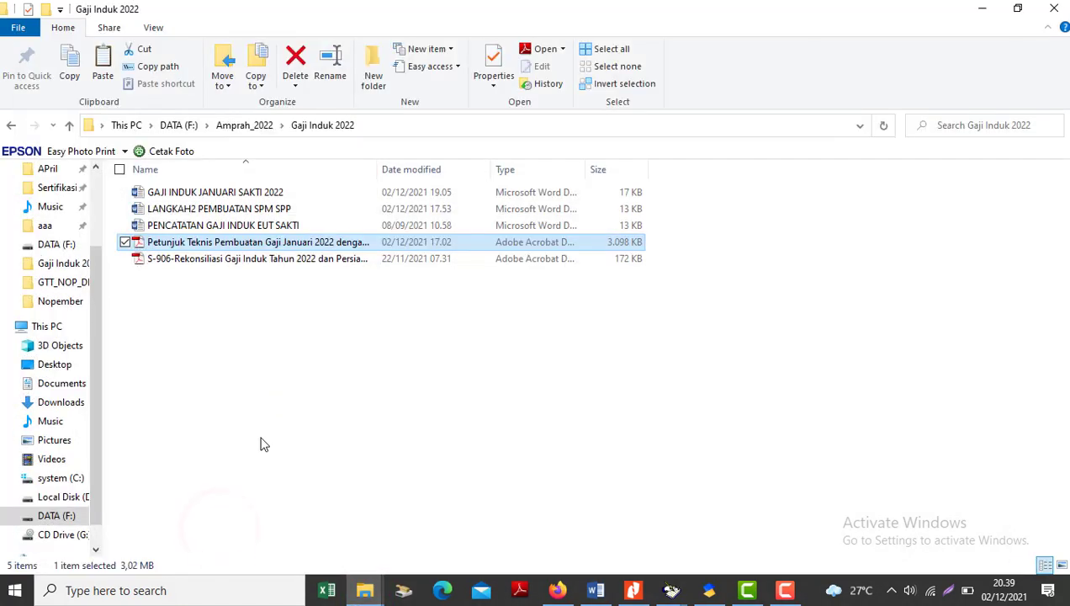
key(ctrl+v)
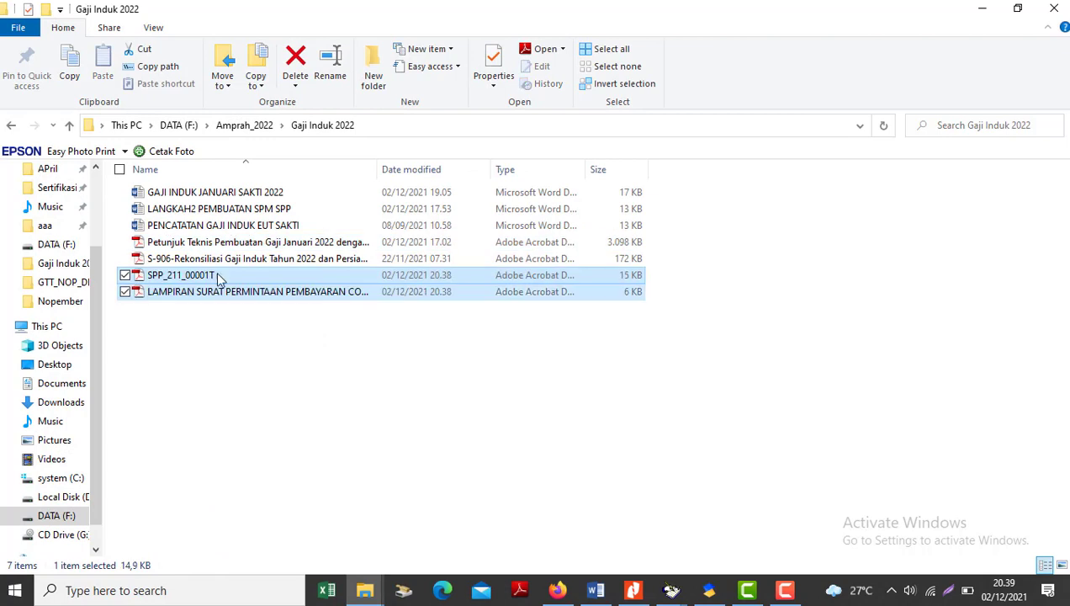
click(189, 278)
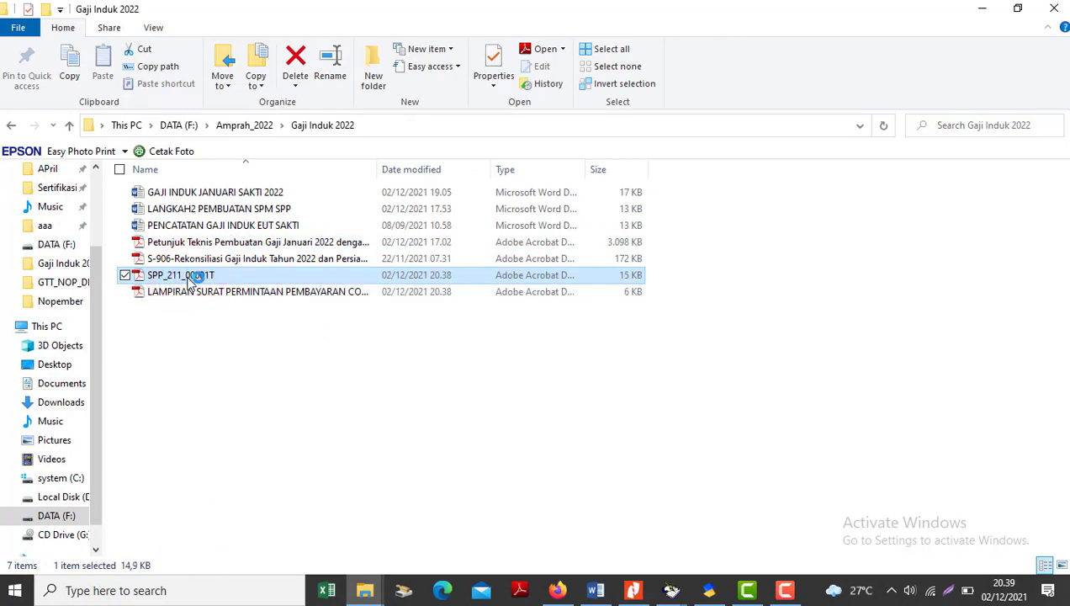
double_click(190, 281)
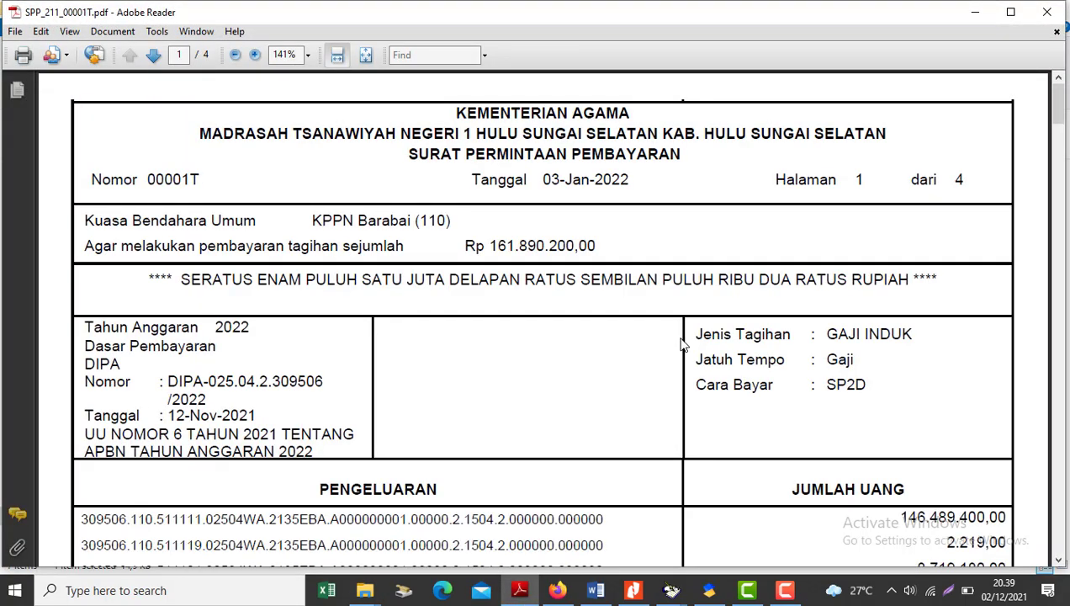
Step: Scroll through all pages of SPP_211_00001T.pdf and close it
scroll(682, 343, down, 3)
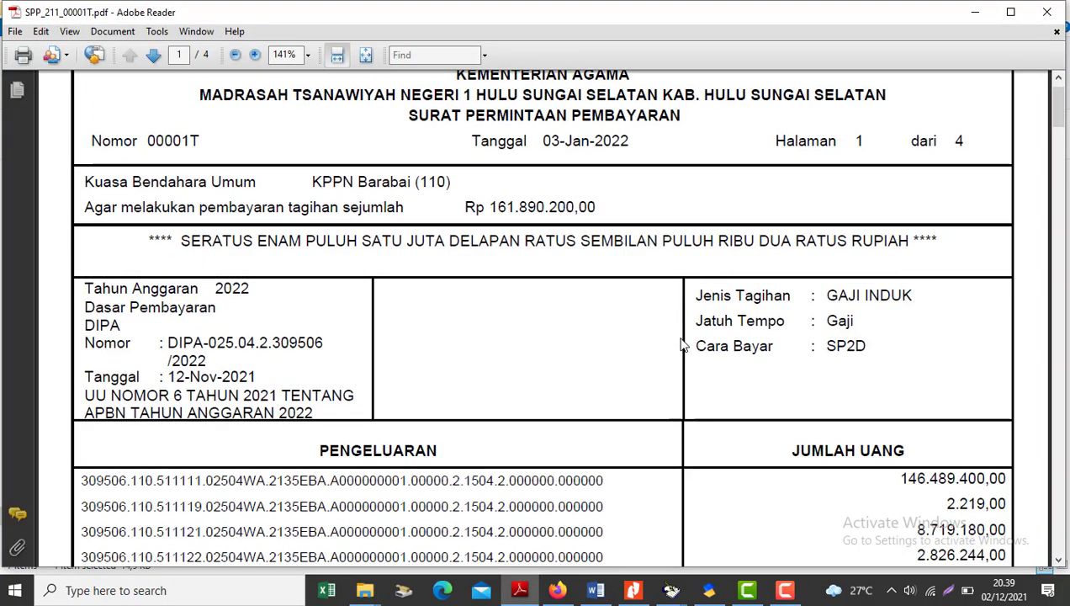
scroll(683, 343, down, 20)
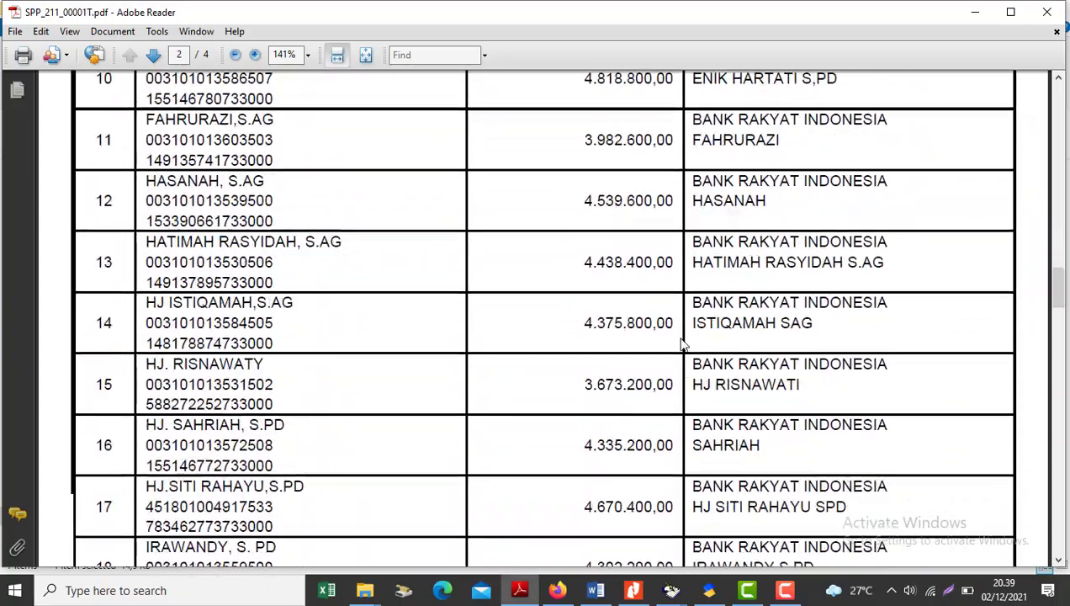
scroll(682, 343, down, 15)
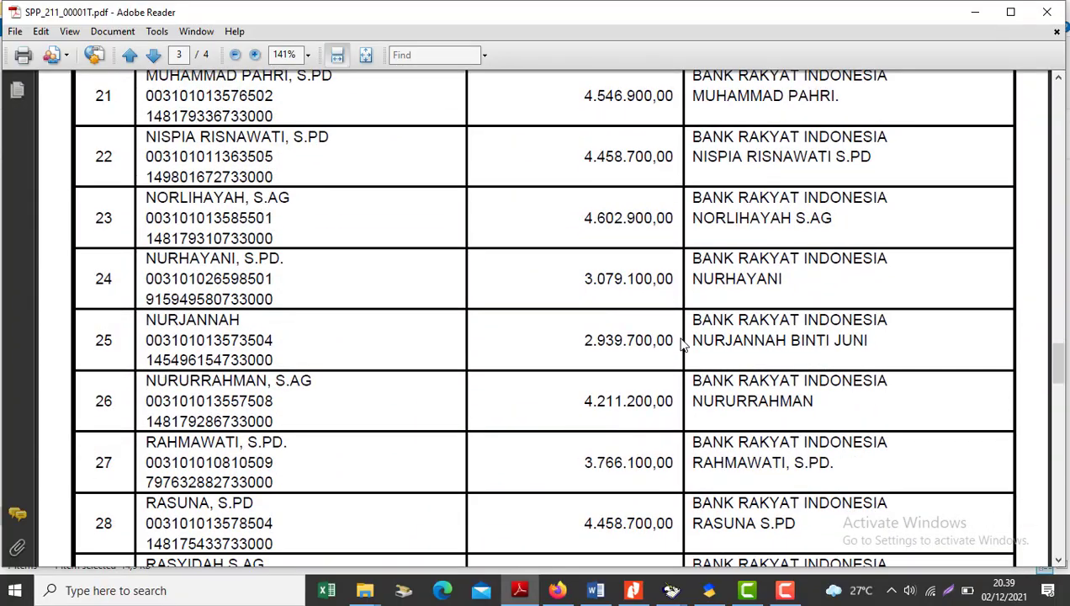
scroll(682, 343, down, 20)
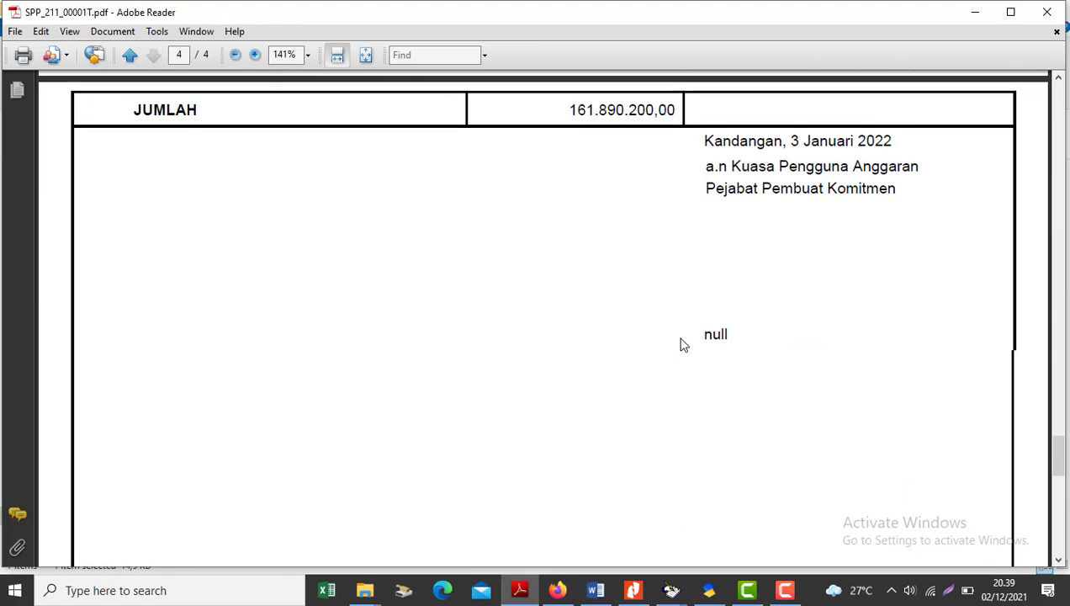
scroll(682, 343, up, 4)
scroll(682, 345, down, 1)
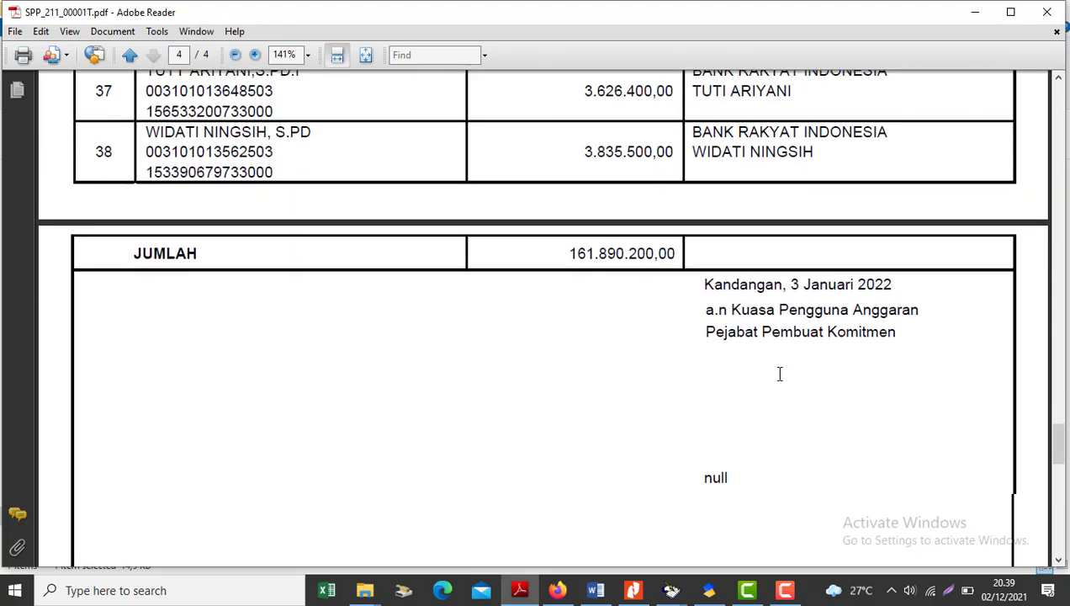
scroll(779, 374, down, 10)
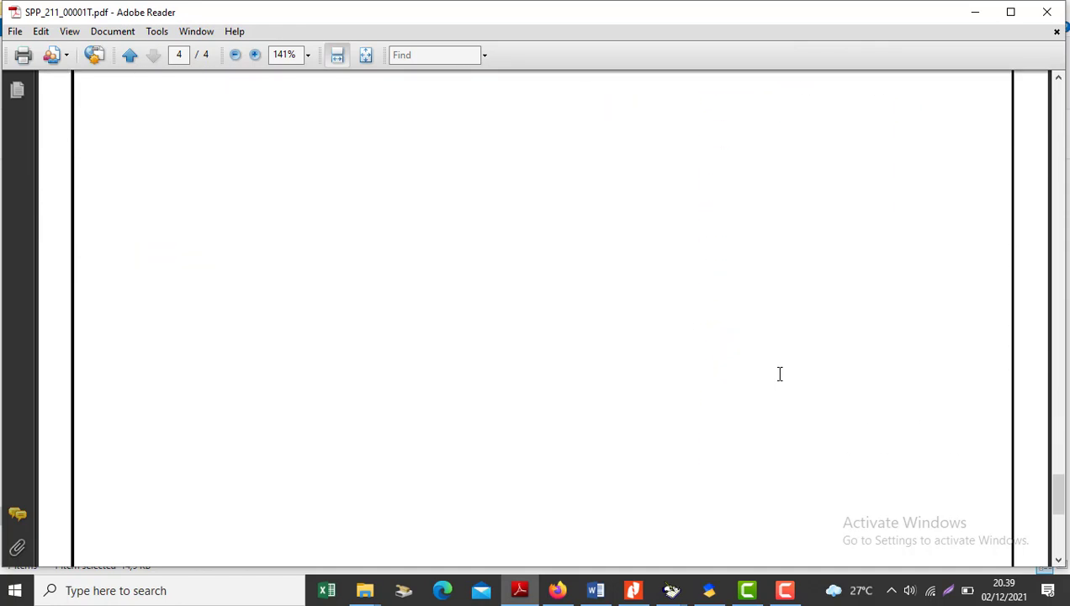
click(1047, 12)
Step: Open the two-page LAMPIRAN PDF, look through it, and close Adobe Reader
double_click(213, 295)
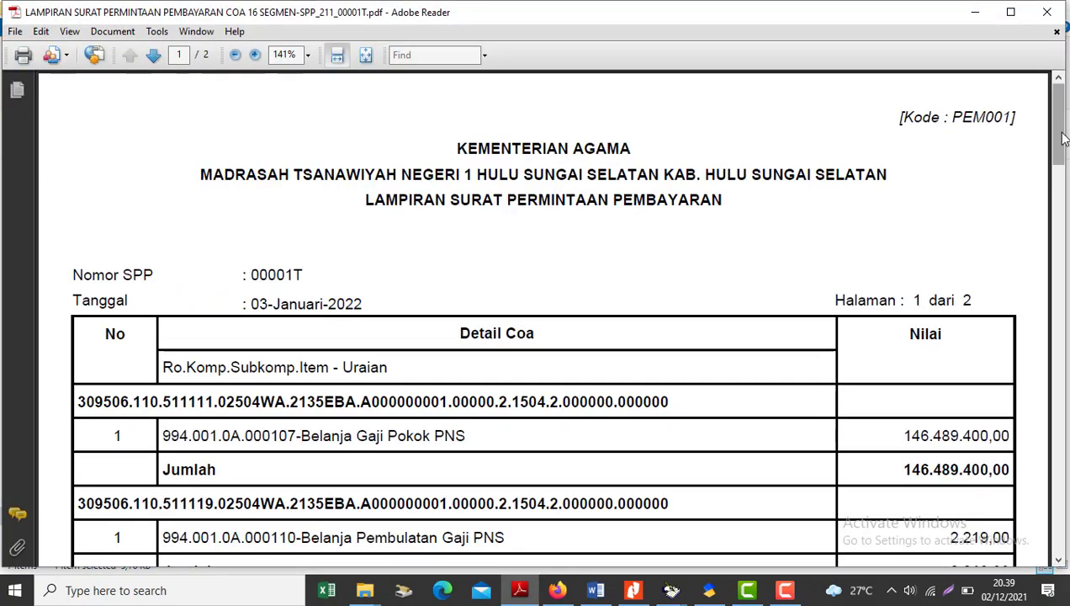
drag(1058, 135, 1057, 408)
scroll(967, 327, up, 5)
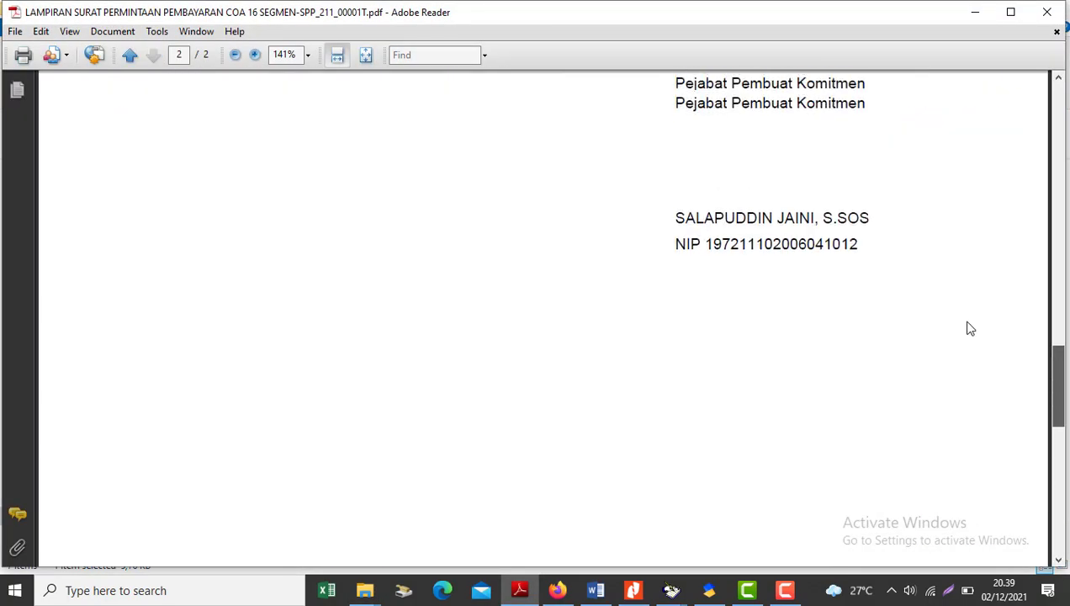
scroll(1008, 399, down, 2)
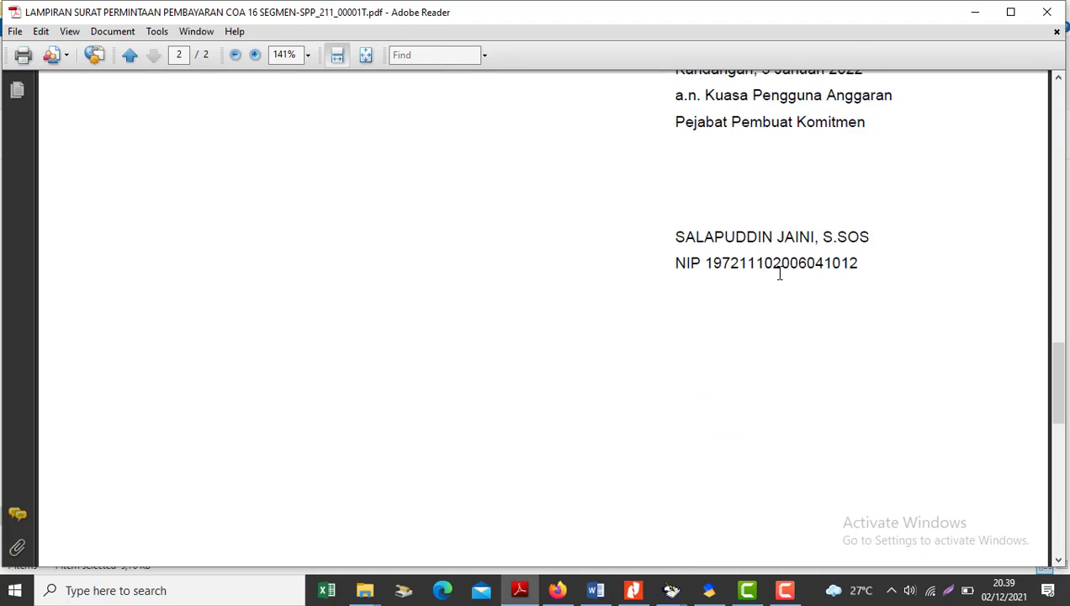
key(alt+F4)
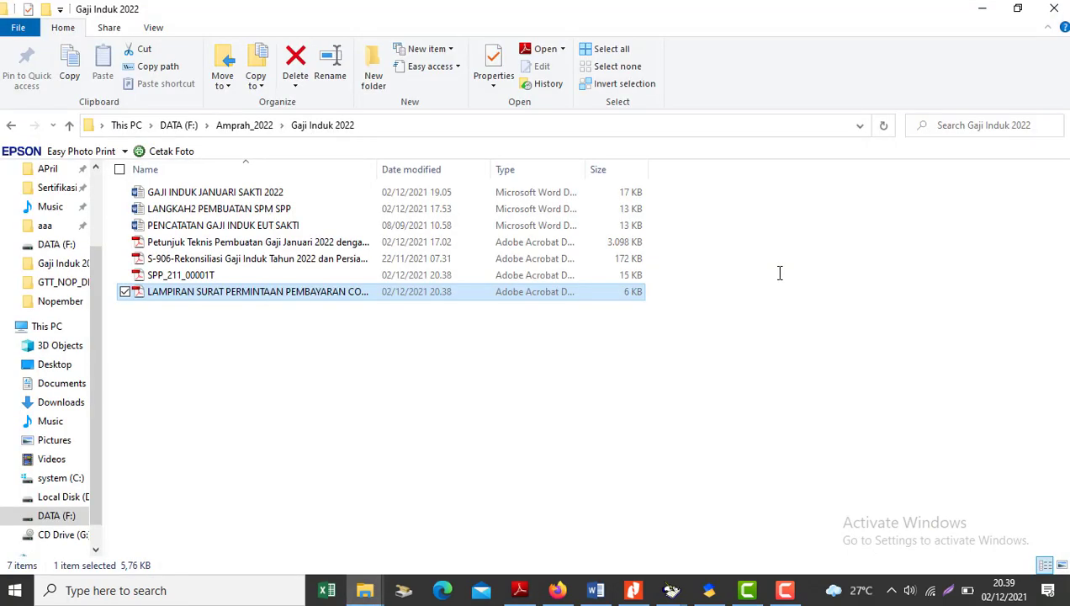
Step: Return to SAKTI's Mencetak SPP page for 00001T and confirm the PPK signer stays unchanged
key(alt+Tab)
click(558, 589)
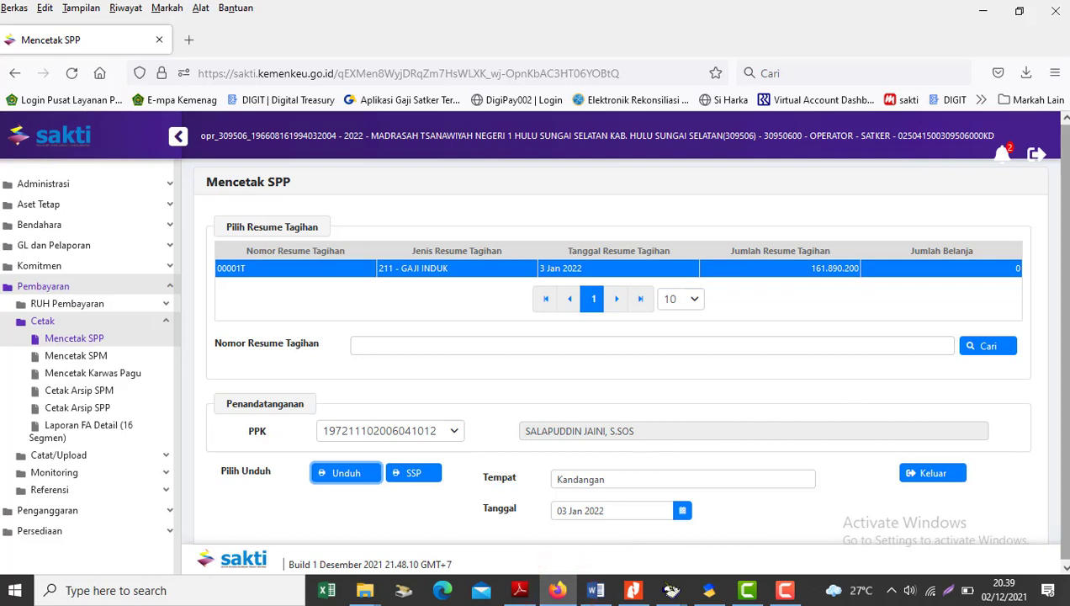
scroll(642, 438, down, 1)
click(392, 430)
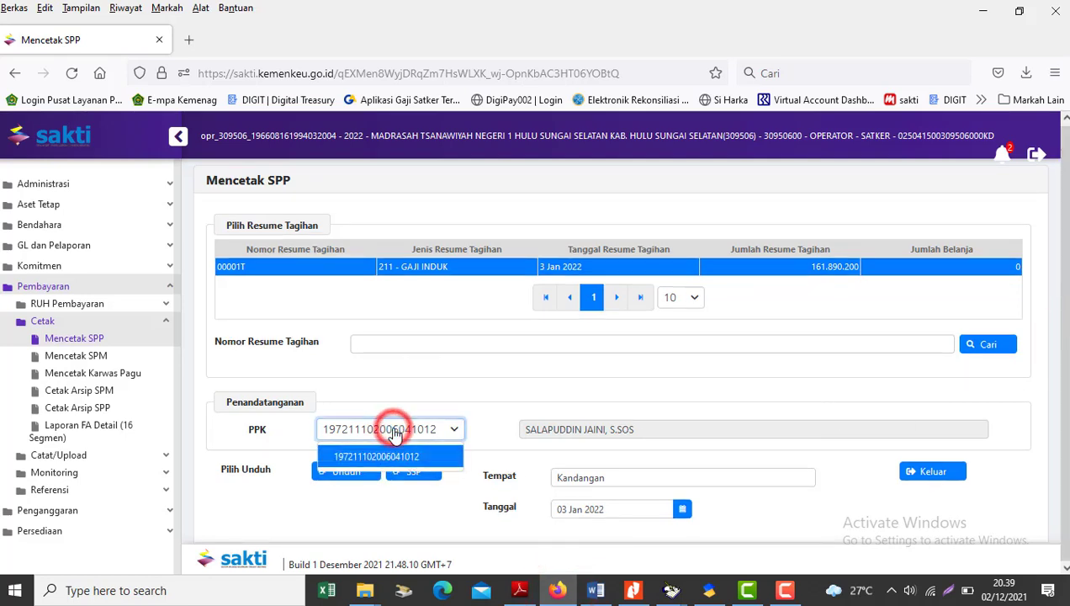
click(394, 429)
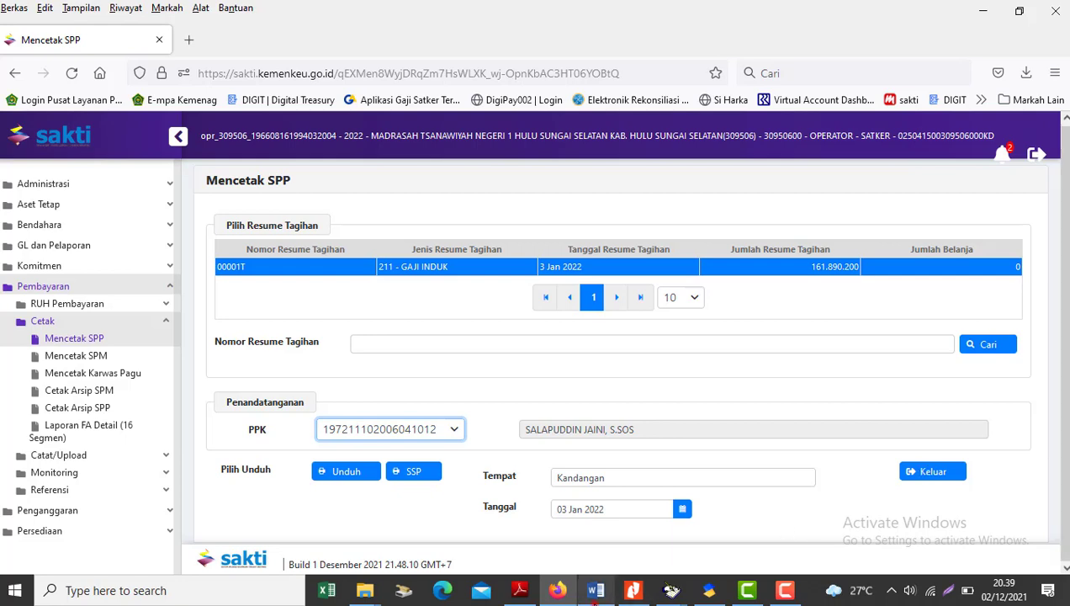
click(596, 590)
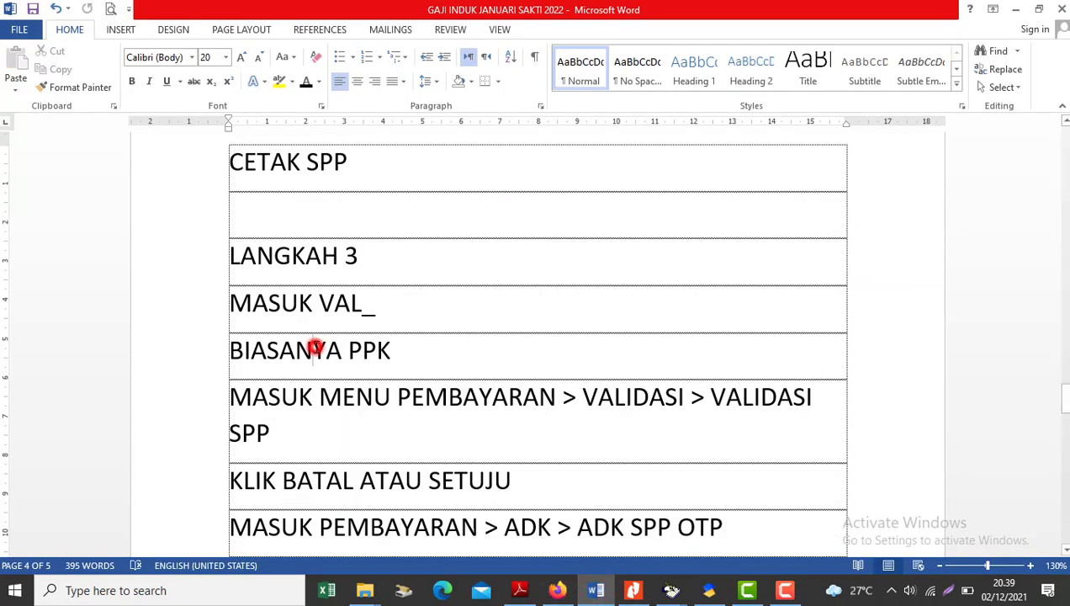
Step: Scroll the Word step notes from the LANGKAH 3 validation steps to LANGKAH 4, then return to SAKTI
click(330, 354)
scroll(334, 355, down, 3)
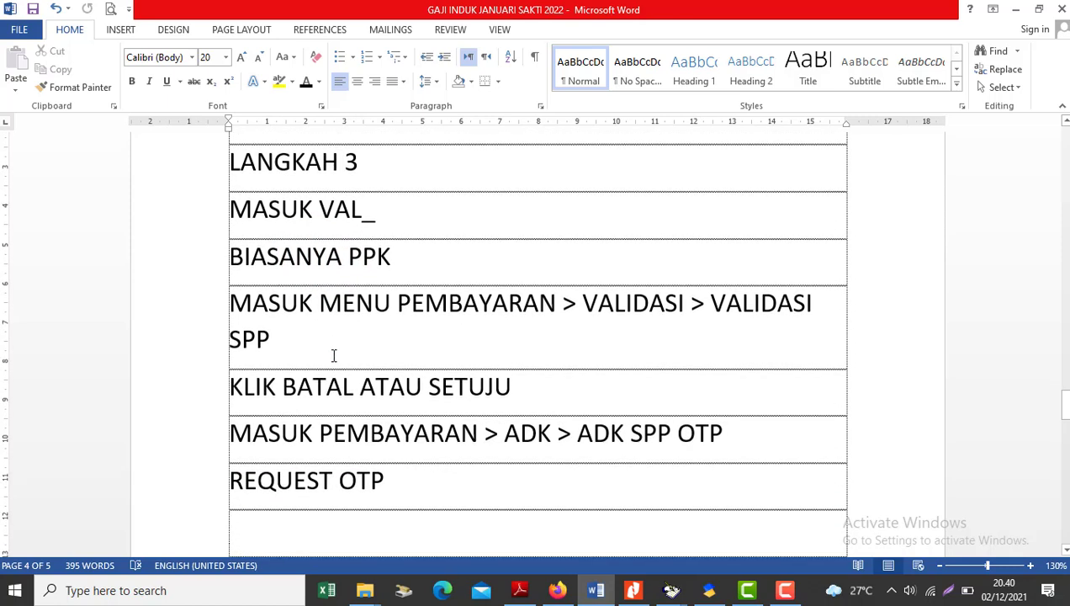
scroll(334, 355, down, 1)
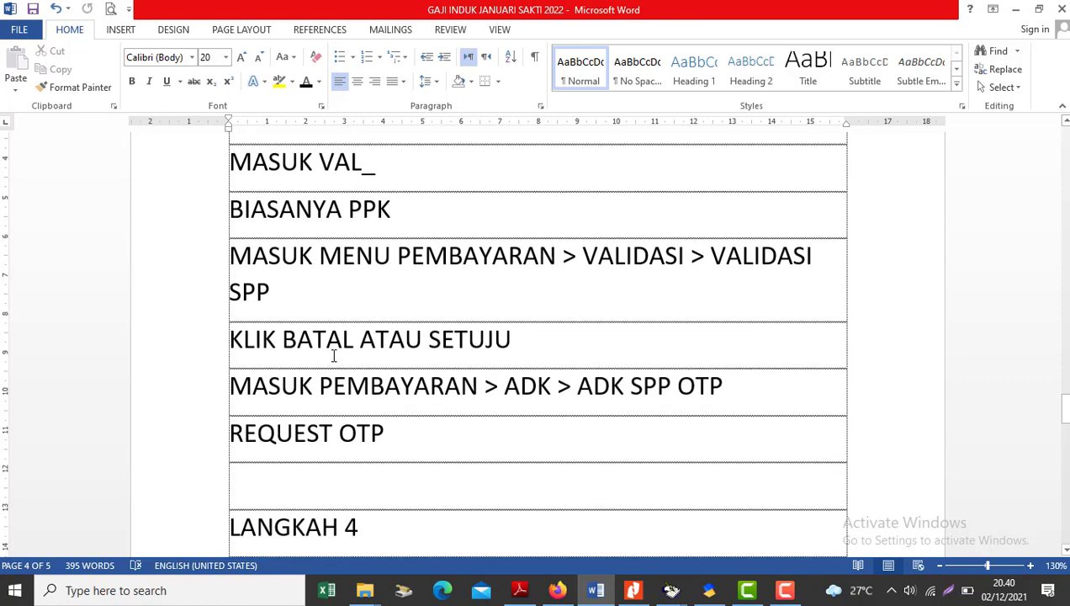
key(alt+Tab)
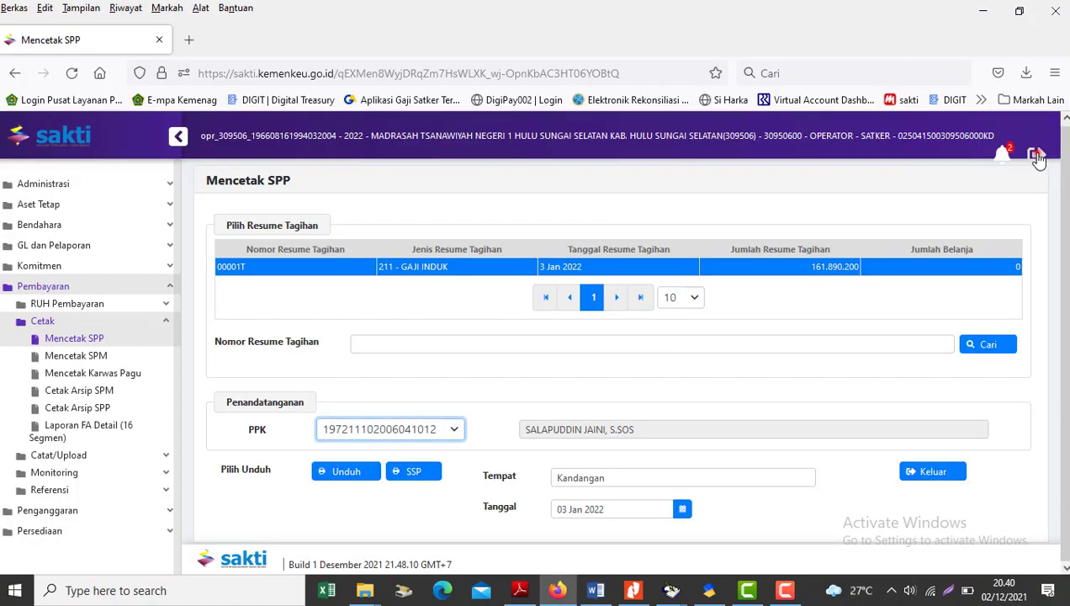
Step: Log out of the operator session, confirming with Ya, and sign in as the saved validator for 2022
click(1039, 158)
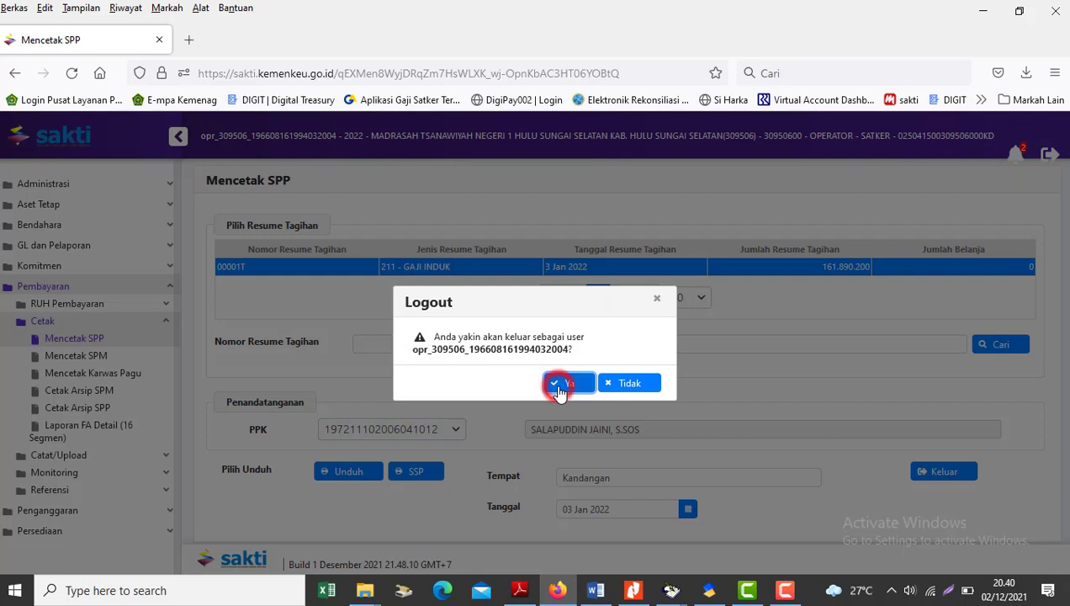
click(560, 388)
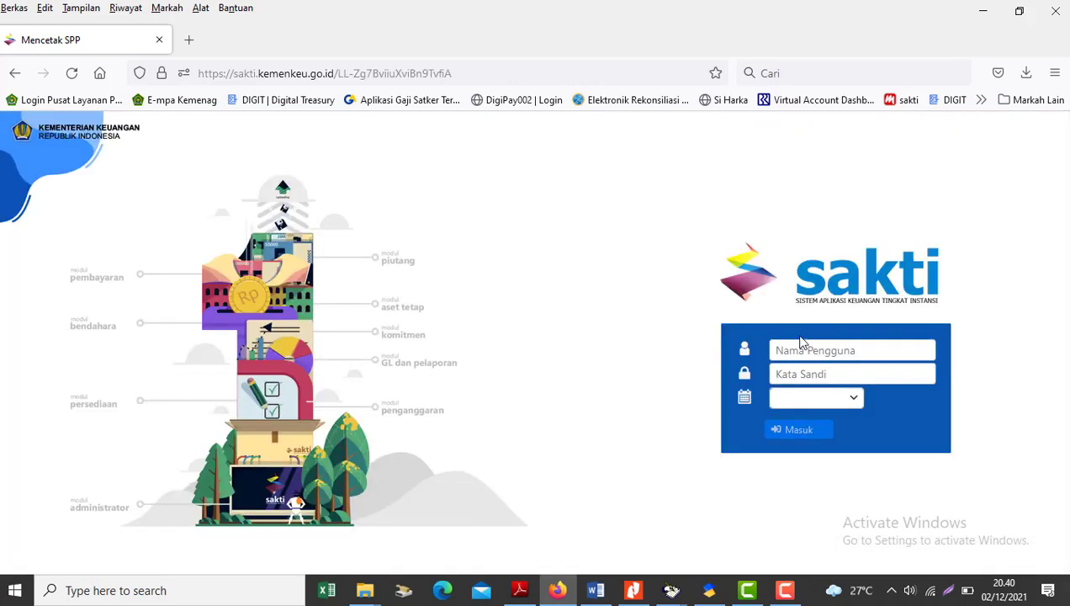
click(796, 346)
text(val)
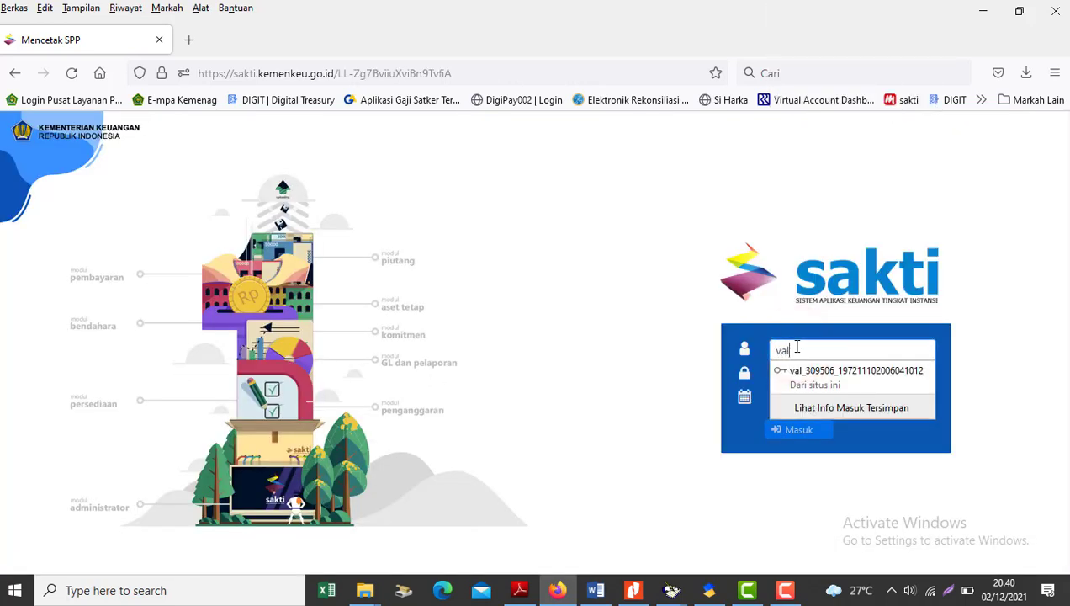
click(855, 375)
click(852, 398)
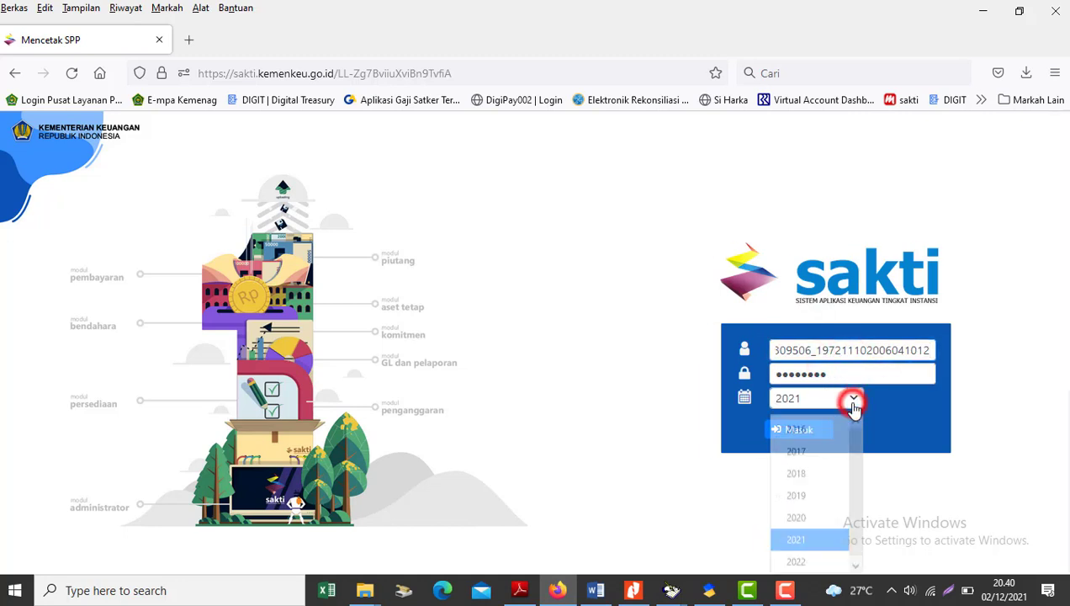
click(806, 558)
click(788, 431)
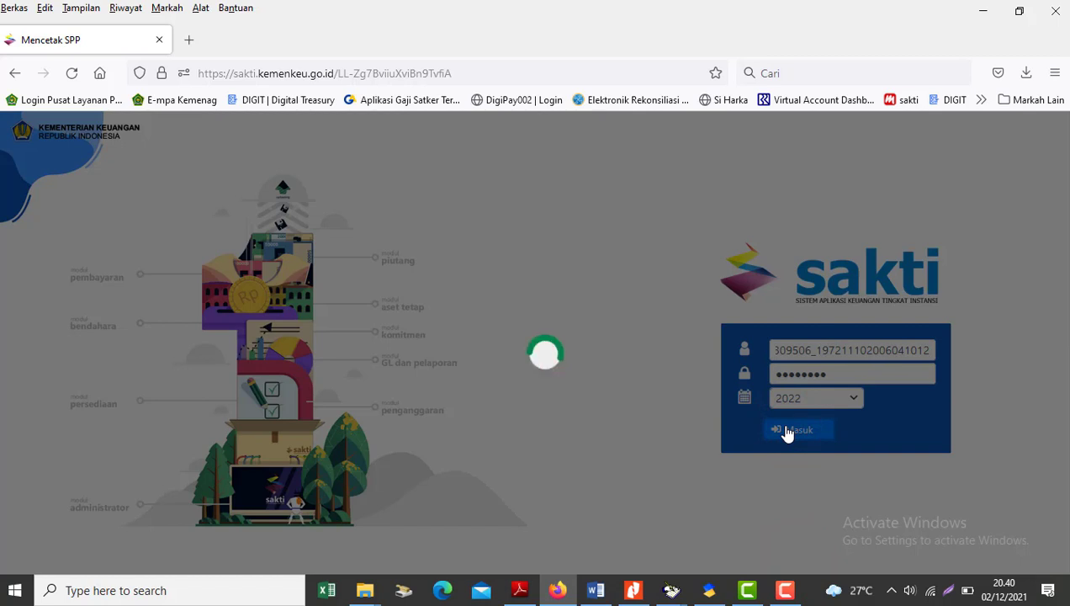
Step: Scroll the Nitro Pro guide to the page 17 Setuju SPP instructions, then return to SAKTI
click(646, 594)
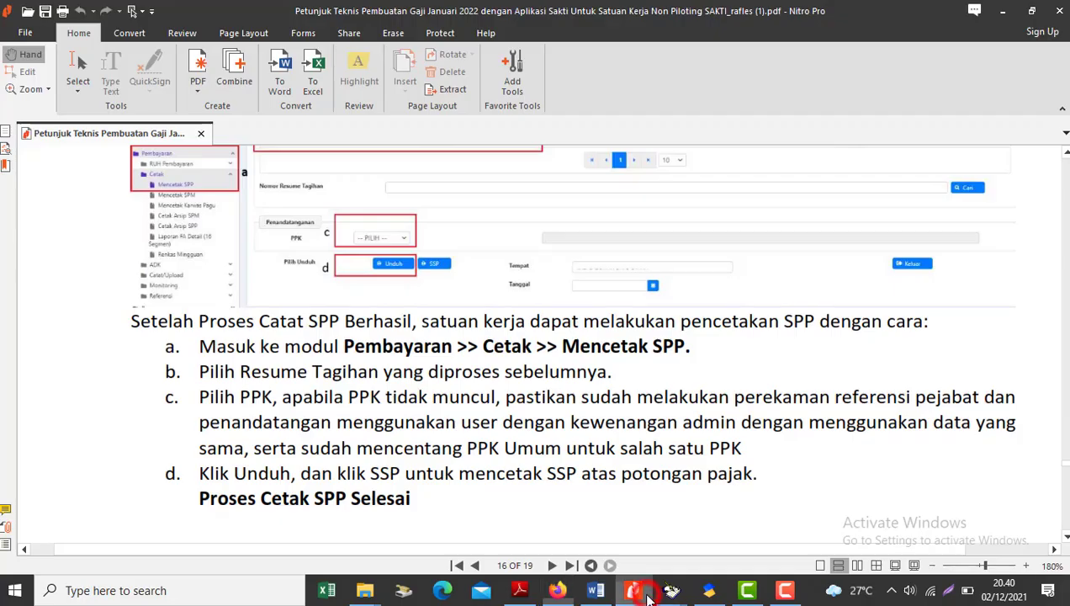
scroll(547, 489, down, 5)
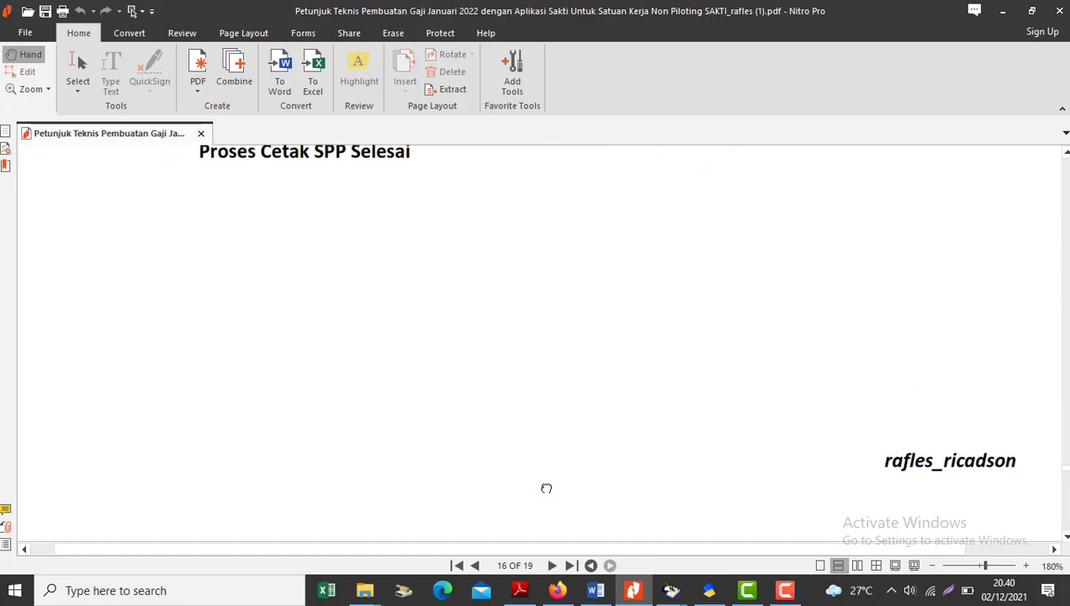
scroll(546, 488, up, 5)
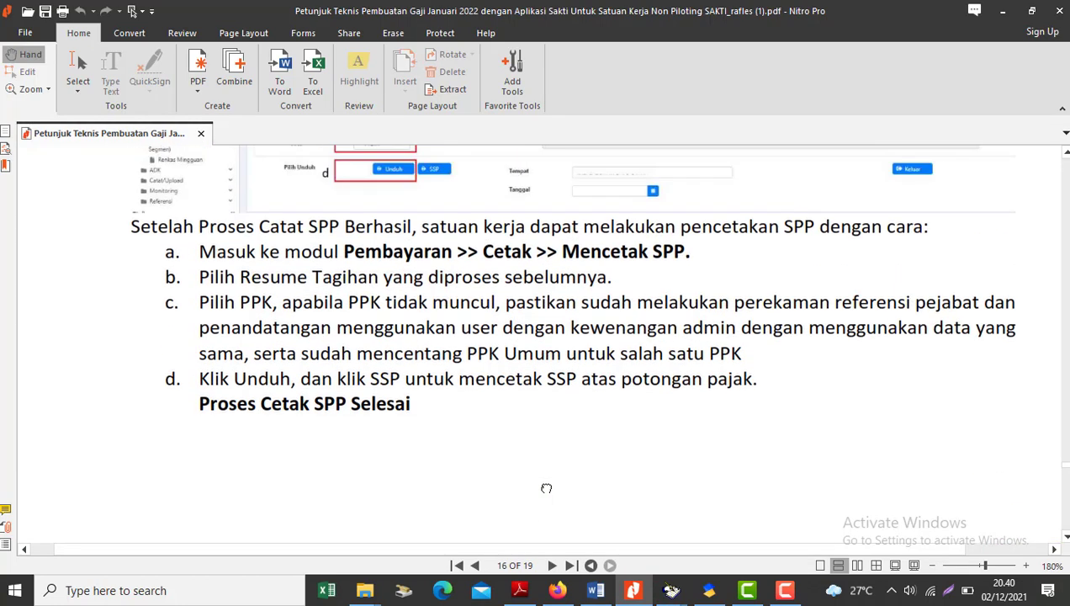
scroll(546, 488, down, 10)
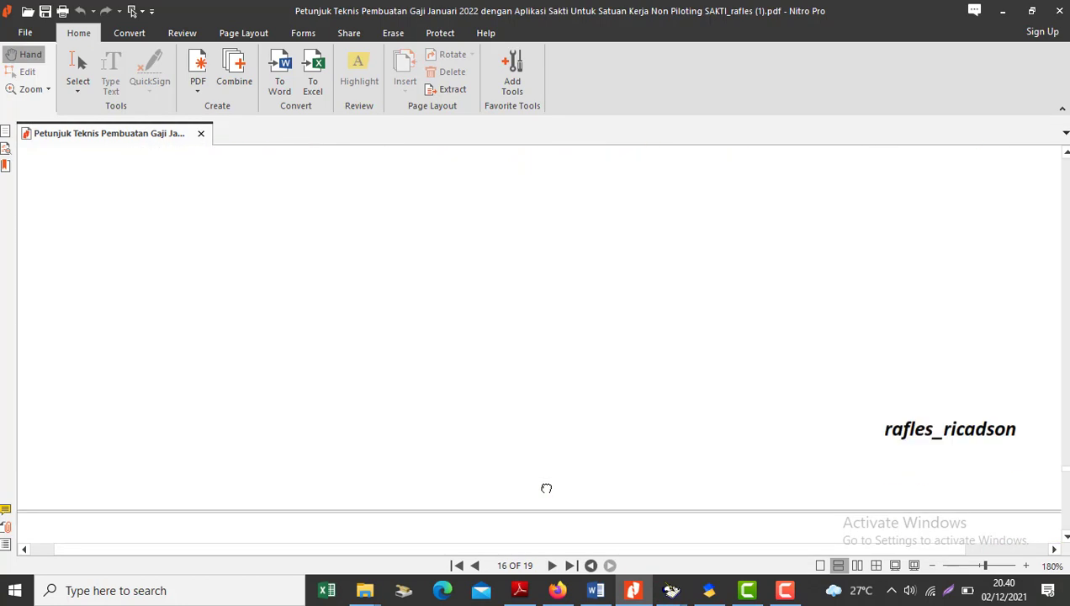
scroll(546, 488, down, 1)
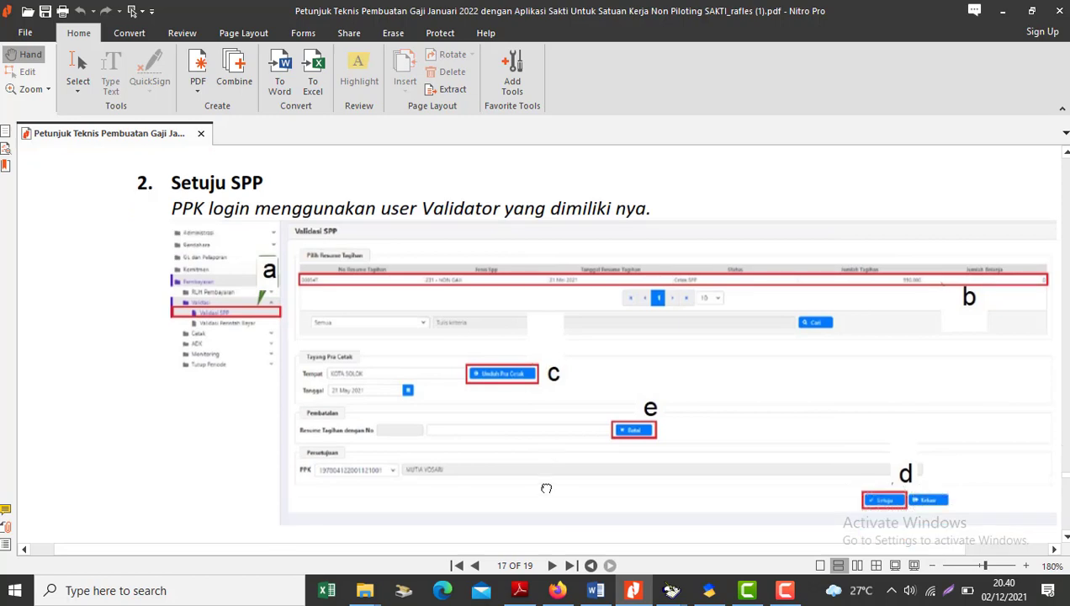
scroll(547, 488, down, 1)
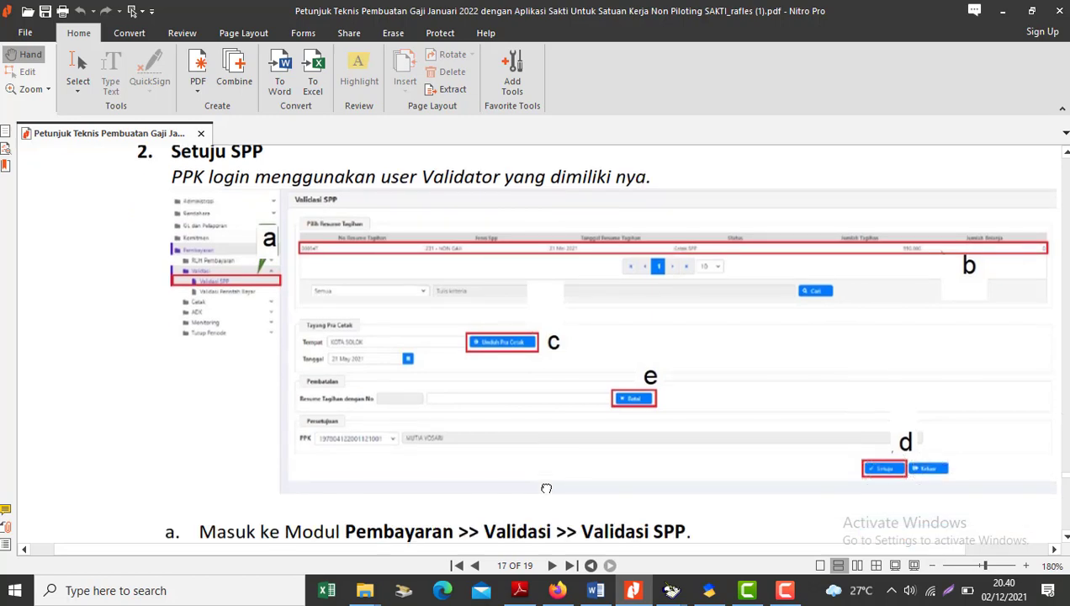
key(alt+Tab)
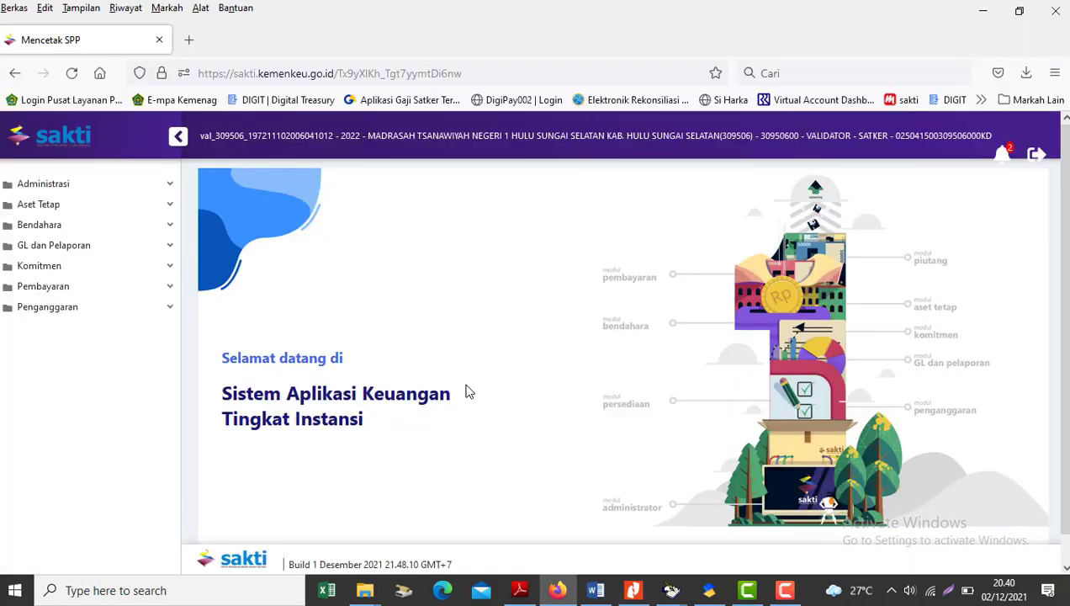
Step: Mark the Validasi SPP menu step in the Word notes and return to SAKTI
click(595, 590)
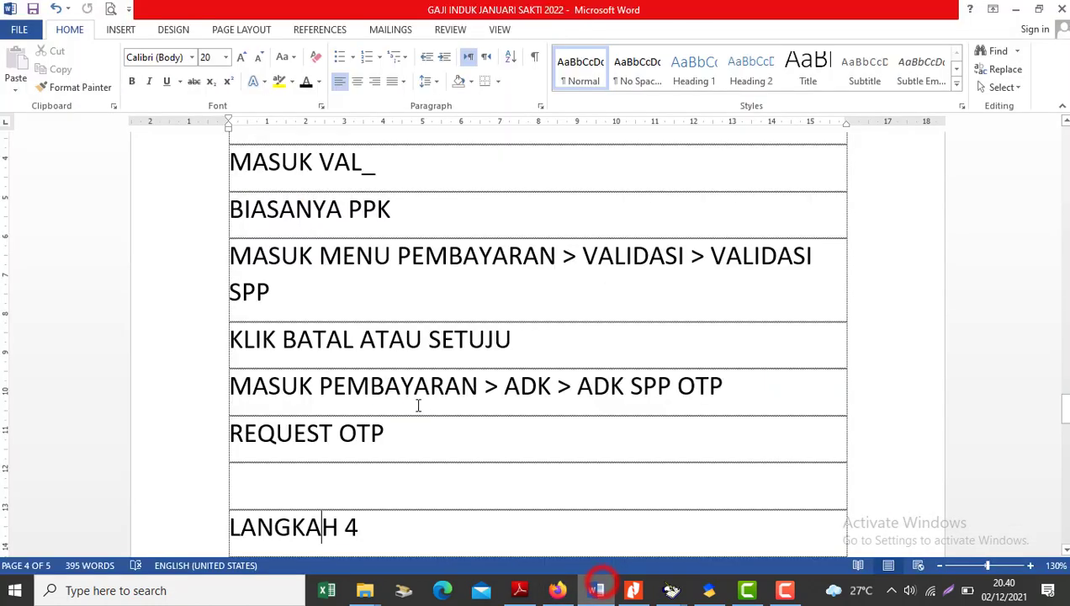
click(333, 260)
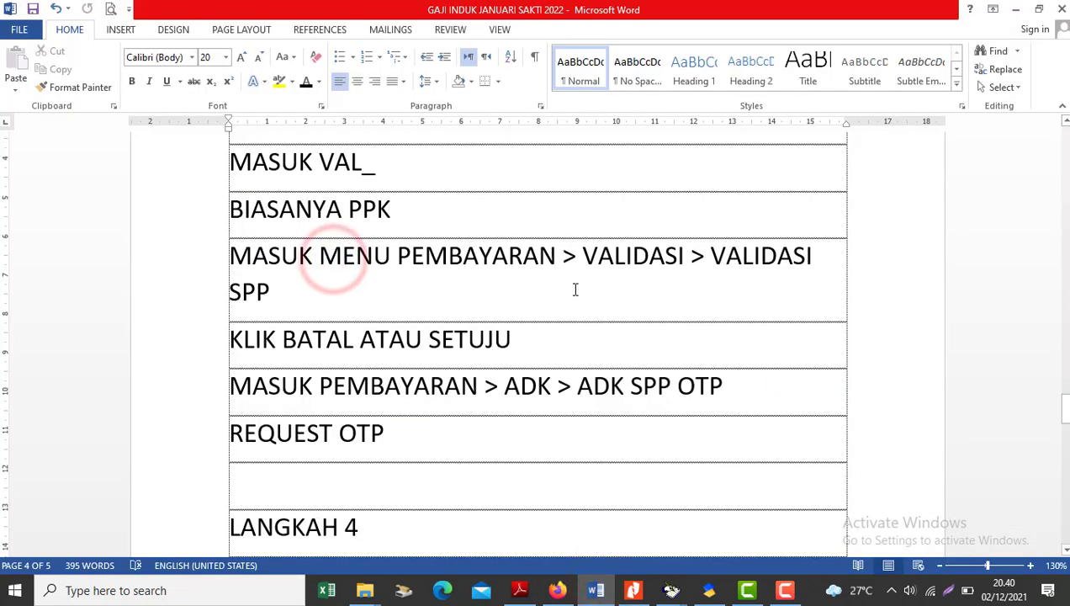
key(alt+Tab)
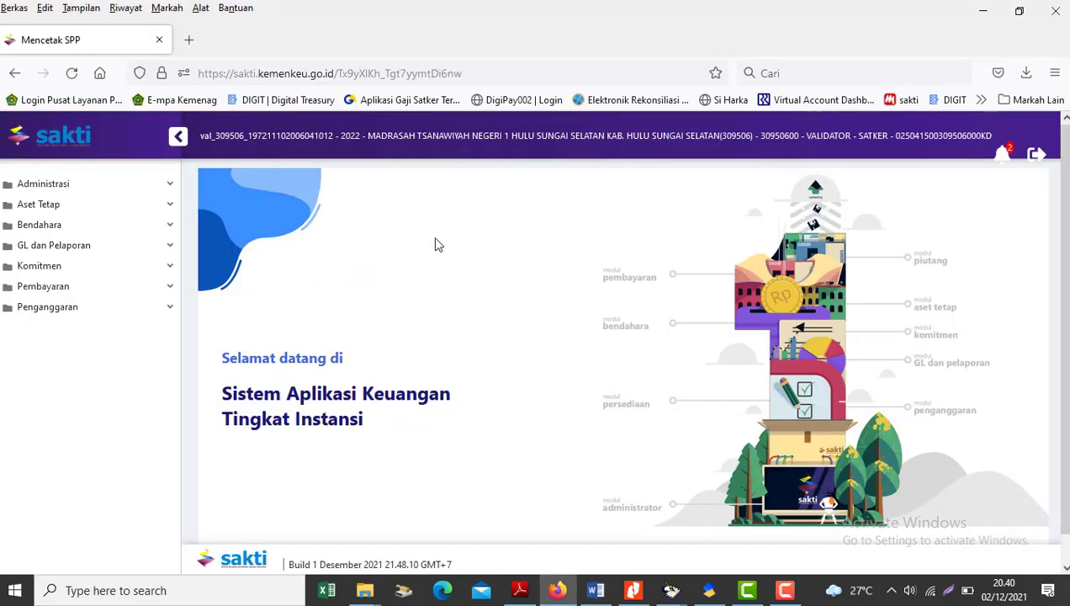
Step: Open Pembayaran > Validasi > Validasi SPP and load resume 00001T into the approval form
click(72, 286)
click(62, 325)
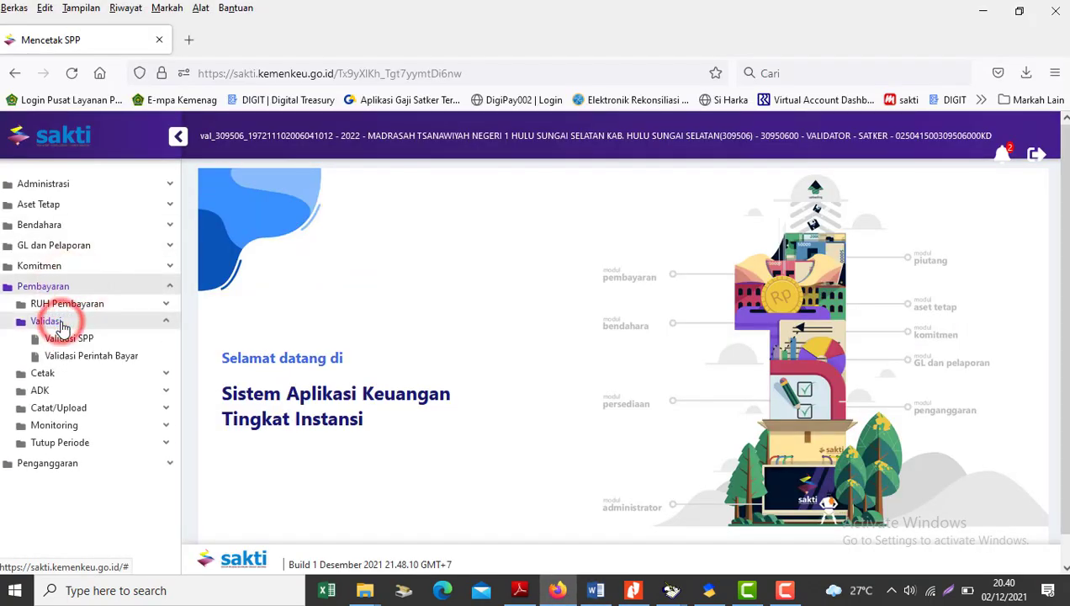
click(71, 339)
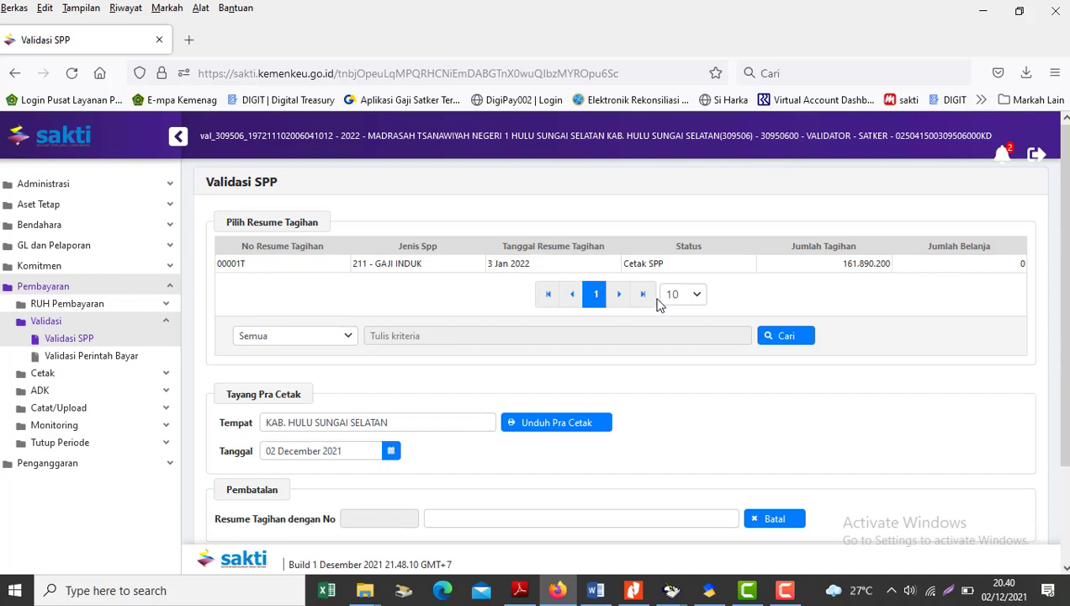
click(441, 264)
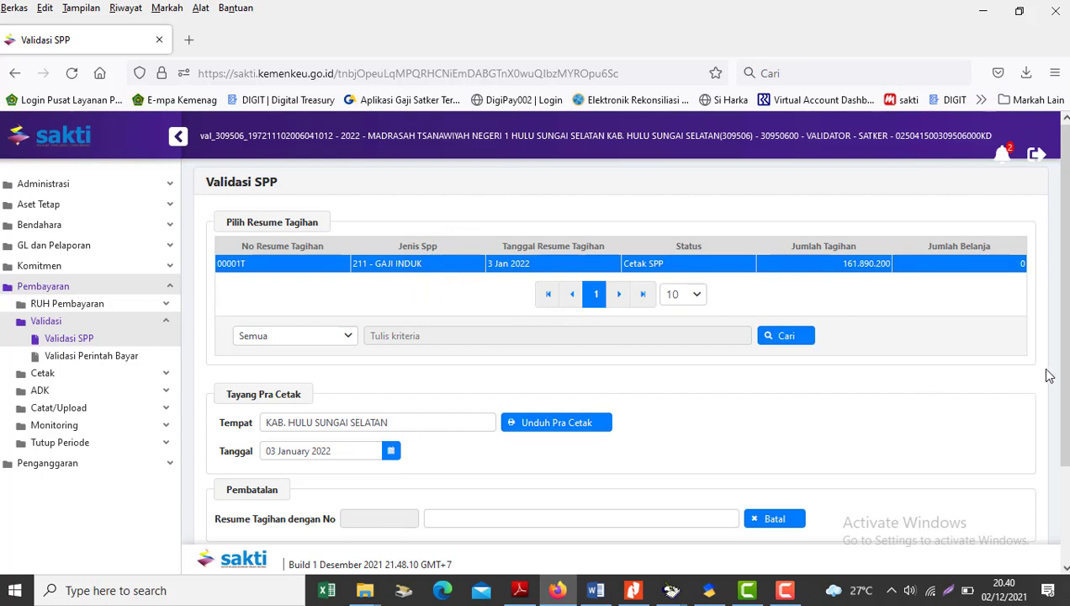
click(1062, 388)
click(632, 267)
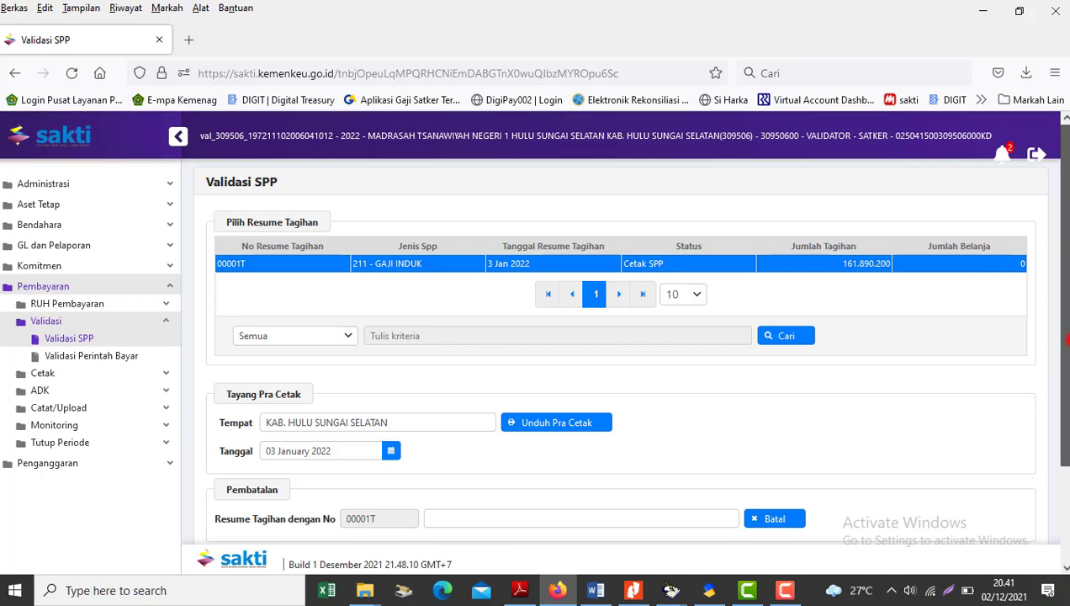
drag(1063, 315, 1063, 337)
scroll(623, 345, down, 2)
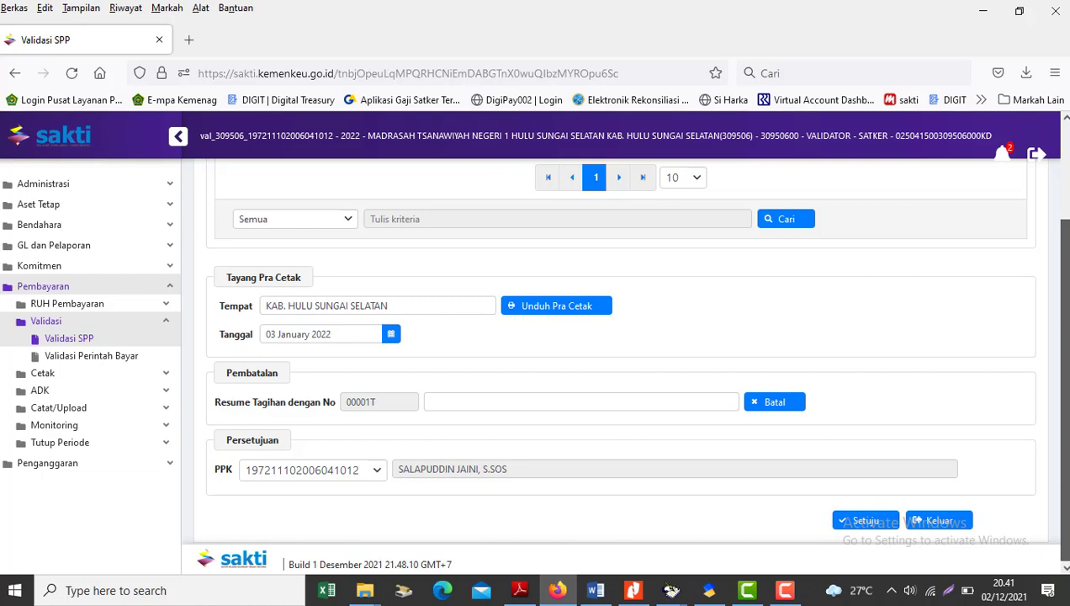
Step: Approve the 00001T SPP with Setuju and Ya, then reselect the now-approved row
click(862, 521)
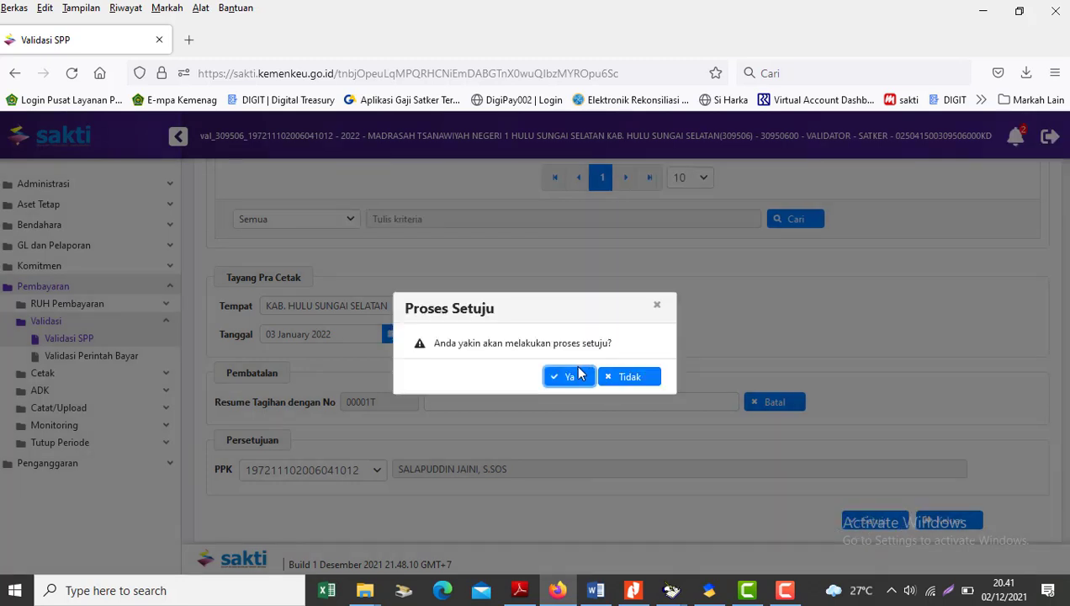
click(575, 375)
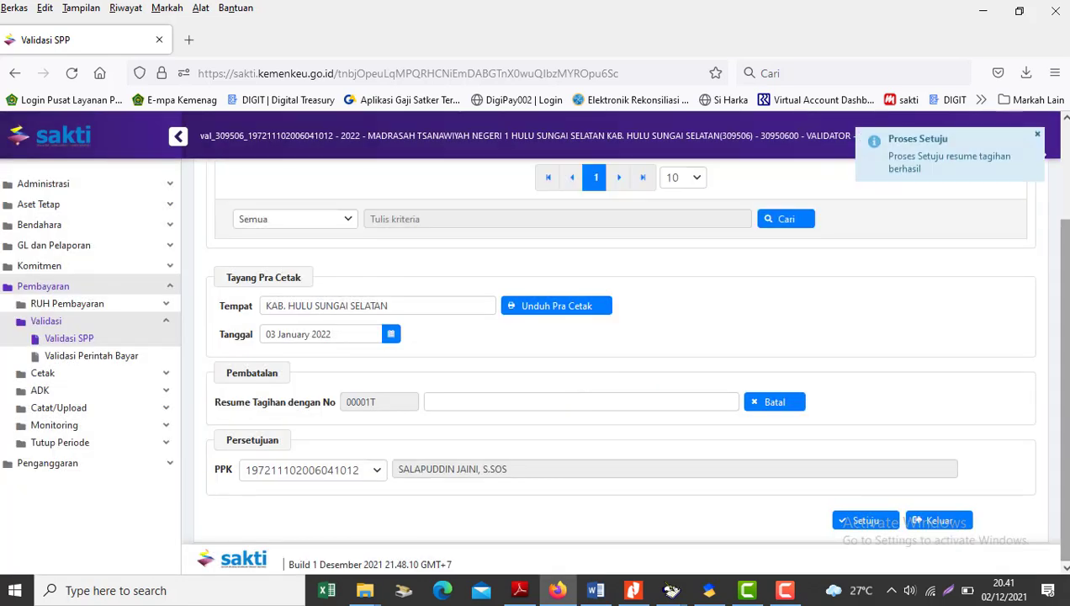
scroll(816, 252, up, 2)
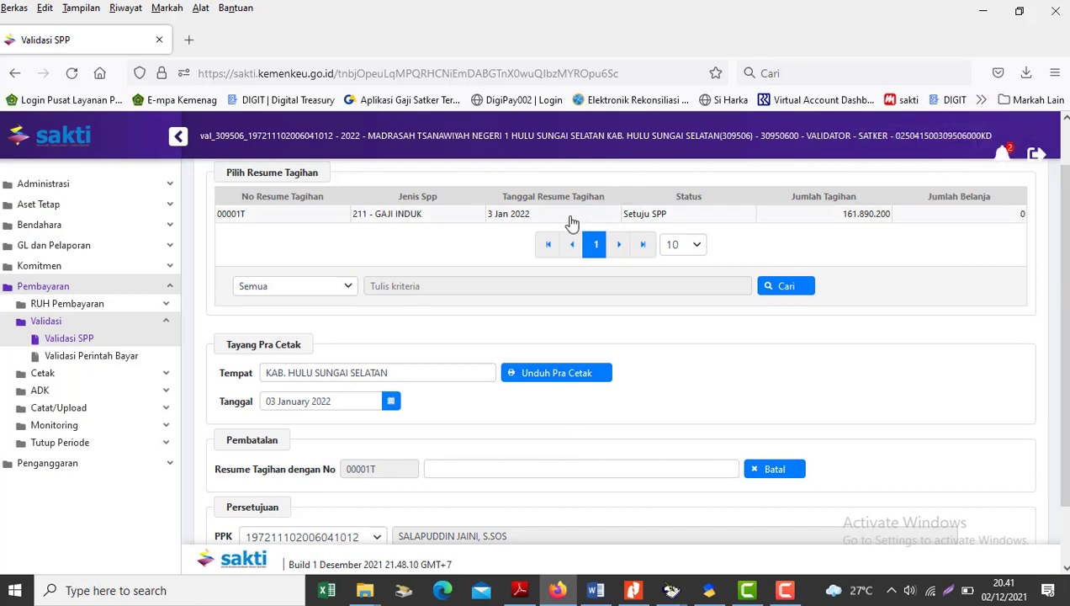
click(571, 215)
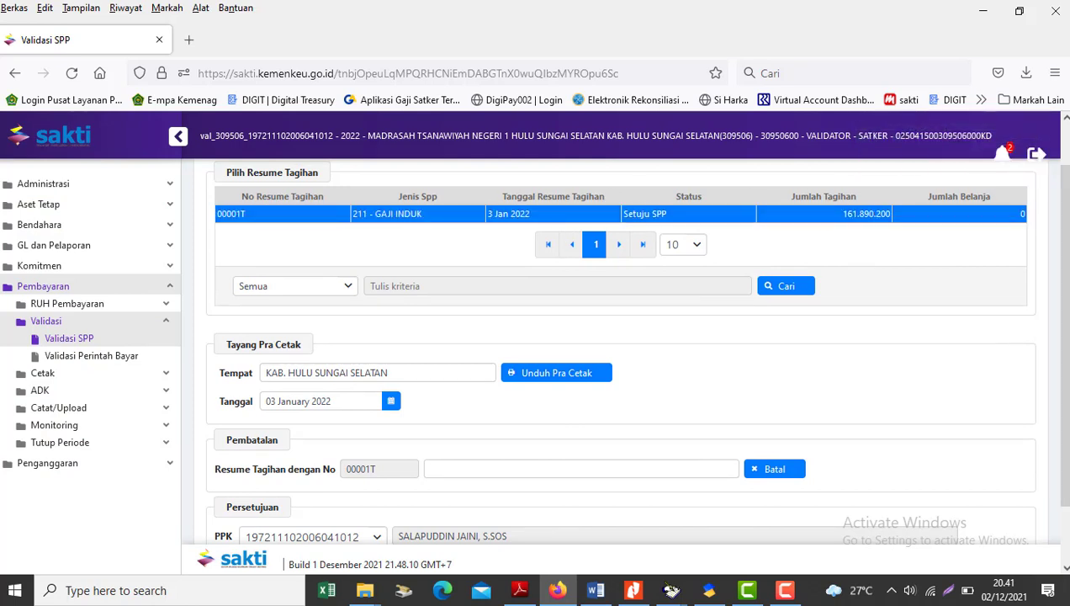
scroll(623, 336, down, 2)
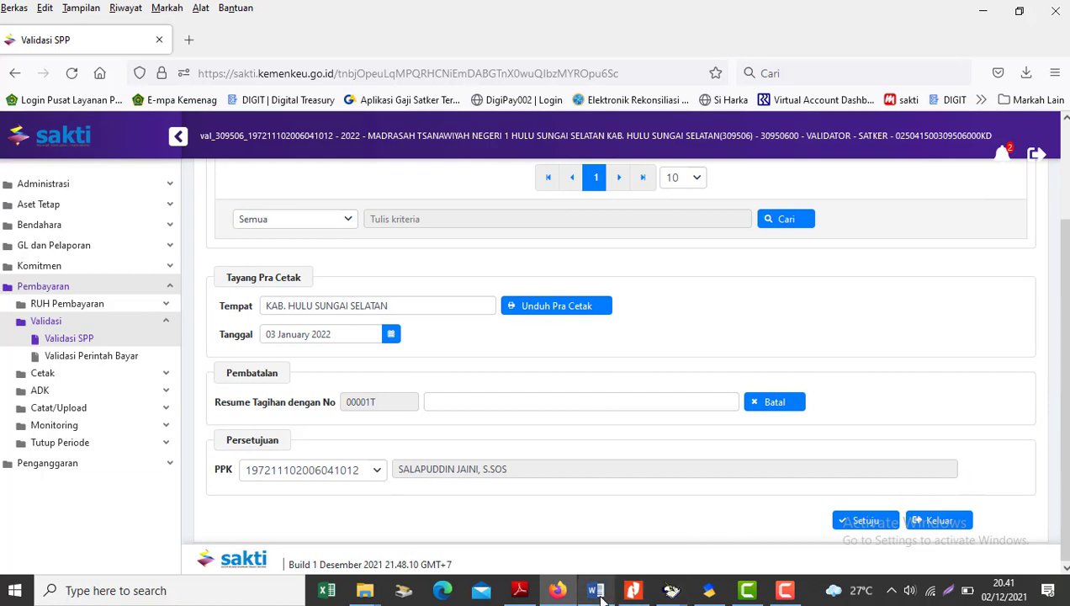
Step: Mark the REQUEST OTP step in the Word notes and switch back to SAKTI
mouse_move(600, 598)
click(552, 504)
click(437, 439)
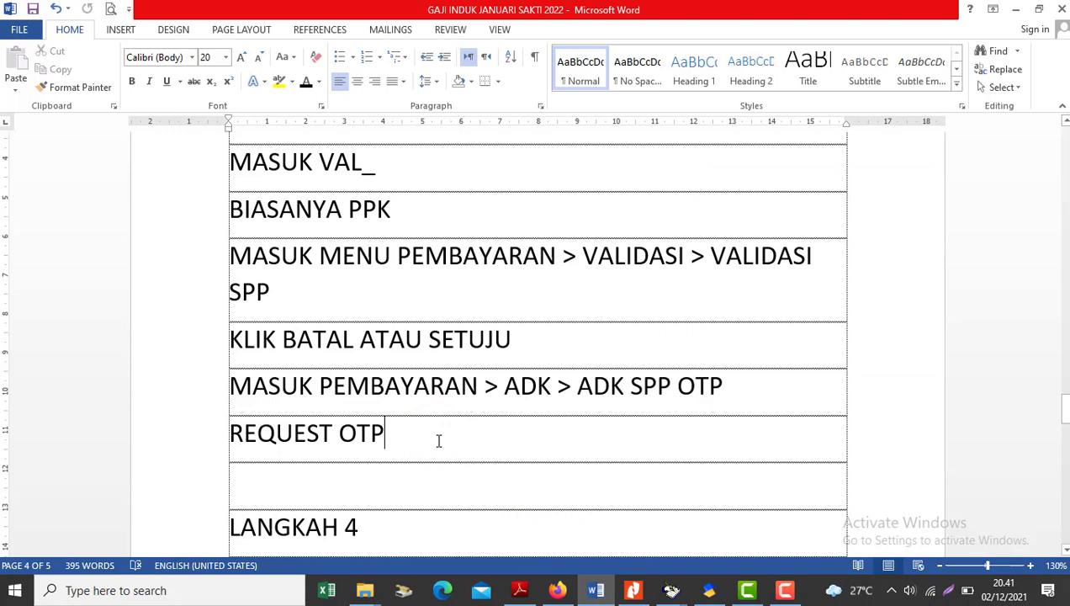
key(alt+Tab)
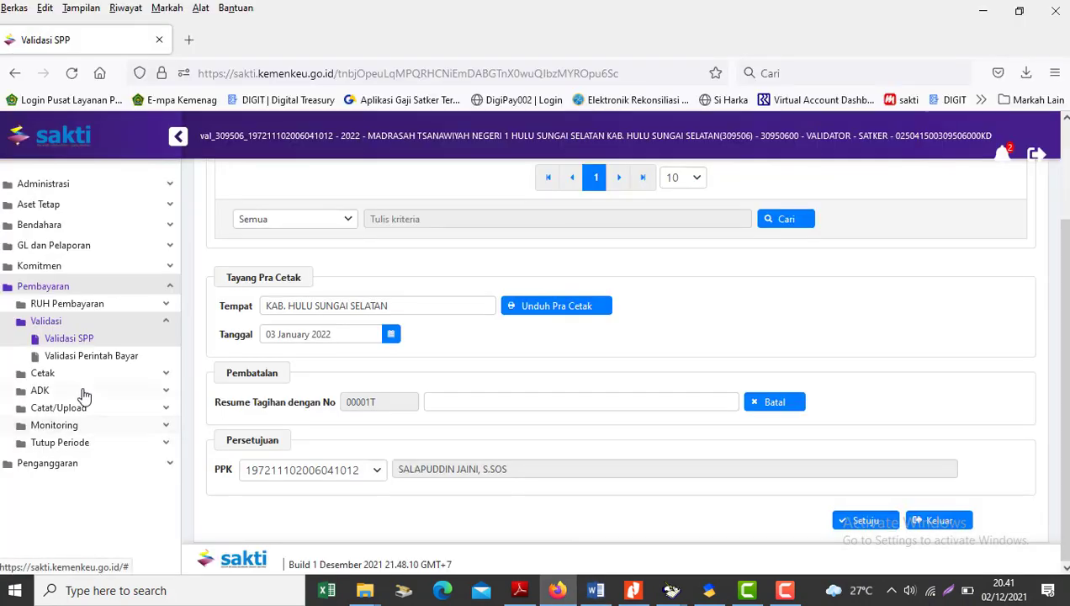
Step: On ADK SPP OTP, tick the 00001T Gaji Induk row and process it to open the OTP code form
click(57, 390)
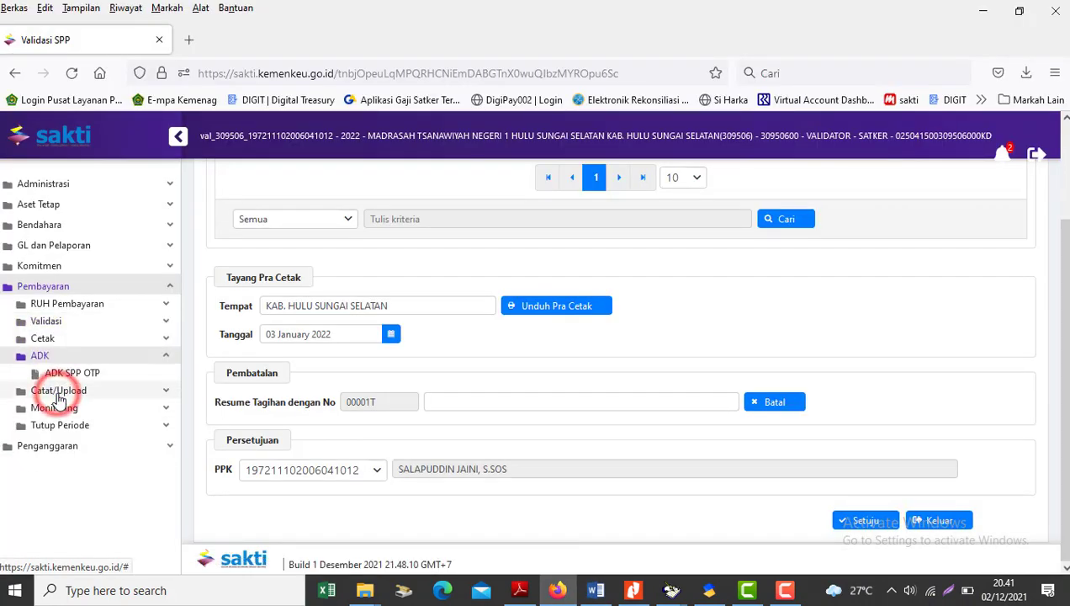
click(85, 373)
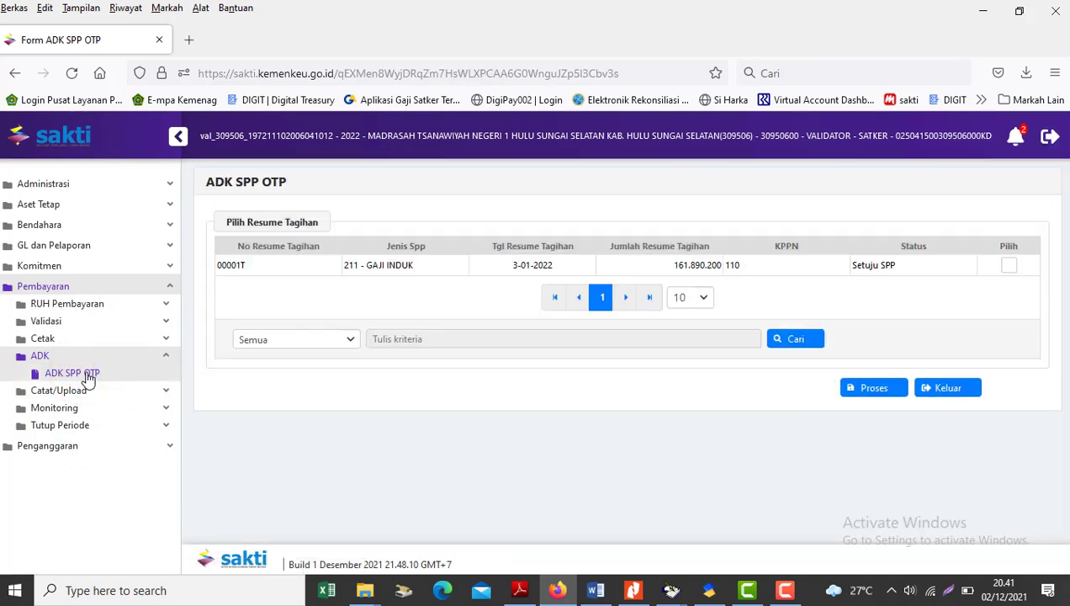
click(430, 271)
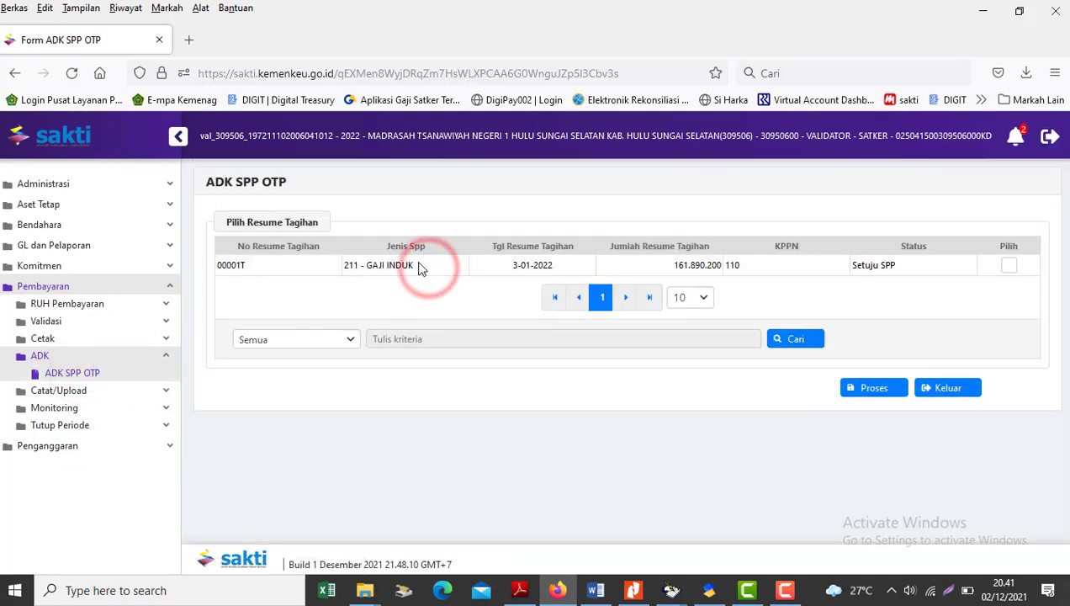
click(1009, 265)
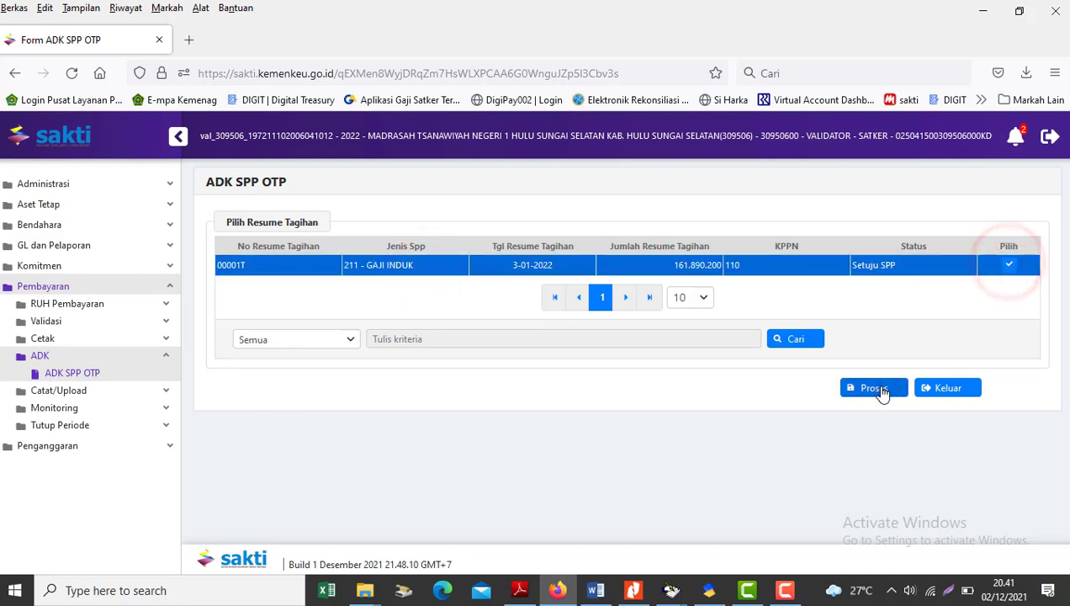
click(876, 389)
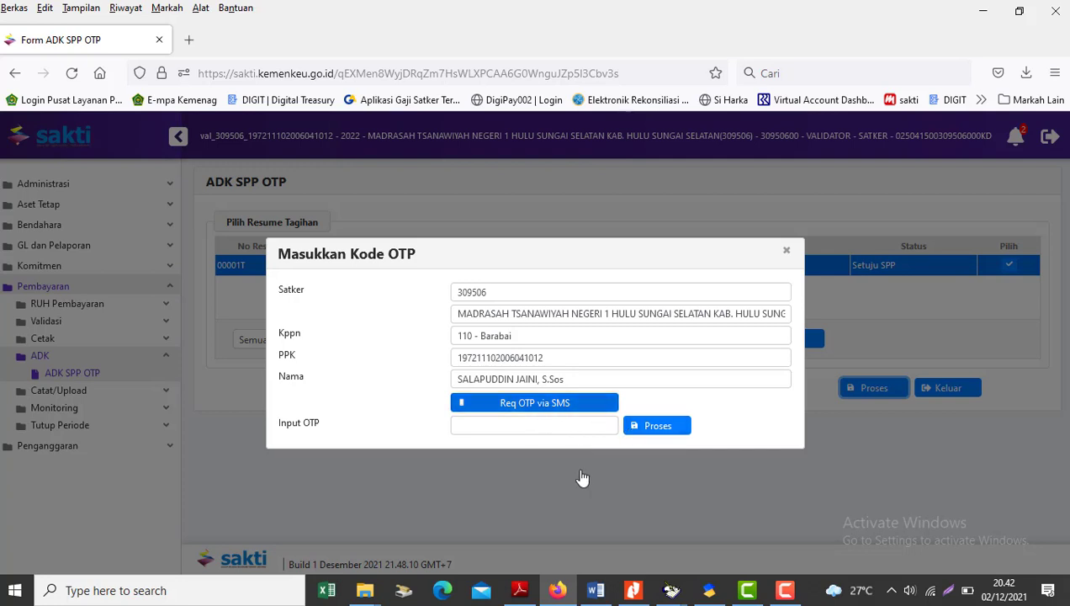
click(595, 590)
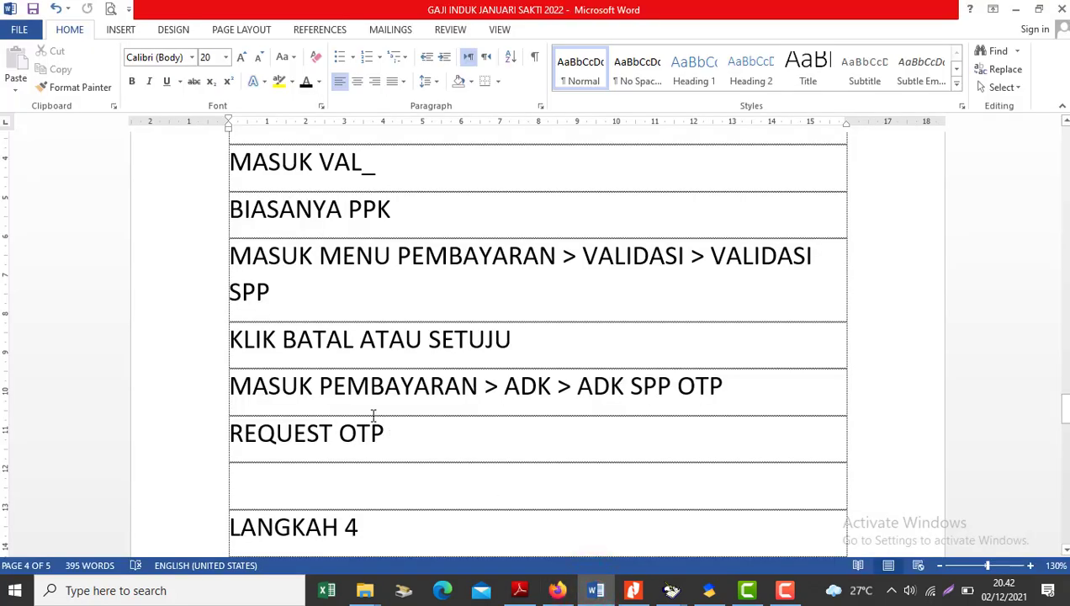
Step: Step through the Word notes from LANGKAH 4 and LANGKAH 5 down to SELESAI! at the end
key(Down)
key(Down)
key(Down)
key(Down)
key(Down)
key(Down)
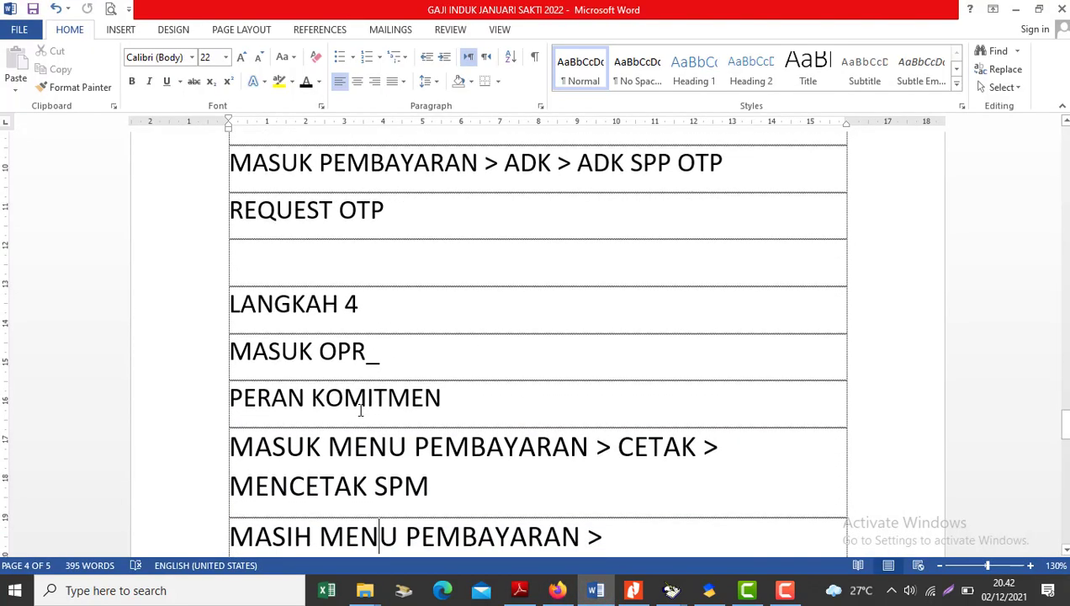
click(351, 406)
key(Down)
key(Down)
key(Down)
key(Down)
key(Down)
key(Down)
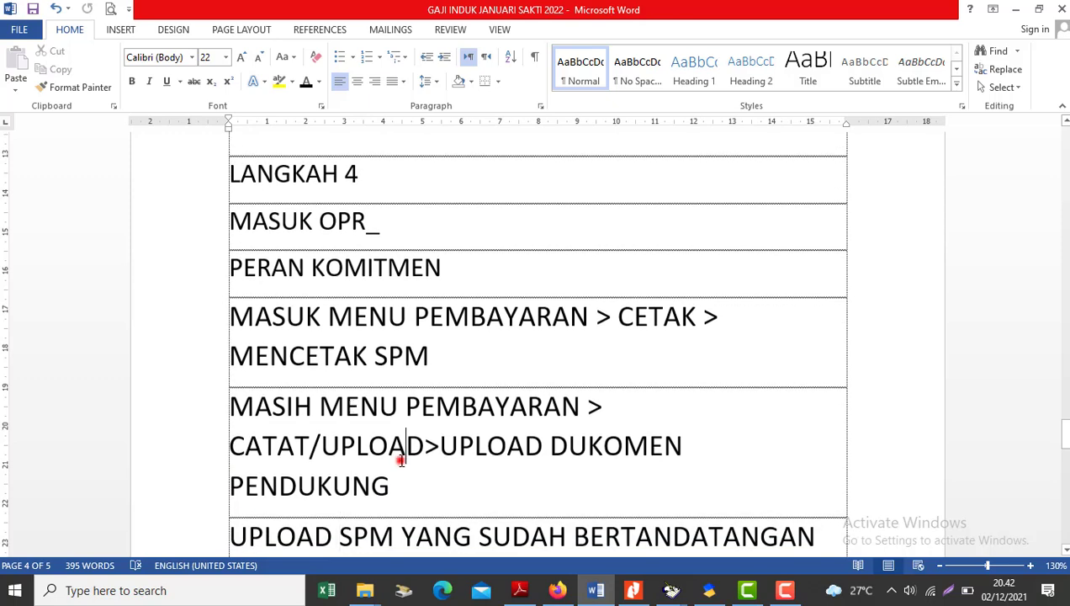
key(Down)
key(Down)
key(Down)
key(Down)
key(Down)
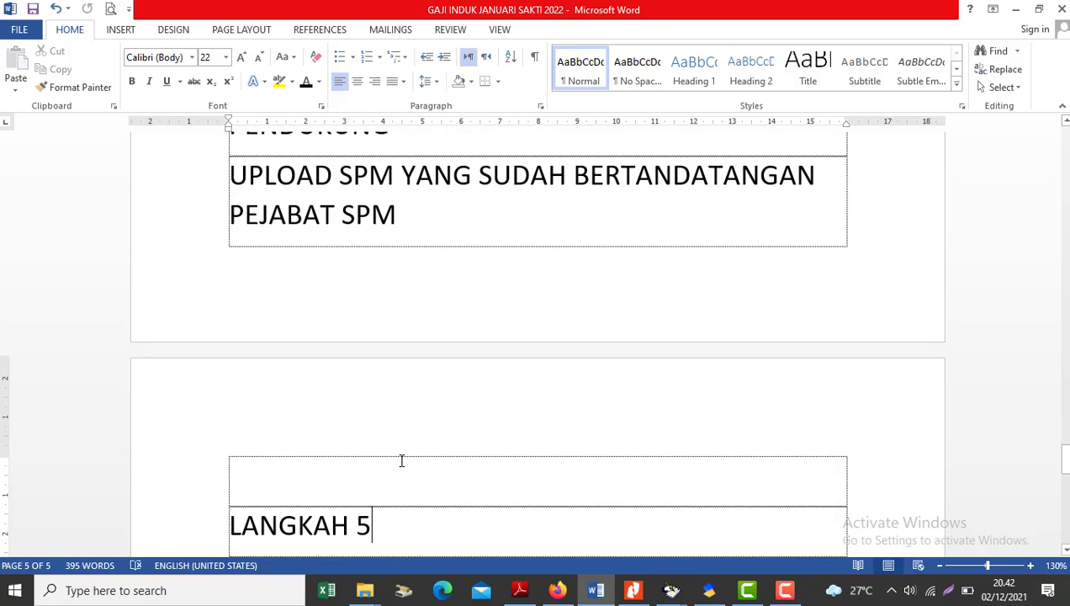
click(397, 224)
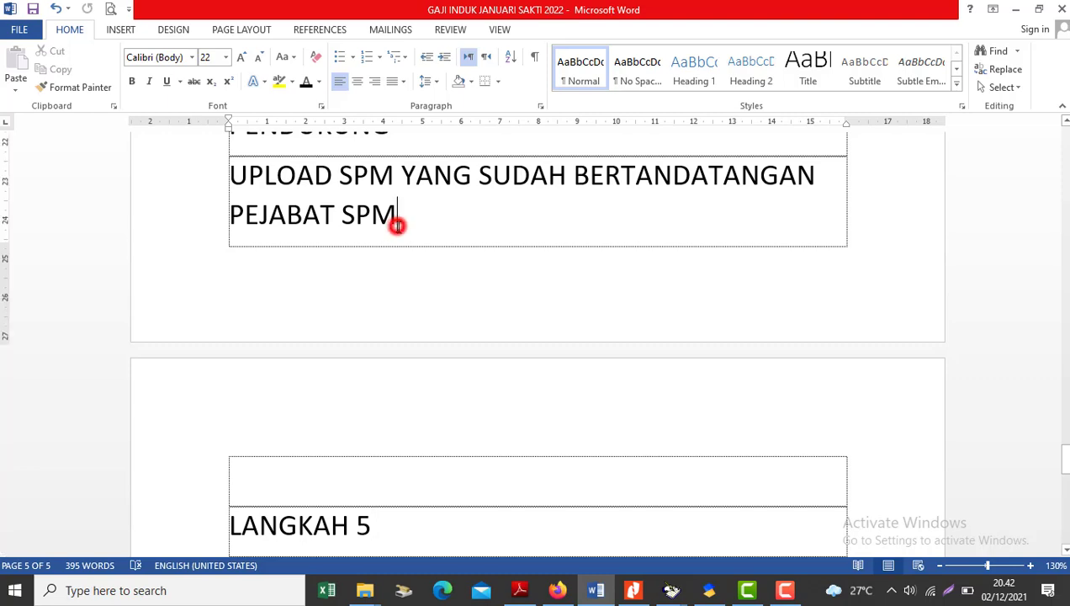
key(Down)
key(Down)
key(Down)
key(Down)
key(Down)
key(Down)
key(Down)
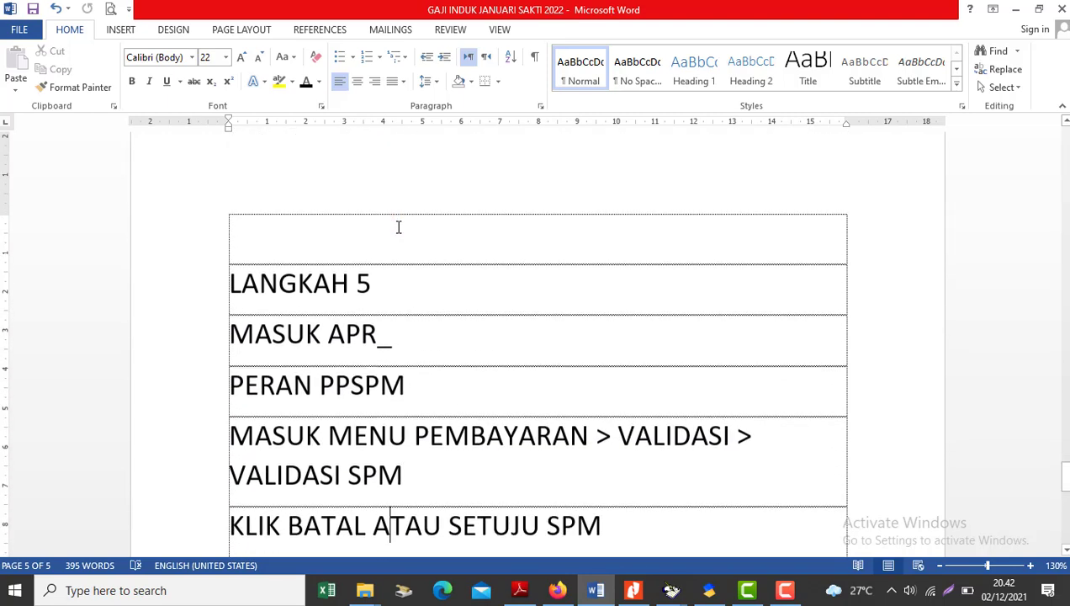
click(388, 432)
key(Down)
key(Down)
key(Down)
key(Down)
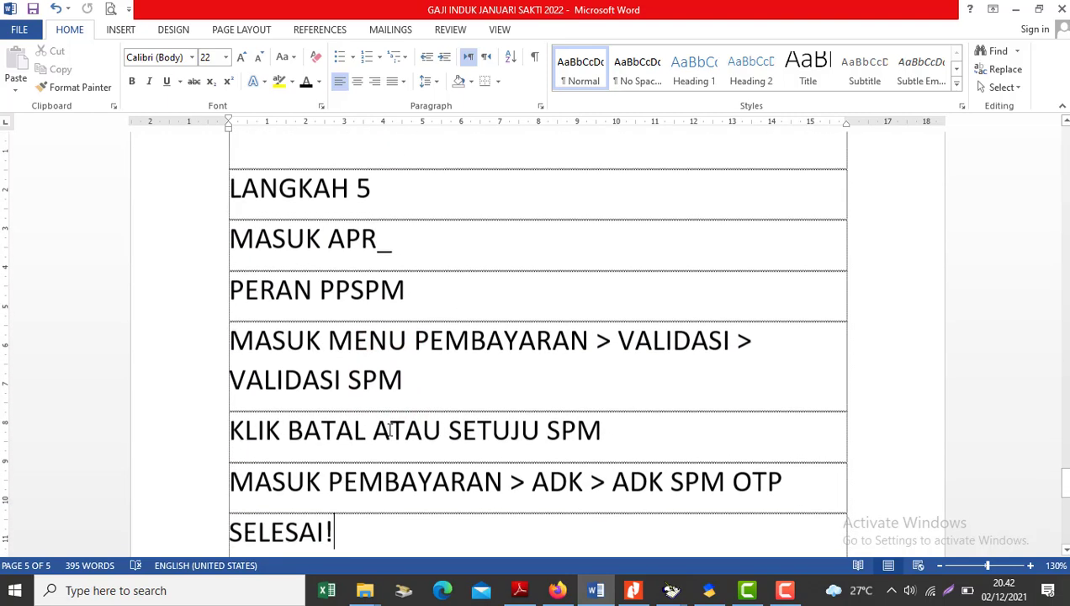
click(345, 455)
key(ctrl+End)
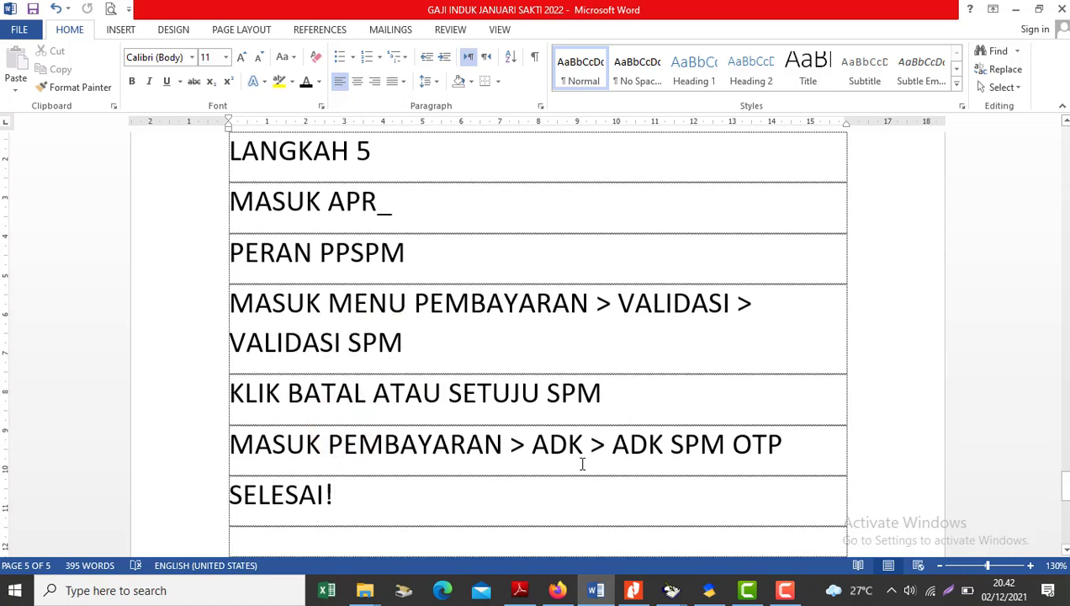
click(633, 590)
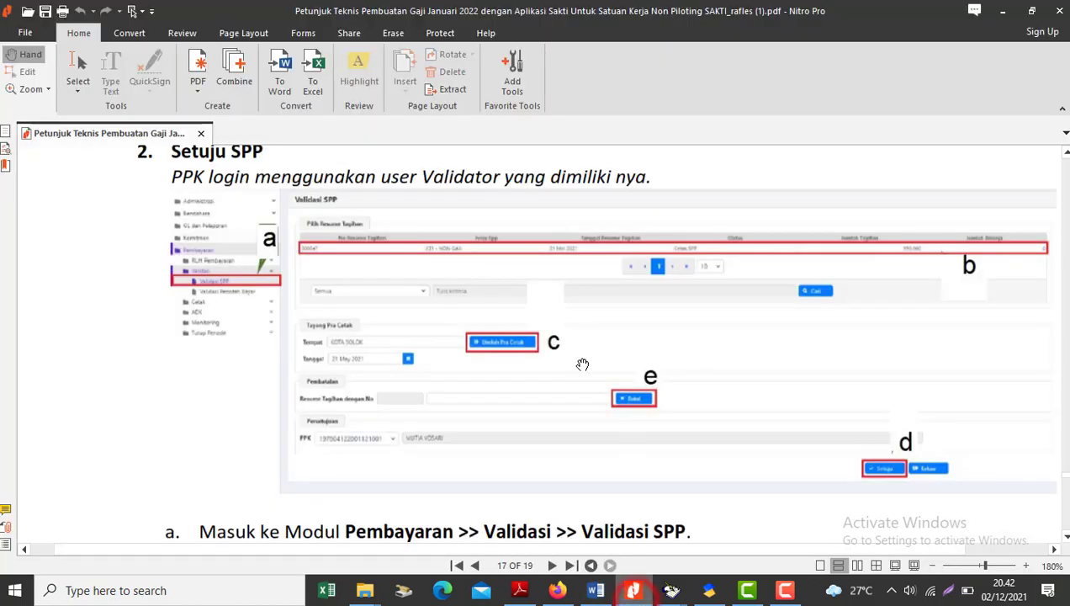
Step: Zoom the guide to 84% and view page 16's Kirim ADK SPM intro and Mencetak SPP steps a–d
scroll(1065, 329, up, 10)
scroll(1065, 328, down, 4)
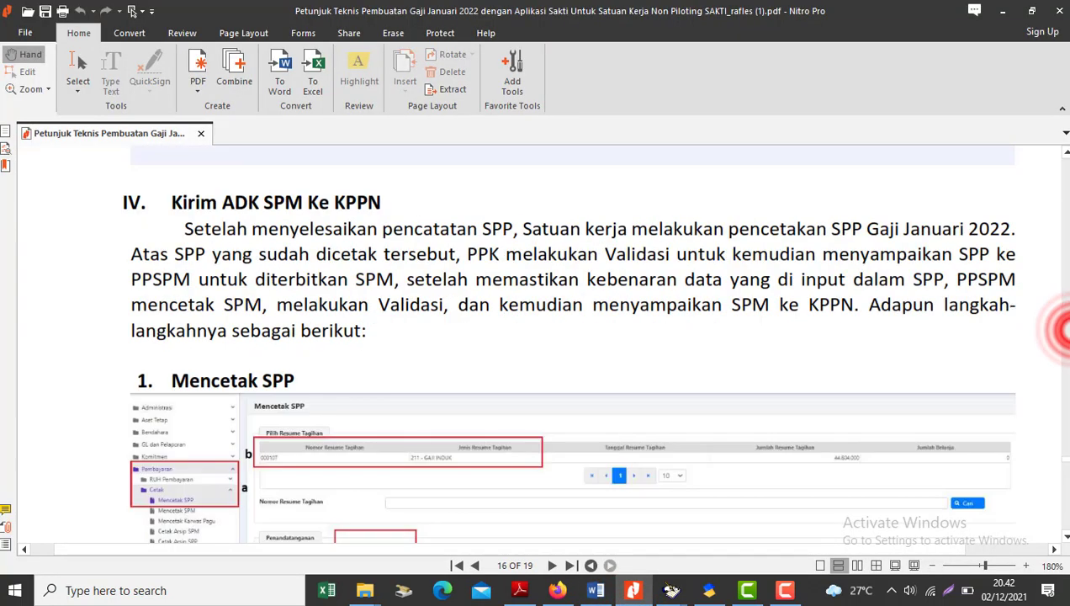
click(975, 566)
scroll(716, 383, down, 3)
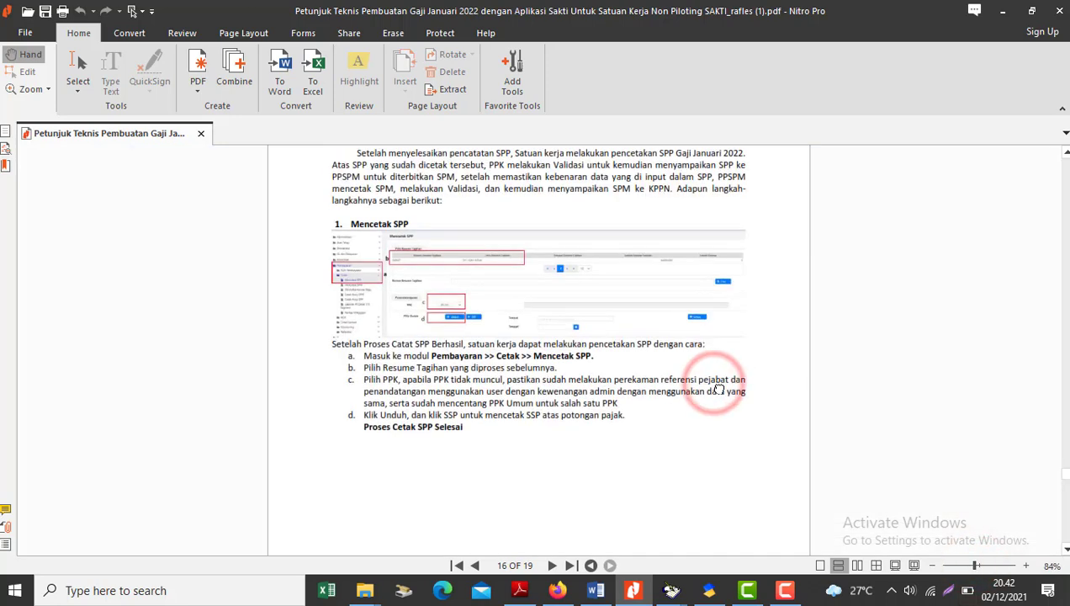
scroll(719, 389, down, 3)
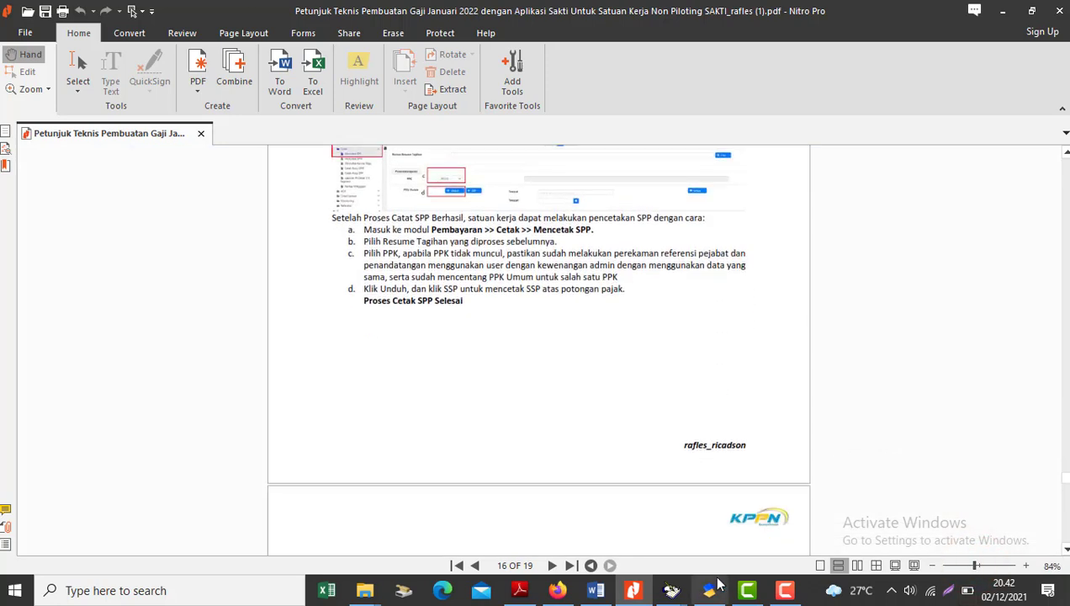
Step: Scroll the LAMPIRAN SPP_211_00001T attachment in Adobe Reader back to the top of page 1
click(520, 590)
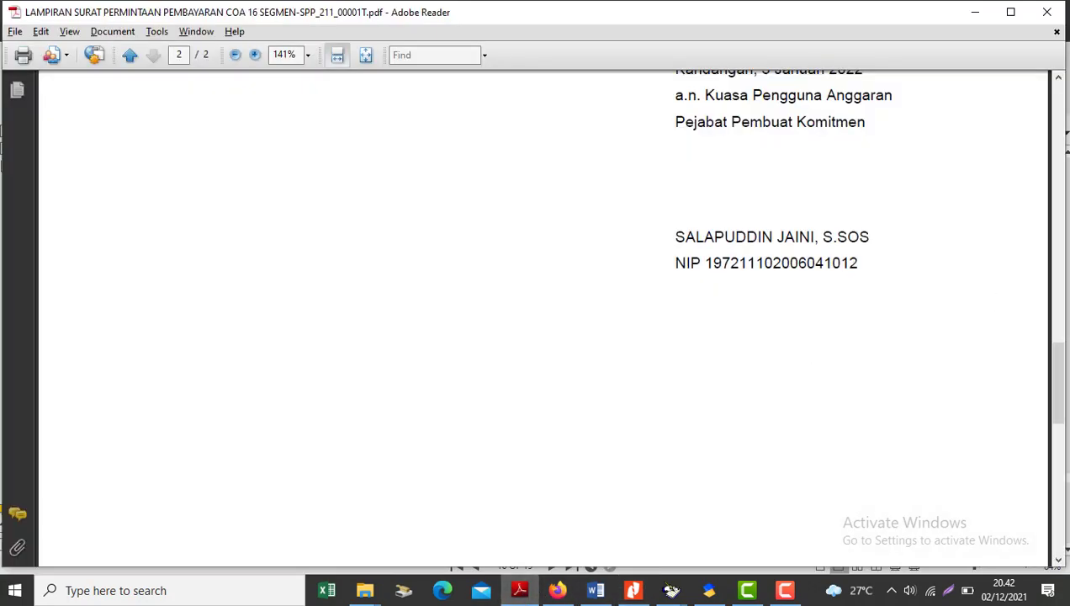
scroll(981, 139, up, 5)
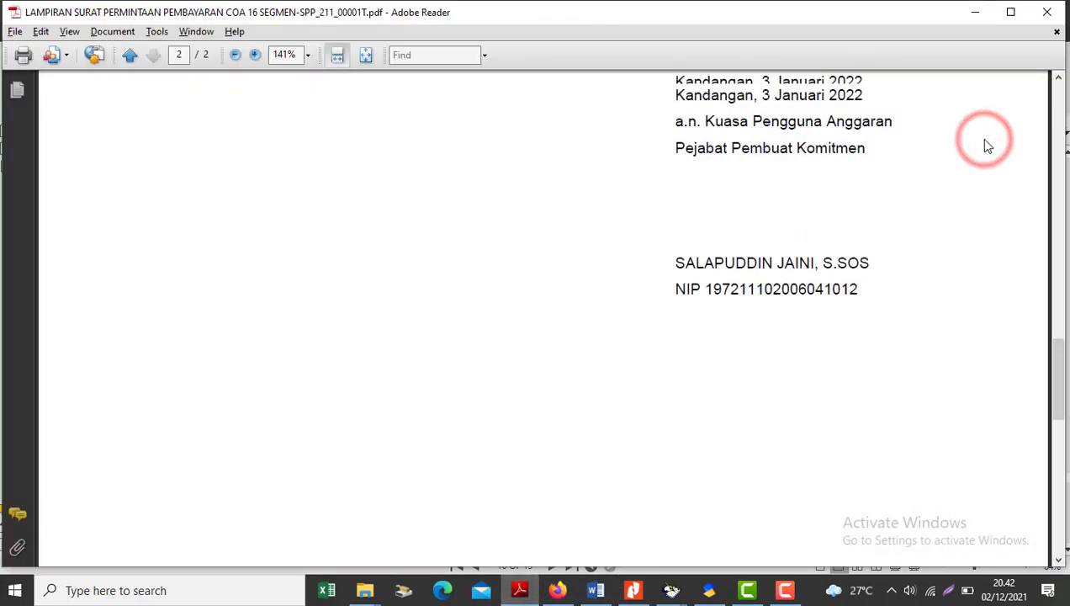
scroll(986, 145, up, 20)
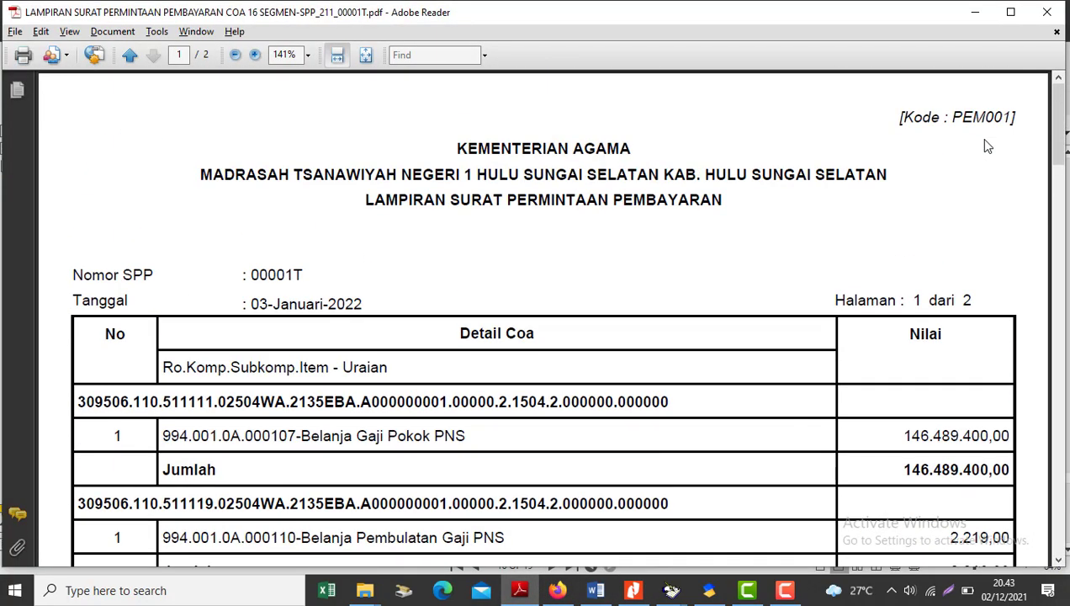
scroll(988, 147, down, 1)
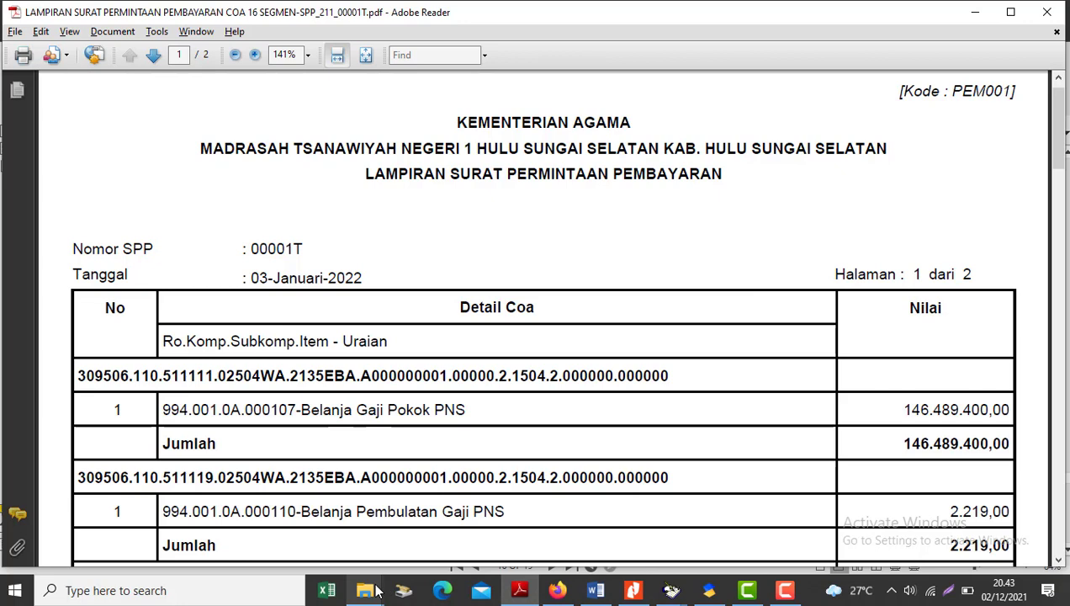
Step: Open SPP_211_00001T.pdf from the Gaji Induk 2022 folder
mouse_move(376, 591)
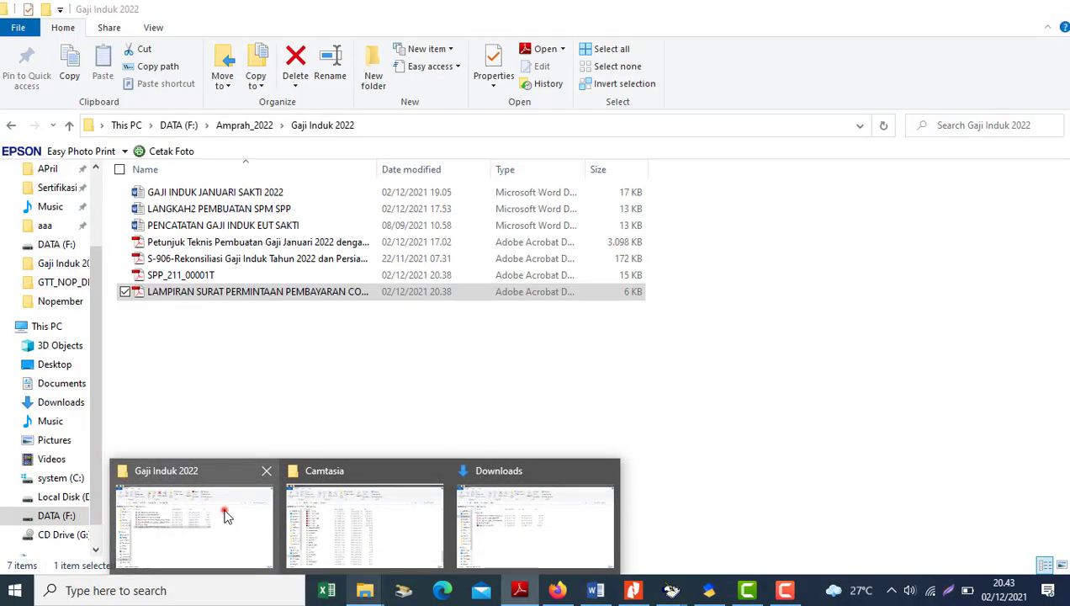
click(226, 515)
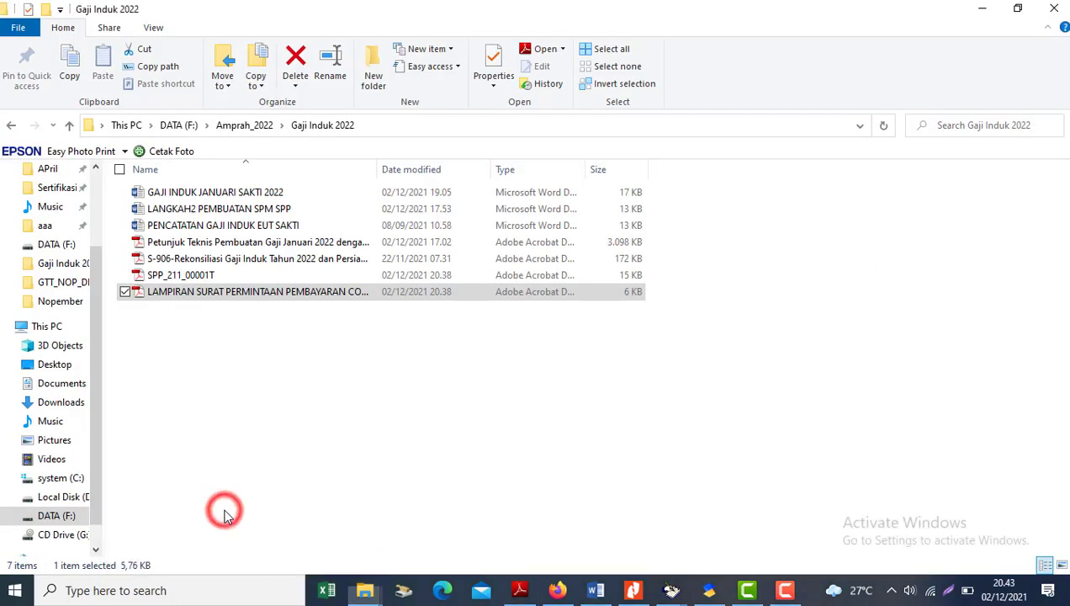
click(171, 275)
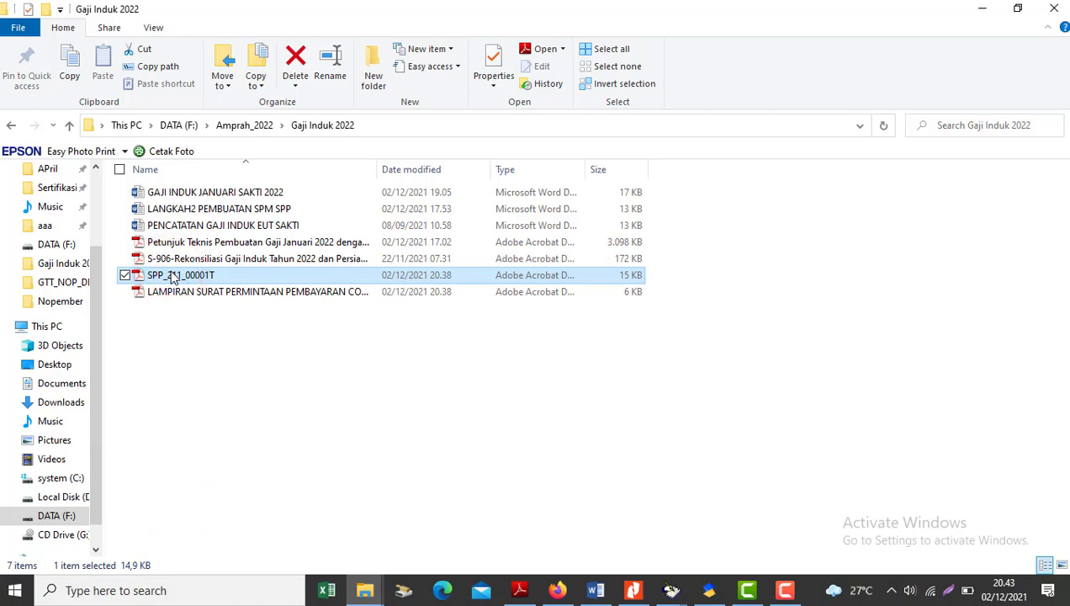
double_click(171, 275)
Step: Scroll through page 1 of the SPP, checking the Rp 161.890.200,00 request dated 03-Jan-2022
scroll(172, 277, down, 5)
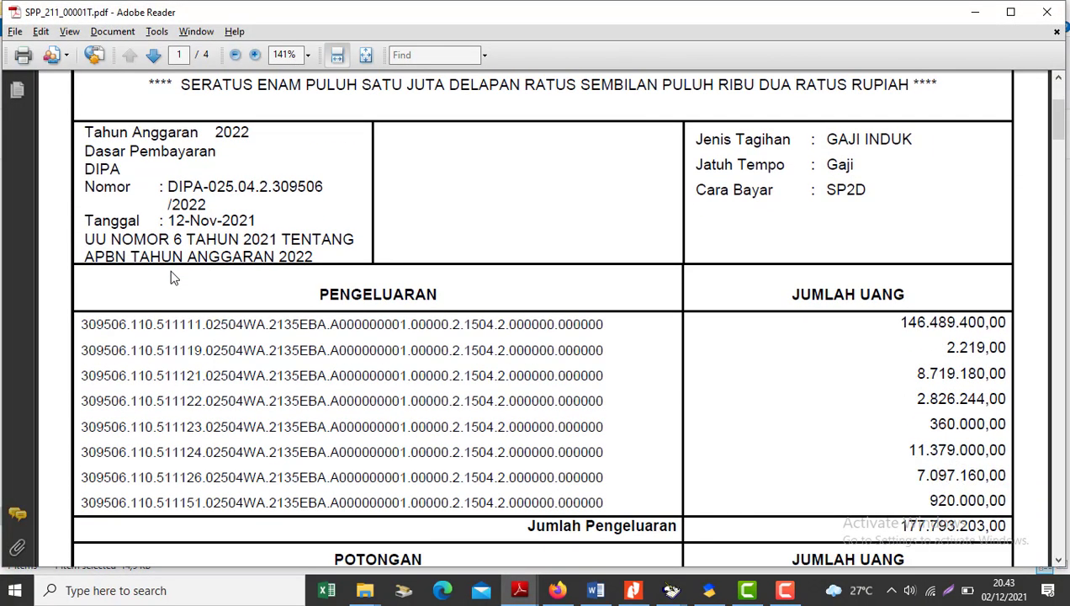
scroll(172, 277, down, 1)
scroll(171, 277, down, 2)
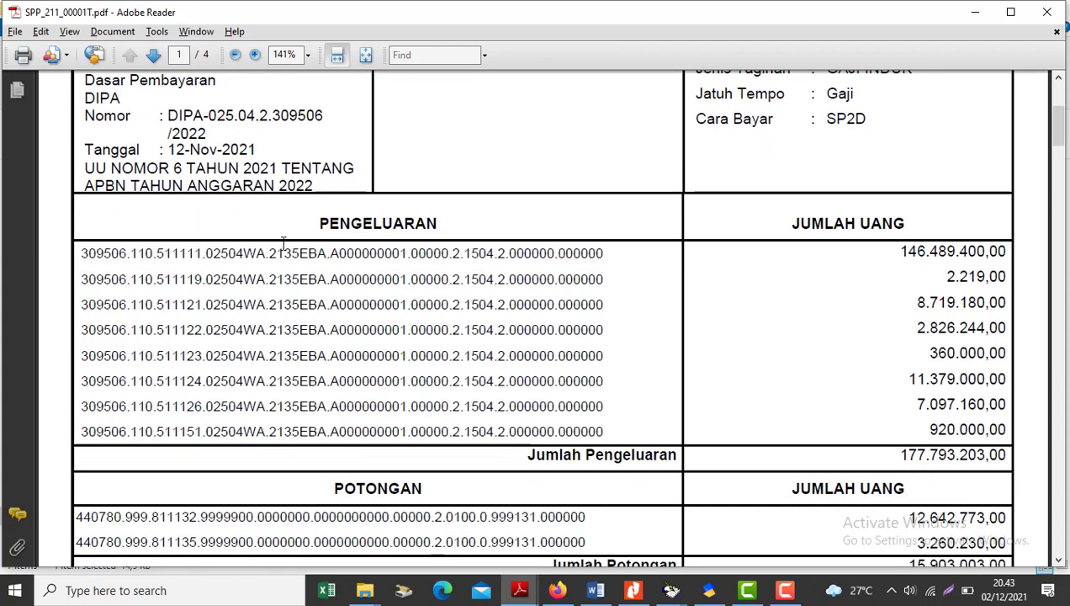
scroll(306, 262, down, 13)
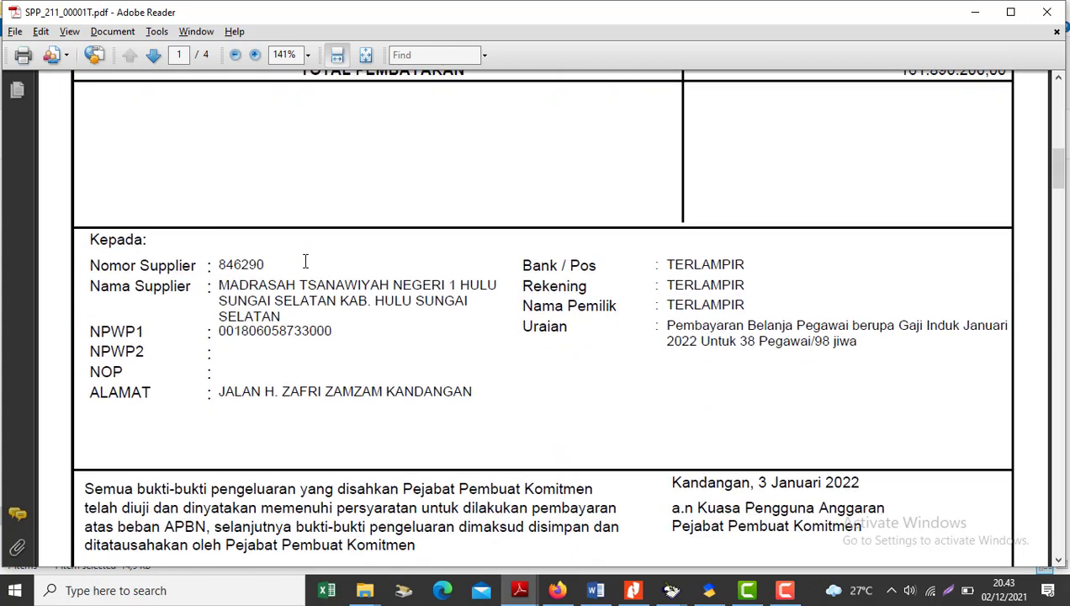
scroll(305, 262, down, 3)
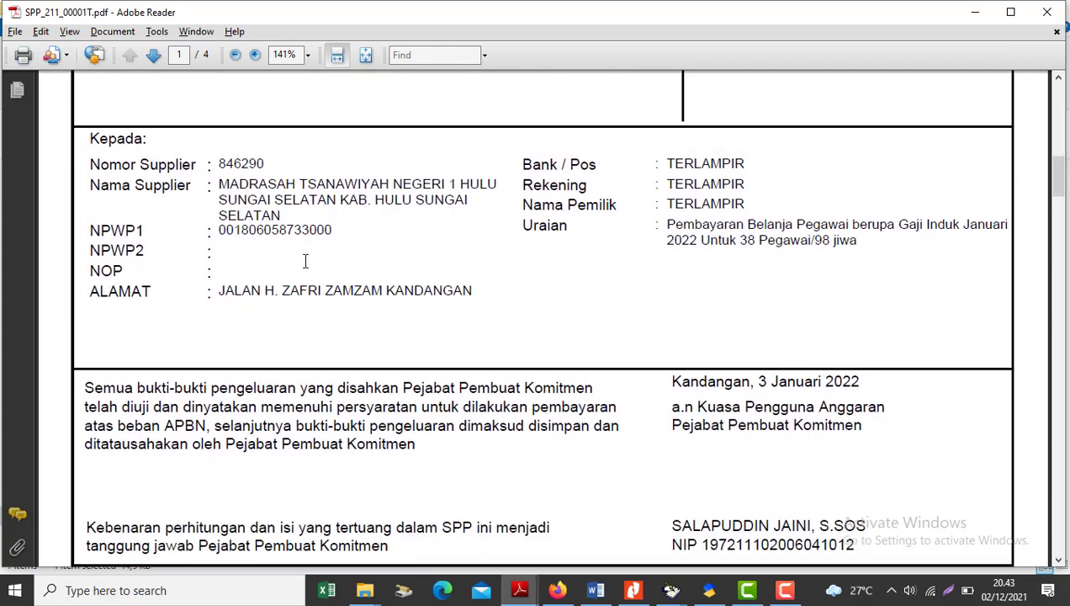
scroll(305, 262, down, 1)
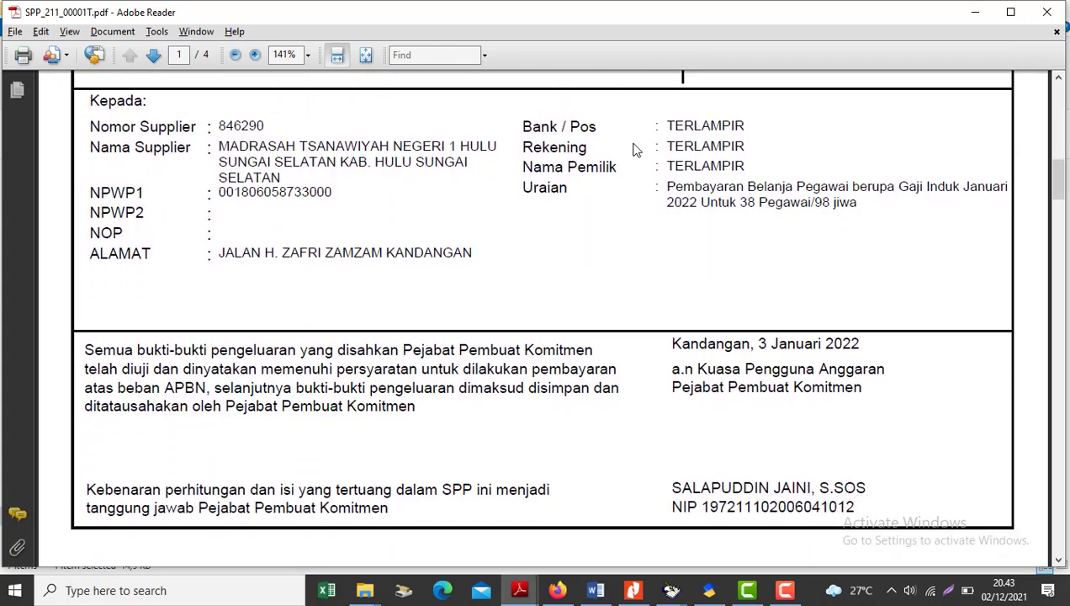
scroll(635, 149, up, 17)
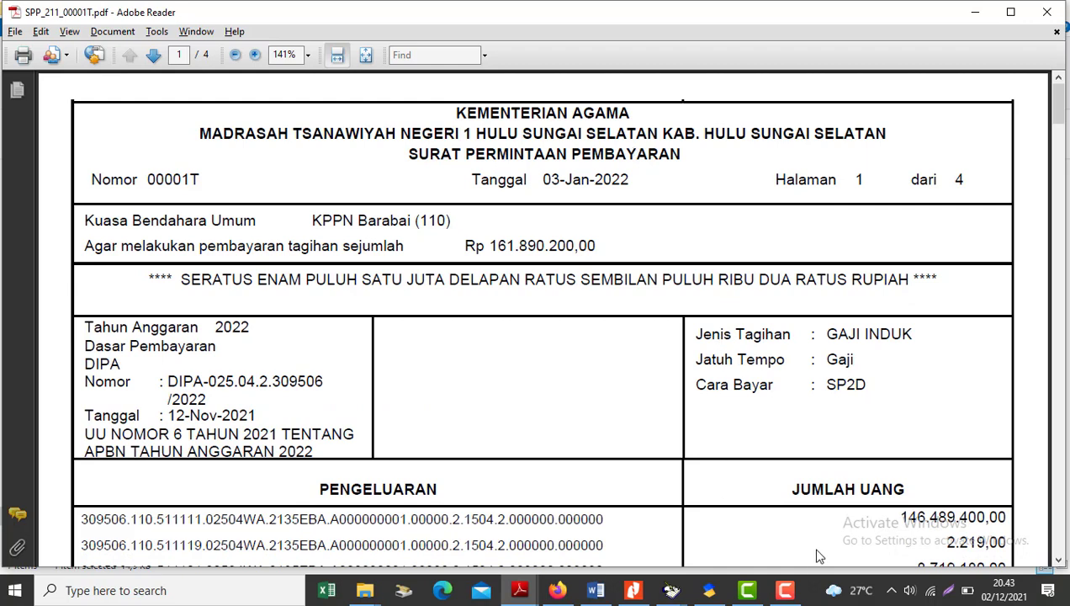
click(789, 588)
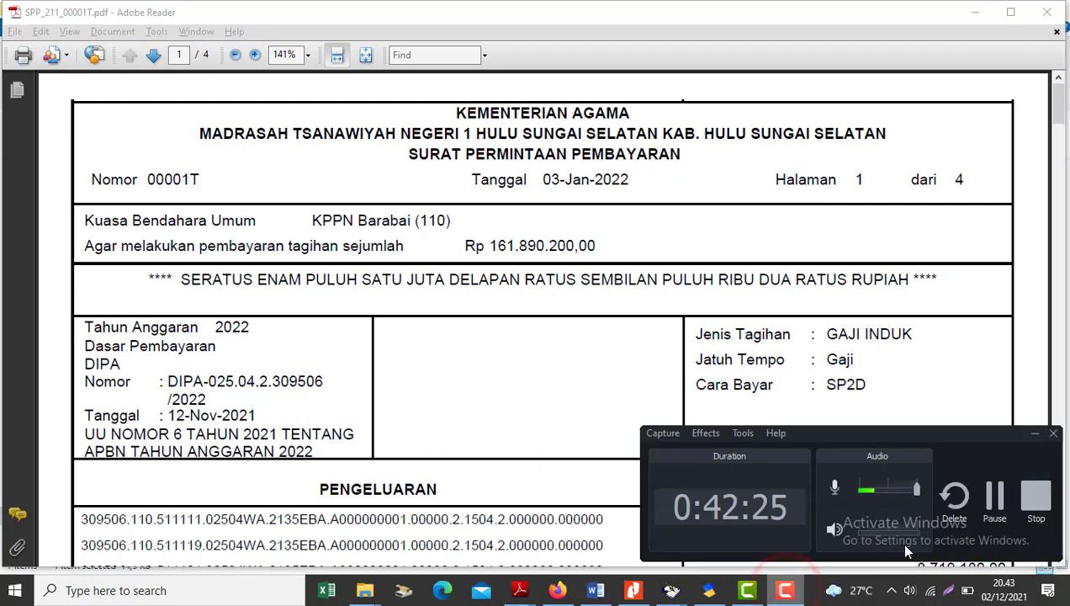